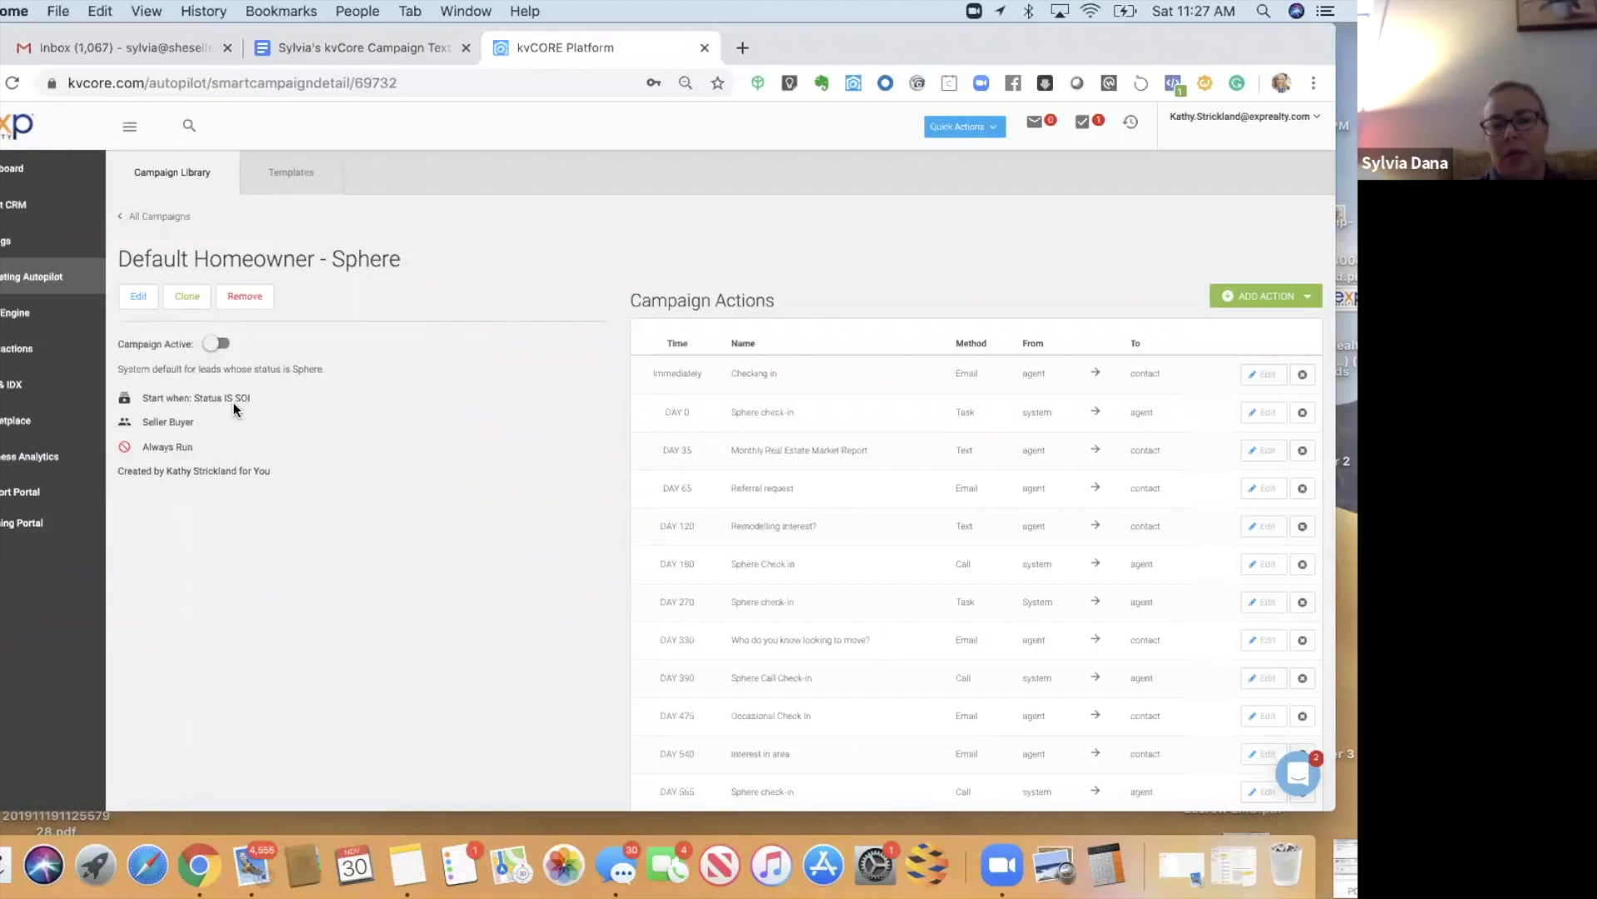
# - Return to the campaign library, then bring up the campaign text Google Doc
pyautogui.click(166, 218)
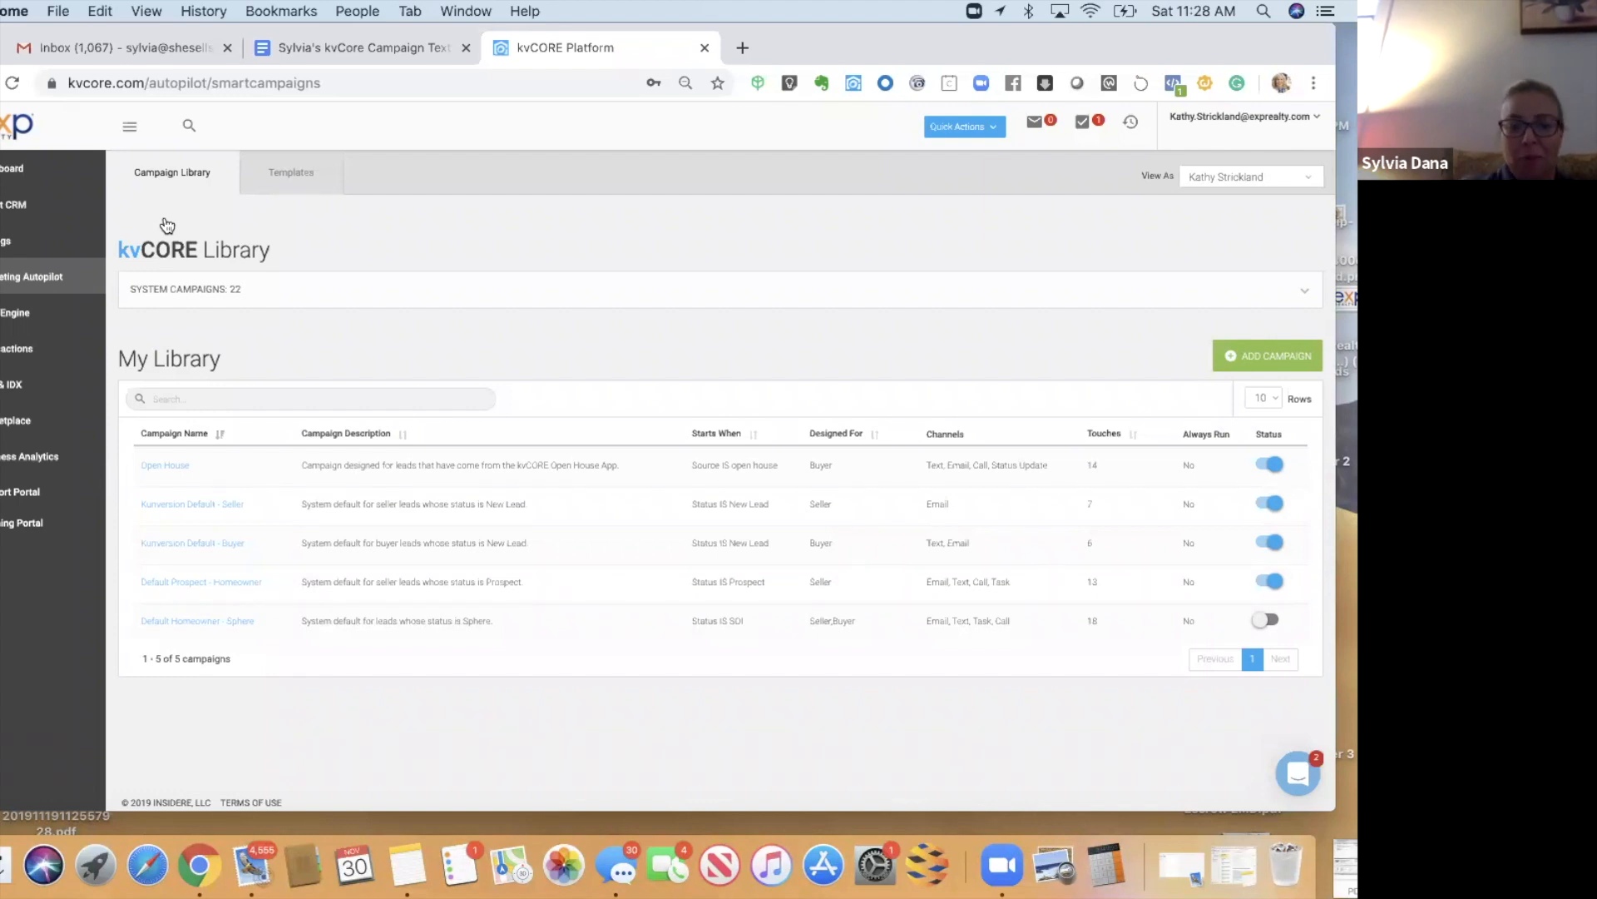
pyautogui.hotkey('ctrl', 'shift', 'Tab')
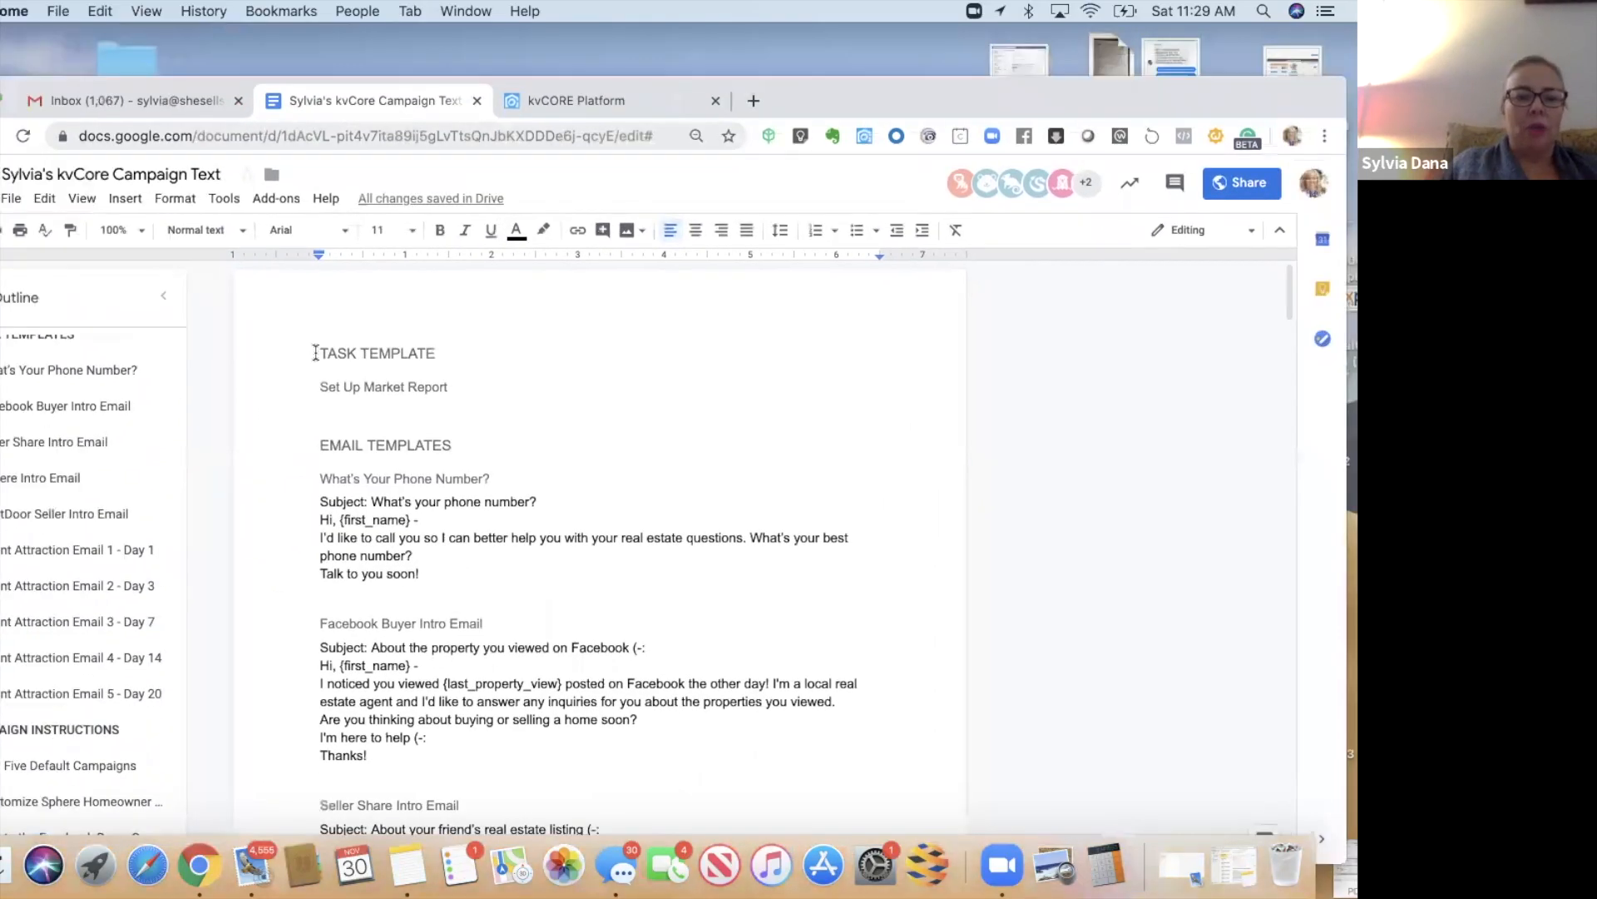
# - Select the Set Up Market Report line in the Doc and go to kvCORE's templates page
pyautogui.tripleClick(489, 391)
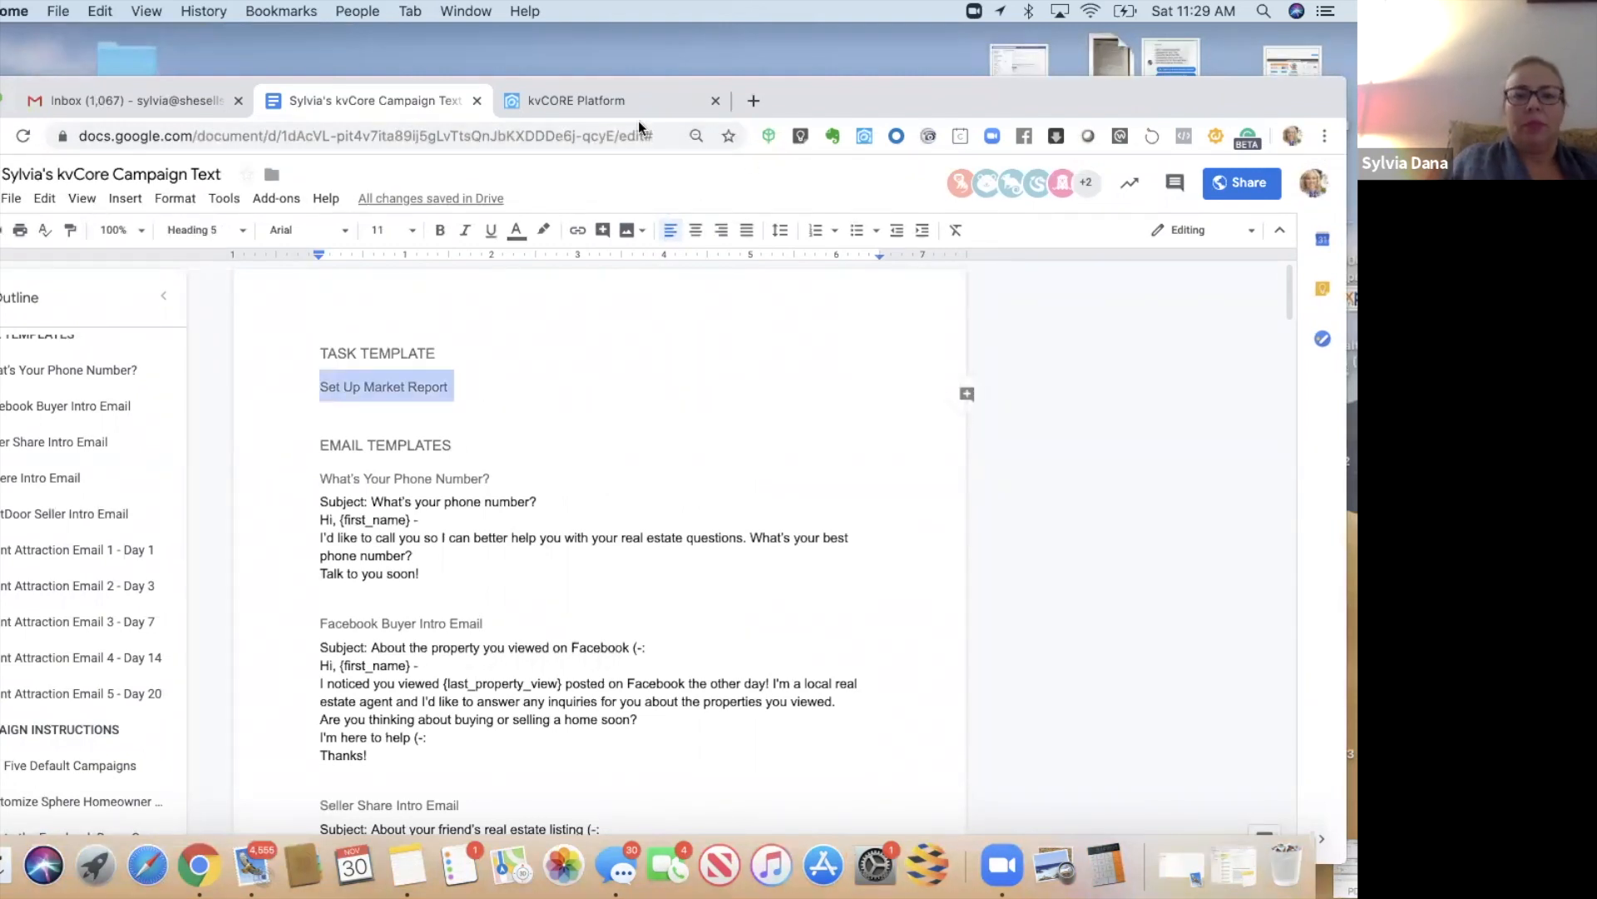
pyautogui.click(562, 123)
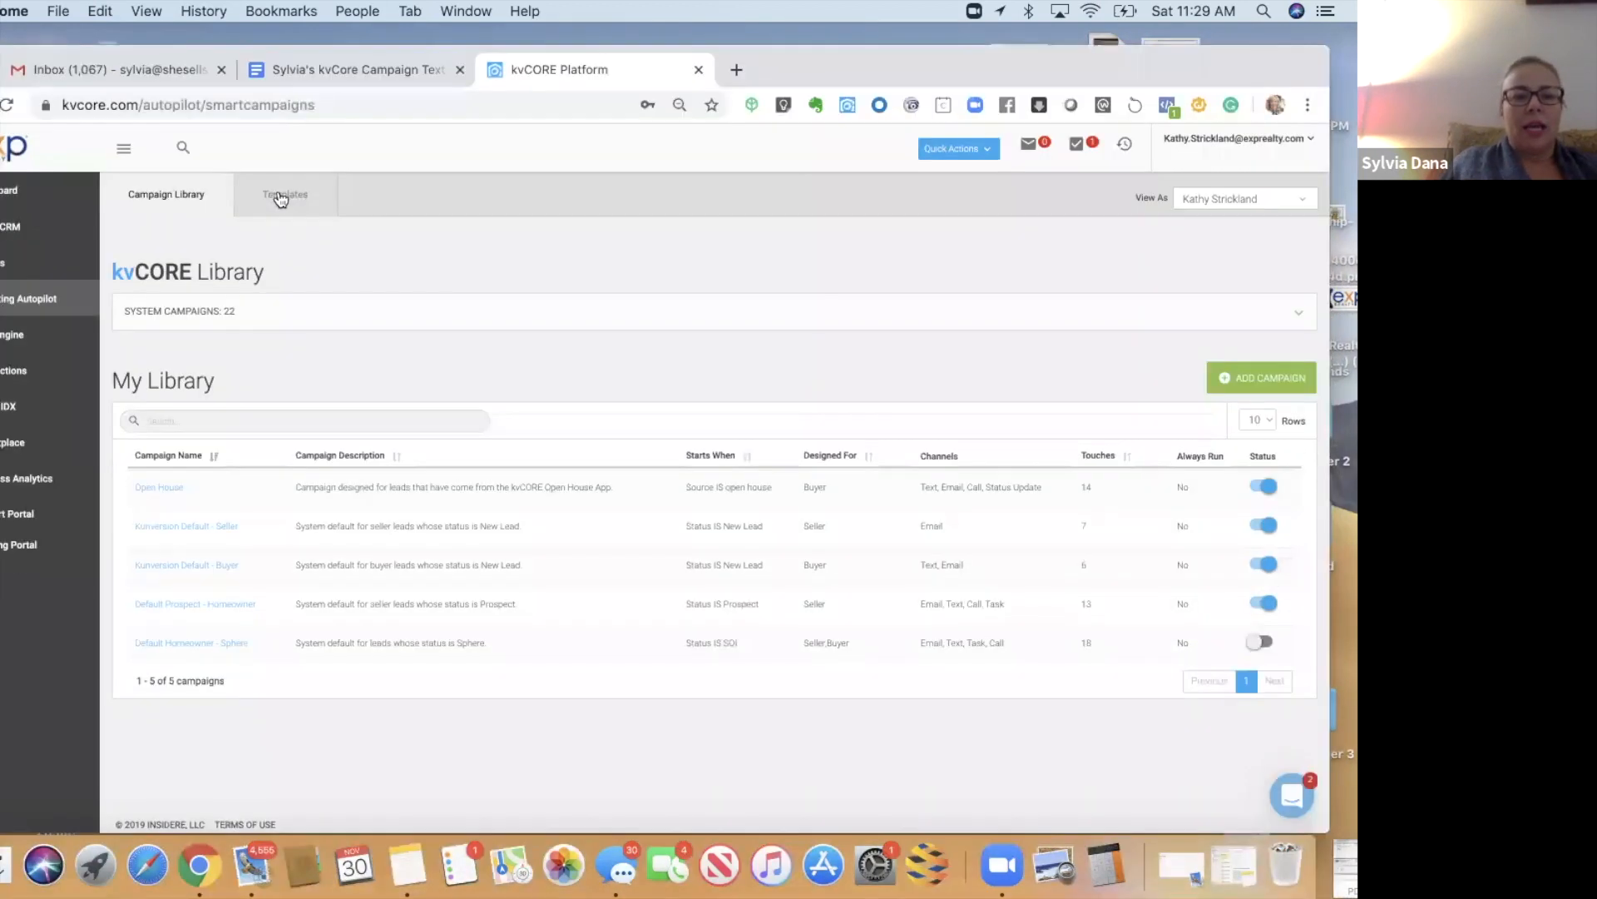
pyautogui.click(282, 196)
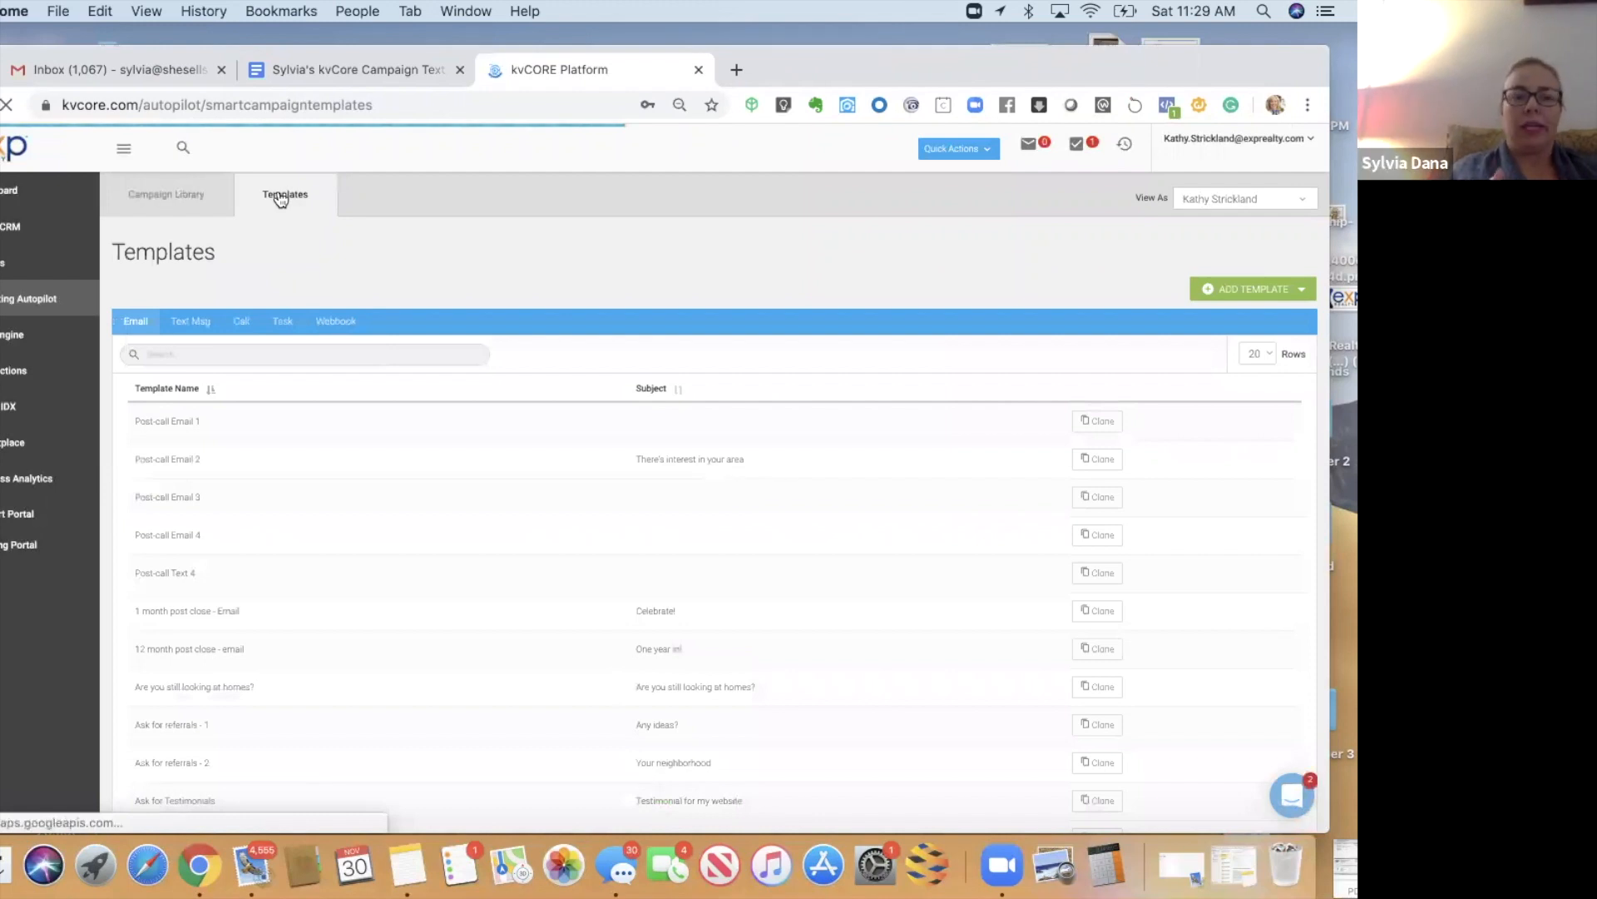
# - Add a task template using 'Set Up Market Report' as name, title and content
pyautogui.click(1238, 294)
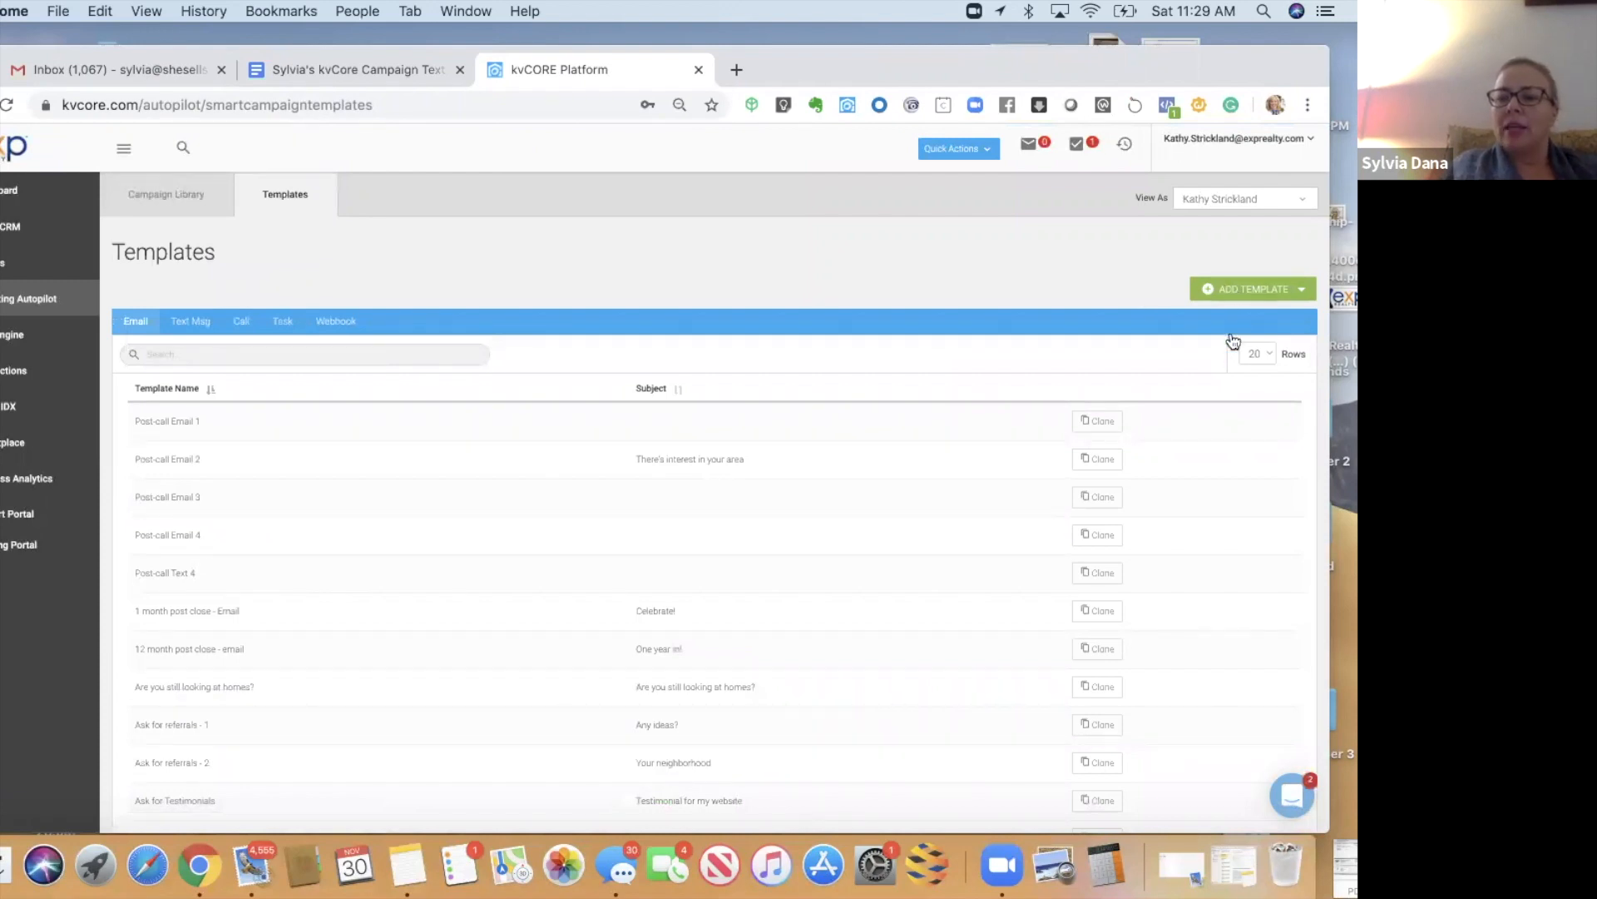
pyautogui.click(1231, 351)
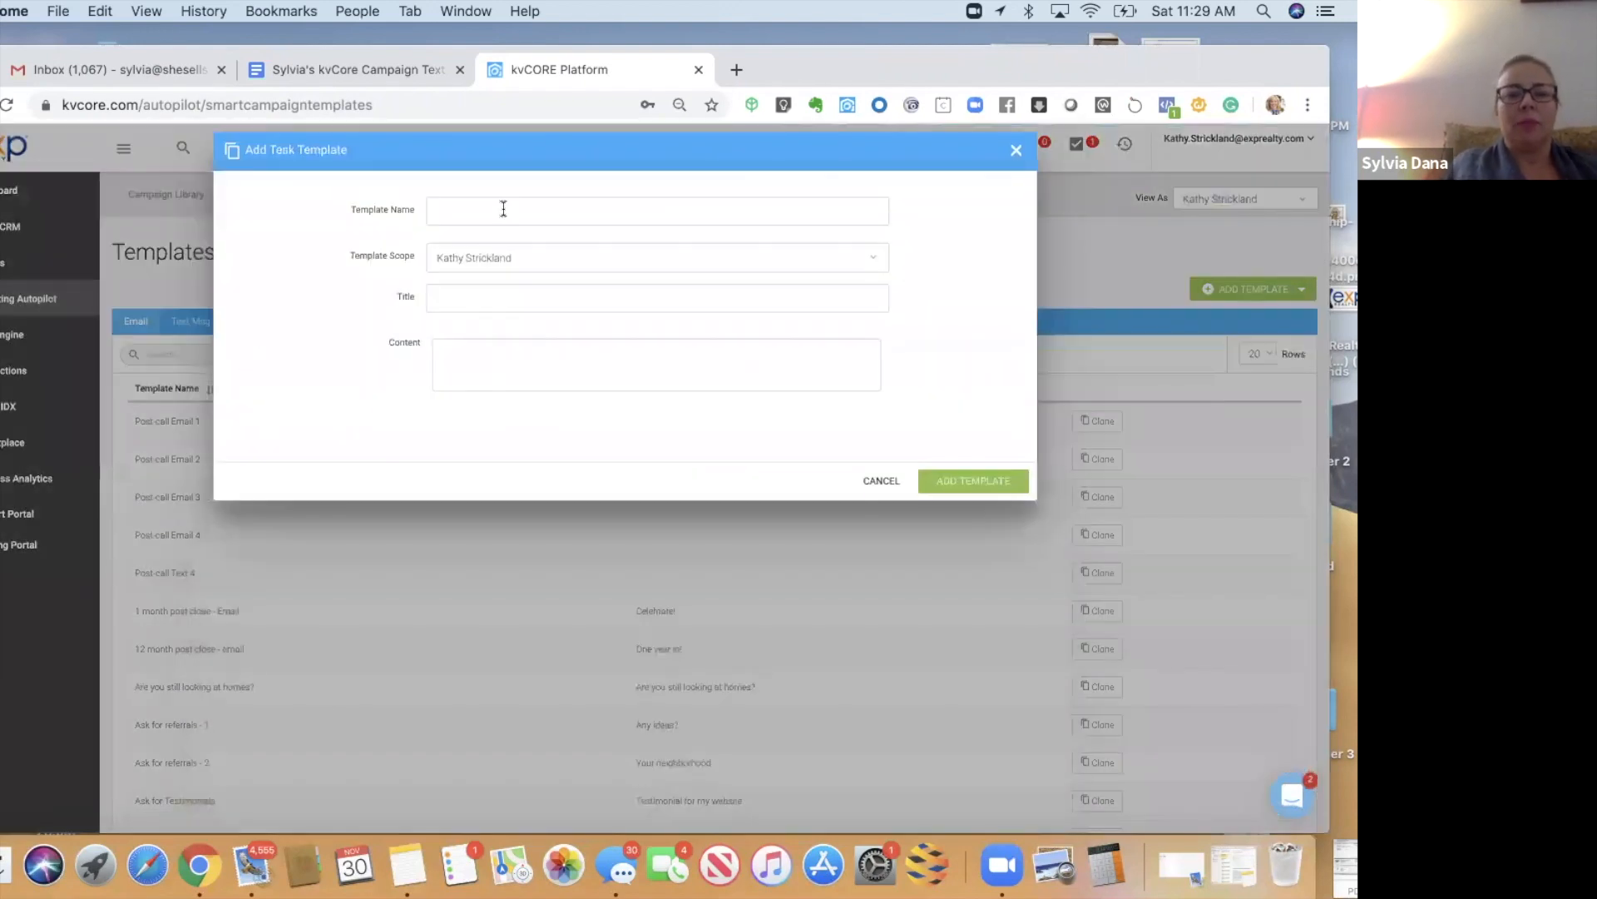
pyautogui.write('Set Up Market Report')
pyautogui.click(463, 303)
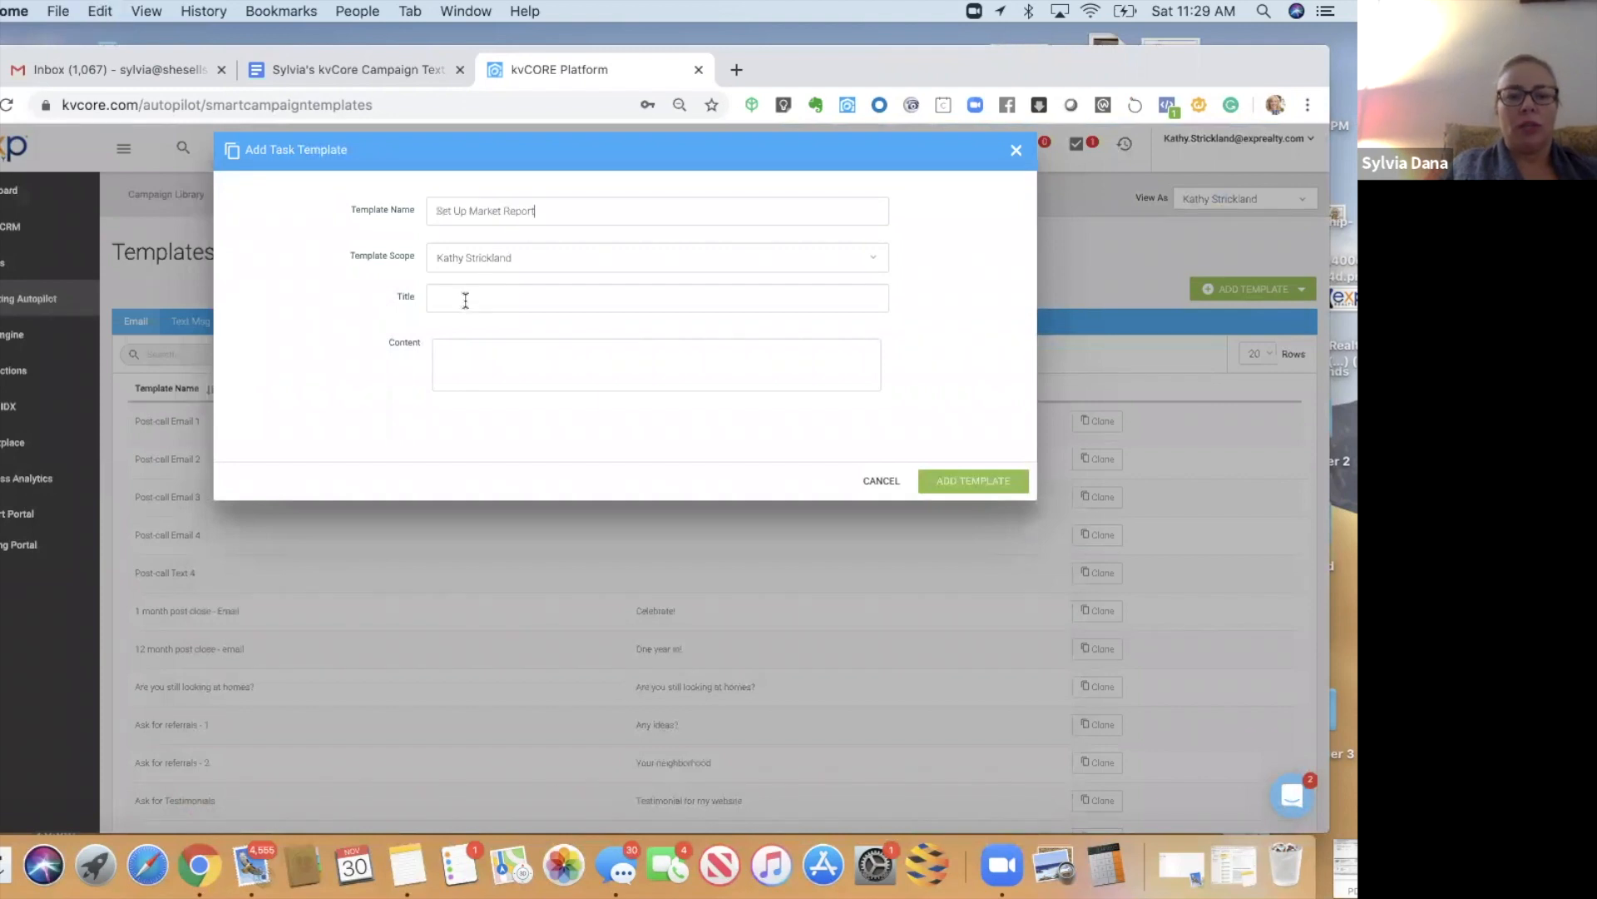
pyautogui.write('Set Up Market Report')
pyautogui.click(477, 353)
pyautogui.write('Set Up Market Report')
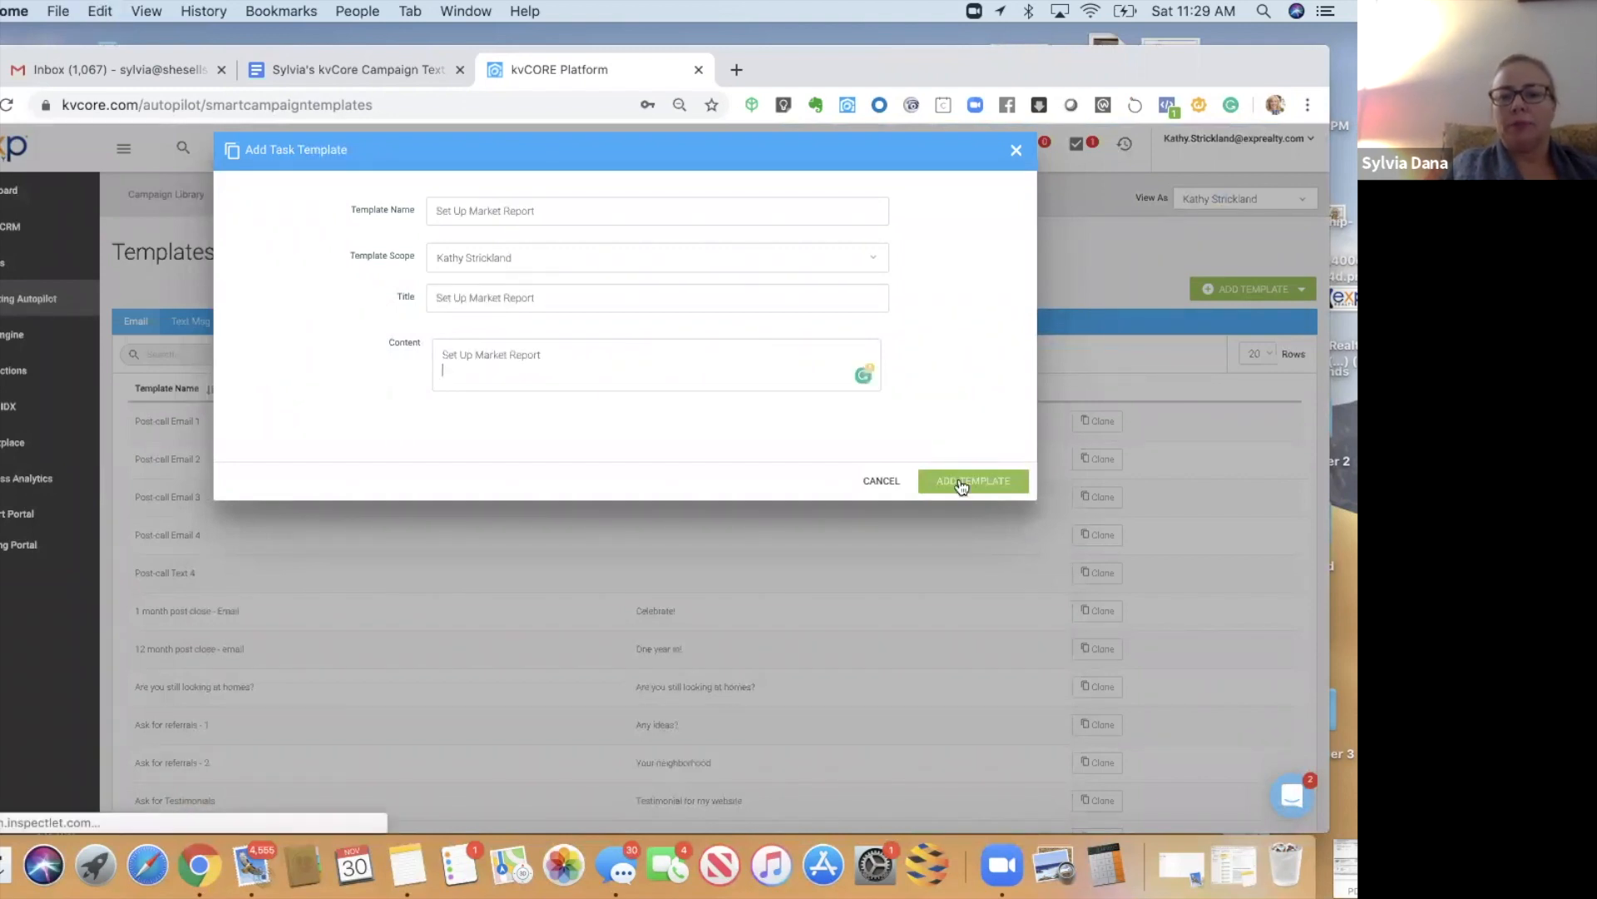
pyautogui.click(974, 481)
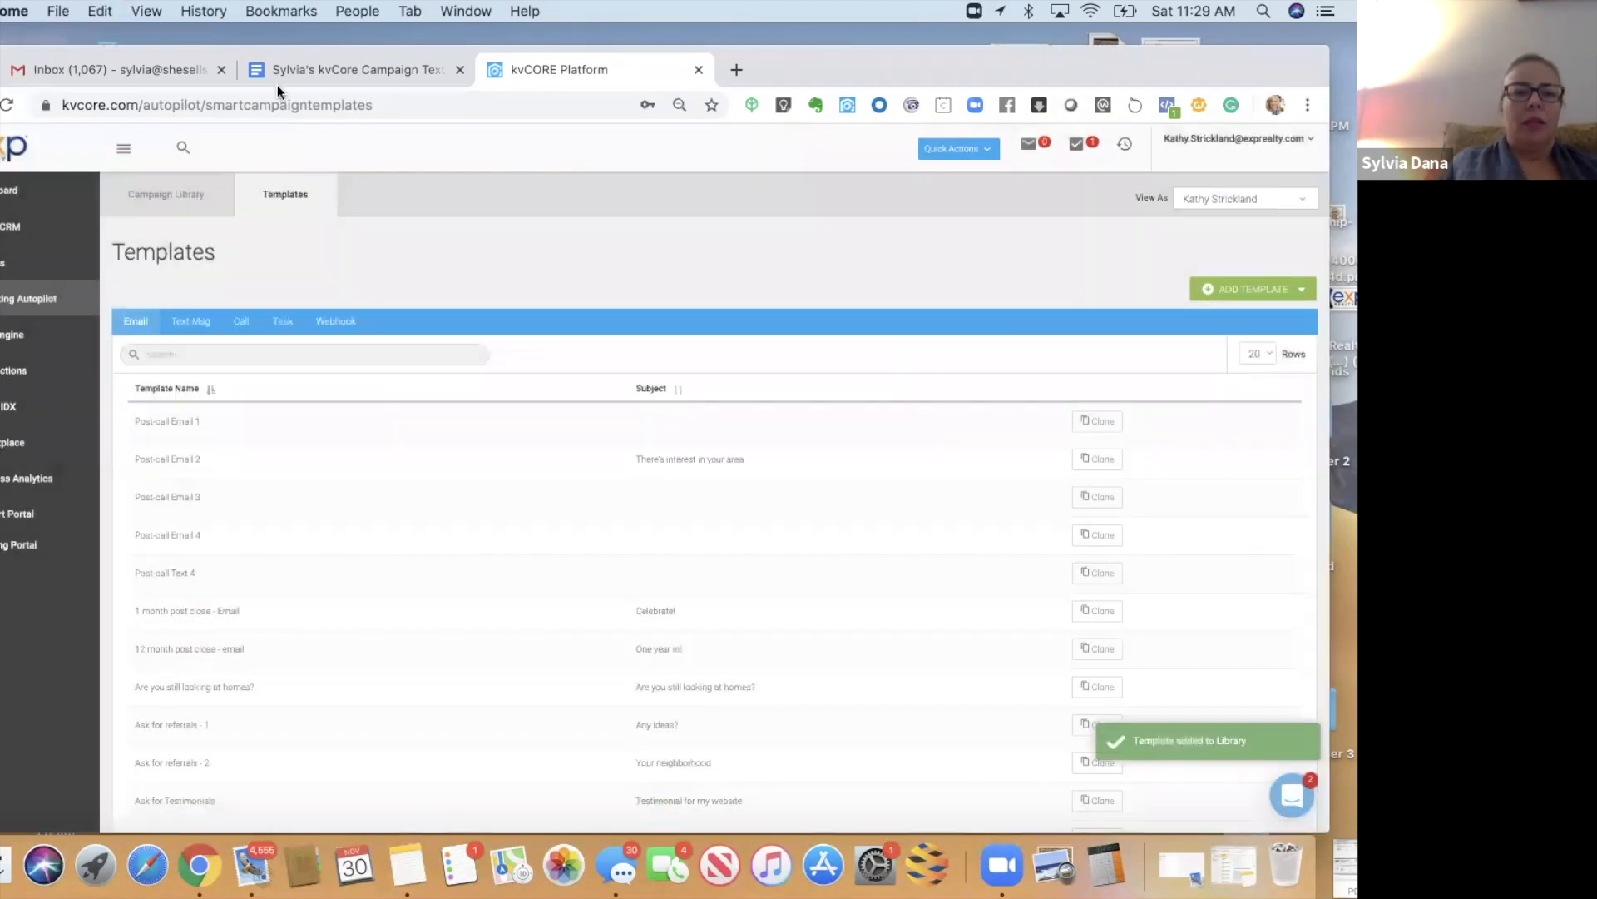
pyautogui.press('super+alt+Left')
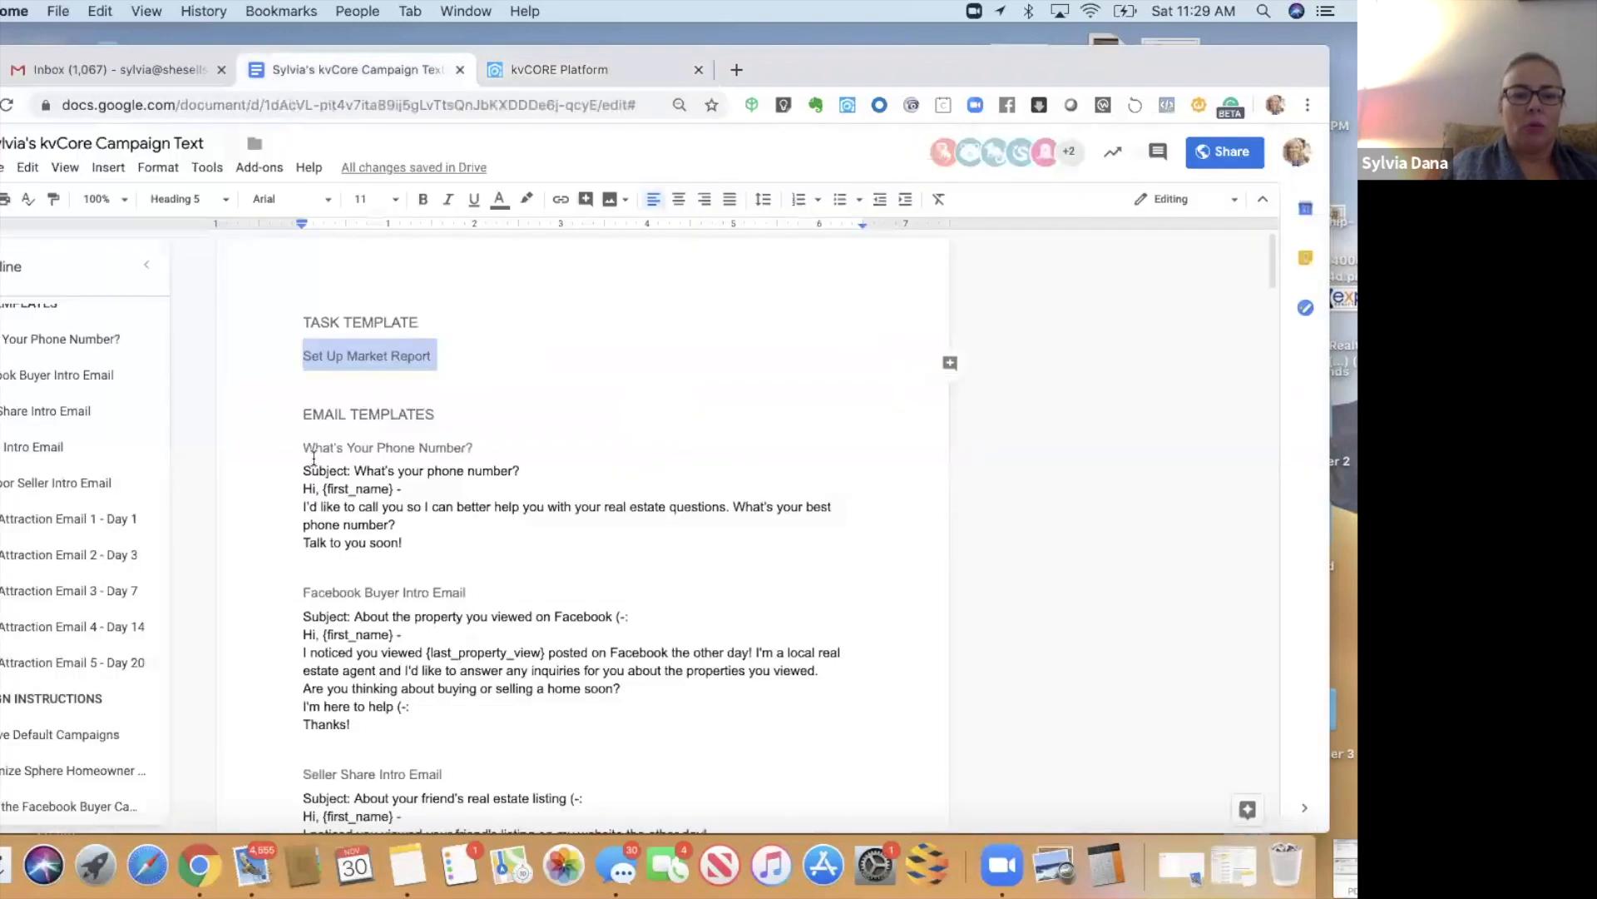
# - Paste the What's Your Phone Number? email from the Doc into a new email template body
pyautogui.moveTo(302, 447); pyautogui.dragTo(418, 542)
pyautogui.press('super+c')
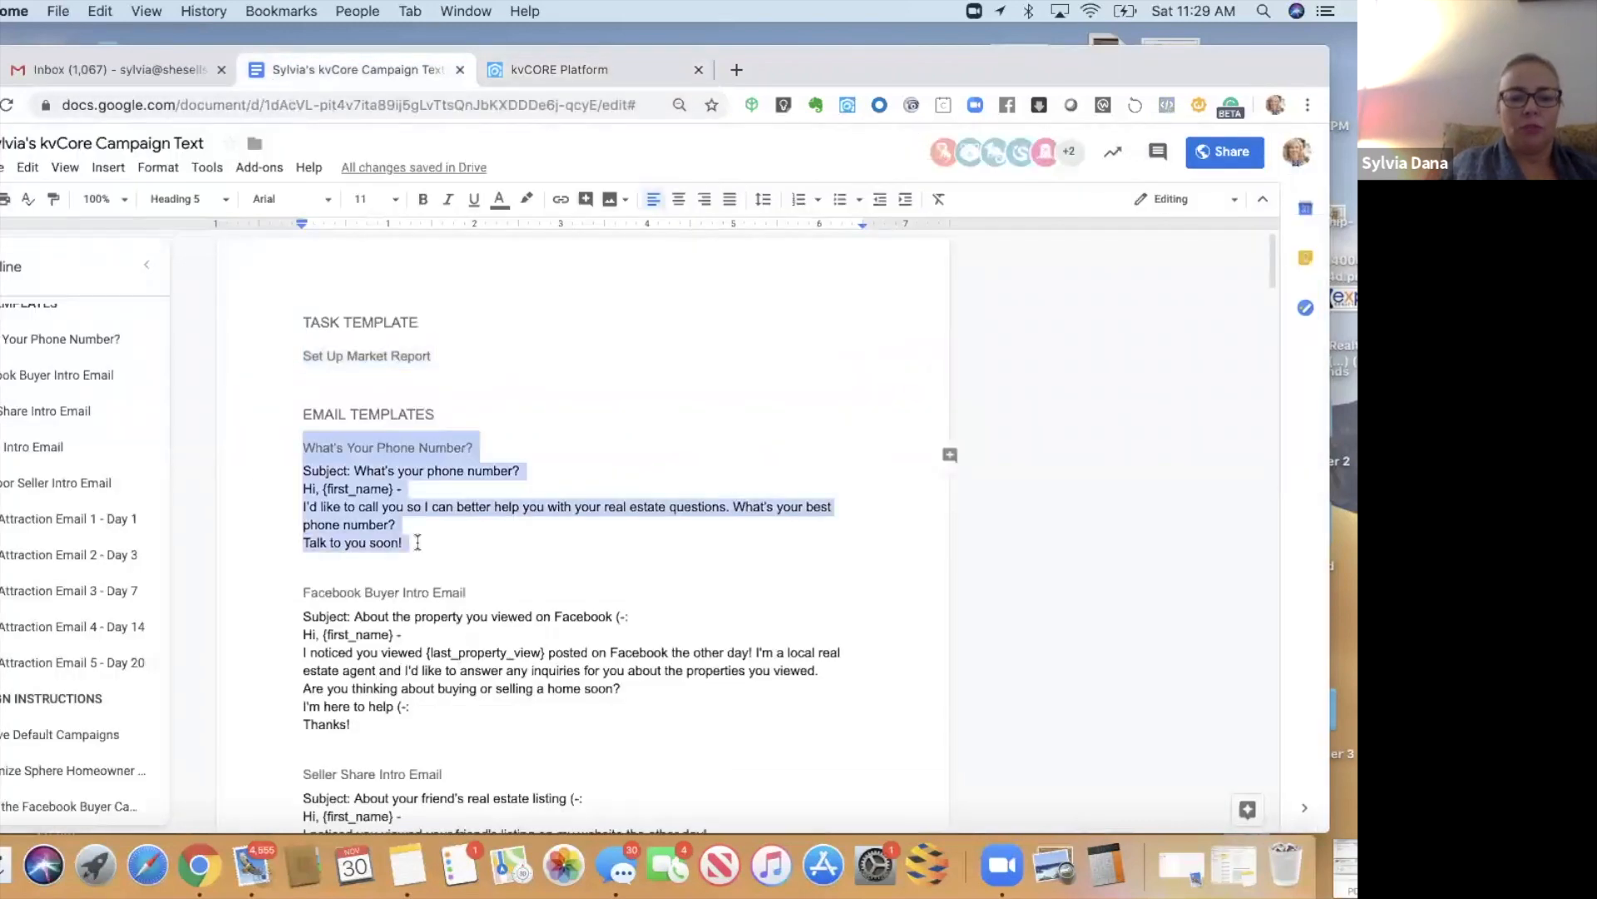
pyautogui.moveTo(898, 76)
pyautogui.mouseDown()
pyautogui.moveTo(897, 112)
pyautogui.moveTo(911, 61)
pyautogui.mouseUp()
pyautogui.hotkey('ctrl', 'Tab')
pyautogui.click(1261, 287)
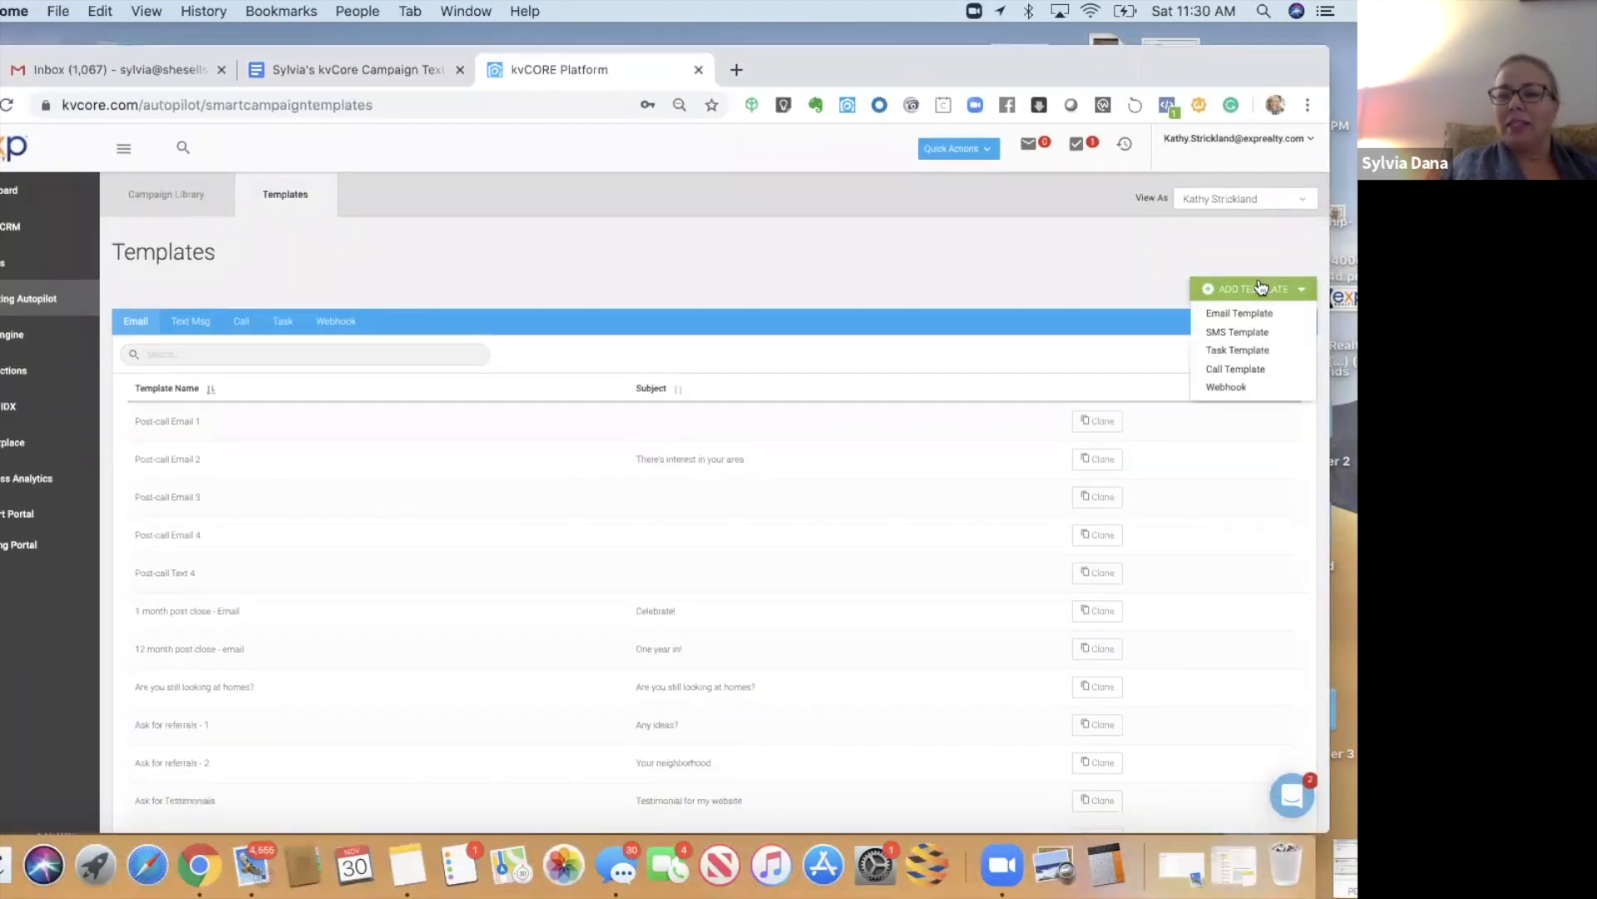
pyautogui.click(1228, 316)
pyautogui.click(374, 450)
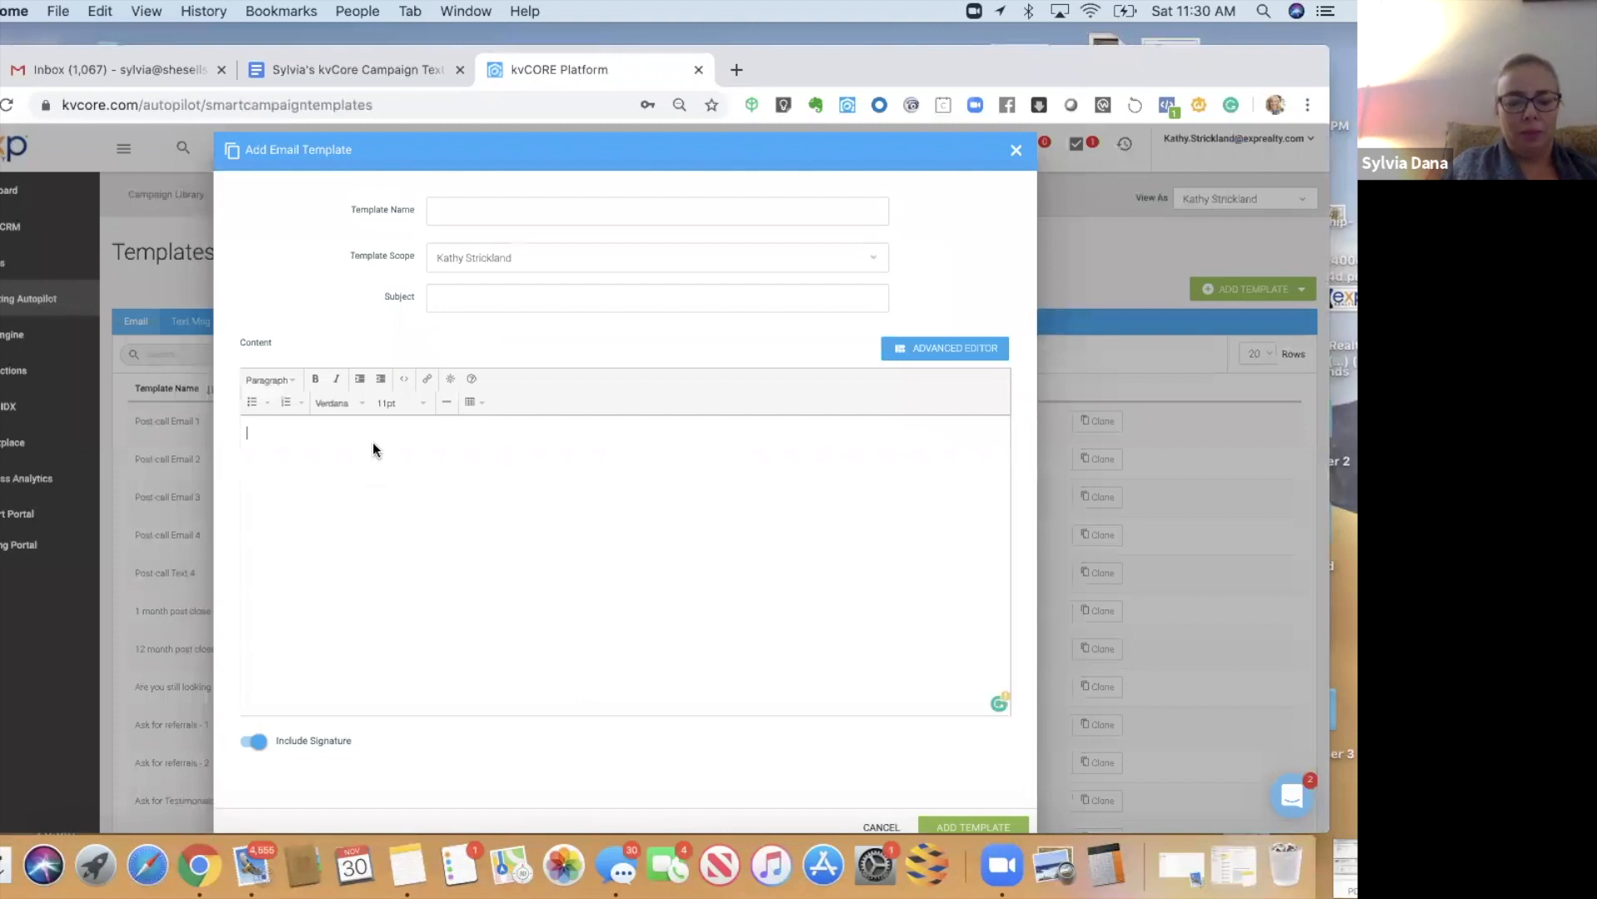
pyautogui.press('super+v')
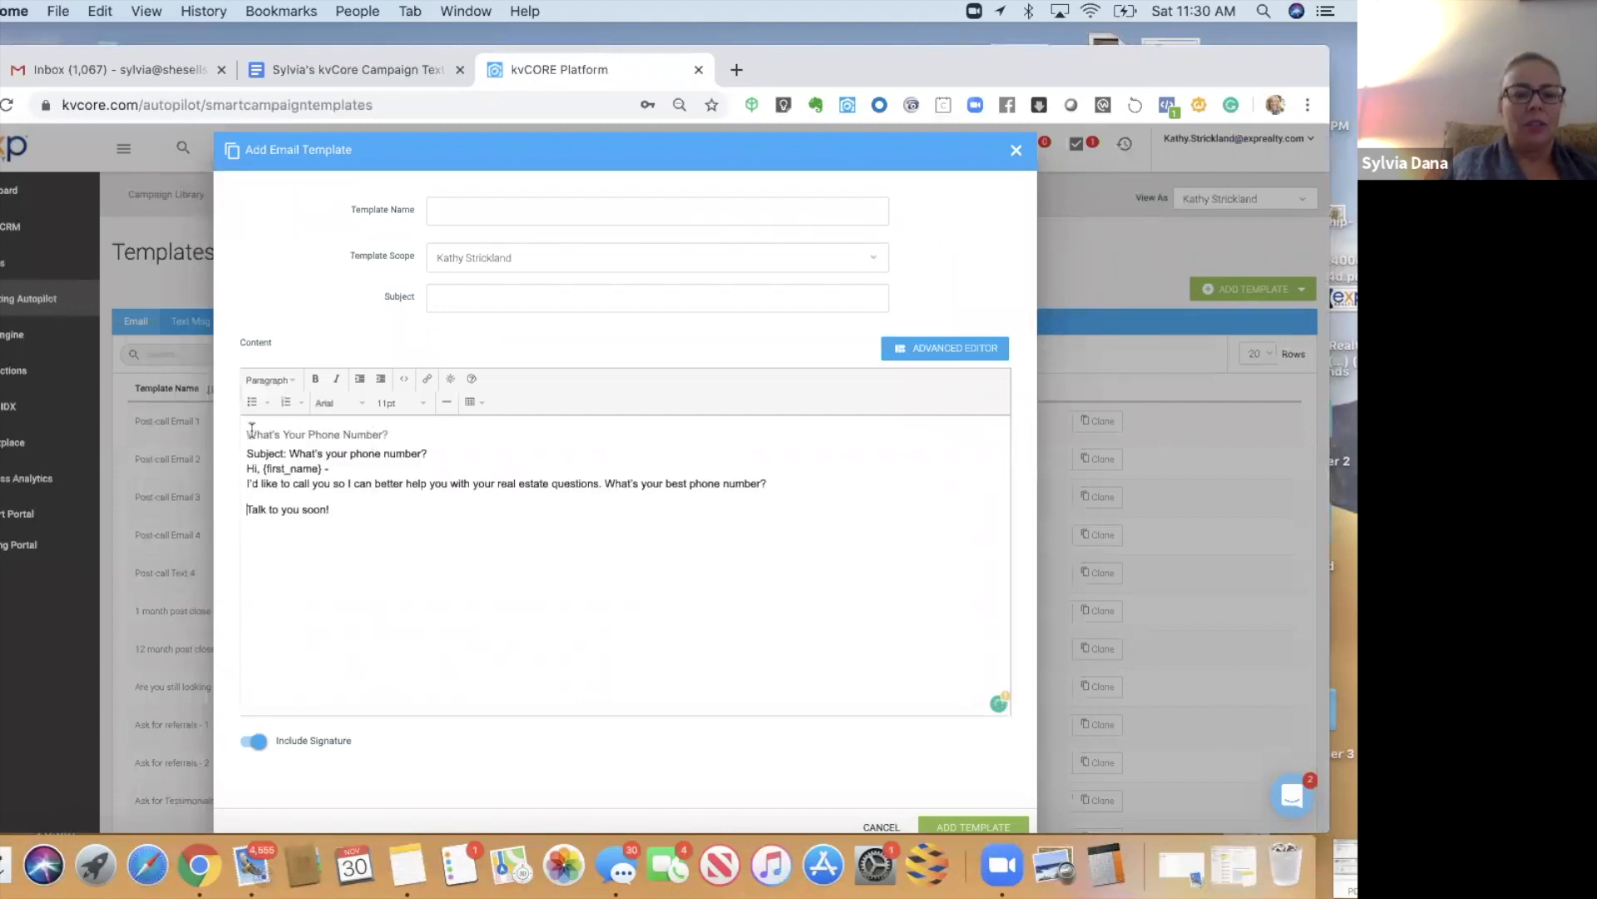
# - Move 'What's Your Phone Number?' into the template name and subject, deleting the Subject line
pyautogui.tripleClick(416, 438)
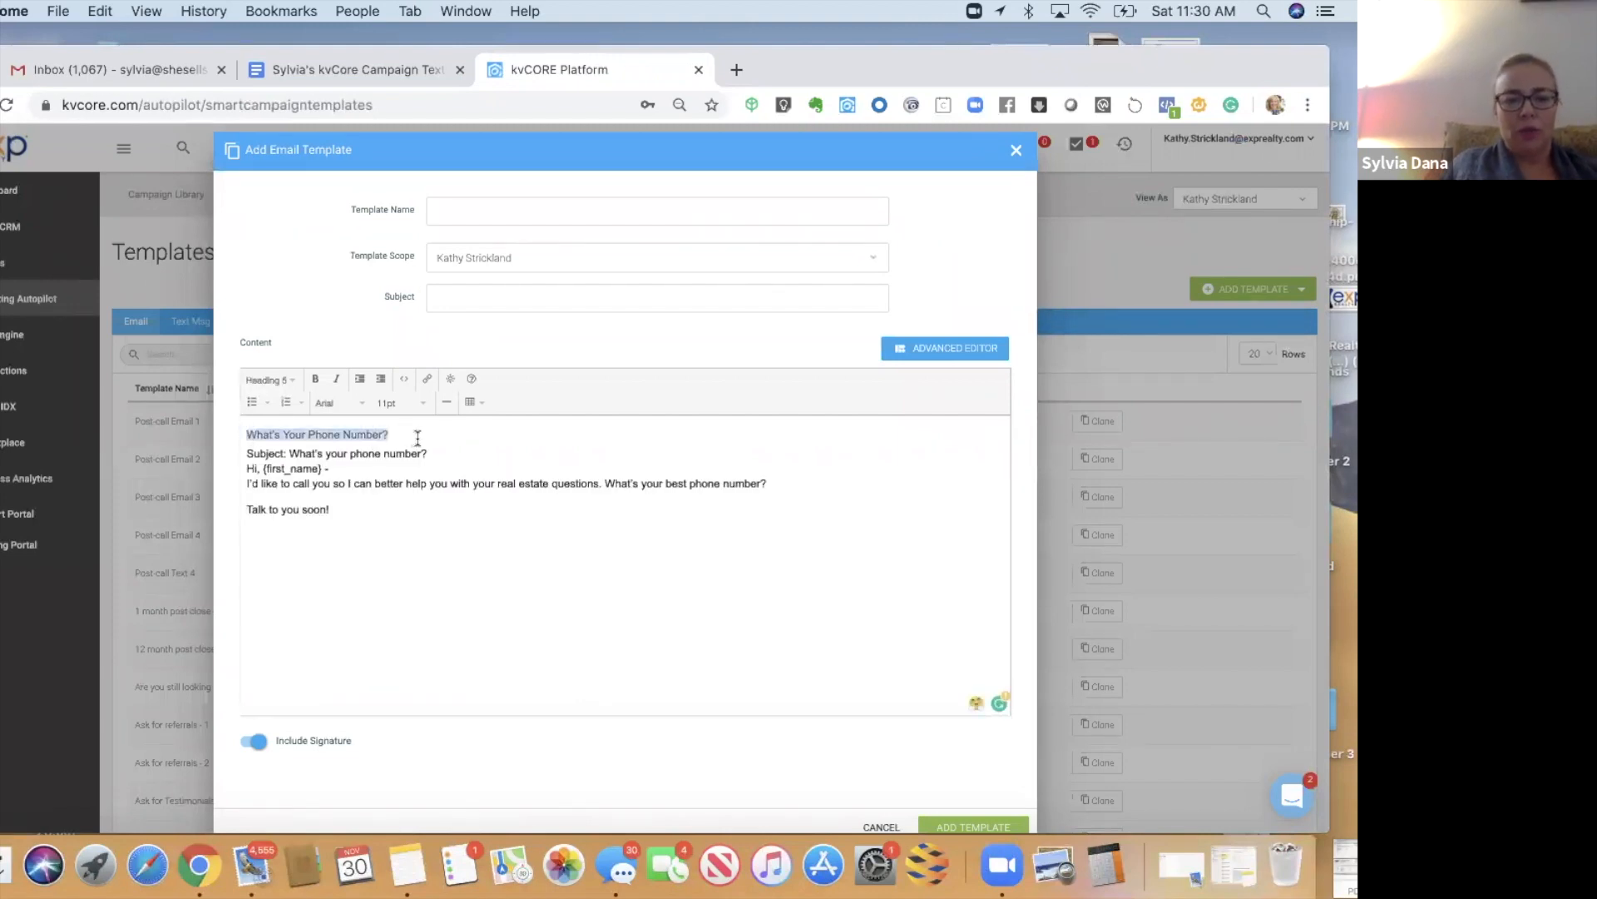
pyautogui.press('super+x')
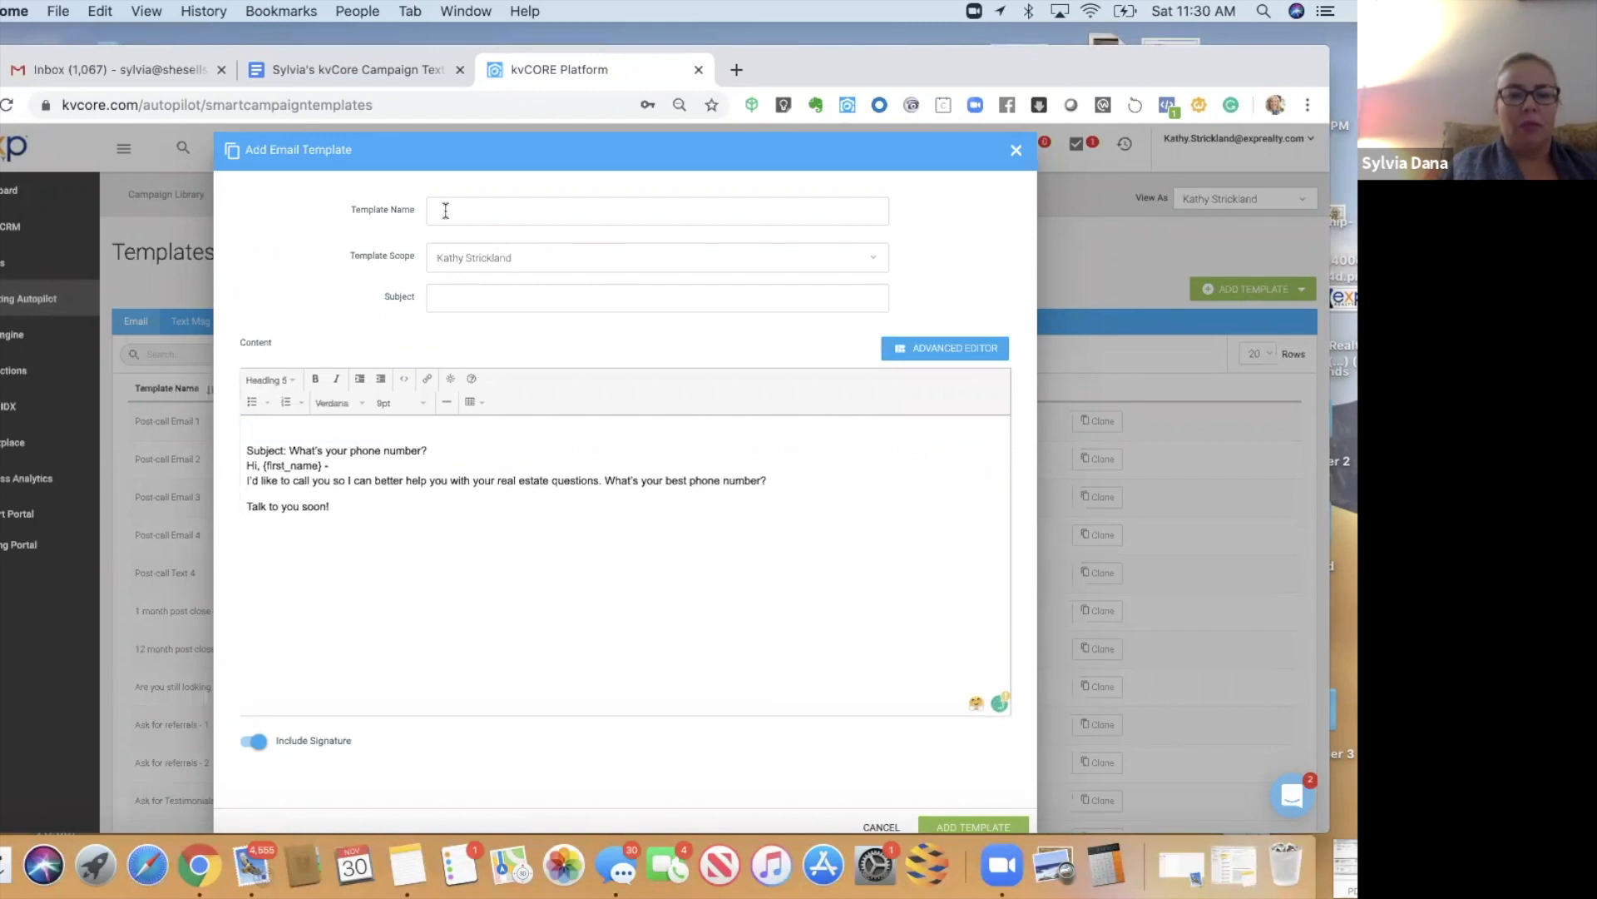
pyautogui.press('super+v')
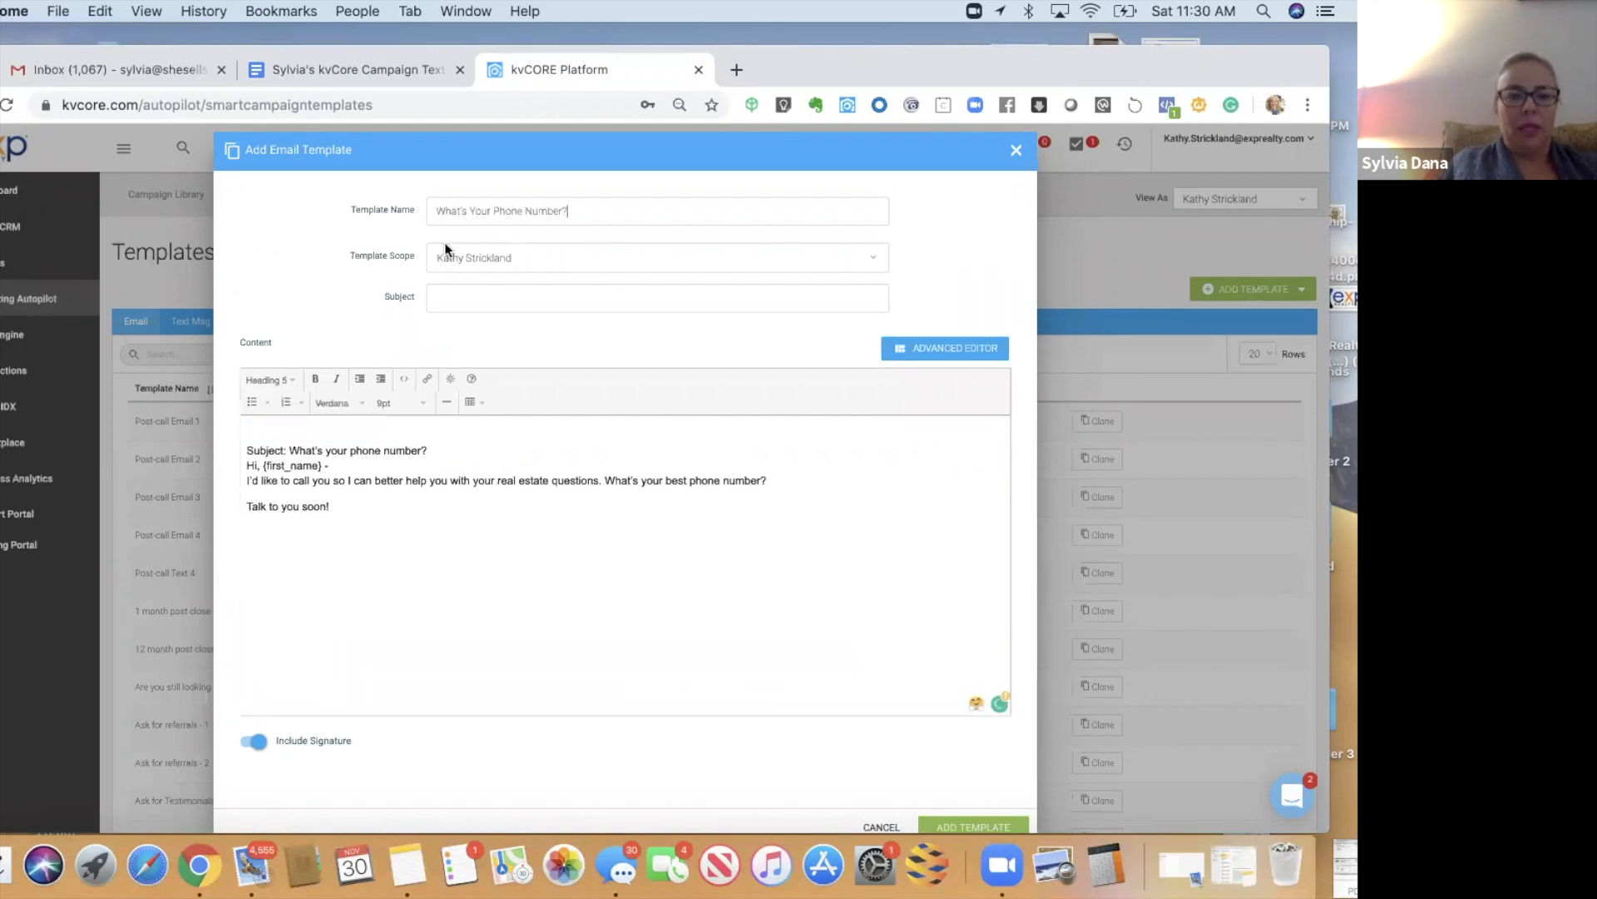
pyautogui.click(435, 287)
pyautogui.press('super+v')
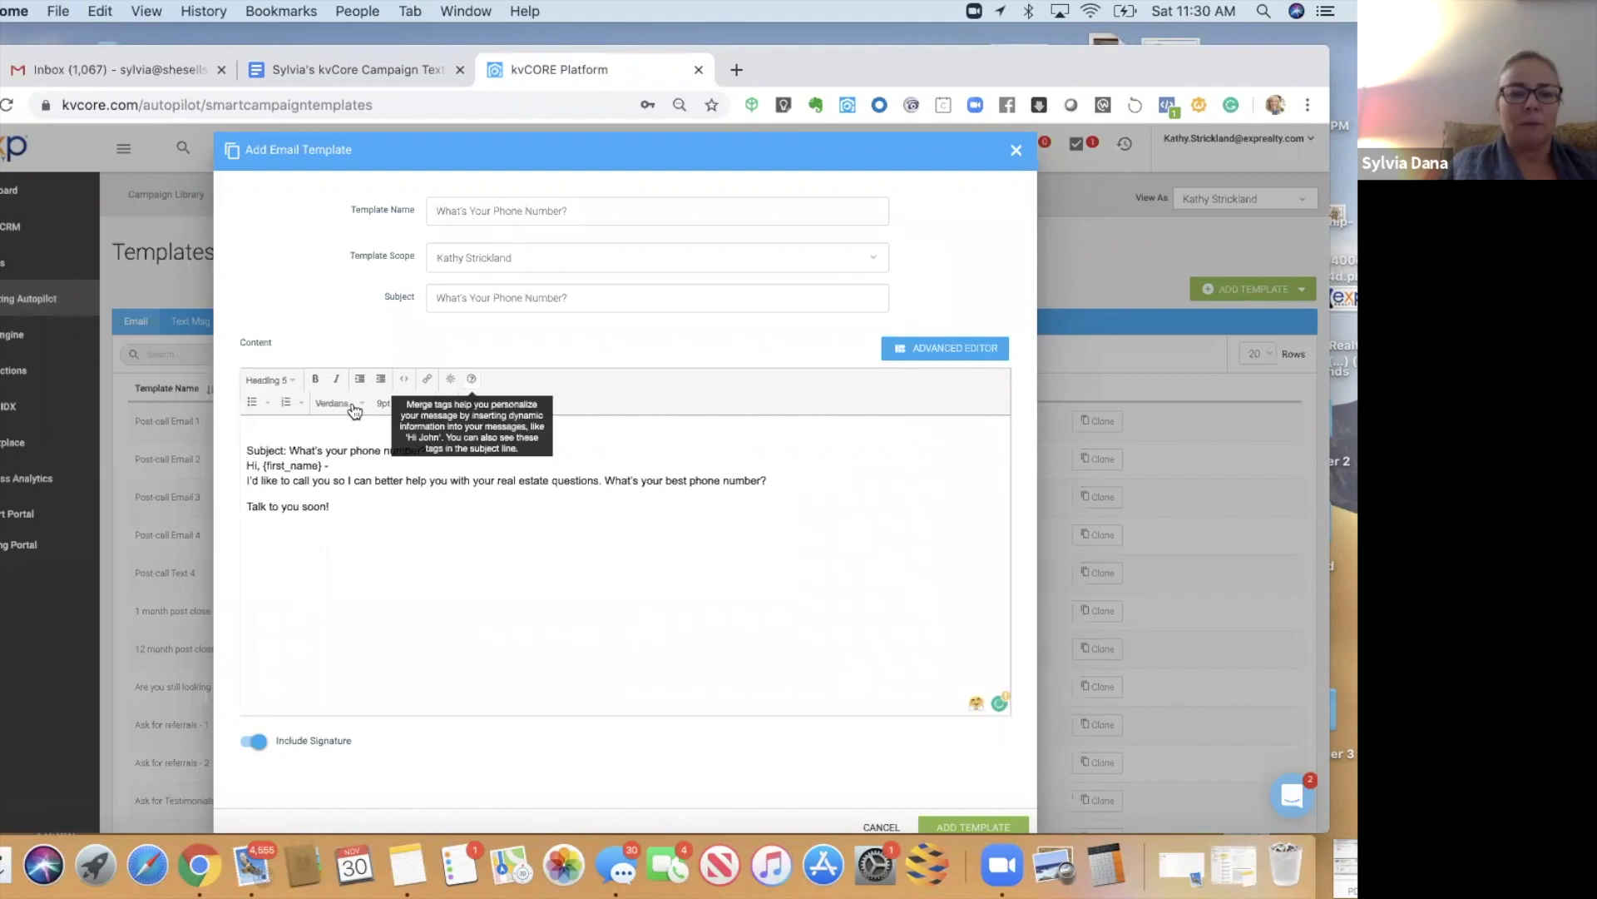
pyautogui.click(427, 450)
pyautogui.moveTo(427, 450); pyautogui.dragTo(207, 433)
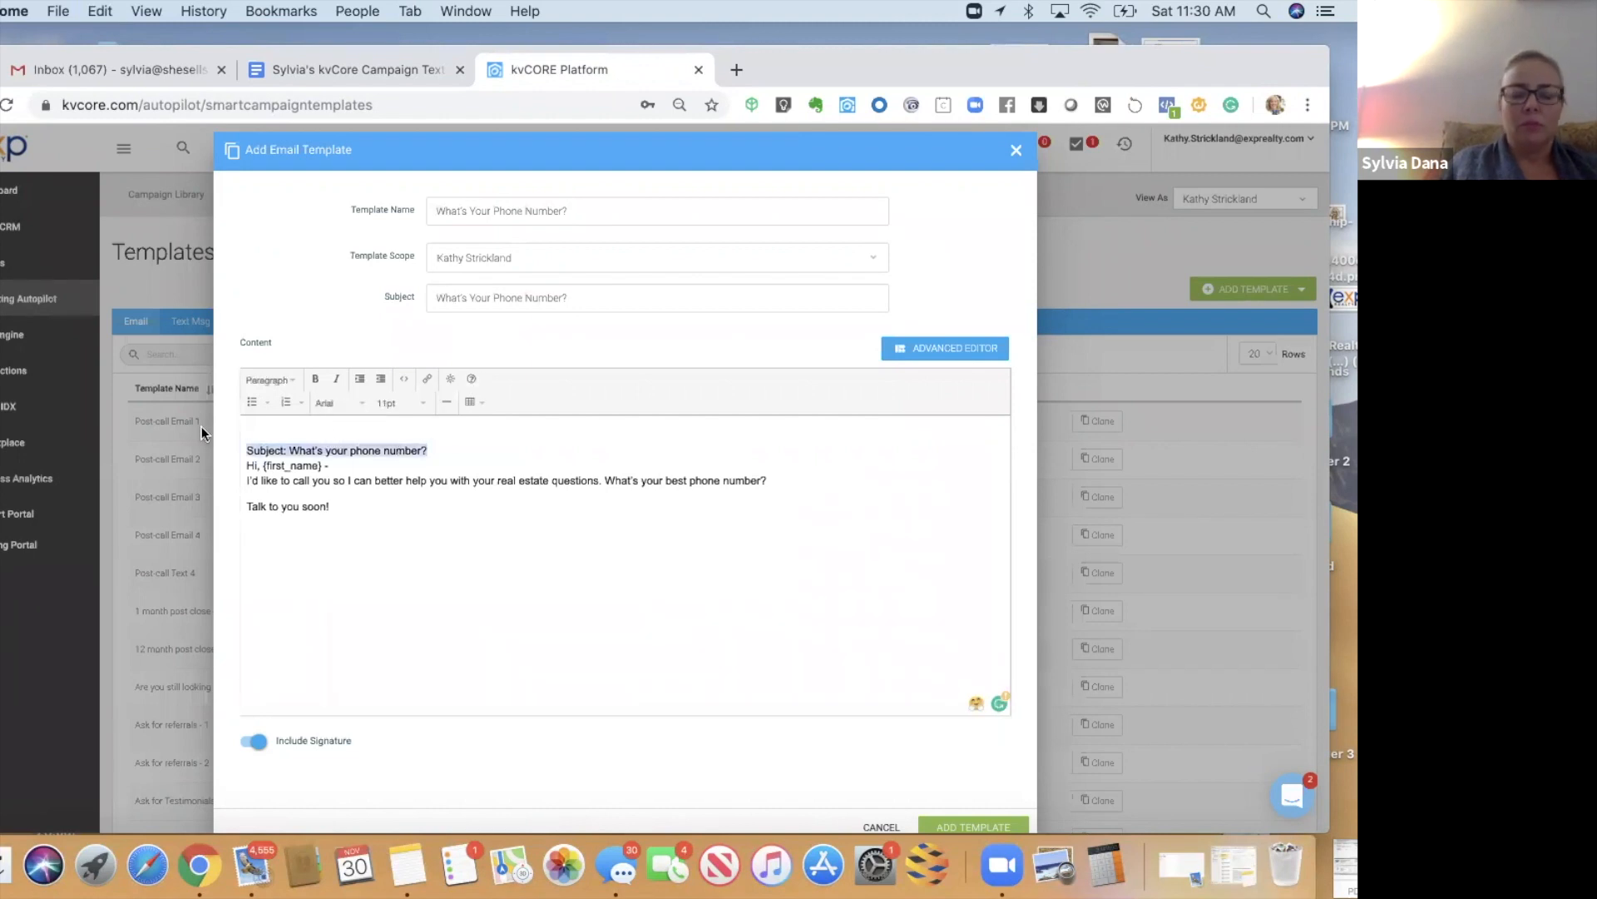
pyautogui.press('BackSpace')
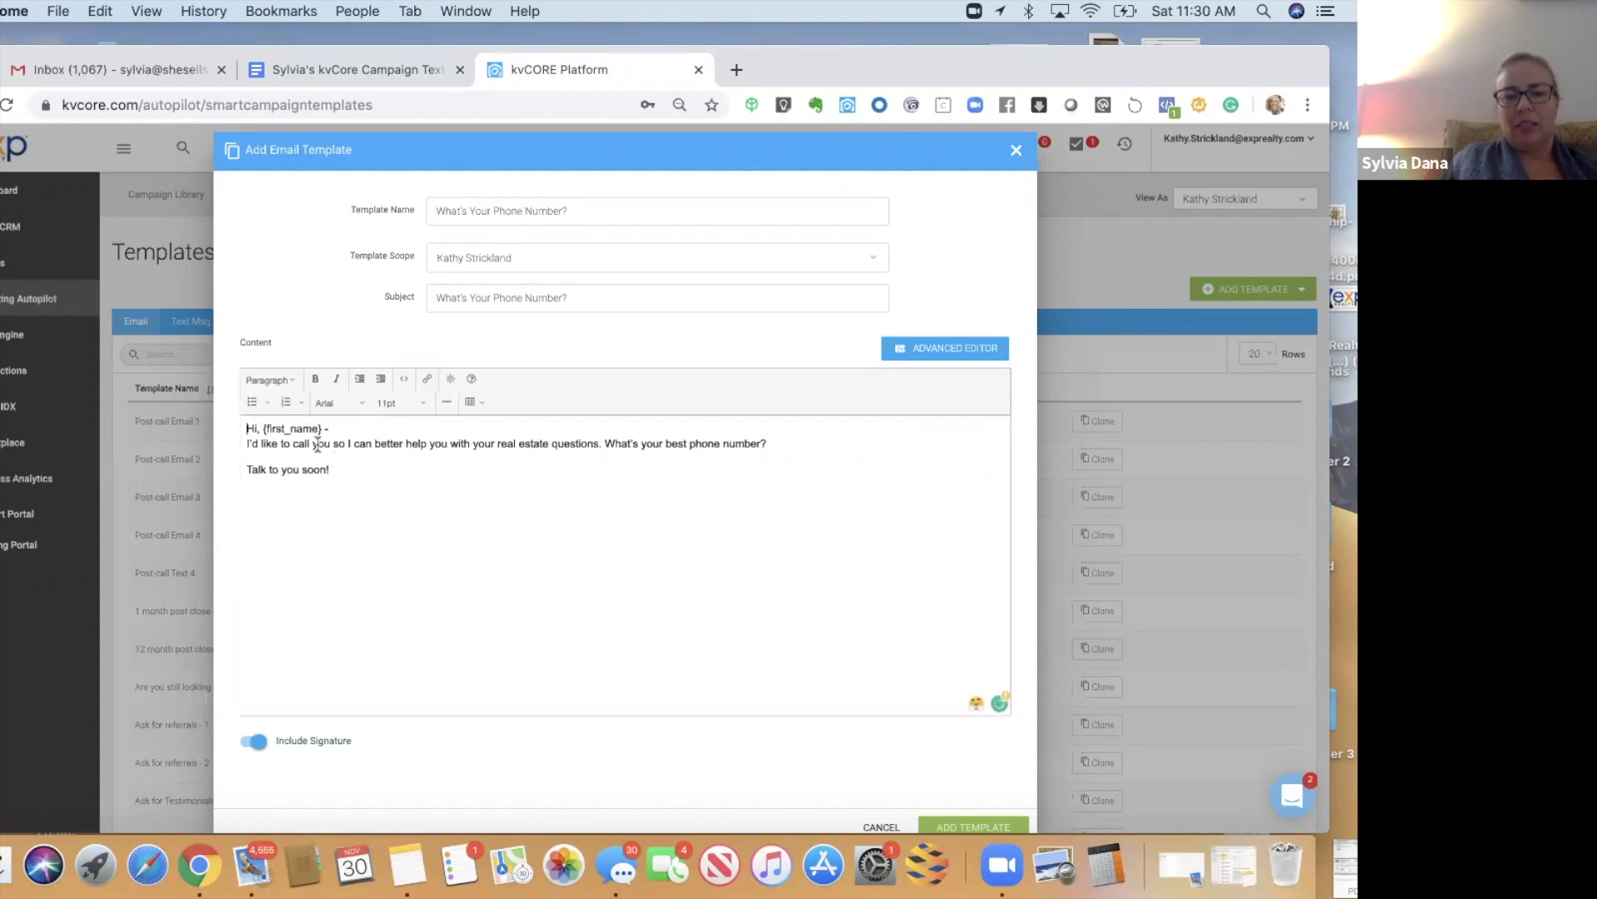
# - Set the whole email body to Paragraph style and save the template
pyautogui.click(246, 428)
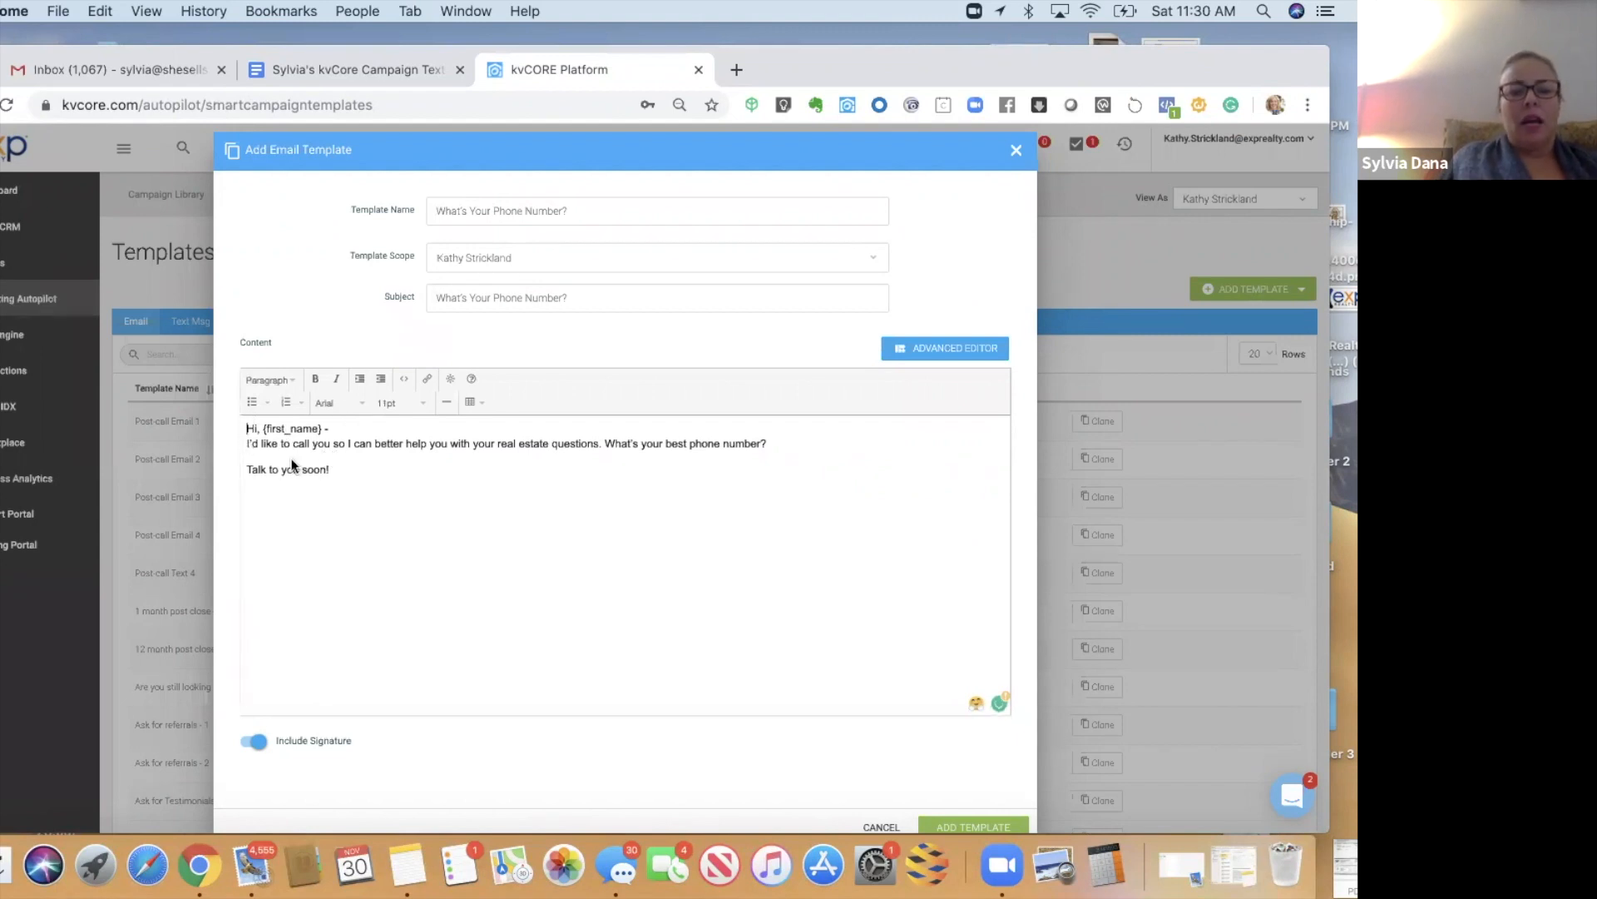
pyautogui.press('super+a')
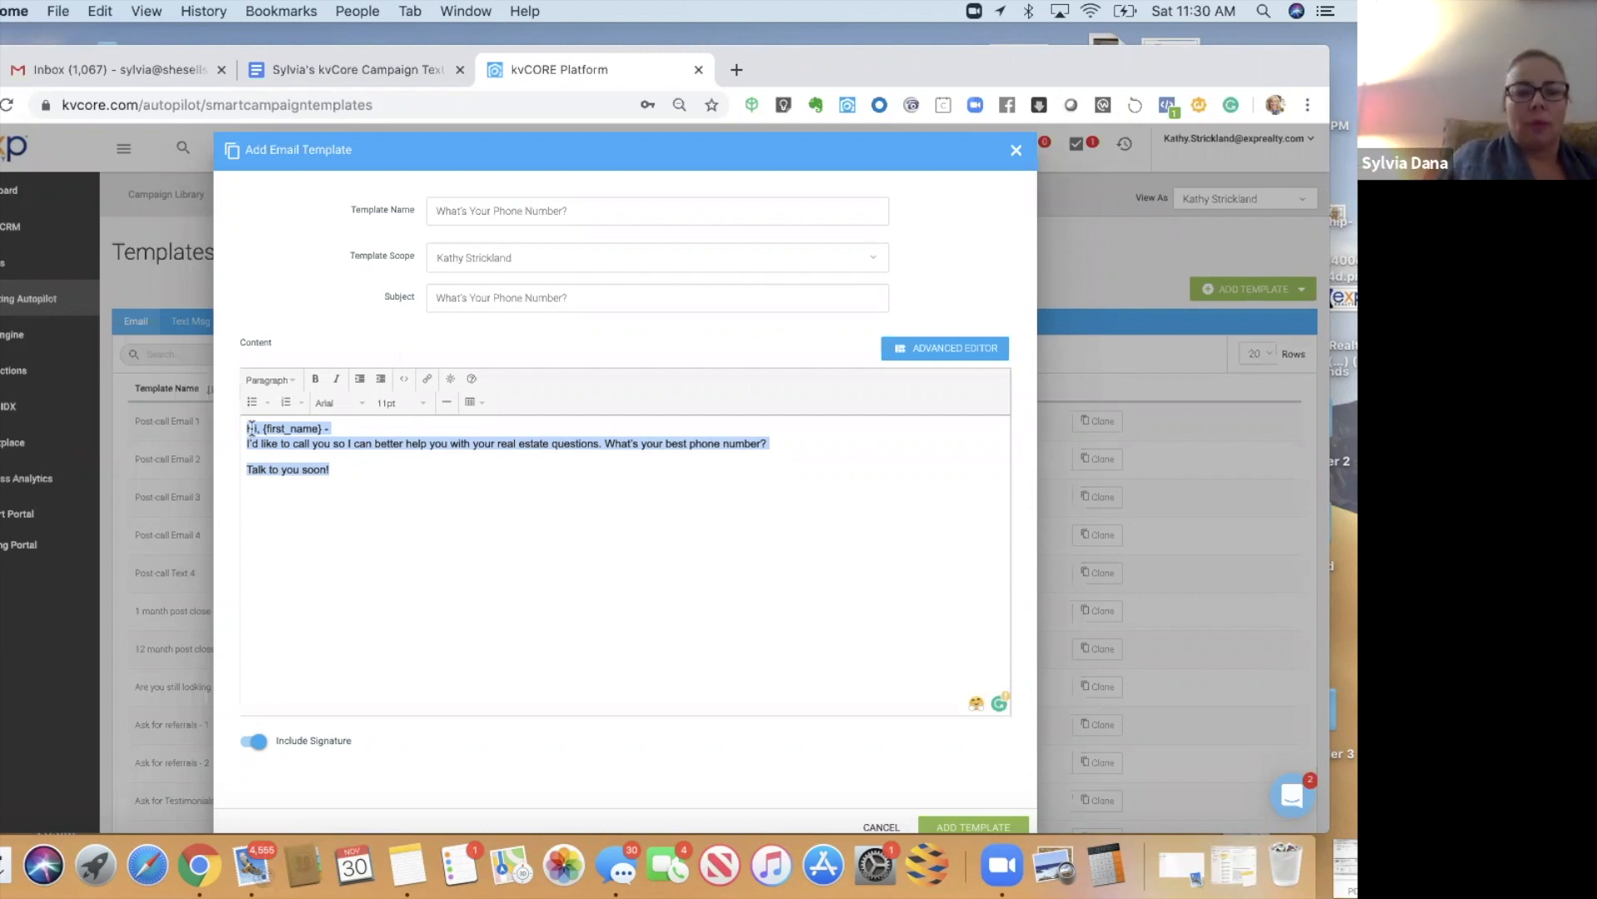
pyautogui.click(347, 472)
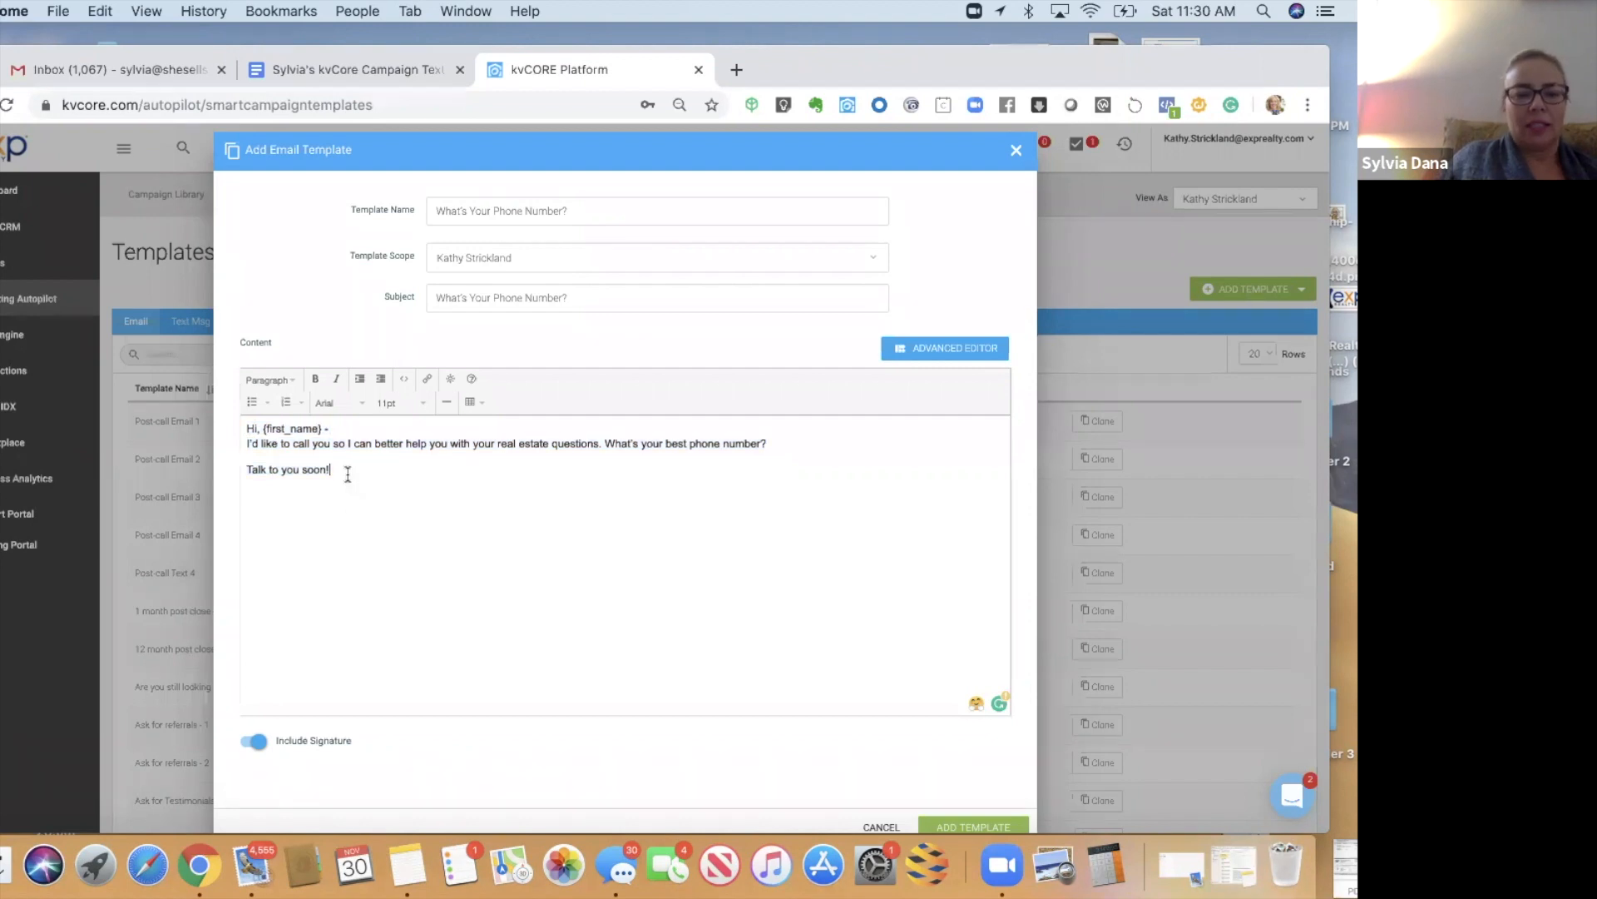
pyautogui.keyDown('shift'); pyautogui.click(239, 422); pyautogui.keyUp('shift')
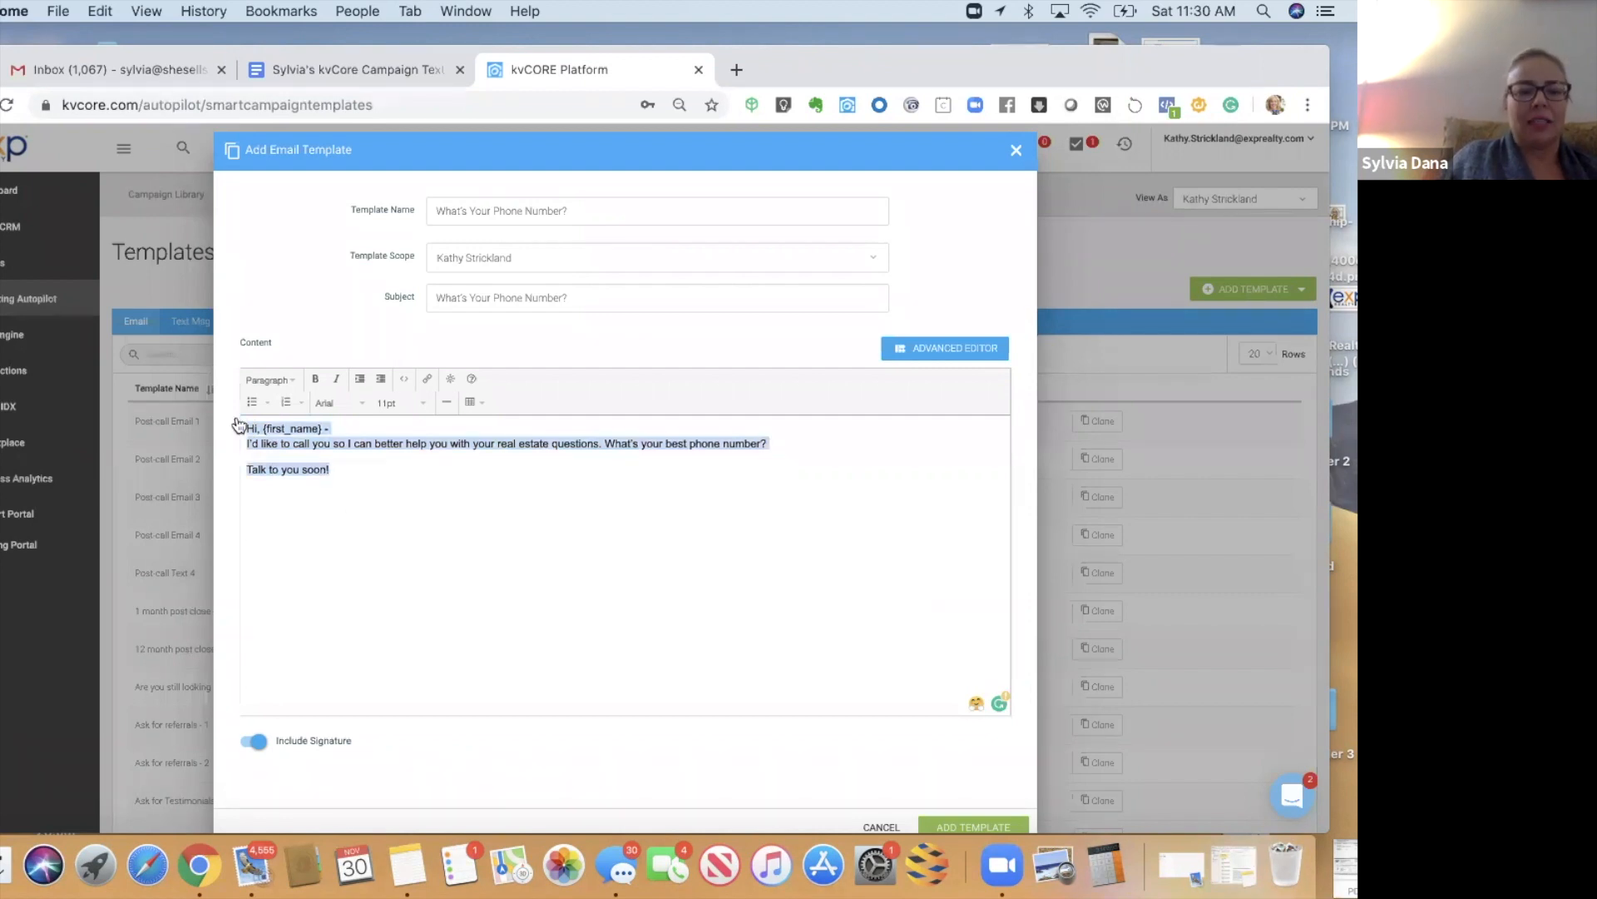
pyautogui.click(265, 380)
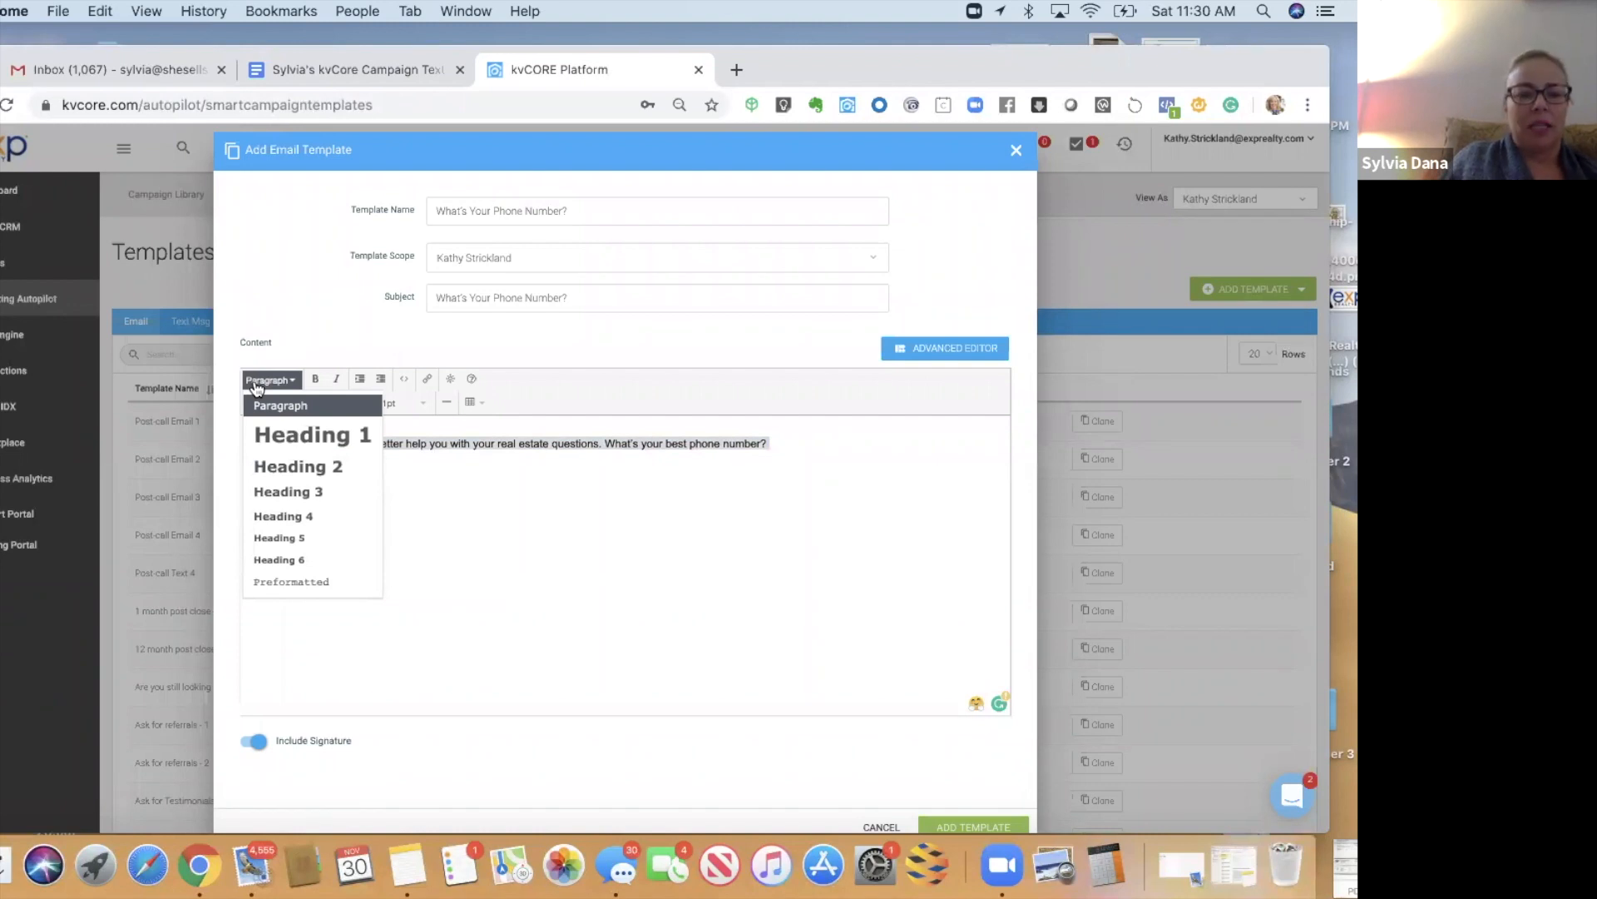
pyautogui.click(263, 408)
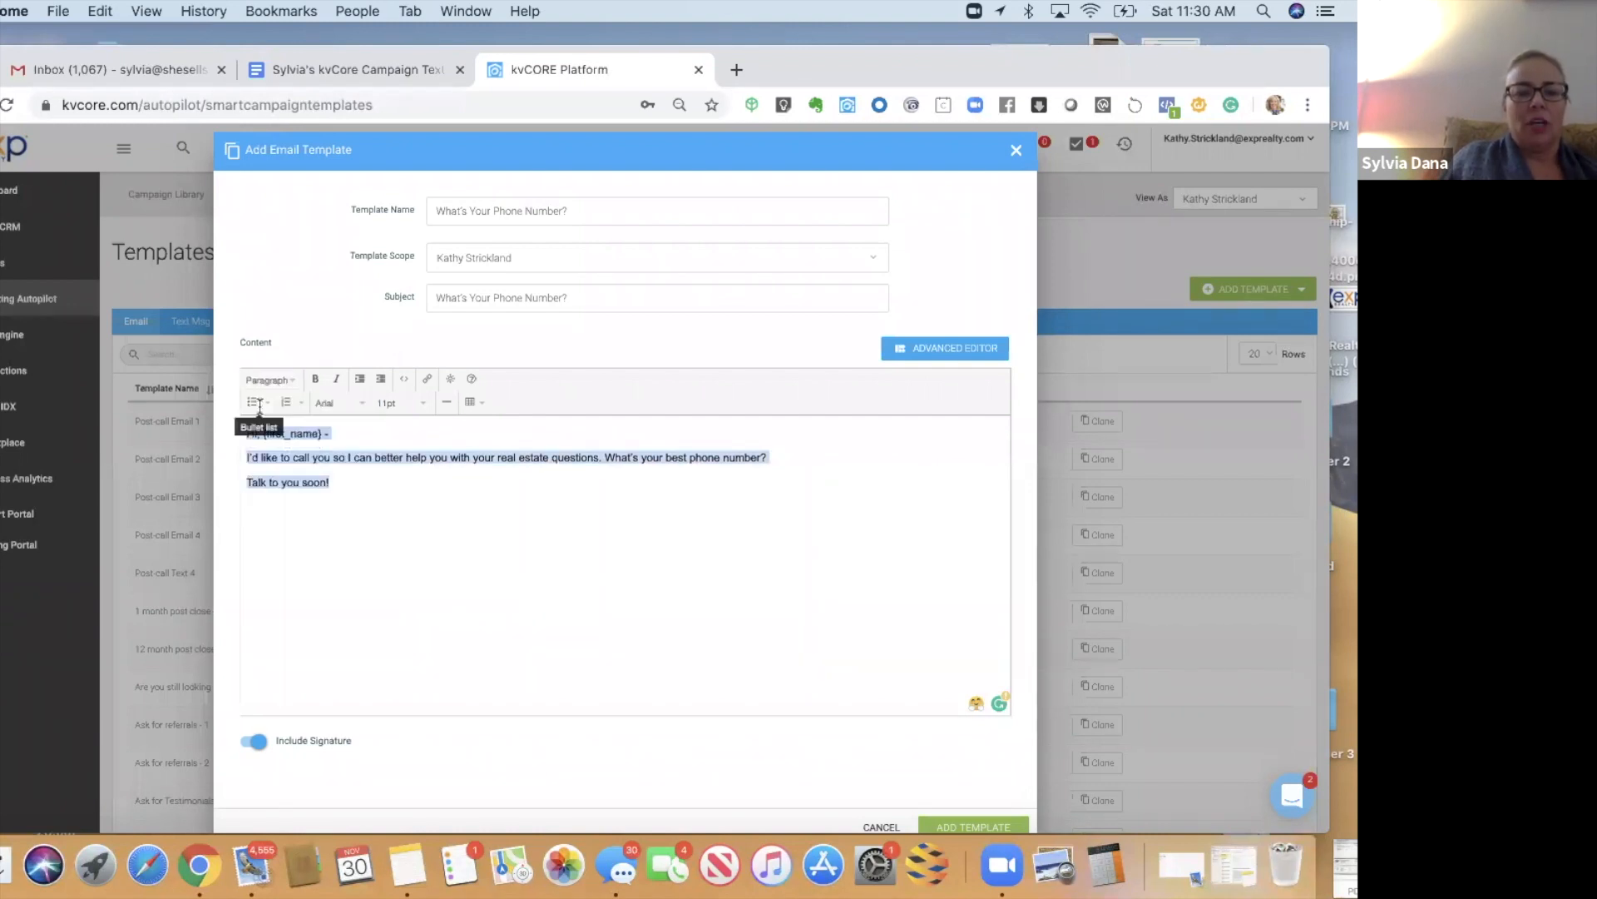
pyautogui.click(330, 484)
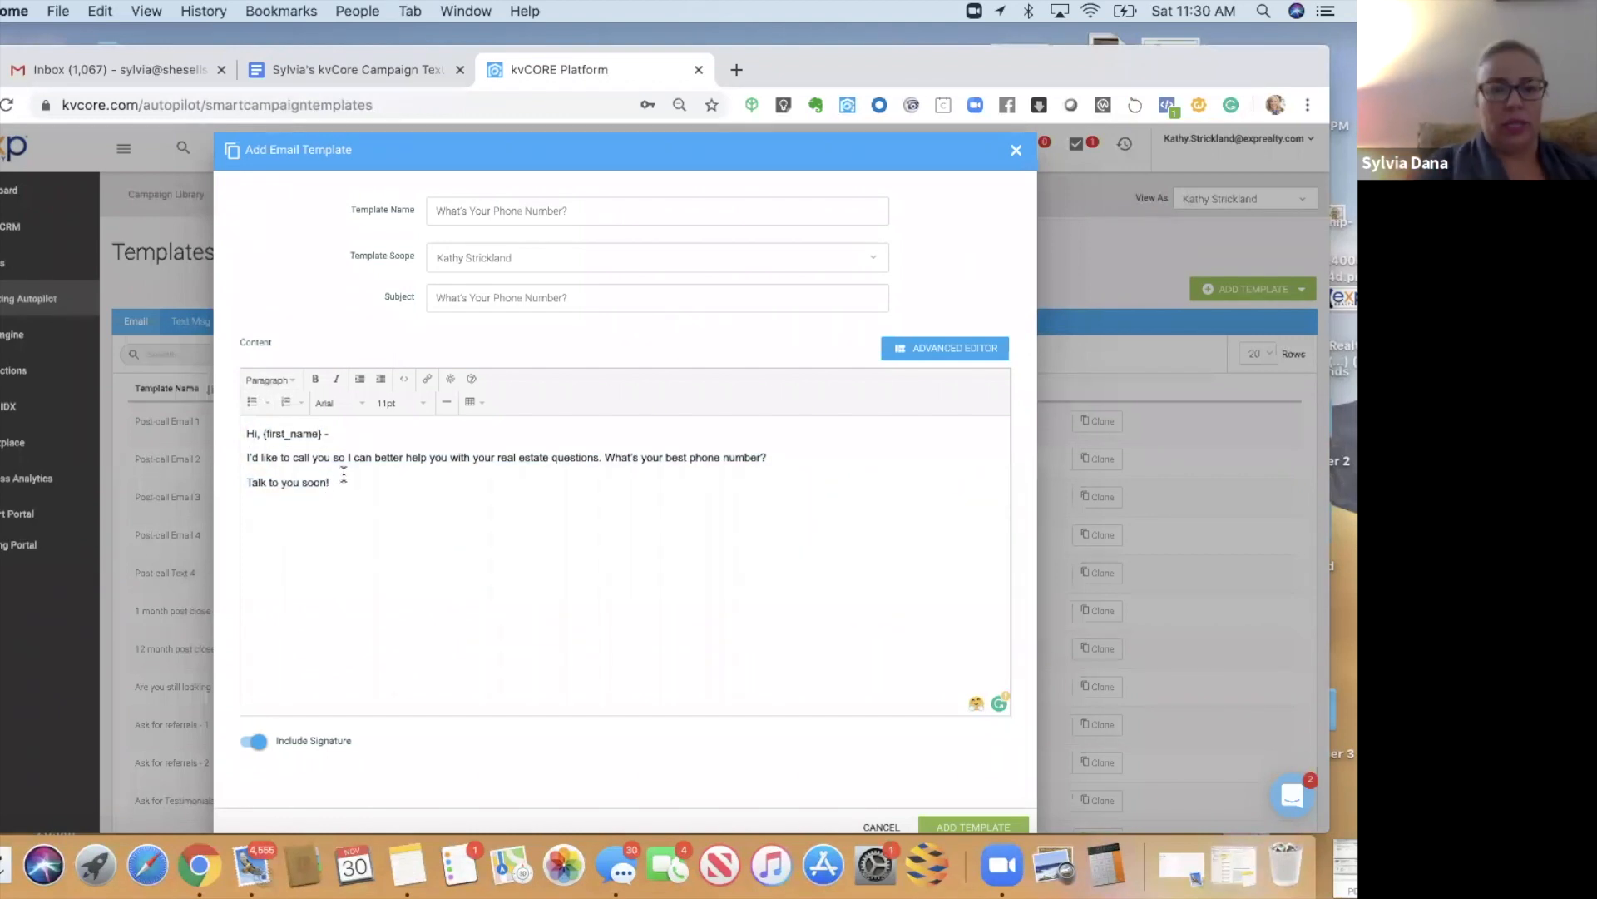
pyautogui.scroll(-1, 367, 741)
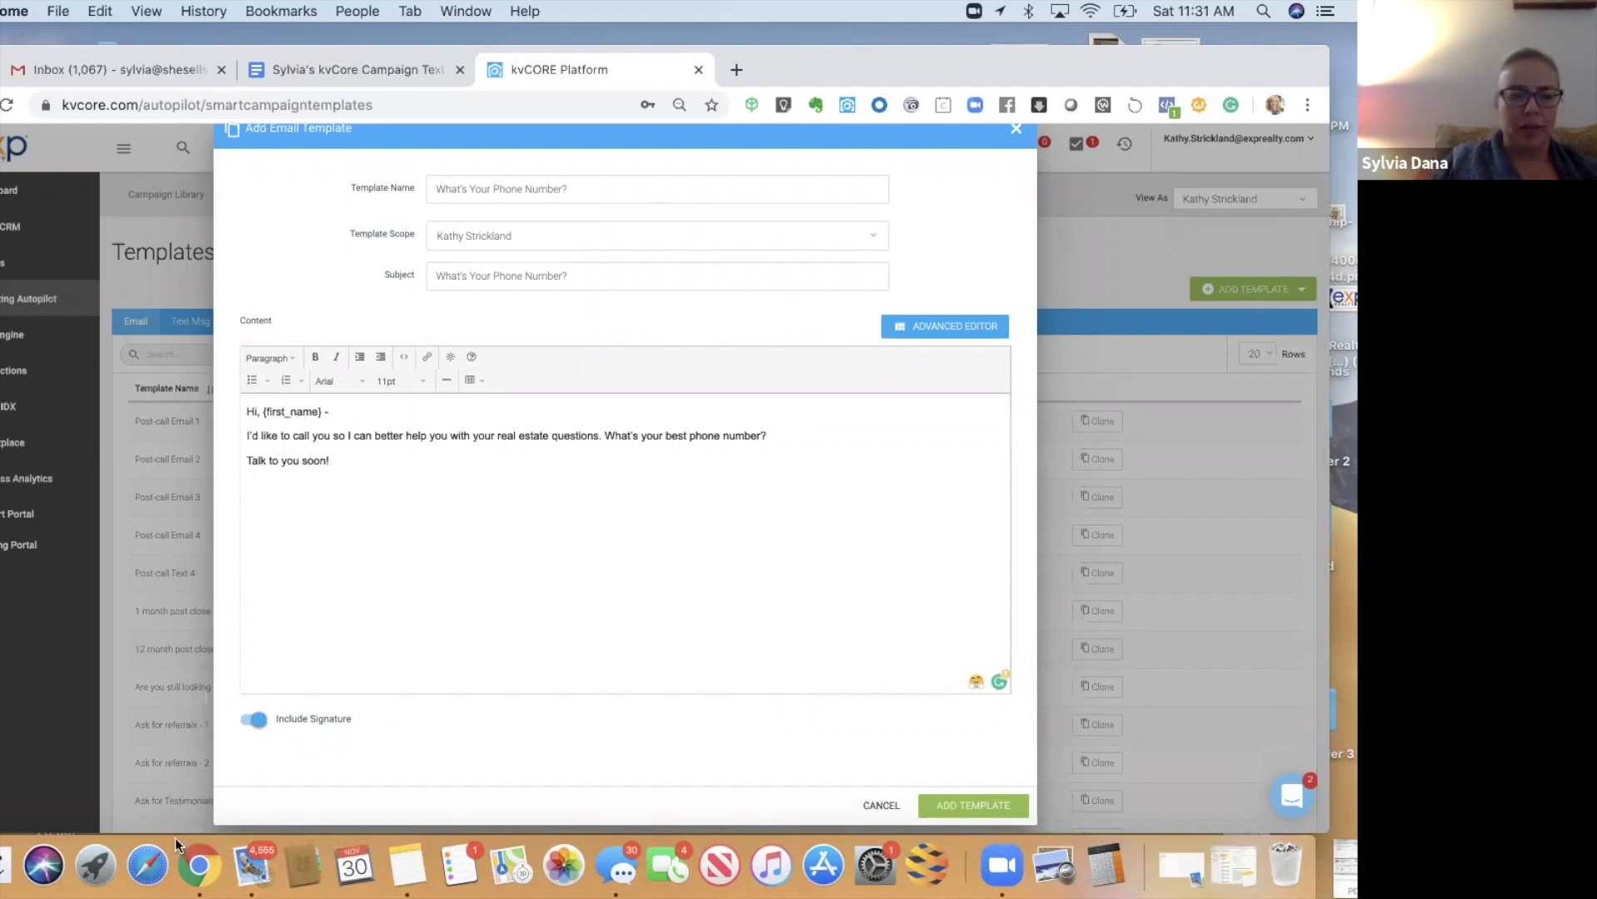
pyautogui.click(973, 805)
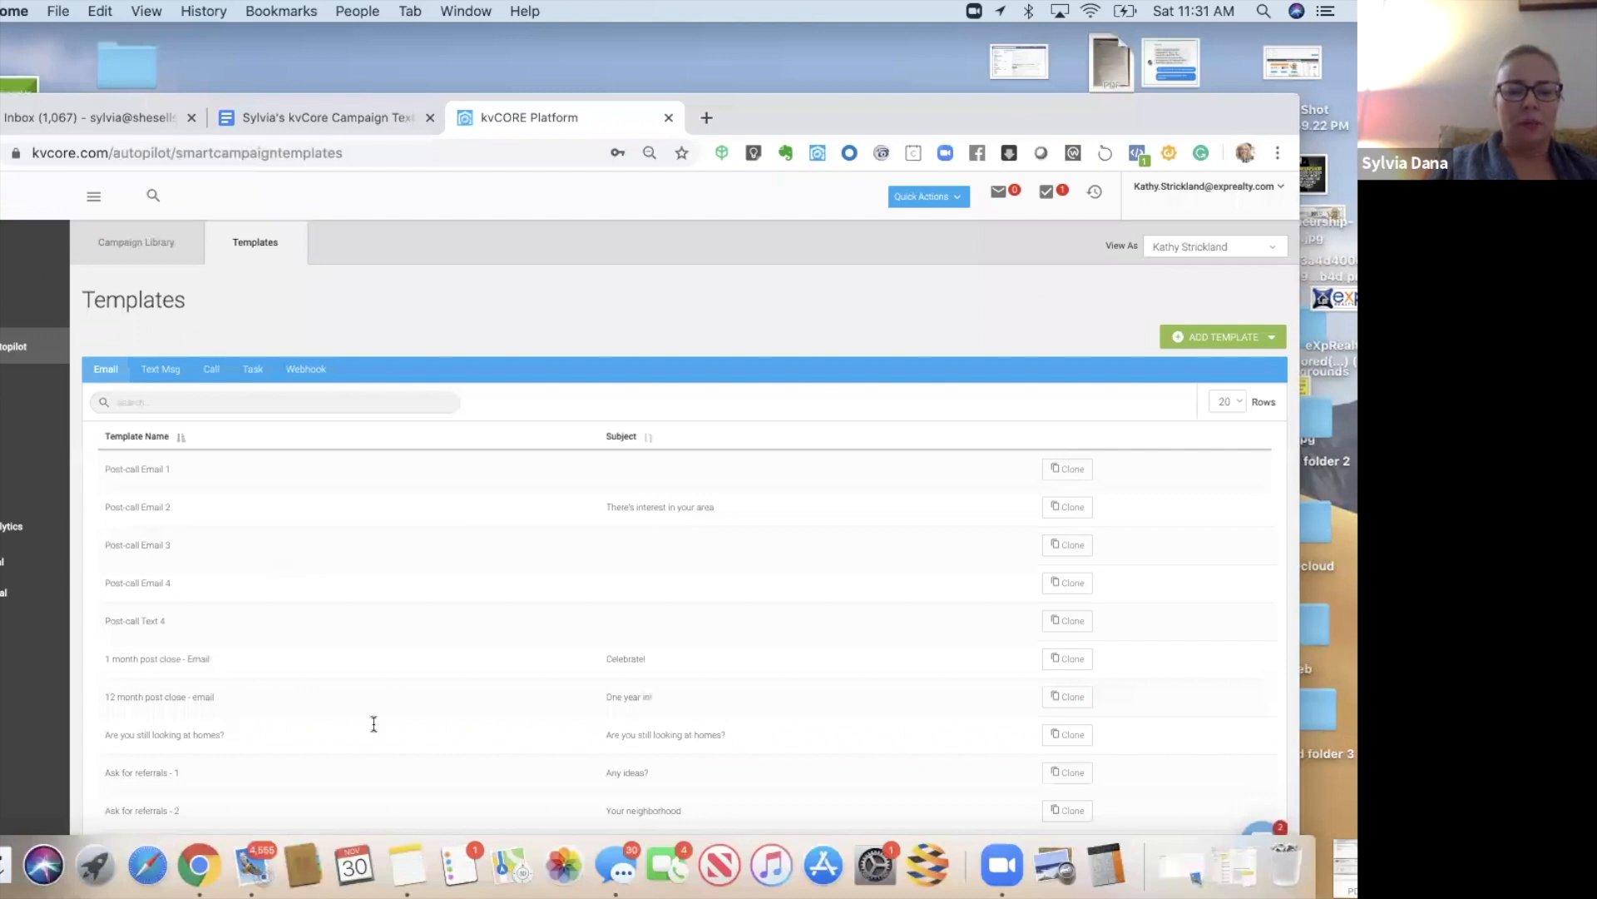
# - Start a new kvCORE email template for the Facebook Buyer Intro Email
pyautogui.hotkey('ctrl', 'shift', 'Tab')
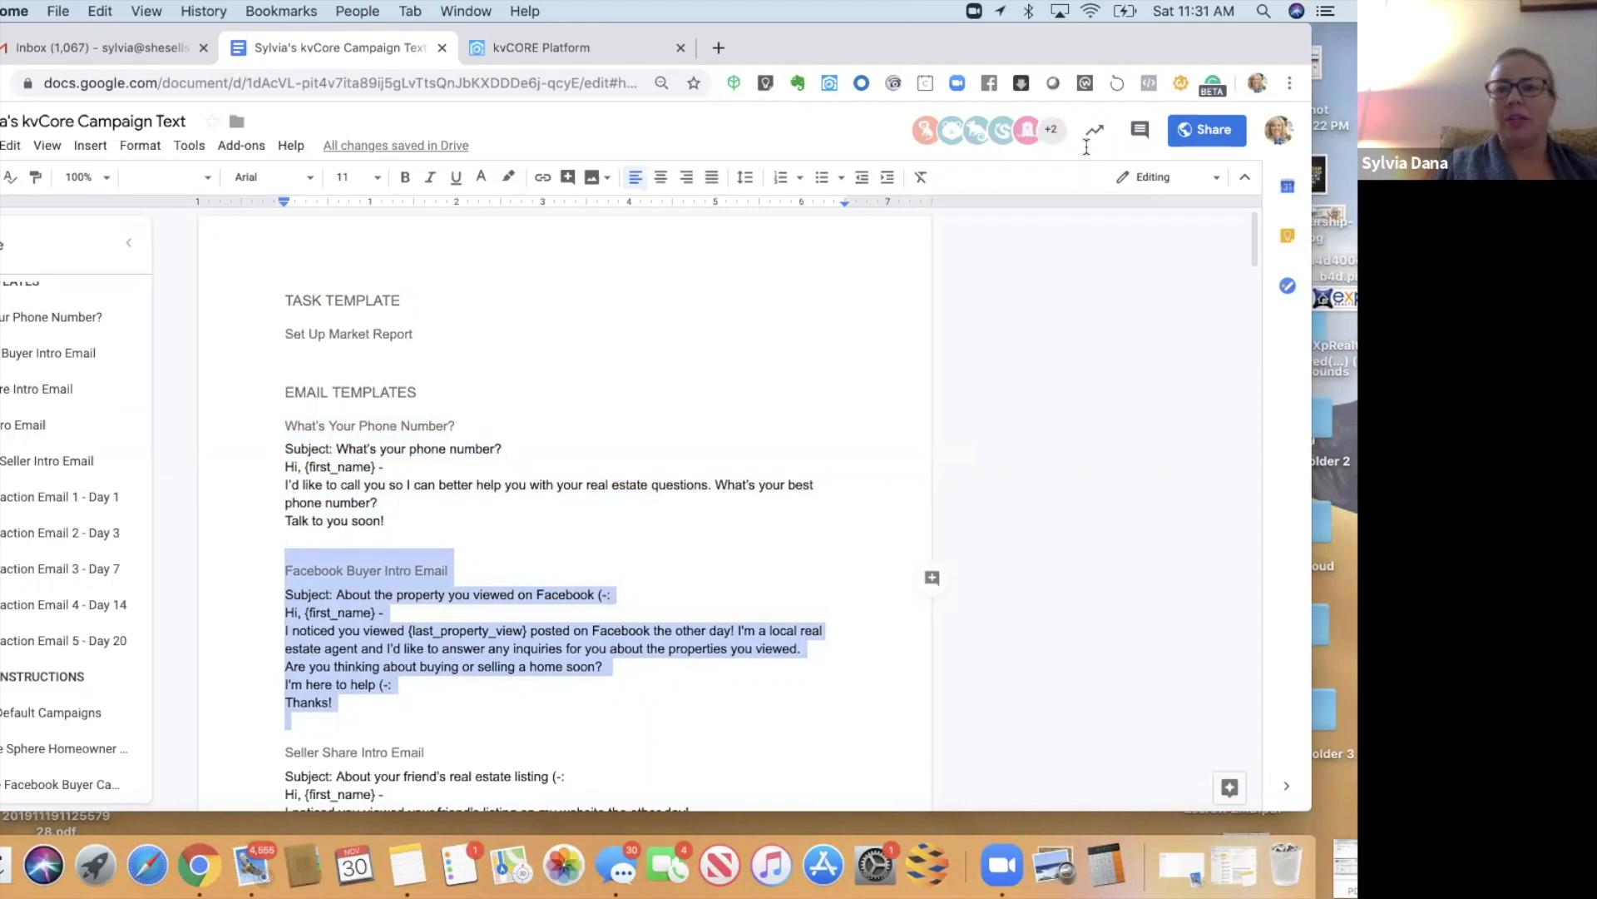
pyautogui.moveTo(523, 41); pyautogui.dragTo(522, 145)
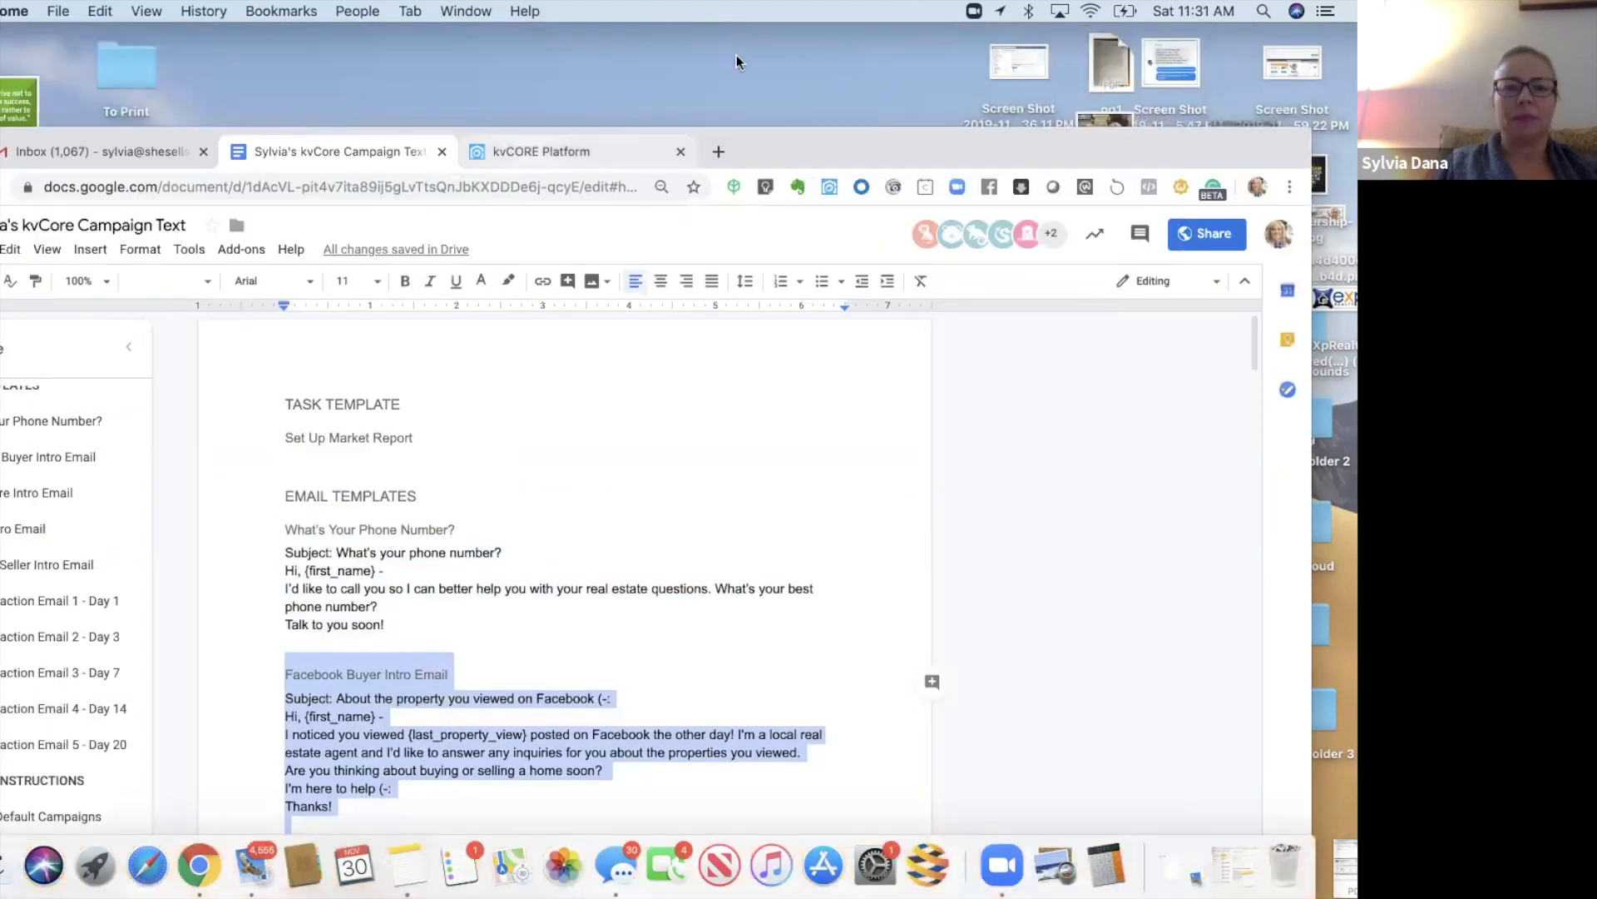
pyautogui.hotkey('ctrl', 'Tab')
pyautogui.moveTo(832, 151); pyautogui.dragTo(741, 48)
pyautogui.click(1108, 270)
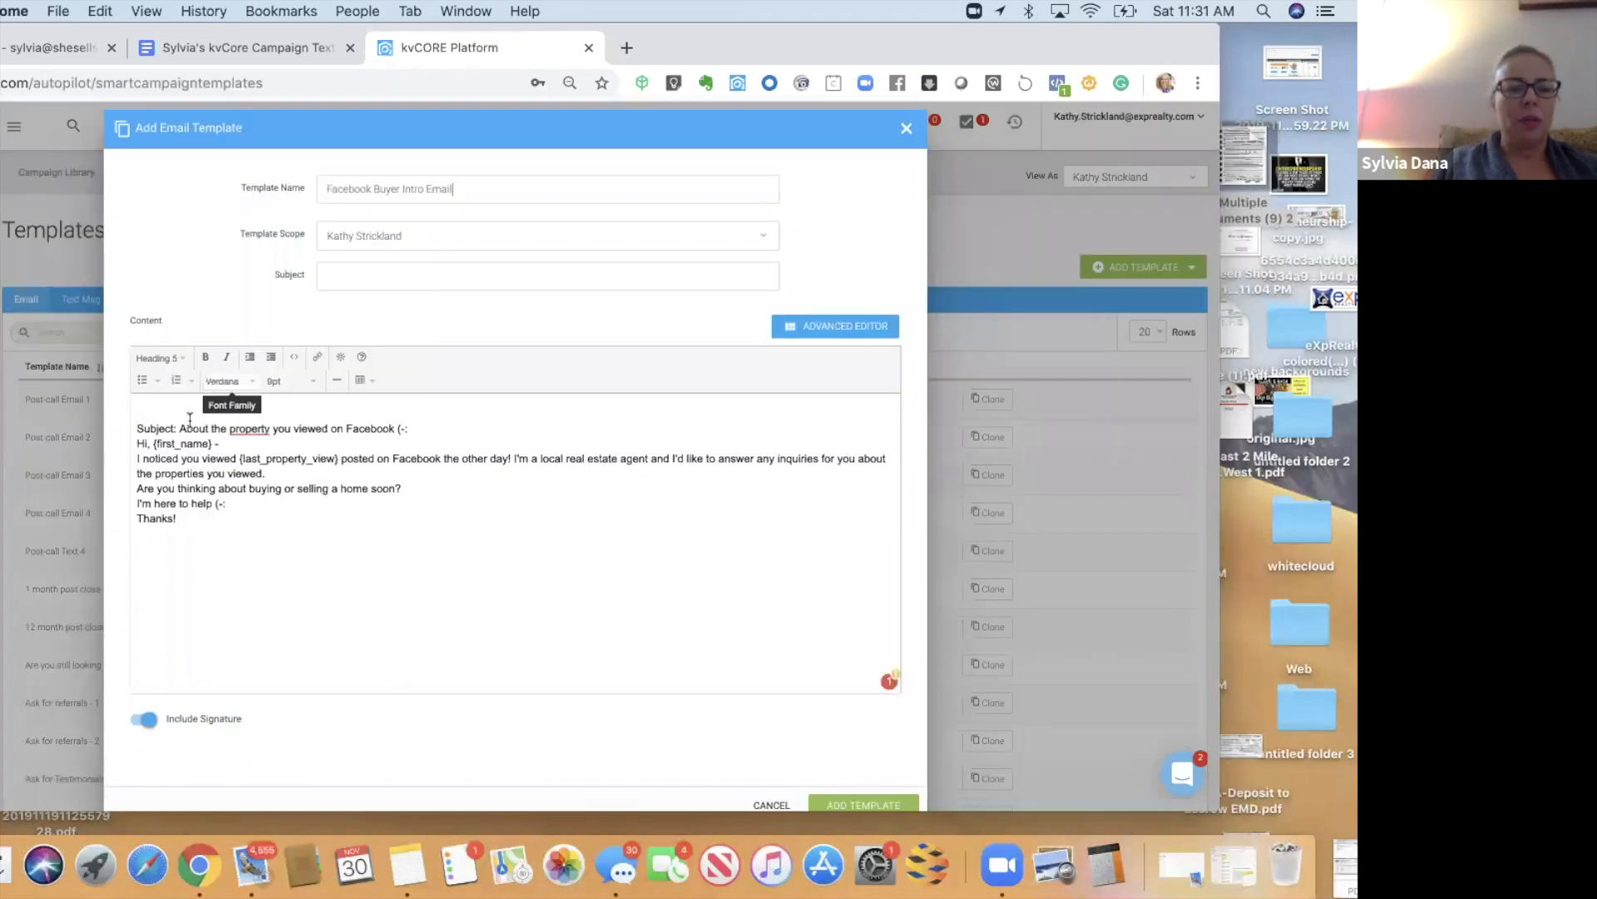
# - Cut the subject 'About the property you viewed on Facebook' out of the body, removing the Subject: label and blank lines
pyautogui.moveTo(180, 428); pyautogui.dragTo(414, 428)
pyautogui.press('super+x')
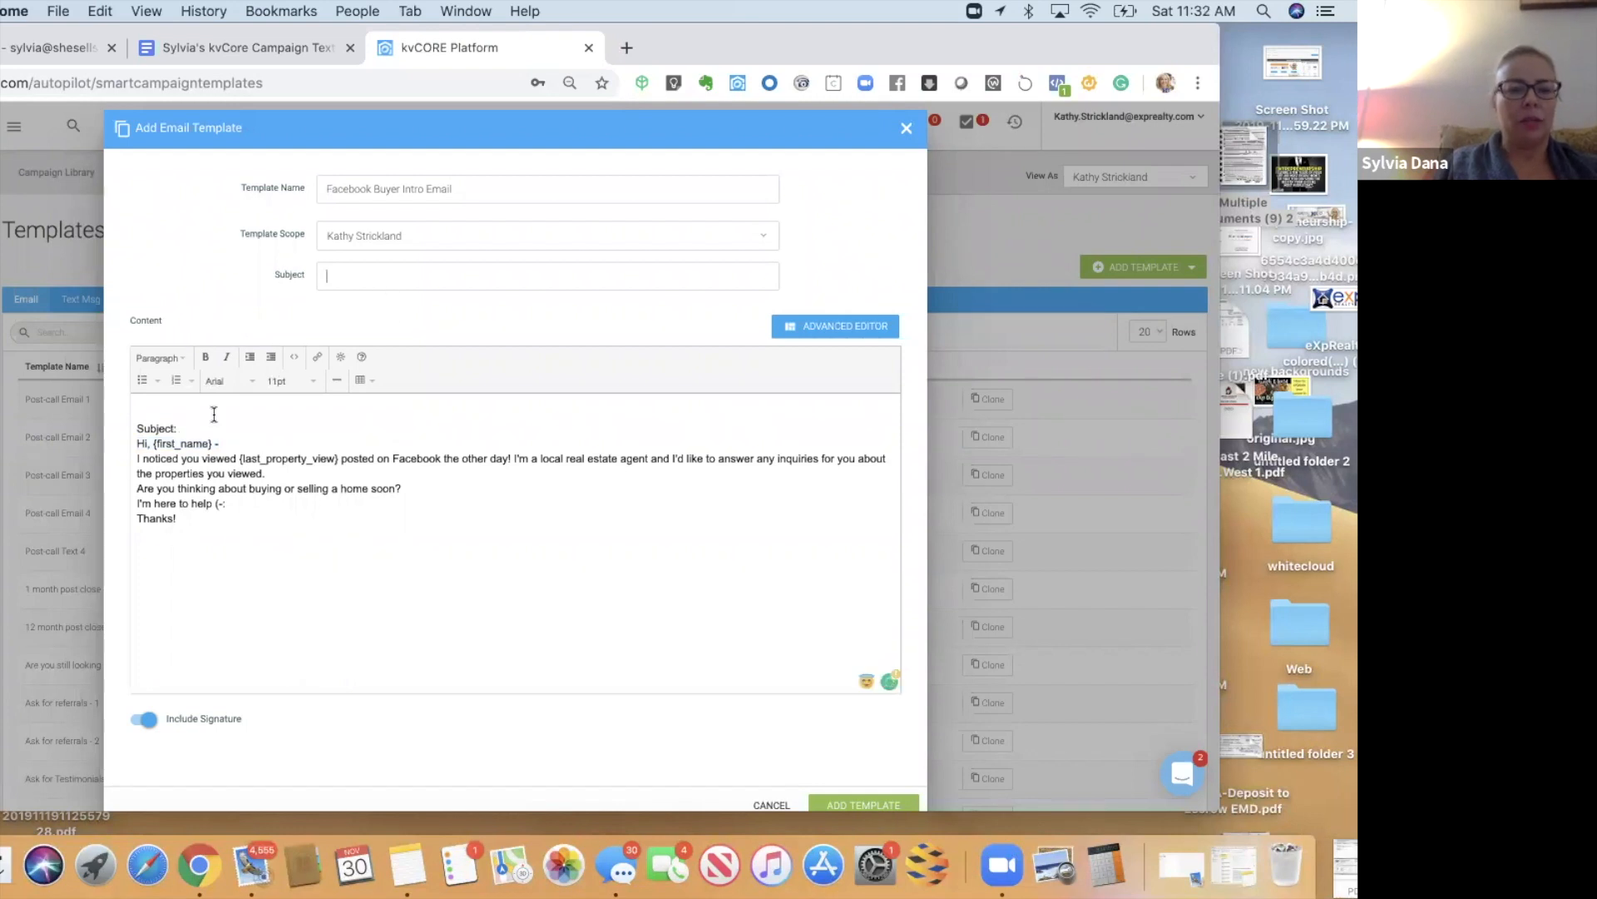
pyautogui.moveTo(181, 428); pyautogui.dragTo(135, 428)
pyautogui.press('BackSpace')
pyautogui.click(137, 443)
pyautogui.press('BackSpace')
pyautogui.press('BackSpace')
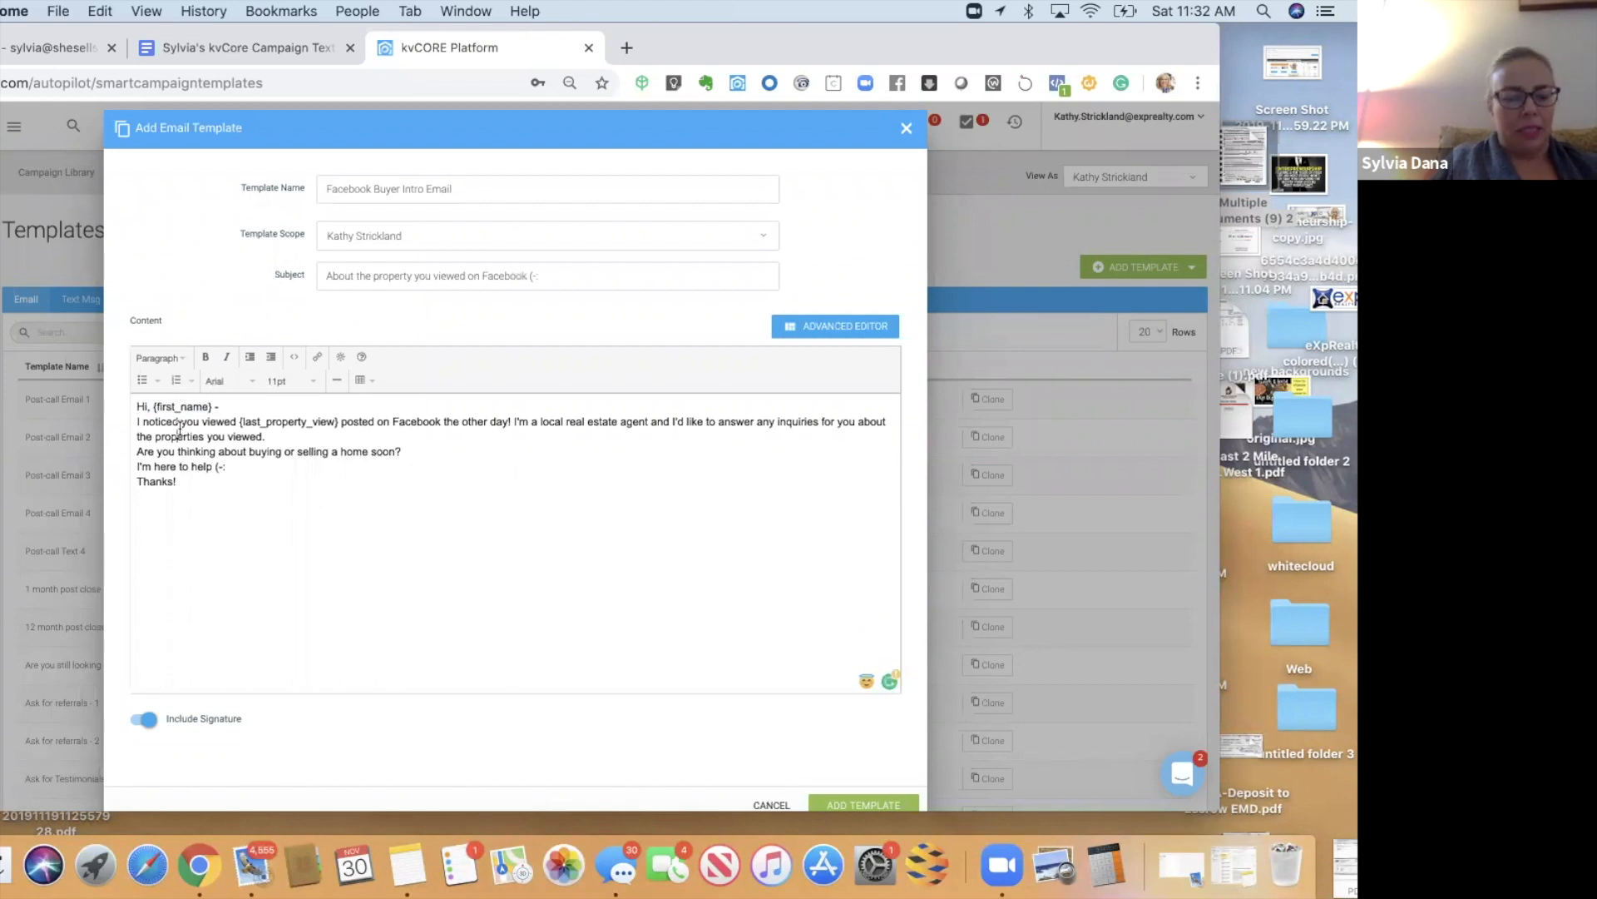
# - Format the body as spaced paragraphs and save the Facebook Buyer Intro Email template
pyautogui.press('super+a')
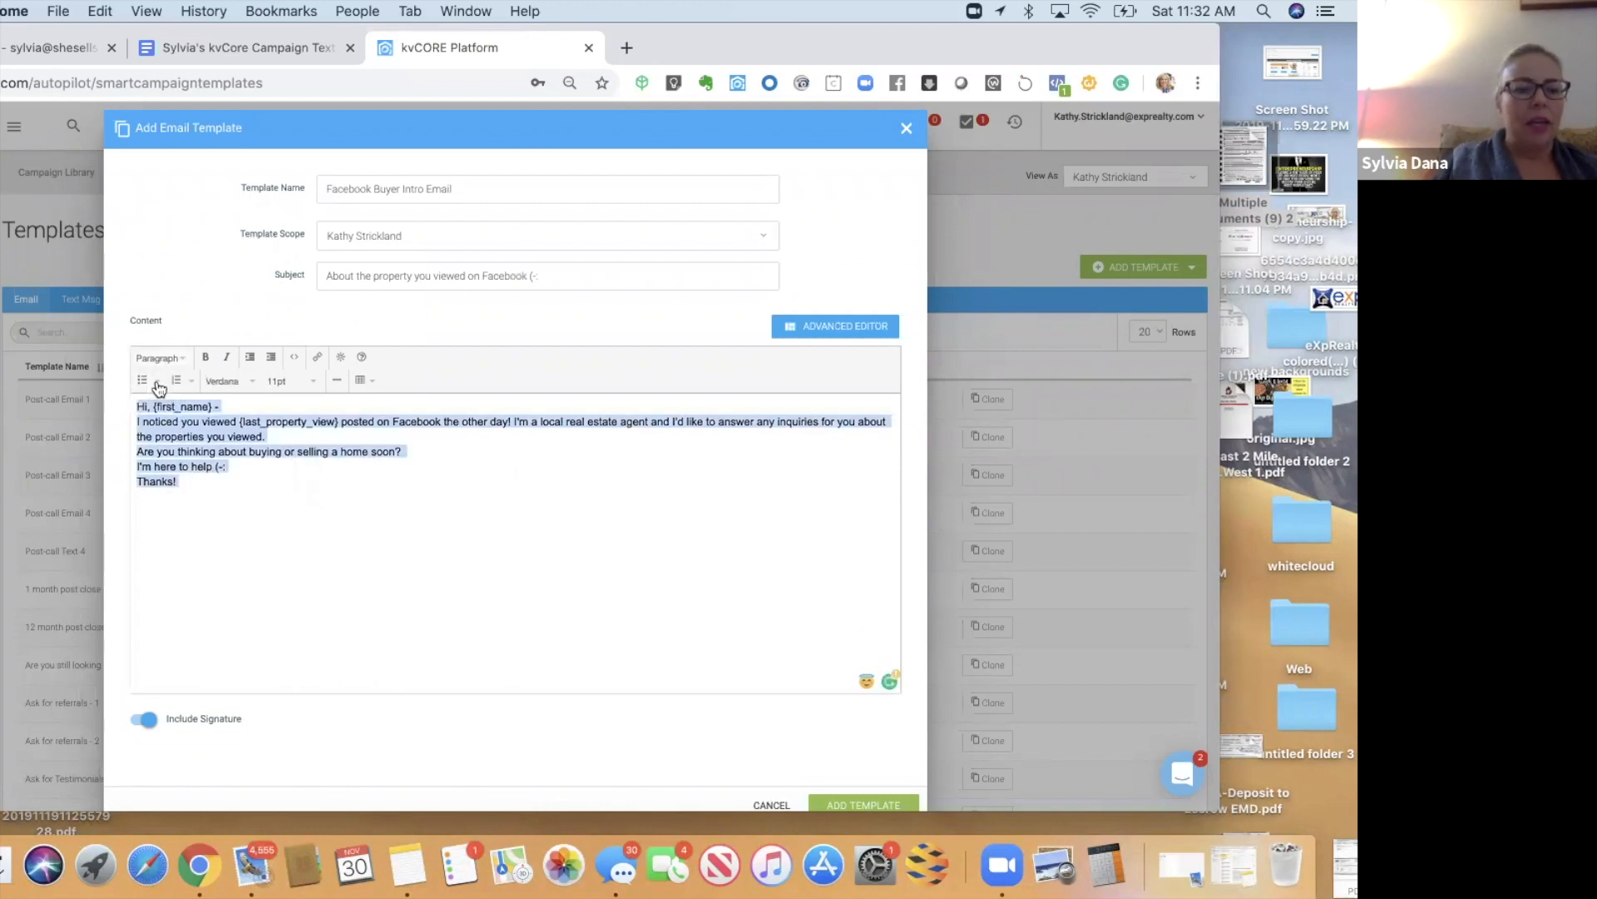
pyautogui.click(159, 358)
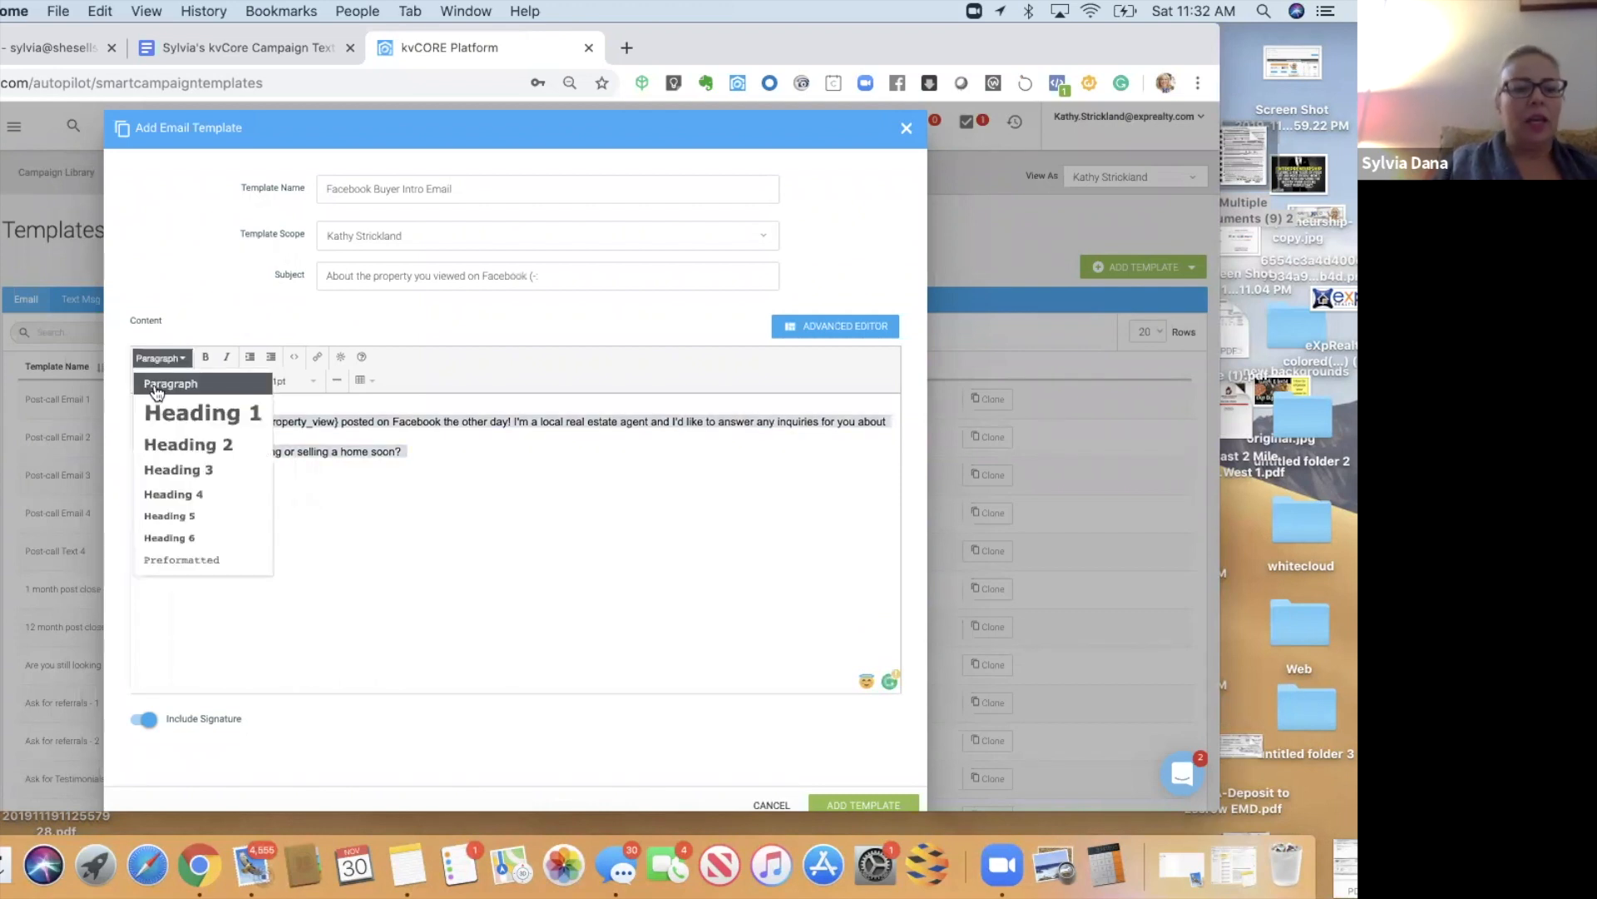
pyautogui.click(204, 481)
pyautogui.click(204, 460)
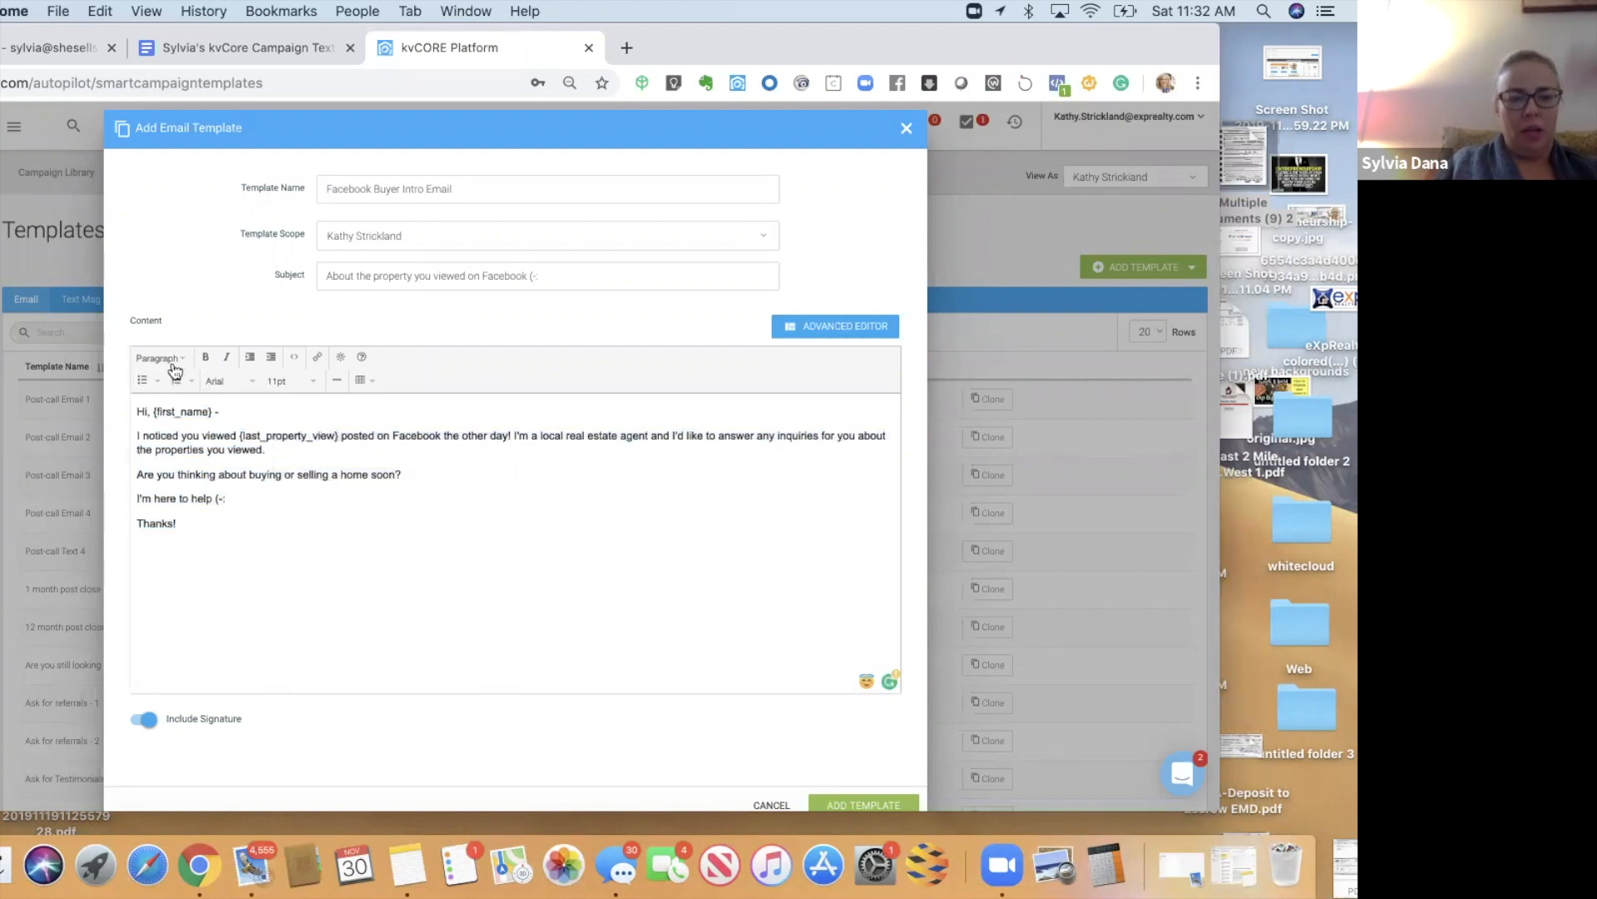
pyautogui.scroll(-1, 359, 717)
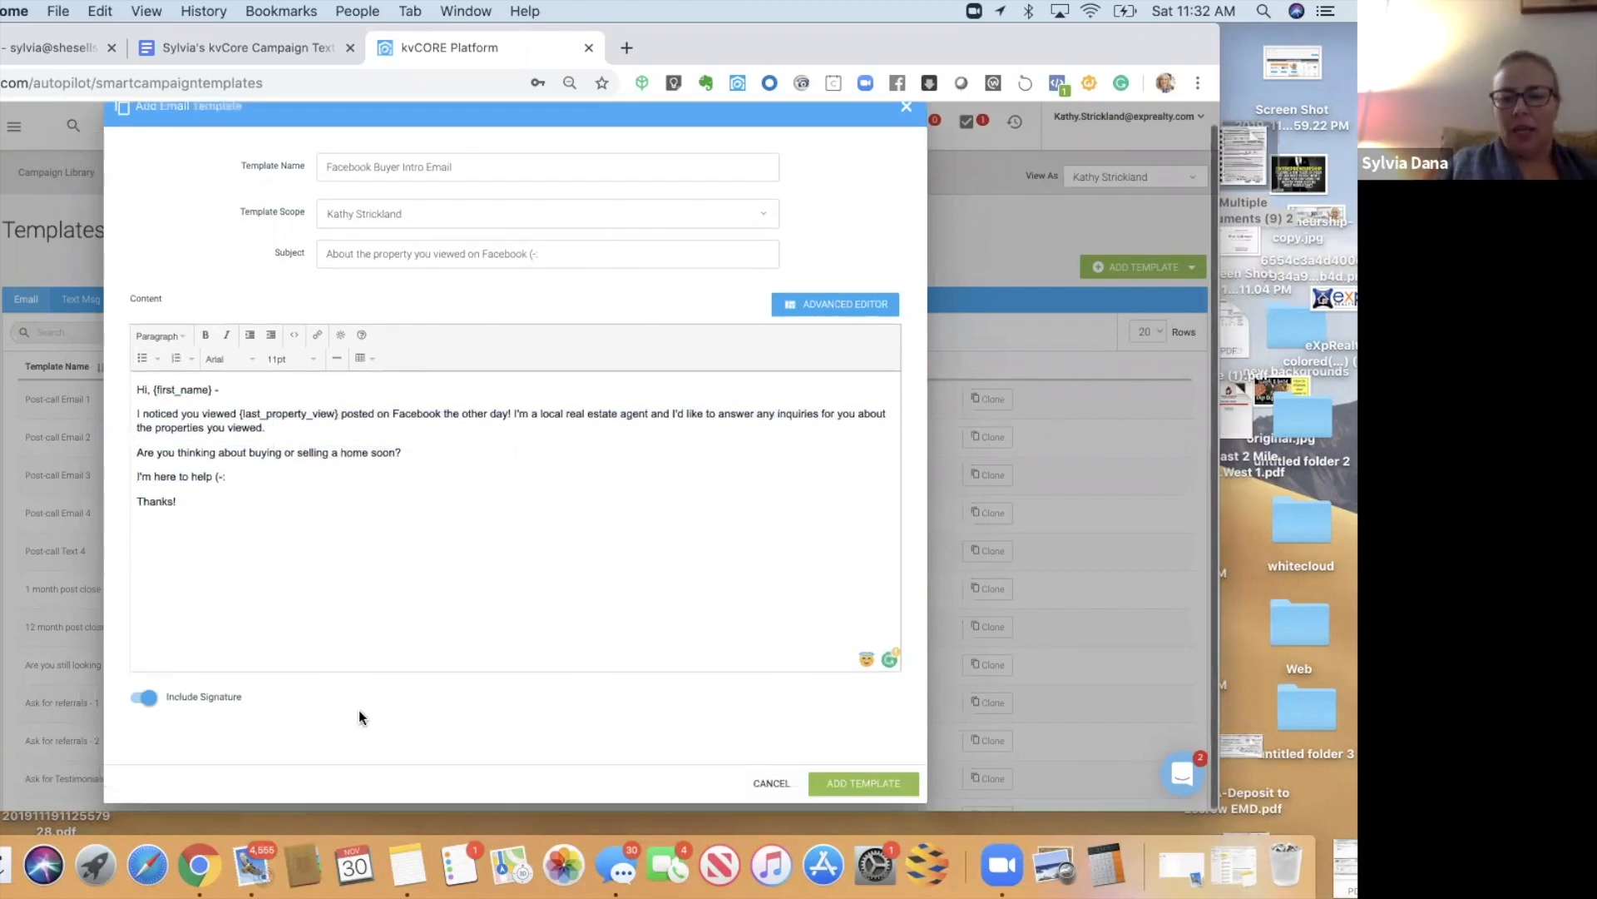
pyautogui.click(882, 783)
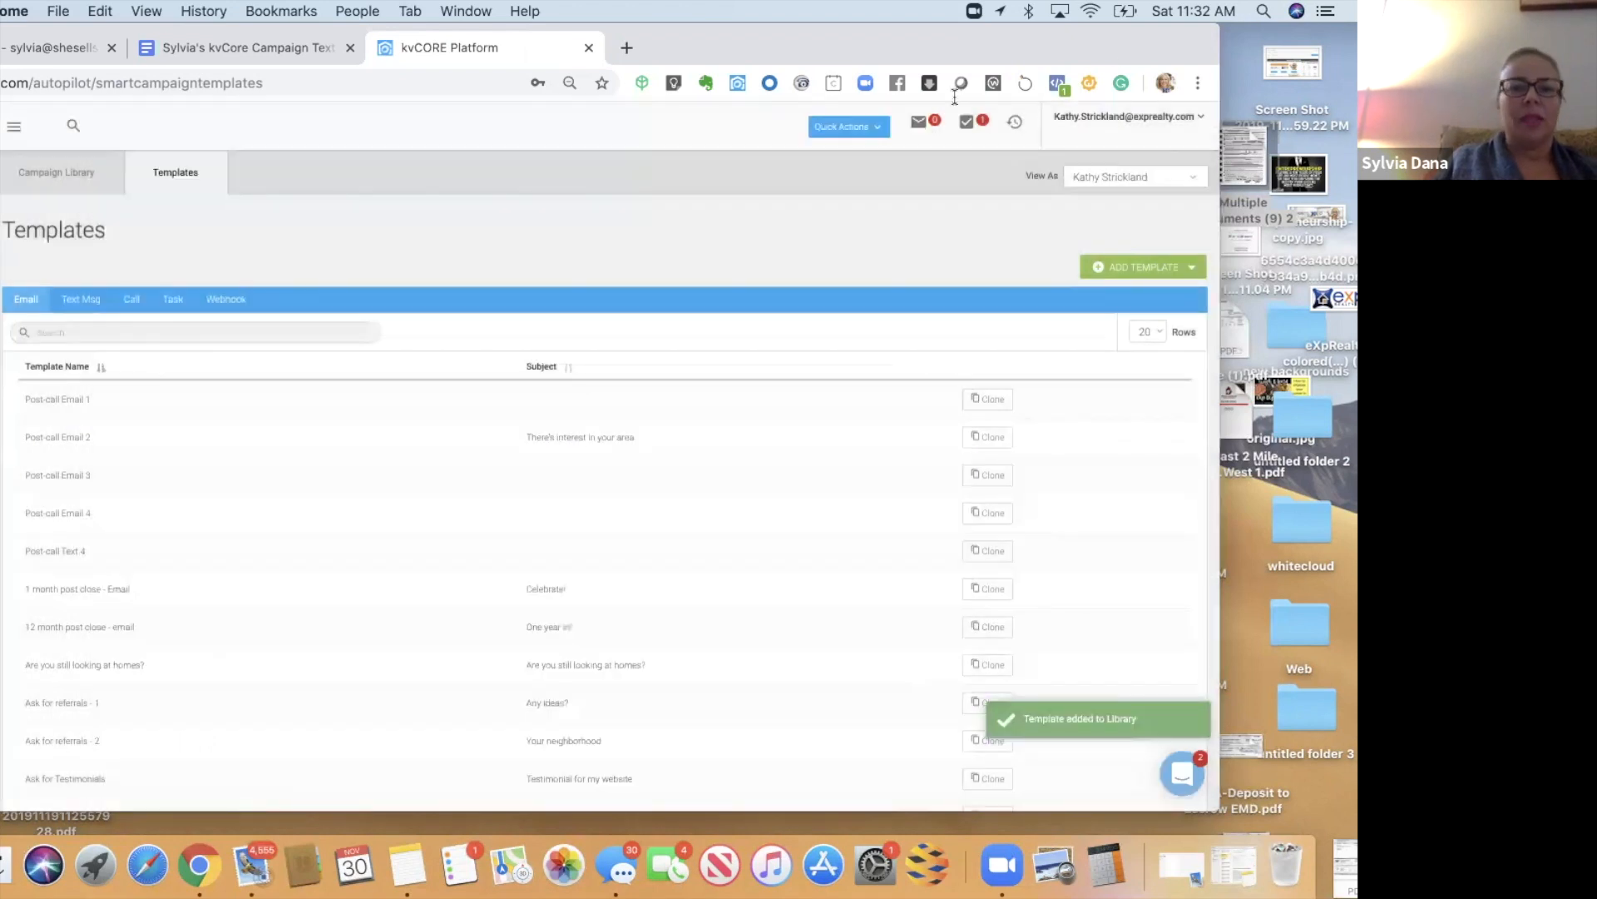
pyautogui.moveTo(253, 33); pyautogui.dragTo(250, 93)
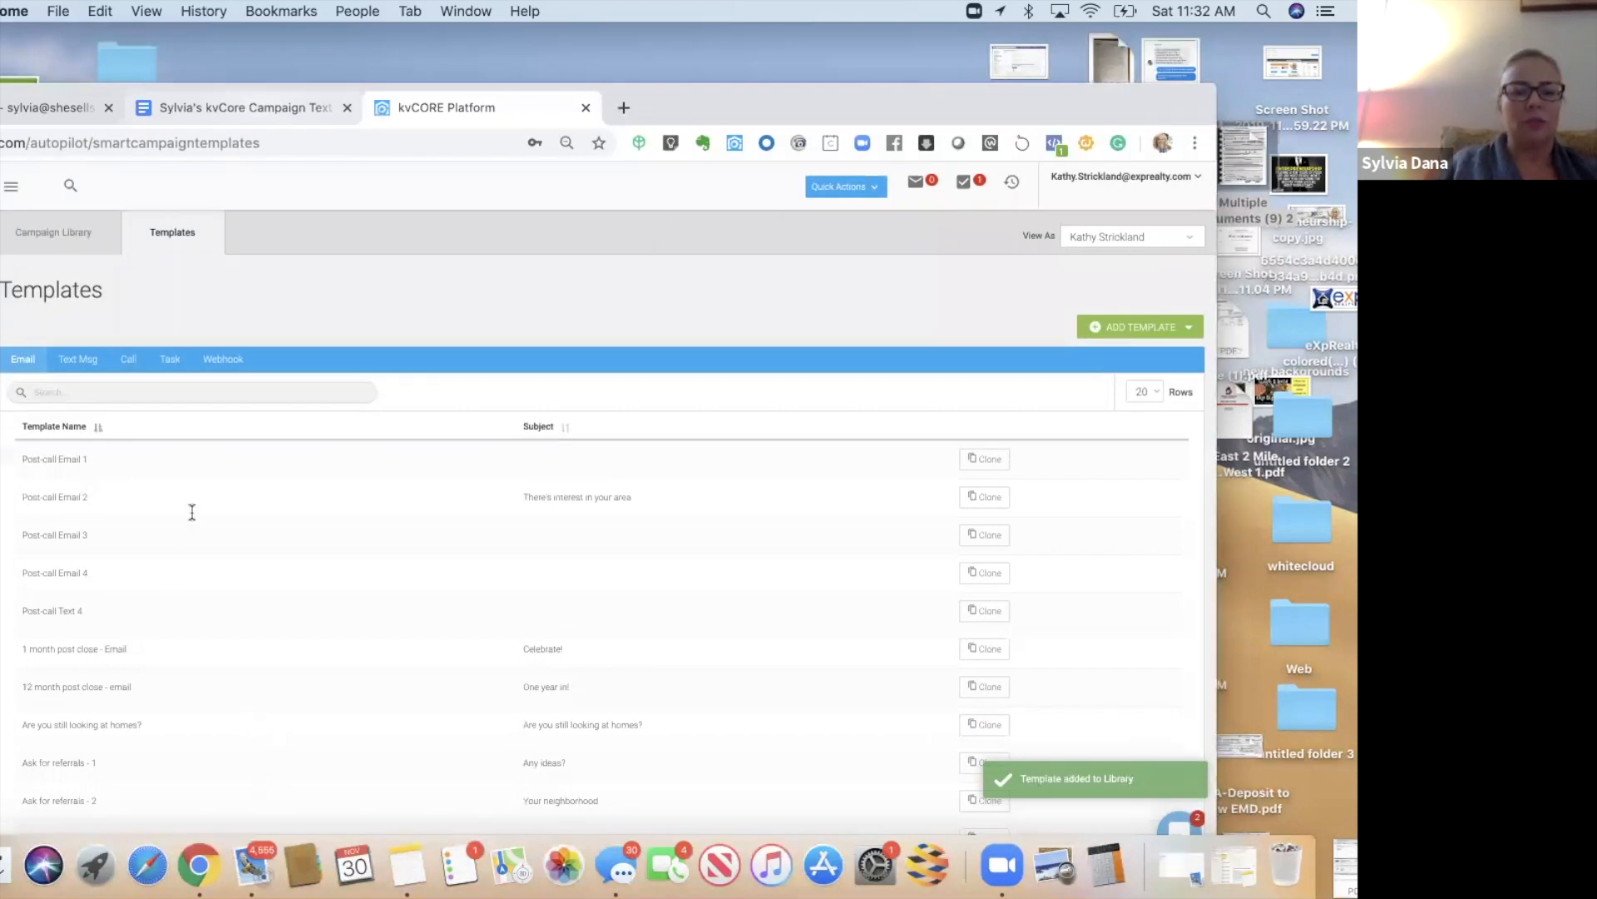
pyautogui.hotkey('ctrl', 'shift', 'Tab')
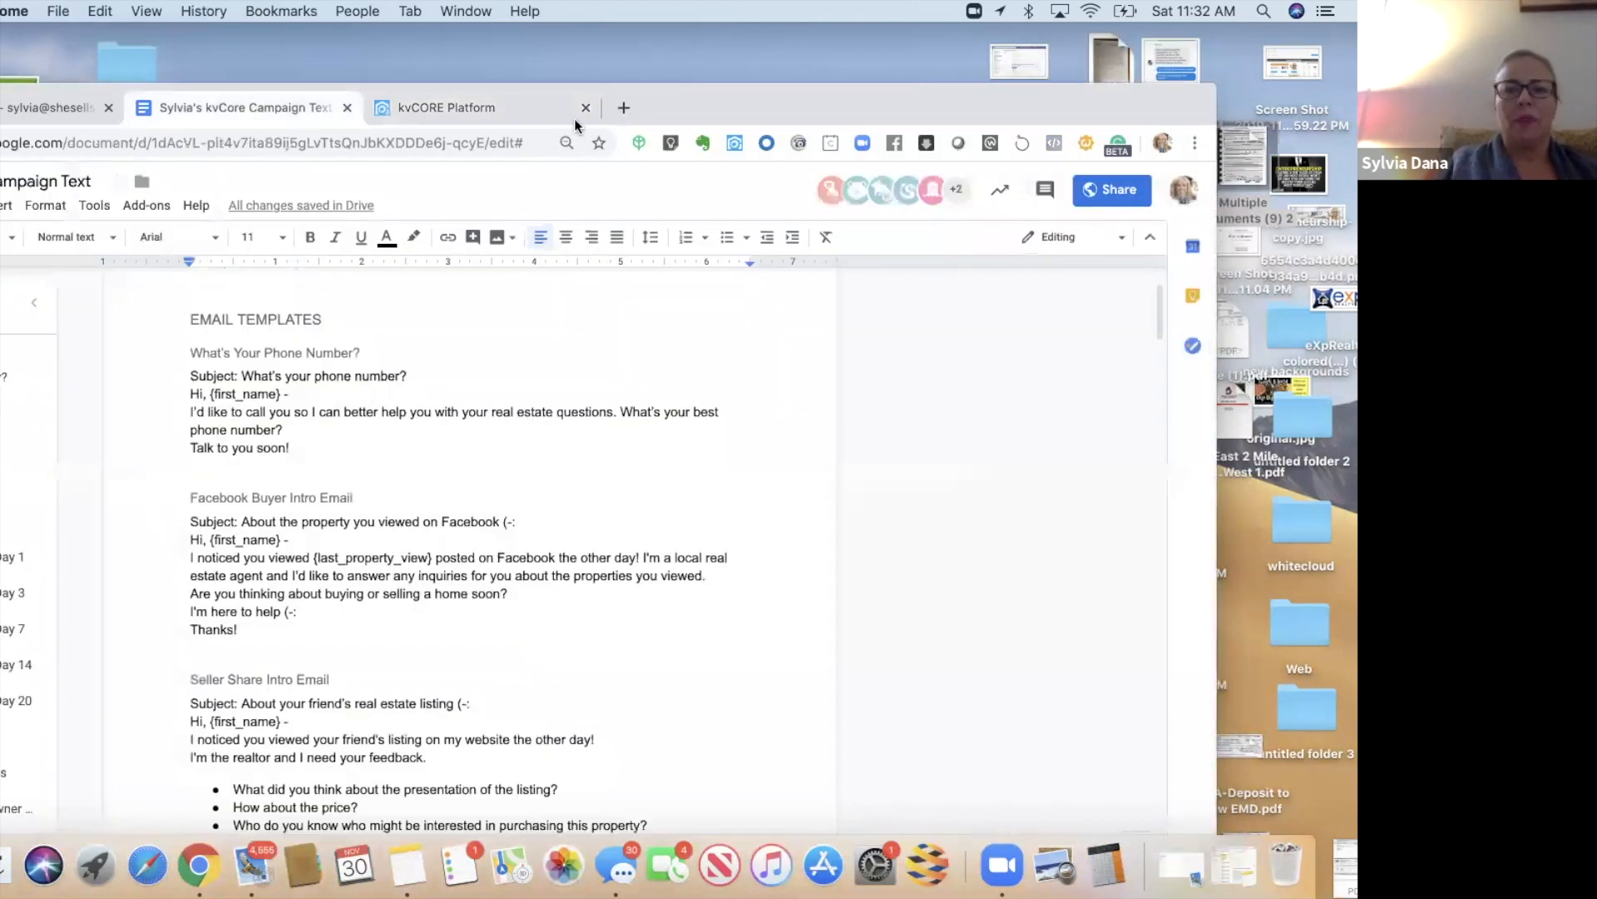
# - Paste the Seller Share email into a new email template named 'Seller Share Intro Email'
pyautogui.hotkey('ctrl', 'Tab')
pyautogui.click(1207, 298)
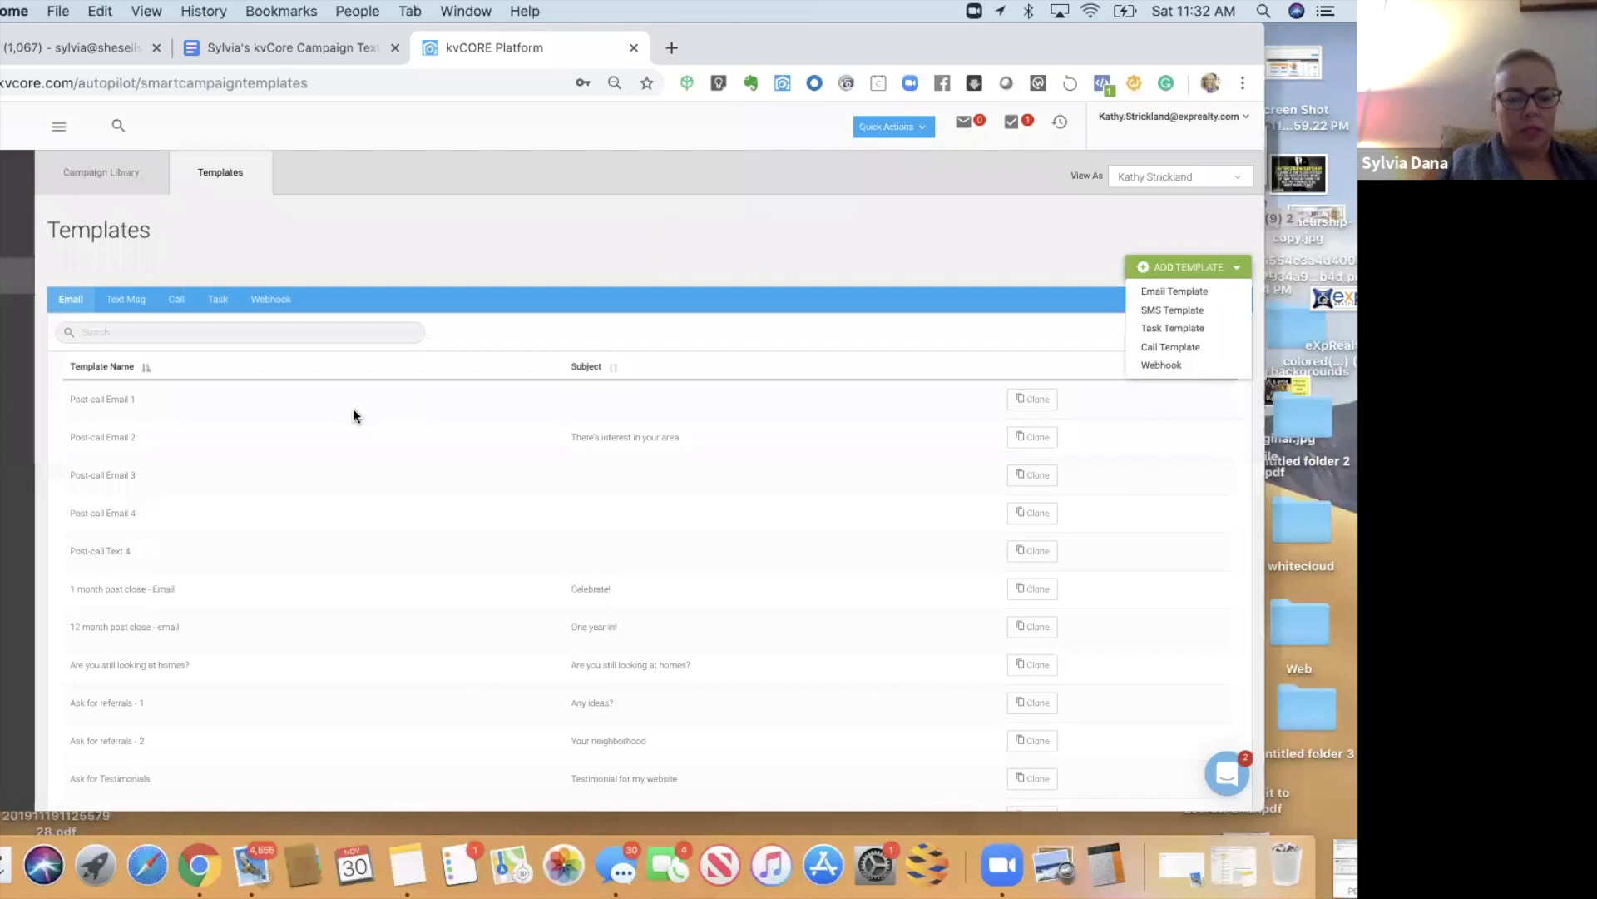
pyautogui.click(353, 407)
pyautogui.press('super+v')
pyautogui.moveTo(353, 408); pyautogui.dragTo(215, 383)
pyautogui.press('super+x')
pyautogui.click(427, 191)
pyautogui.press('super+v')
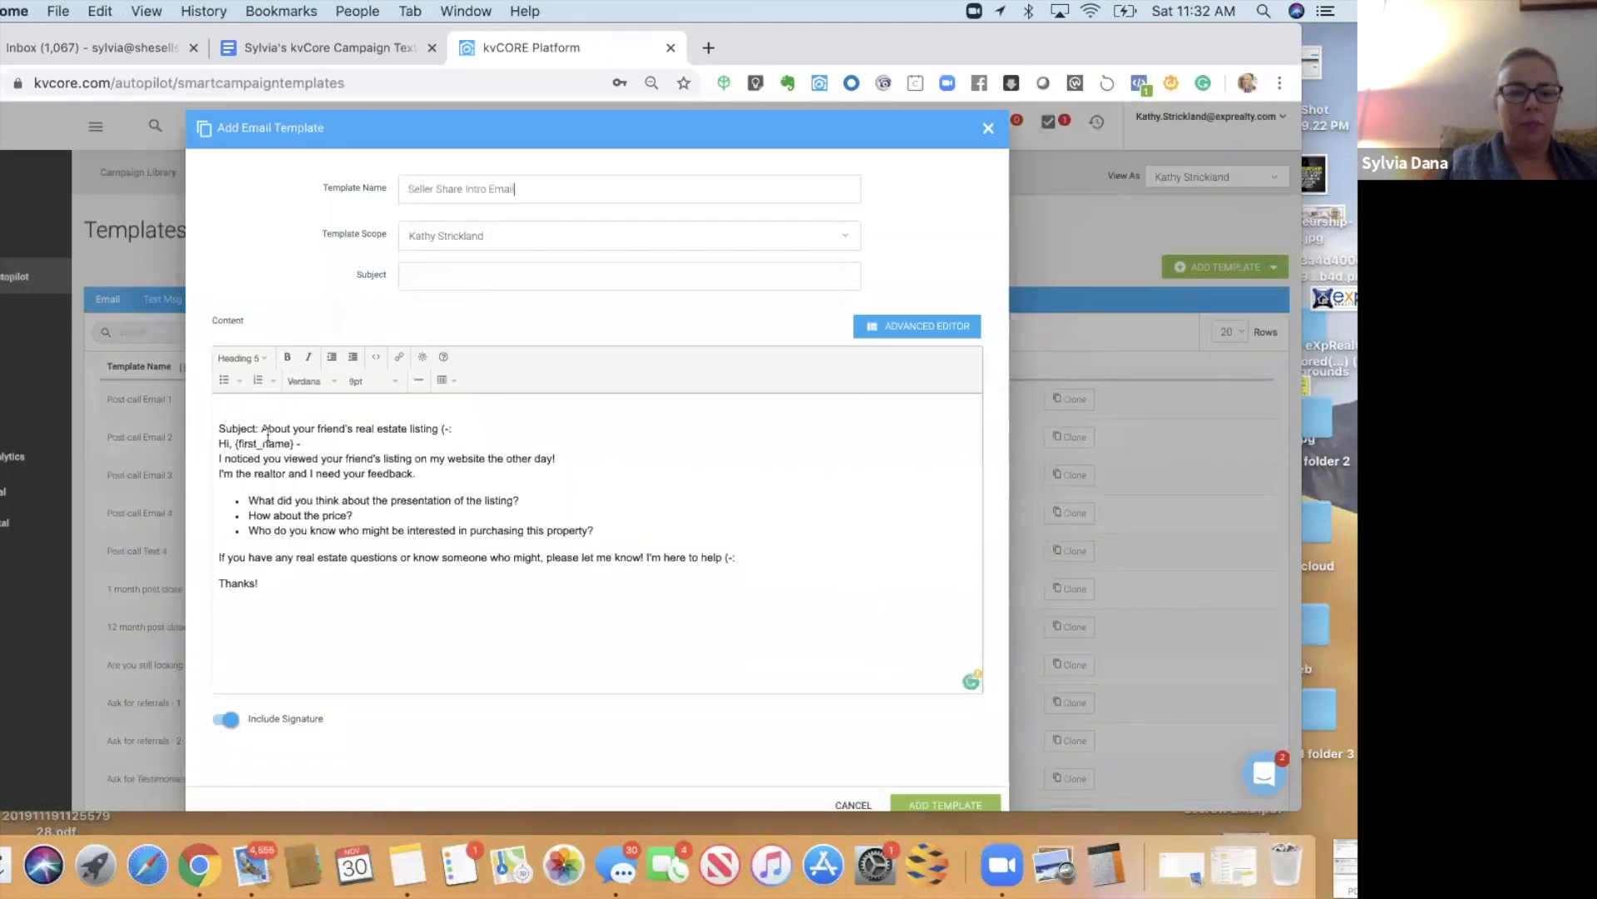
# - Move 'About your friend's real estate listing' into the Subject field and clean up the body top
pyautogui.moveTo(261, 428); pyautogui.dragTo(467, 431)
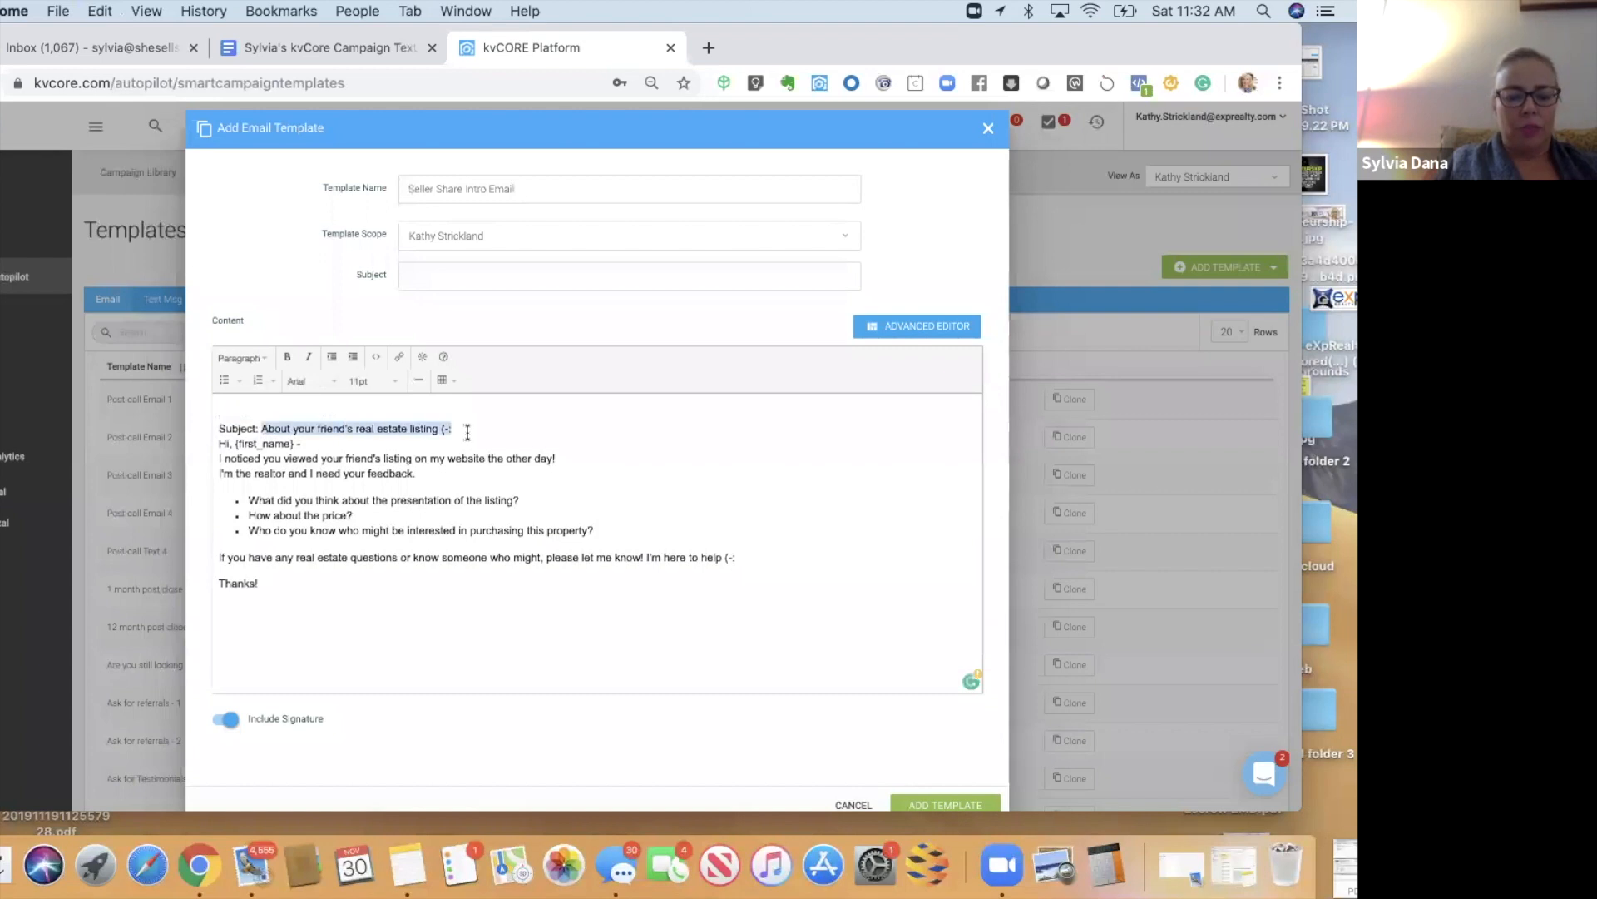
pyautogui.press('super+x')
pyautogui.click(474, 279)
pyautogui.press('super+v')
pyautogui.moveTo(214, 428); pyautogui.dragTo(261, 428)
pyautogui.press('BackSpace')
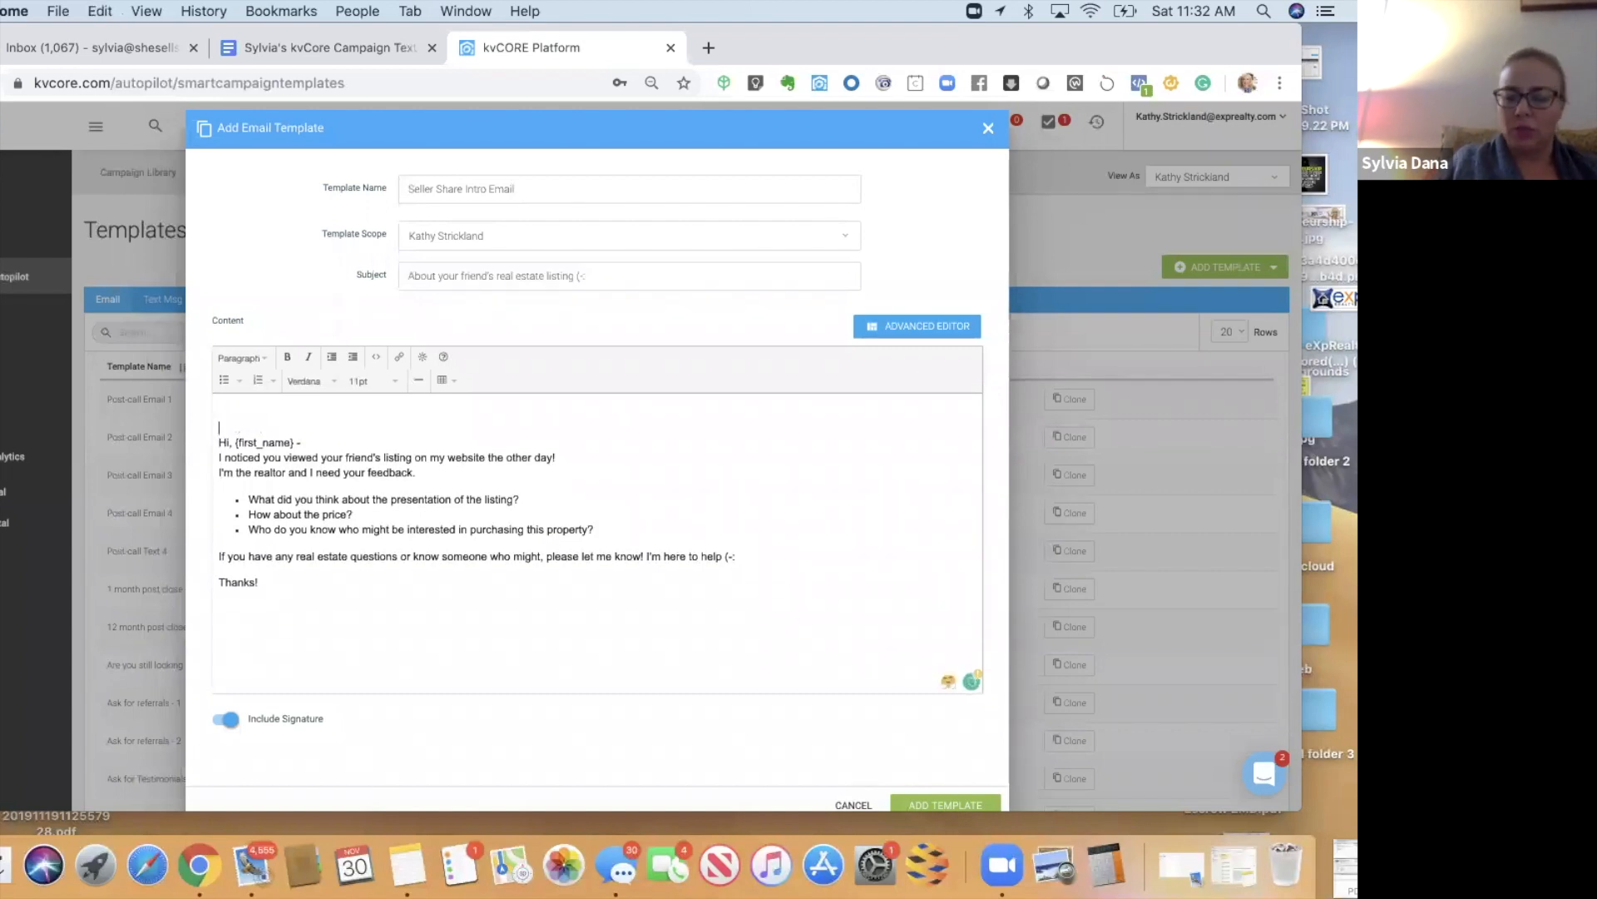
pyautogui.press('BackSpace')
pyautogui.press('BackSpace')
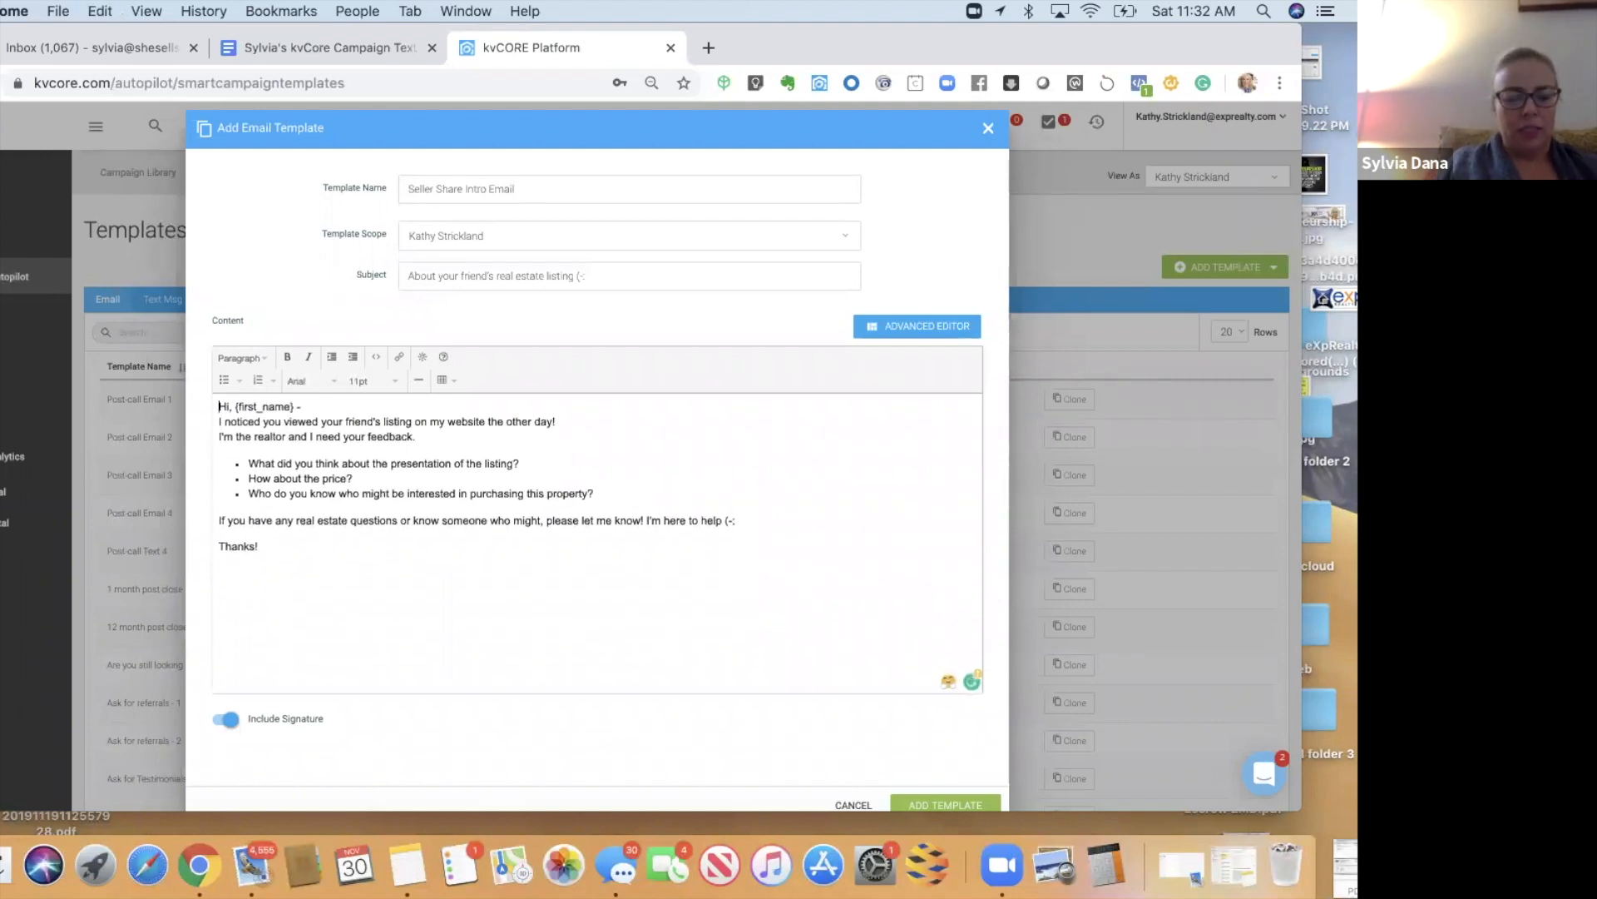
# - Format the whole email body as spaced paragraphs
pyautogui.press('super+a')
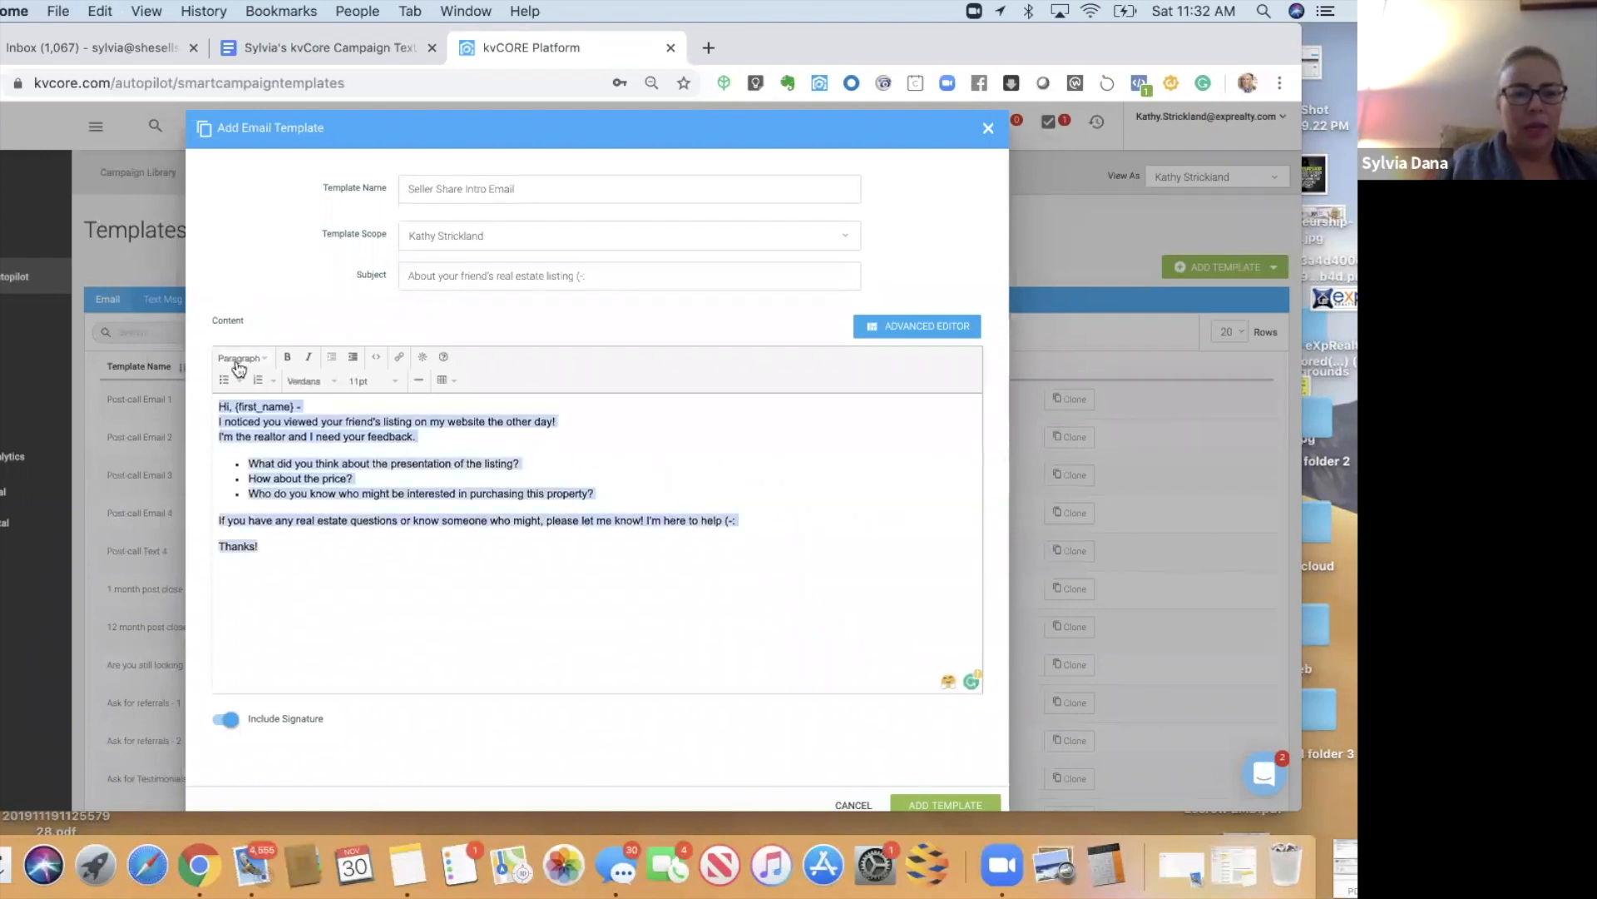
pyautogui.click(241, 358)
pyautogui.click(345, 599)
pyautogui.click(345, 601)
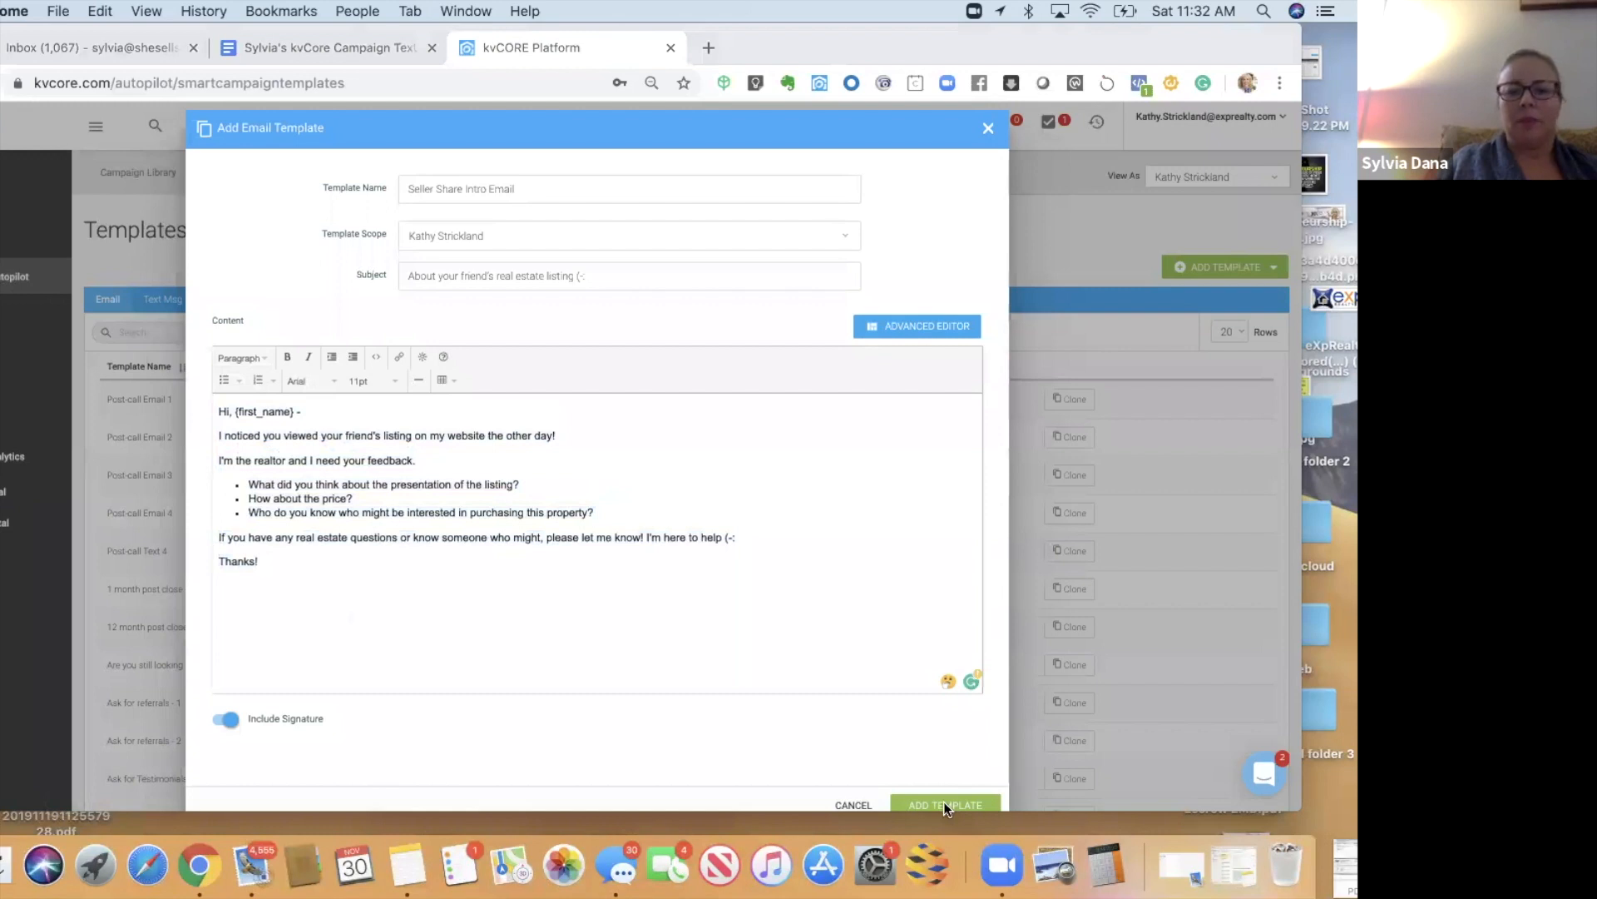
# - Bring up the Sphere Intro Email in the Doc, then return to the kvCORE template form
pyautogui.hotkey('ctrl', 'shift', 'Tab')
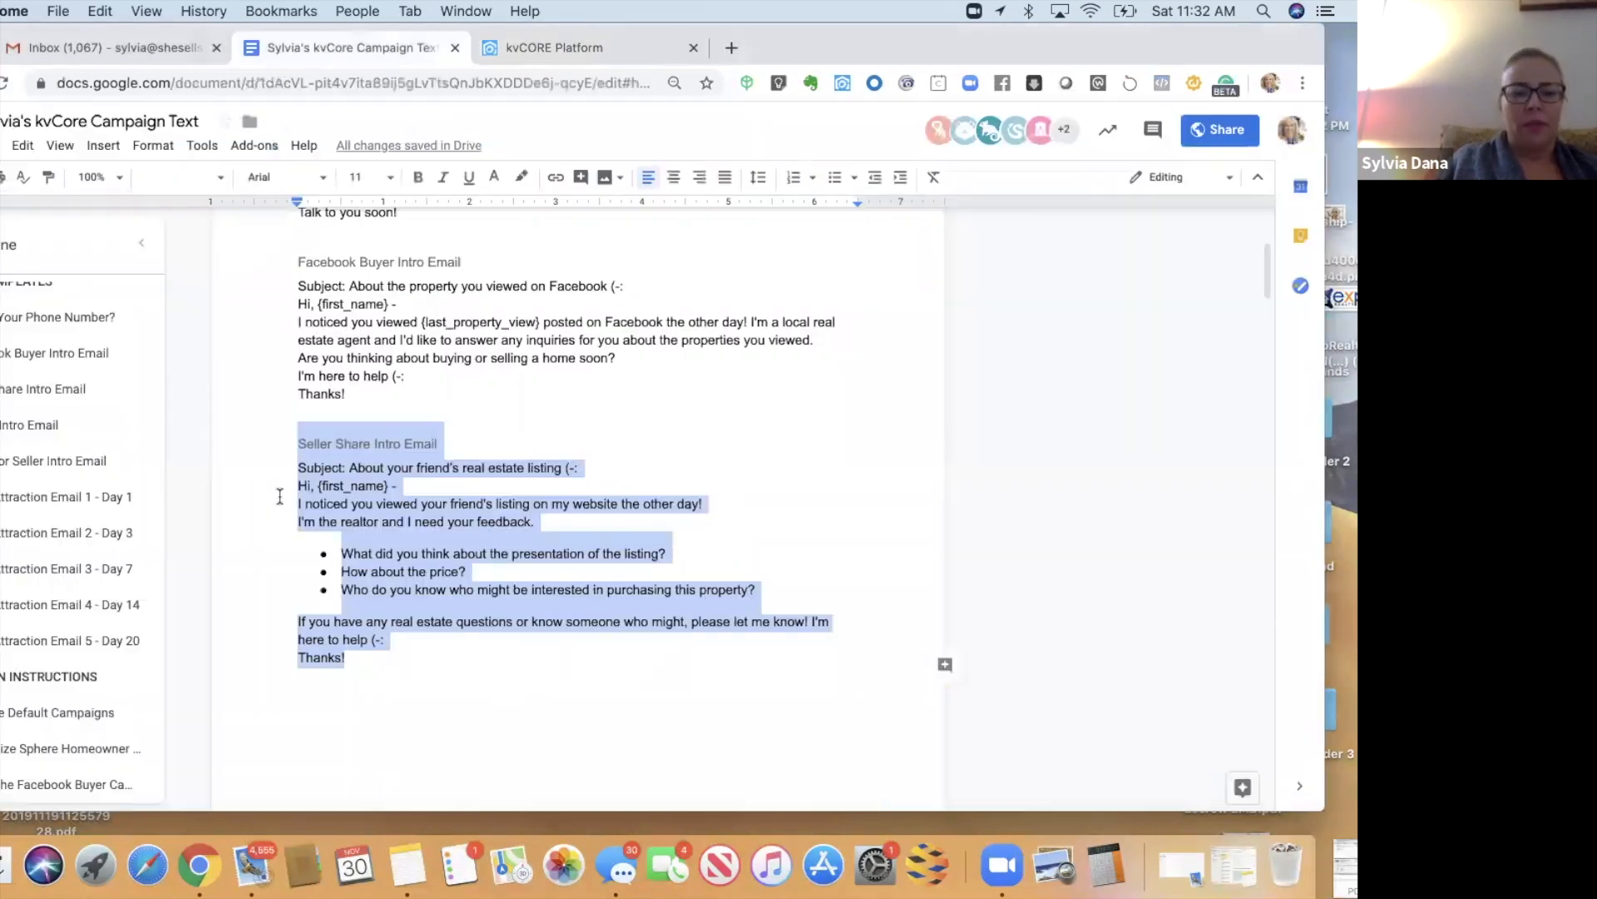
pyautogui.scroll(-5, 280, 496)
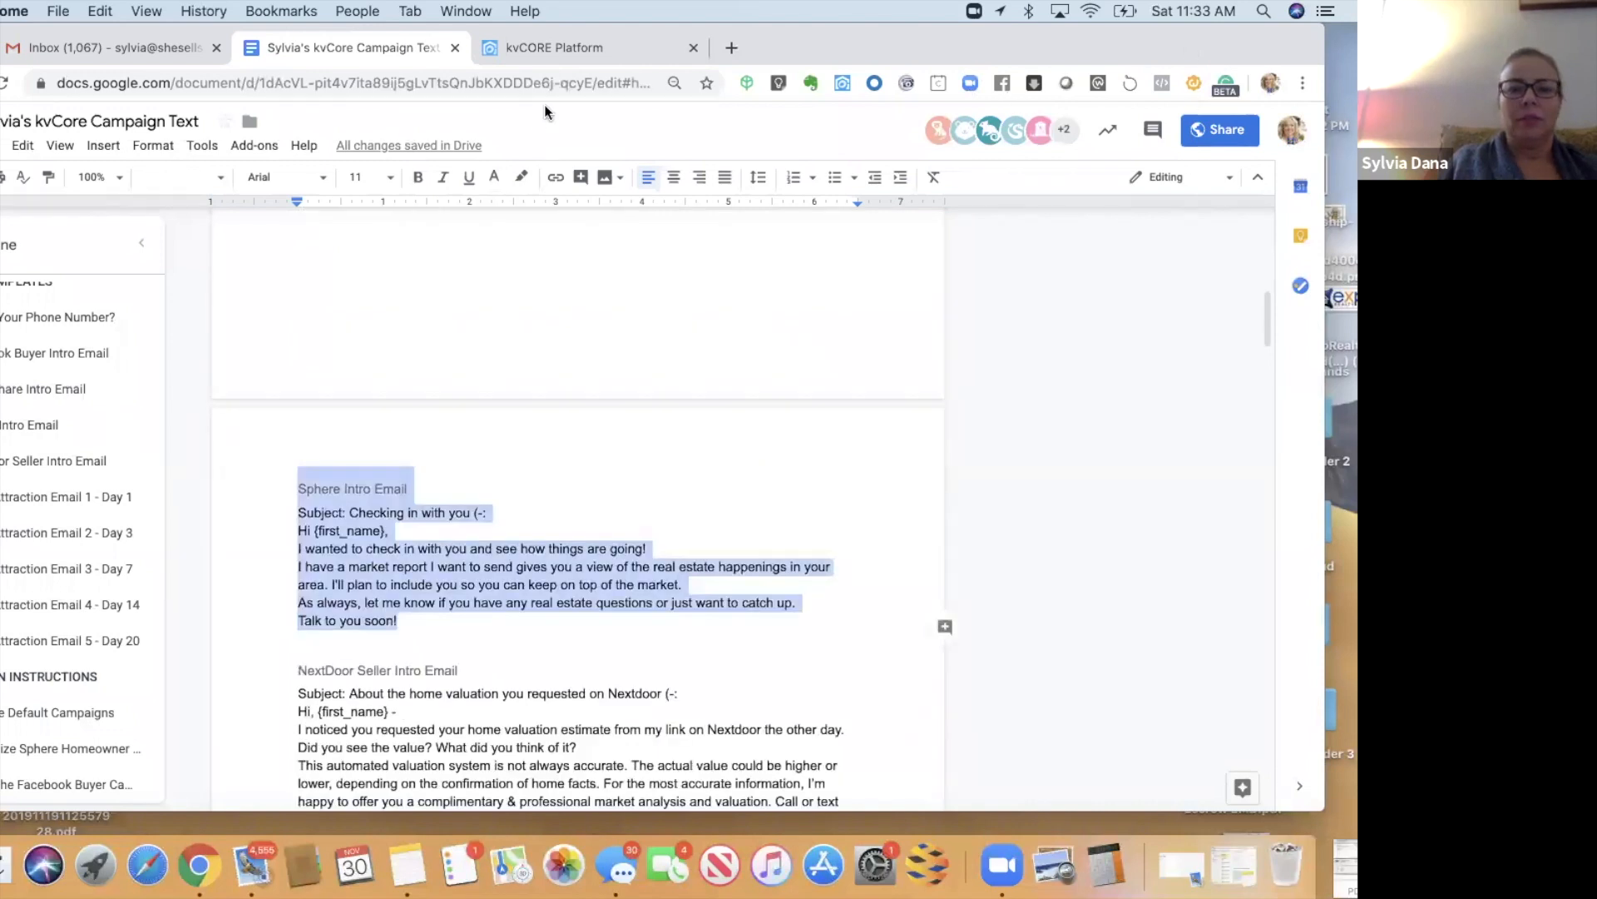
pyautogui.moveTo(1016, 62); pyautogui.dragTo(1016, 113)
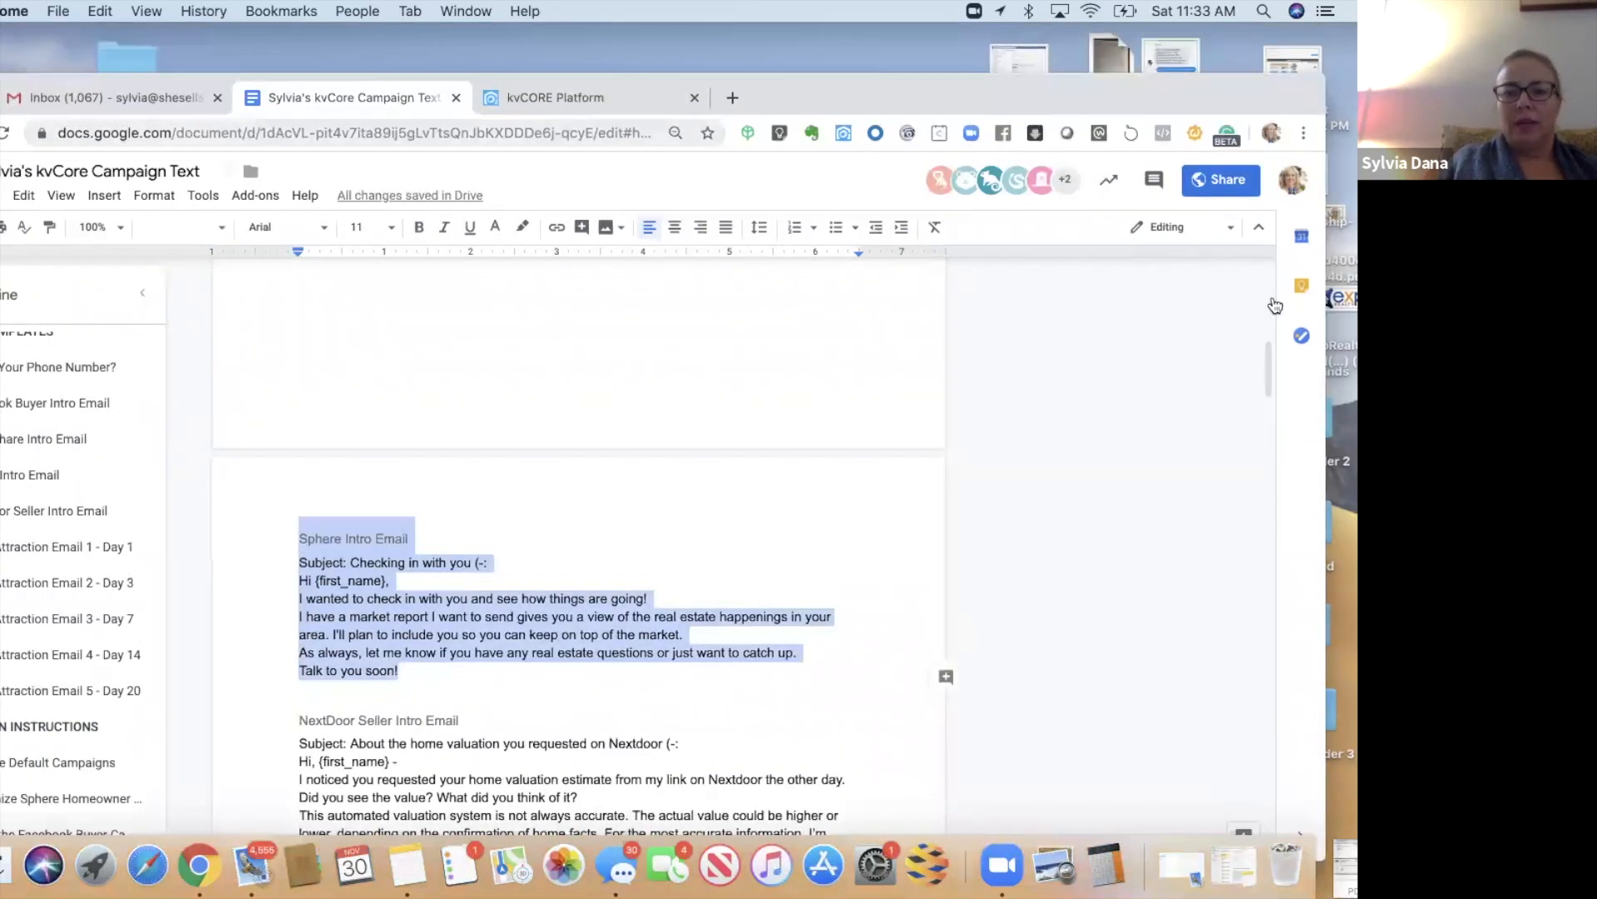
pyautogui.hotkey('ctrl', 'Tab')
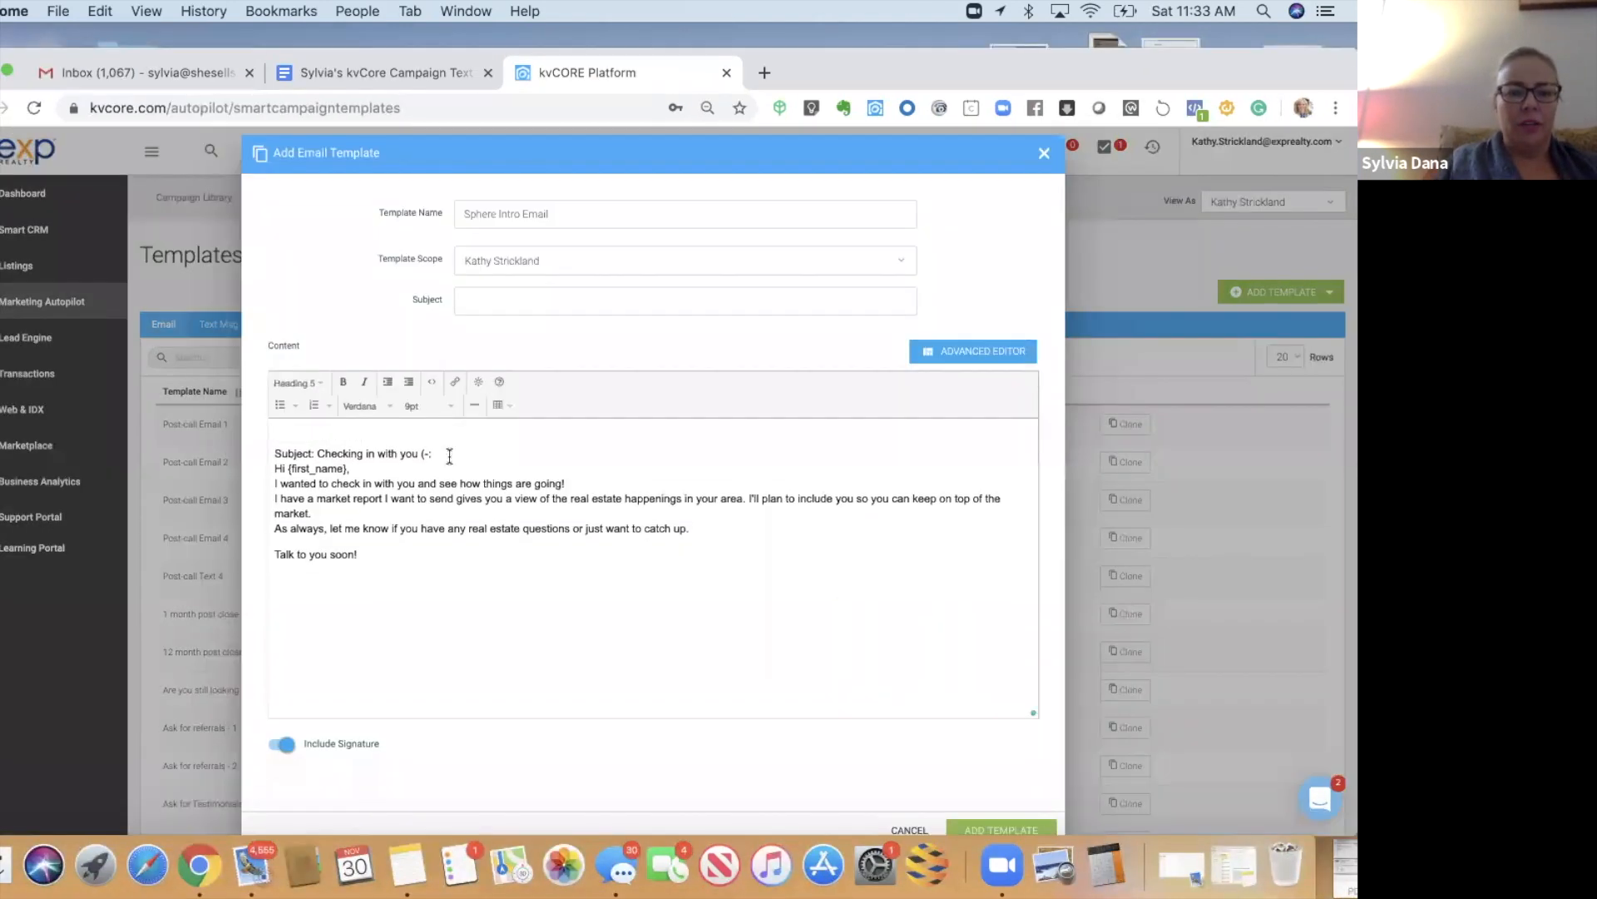
# - Move 'Checking in with you (-:' into the Subject field and delete the leftover label and blank line
pyautogui.moveTo(449, 453); pyautogui.dragTo(318, 454)
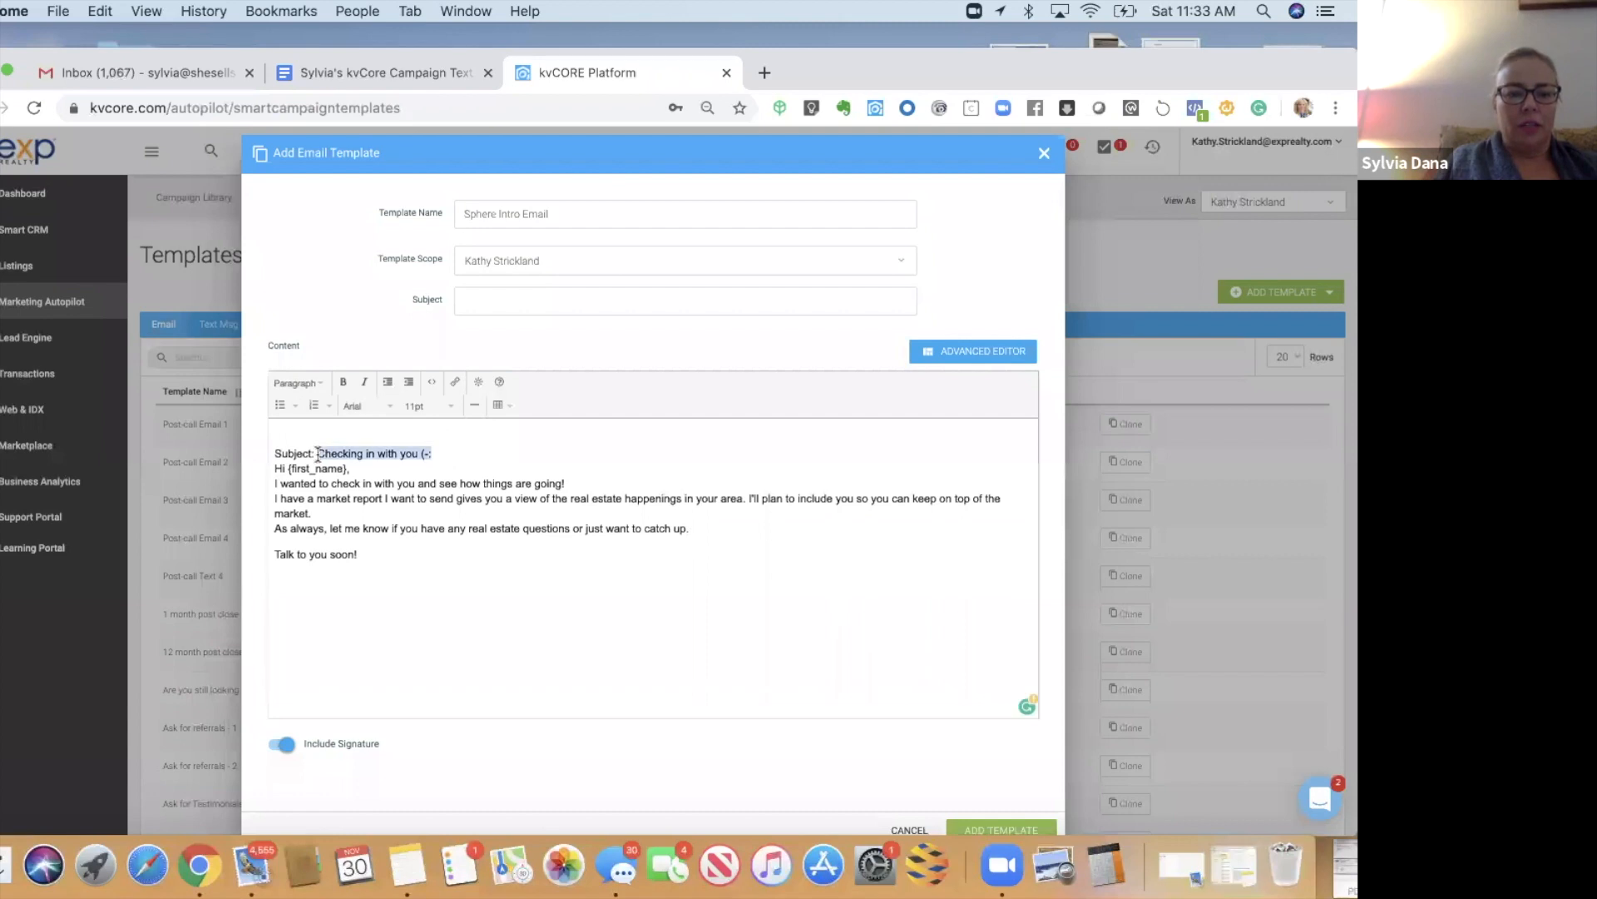
pyautogui.press('super+x')
pyautogui.click(501, 299)
pyautogui.press('super+v')
pyautogui.moveTo(315, 453); pyautogui.dragTo(255, 456)
pyautogui.press('BackSpace')
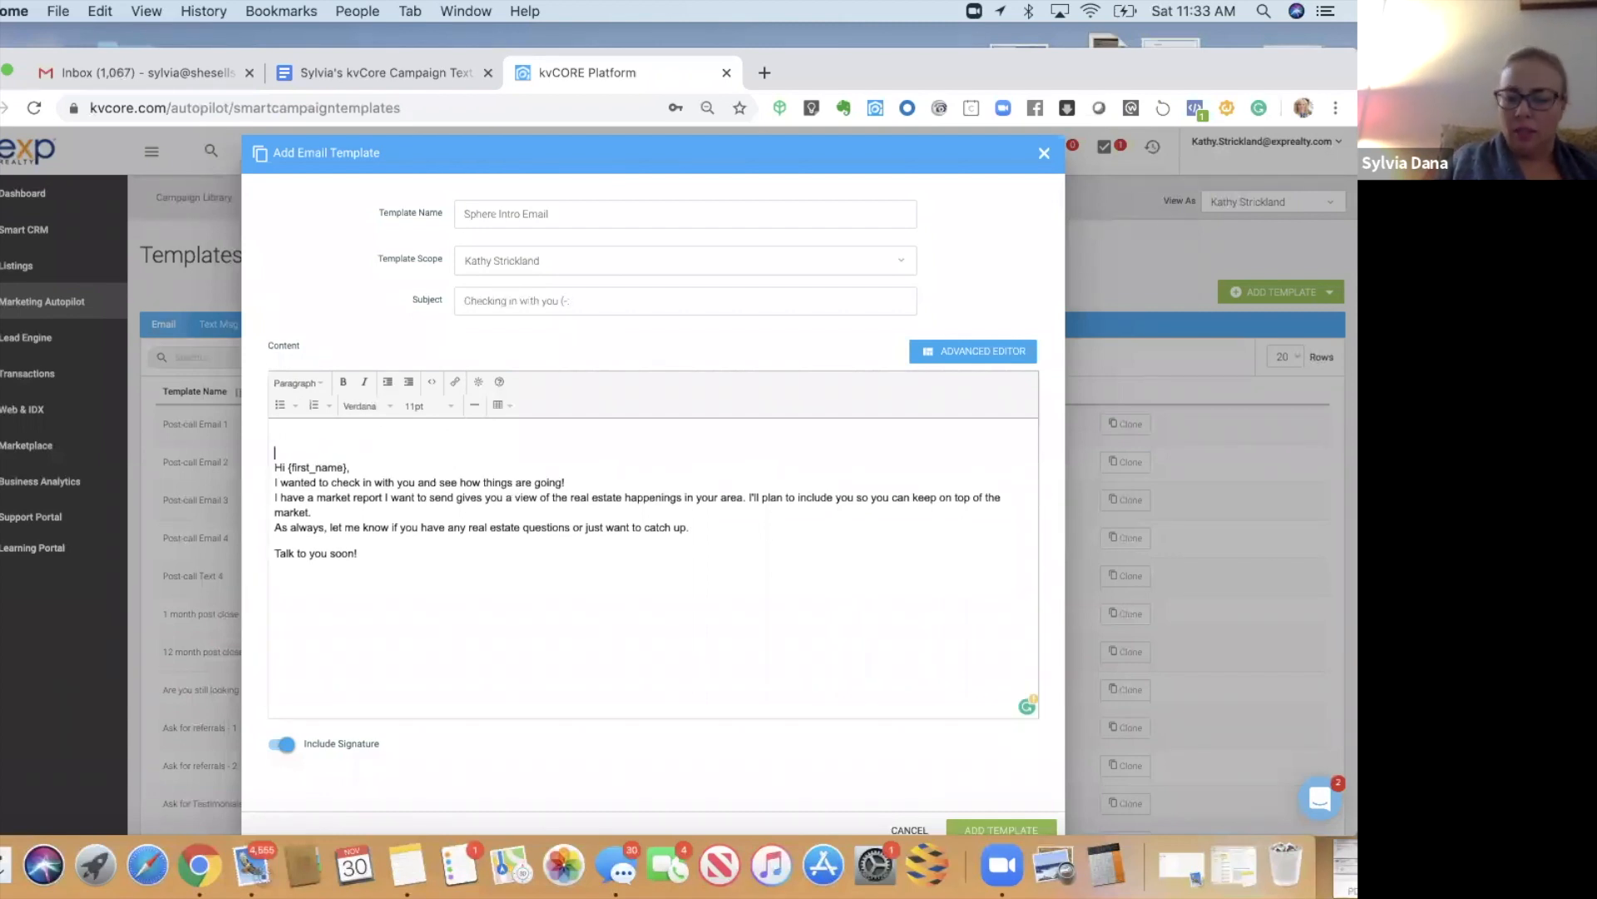
pyautogui.press('BackSpace')
pyautogui.press('super+alt+Left')
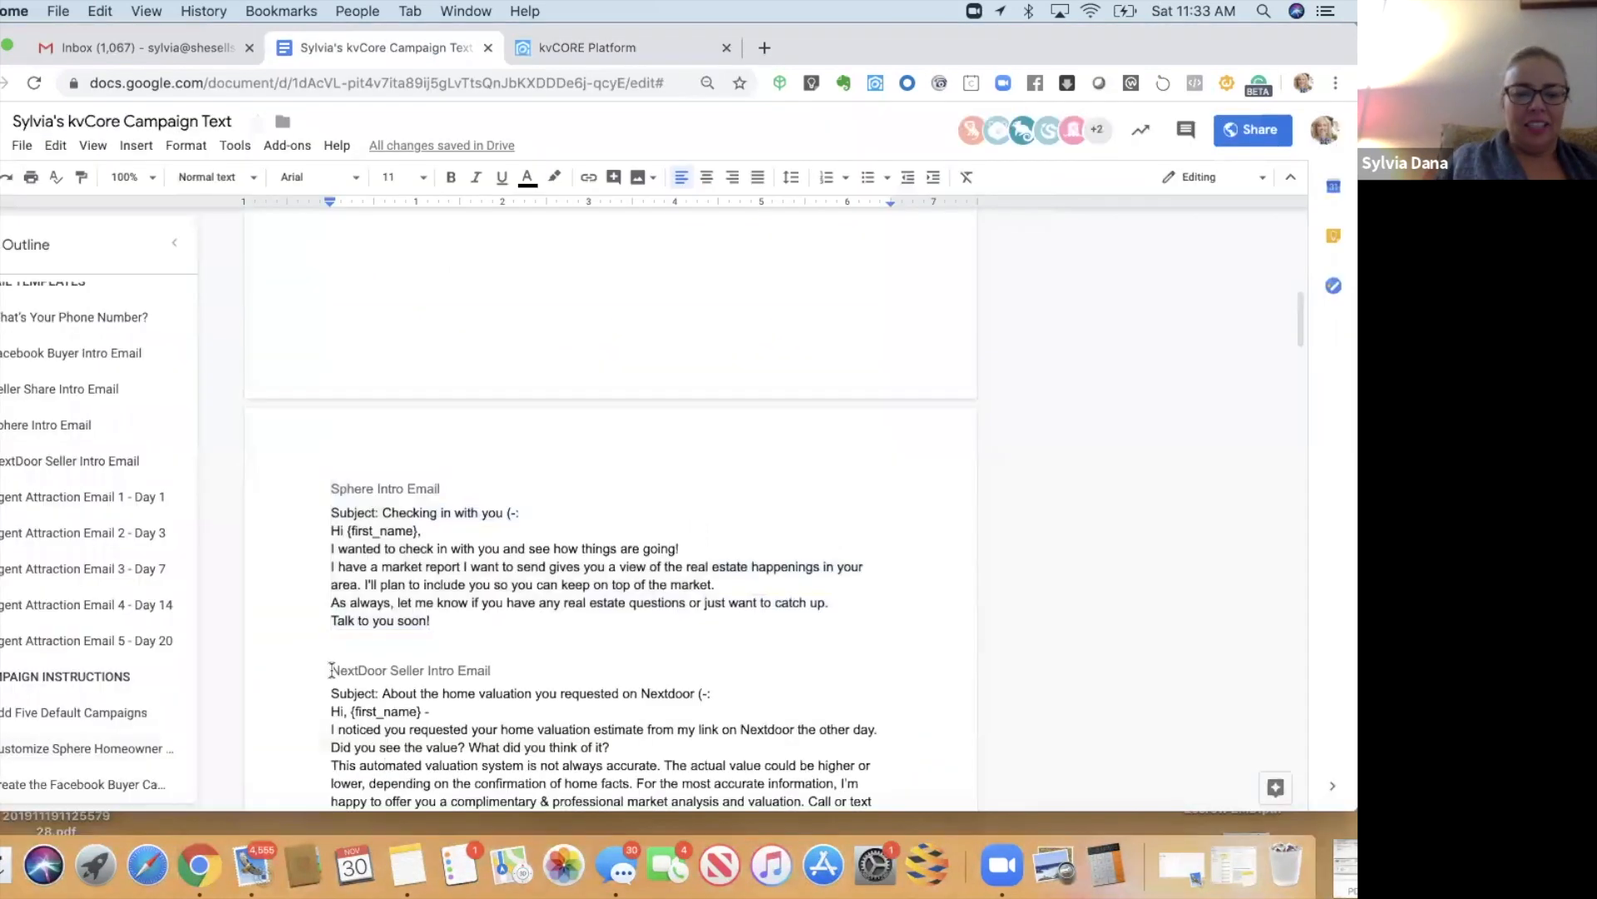
# - Select the NextDoor Seller Intro Email text from its title down to 'future!'
pyautogui.moveTo(332, 670); pyautogui.dragTo(364, 804)
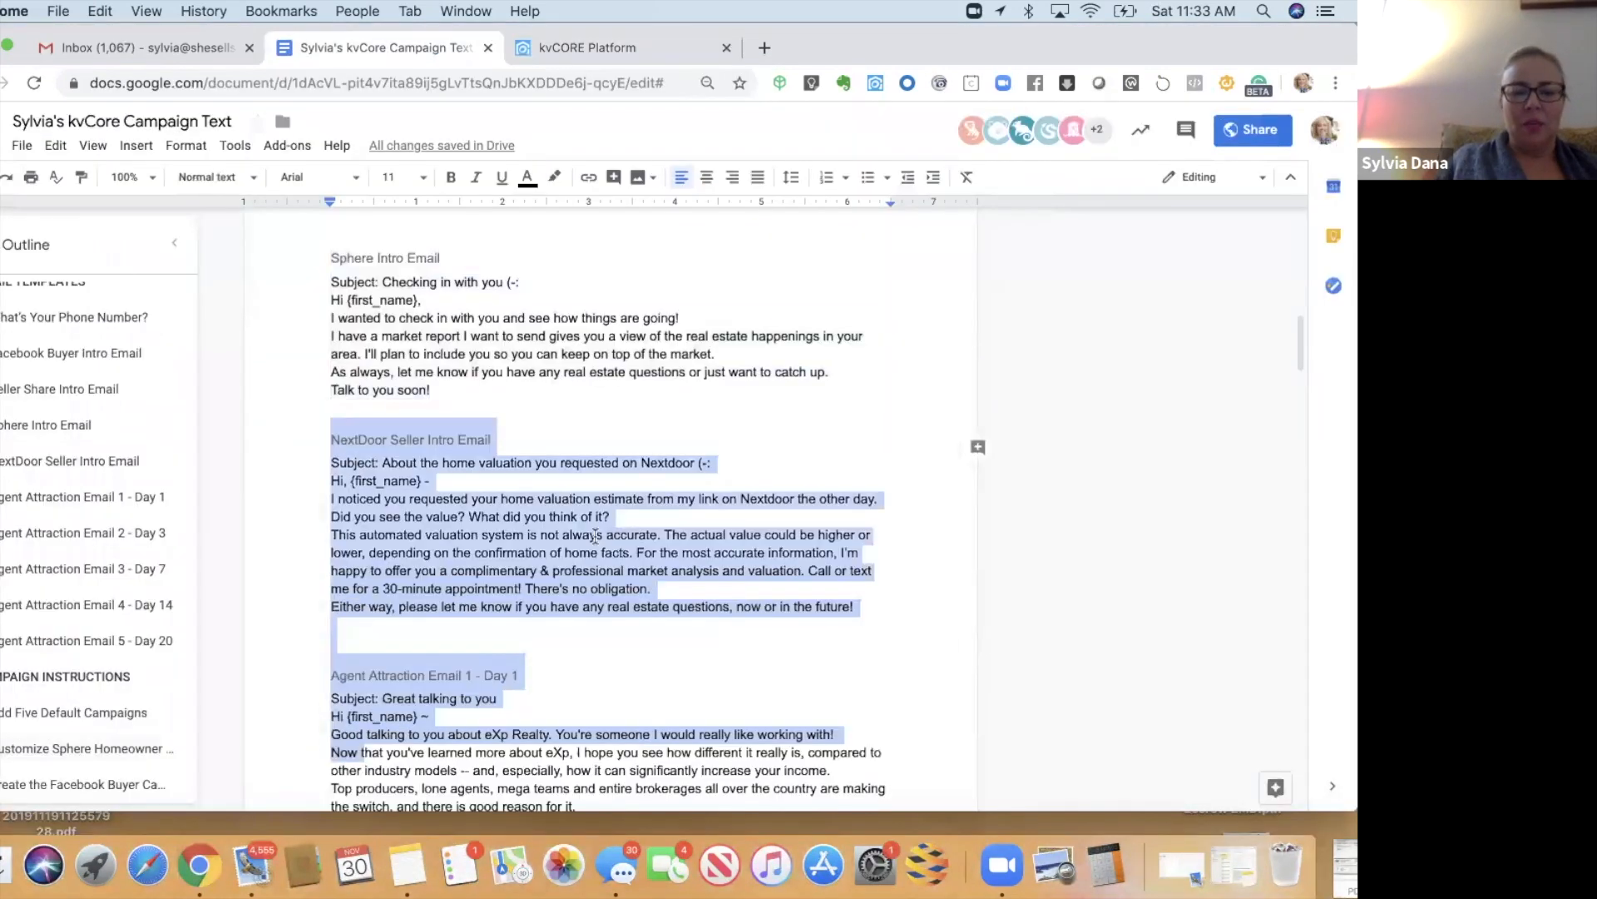
pyautogui.hotkey('shift', 'Down')
pyautogui.hotkey('shift', 'Down')
pyautogui.hotkey('shift', 'Down')
pyautogui.hotkey('shift', 'Down')
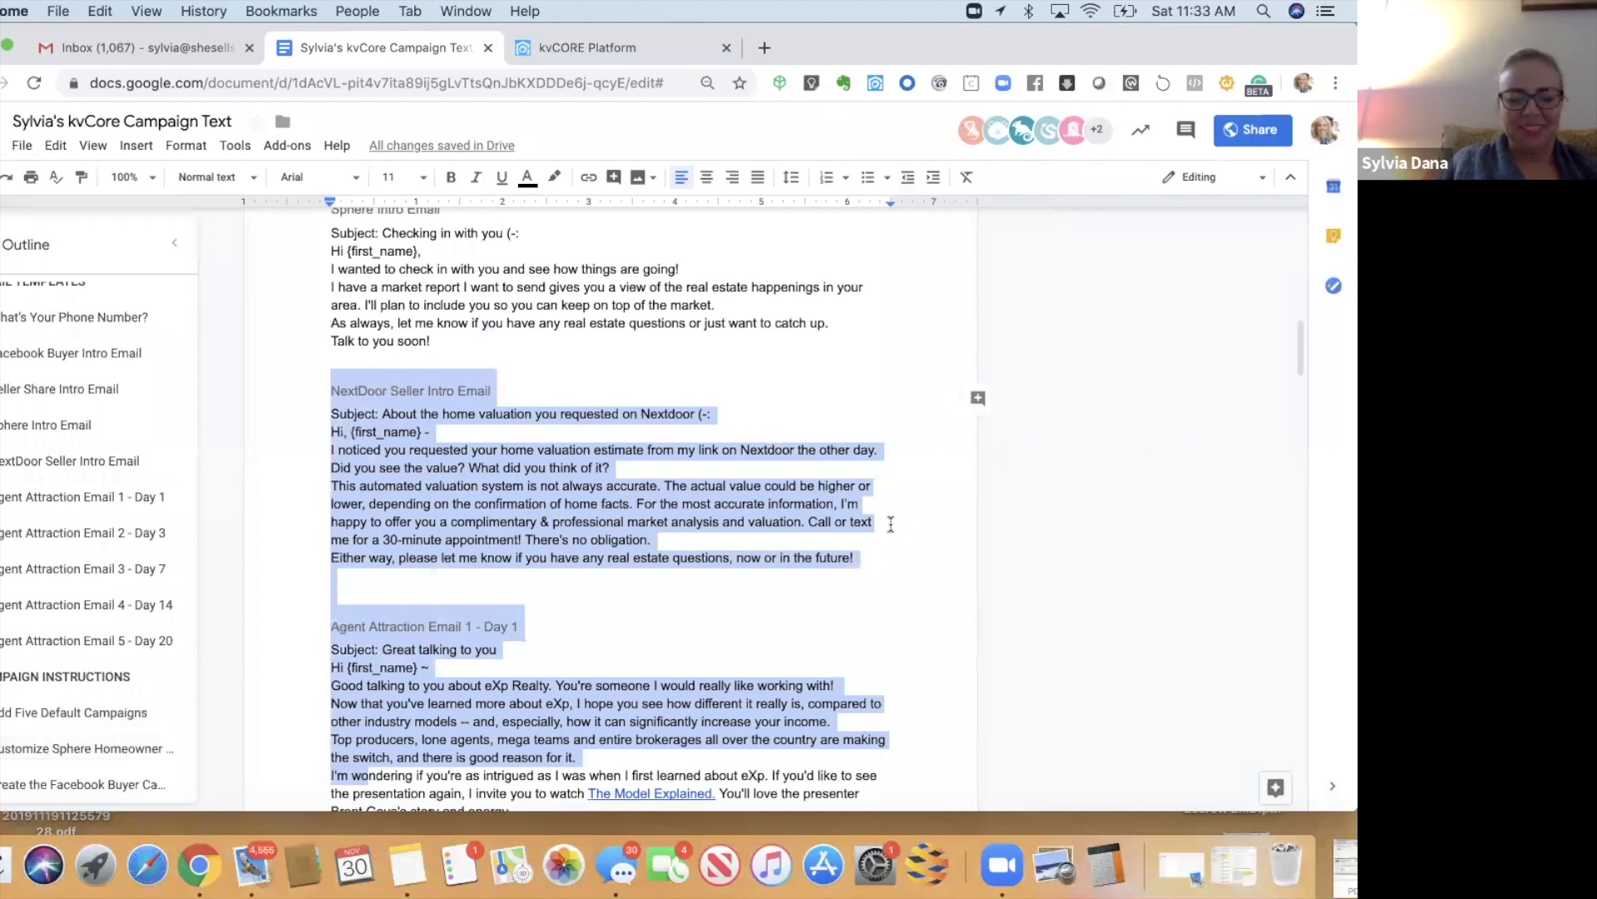
pyautogui.hotkey('shift', 'Up')
pyautogui.hotkey('shift', 'Up')
pyautogui.hotkey('shift', 'Up')
pyautogui.hotkey('shift', 'Up')
pyautogui.hotkey('shift', 'Up')
pyautogui.hotkey('shift', 'Up')
pyautogui.hotkey('shift', 'Up')
pyautogui.hotkey('shift', 'Up')
pyautogui.hotkey('shift', 'Up')
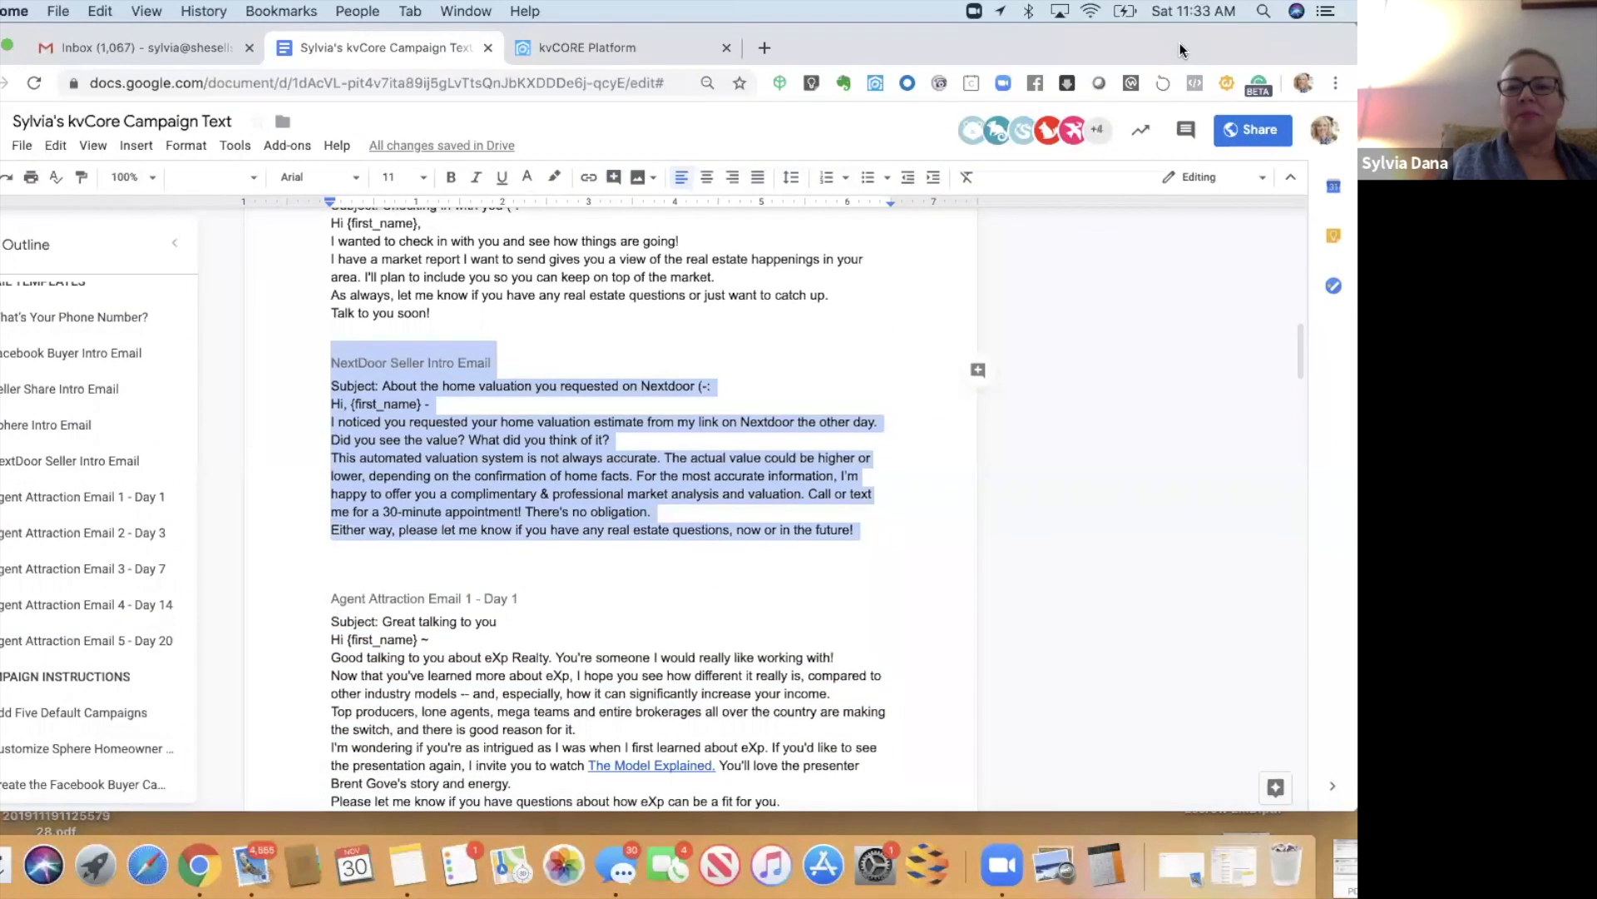
pyautogui.moveTo(862, 38); pyautogui.dragTo(862, 92)
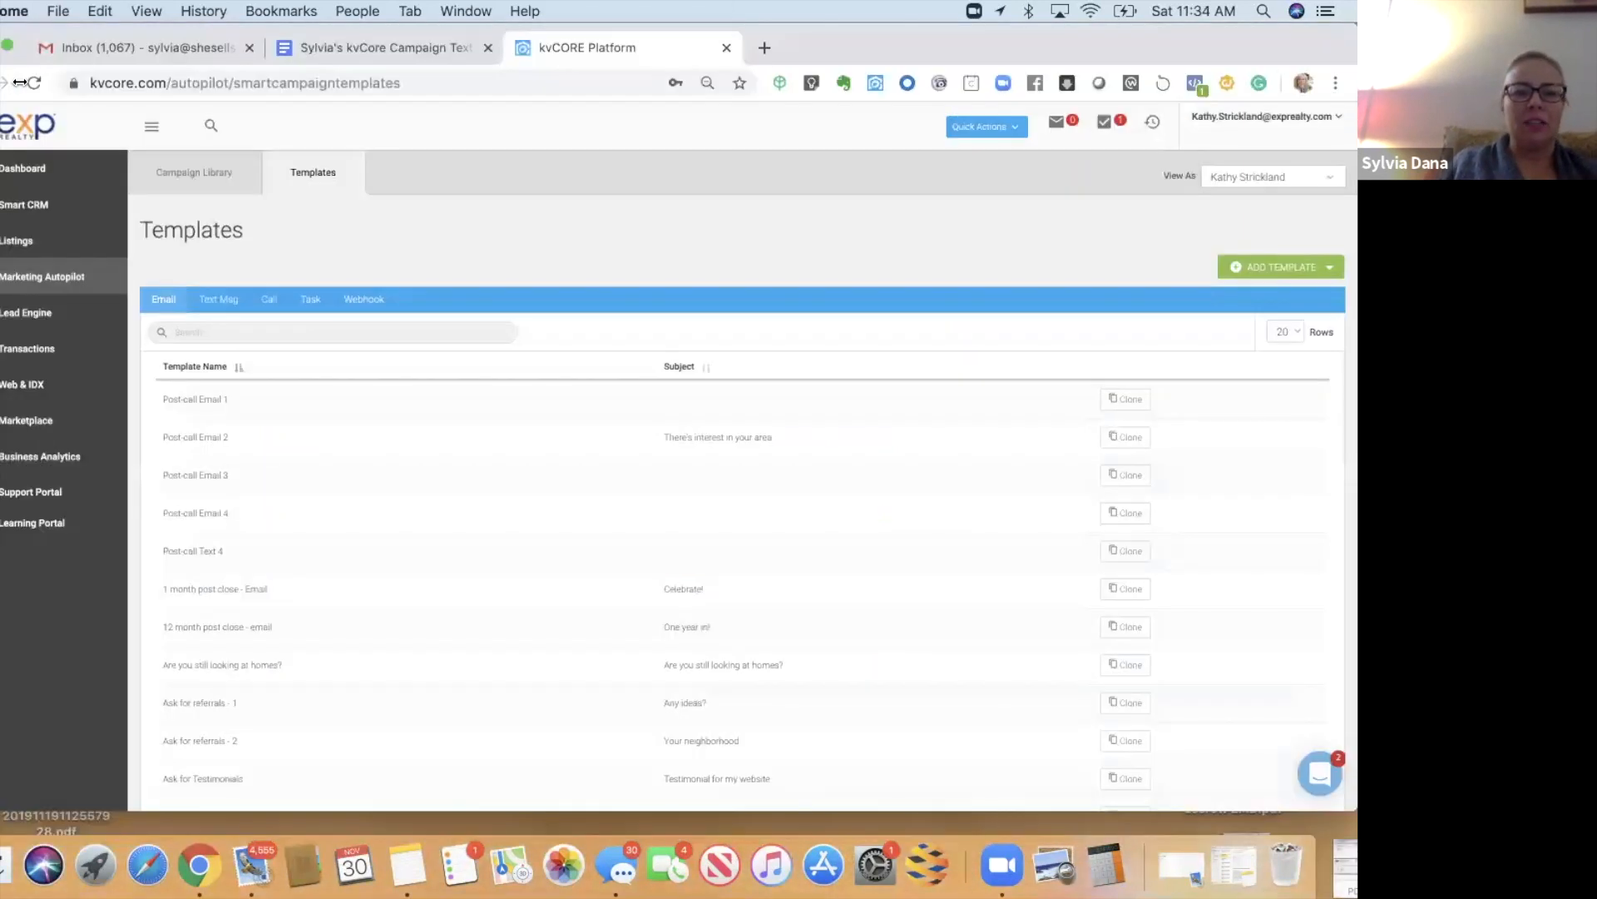
pyautogui.moveTo(18, 83); pyautogui.dragTo(46, 82)
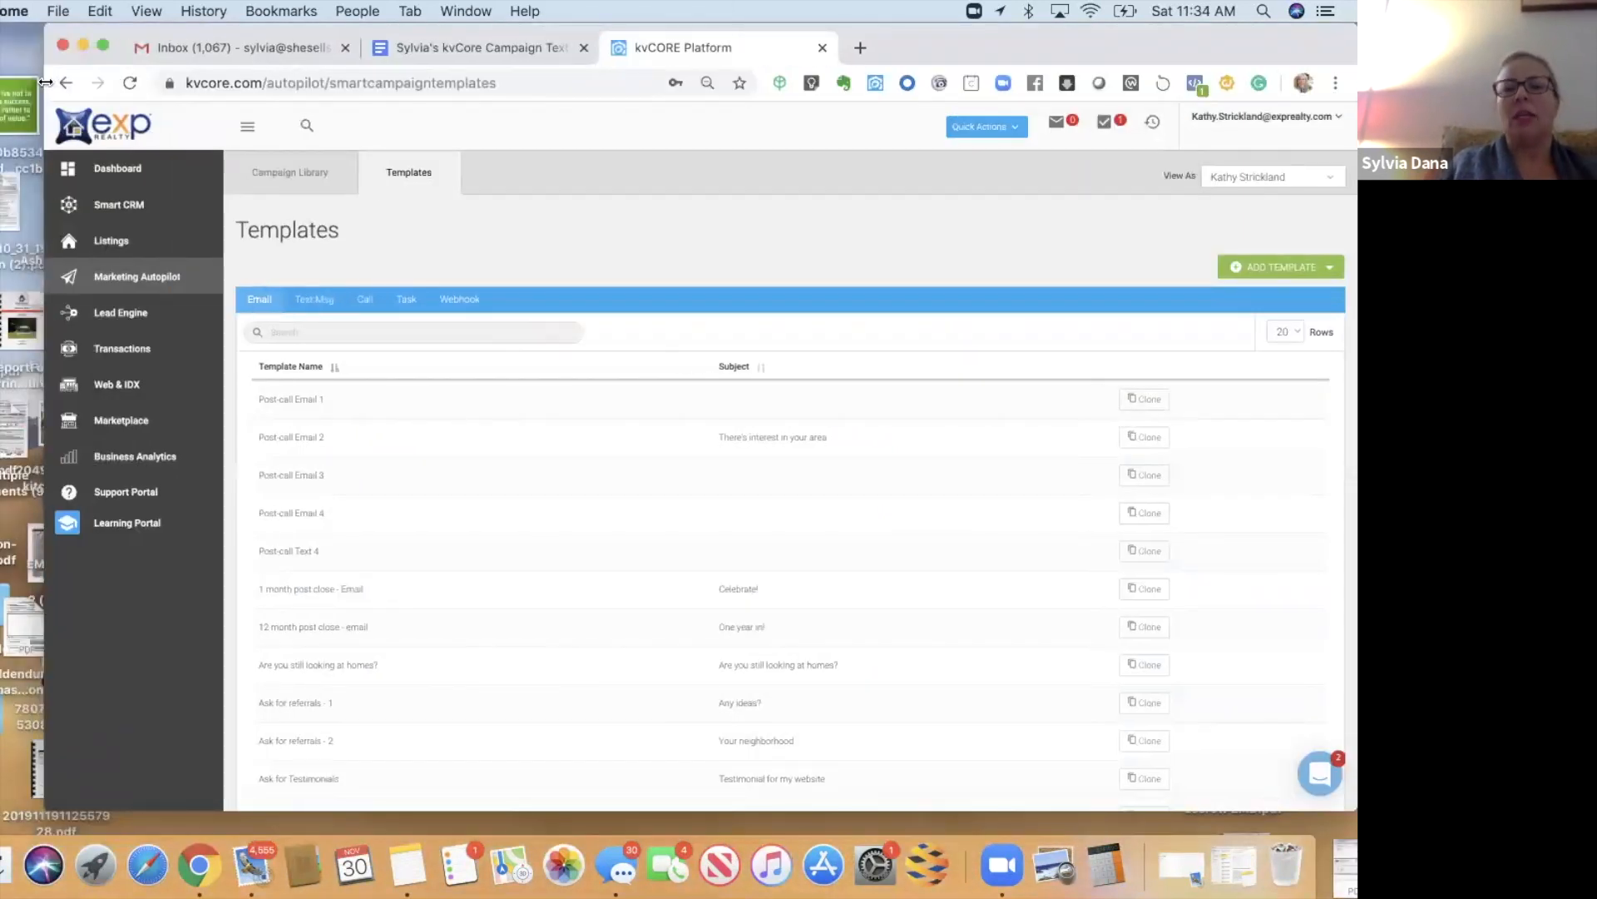
# - Paste the NextDoor seller email into a new email template named 'NextDoor Seller Intro Email'
pyautogui.click(1270, 268)
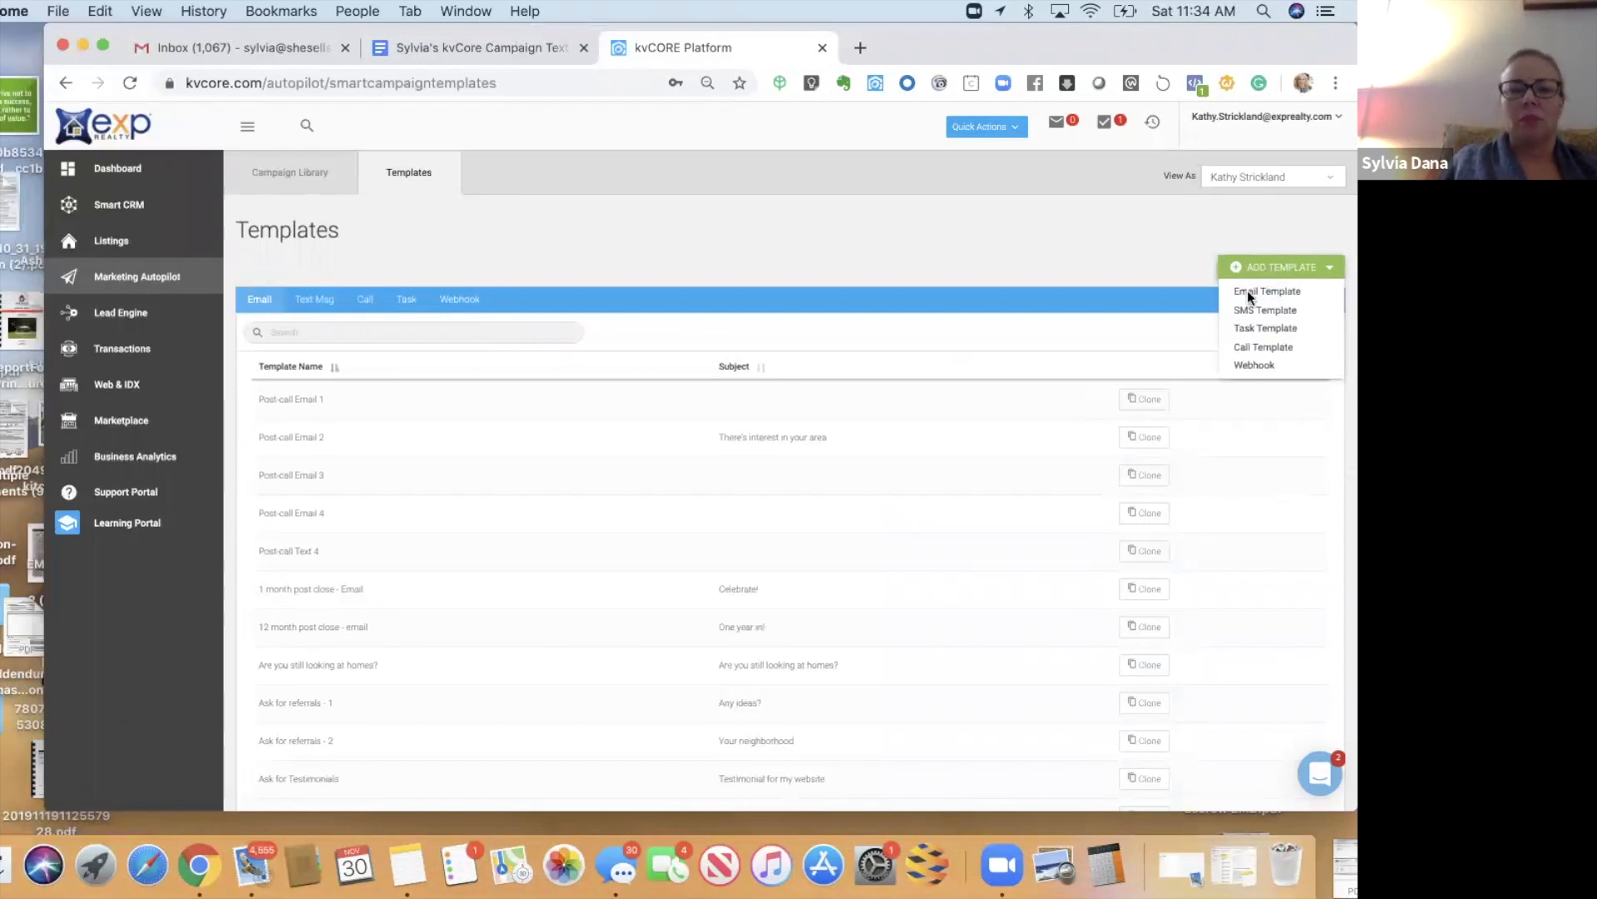
pyautogui.click(1248, 292)
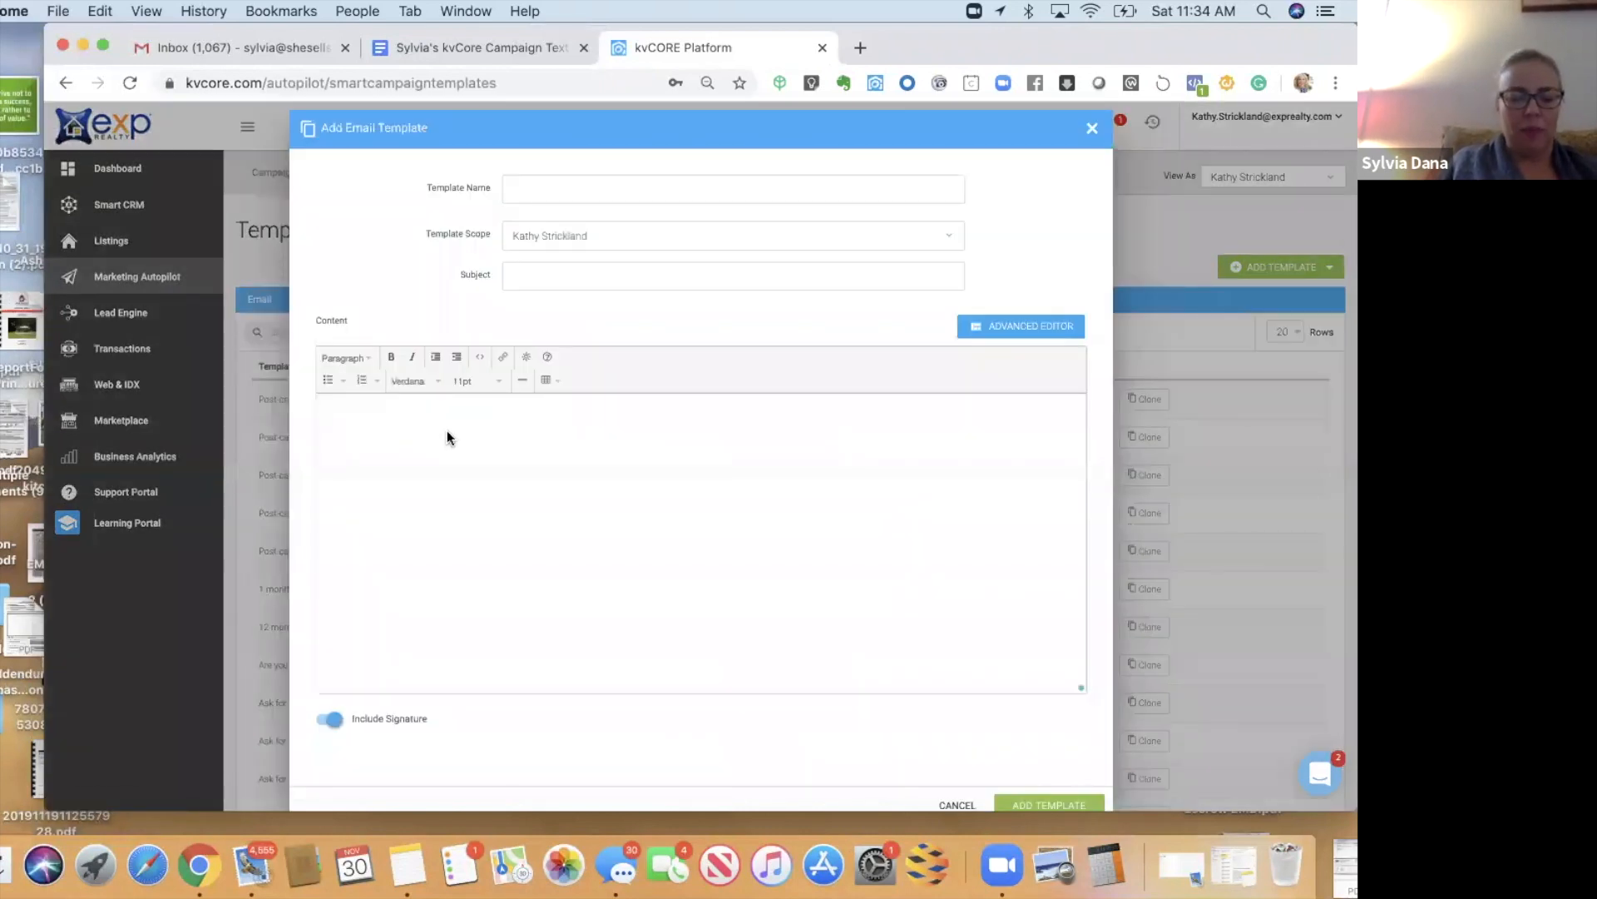
pyautogui.click(446, 433)
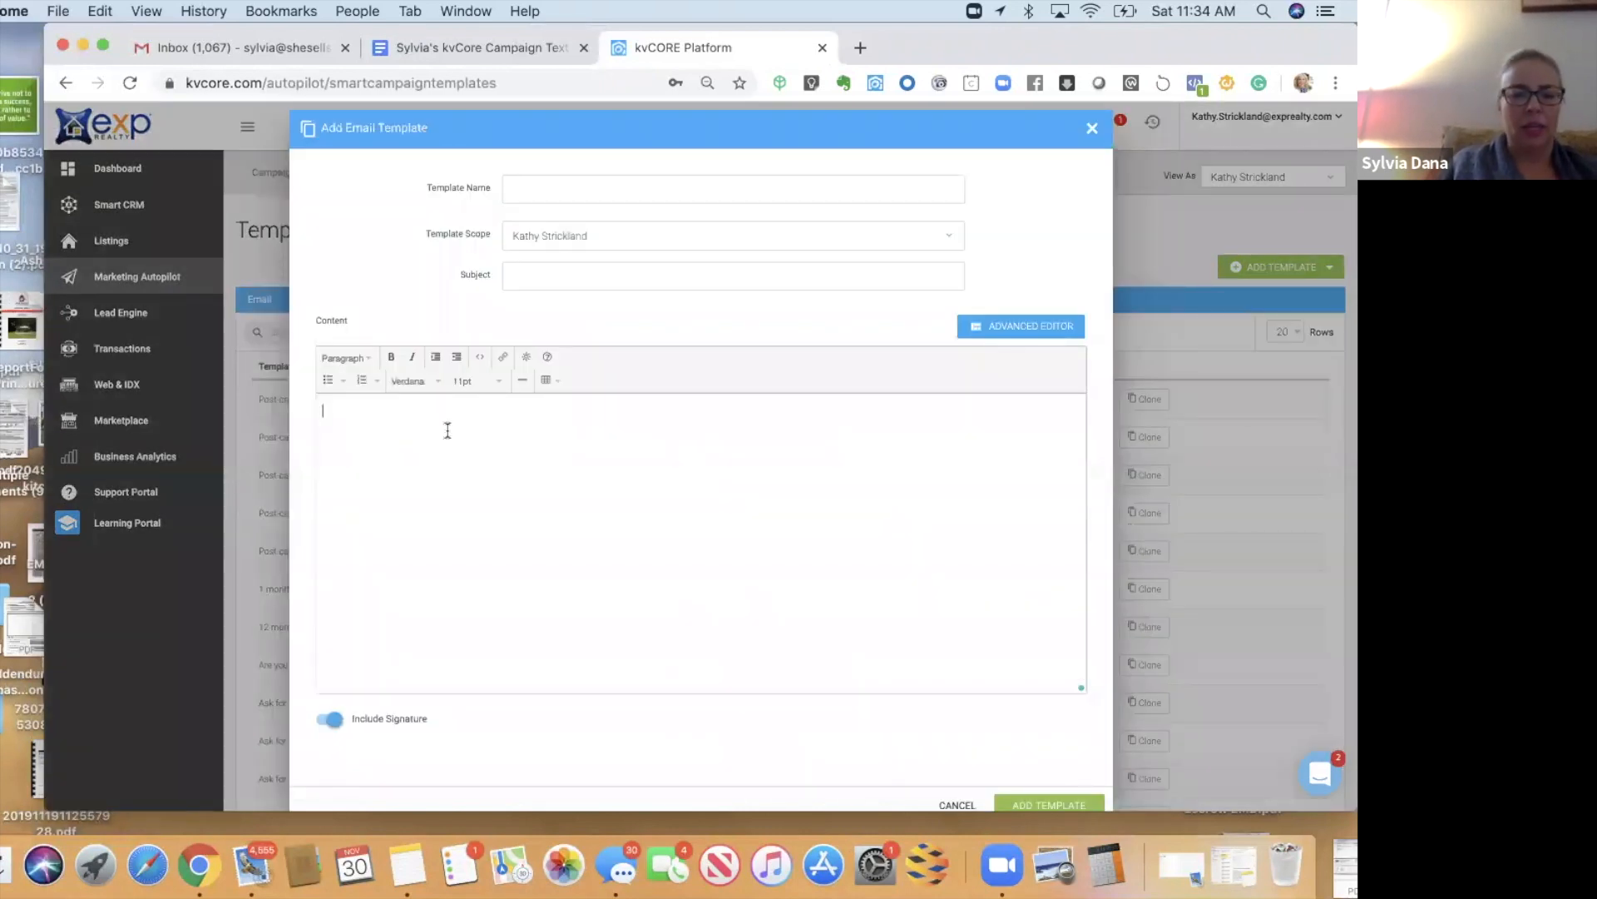
pyautogui.press('super+v')
pyautogui.click(487, 414)
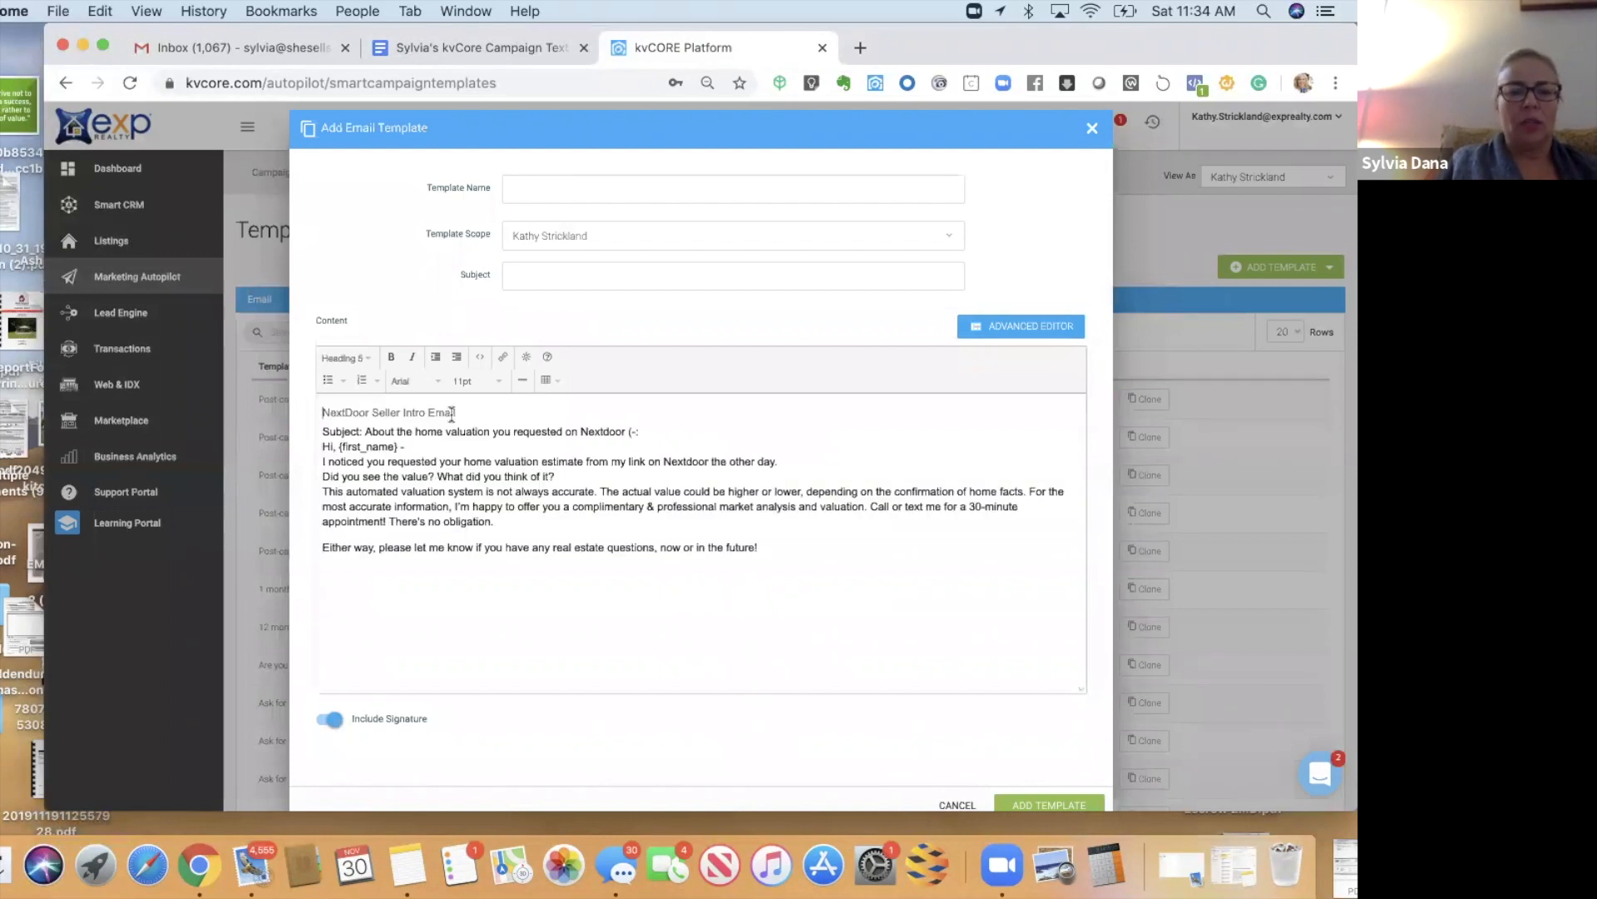
pyautogui.tripleClick(451, 413)
pyautogui.press('super+x')
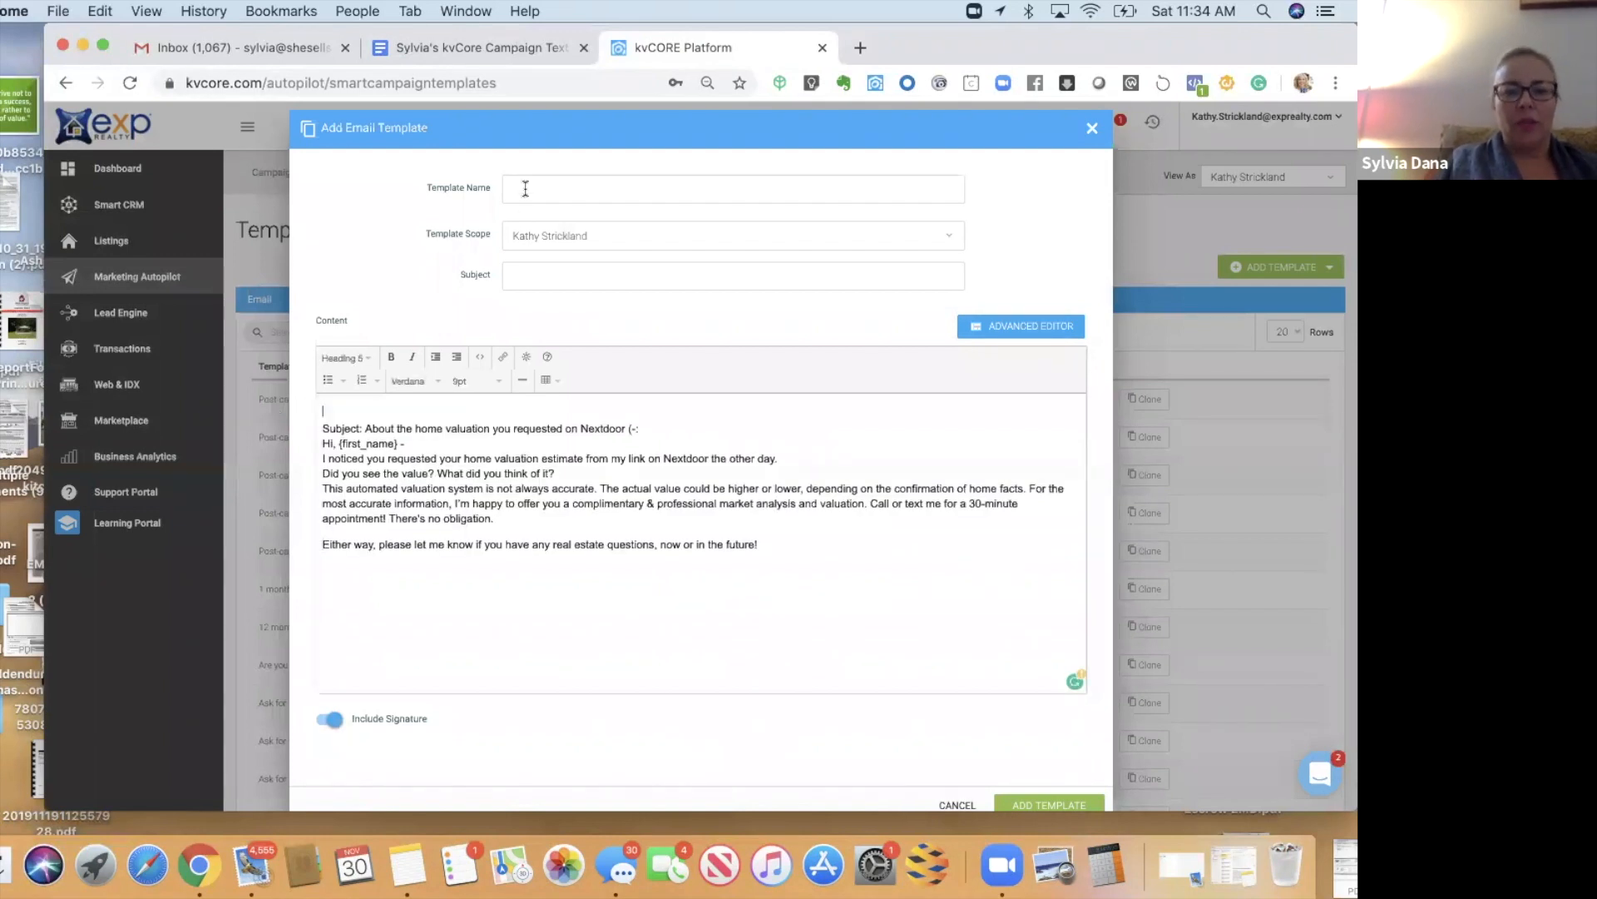
pyautogui.click(525, 189)
pyautogui.press('super+v')
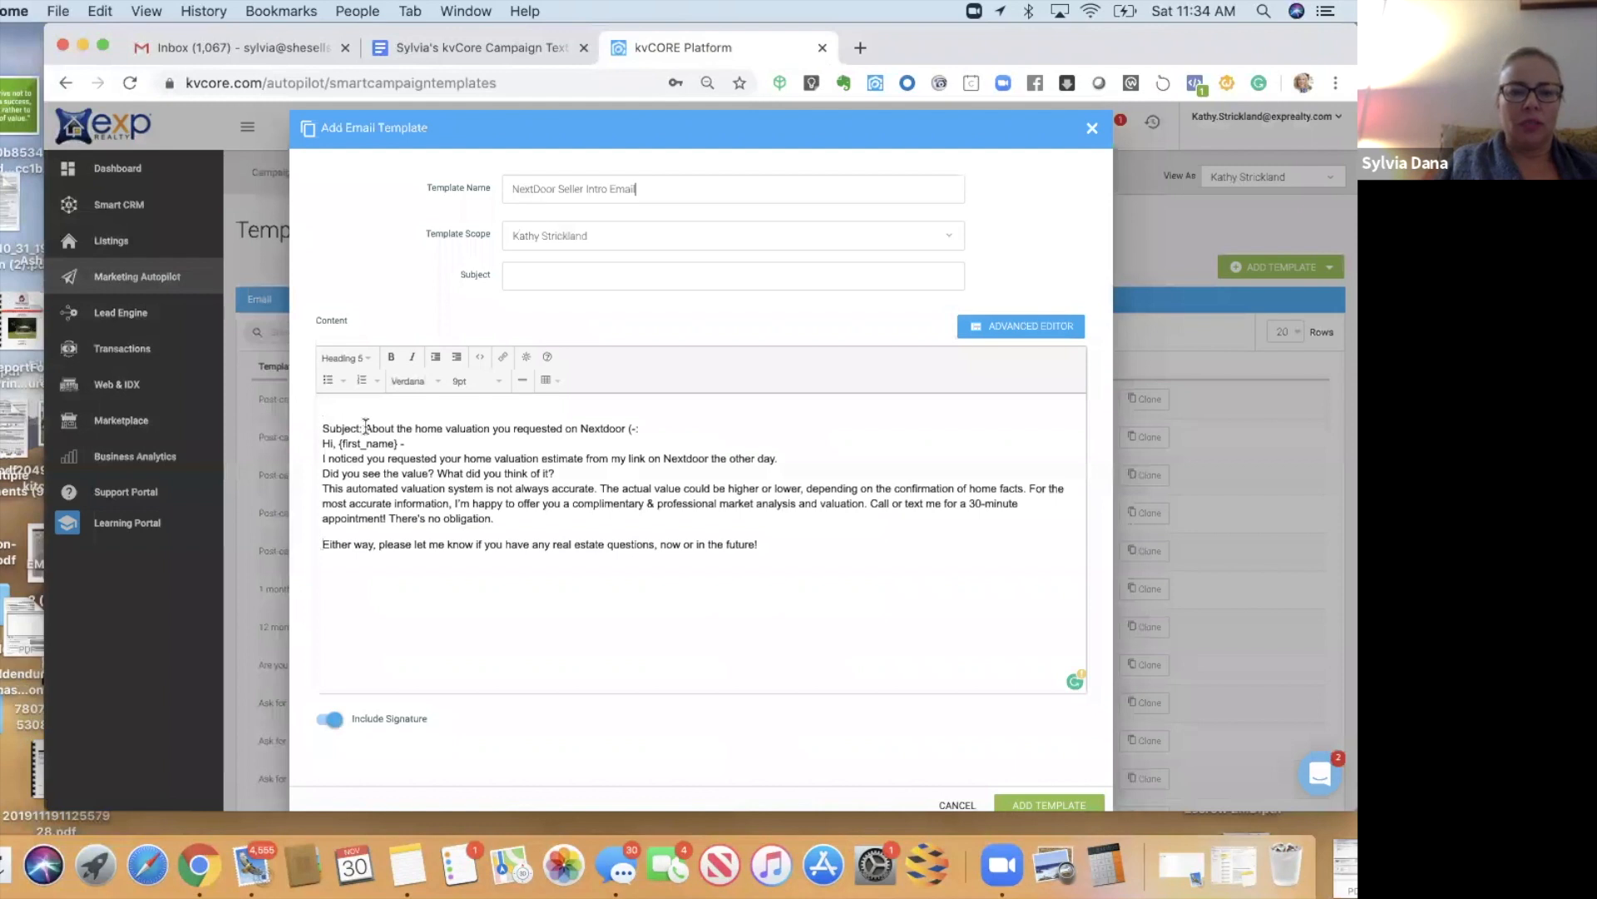
# - Remove the Subject: label from the body and give the body normal paragraph style
pyautogui.moveTo(366, 426); pyautogui.dragTo(248, 427)
pyautogui.press('BackSpace')
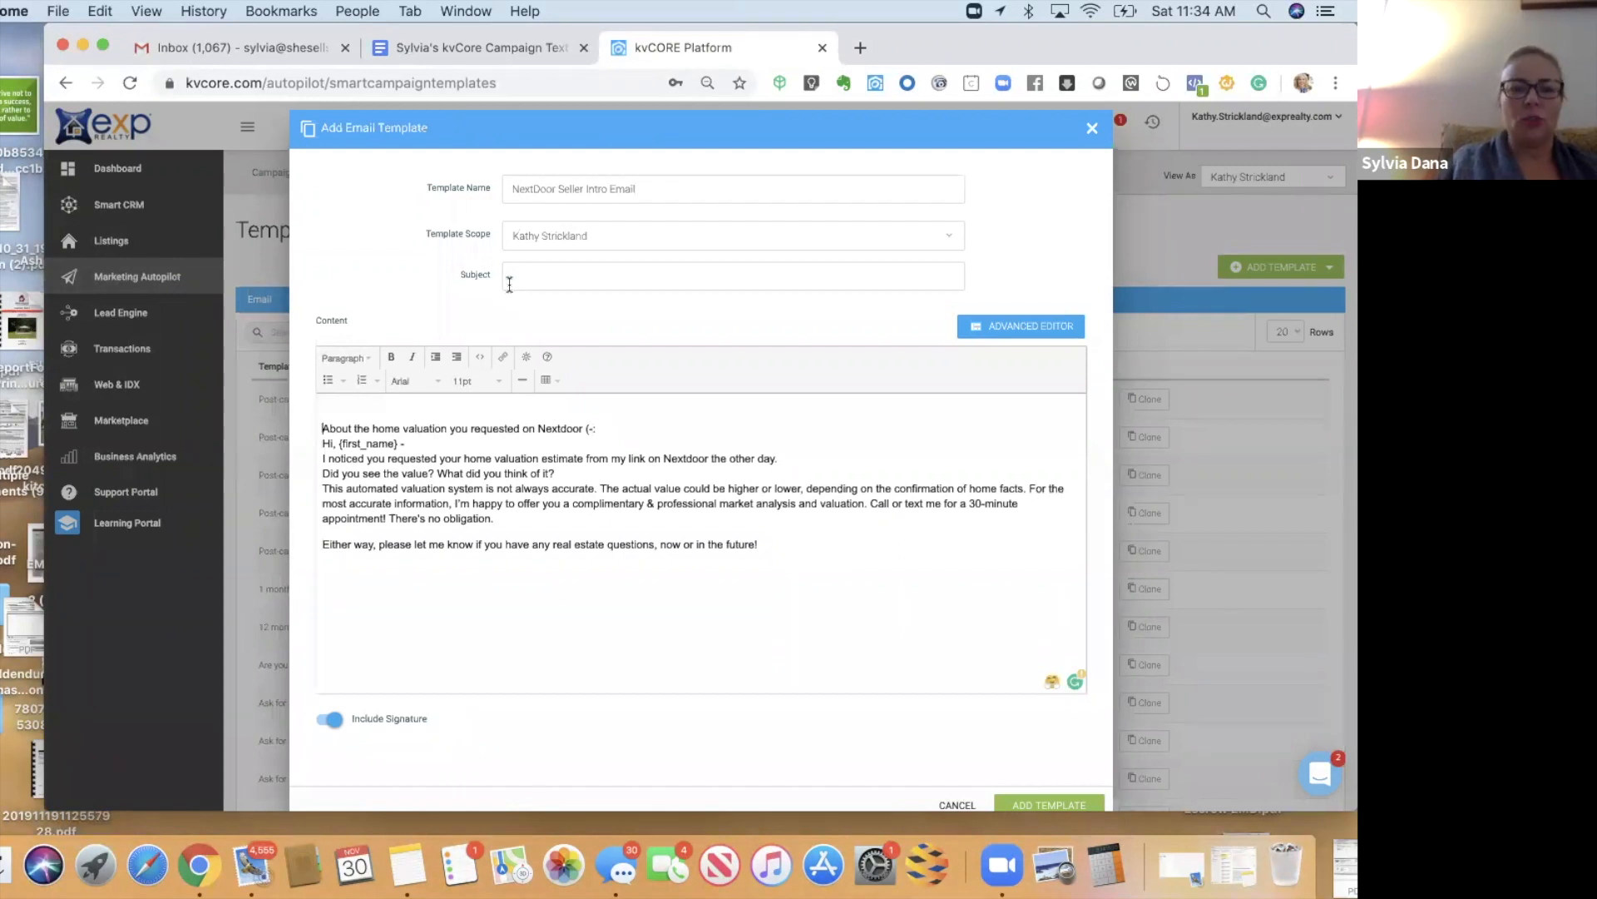
pyautogui.click(324, 431)
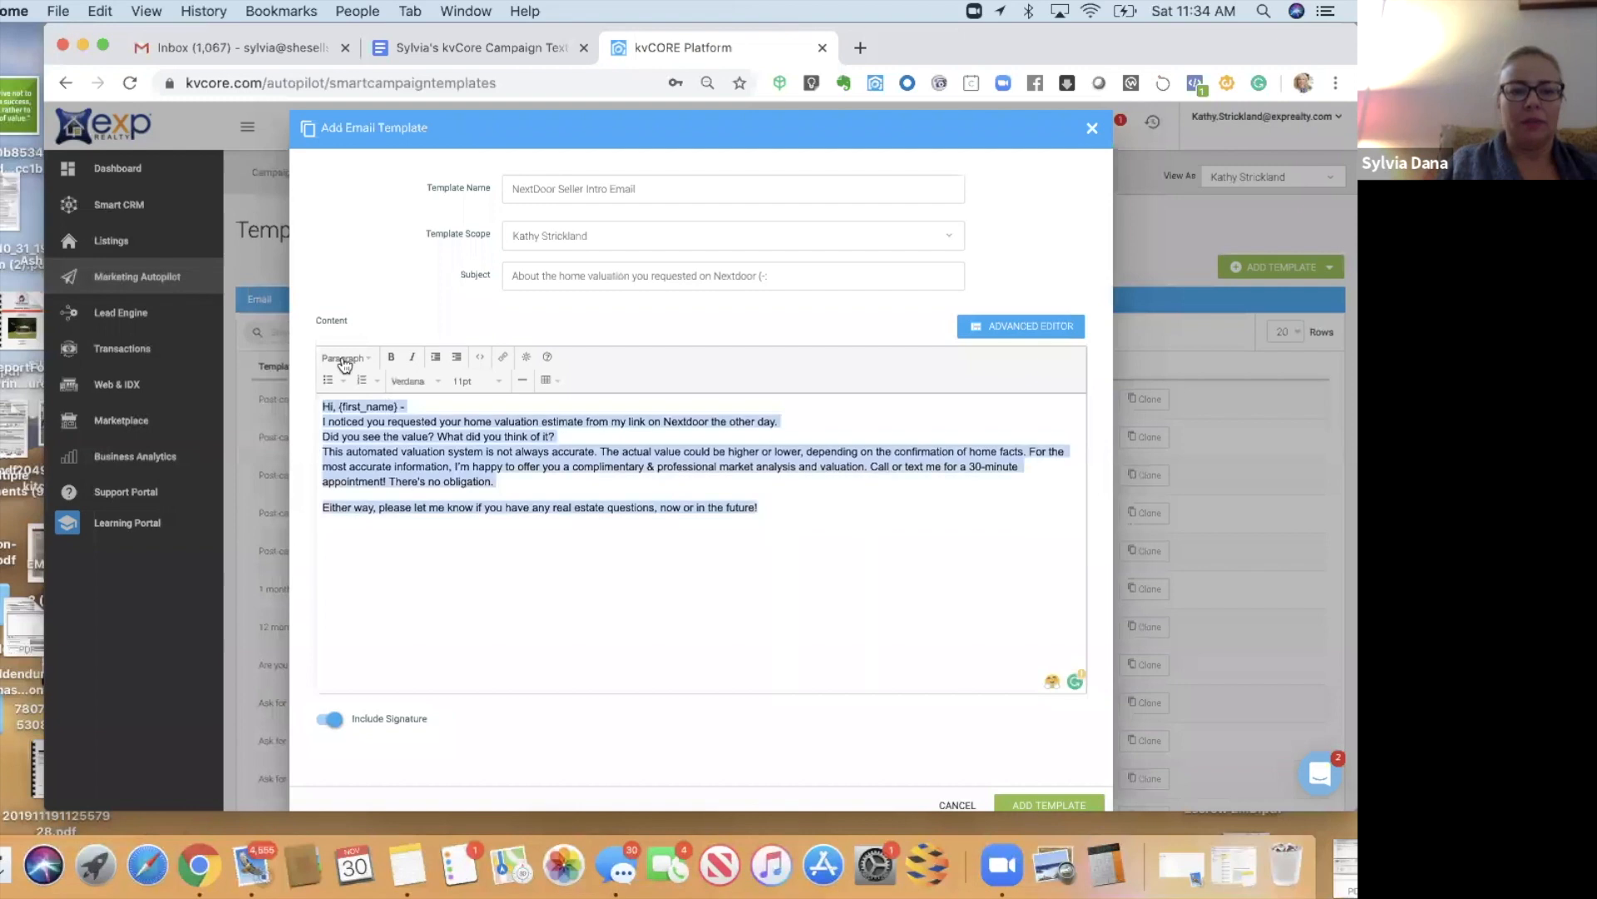
pyautogui.click(342, 358)
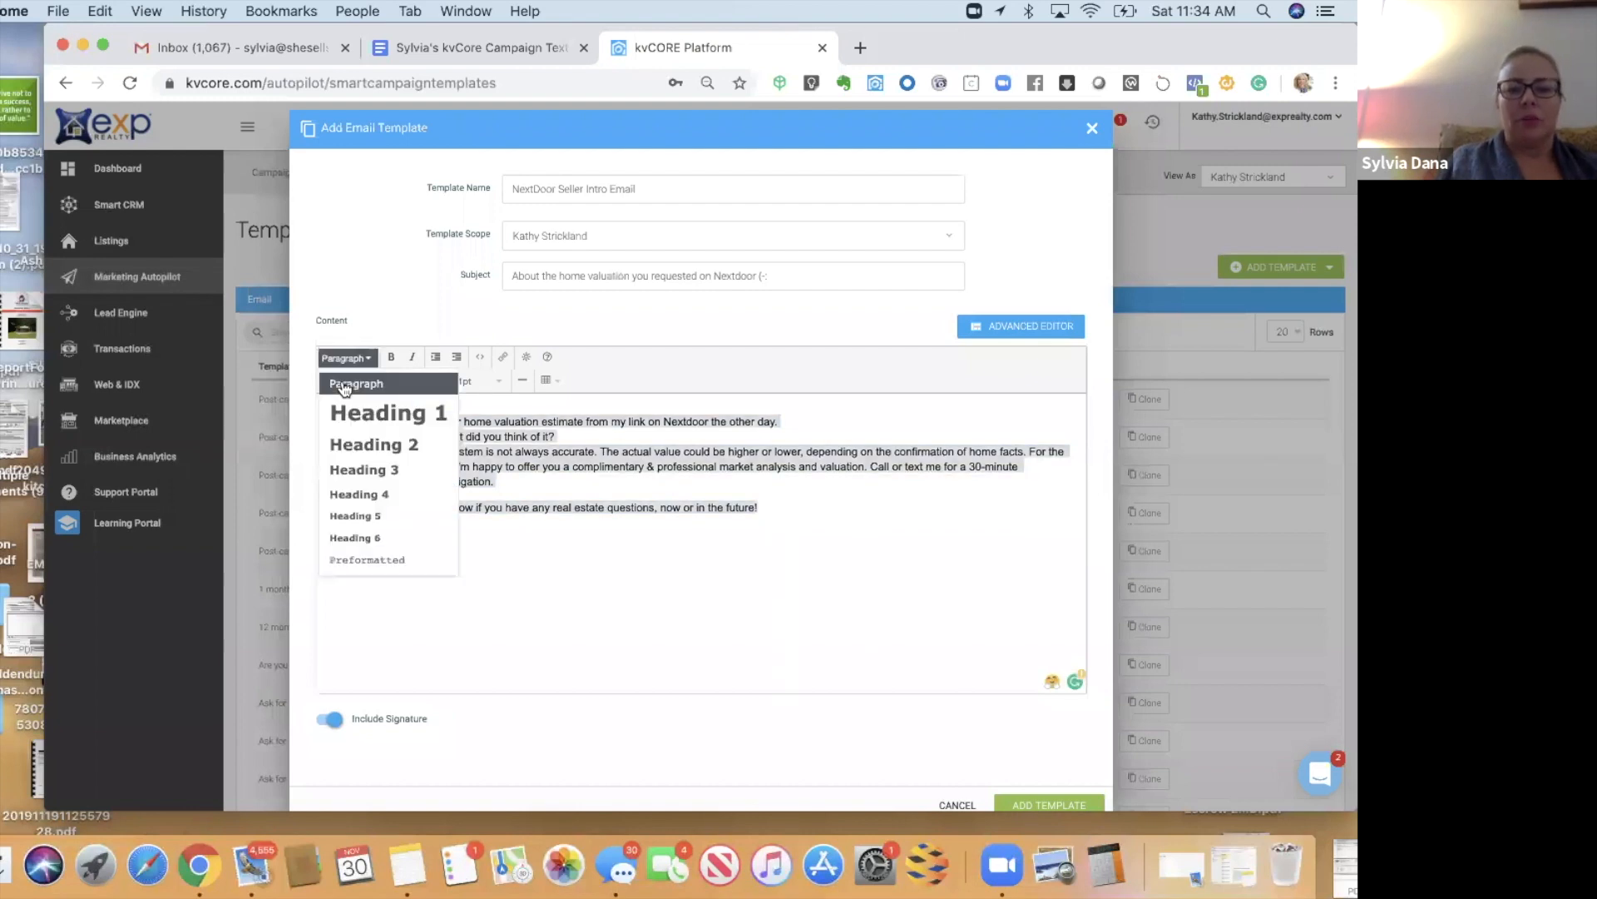
pyautogui.click(490, 525)
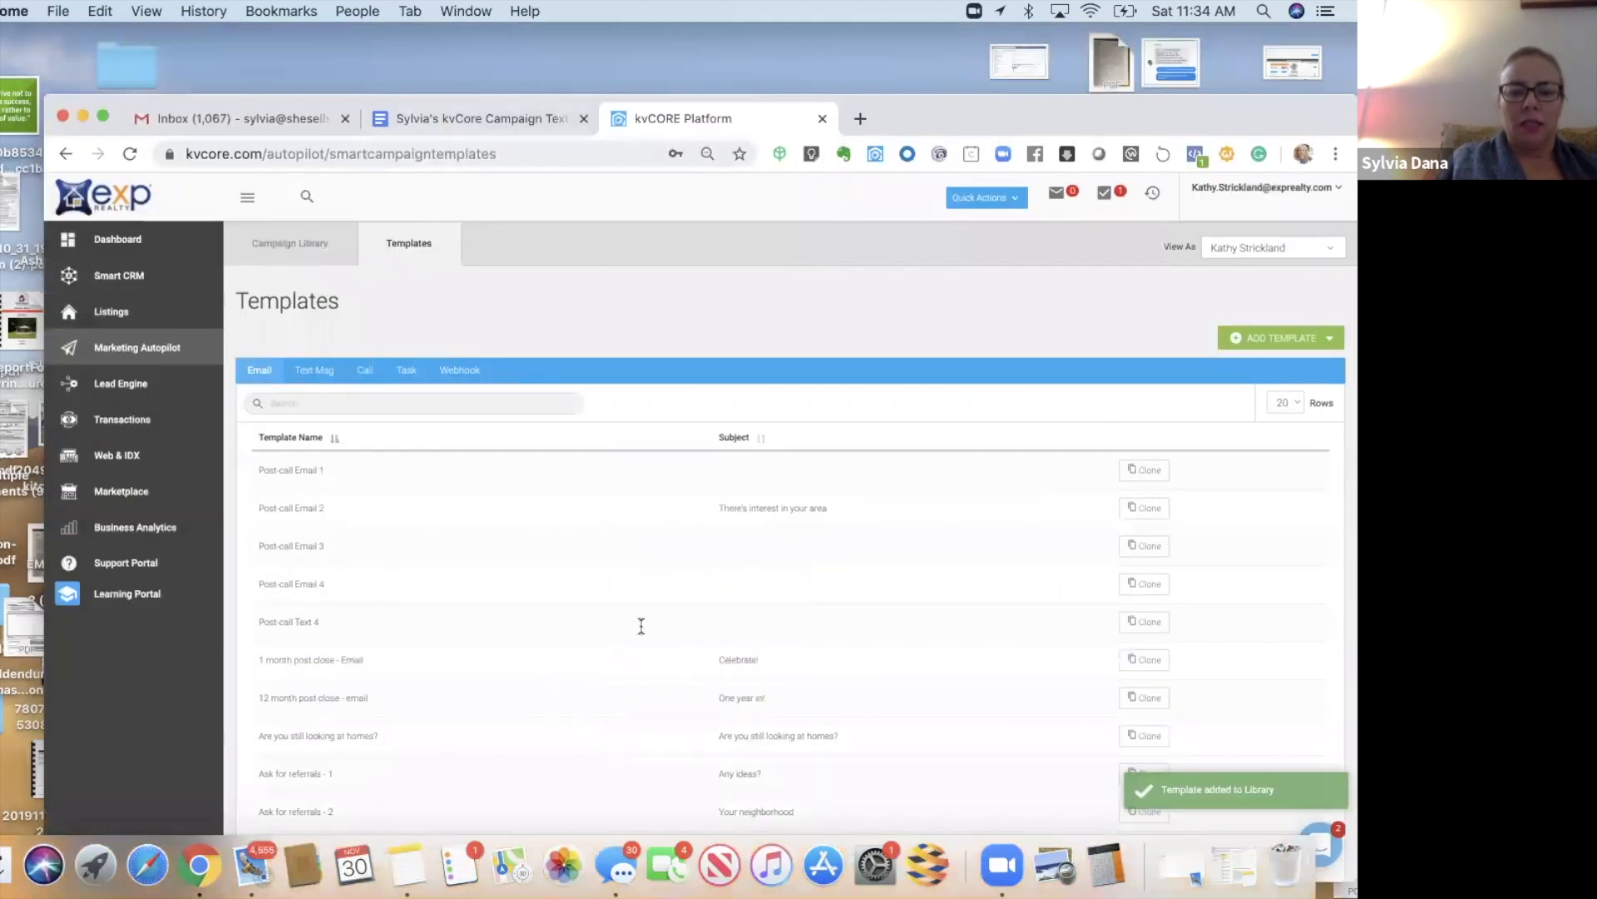
pyautogui.hotkey('ctrl', 'shift', 'Tab')
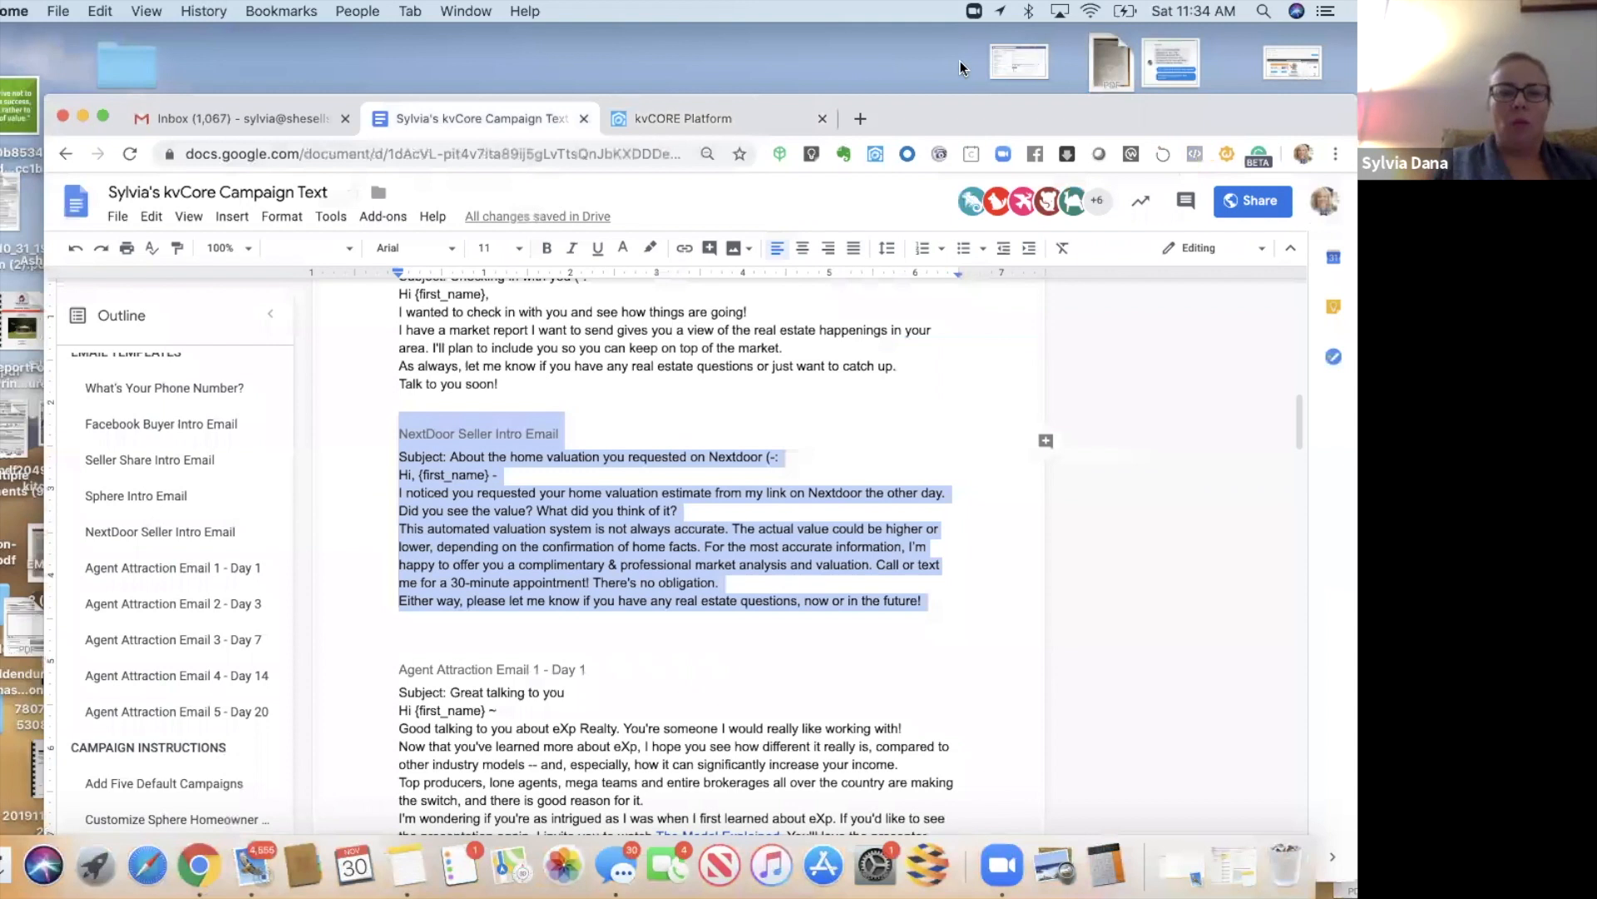
# - Go from the email templates list to the Campaign Library and open a campaign
pyautogui.hotkey('ctrl', 'Tab')
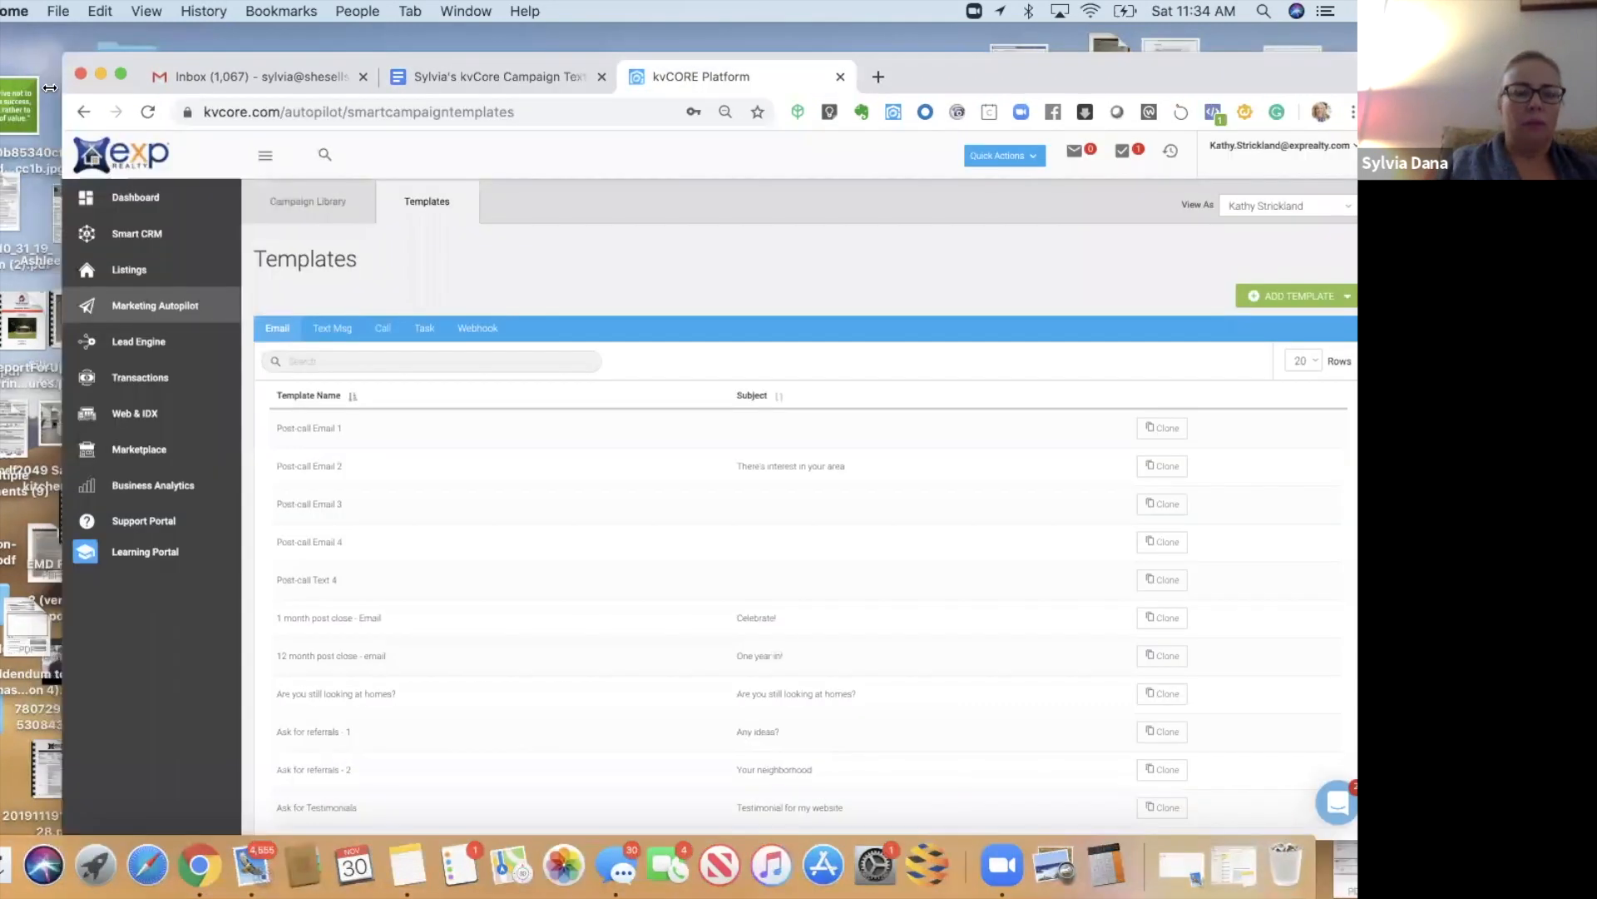
pyautogui.moveTo(169, 86); pyautogui.dragTo(170, 85)
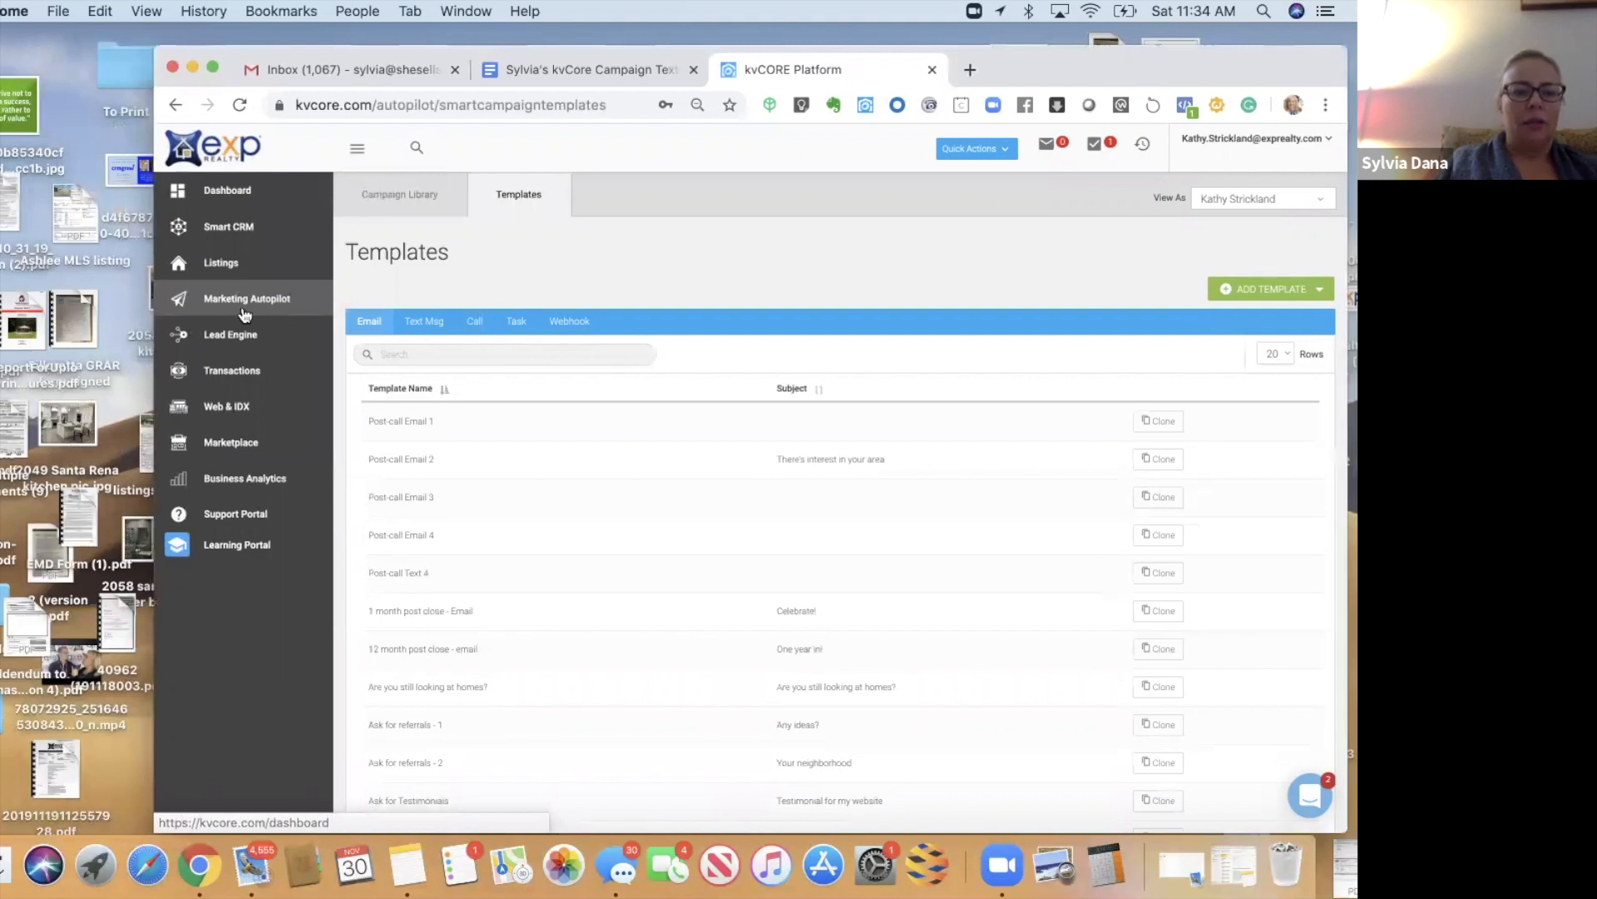
pyautogui.click(400, 207)
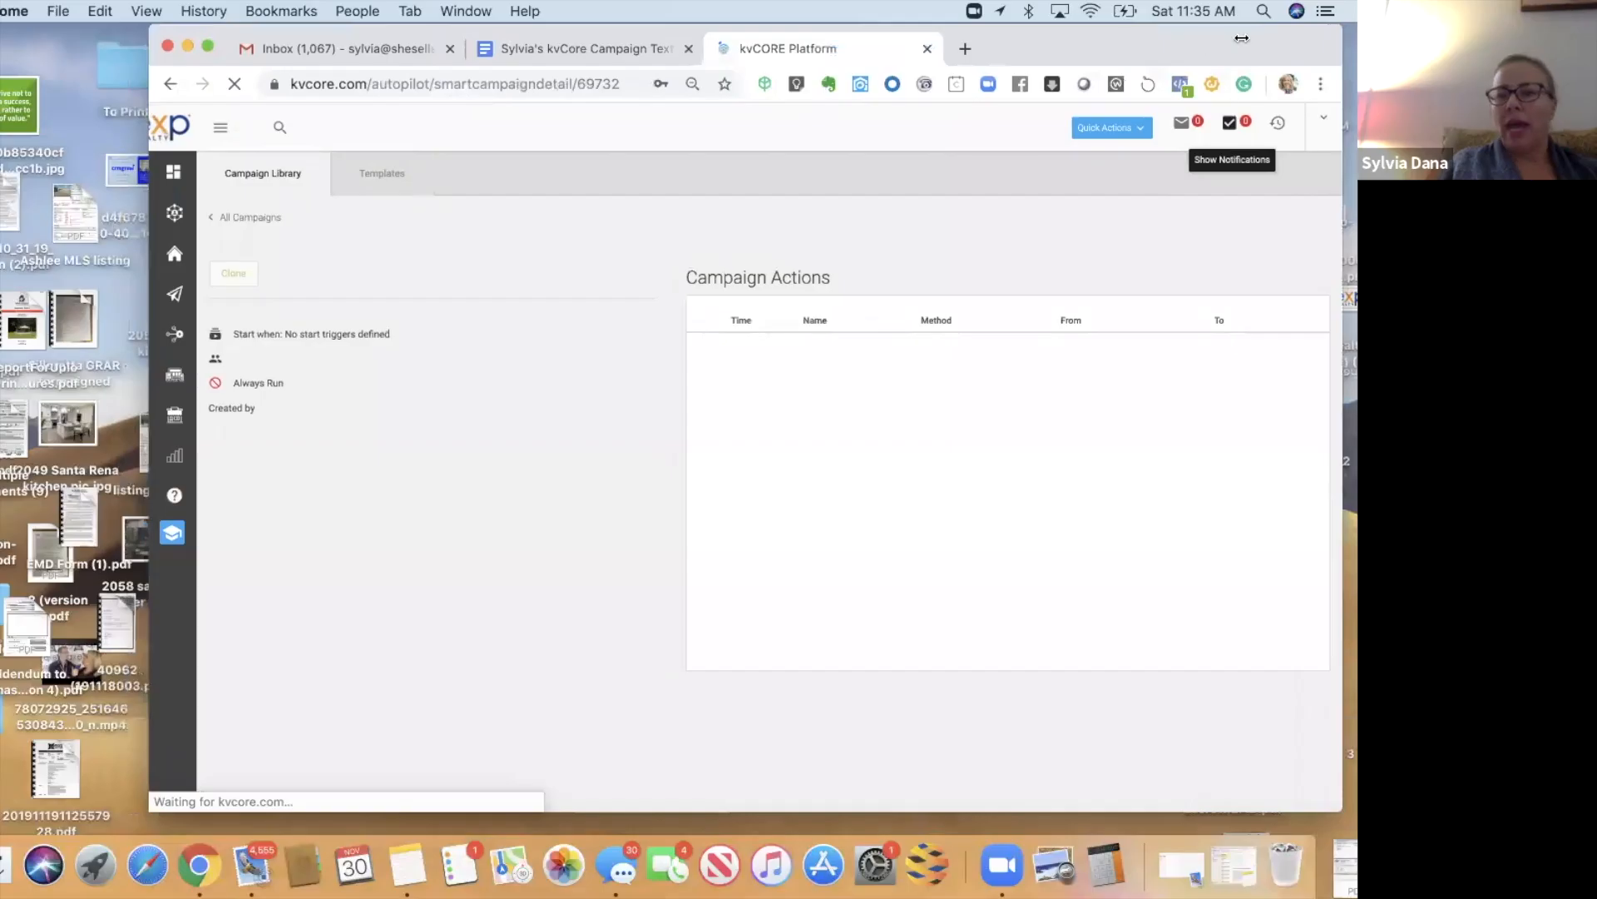
# - Resize and reposition the browser window around the Default Homeowner - Sphere campaign page
pyautogui.moveTo(1241, 38); pyautogui.dragTo(1138, 38)
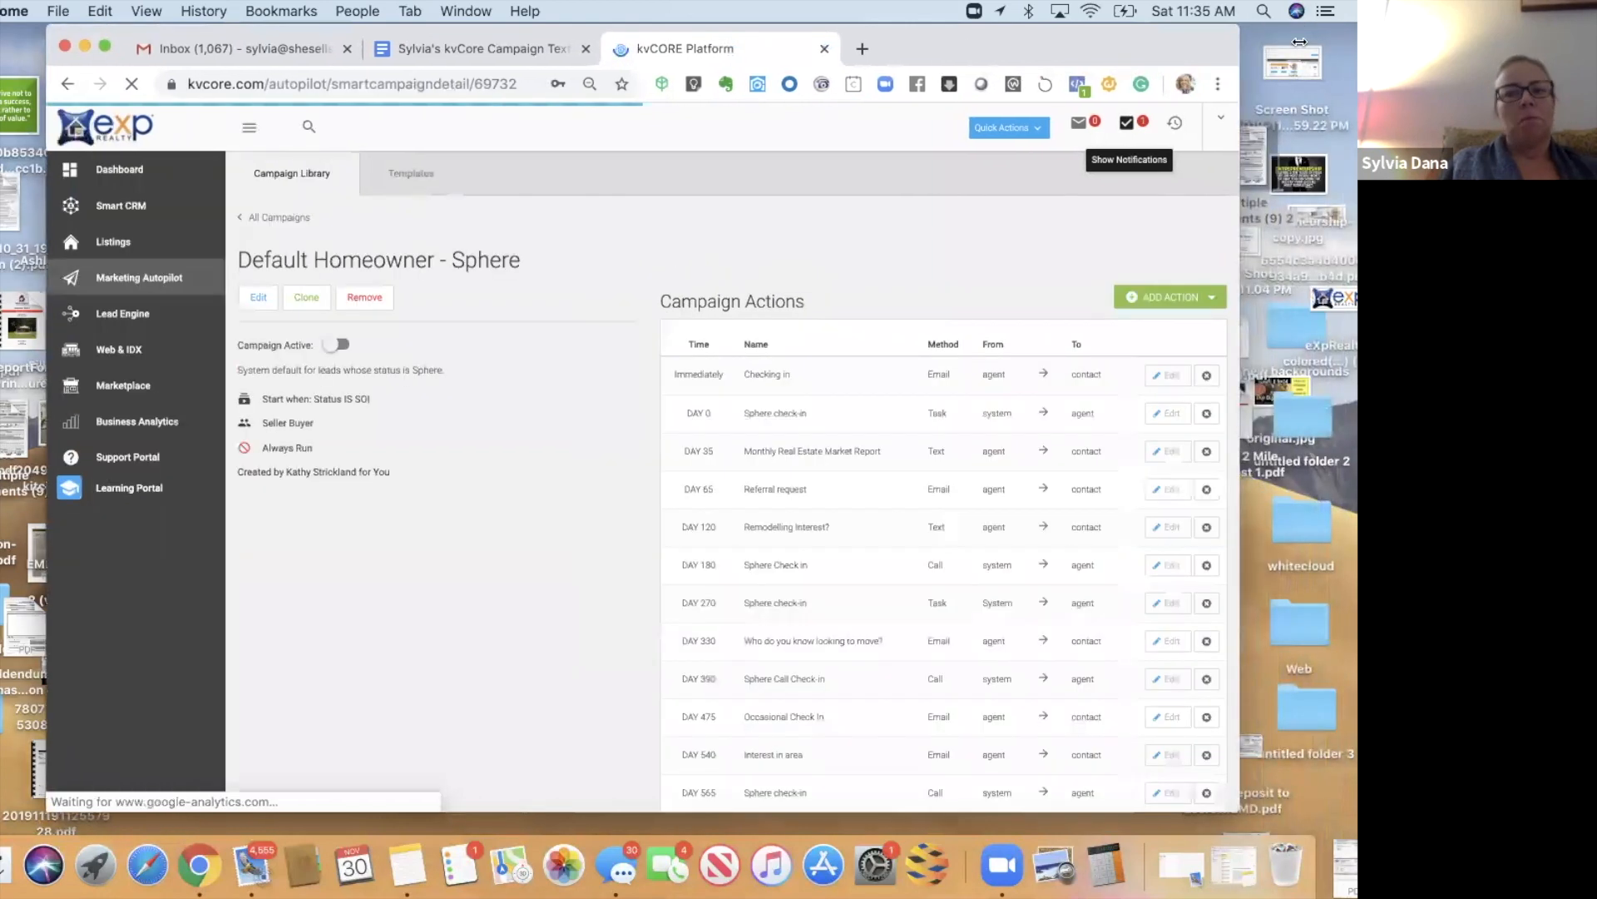
pyautogui.moveTo(1330, 44)
pyautogui.mouseDown()
pyautogui.moveTo(1348, 46)
pyautogui.moveTo(1304, 48)
pyautogui.mouseUp()
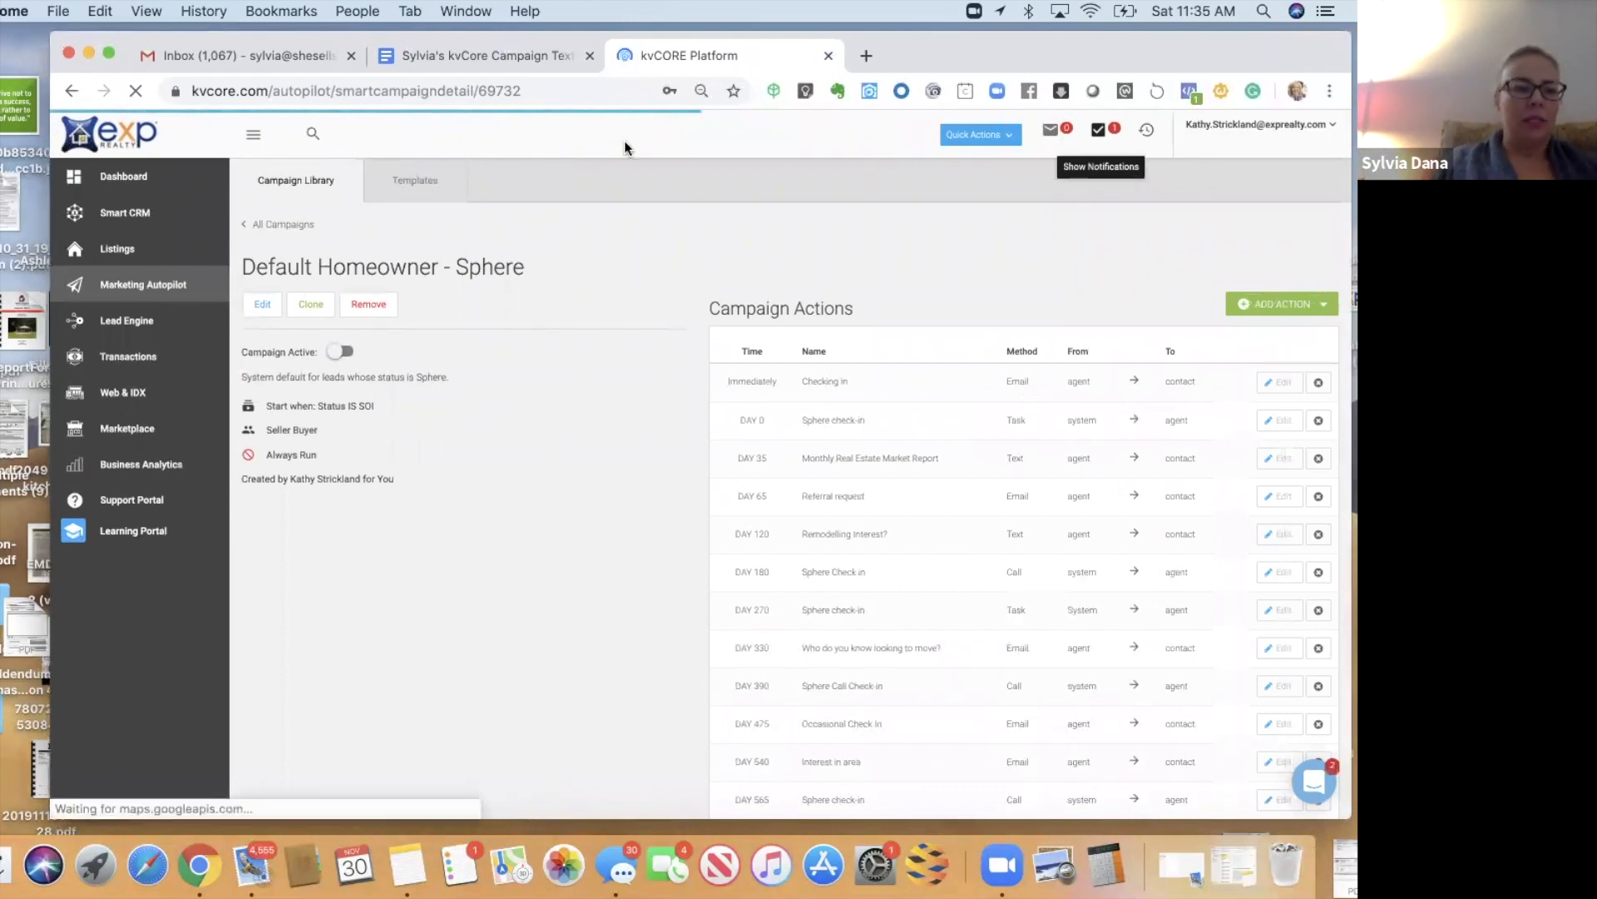
pyautogui.moveTo(50, 54); pyautogui.dragTo(150, 57)
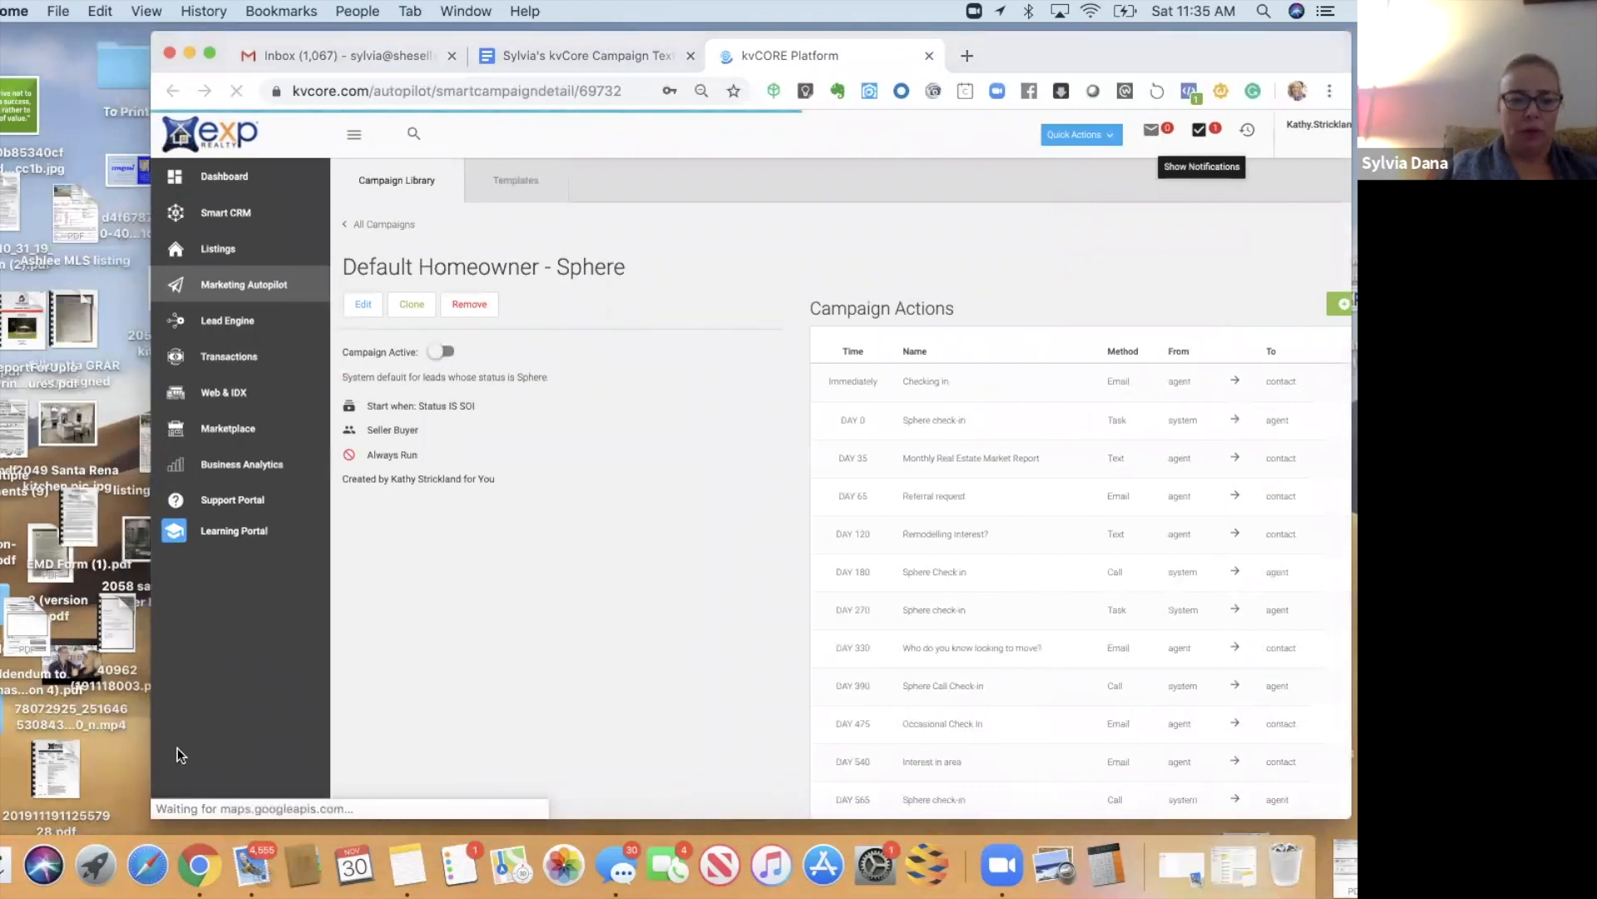
pyautogui.moveTo(151, 784); pyautogui.dragTo(0, 785)
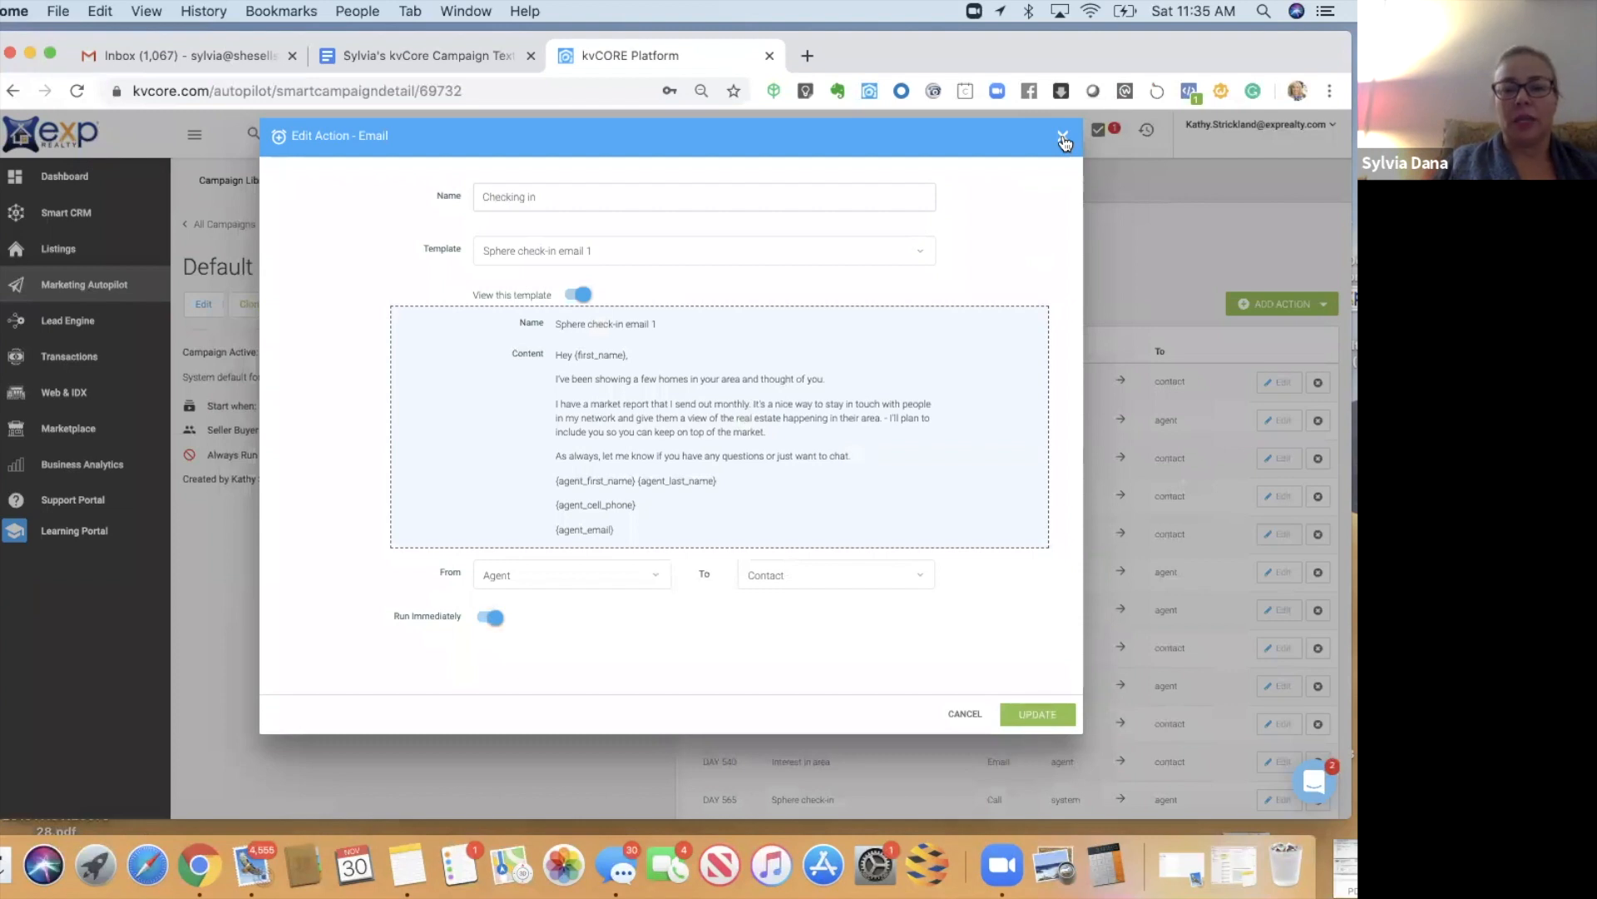
# - Remove the Checking in email and the DAY 0 Sphere check-in task from the schedule
pyautogui.click(1064, 138)
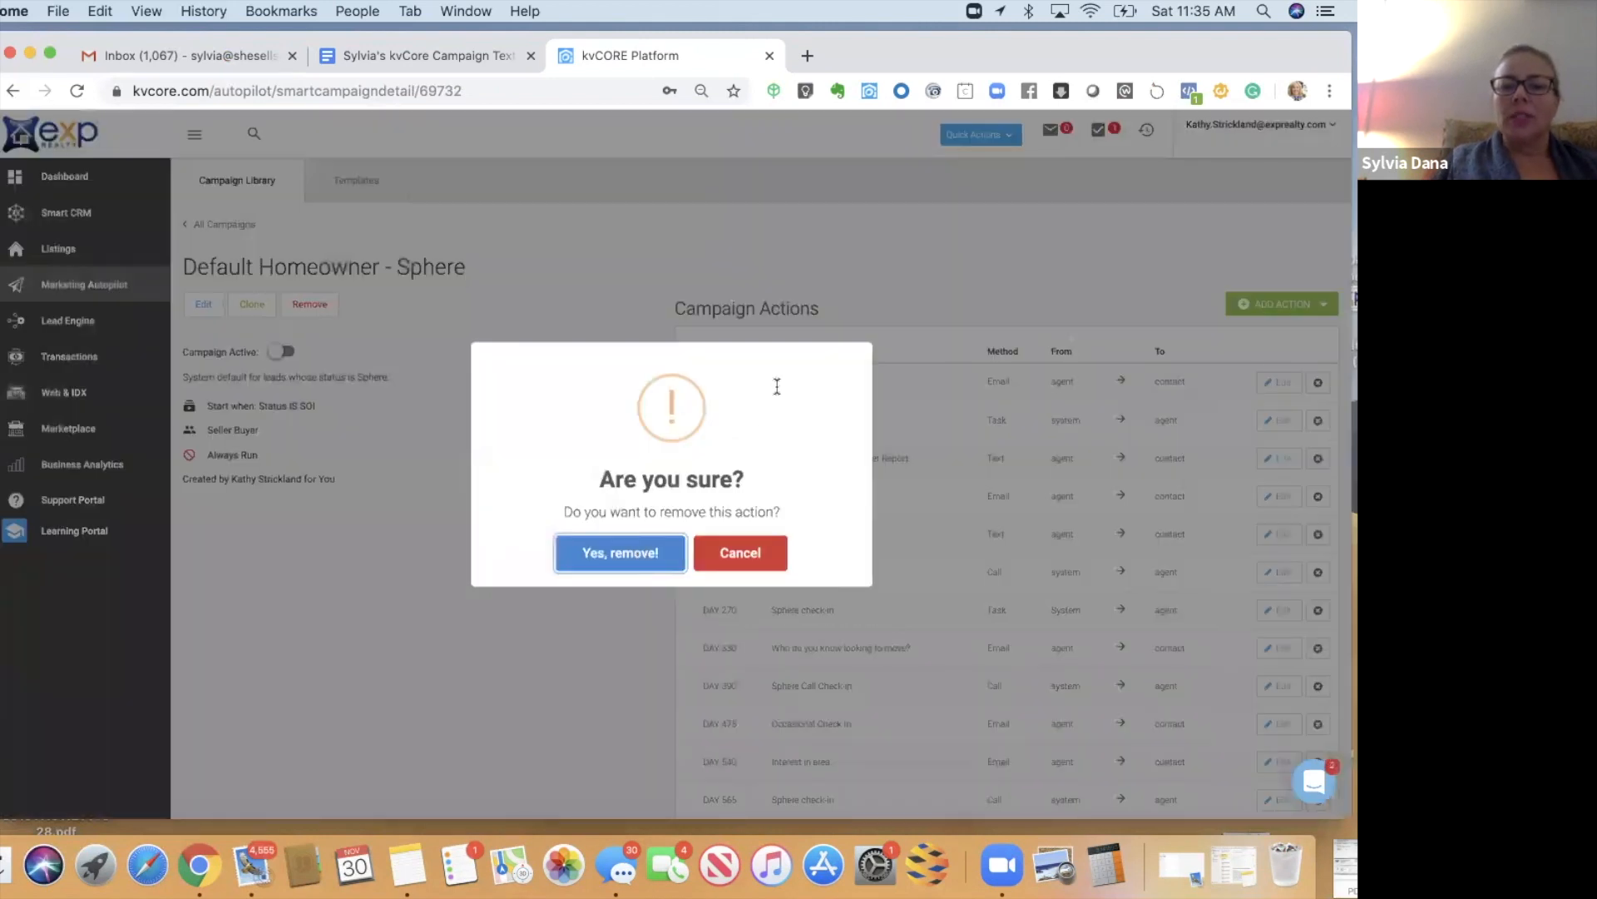
pyautogui.press('Return')
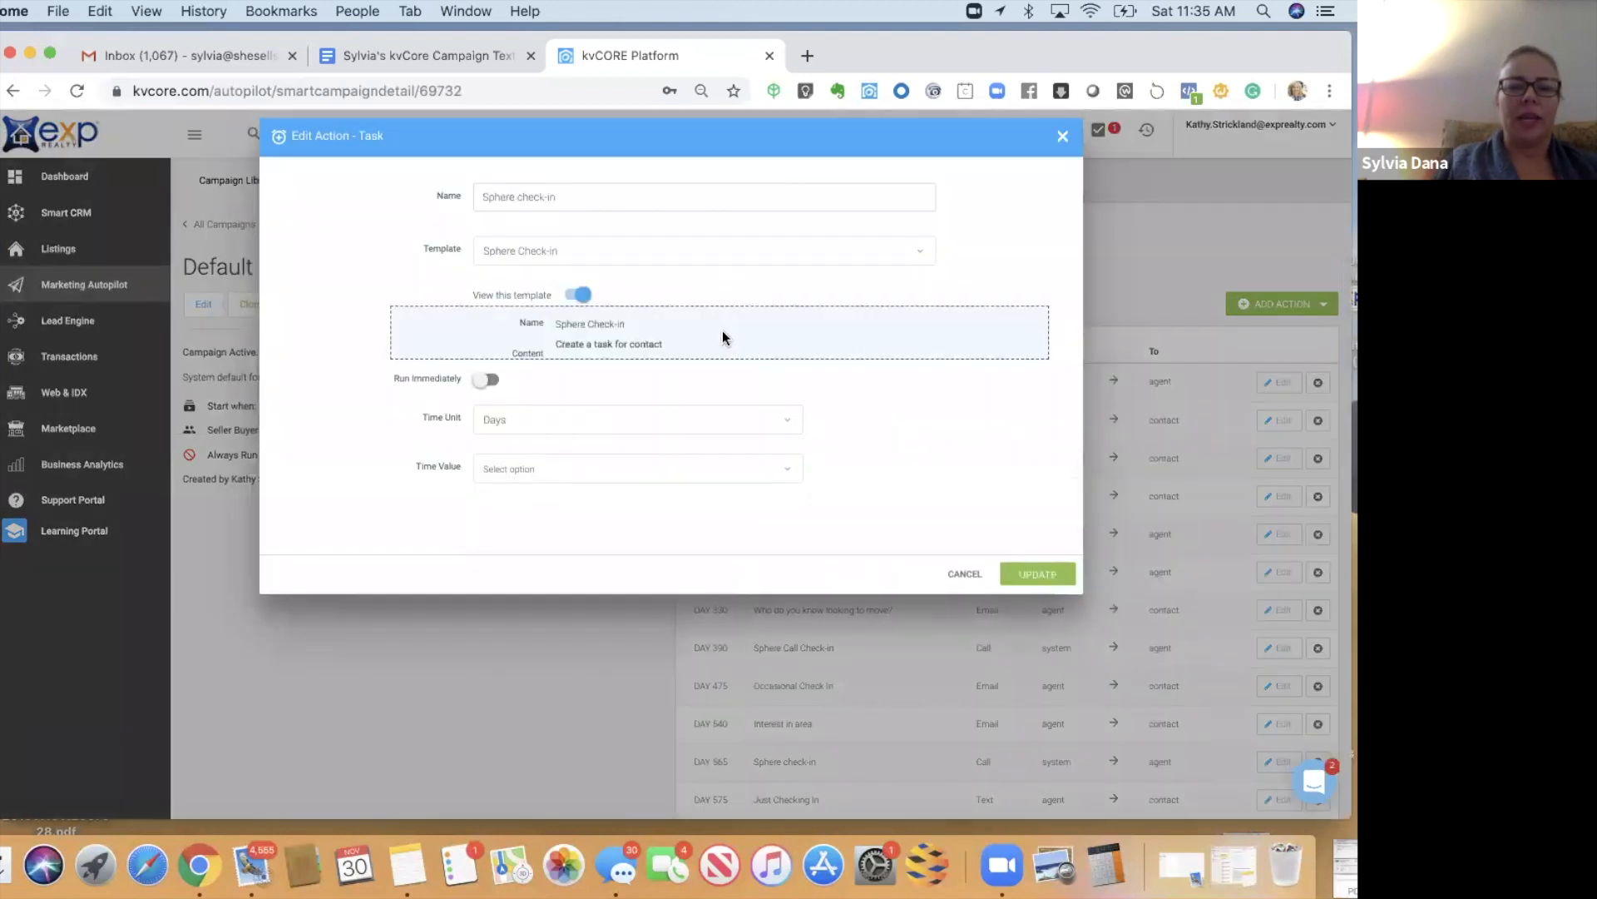
pyautogui.click(1060, 138)
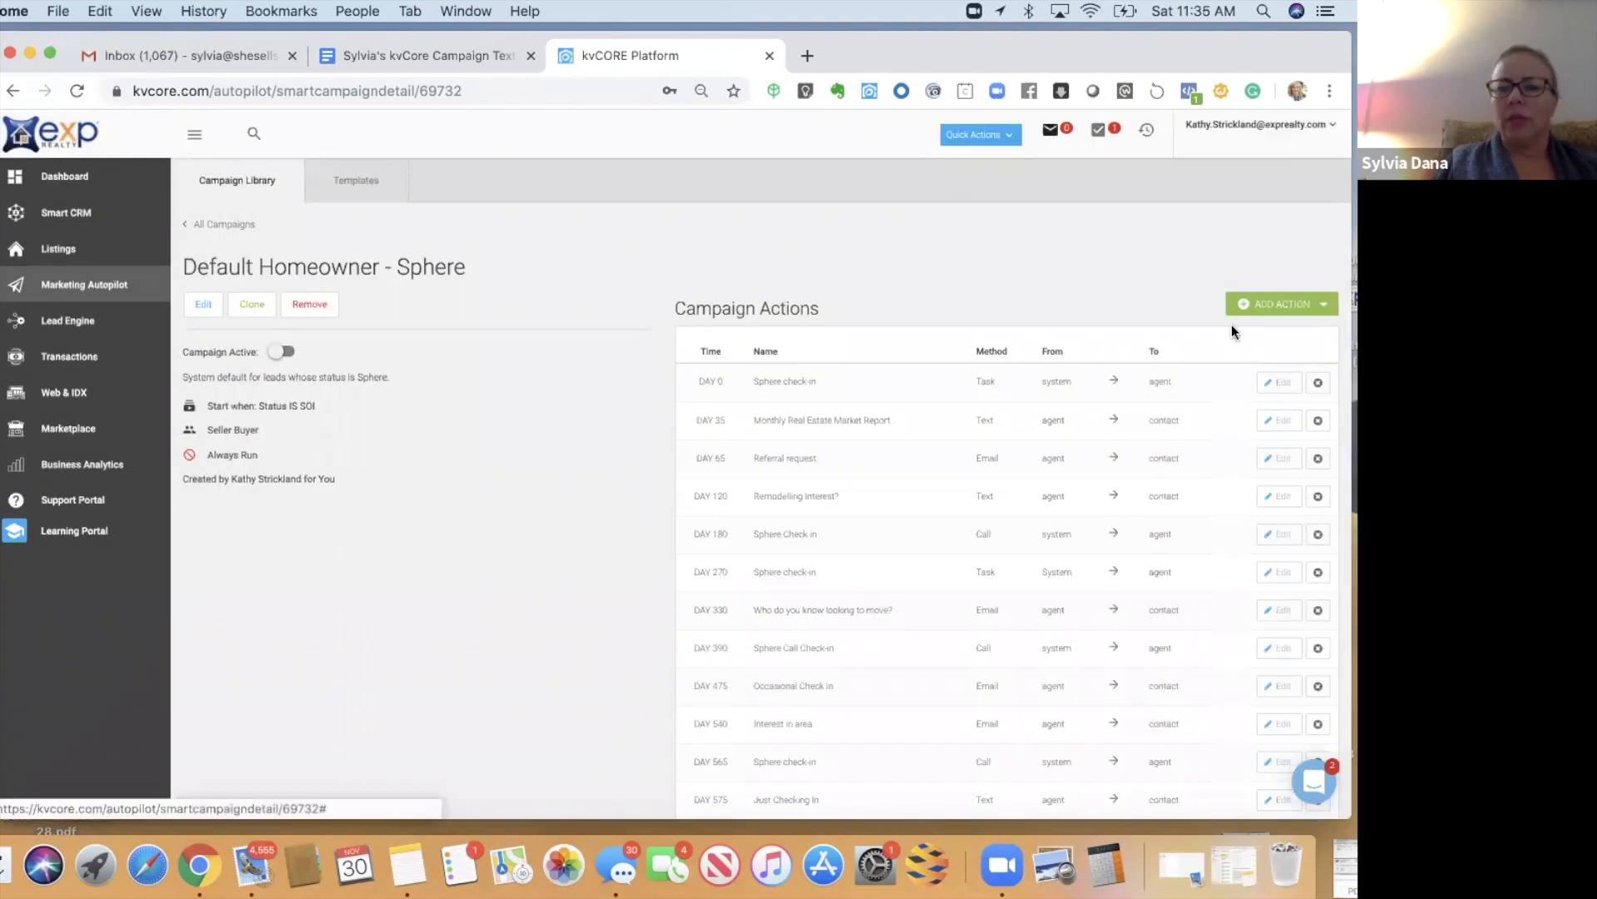
pyautogui.click(1318, 382)
pyautogui.press('Return')
# - Inspect the market report text action's template, then review the remaining Day 35–630 schedule
pyautogui.click(1279, 382)
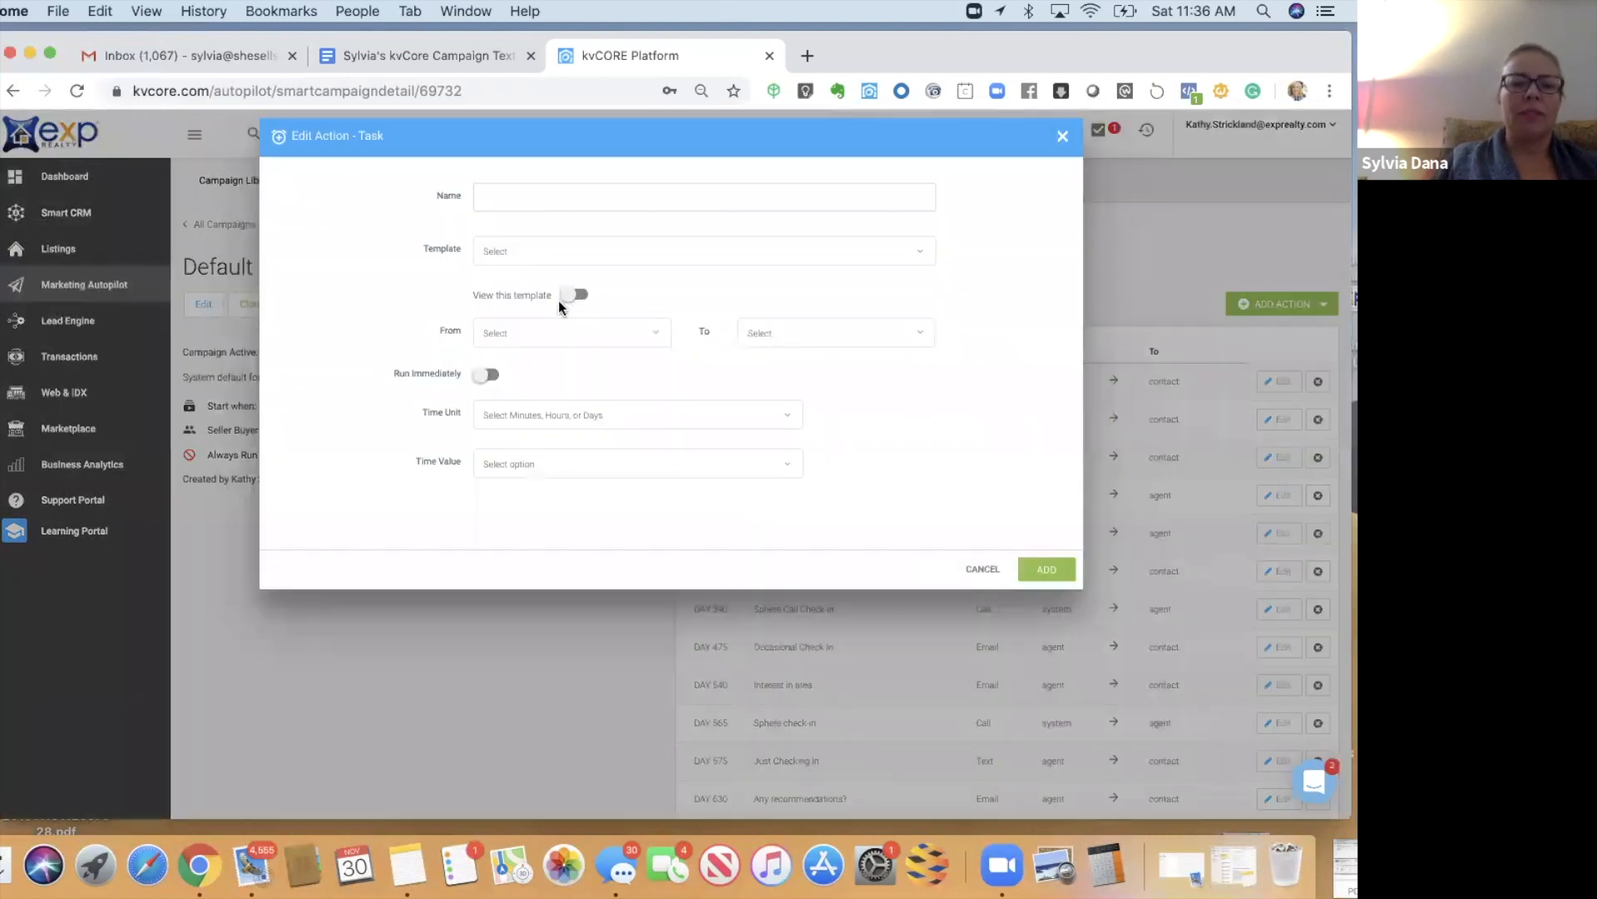
pyautogui.click(571, 296)
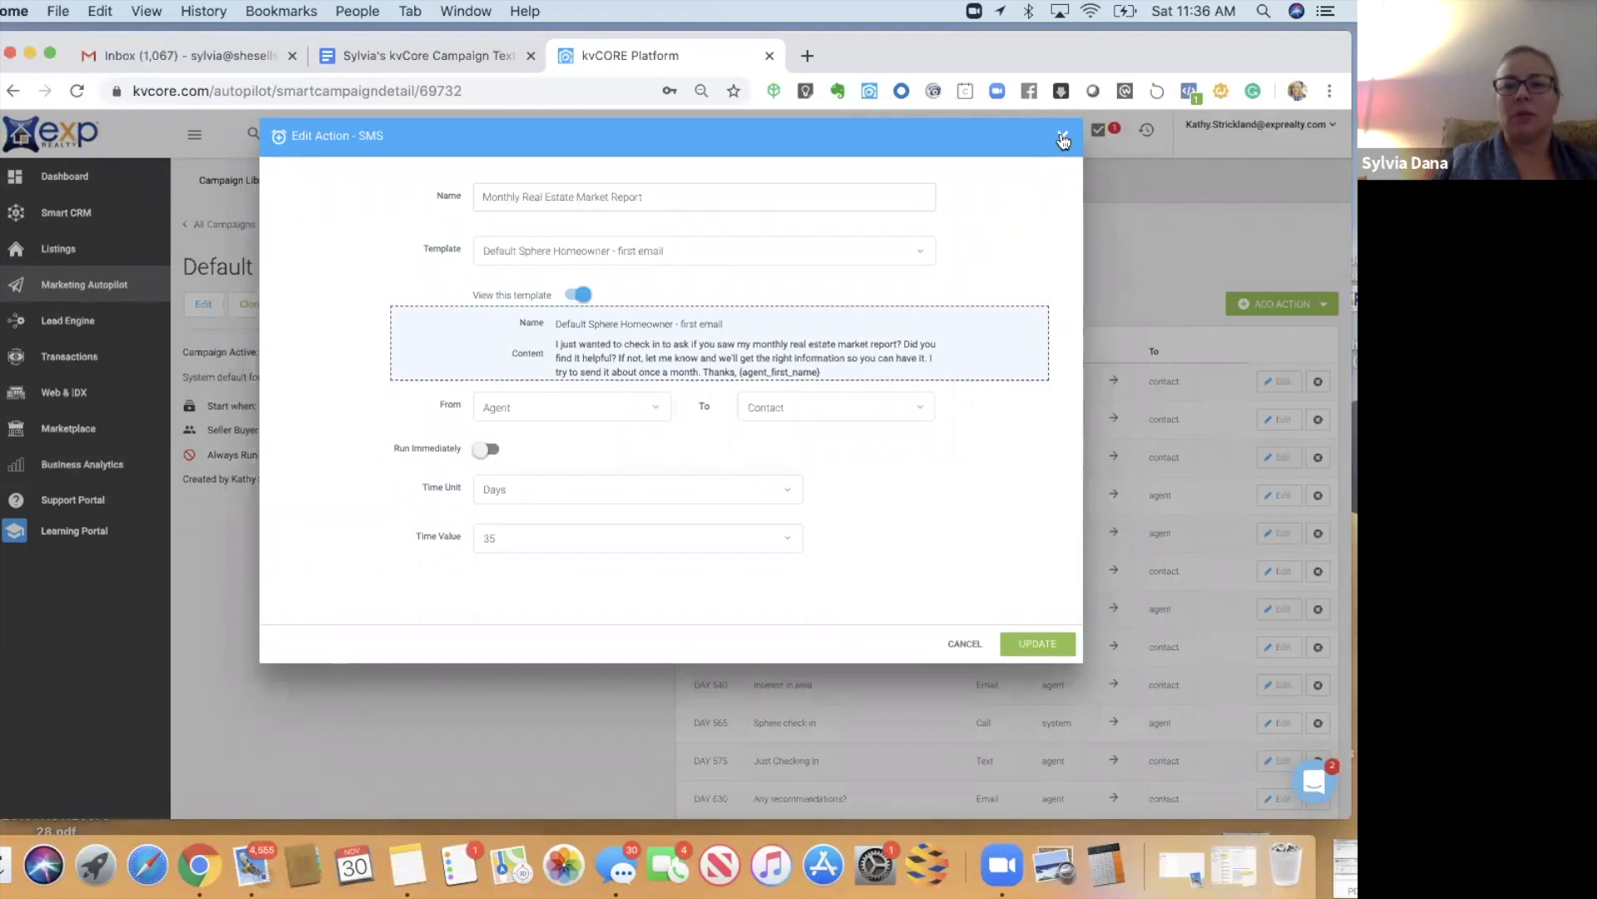
pyautogui.click(1063, 138)
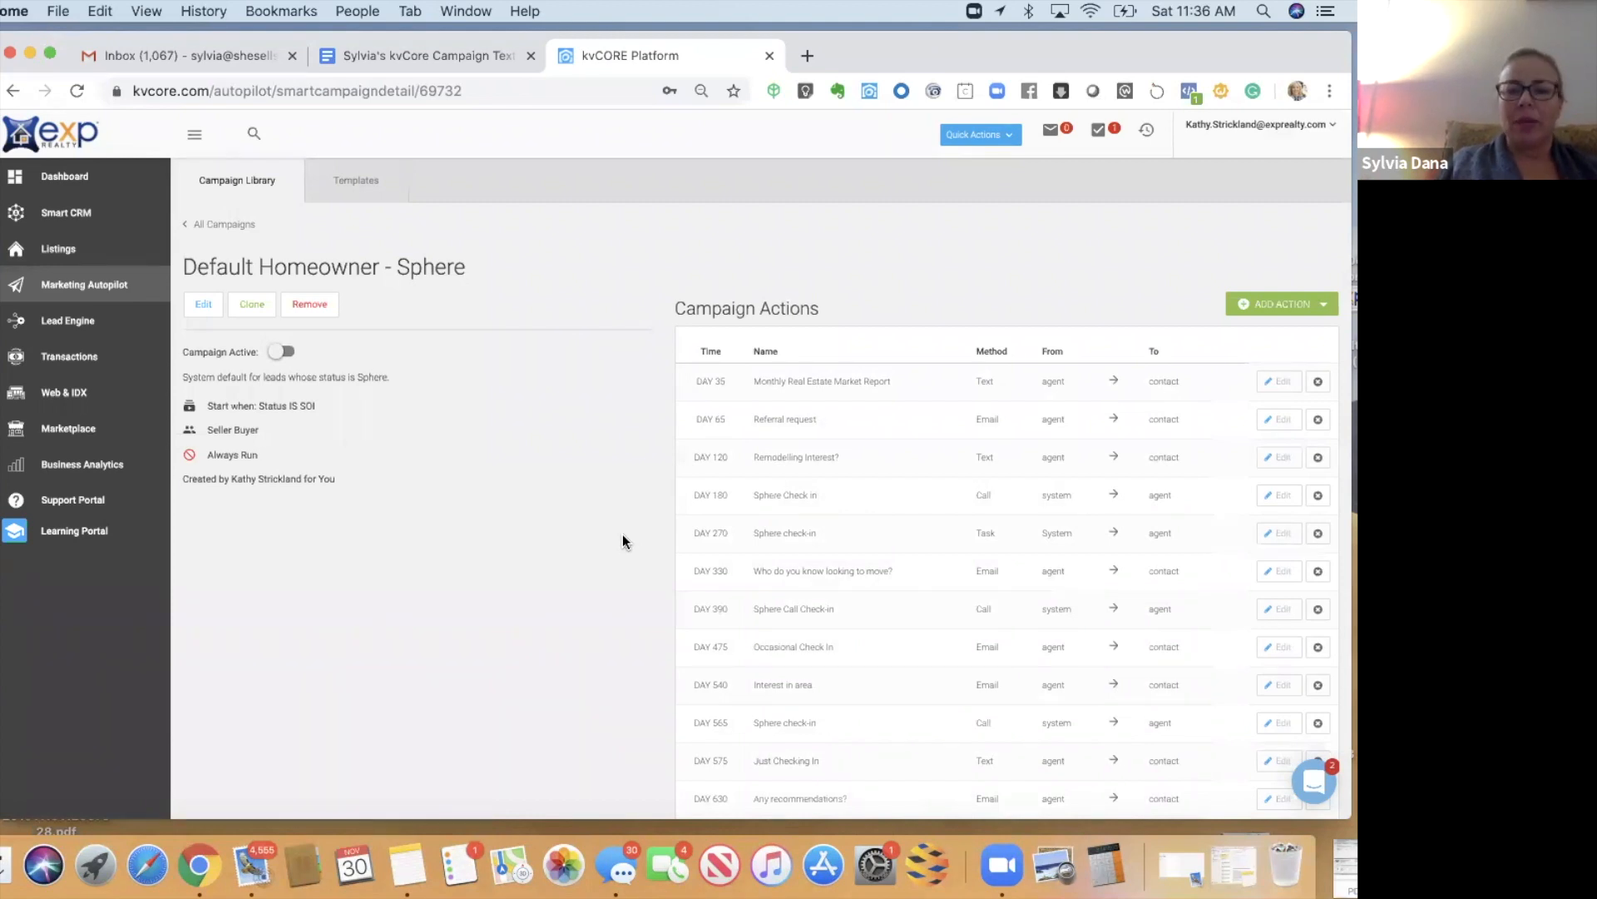
pyautogui.scroll(-3, 622, 541)
pyautogui.scroll(4, 622, 541)
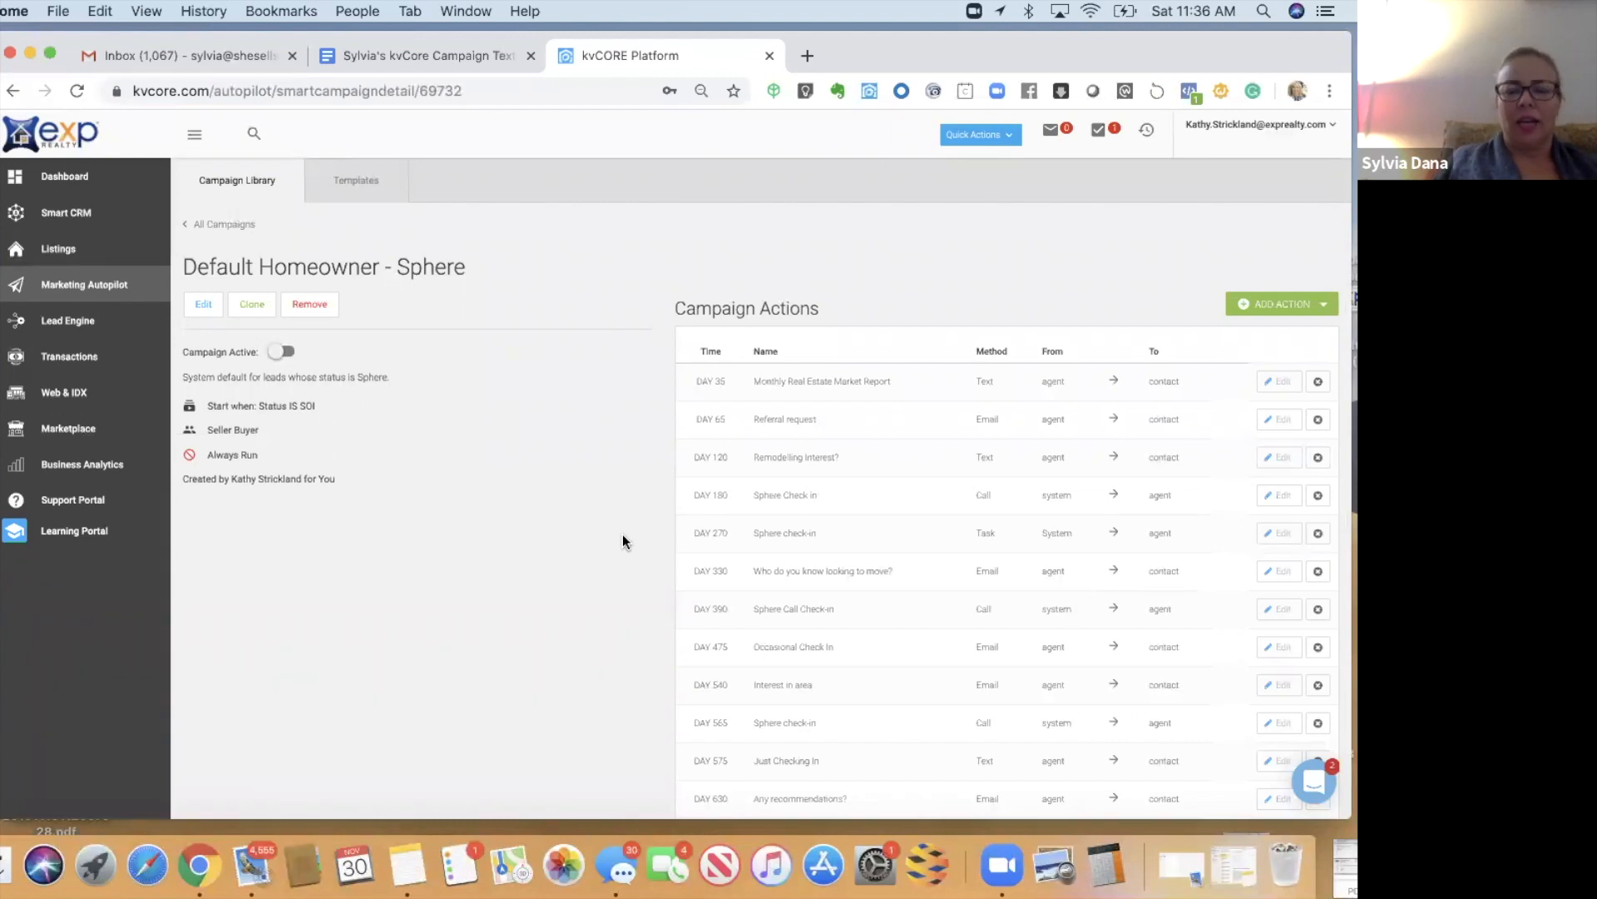
pyautogui.scroll(-3, 623, 541)
pyautogui.scroll(3, 623, 541)
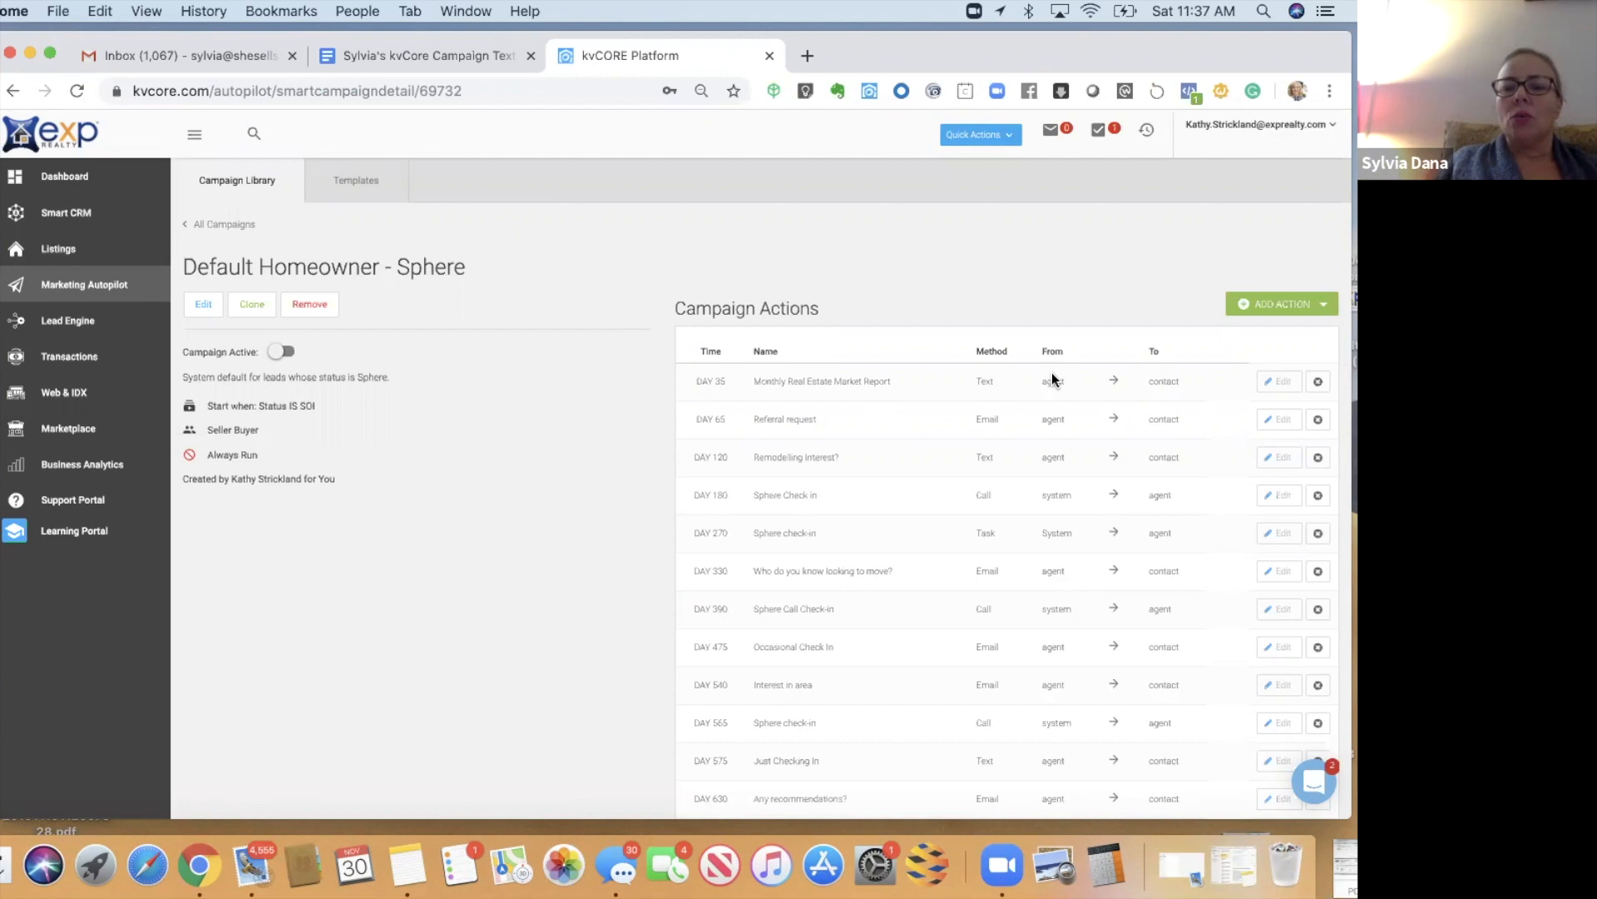
# - Start a new email action from the Sphere Intro Email template, named 'Sphere Intro Email'
pyautogui.click(1265, 306)
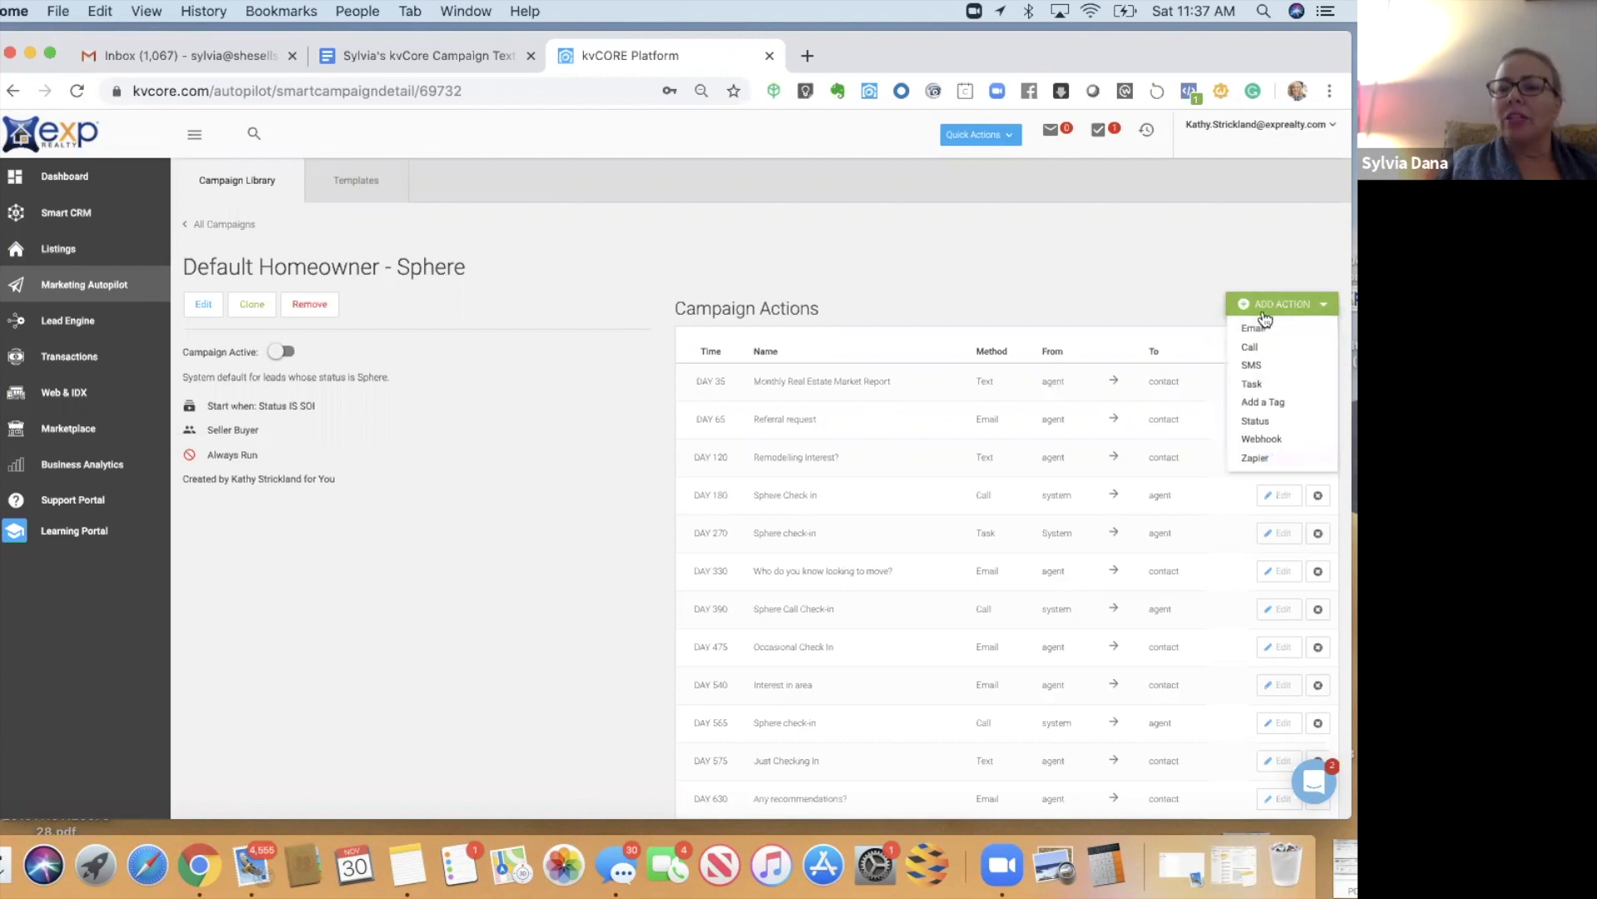
pyautogui.click(1254, 328)
pyautogui.click(549, 251)
pyautogui.write('sphere')
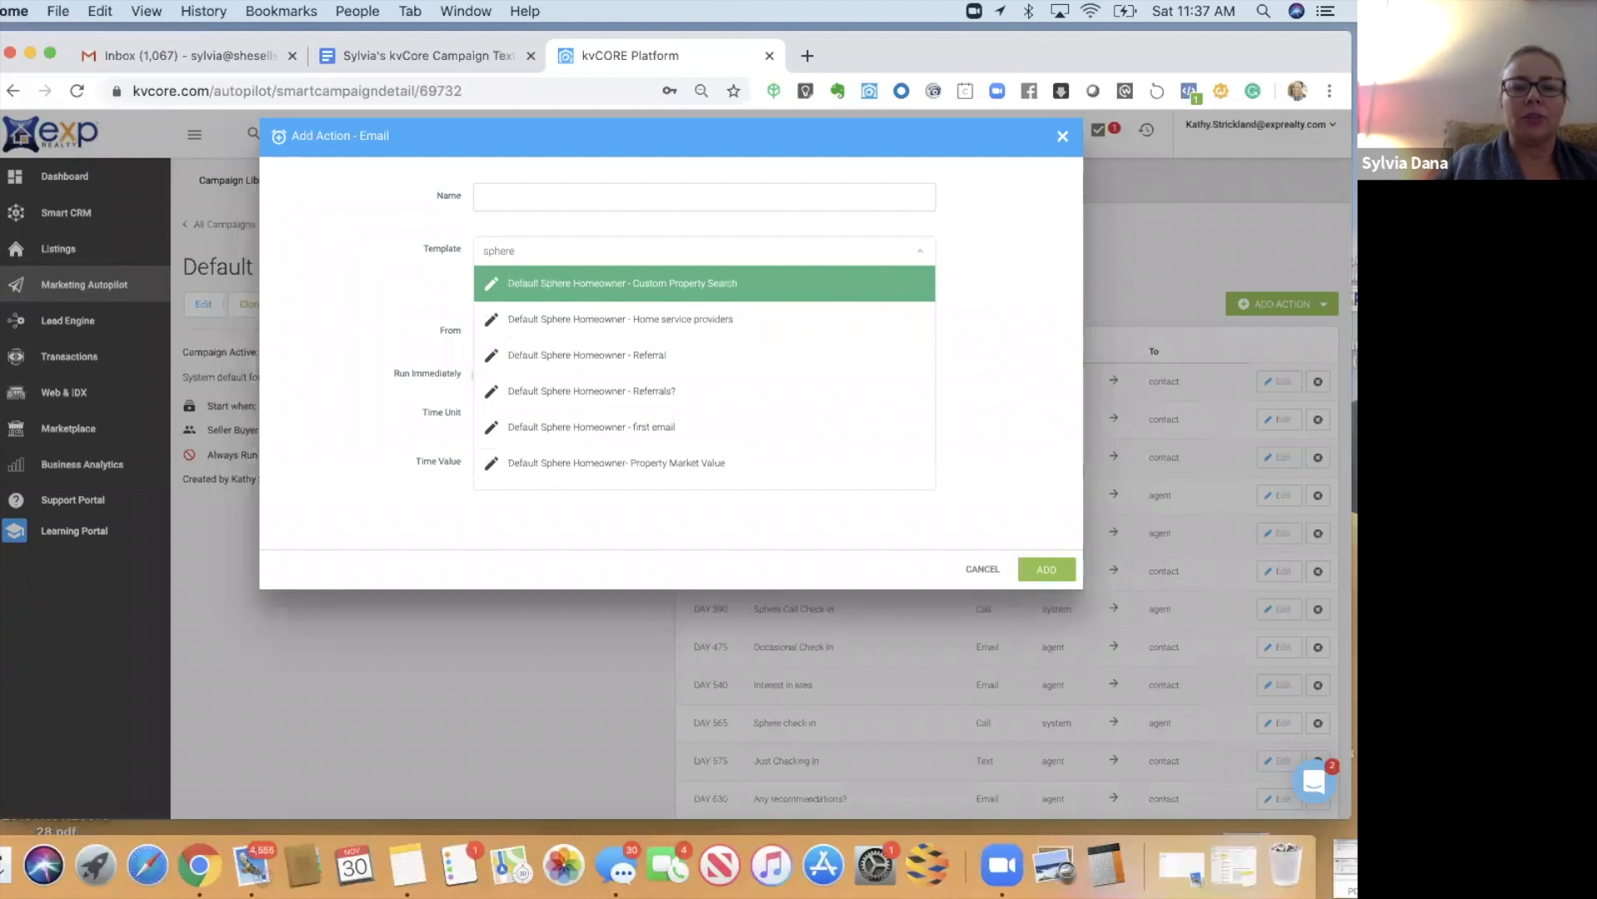
pyautogui.write(' int')
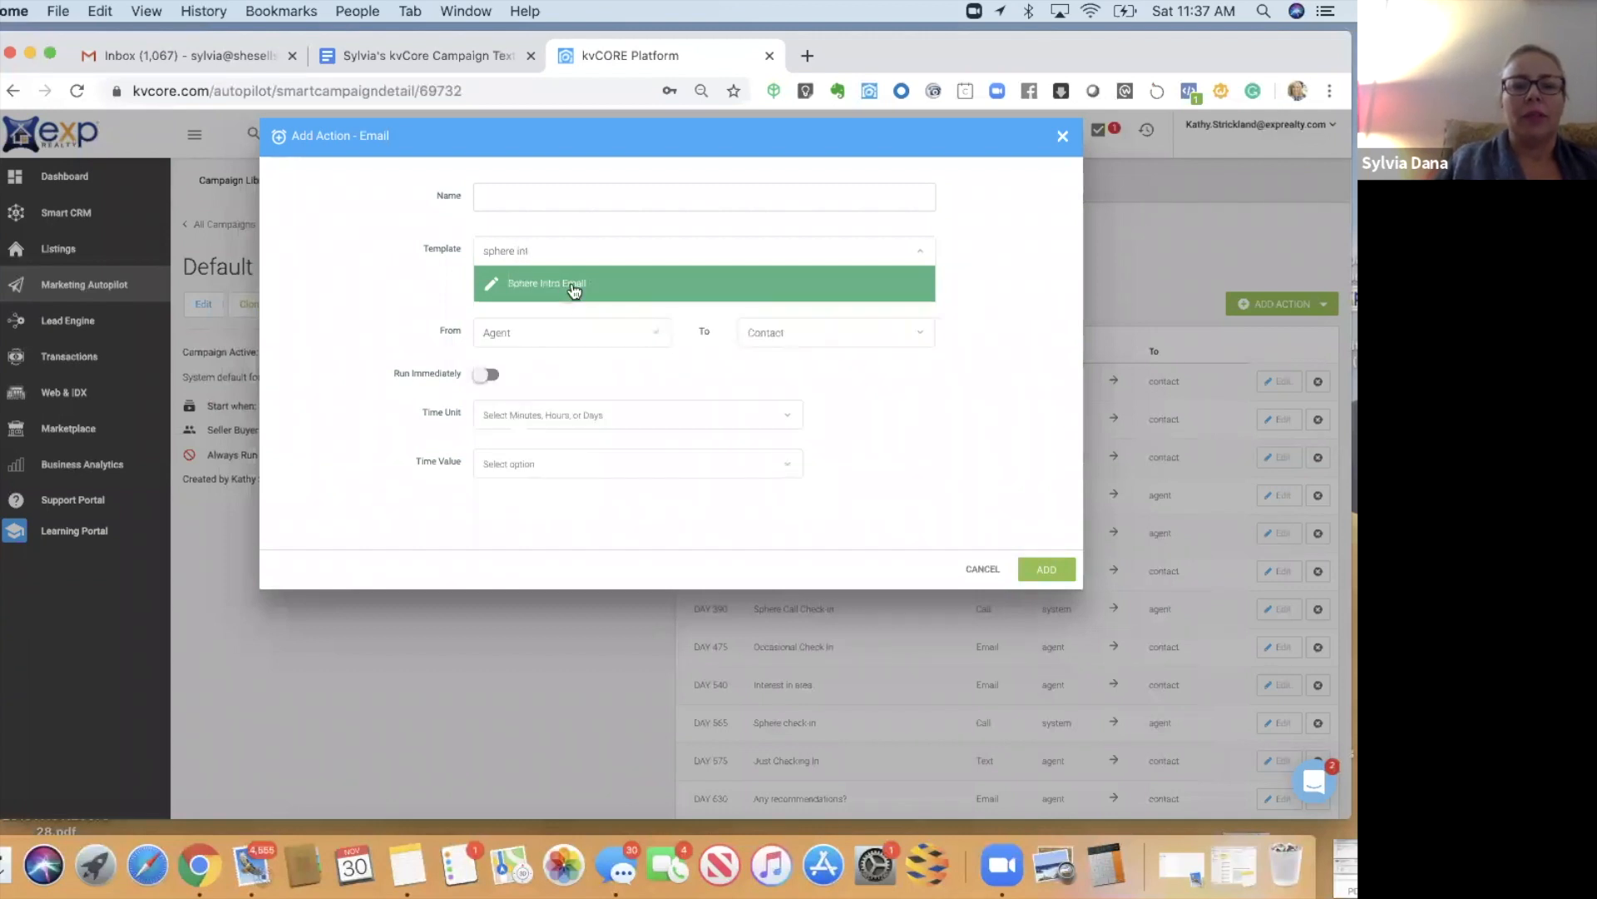
pyautogui.click(574, 286)
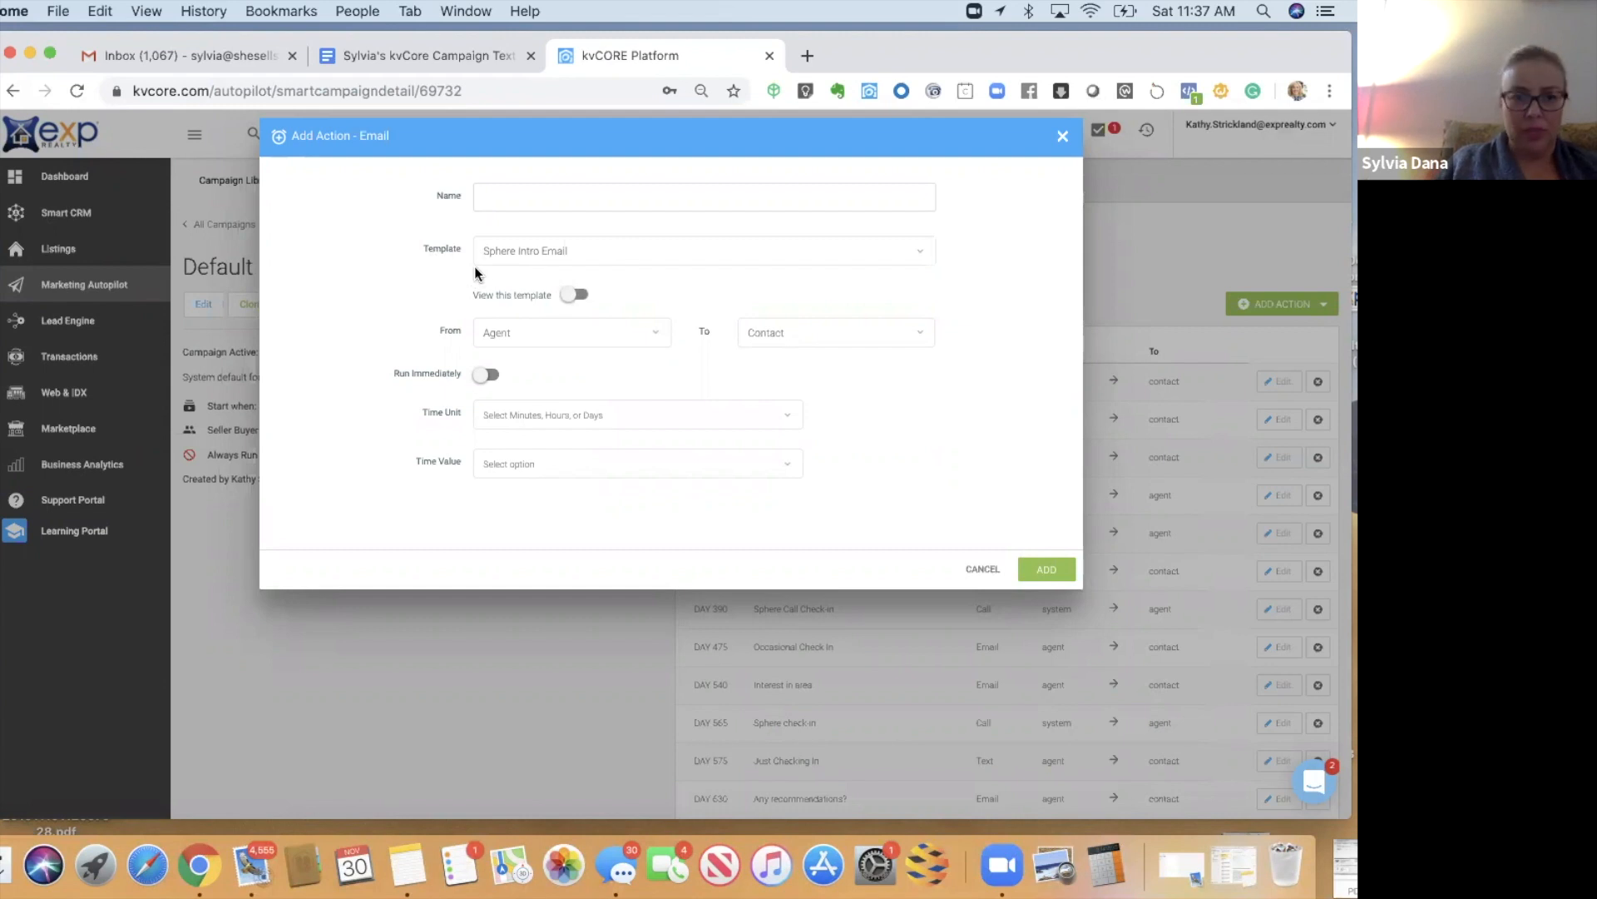
pyautogui.click(499, 197)
pyautogui.write('Sphere Intro Email')
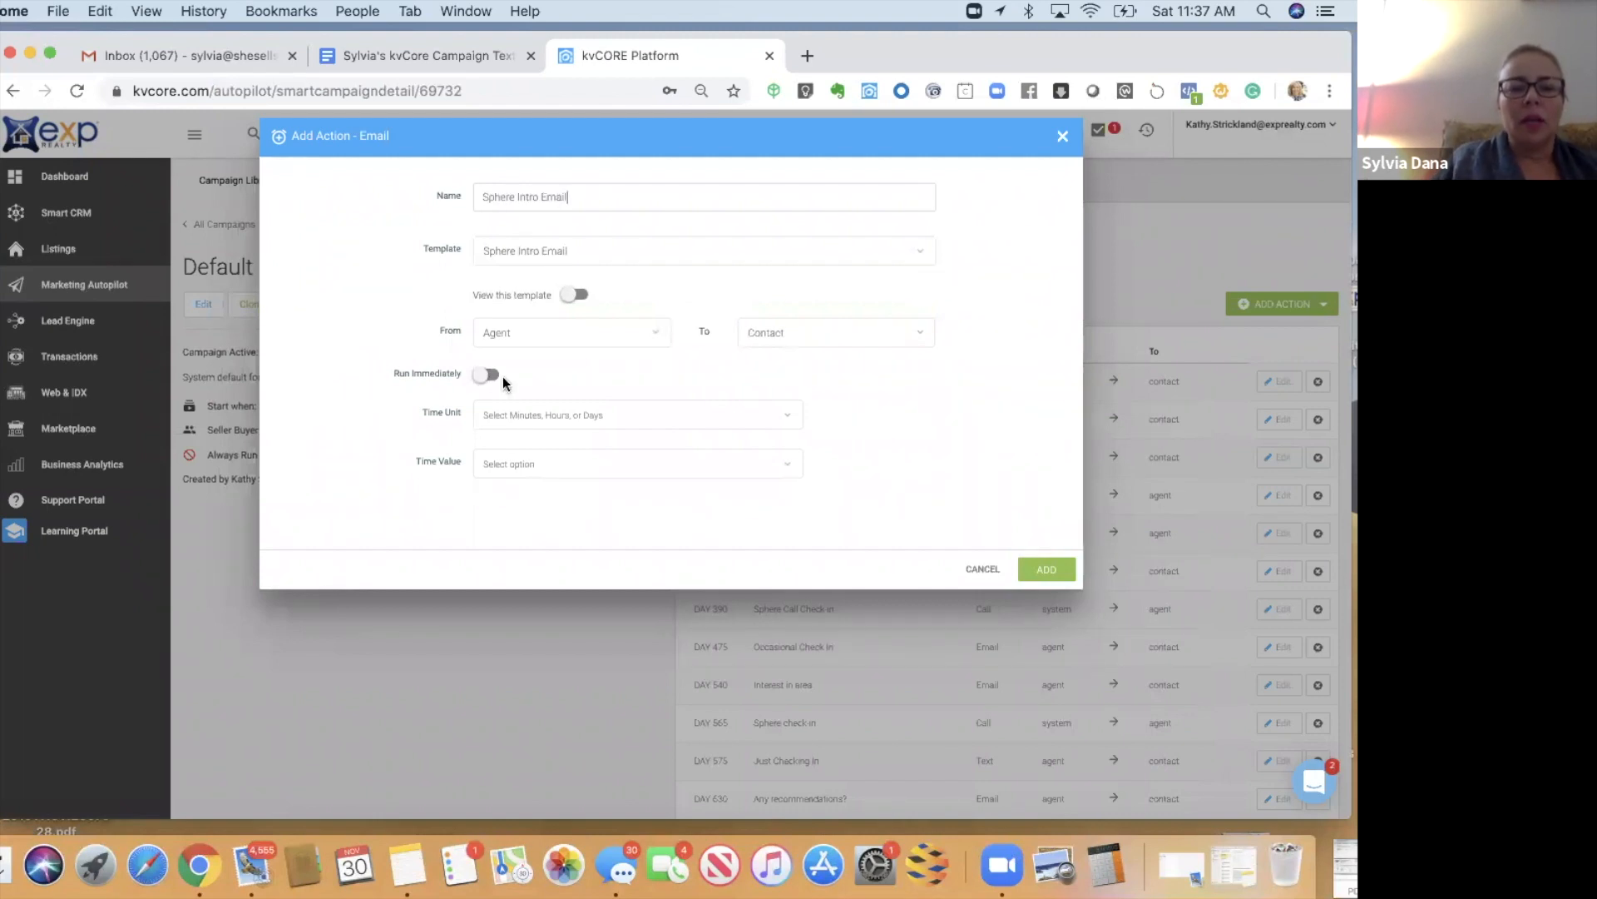
# - Schedule the email for 1 day and add it to the campaign
pyautogui.click(492, 415)
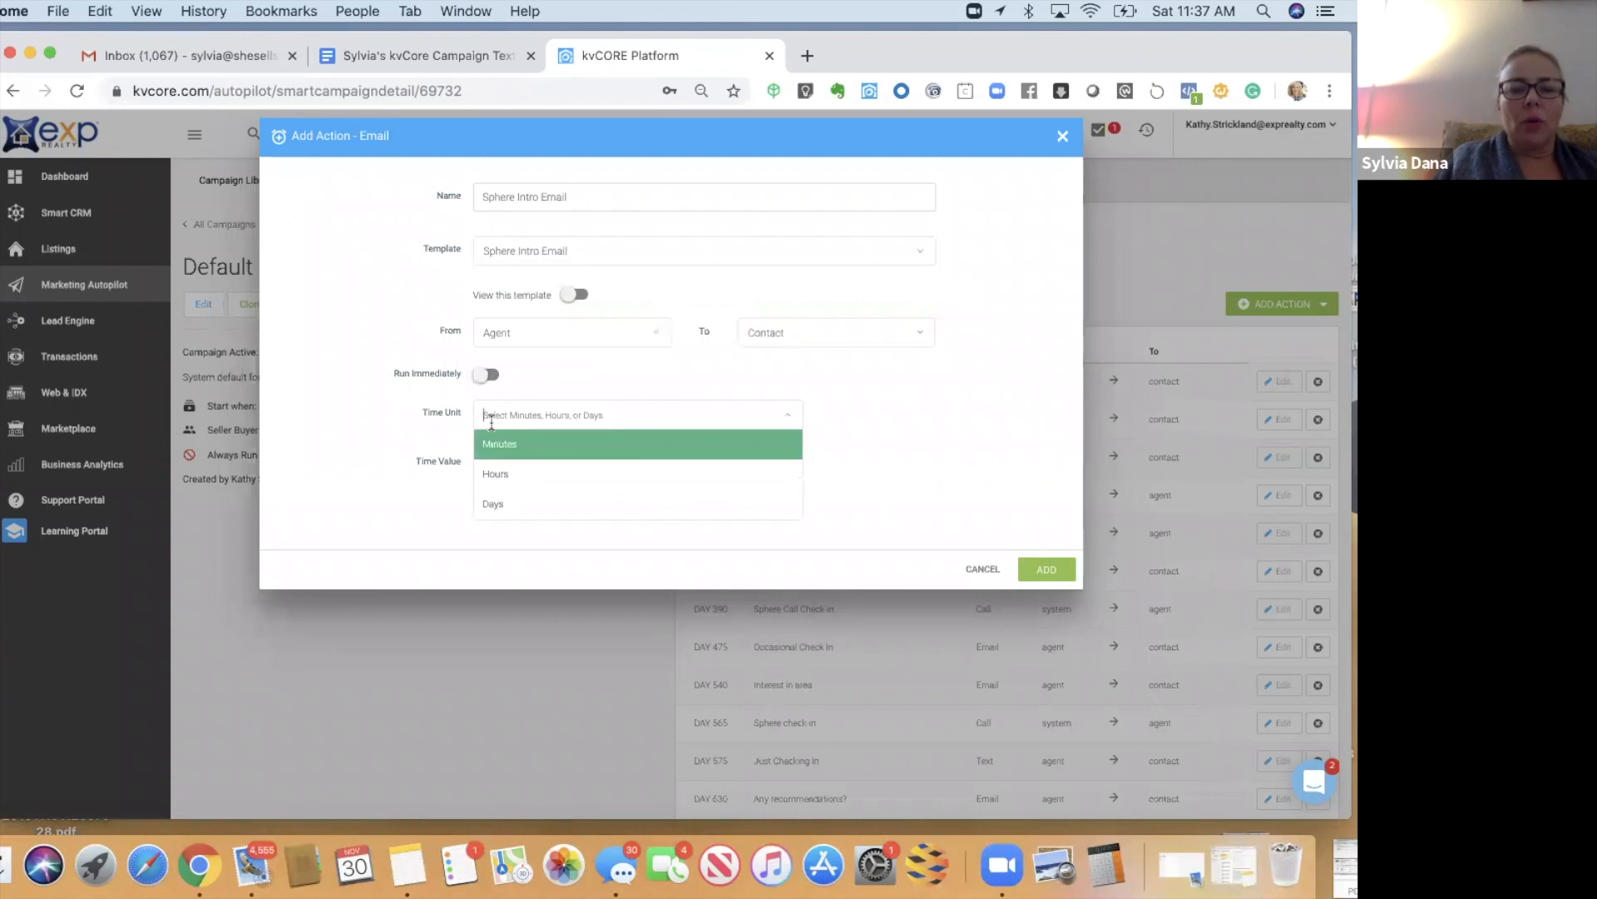
pyautogui.click(491, 505)
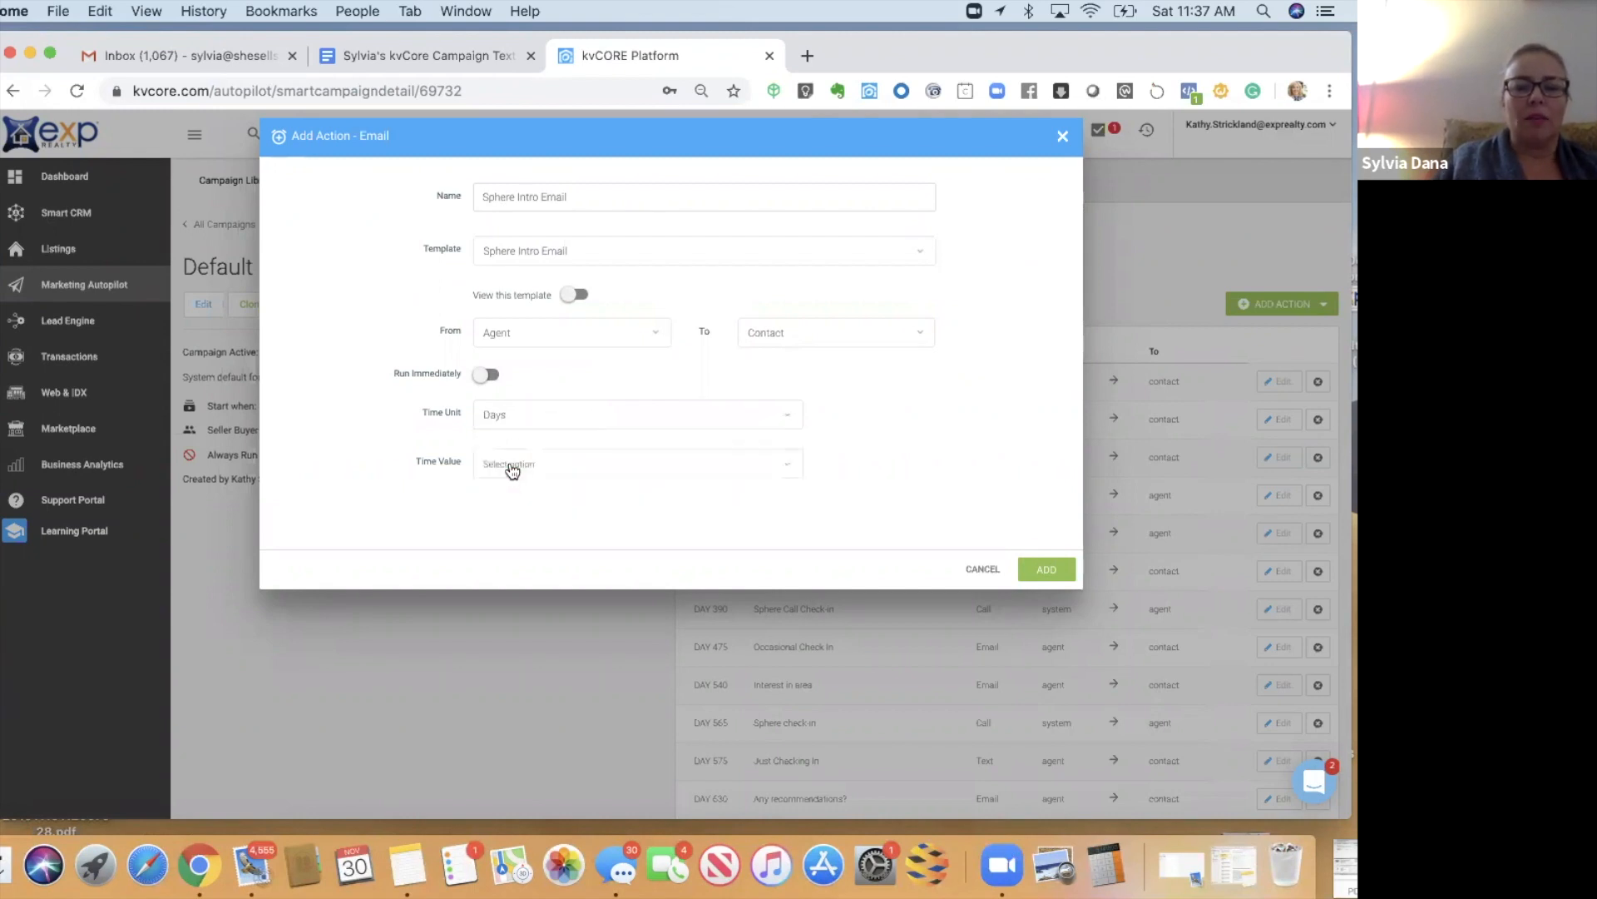
pyautogui.click(511, 415)
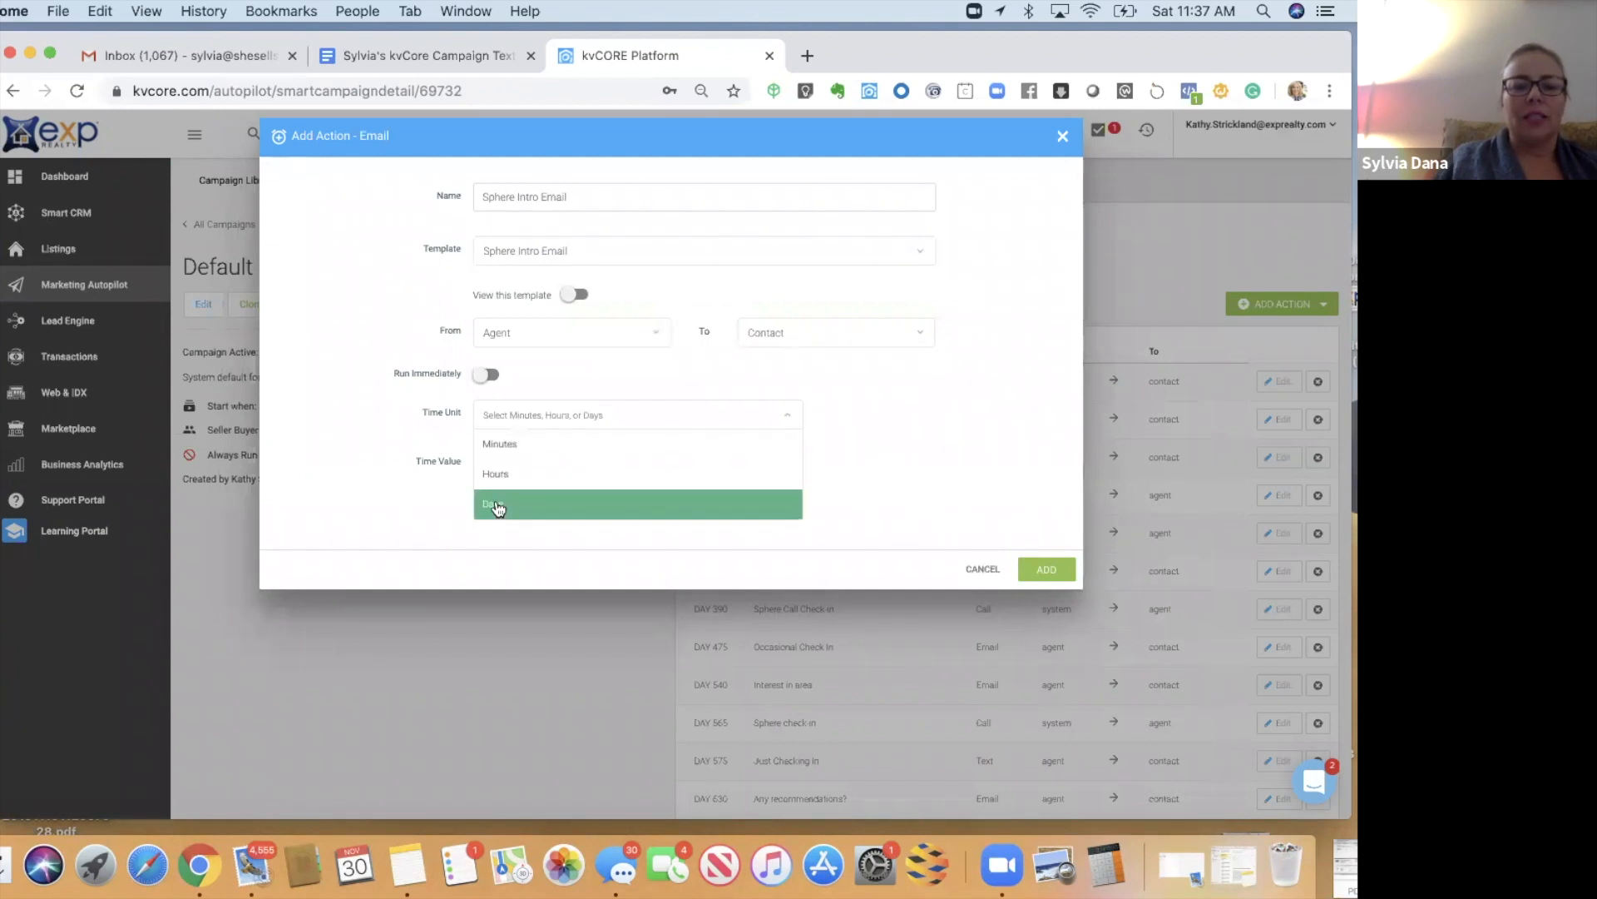
pyautogui.click(497, 505)
pyautogui.click(490, 465)
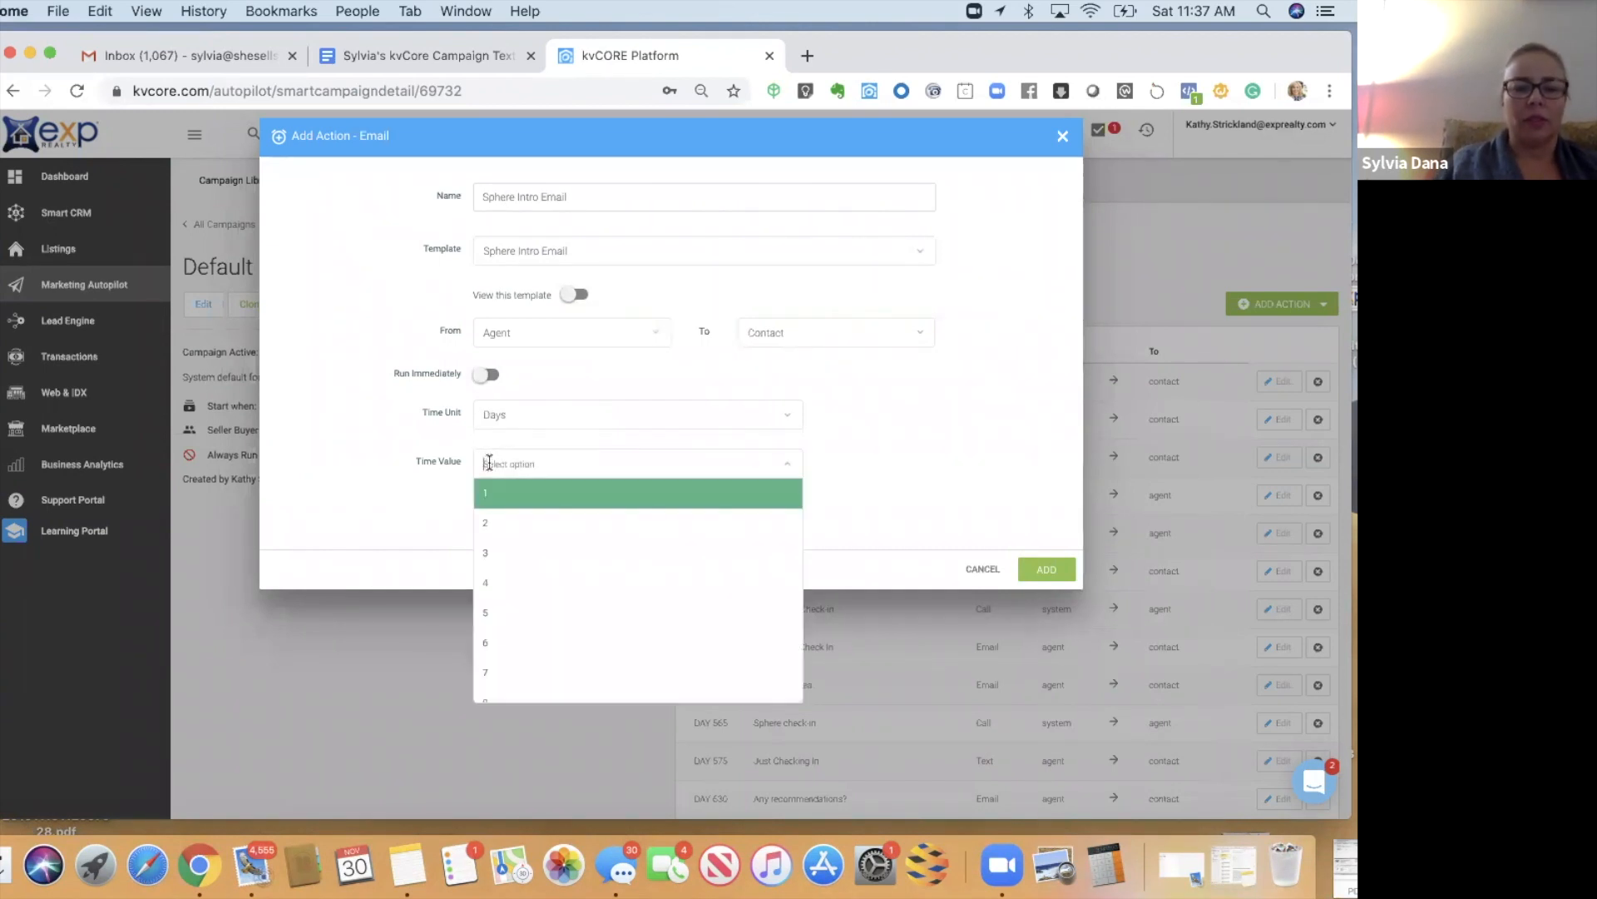
pyautogui.click(488, 496)
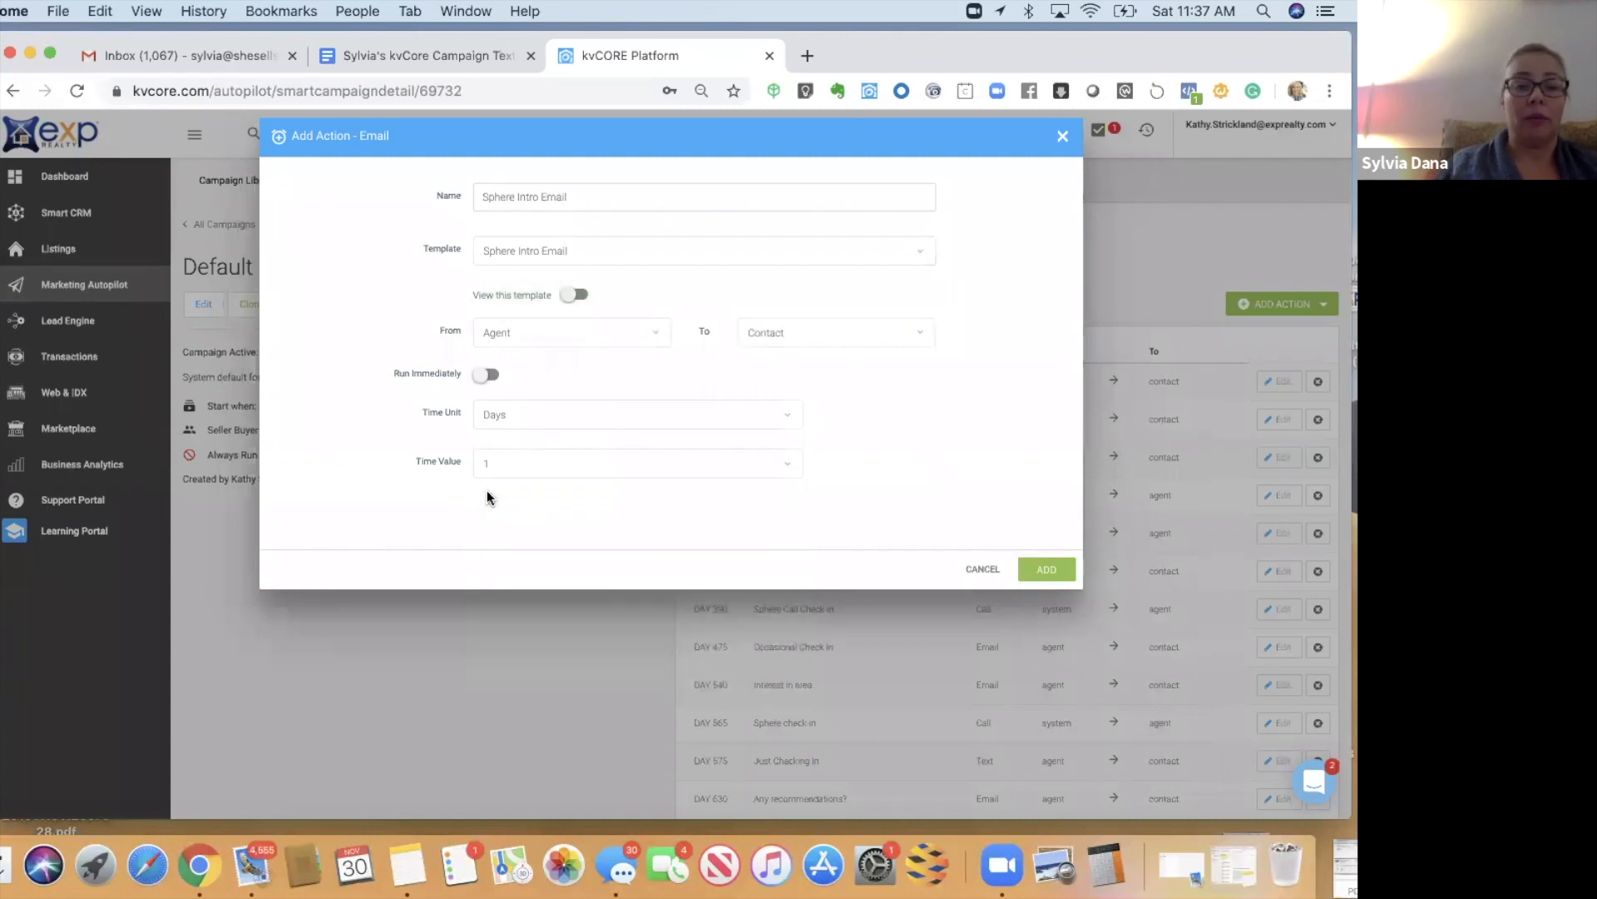
pyautogui.click(1050, 571)
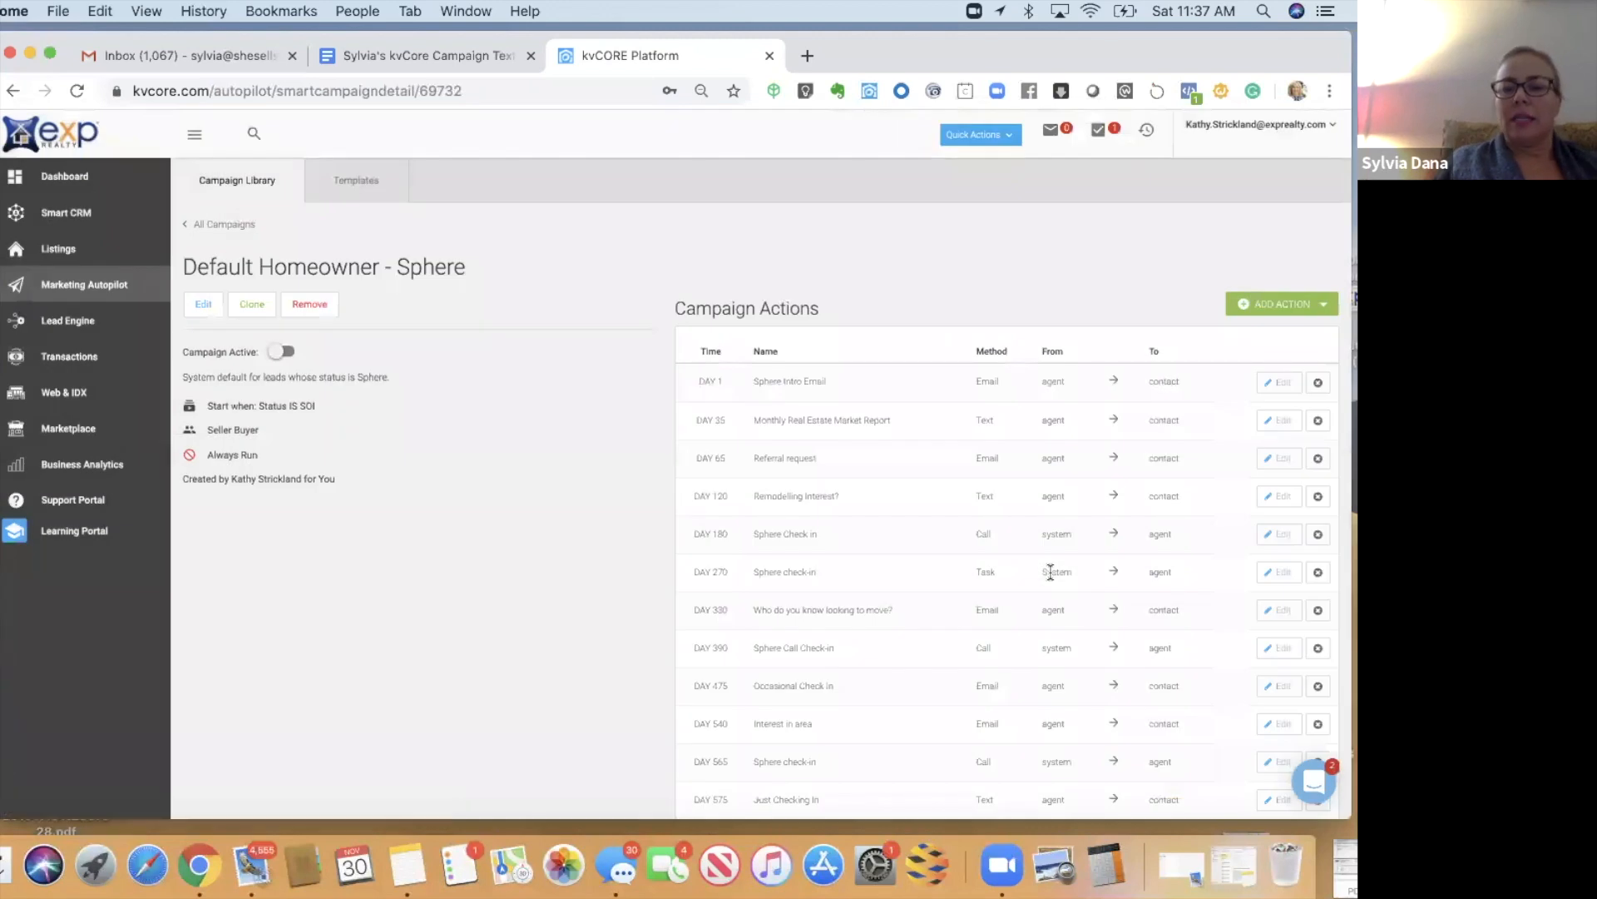
pyautogui.click(1281, 385)
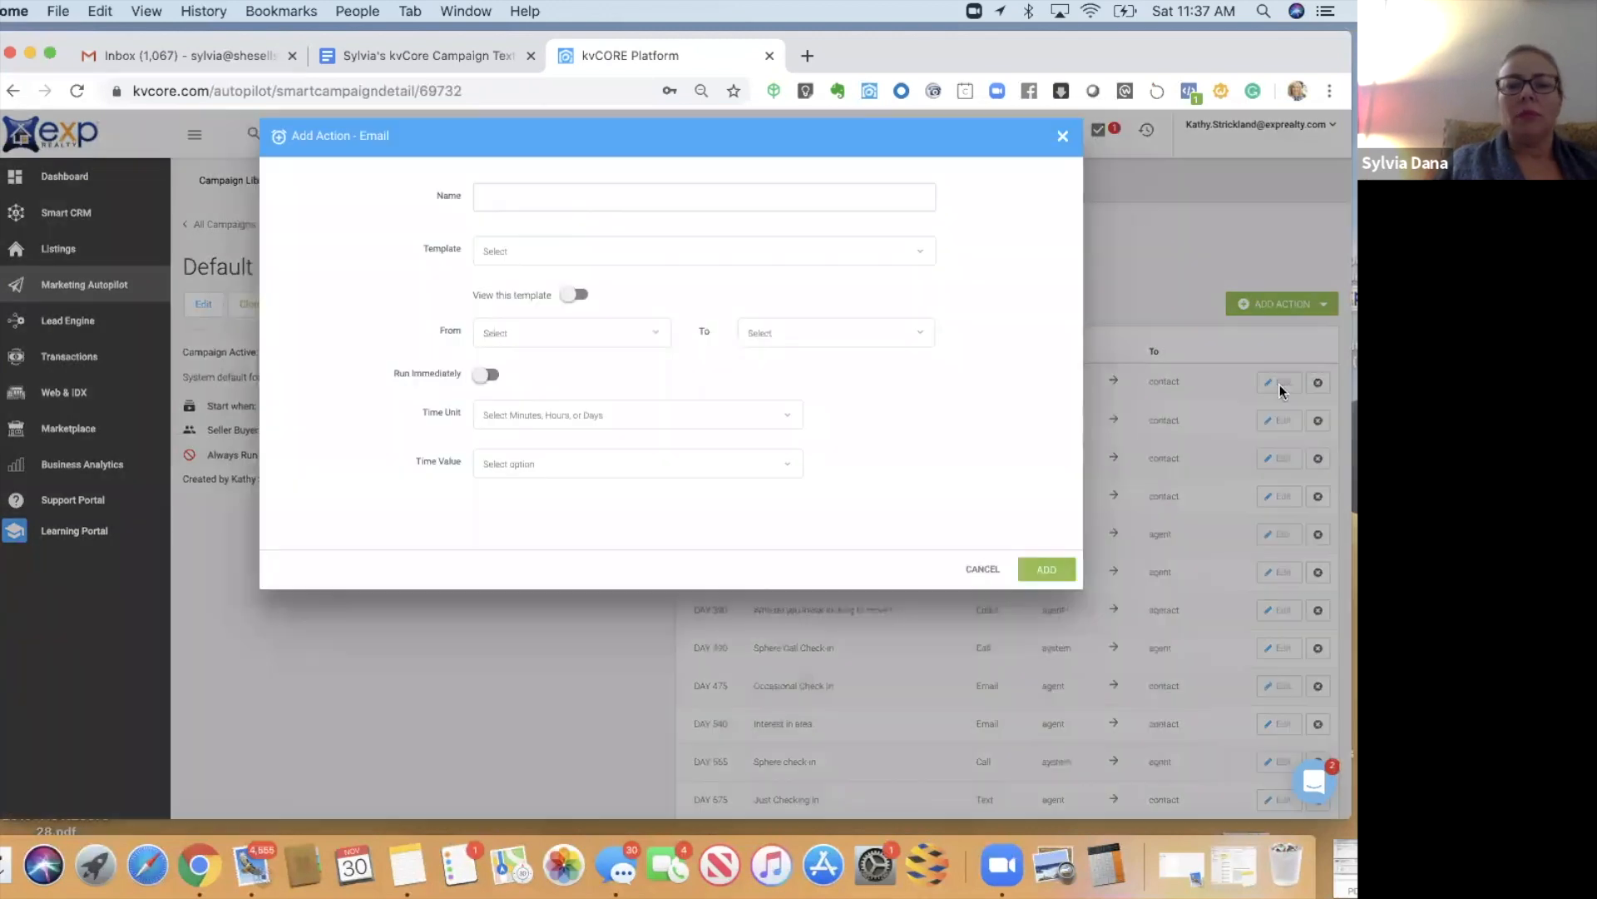
pyautogui.click(572, 296)
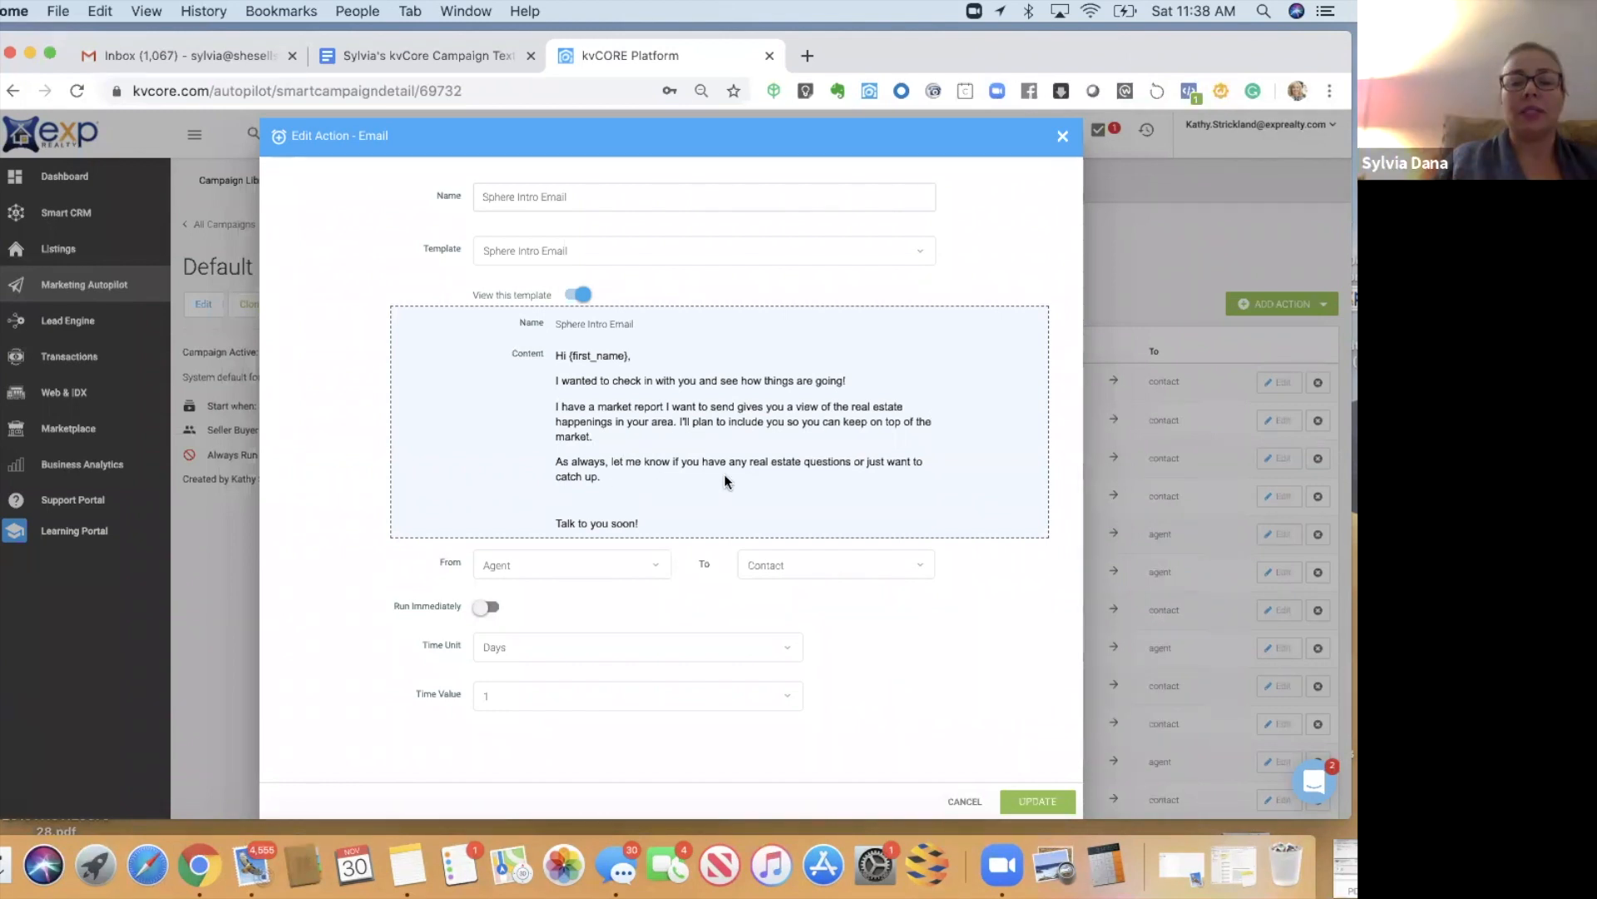
pyautogui.moveTo(1173, 52); pyautogui.dragTo(1173, 132)
pyautogui.click(395, 142)
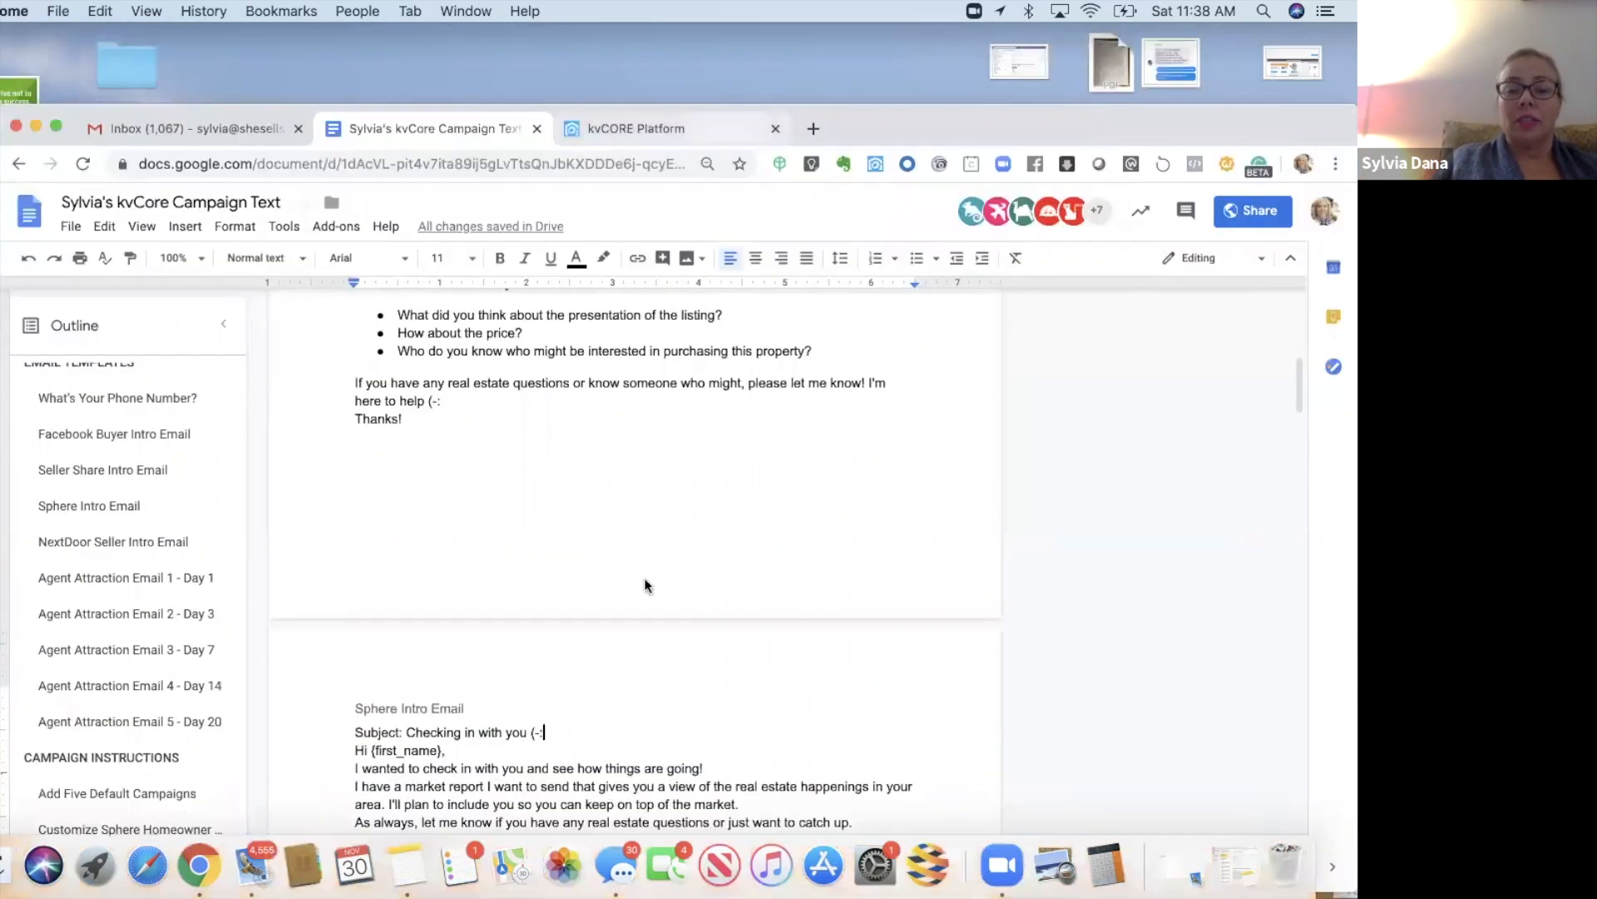
pyautogui.click(633, 129)
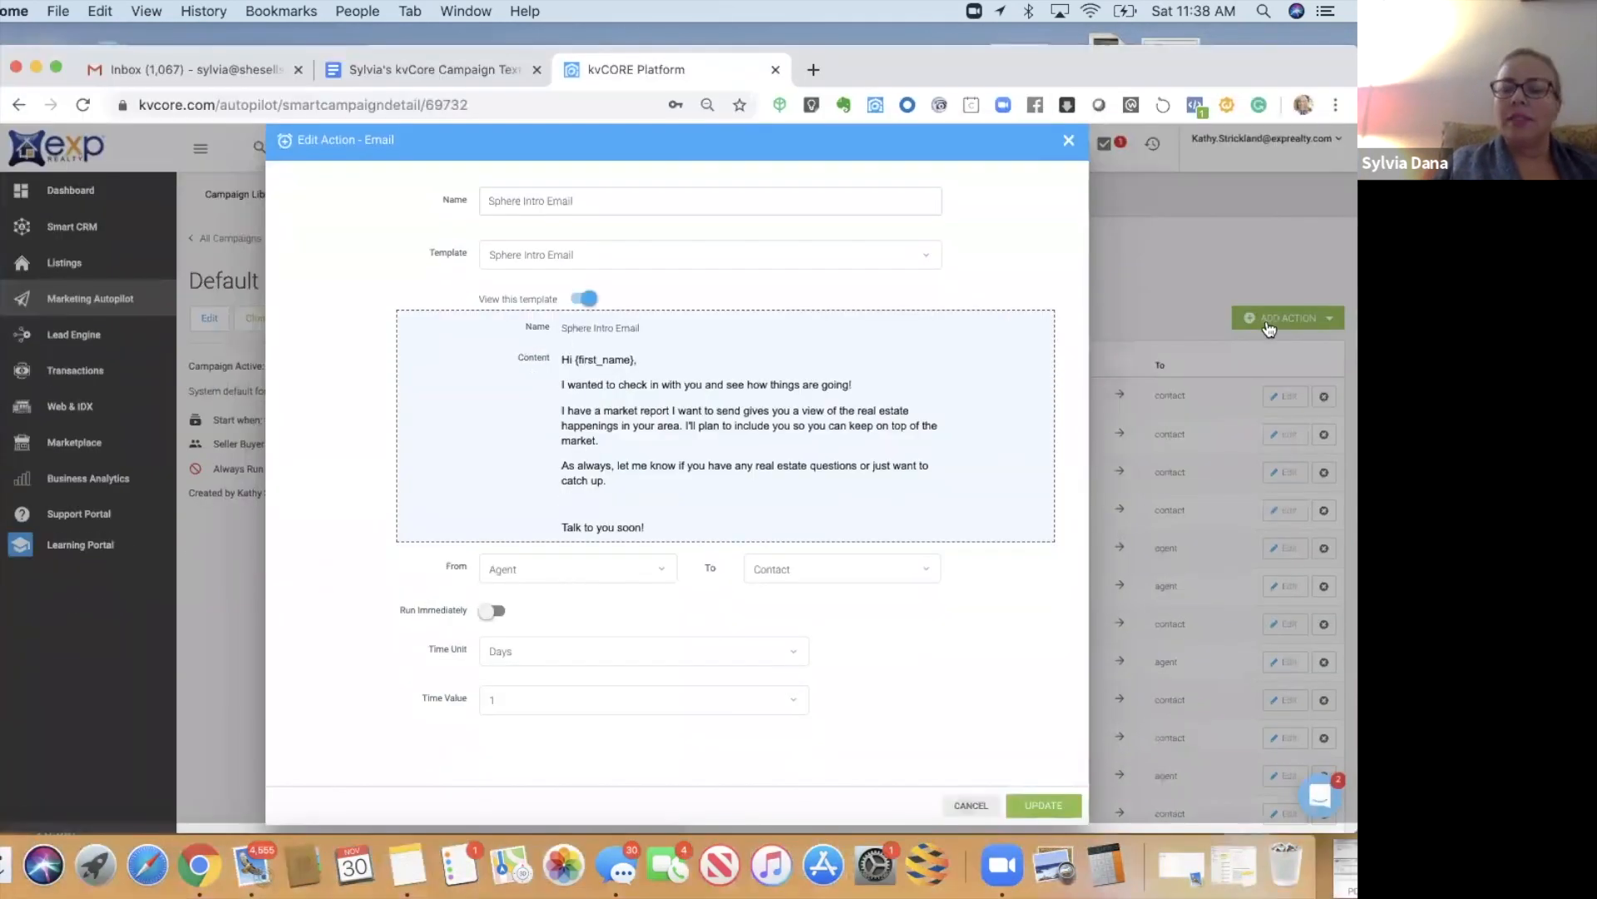
pyautogui.click(1068, 149)
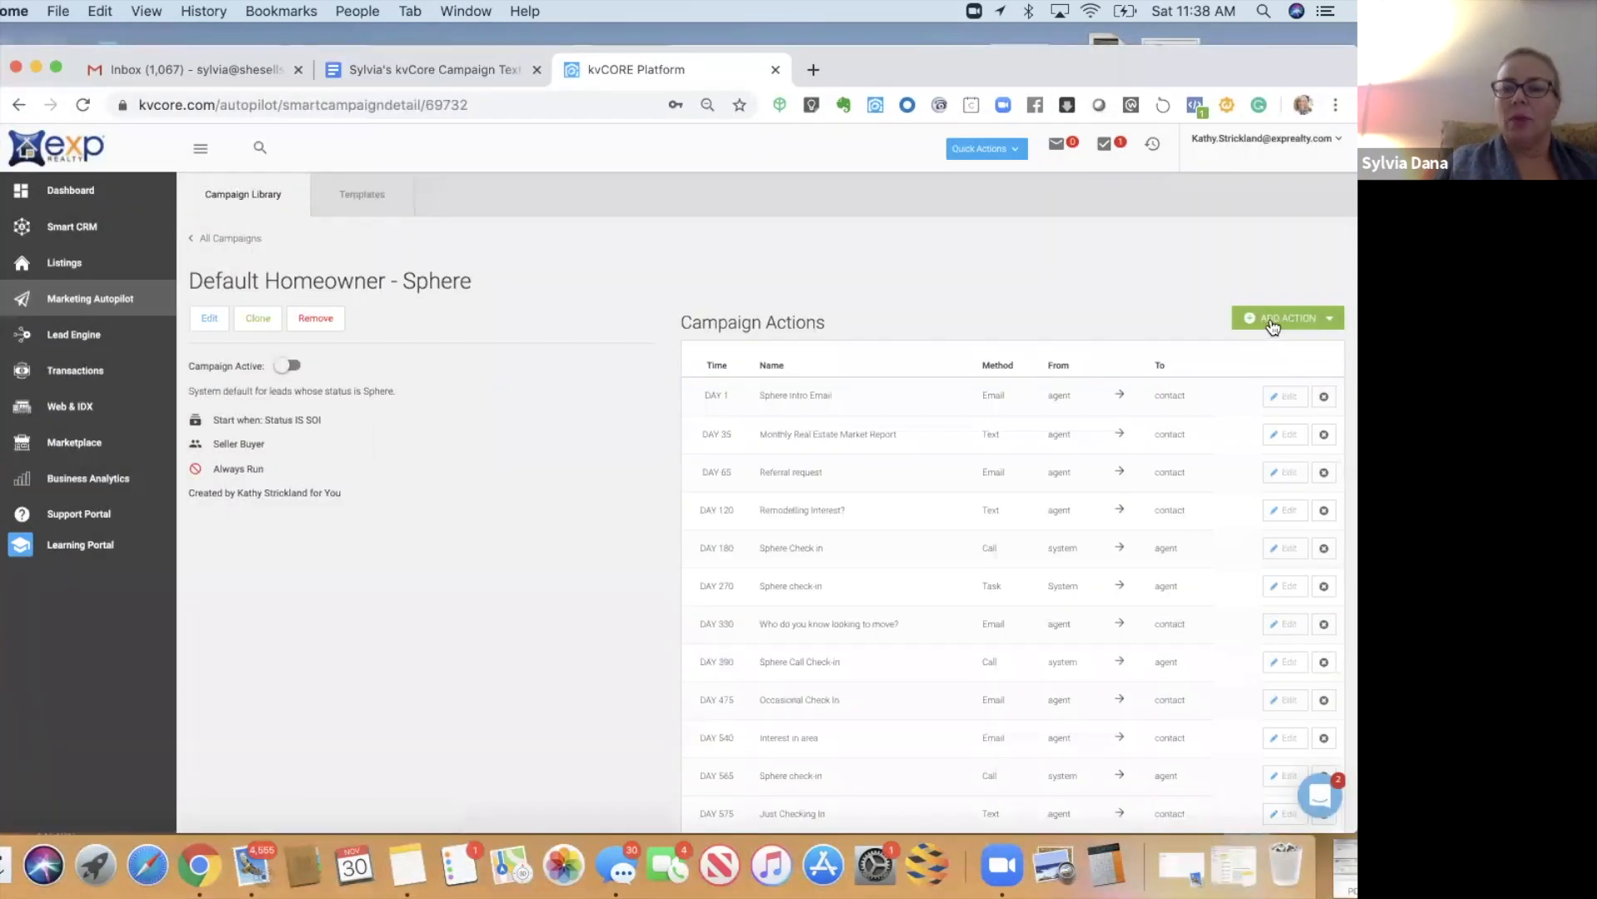
# - Add a task from the Set Up Market Report template, named 'Set Up Market Report', due on day 1
pyautogui.click(1273, 323)
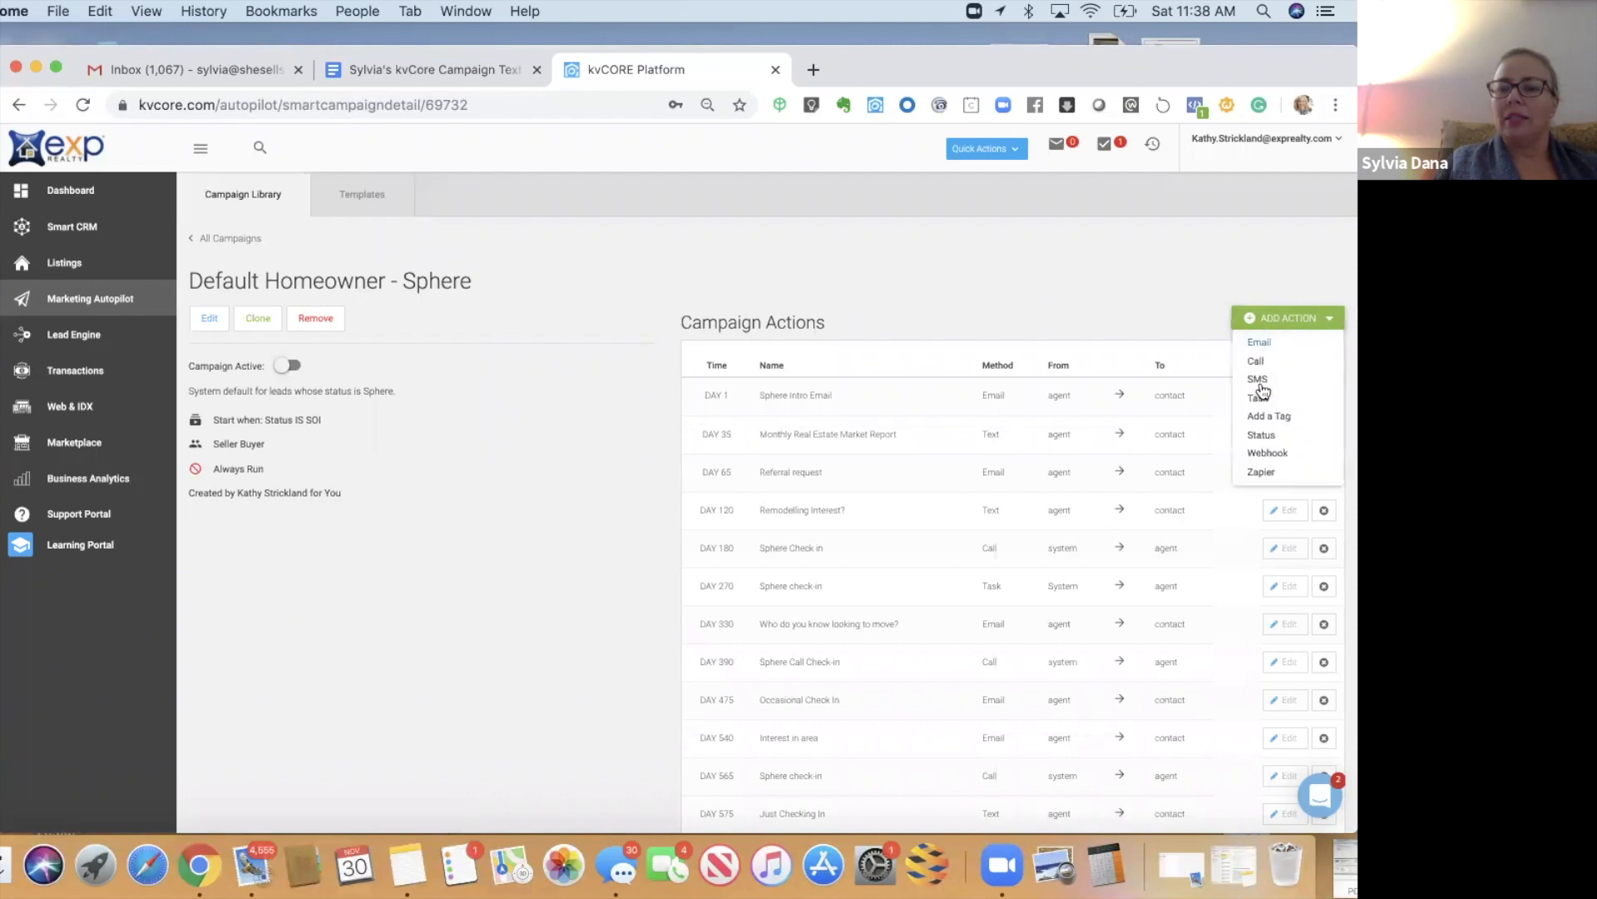
pyautogui.click(1261, 402)
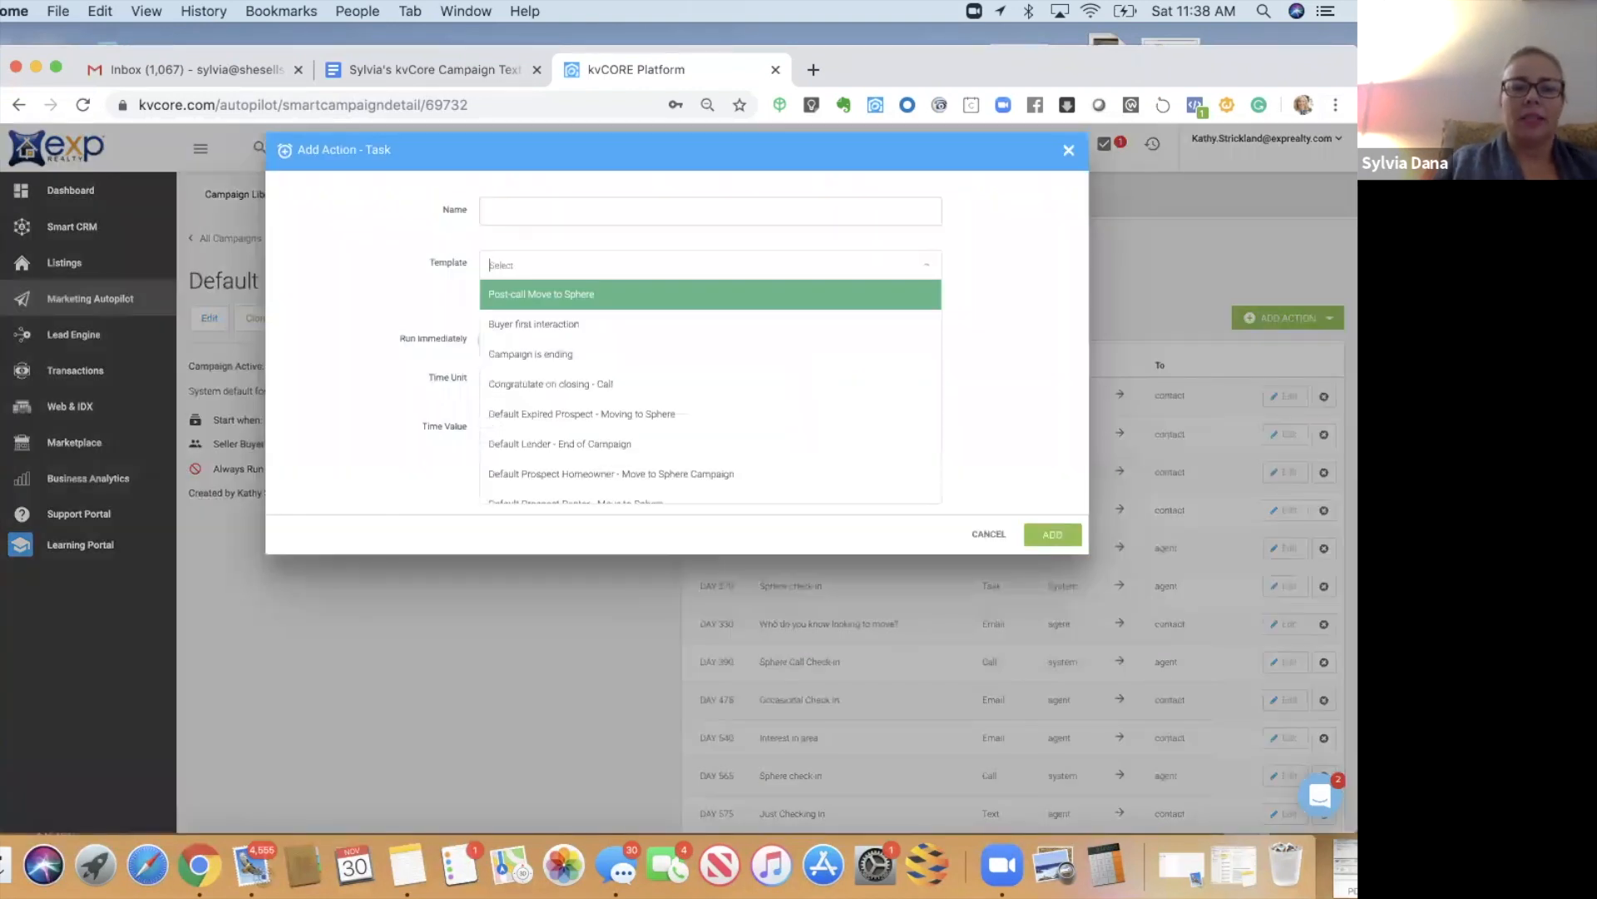
pyautogui.write('set')
pyautogui.click(528, 300)
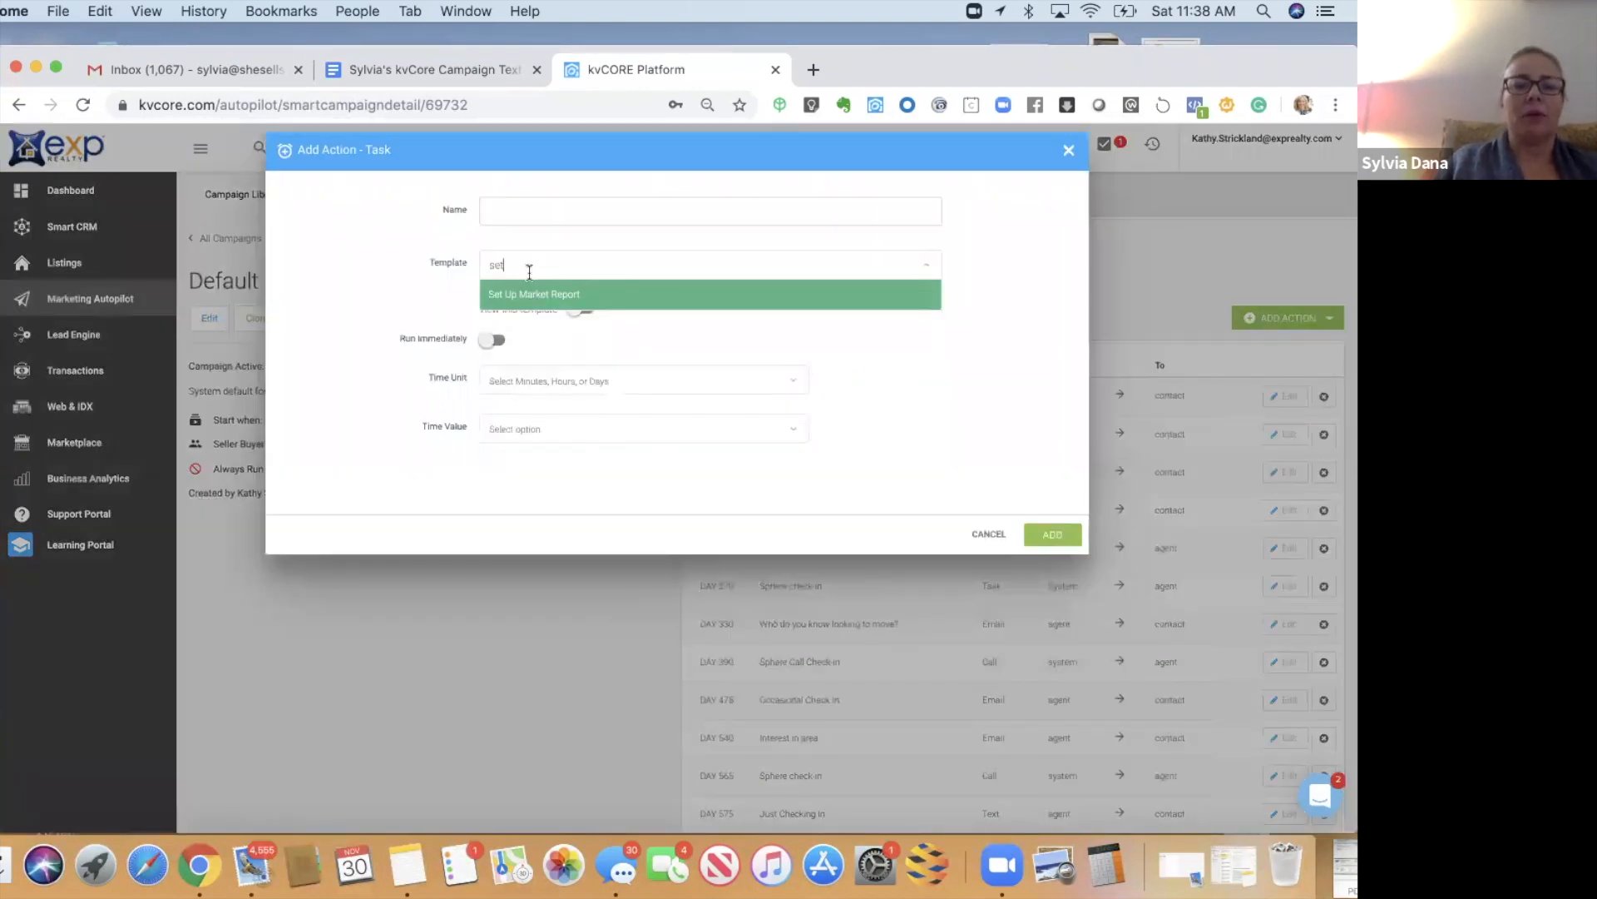
pyautogui.click(527, 215)
pyautogui.write('Set Up Marke')
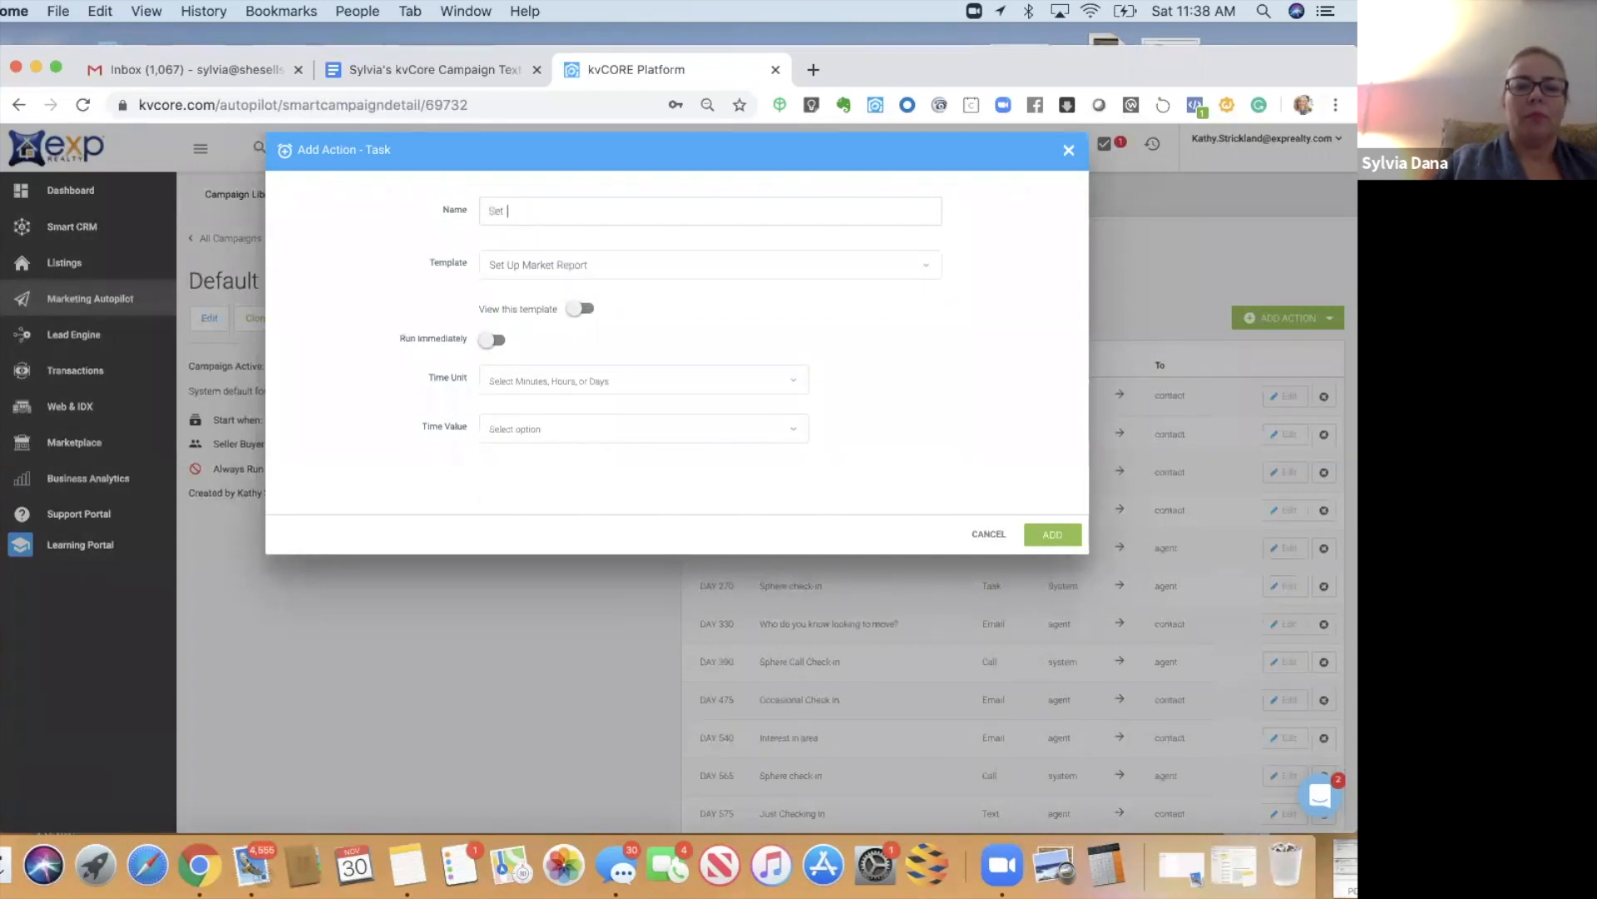
pyautogui.write('t Report')
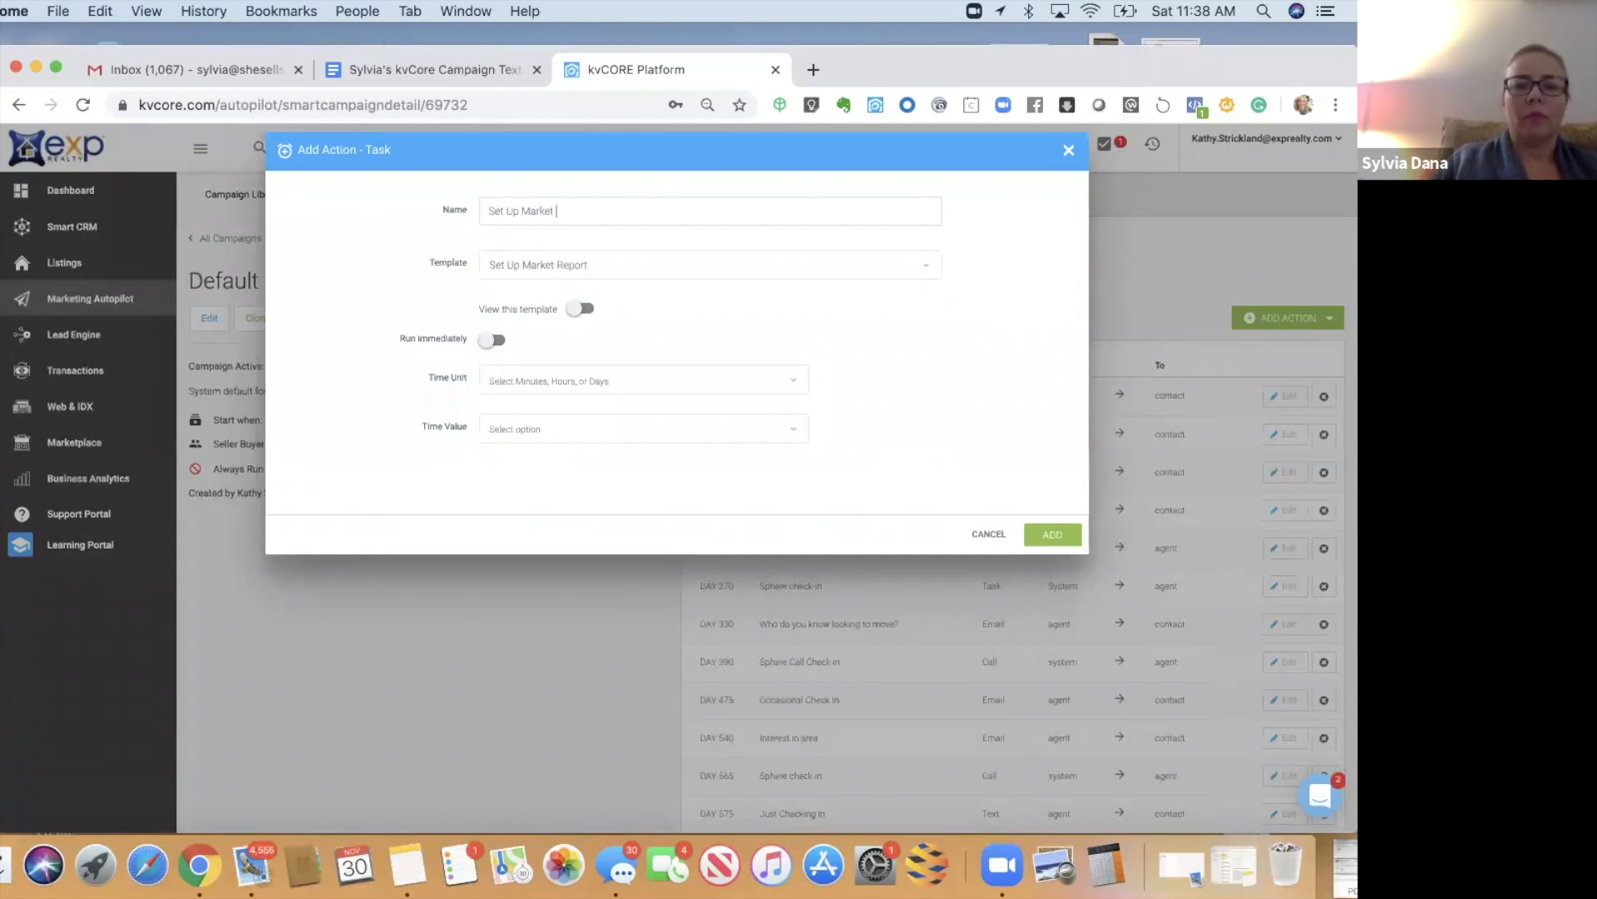
pyautogui.click(521, 379)
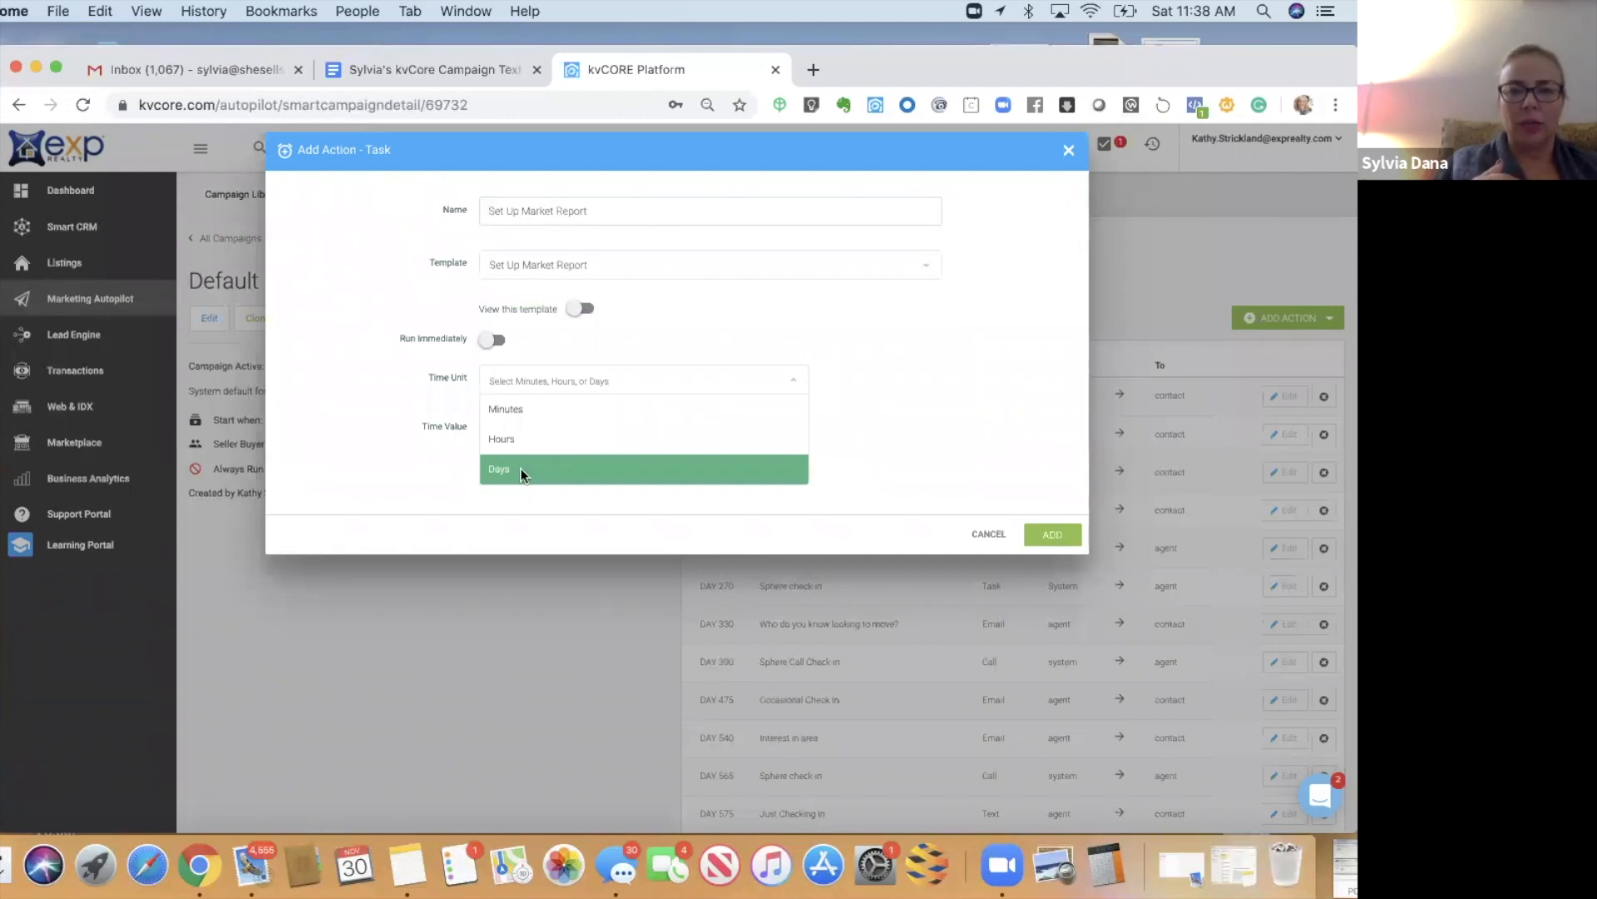
pyautogui.click(523, 471)
pyautogui.click(535, 425)
pyautogui.click(510, 458)
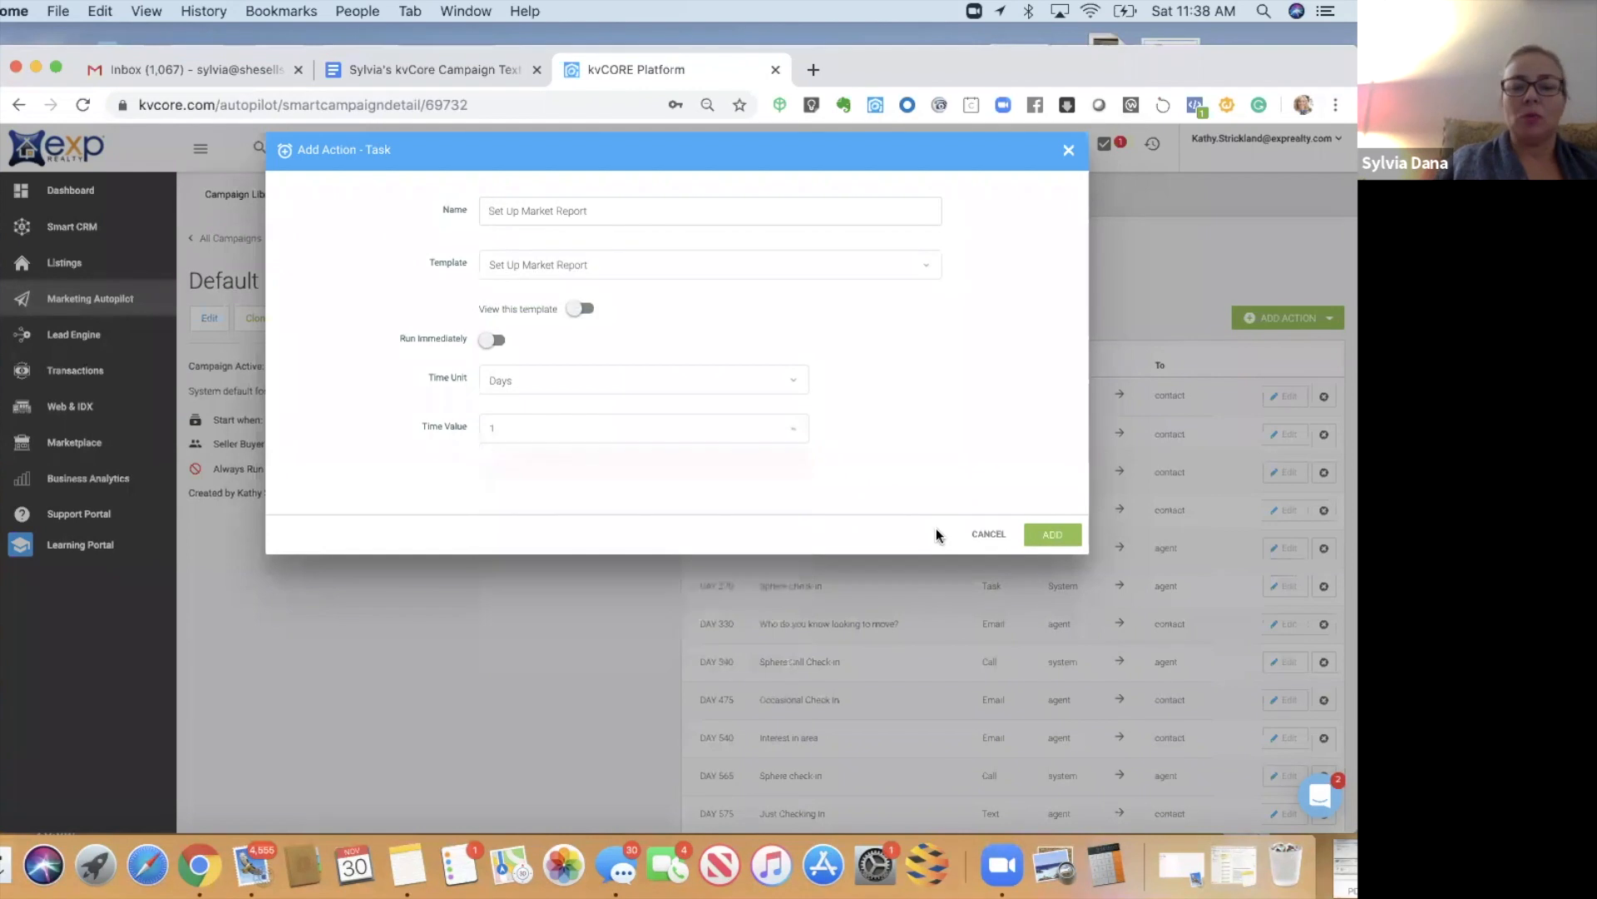
pyautogui.click(1036, 536)
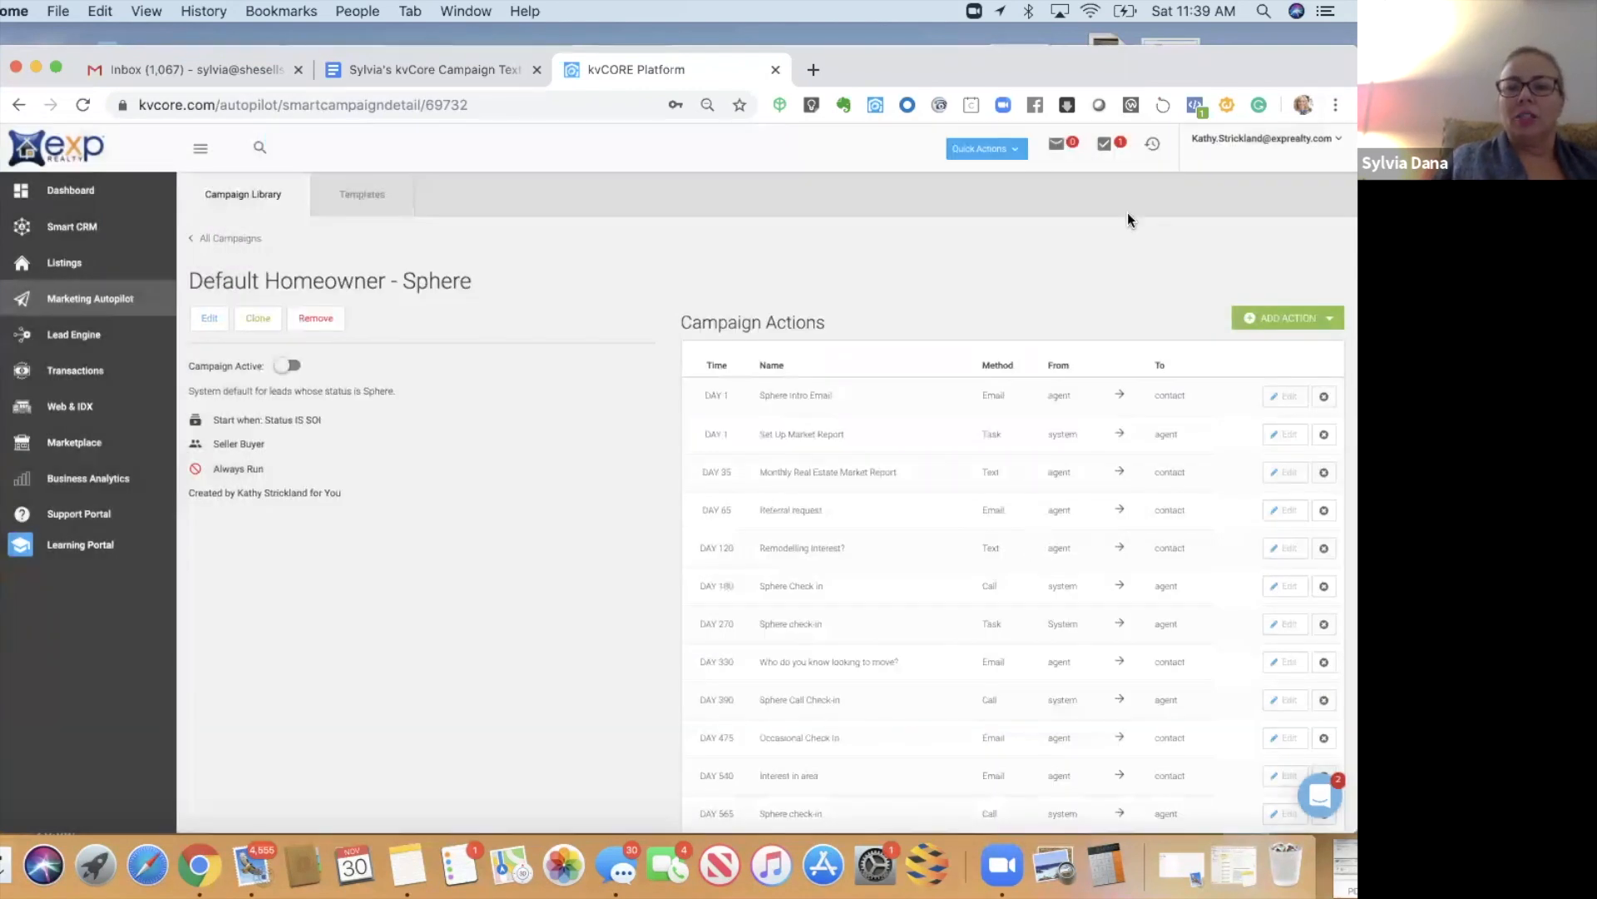
# - Check the list of incomplete tasks, then close it
pyautogui.click(1104, 144)
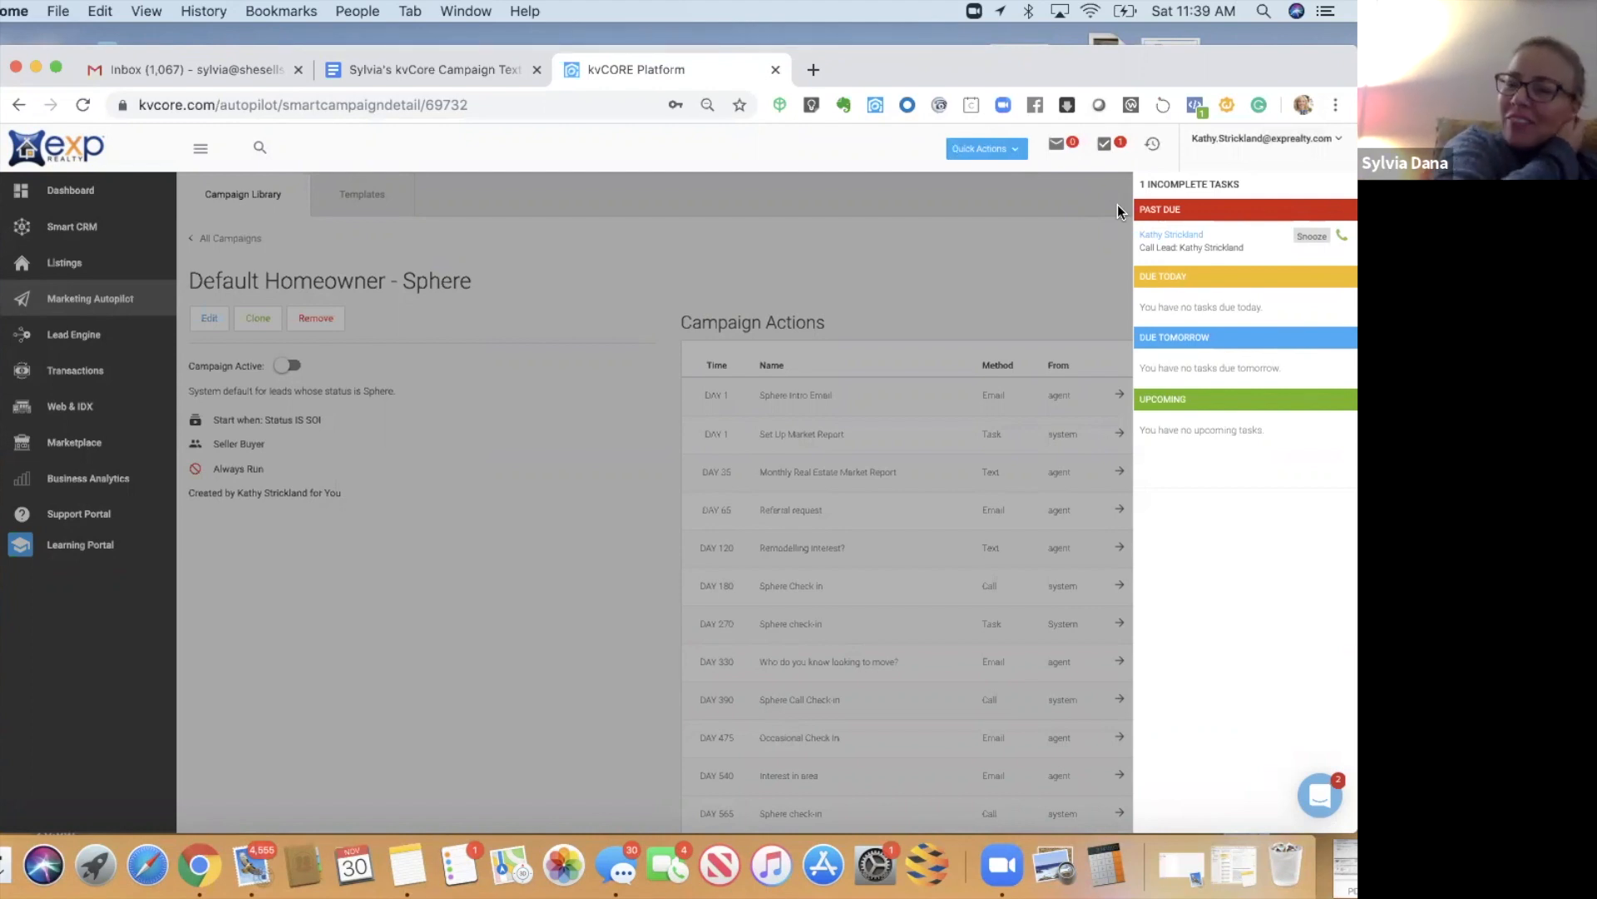
pyautogui.click(1053, 245)
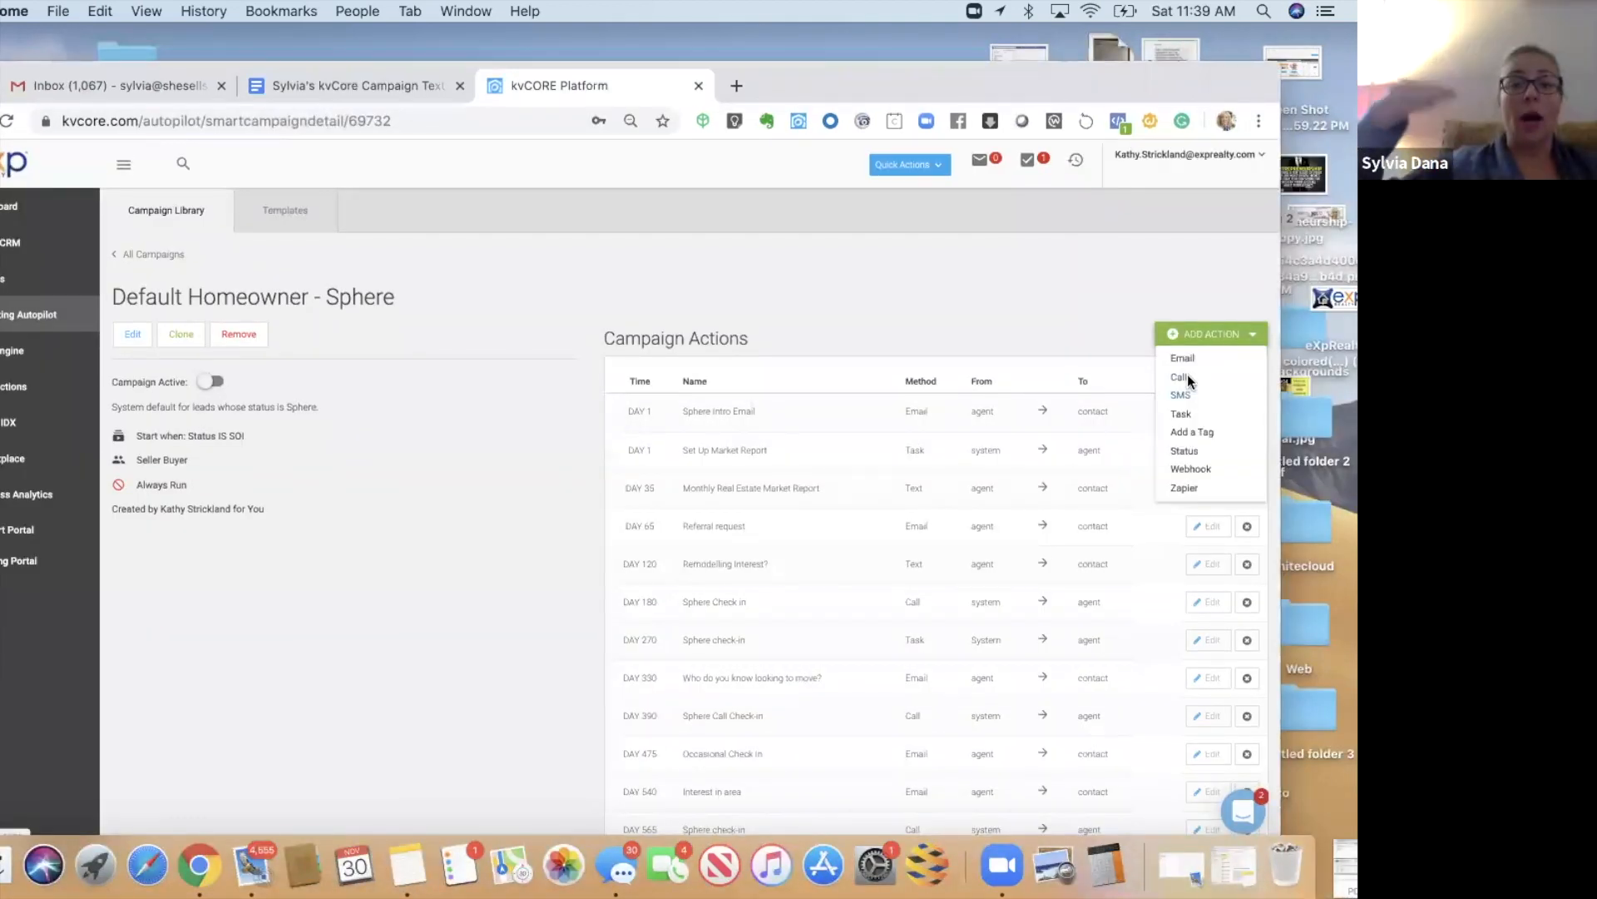
# - Add a call action named 'Call or Text' using the Call and Leave Voicemail template, due day 5
pyautogui.click(1186, 378)
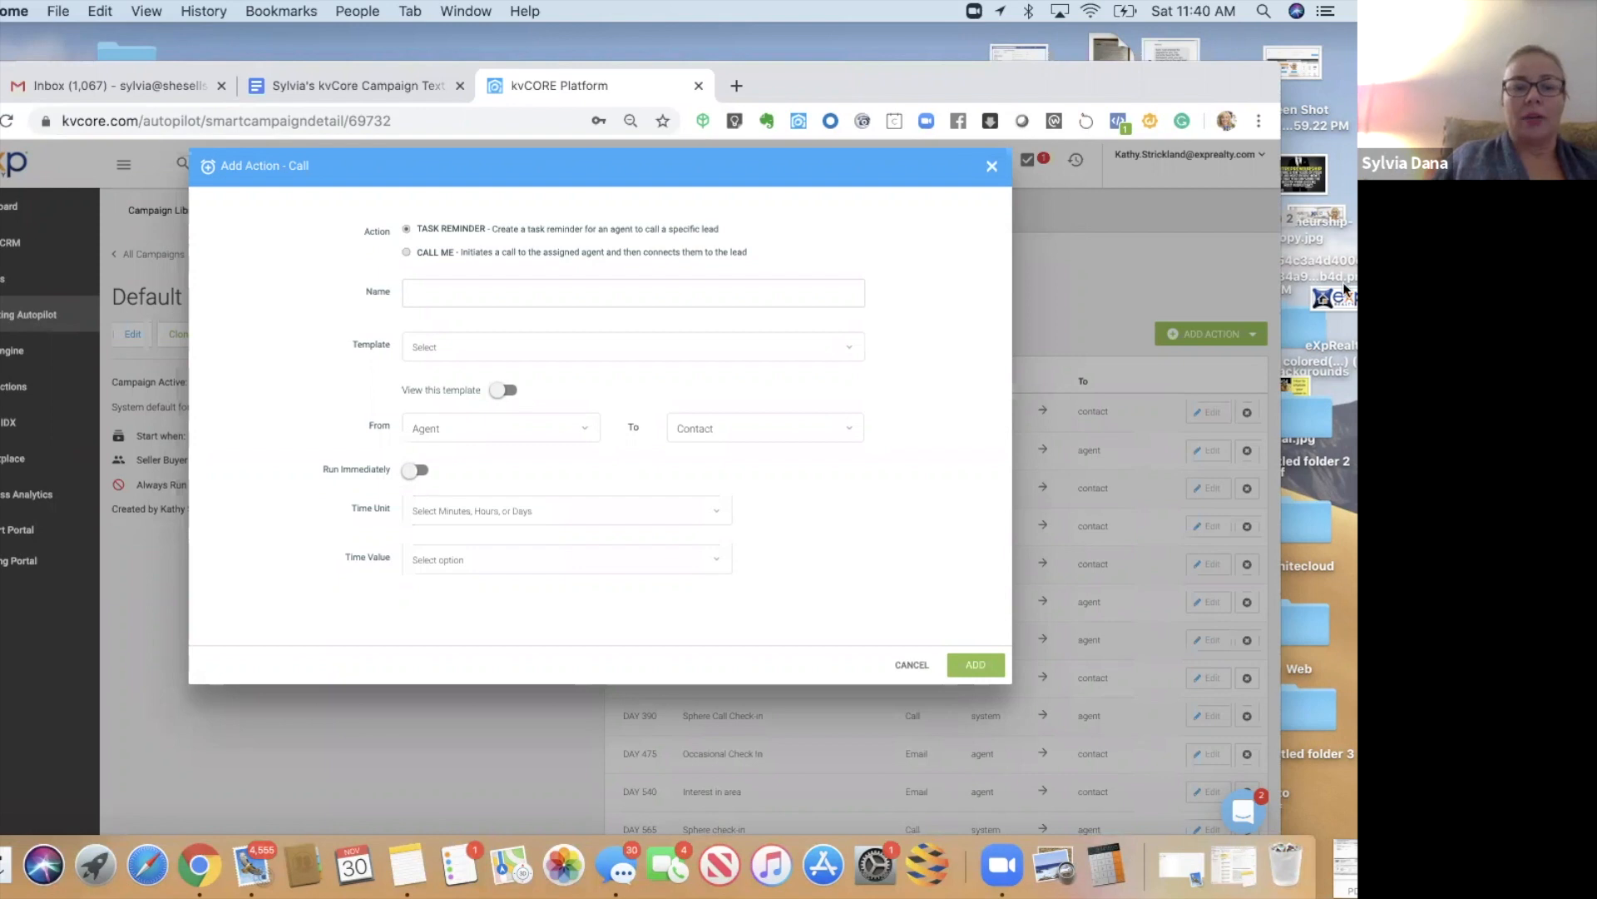
pyautogui.click(637, 295)
pyautogui.write('Call or Text')
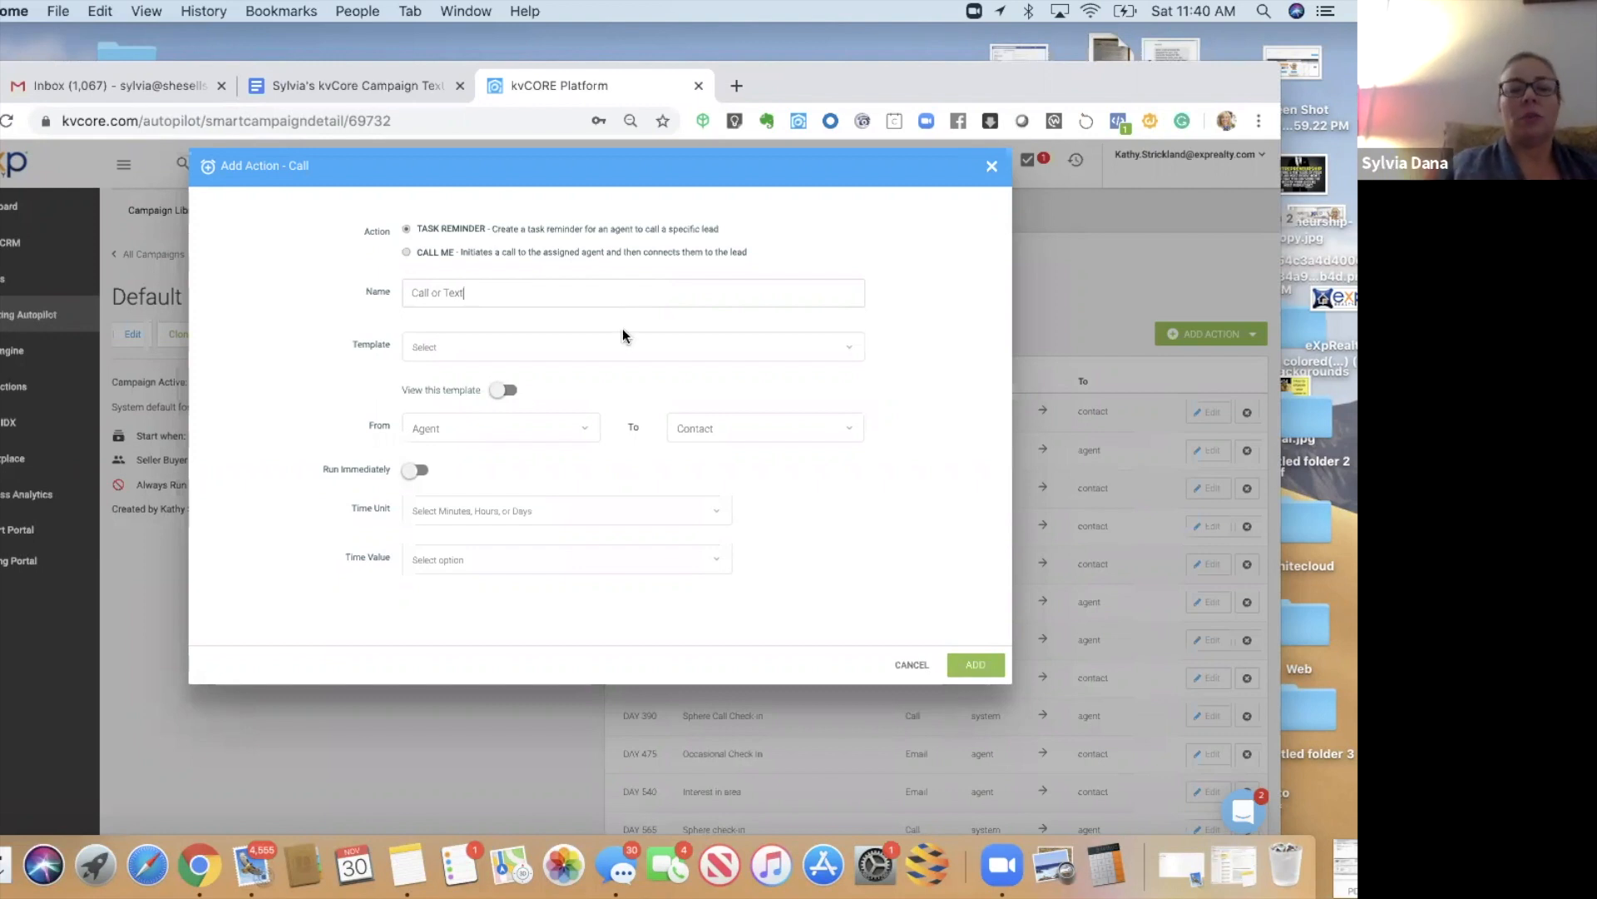
pyautogui.click(492, 354)
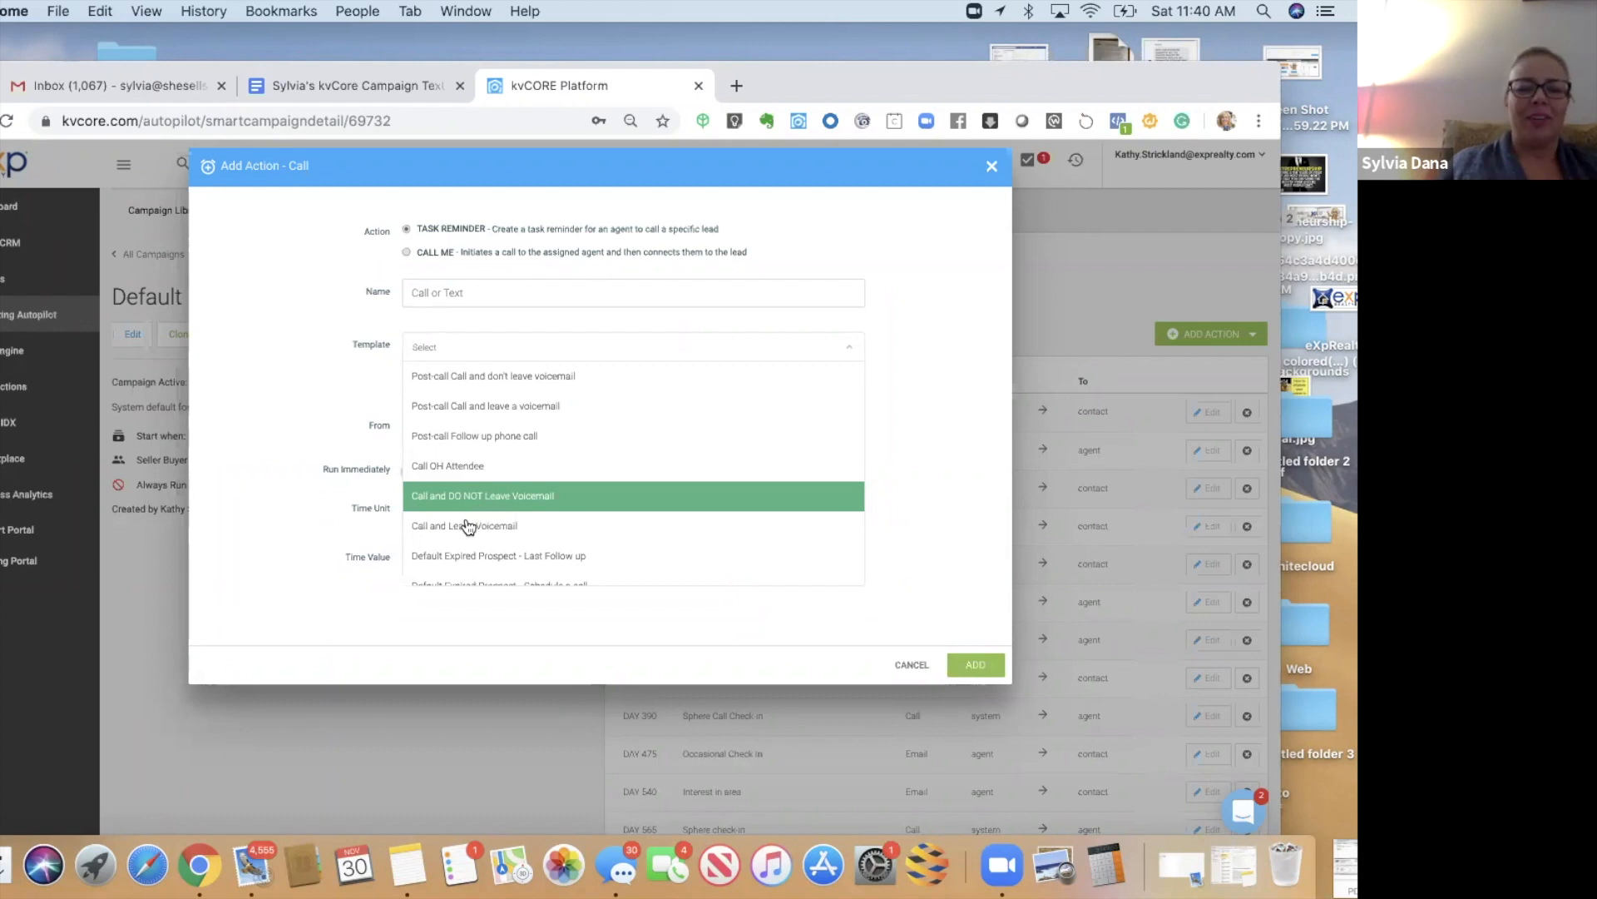
pyautogui.click(466, 524)
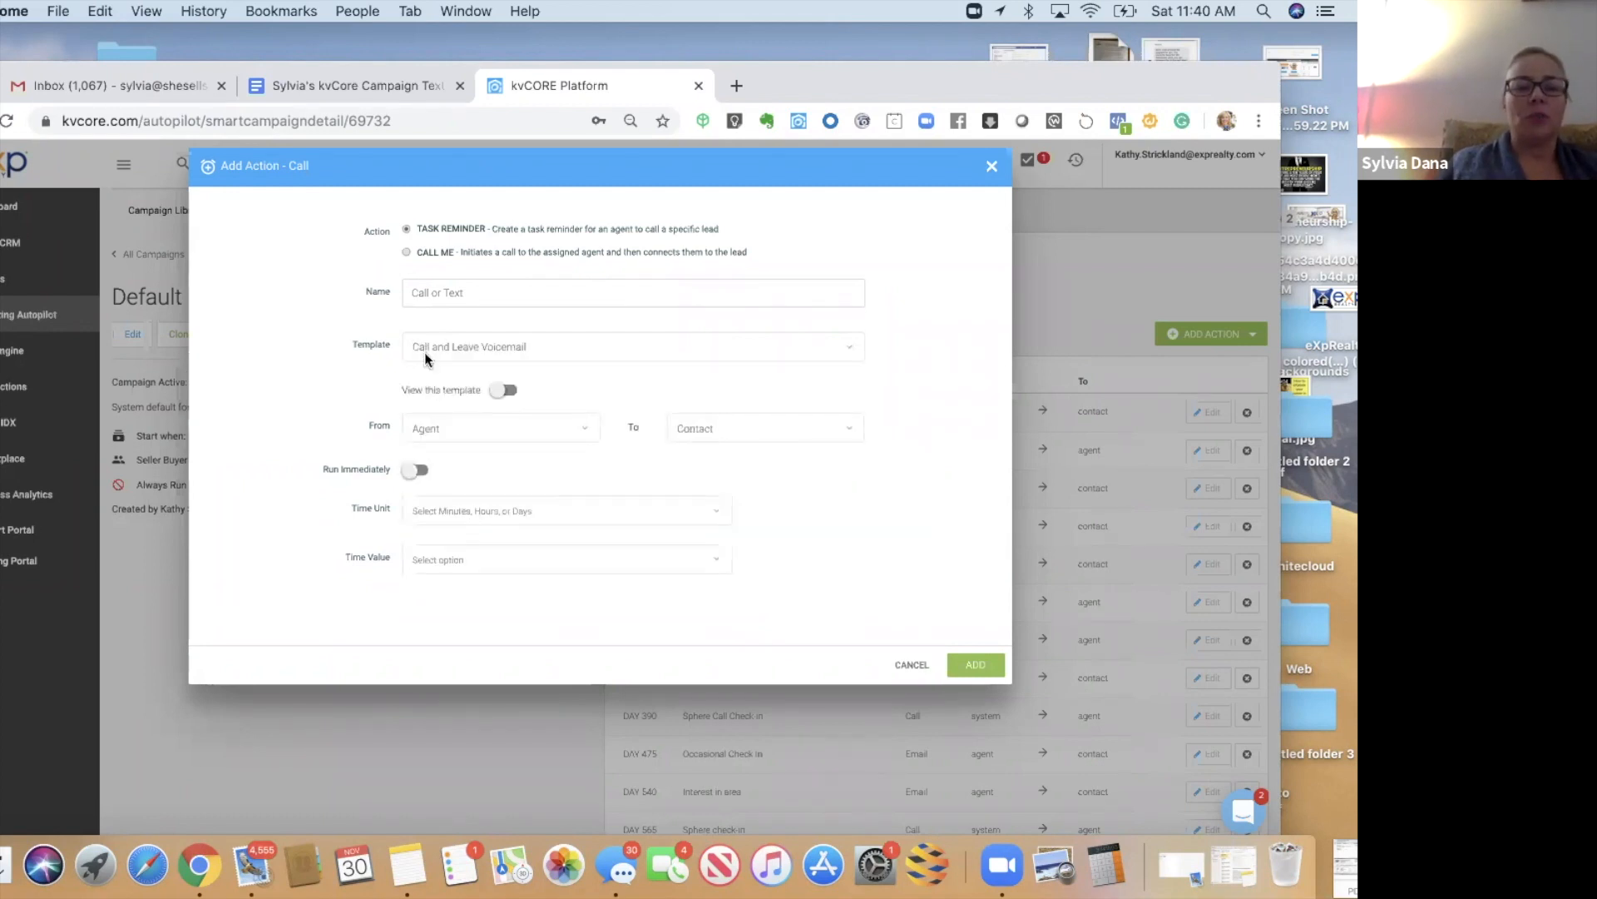
pyautogui.click(491, 508)
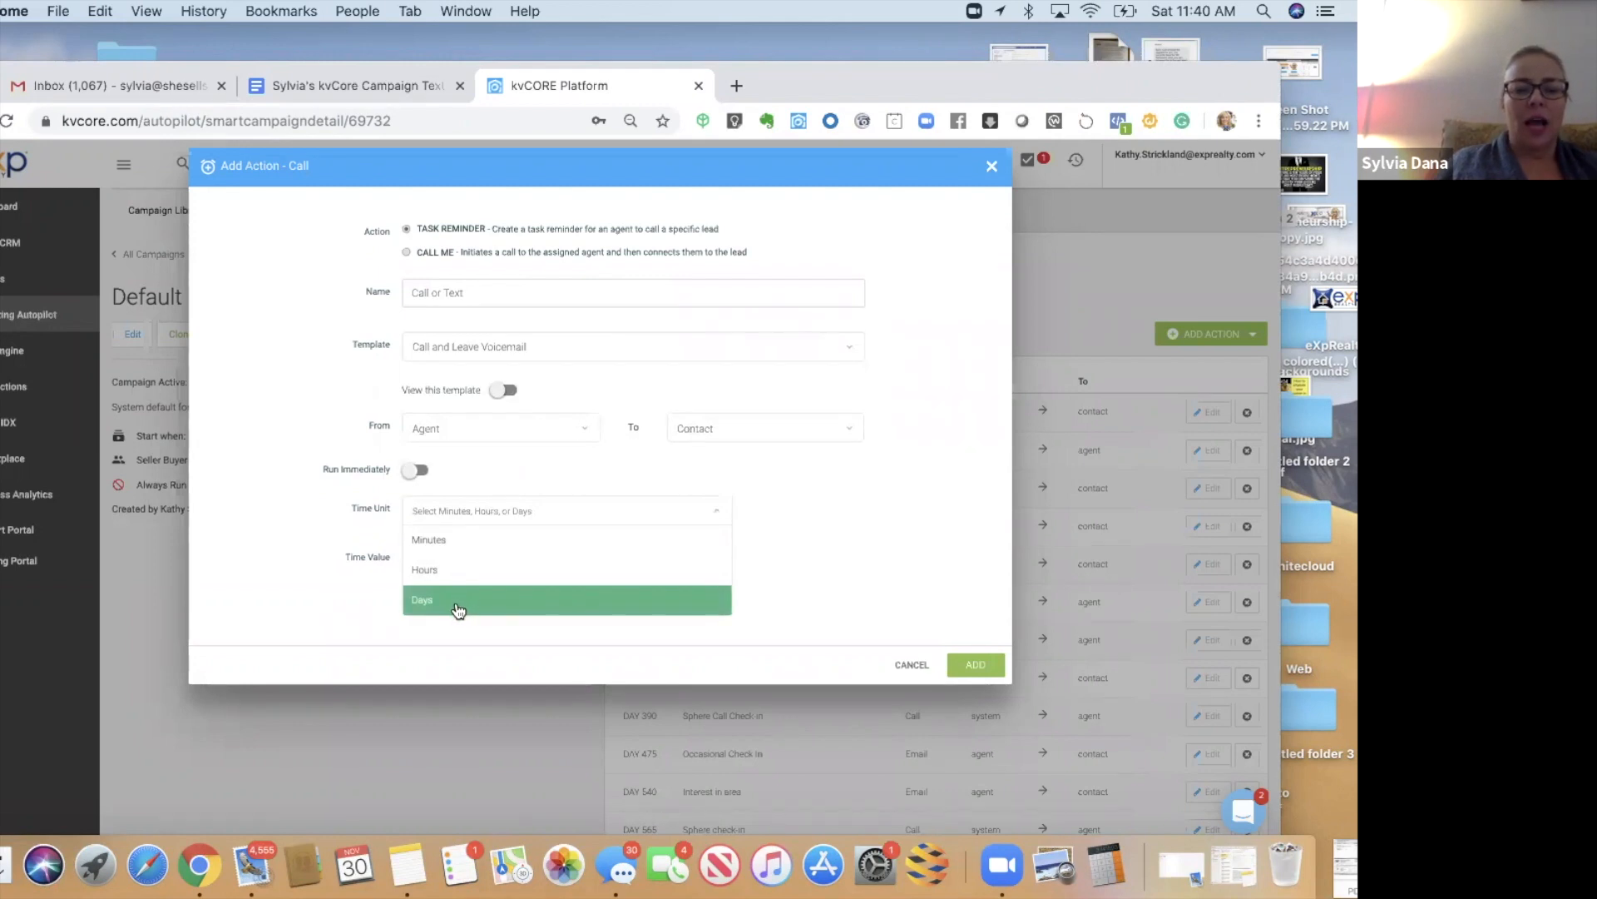
pyautogui.click(459, 607)
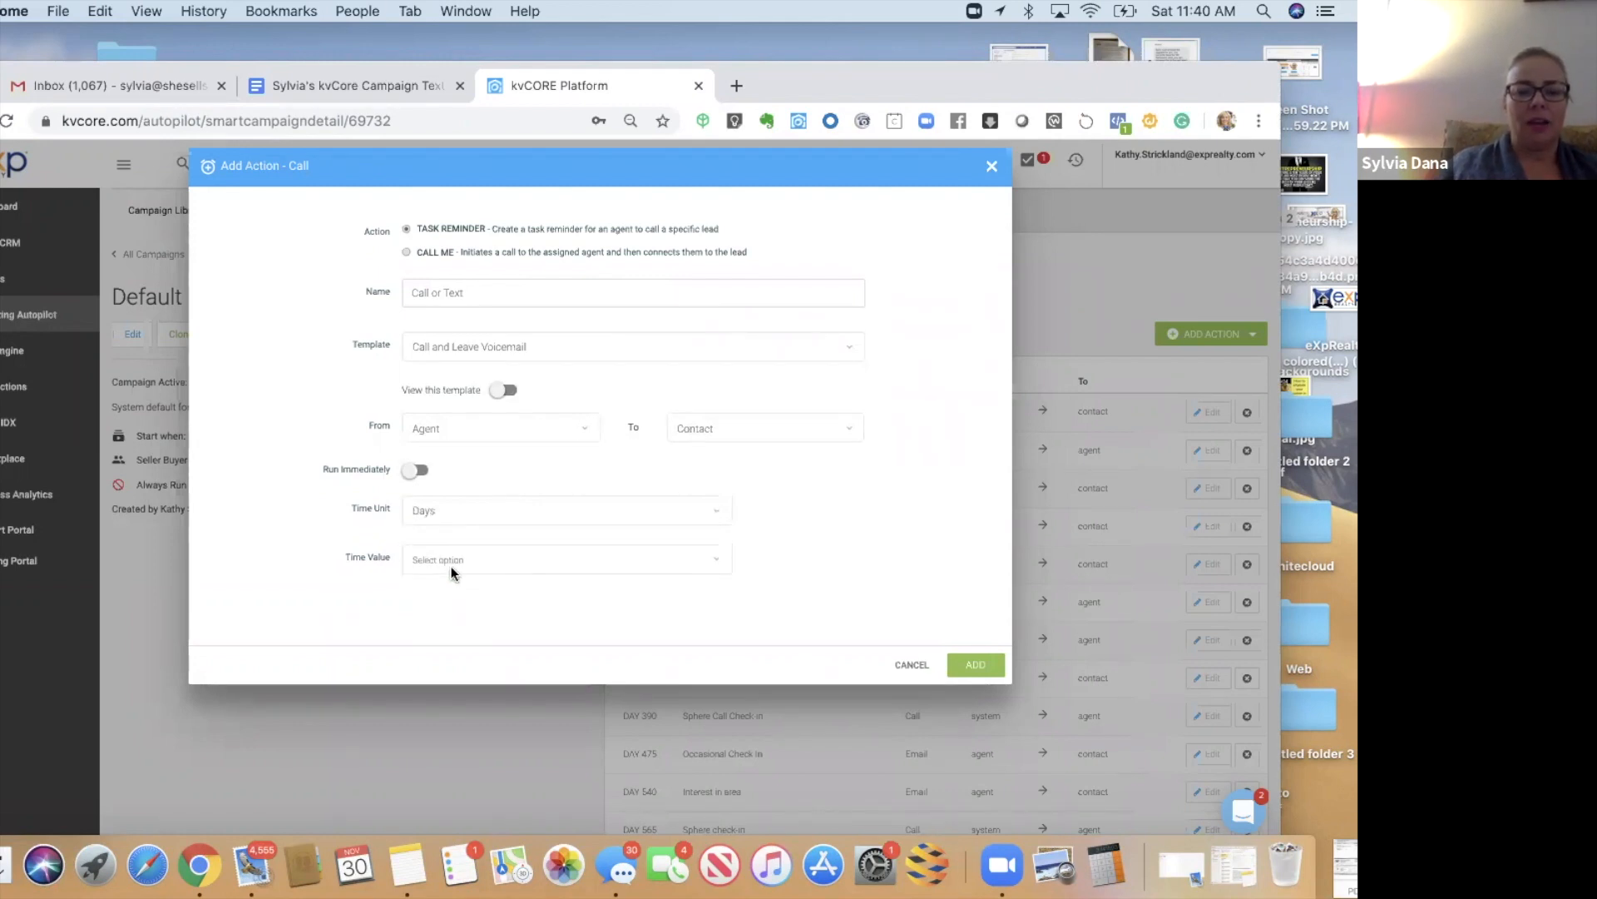
pyautogui.click(451, 561)
pyautogui.click(420, 709)
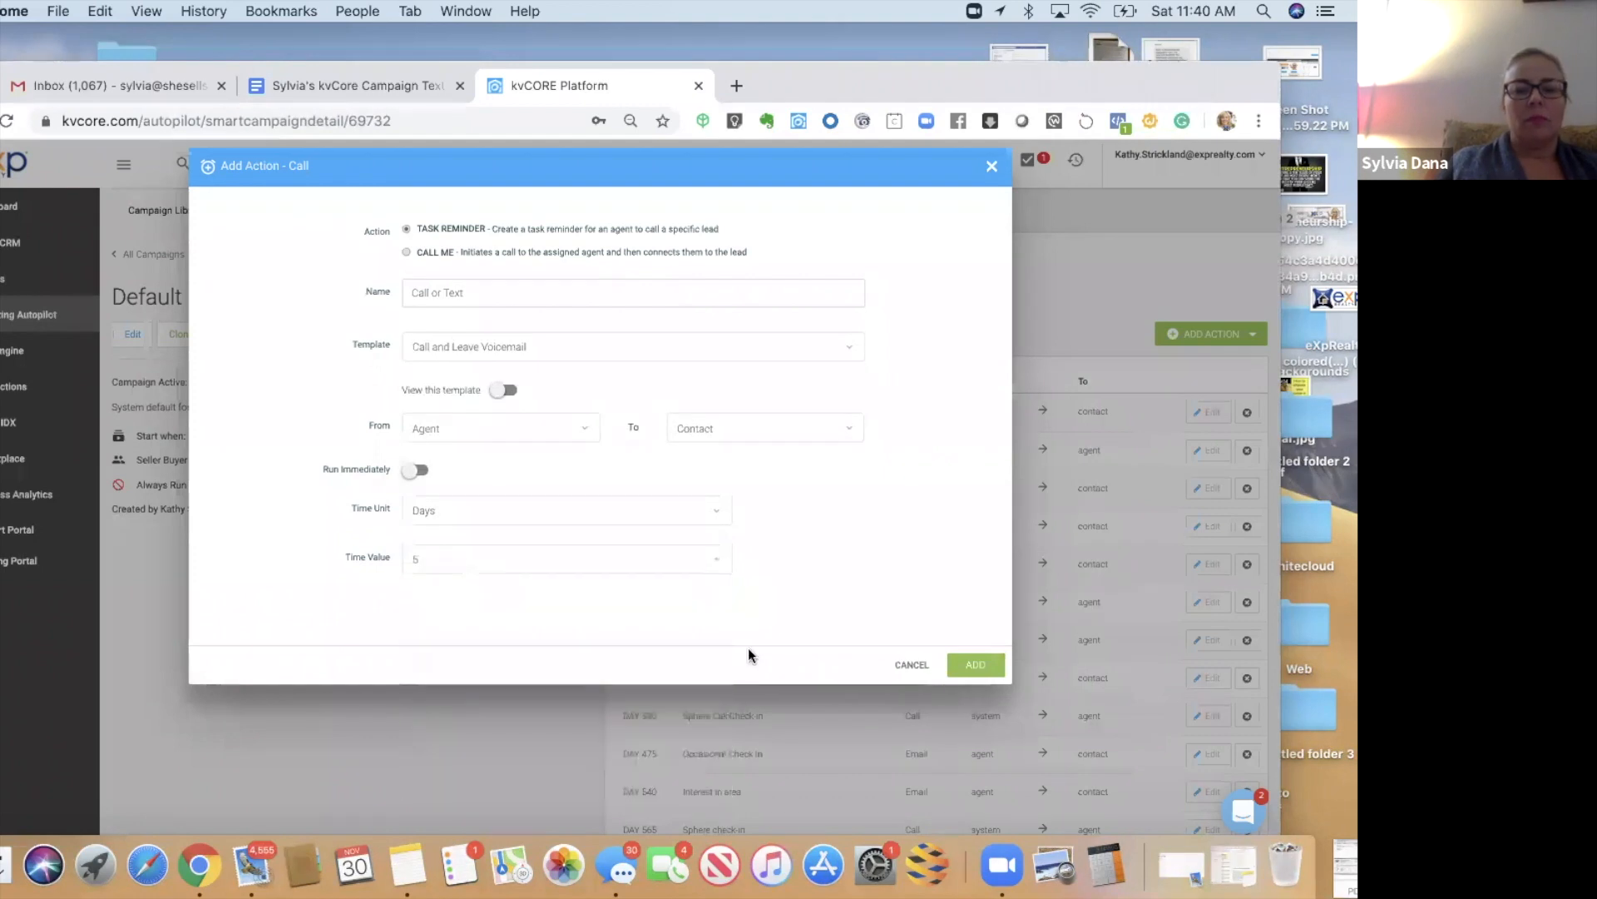
pyautogui.click(967, 667)
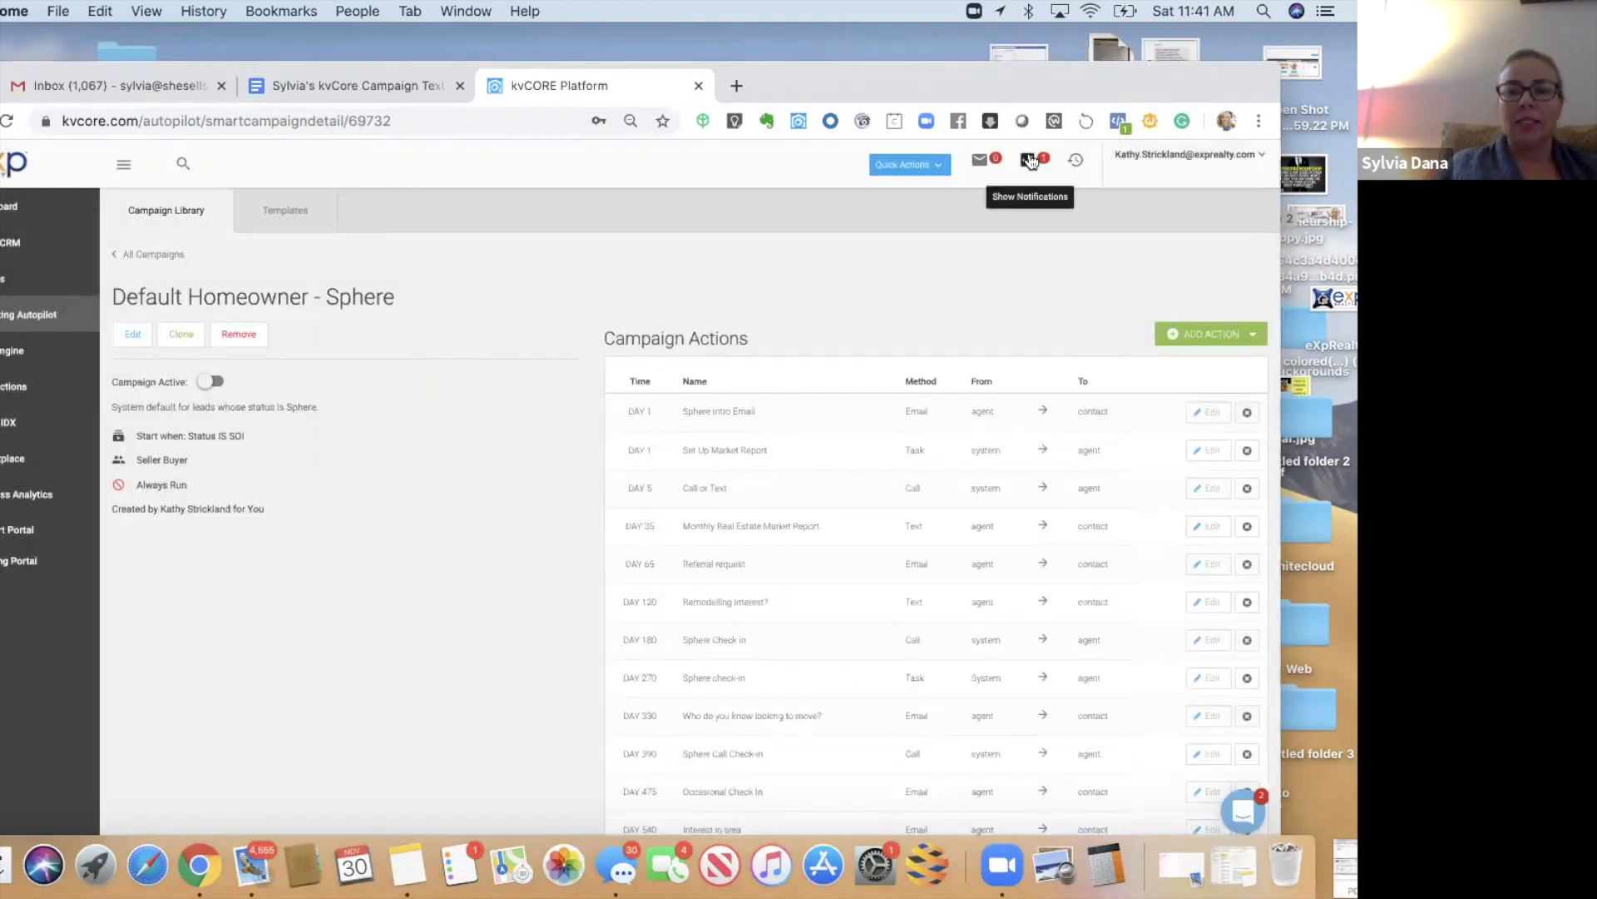
pyautogui.click(1030, 161)
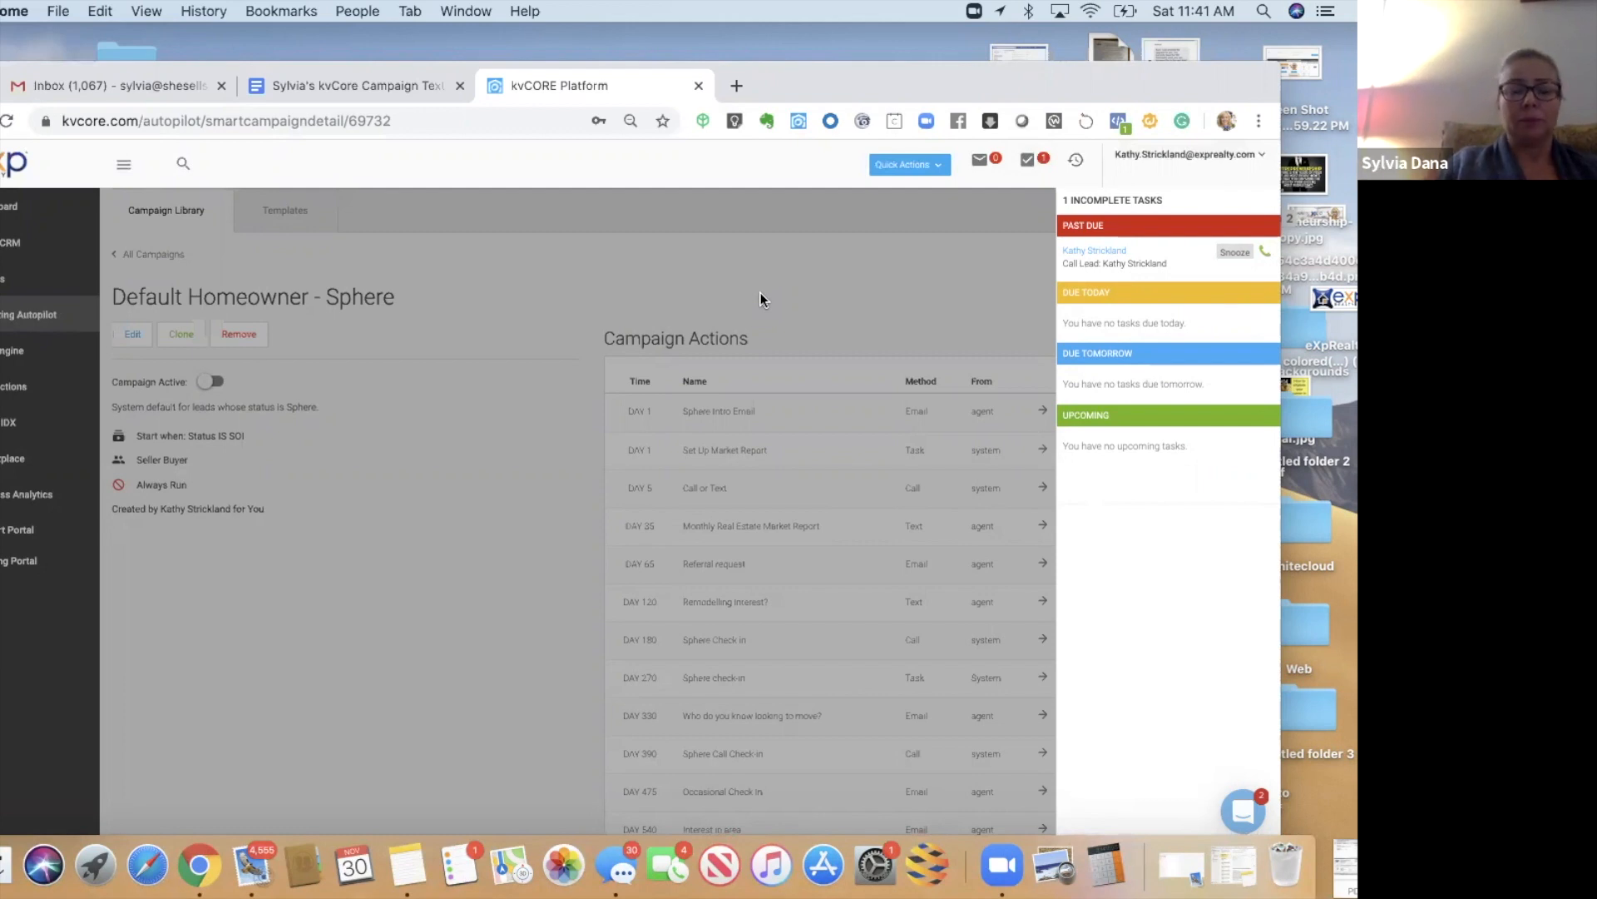
pyautogui.click(761, 292)
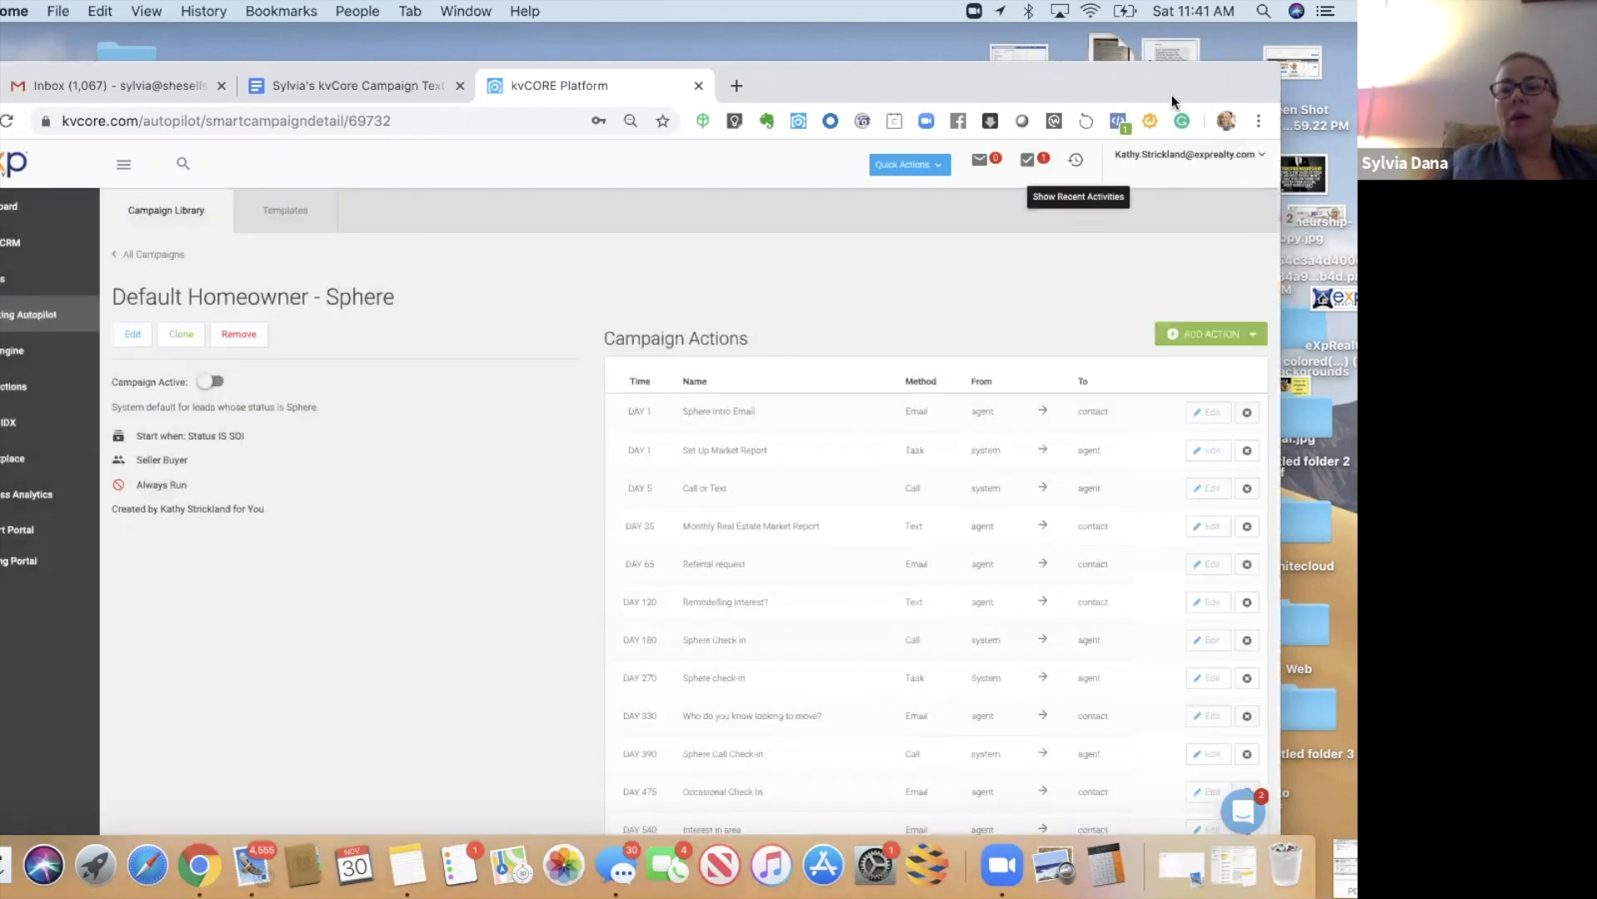
pyautogui.moveTo(1172, 92); pyautogui.dragTo(1213, 52)
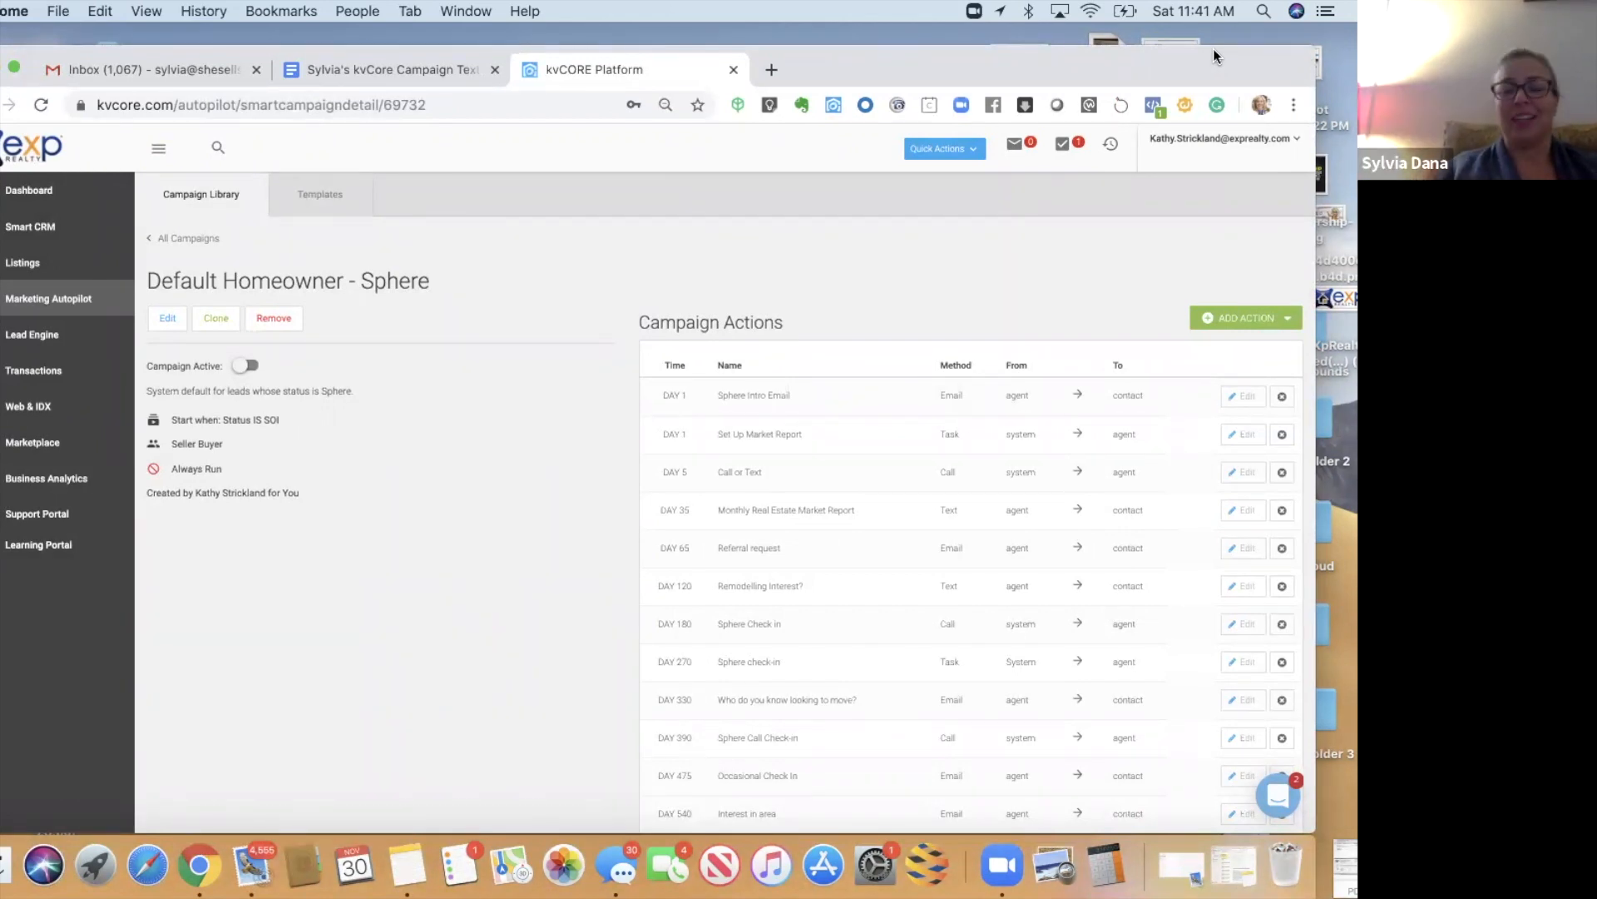
pyautogui.moveTo(1115, 52); pyautogui.dragTo(1139, 52)
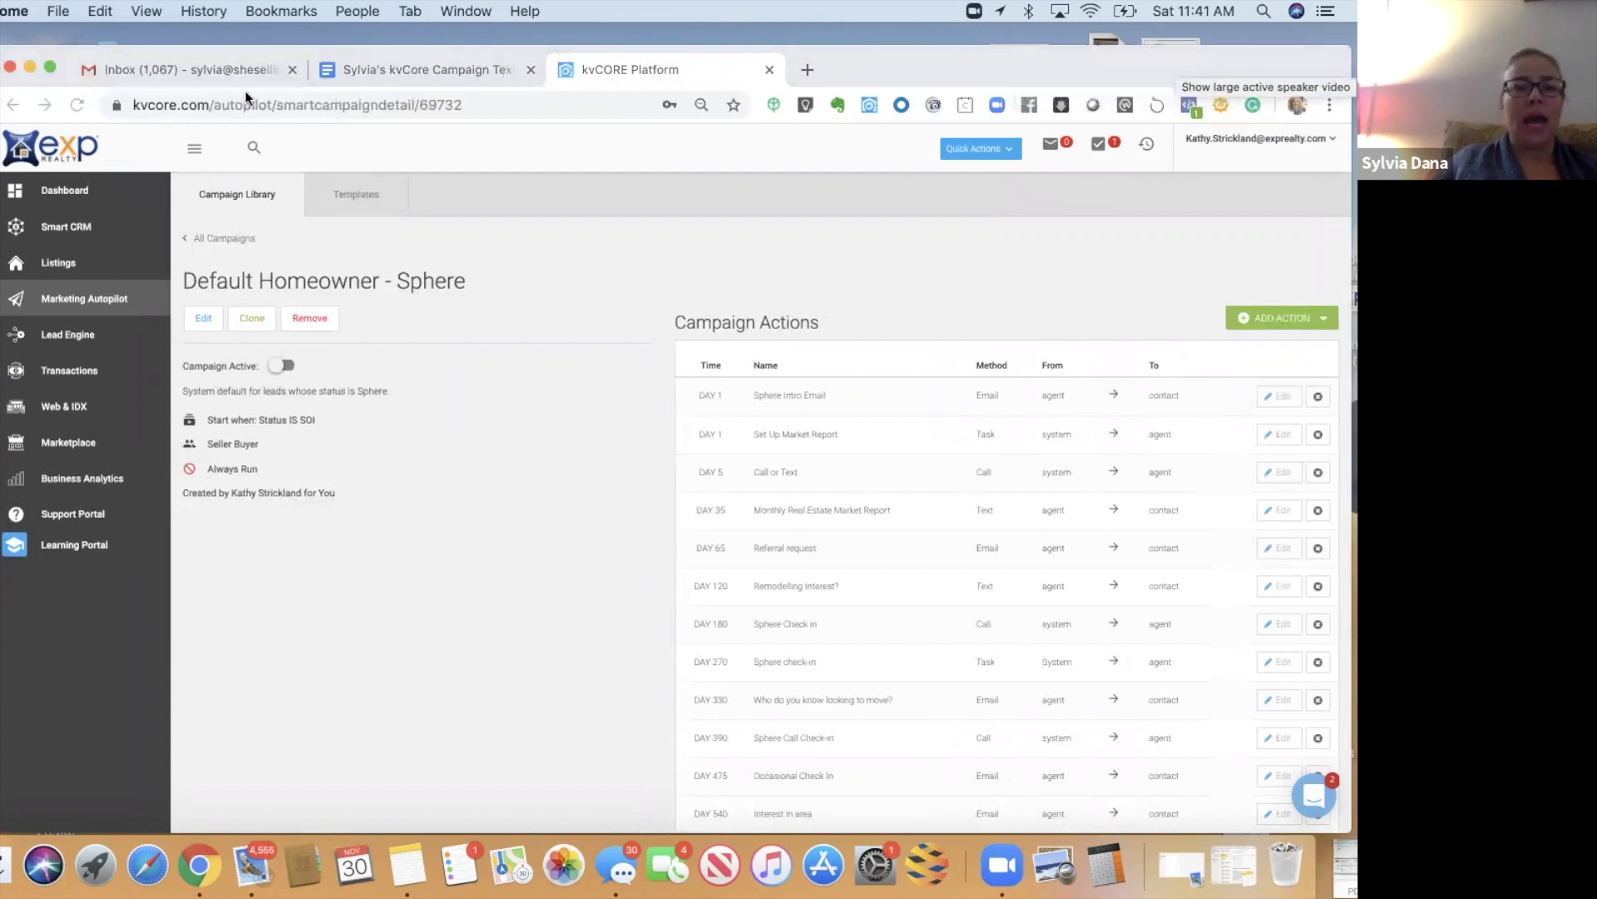
pyautogui.moveTo(138, 52); pyautogui.dragTo(68, 37)
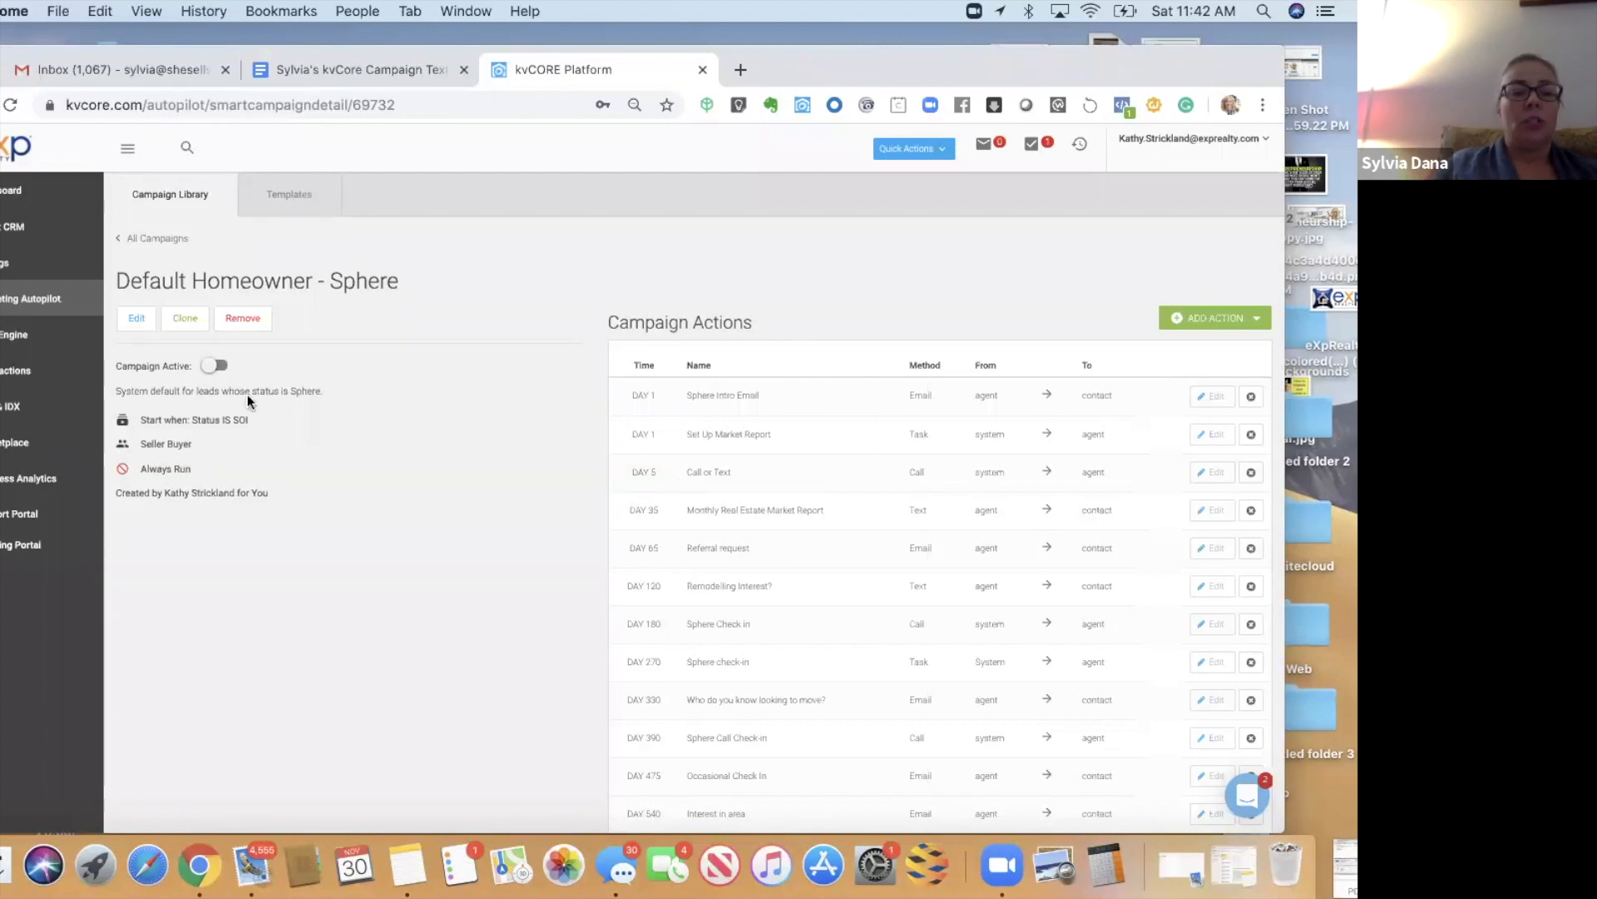
# - Make the campaign start when the SphereHomeowner hashtag is added and target all leads
pyautogui.click(136, 319)
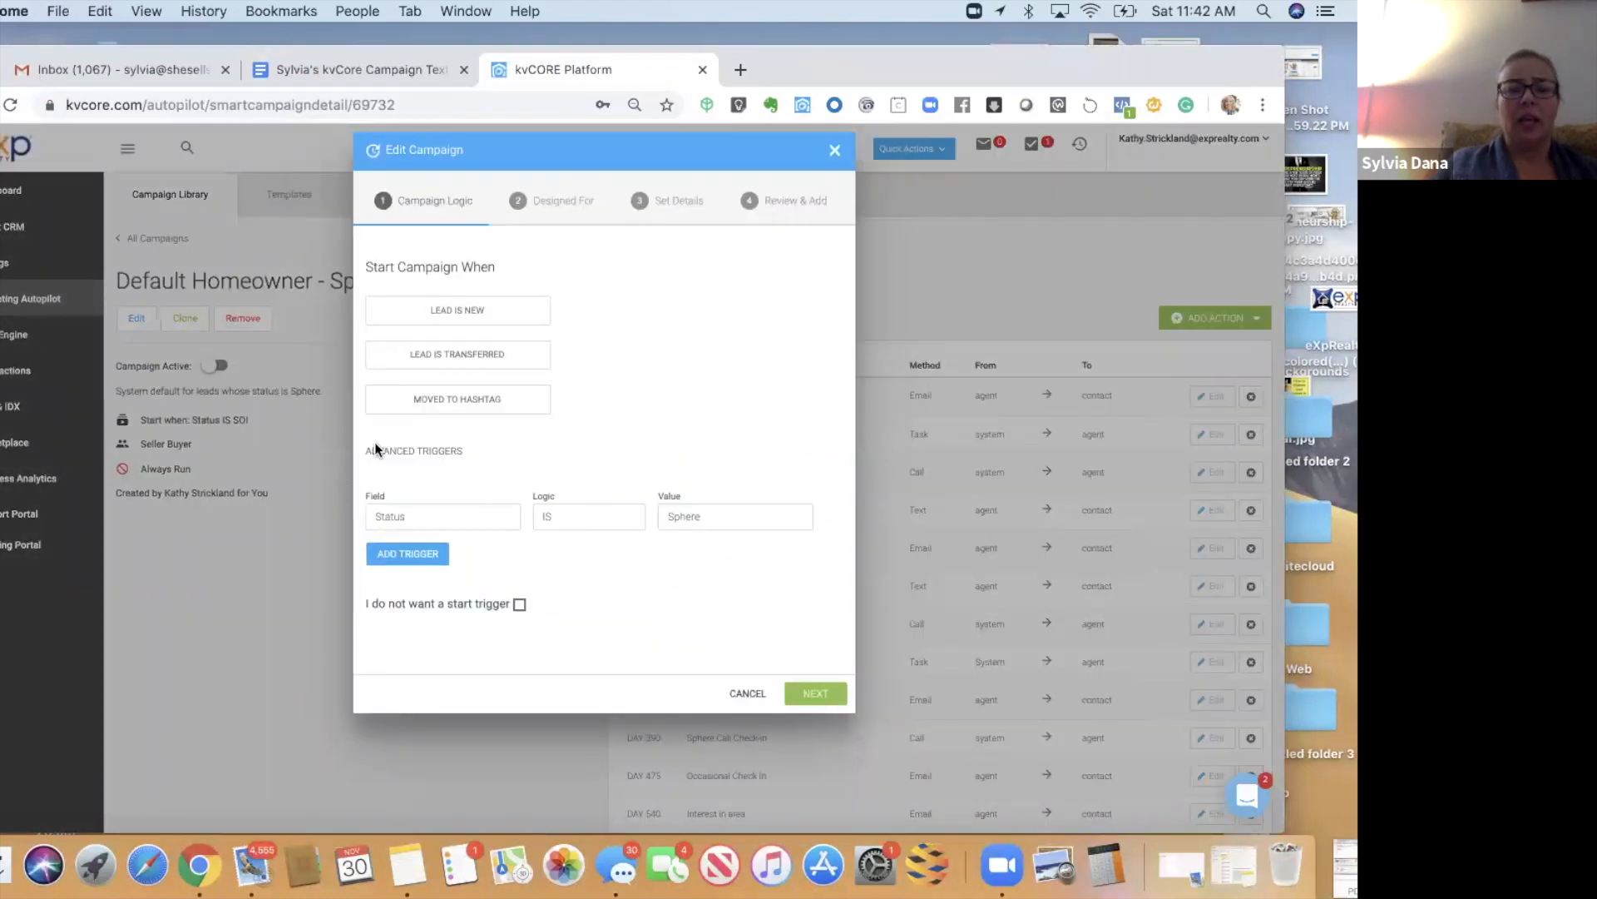
pyautogui.click(422, 403)
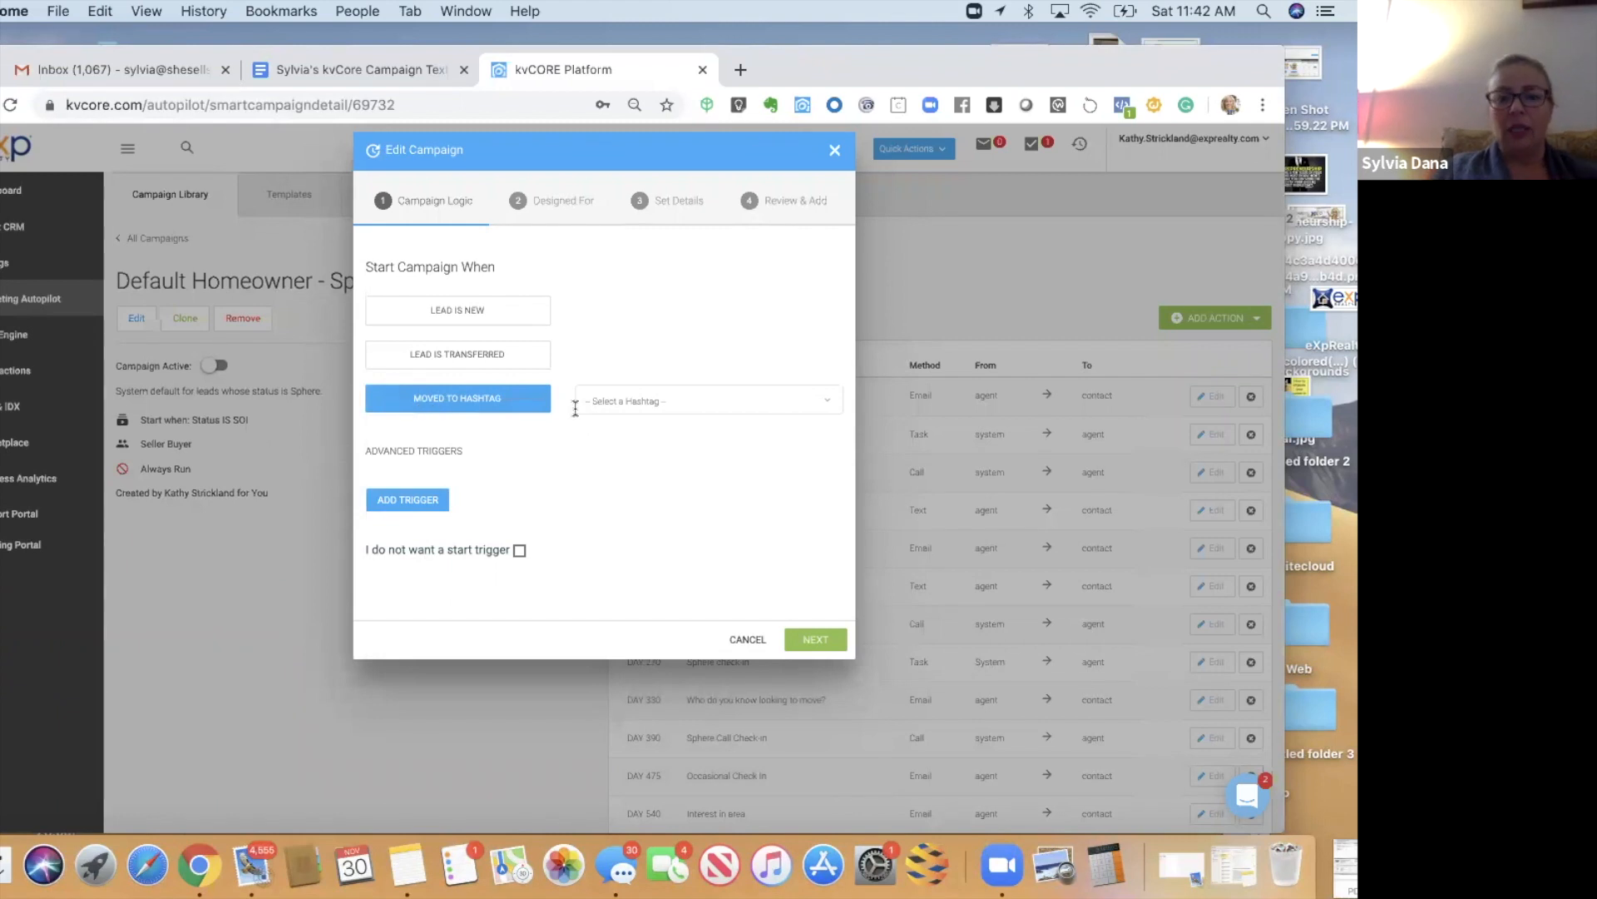
pyautogui.click(616, 400)
pyautogui.write('spghere')
pyautogui.press('BackSpace')
pyautogui.press('BackSpace')
pyautogui.press('BackSpace')
pyautogui.press('BackSpace')
pyautogui.press('BackSpace')
pyautogui.write('homeowner')
pyautogui.press('Return')
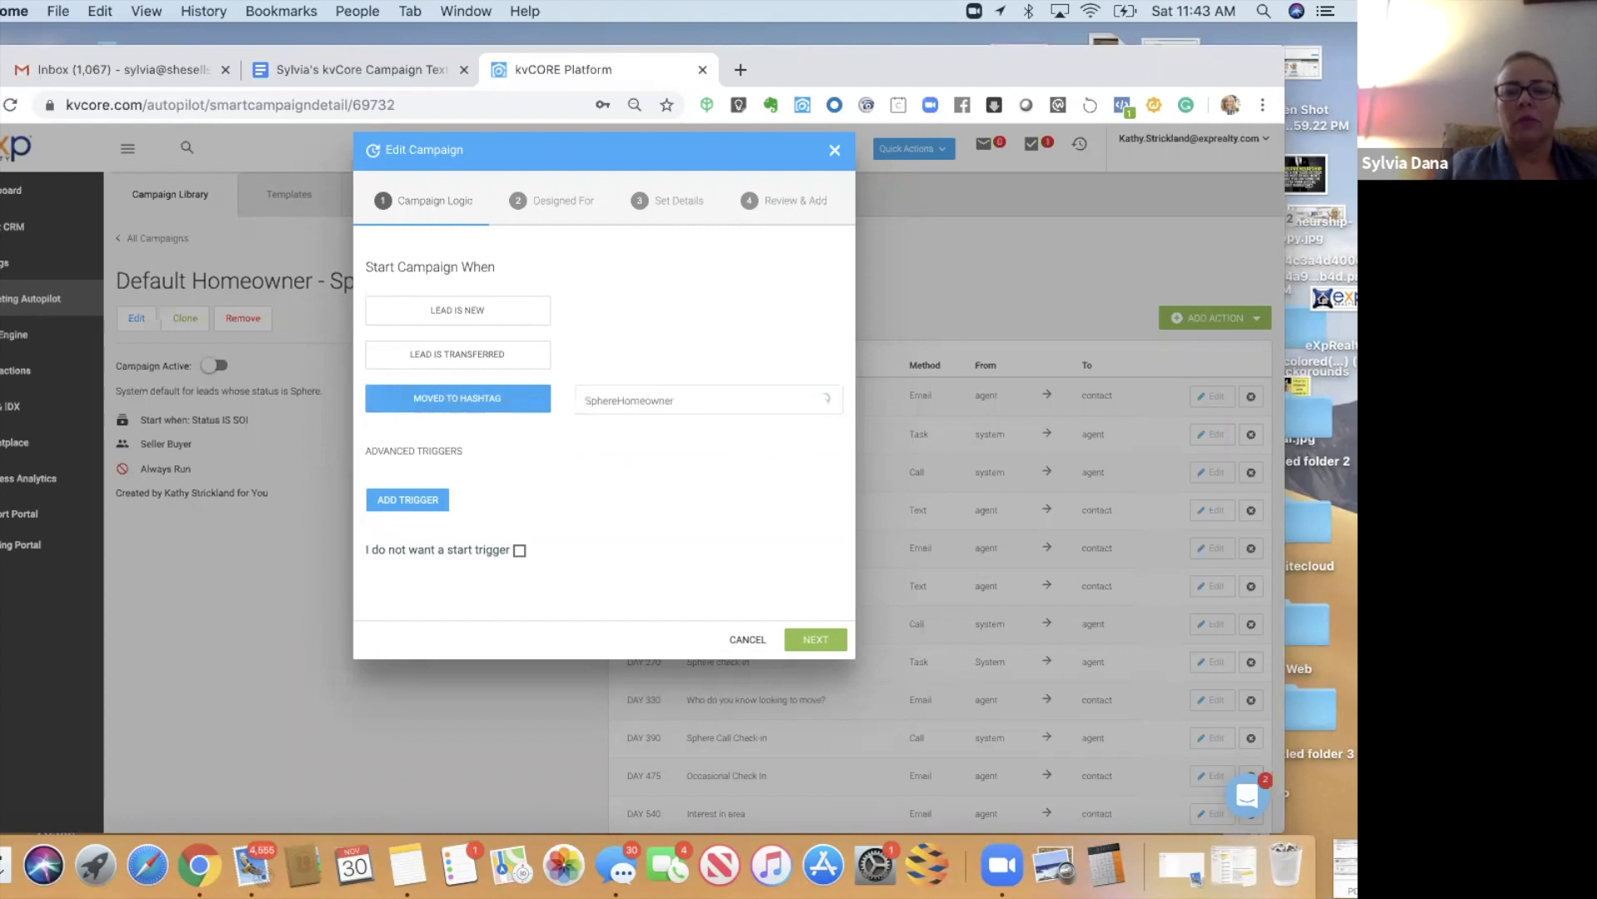
pyautogui.click(801, 645)
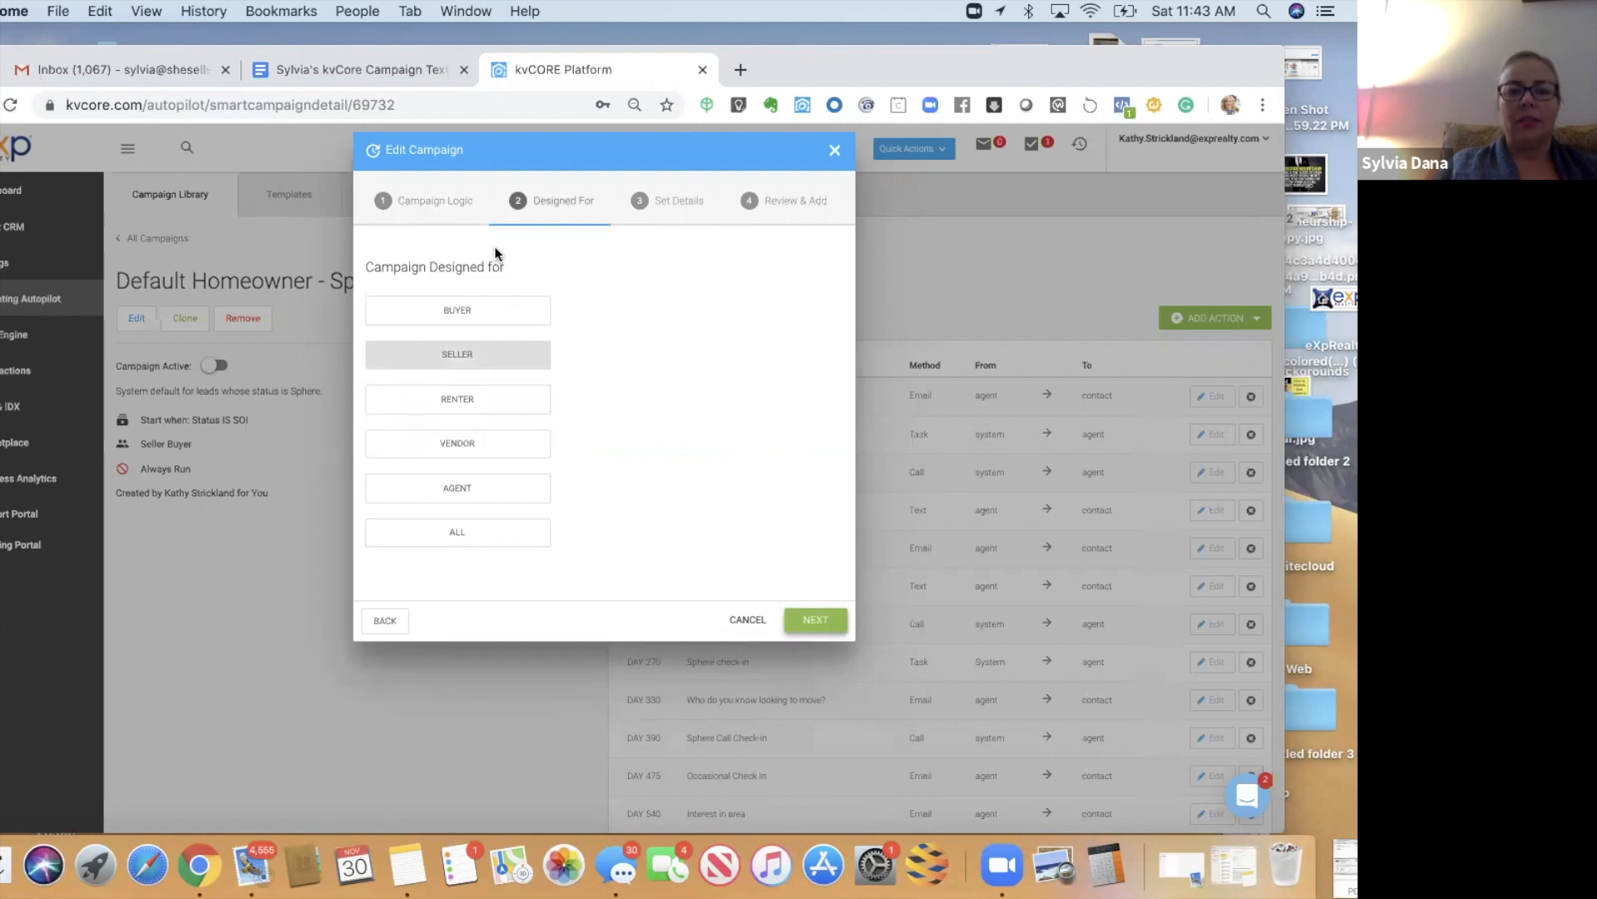
pyautogui.click(462, 537)
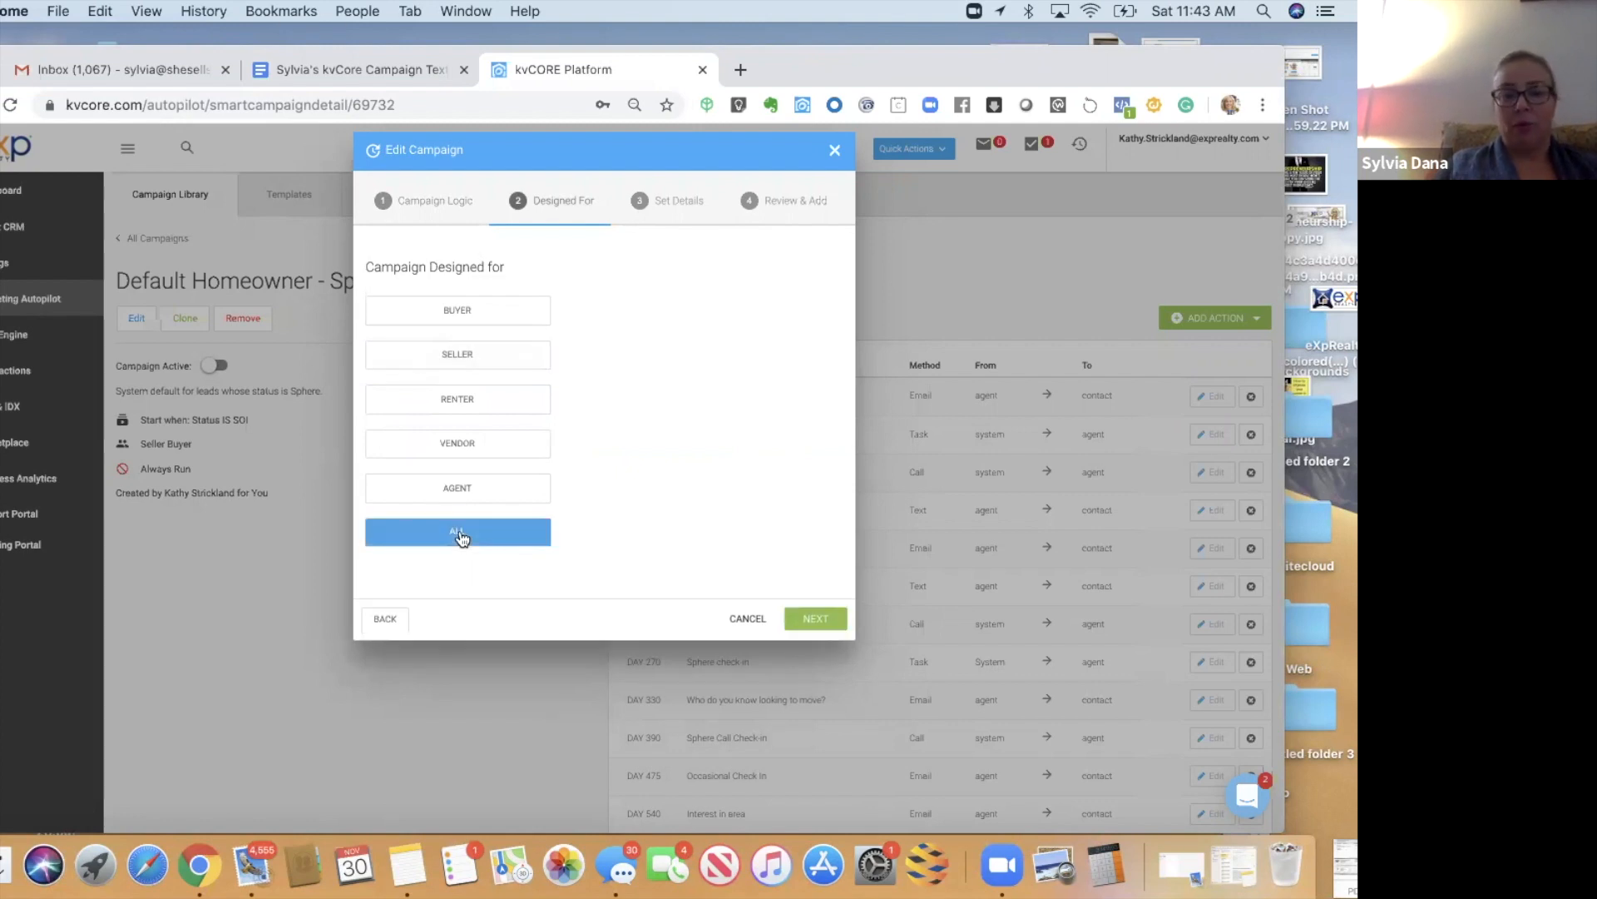
# - Rename the campaign 'Sphere Homeowner Campaign' with description 'Activates when #spherehomeowner tag is added'
pyautogui.click(812, 619)
pyautogui.click(589, 309)
pyautogui.press('BackSpace')
pyautogui.press('BackSpace')
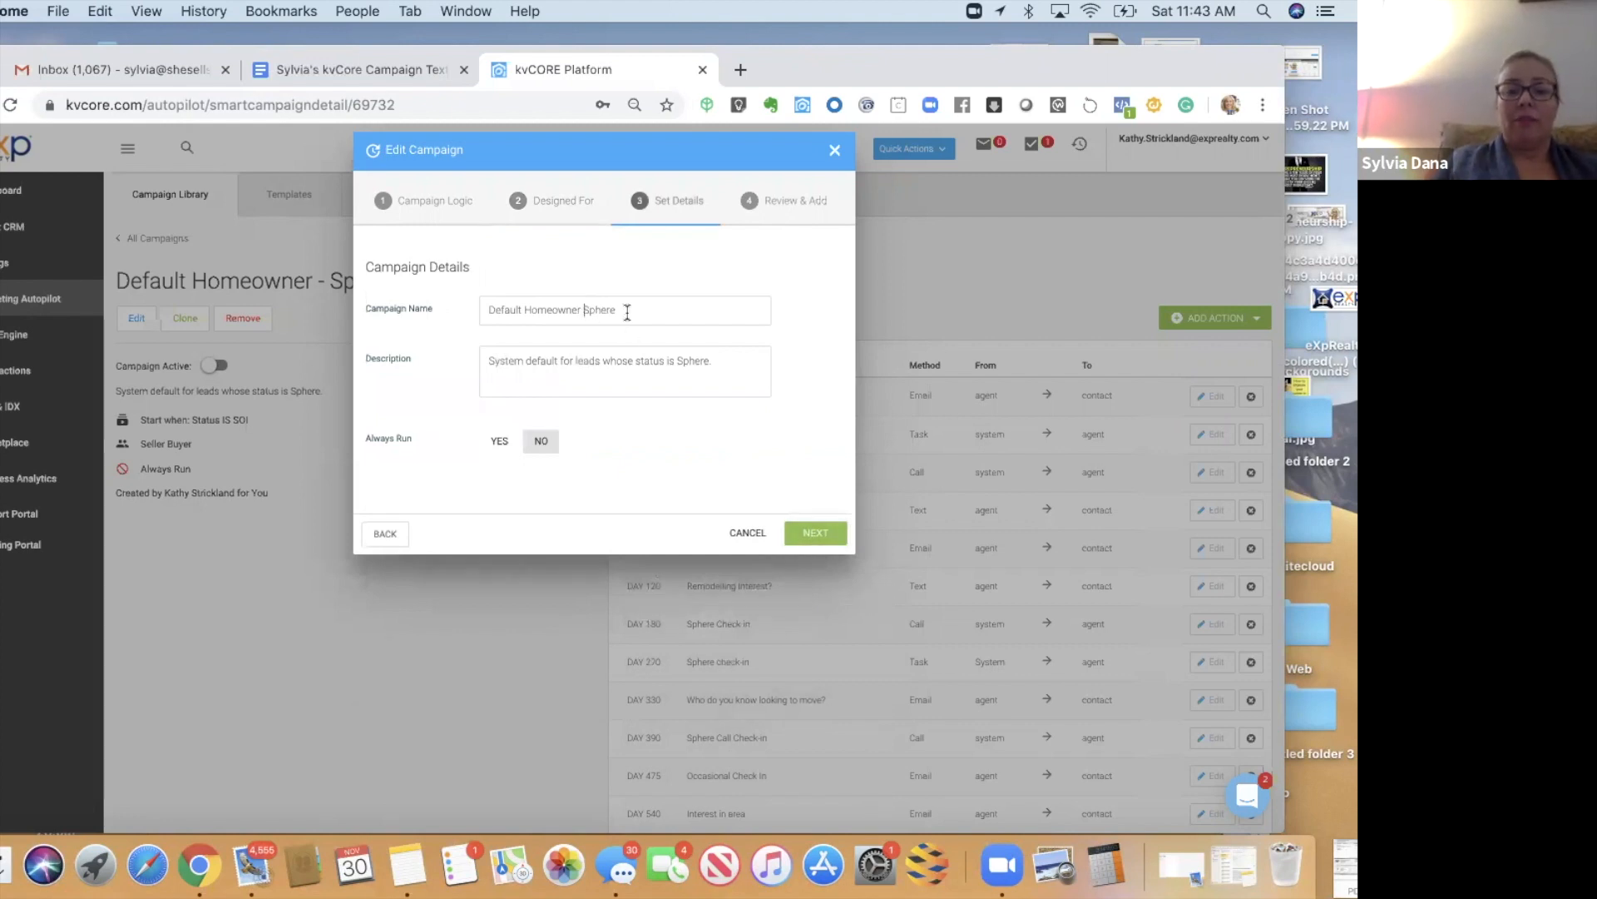
pyautogui.moveTo(627, 311); pyautogui.dragTo(584, 311)
pyautogui.press('super+c')
pyautogui.press('BackSpace')
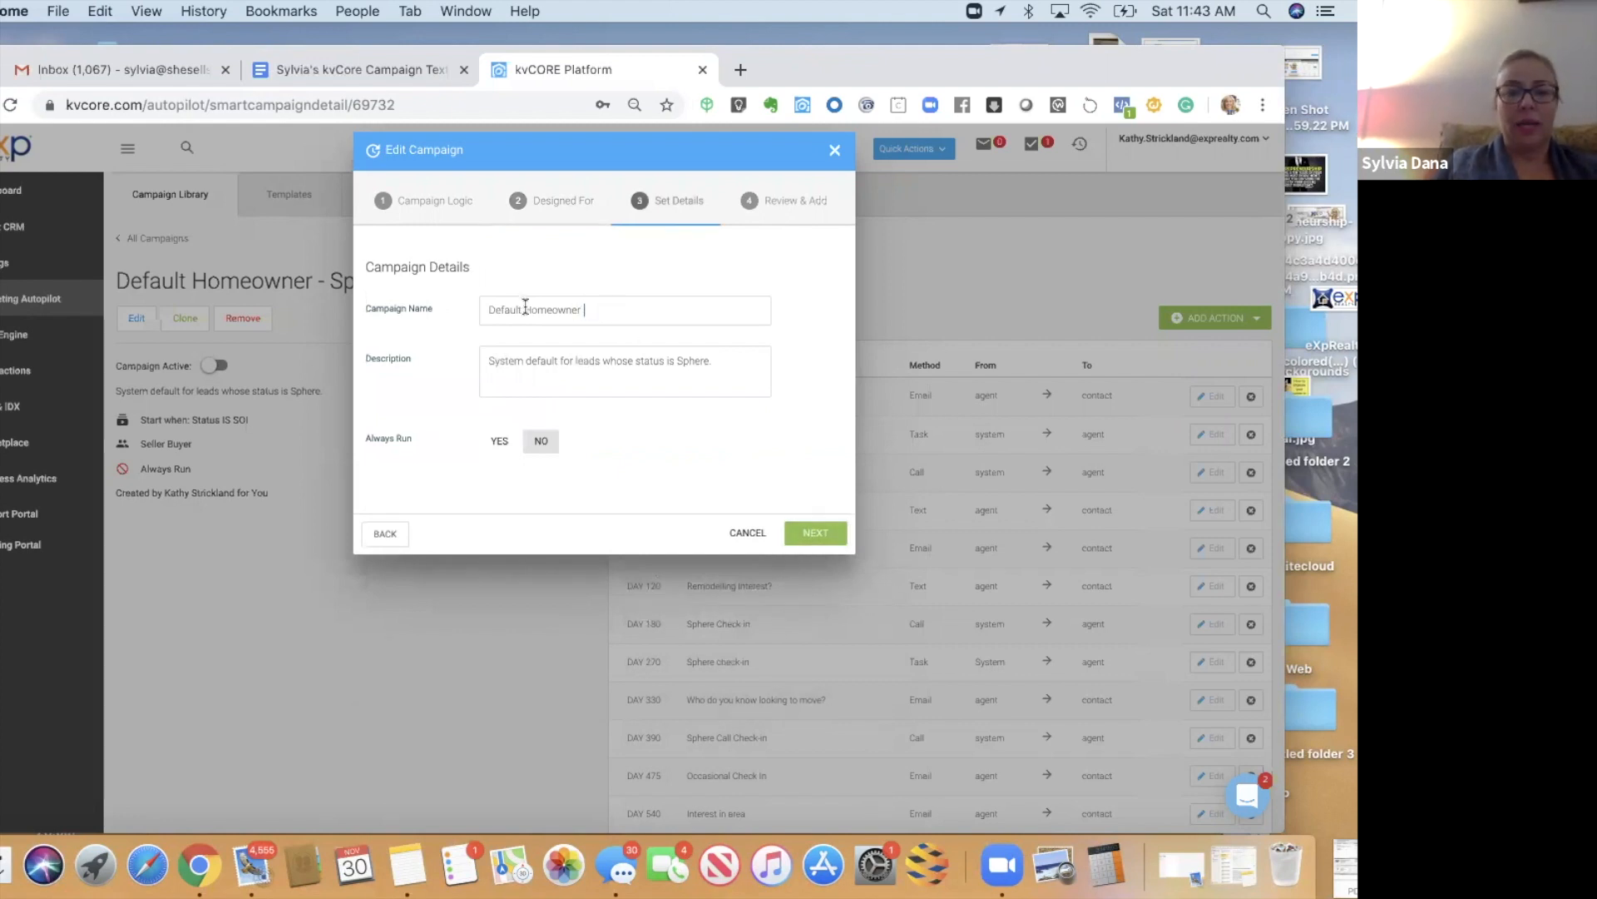
pyautogui.doubleClick(525, 311)
pyautogui.press('super+v')
pyautogui.click(589, 308)
pyautogui.write('C')
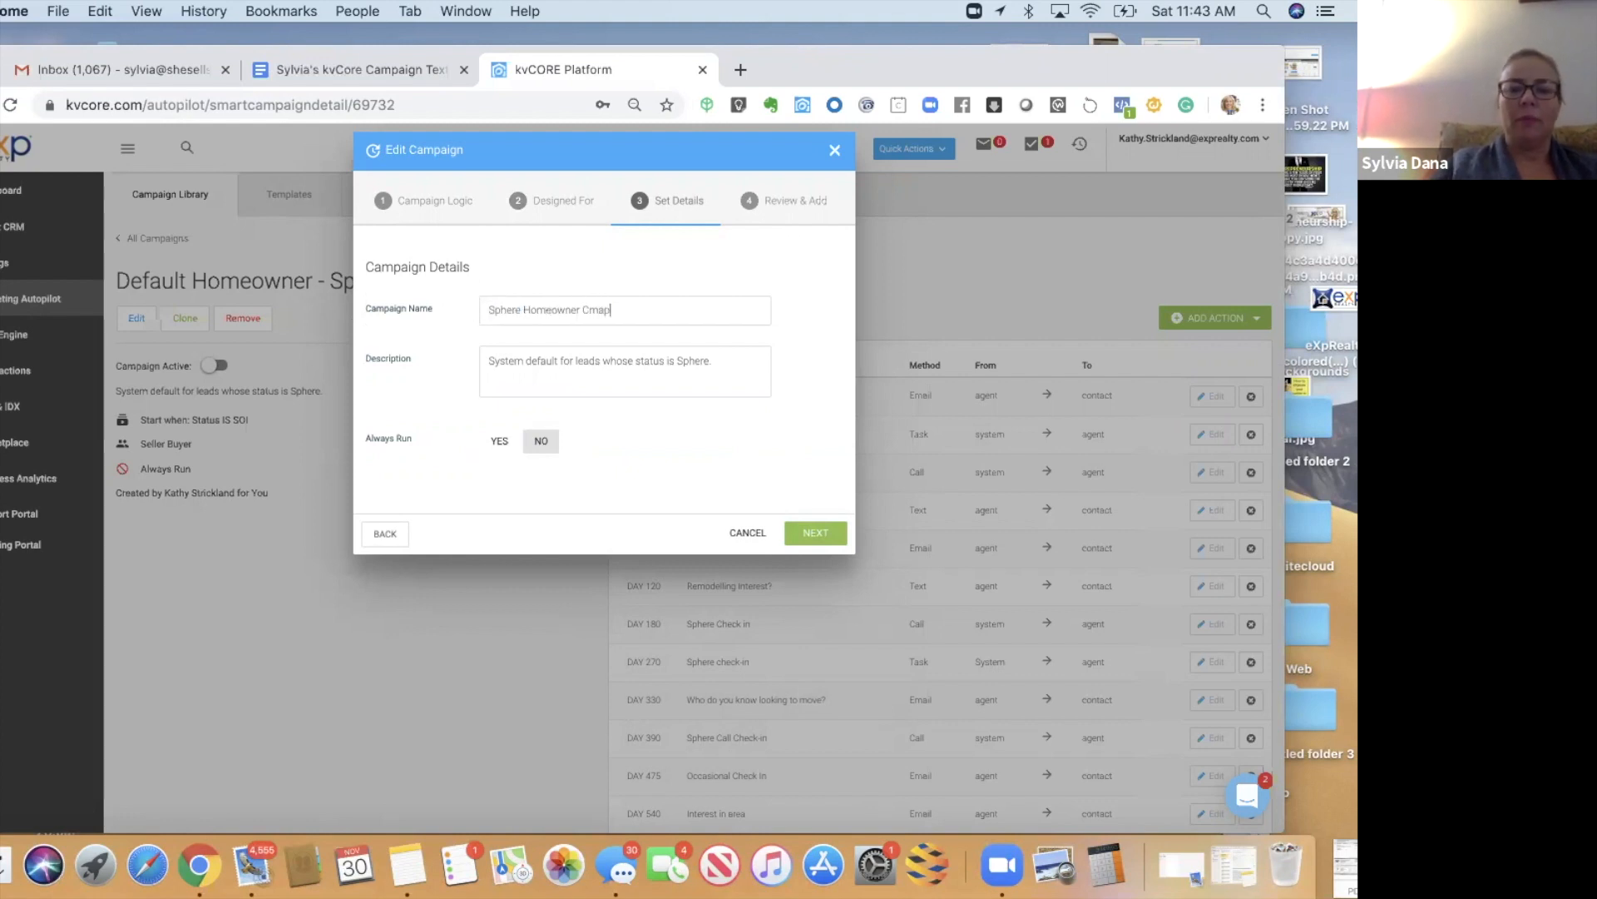
pyautogui.write('amp')
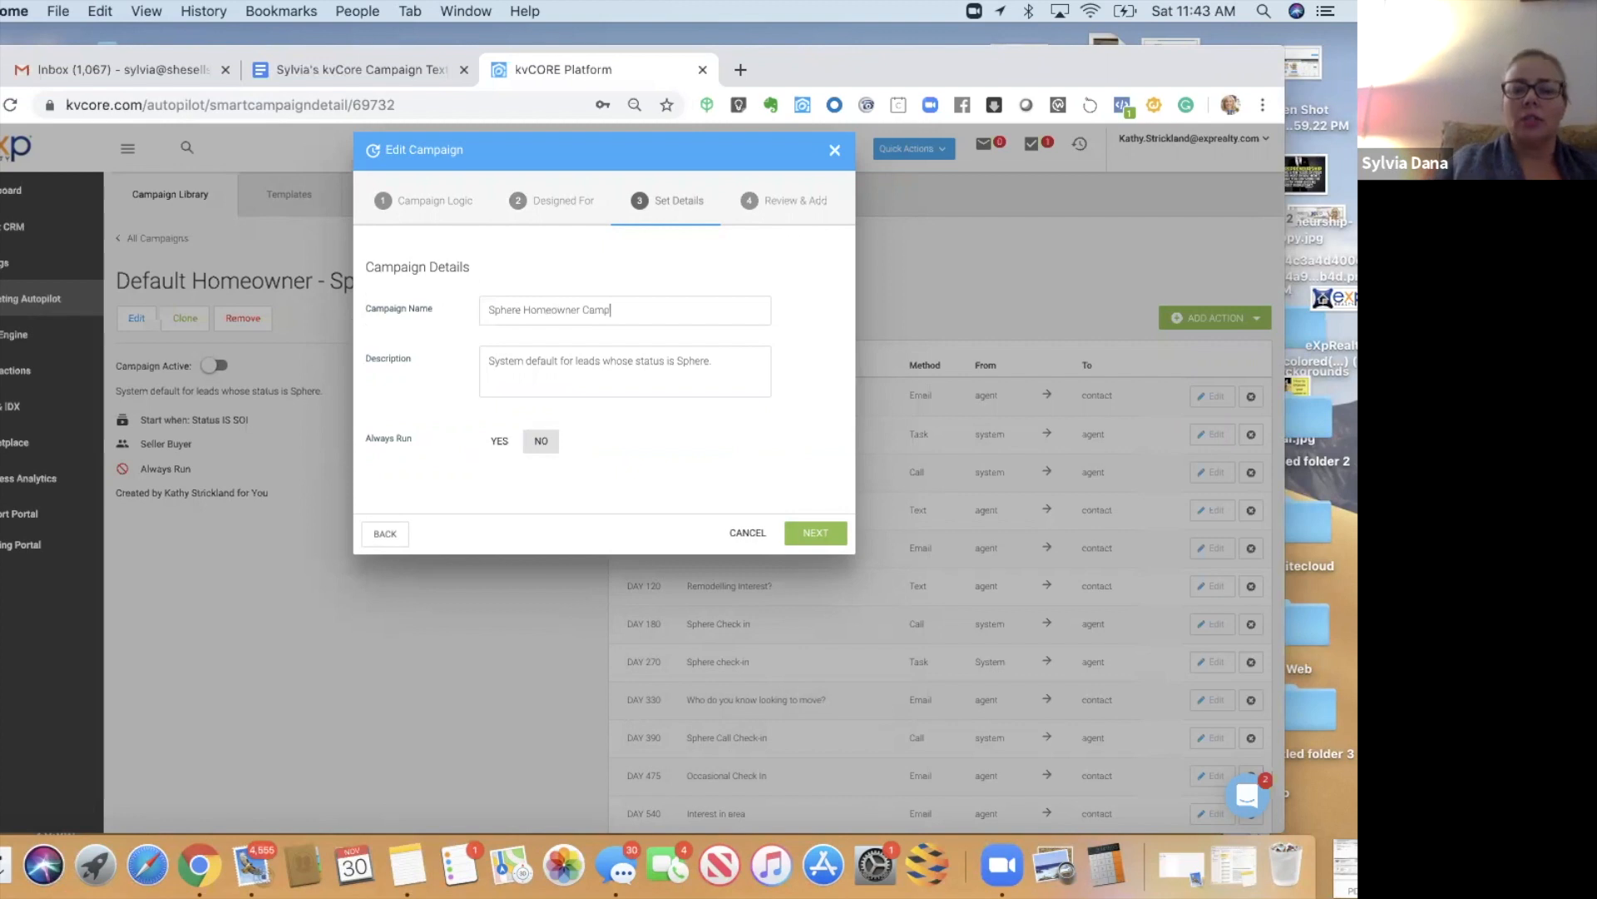
pyautogui.write('aign')
pyautogui.moveTo(721, 362); pyautogui.dragTo(478, 365)
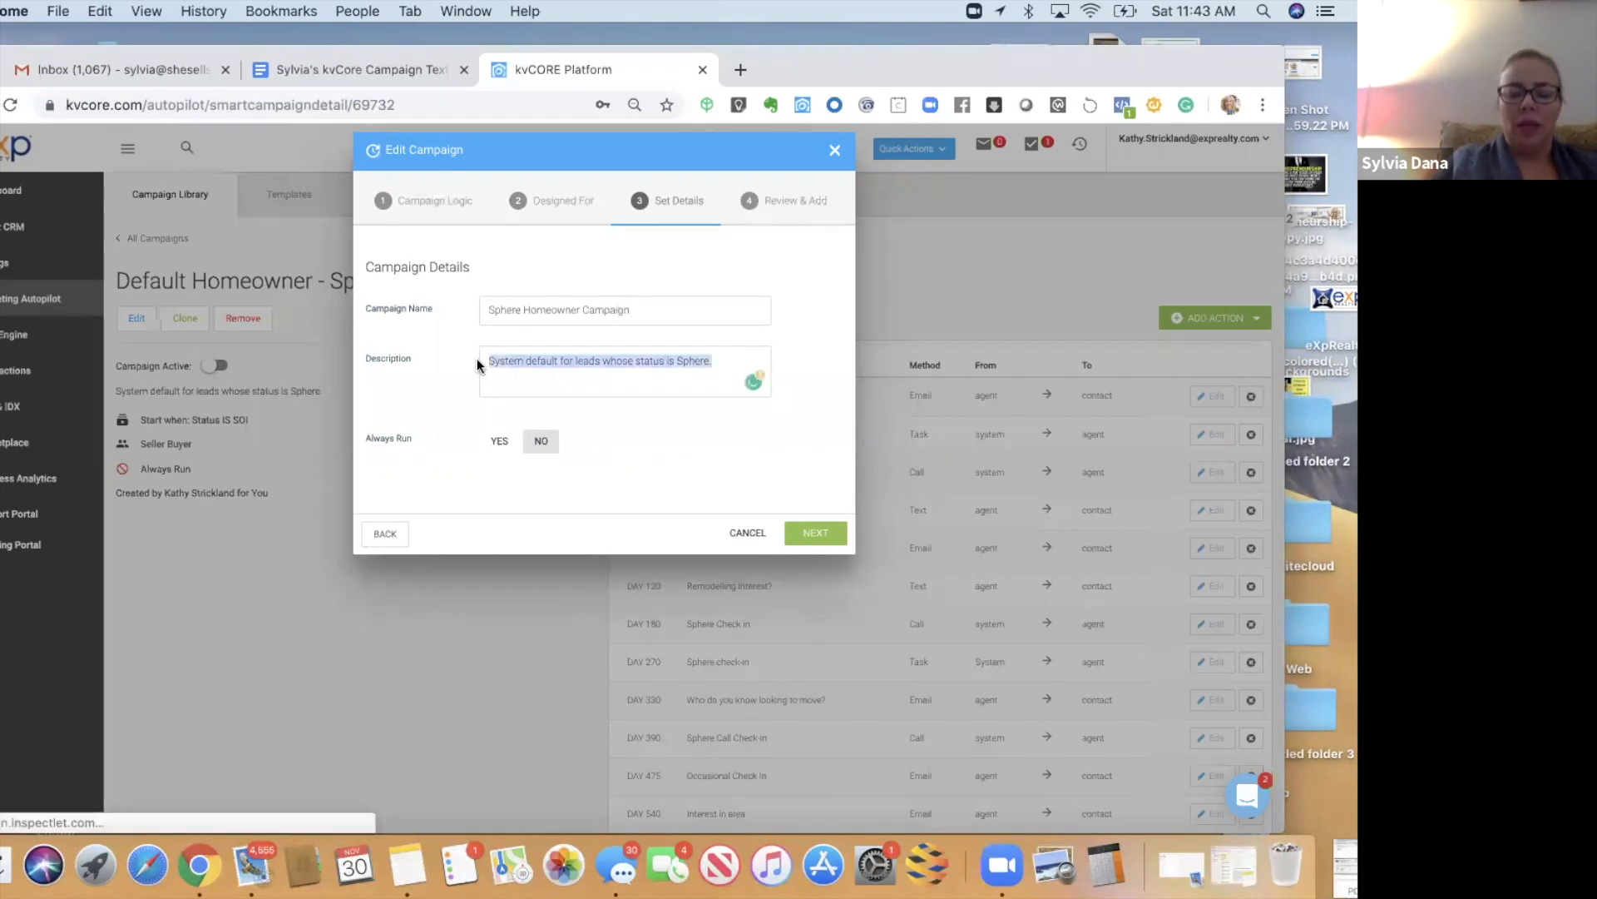
pyautogui.write('Acti')
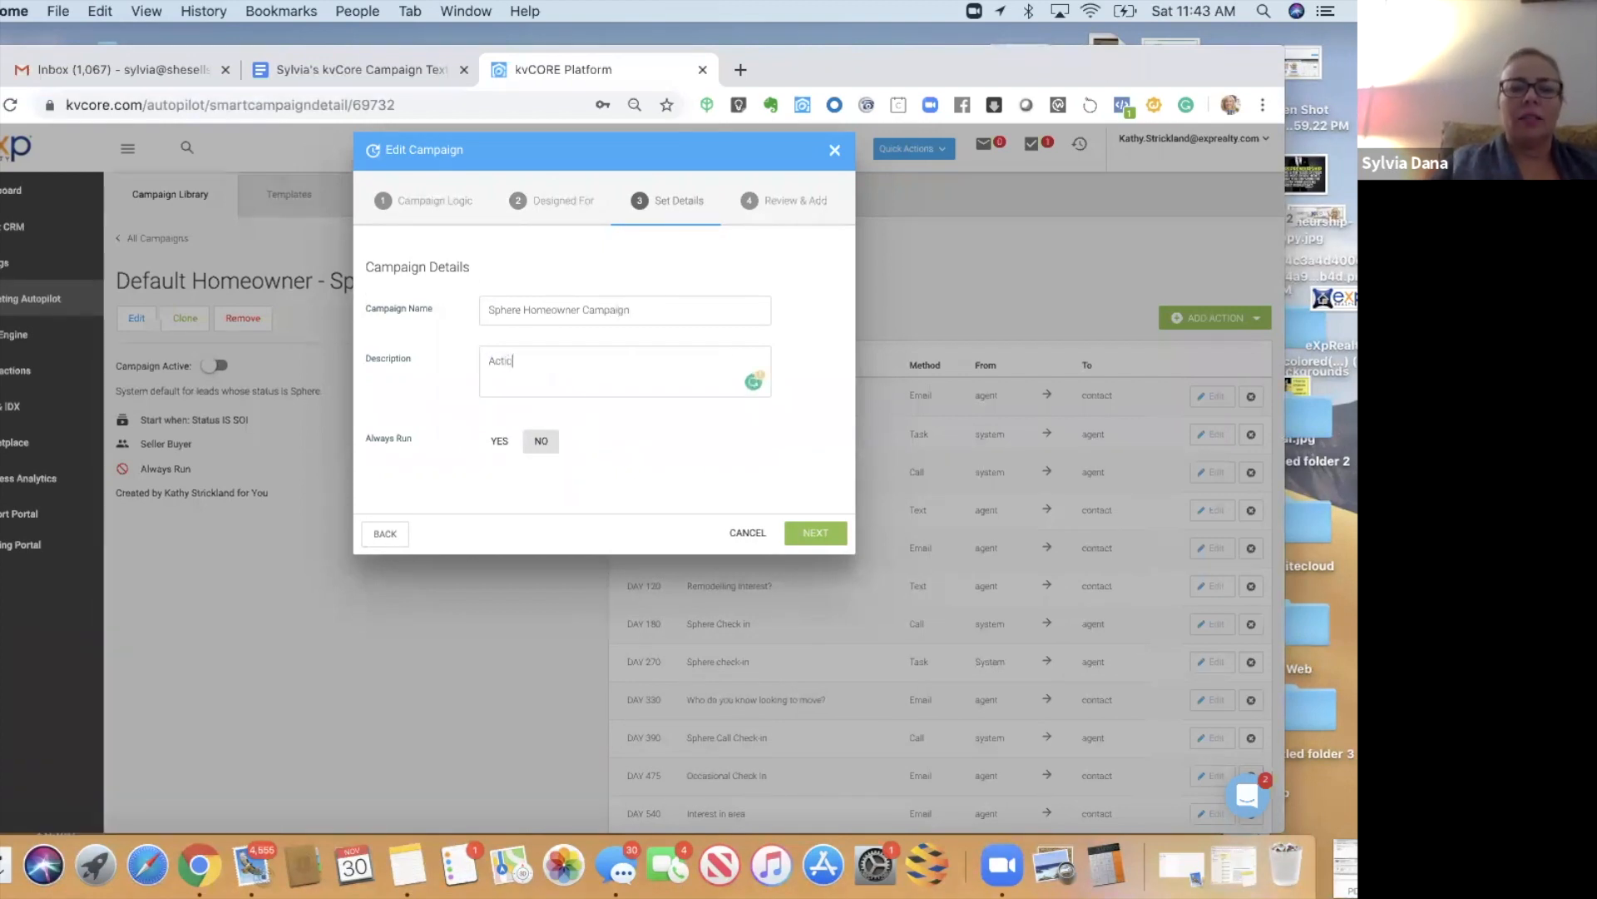
pyautogui.write('vates ')
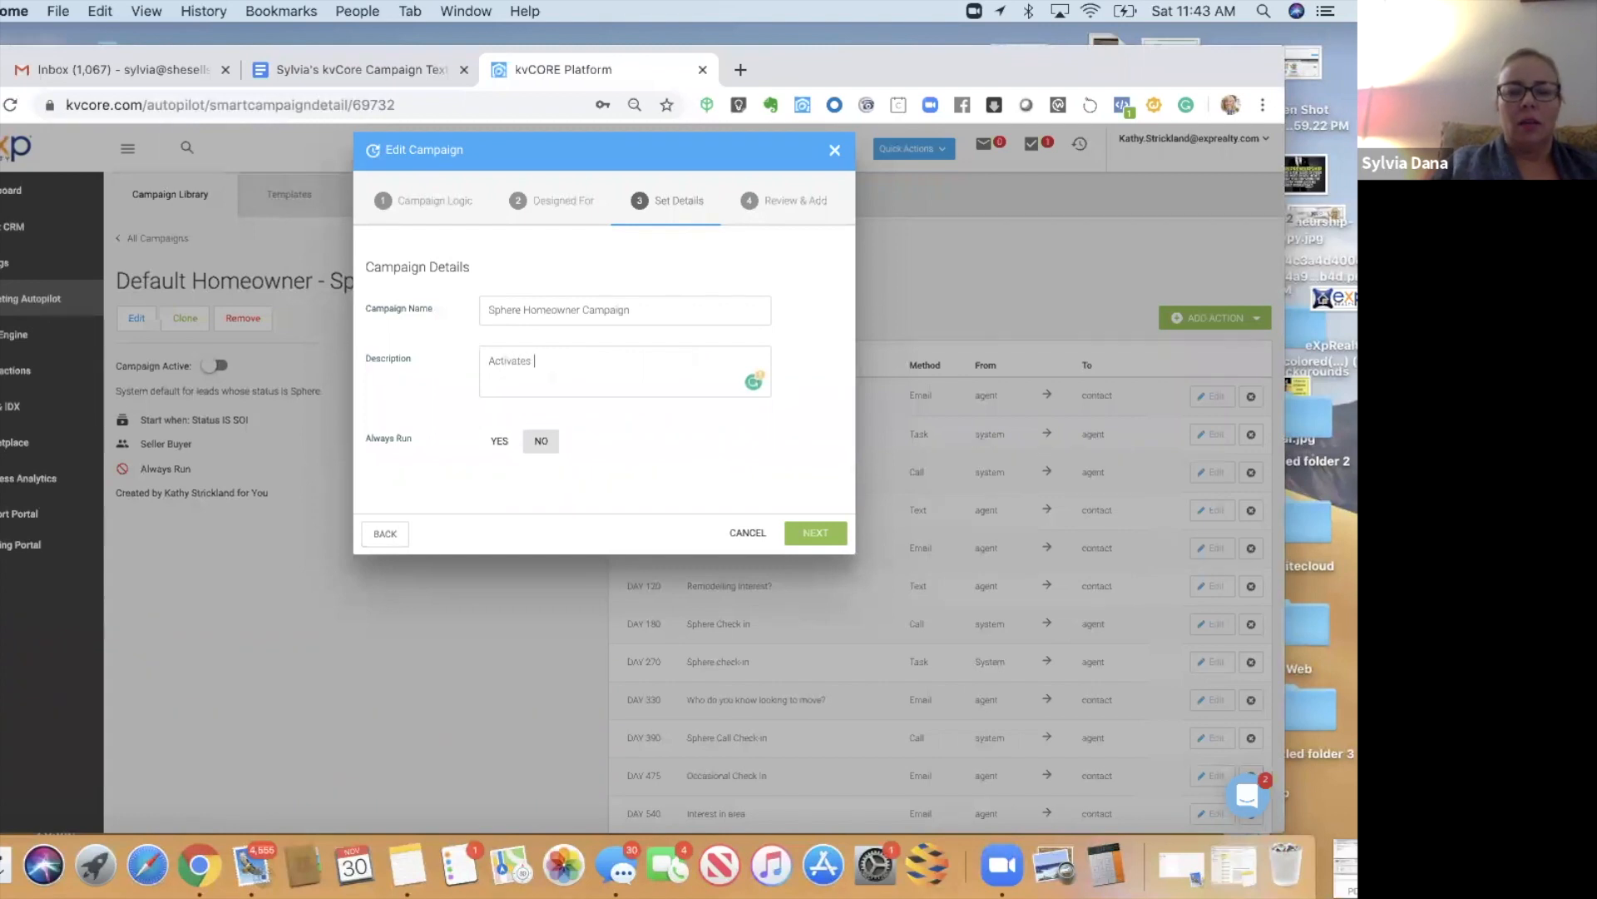
pyautogui.write('when #sphere')
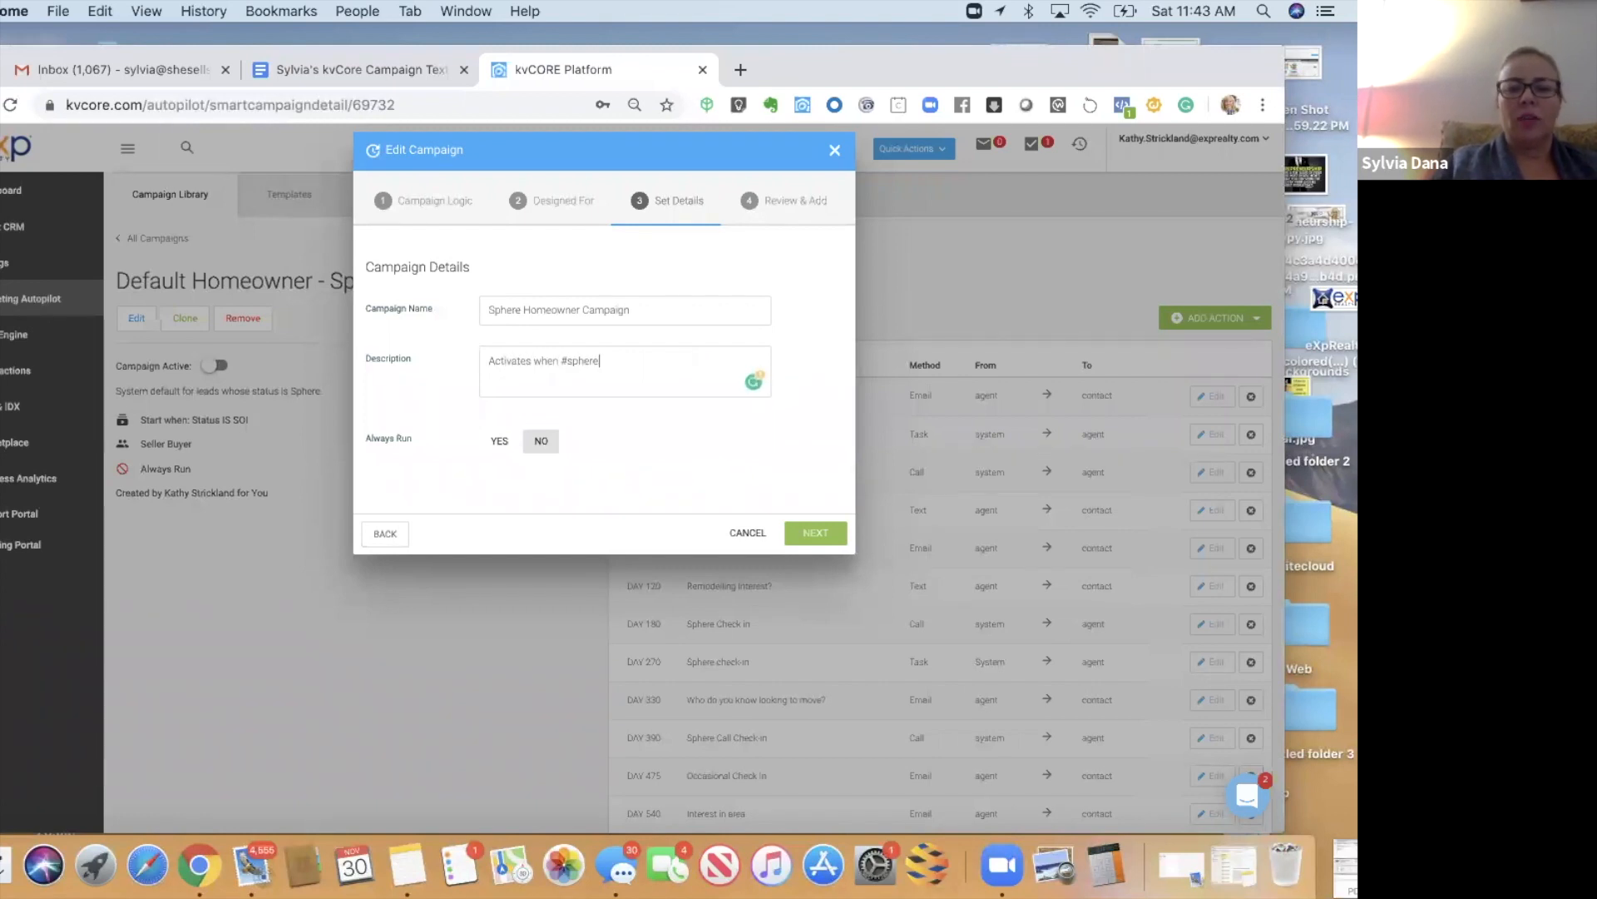
pyautogui.write('homeowner tag is added')
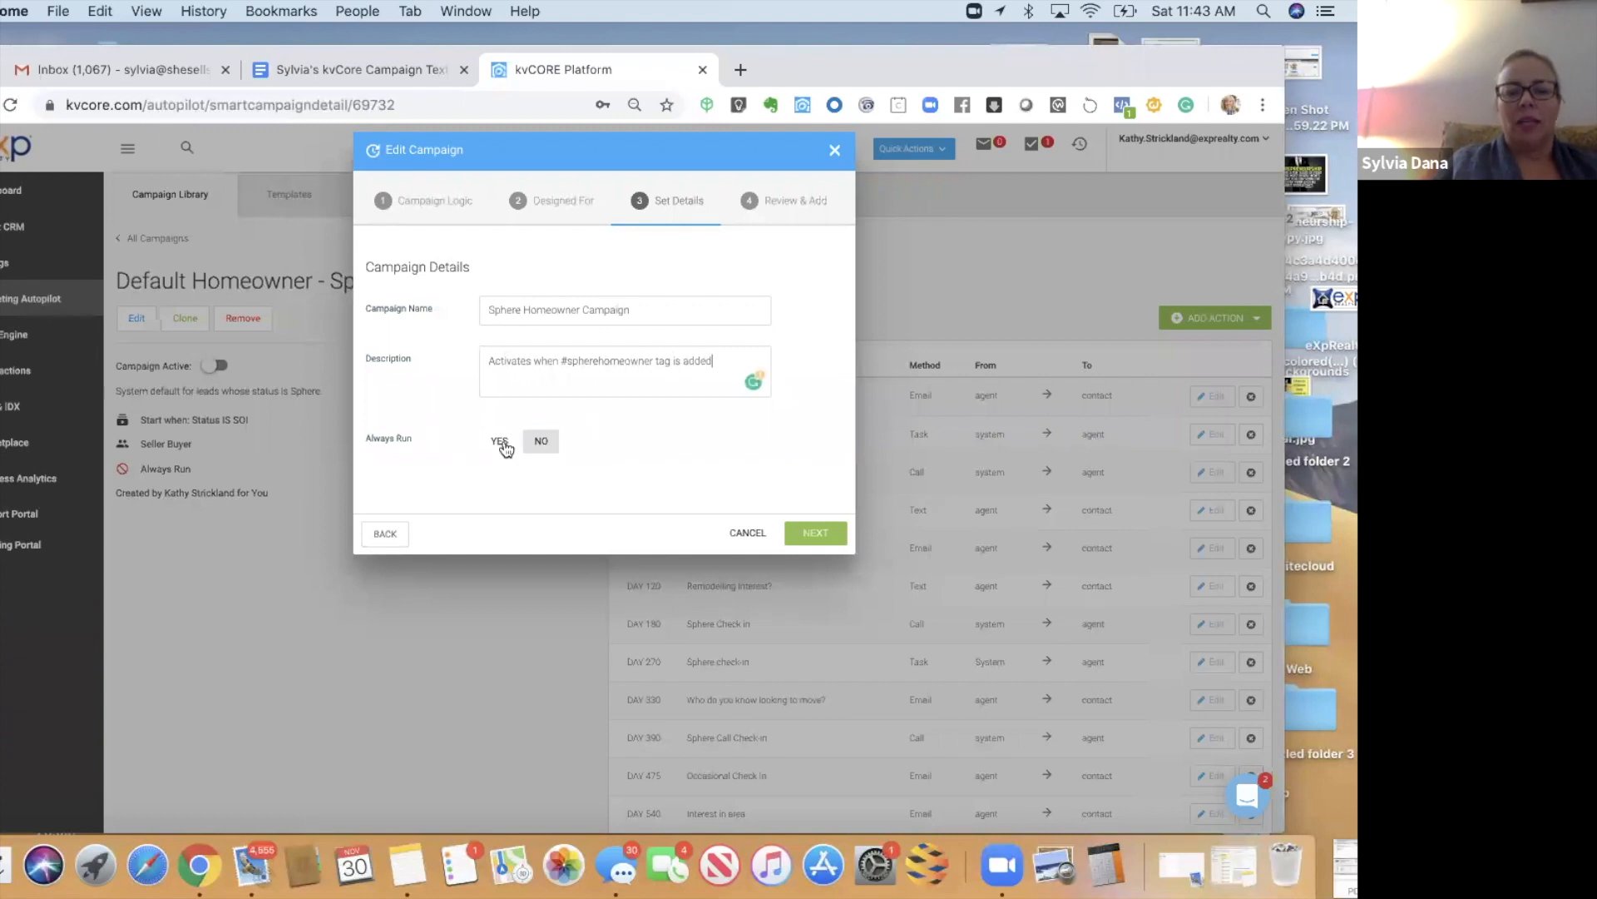
# - Set the campaign to always run and save the update
pyautogui.click(499, 441)
pyautogui.click(824, 532)
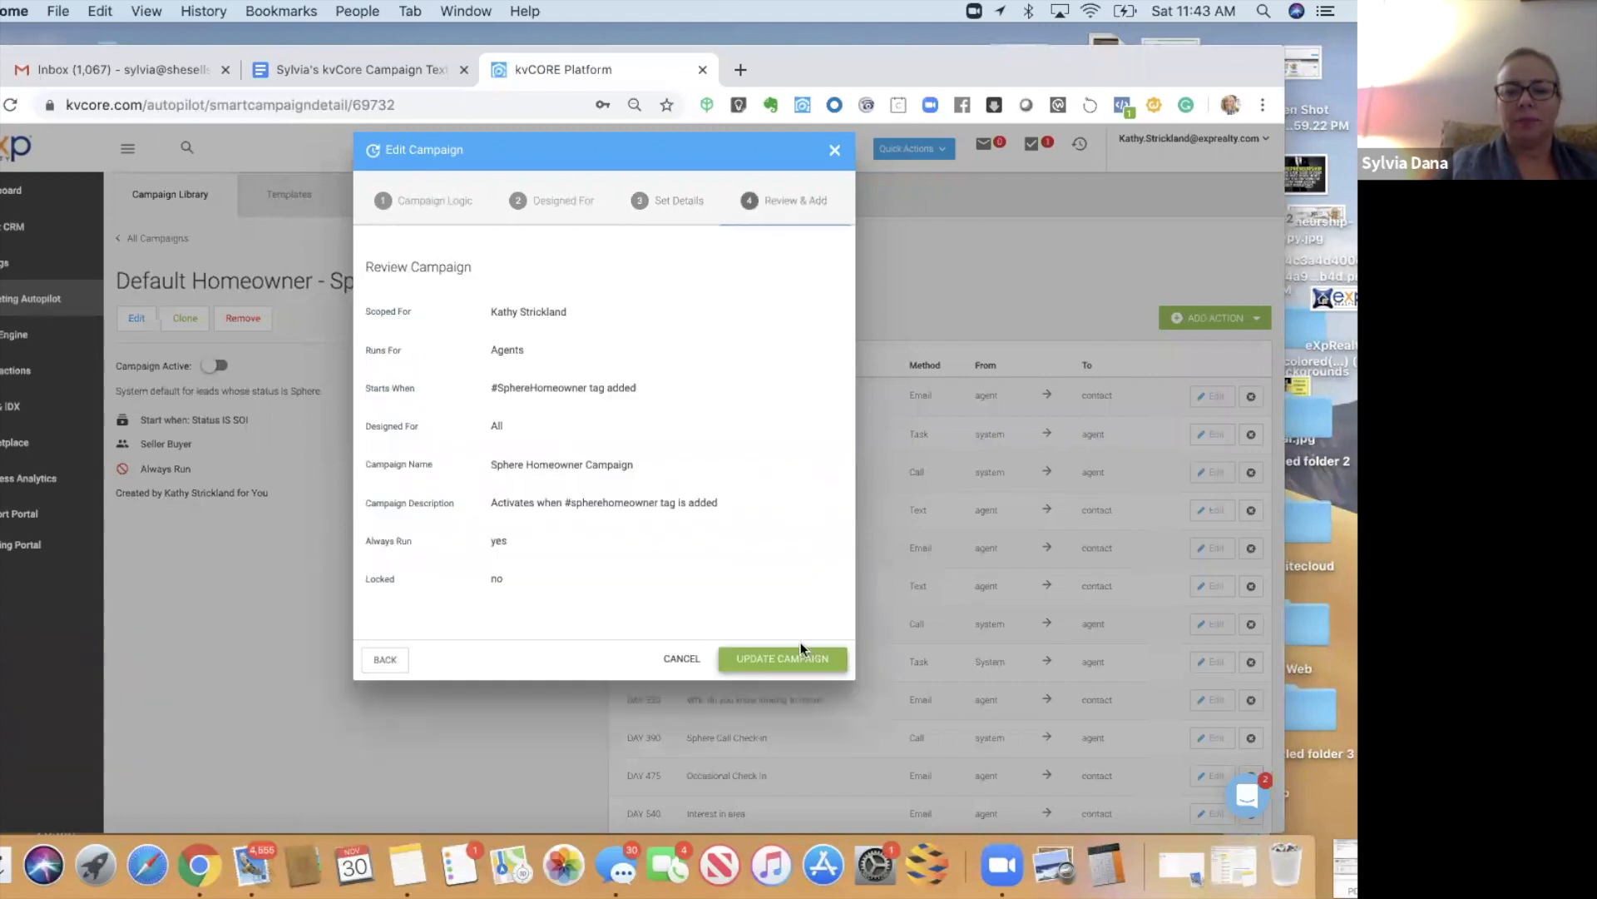
pyautogui.click(782, 661)
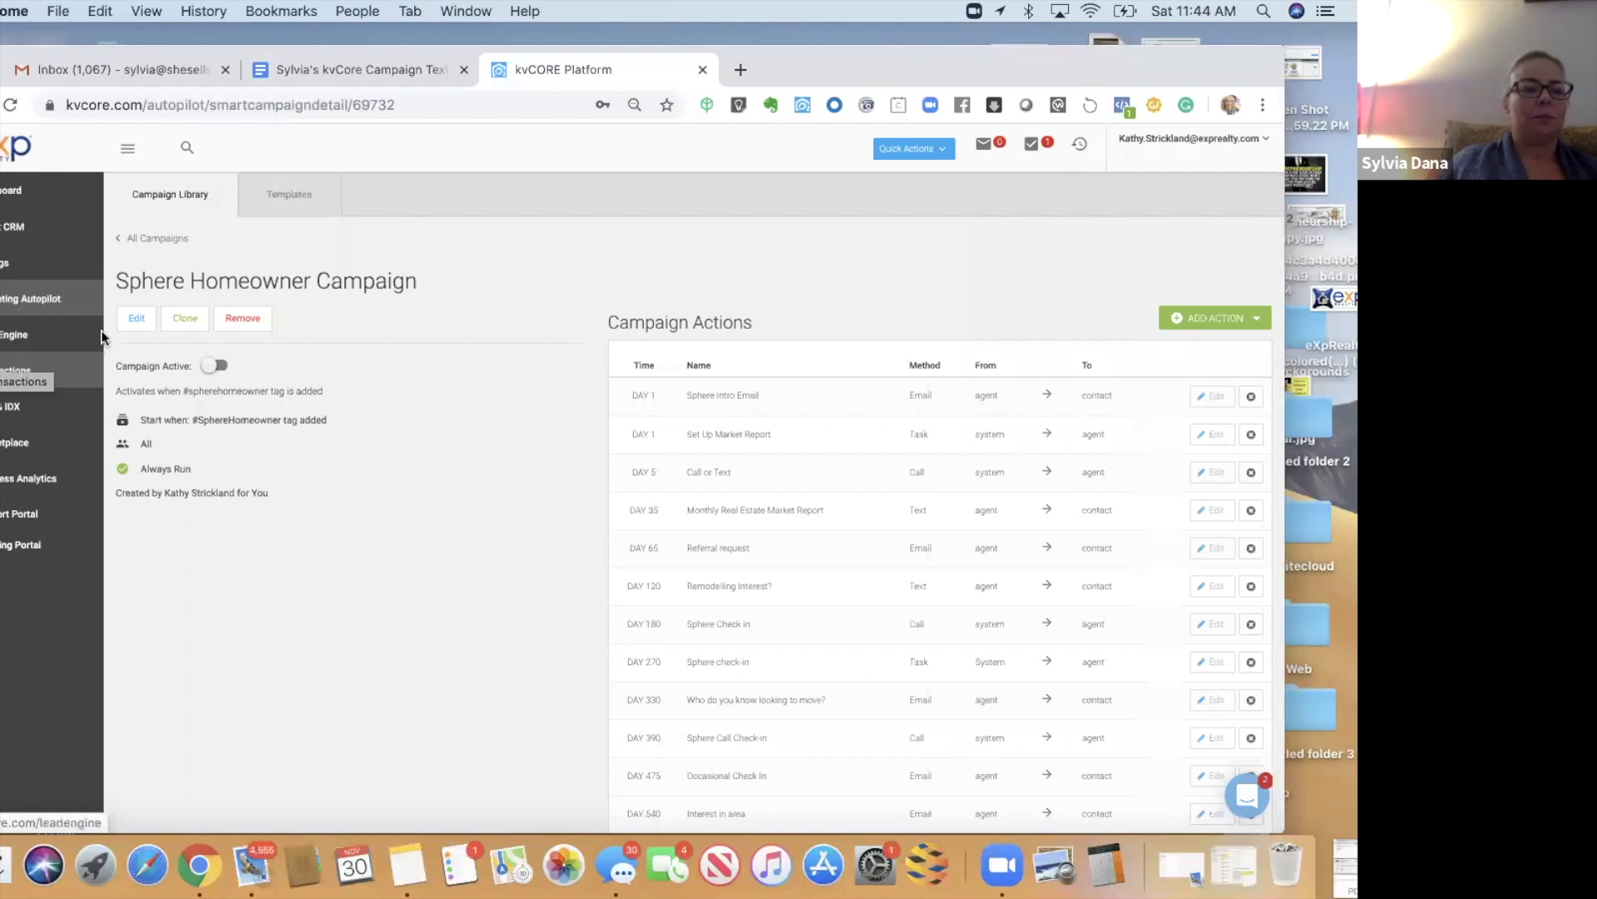
# - From Smart CRM, glance at the Marketing Autopilot library, then open the buyer lead's record
pyautogui.click(17, 235)
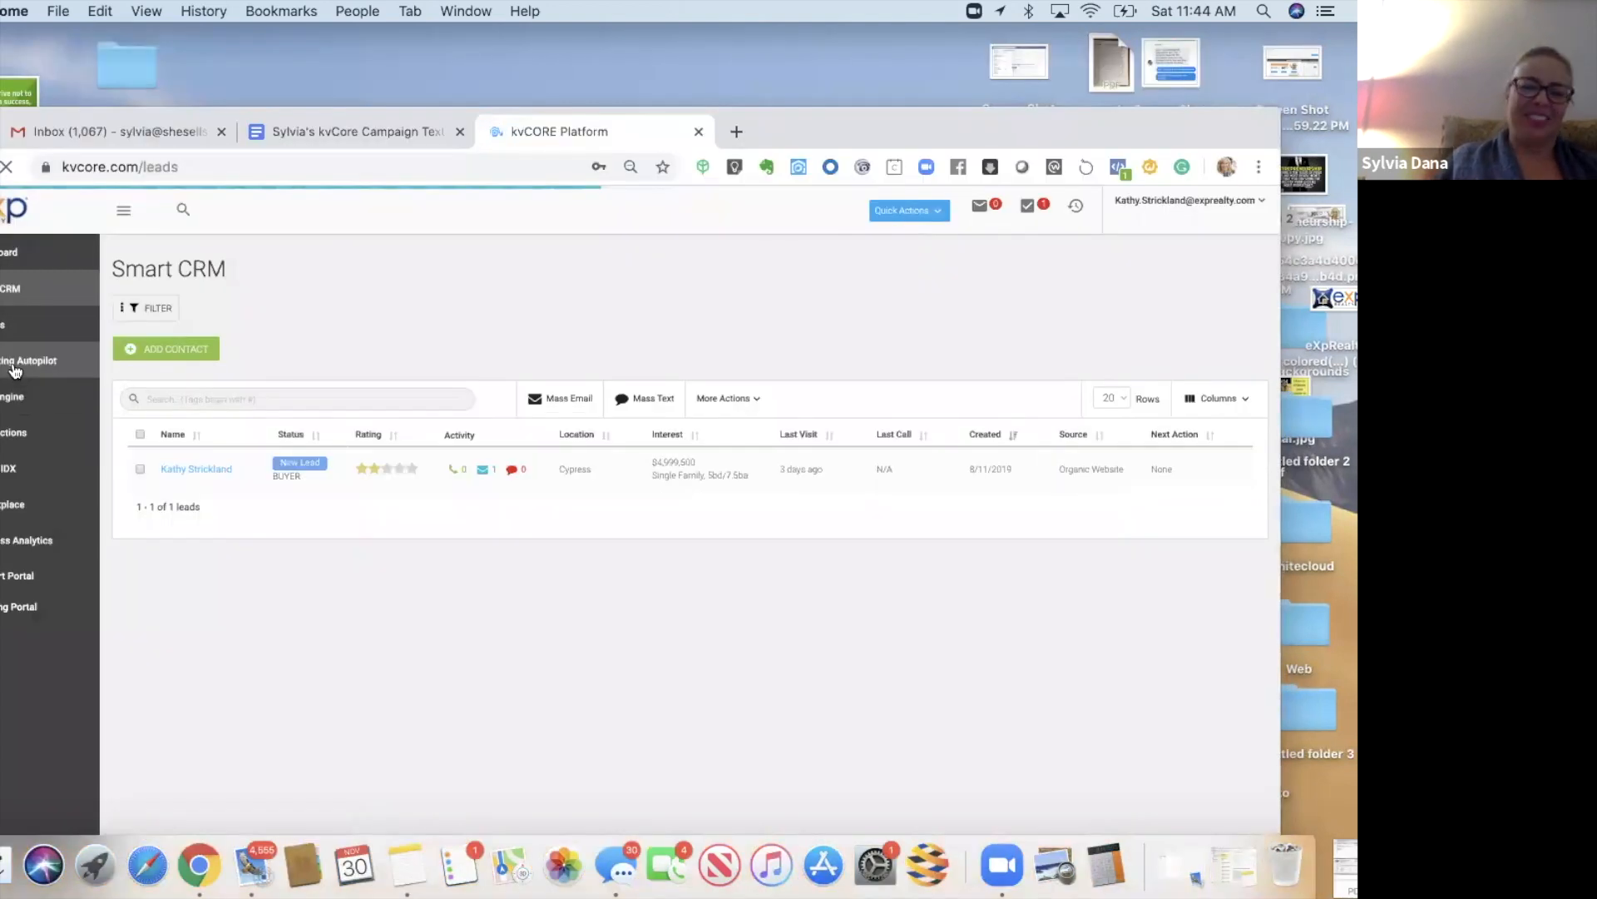
pyautogui.moveTo(156, 54)
pyautogui.mouseDown()
pyautogui.moveTo(152, 117)
pyautogui.moveTo(152, 76)
pyautogui.mouseUp()
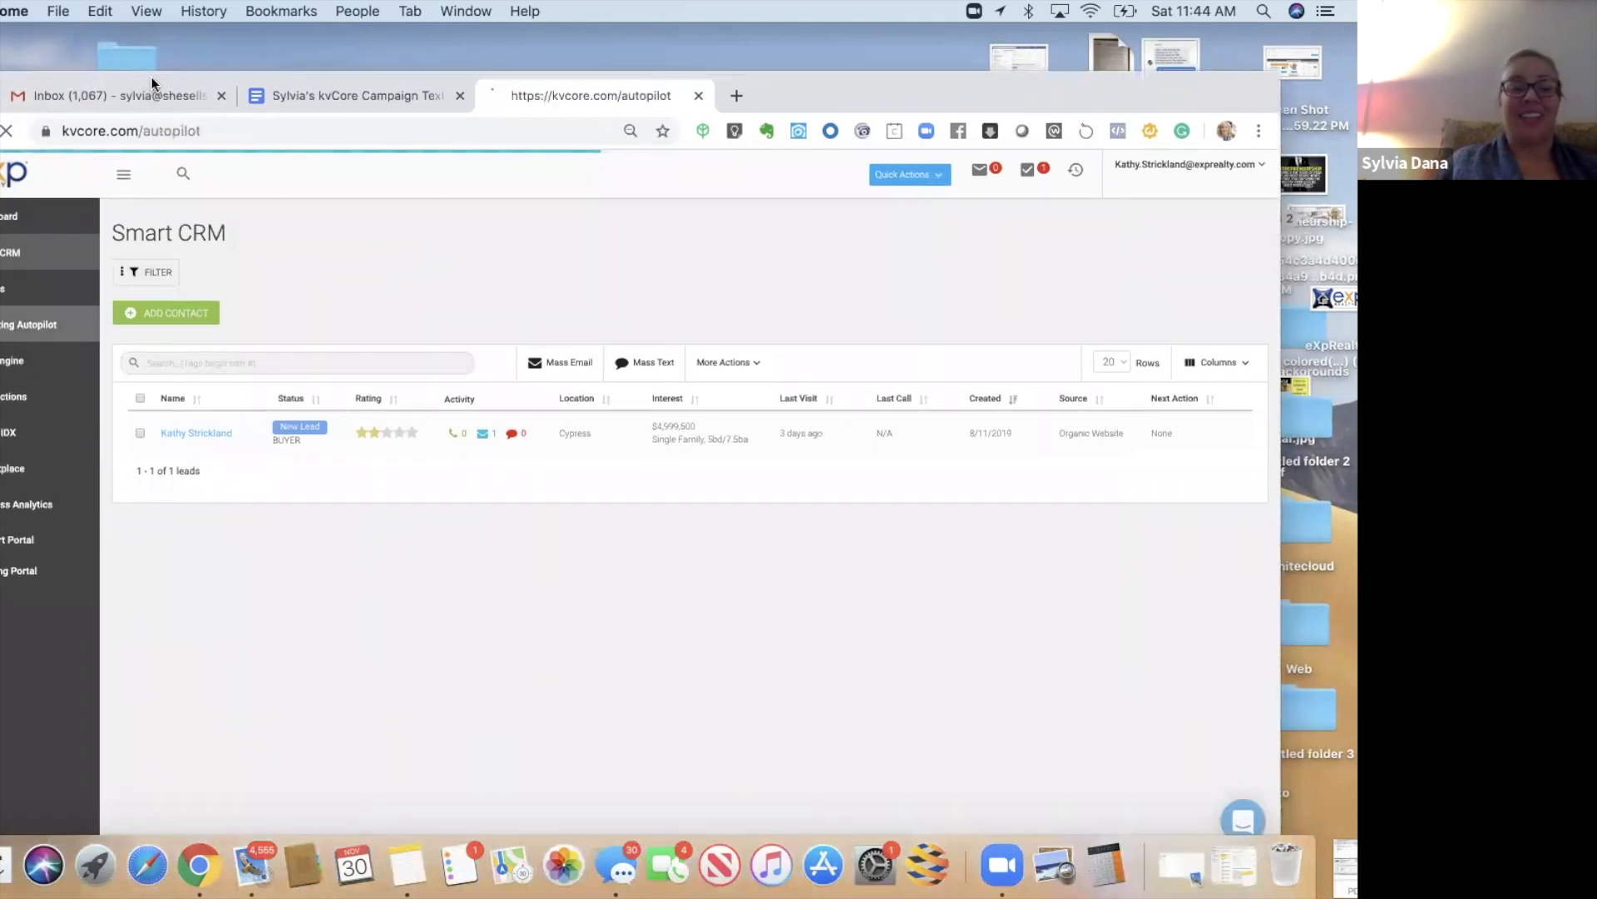
pyautogui.moveTo(152, 77); pyautogui.dragTo(0, 51)
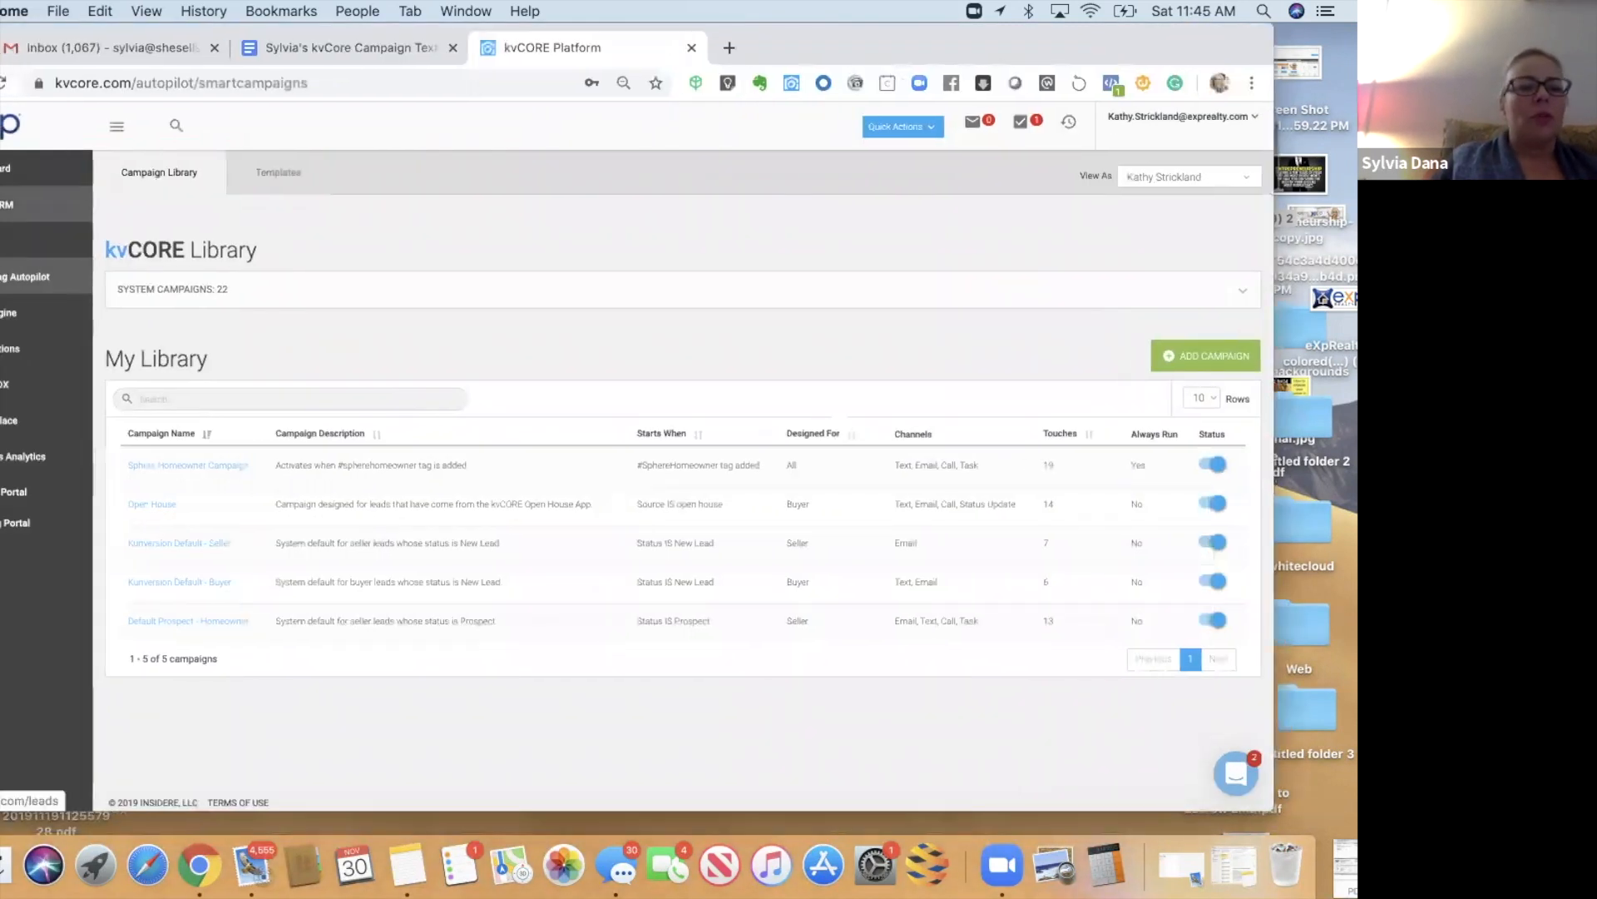
pyautogui.click(7, 204)
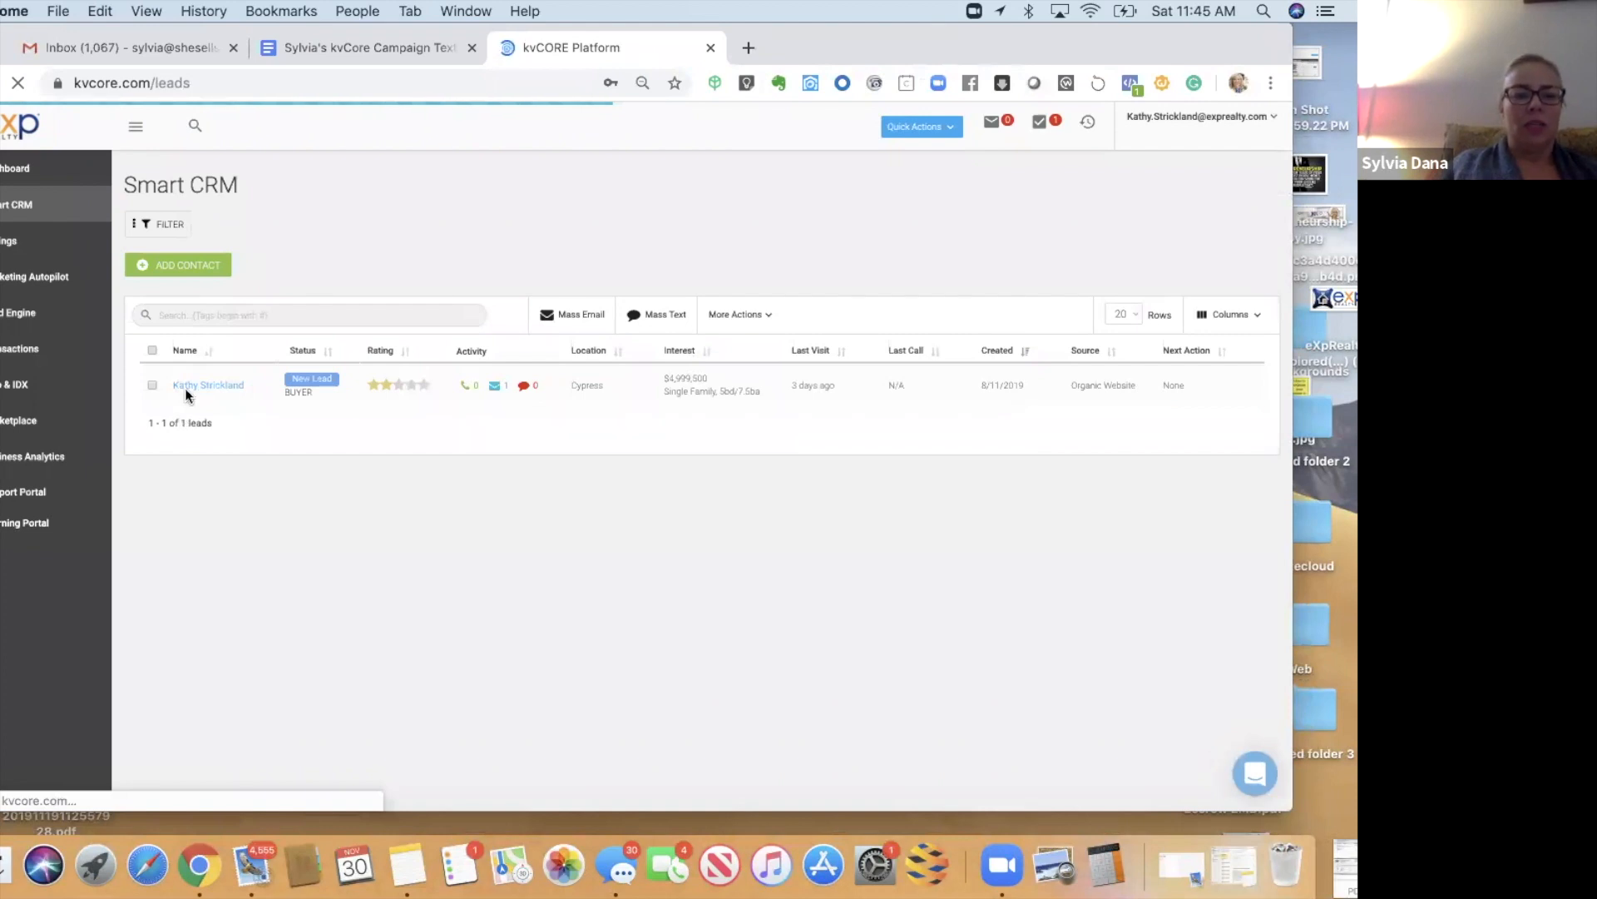
pyautogui.click(185, 385)
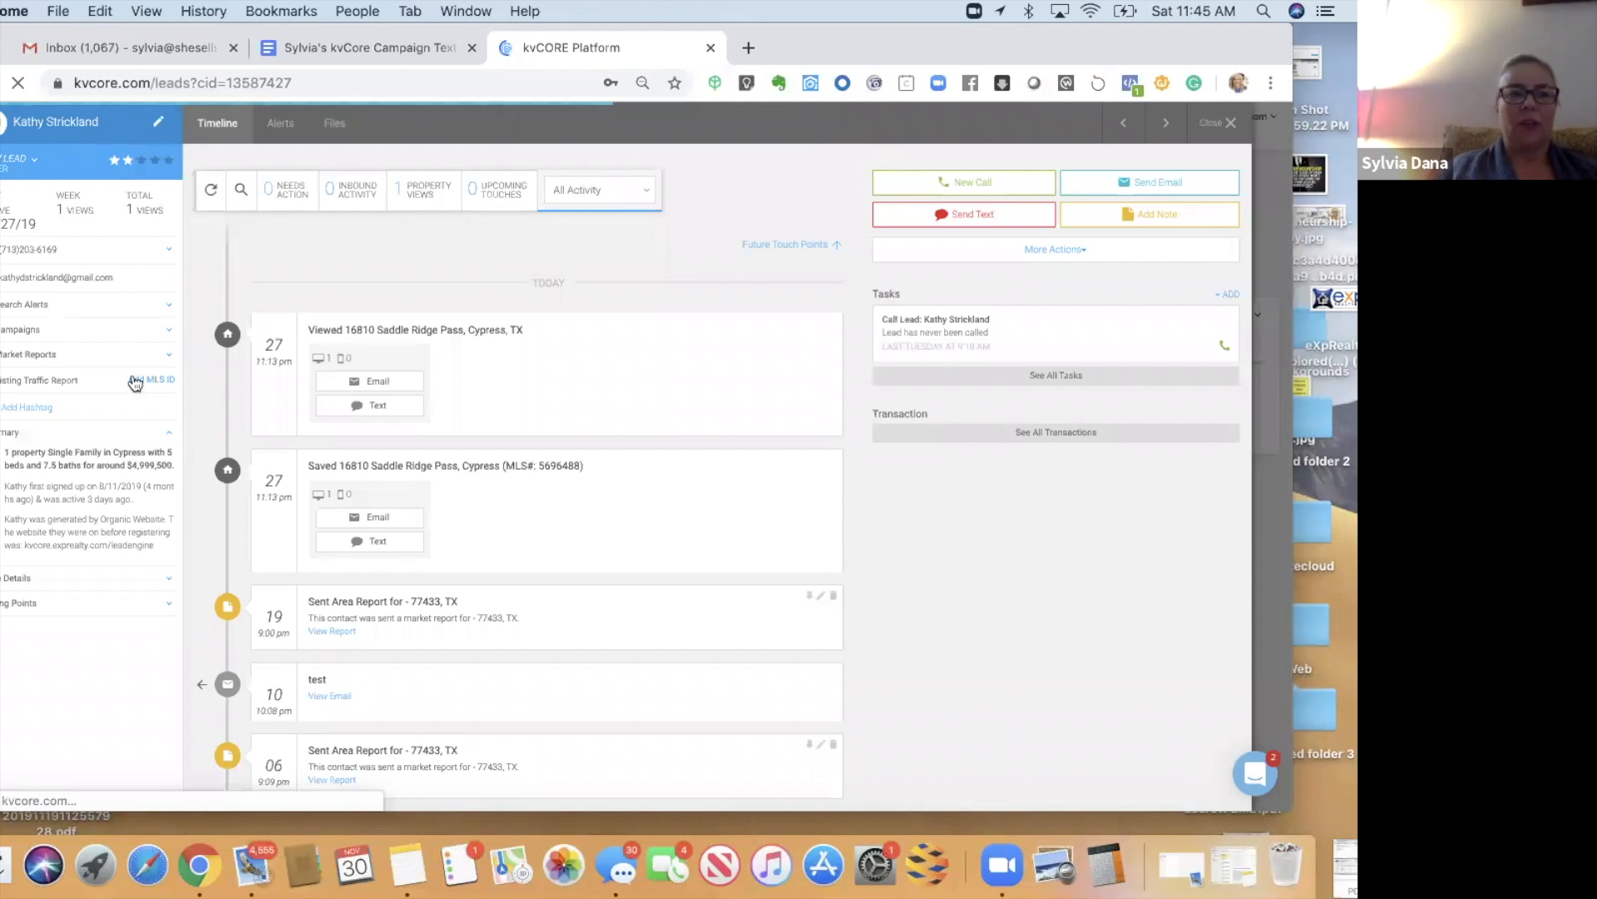
pyautogui.click(23, 158)
pyautogui.click(94, 203)
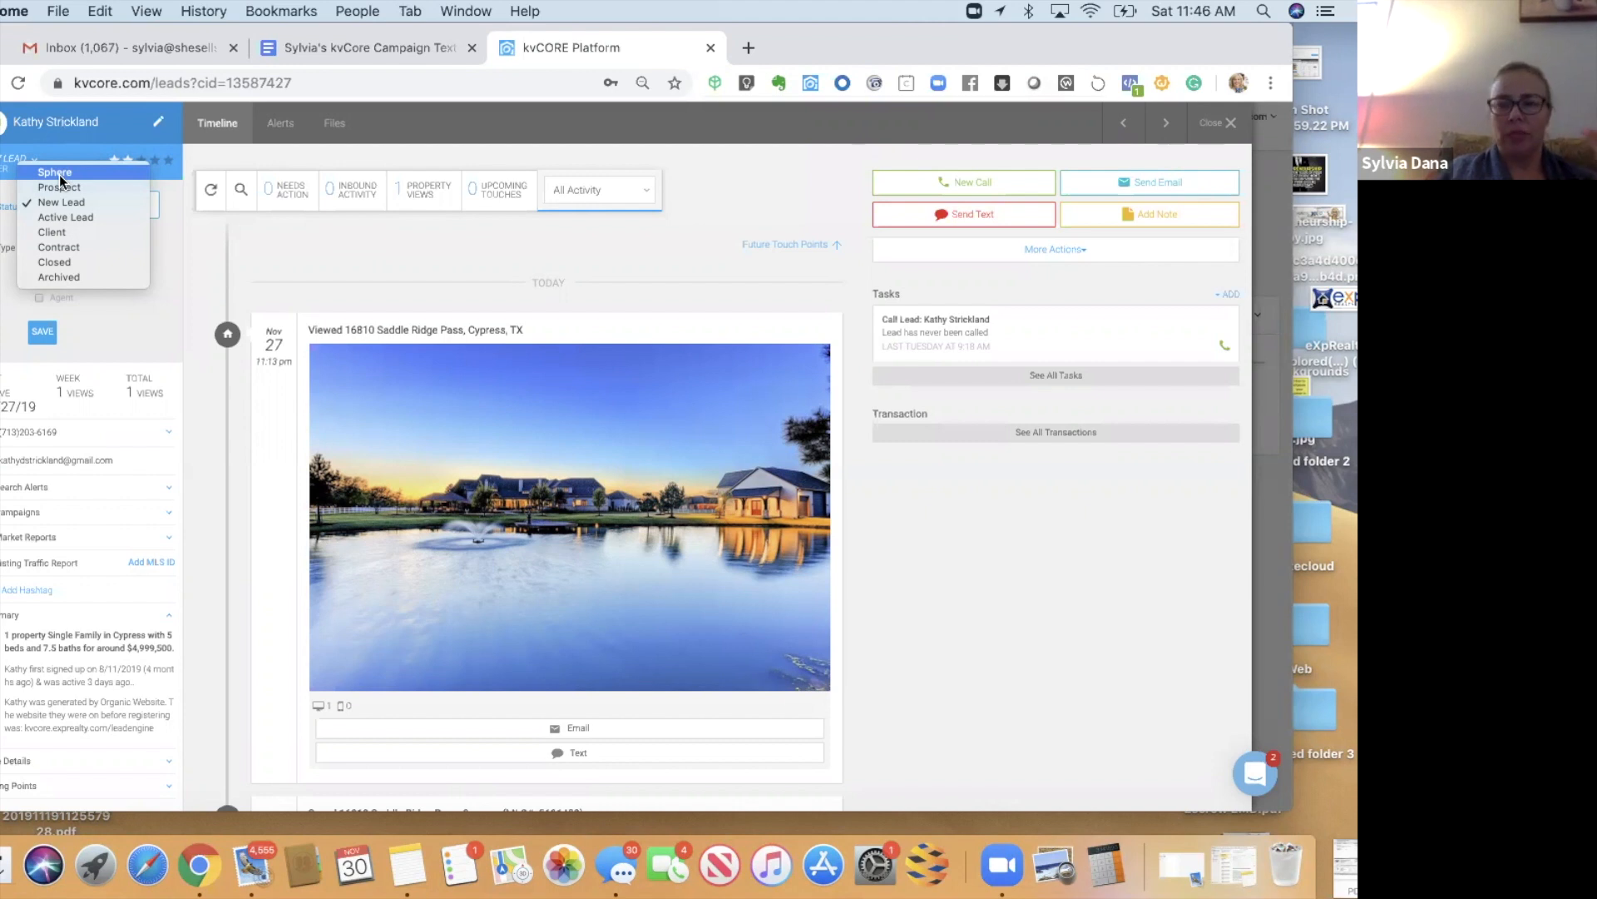
pyautogui.click(203, 288)
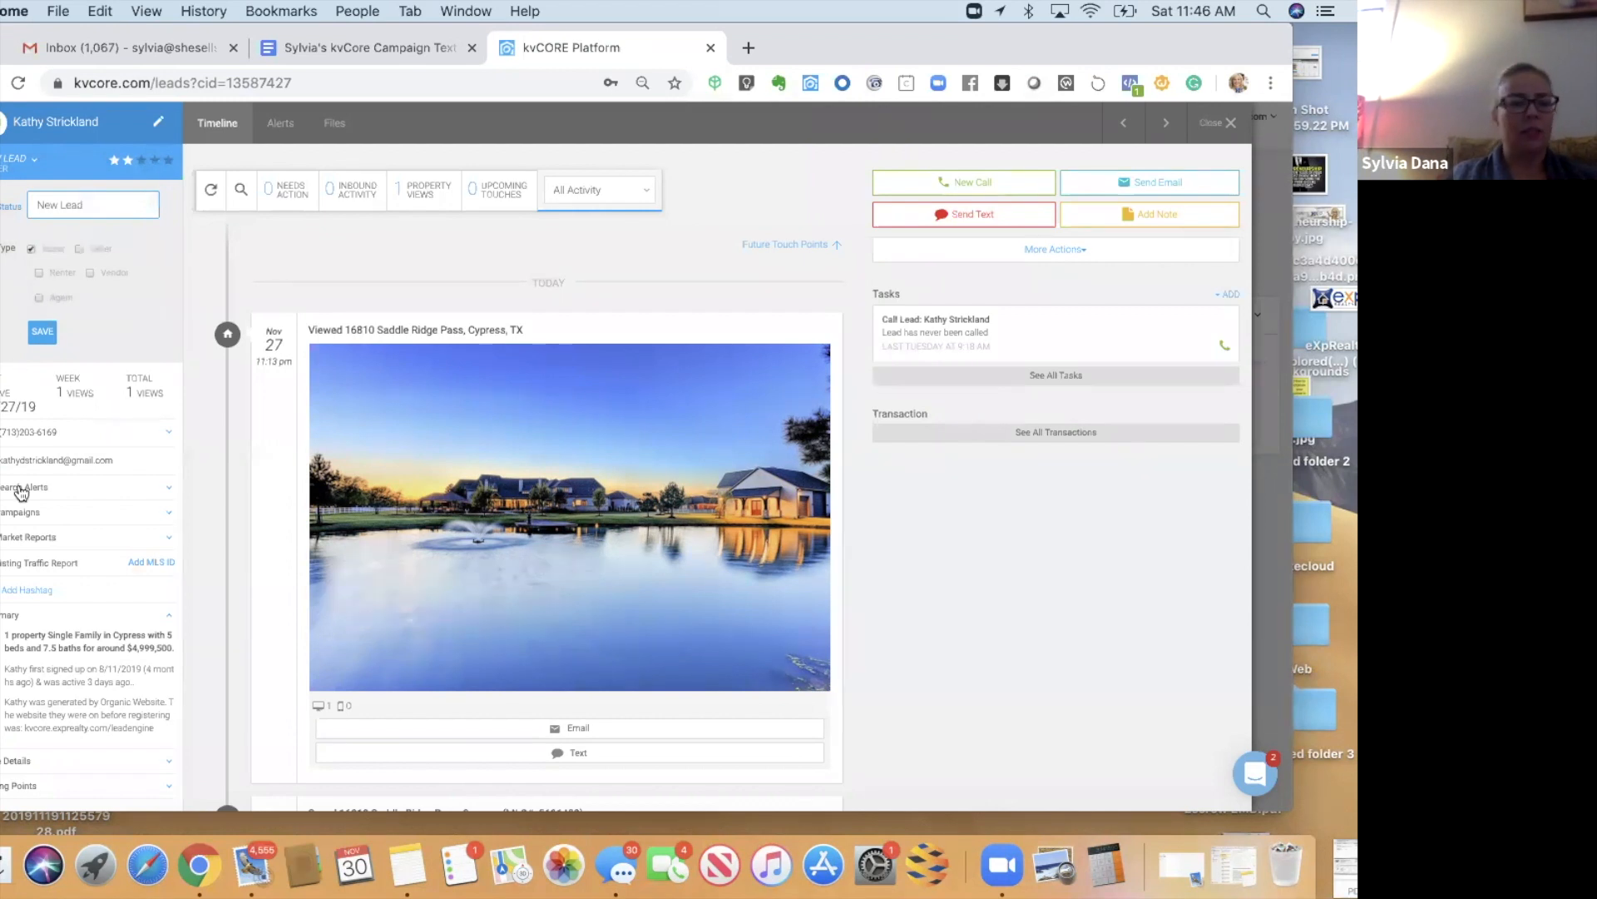
pyautogui.click(33, 516)
pyautogui.click(35, 539)
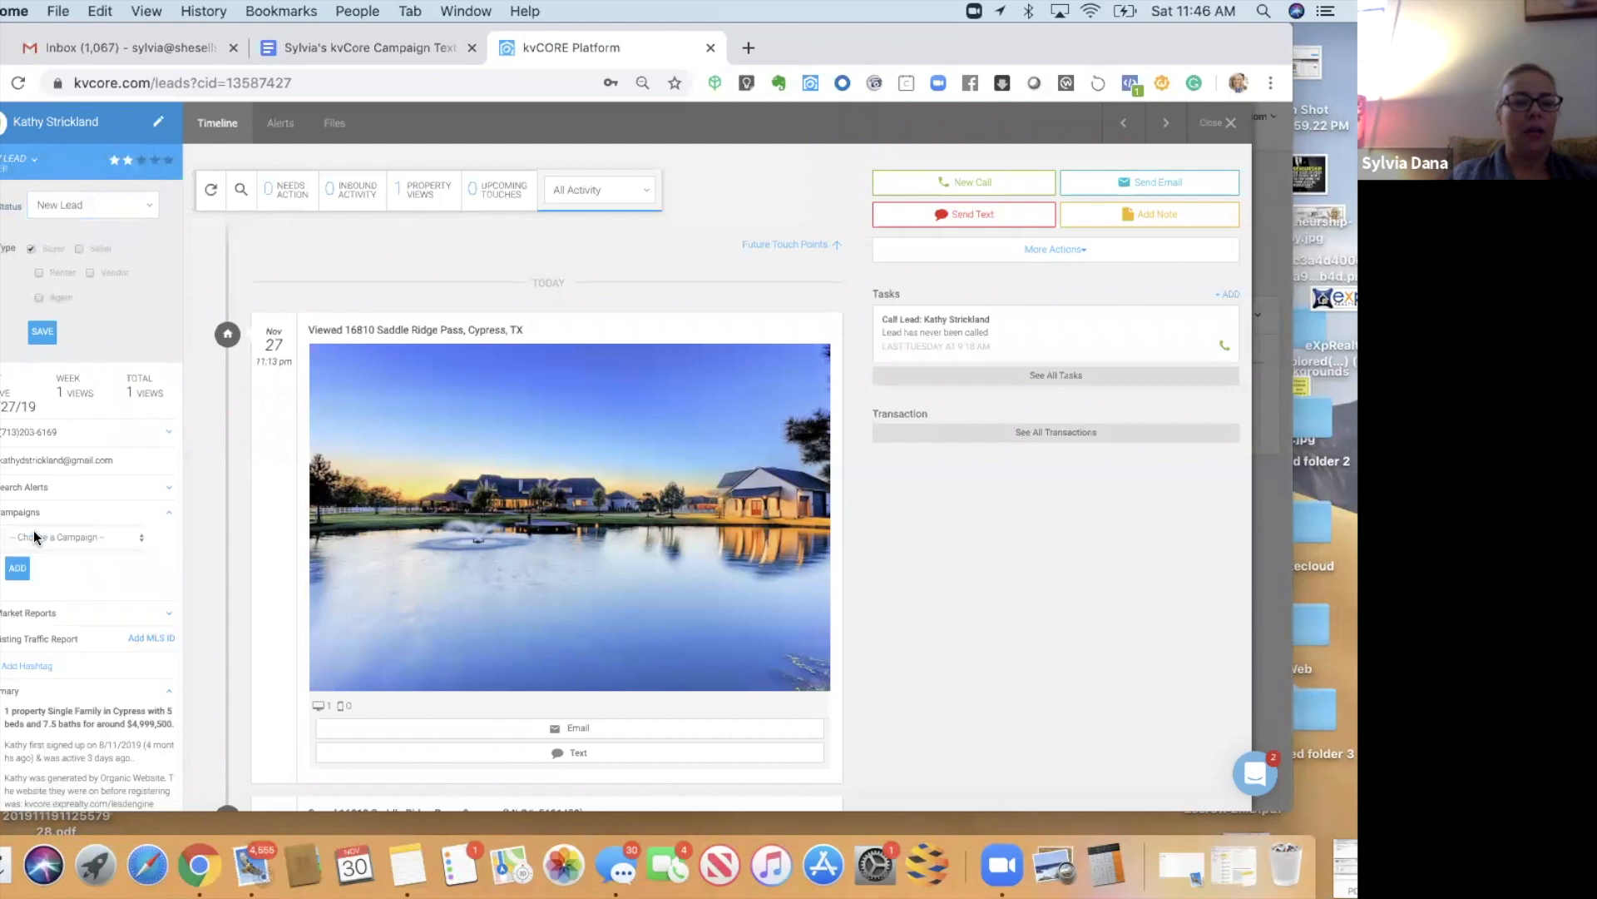
pyautogui.click(54, 539)
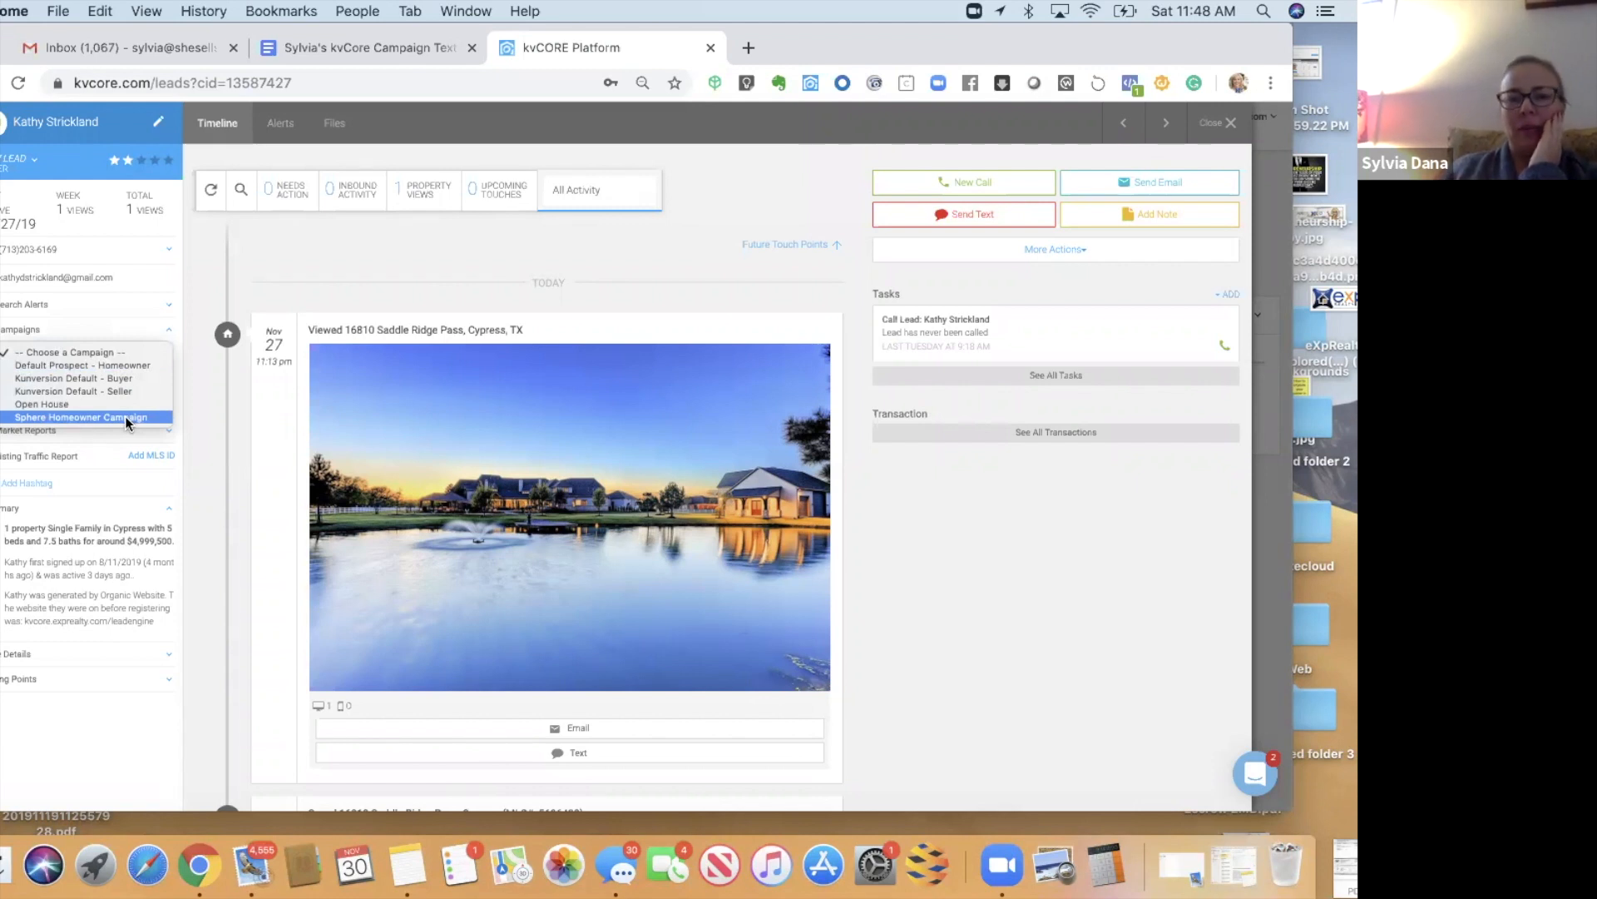
pyautogui.click(192, 392)
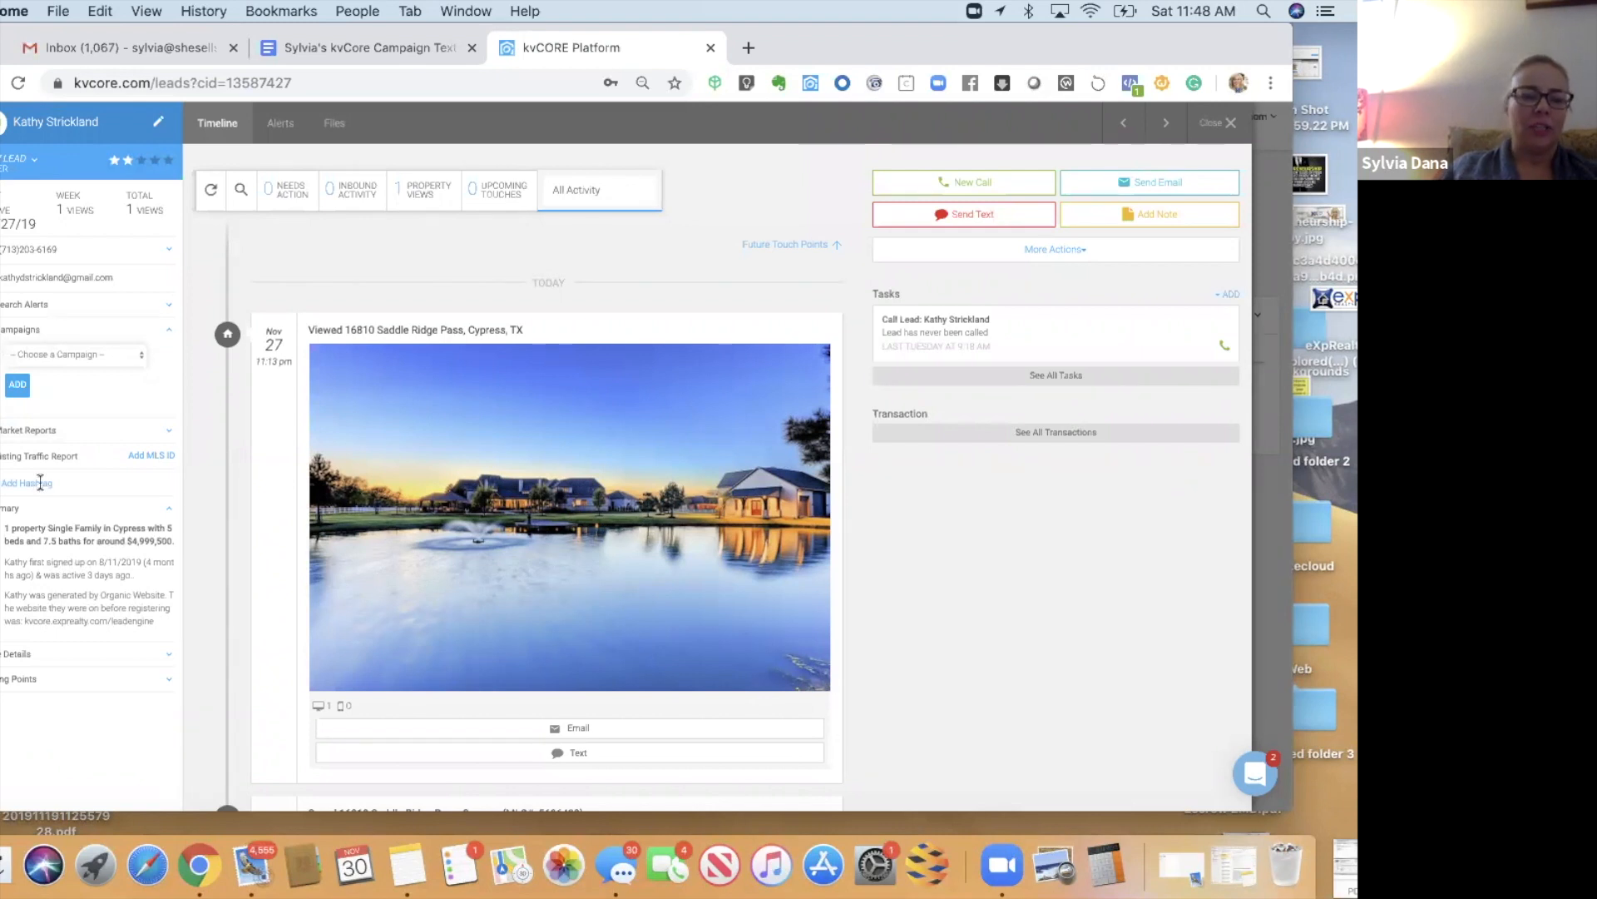
pyautogui.click(40, 483)
# - Add the spherehomeowner hashtag to the lead and update its tags
pyautogui.click(36, 439)
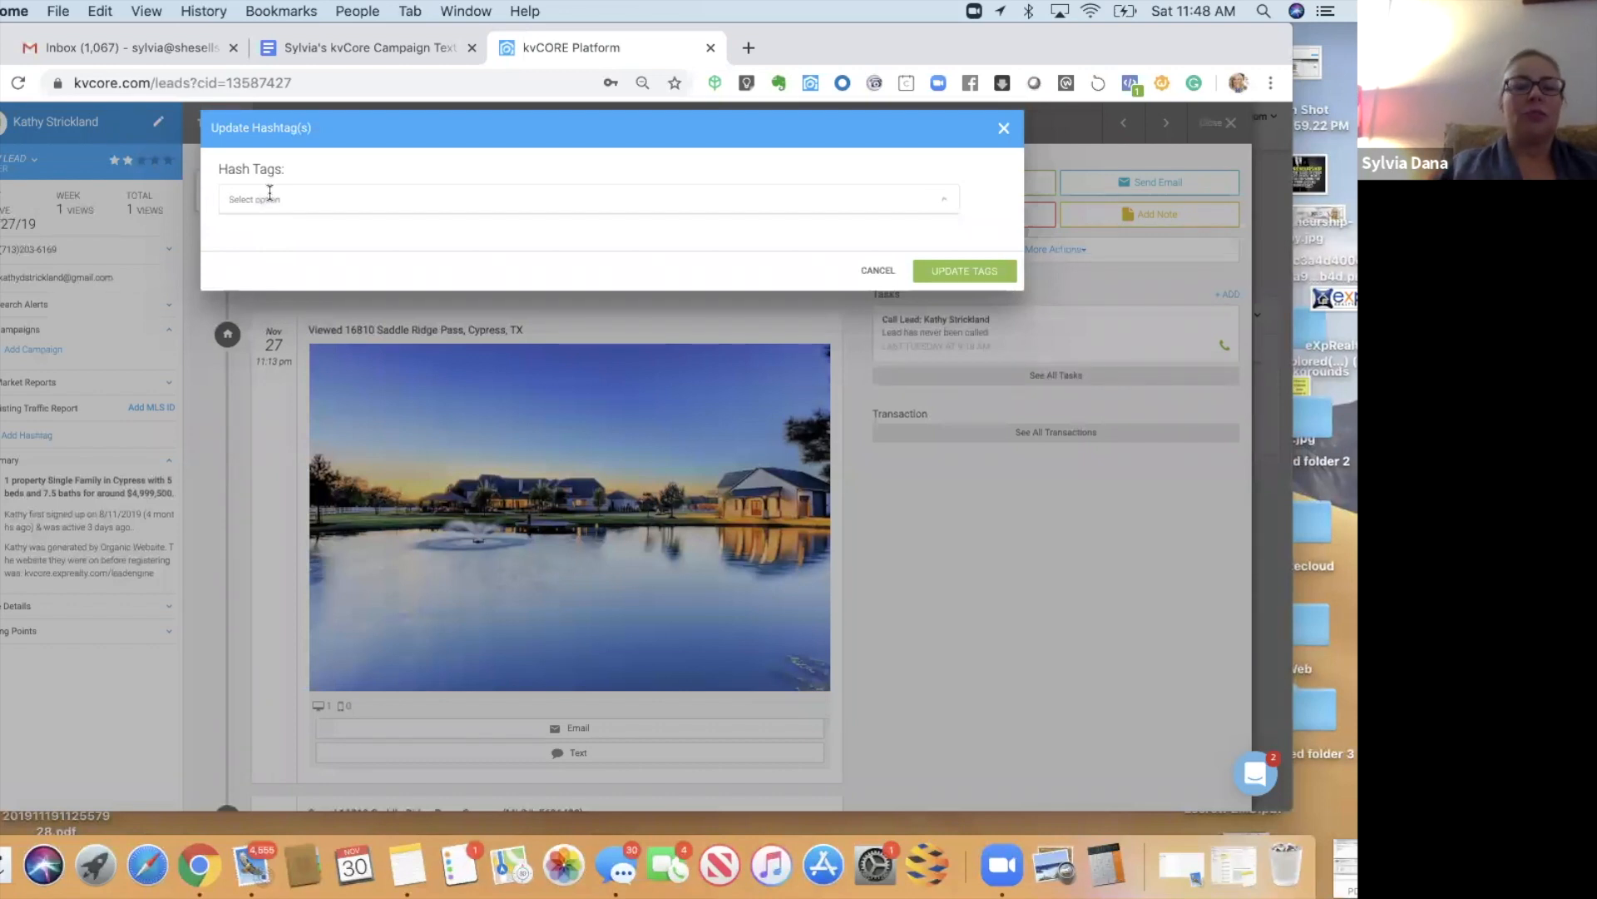
pyautogui.write('s')
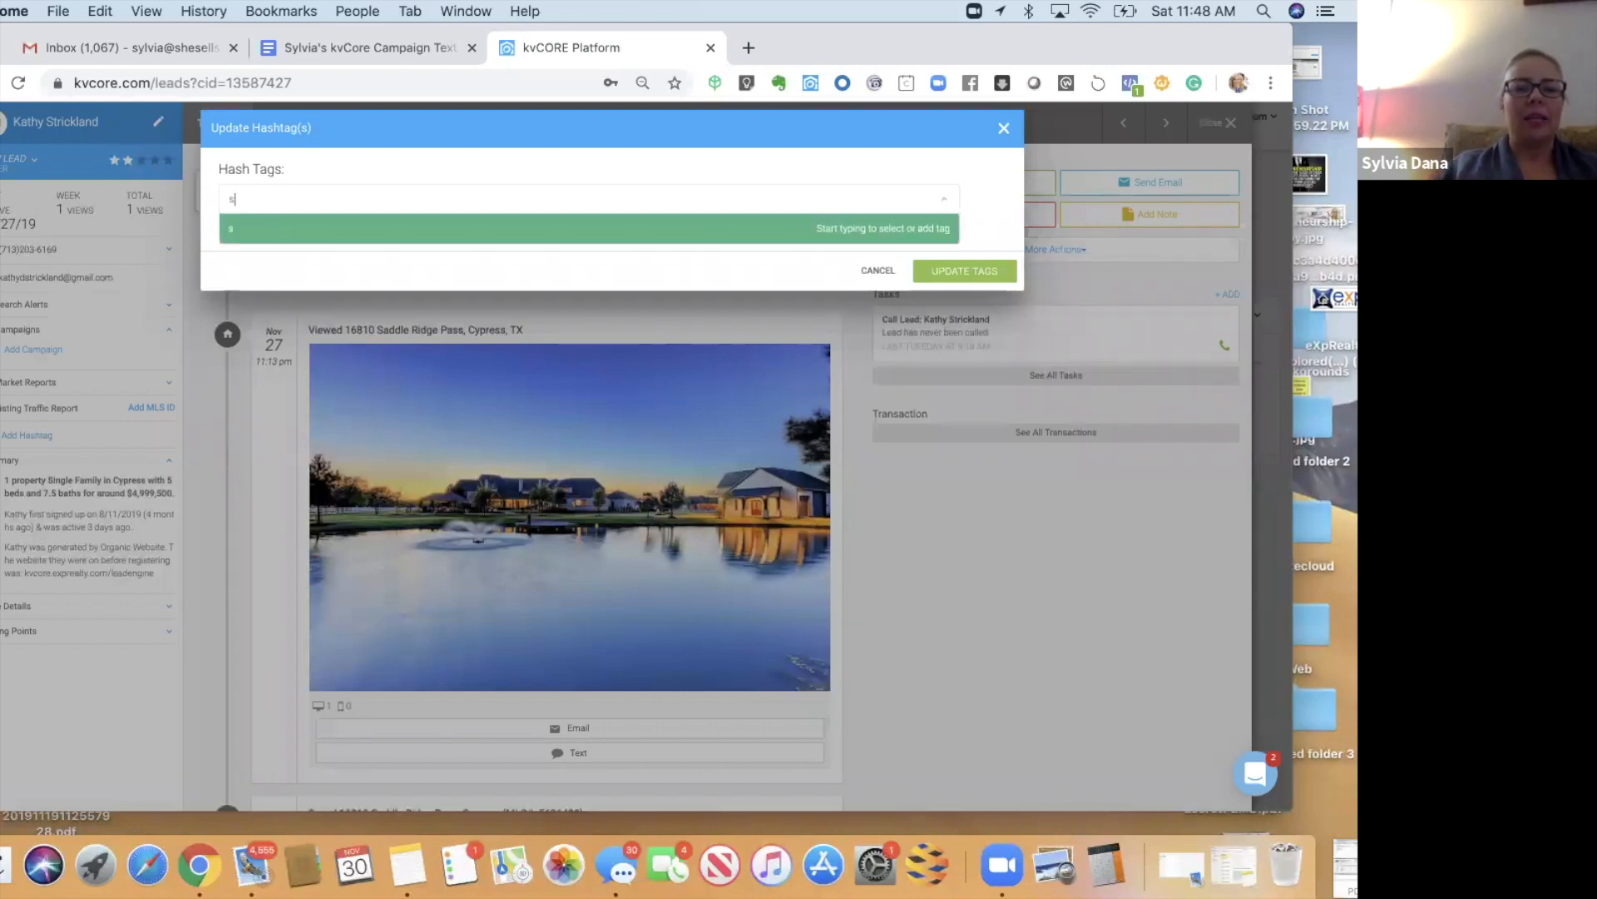
pyautogui.write('pherehomeowner')
pyautogui.press('Return')
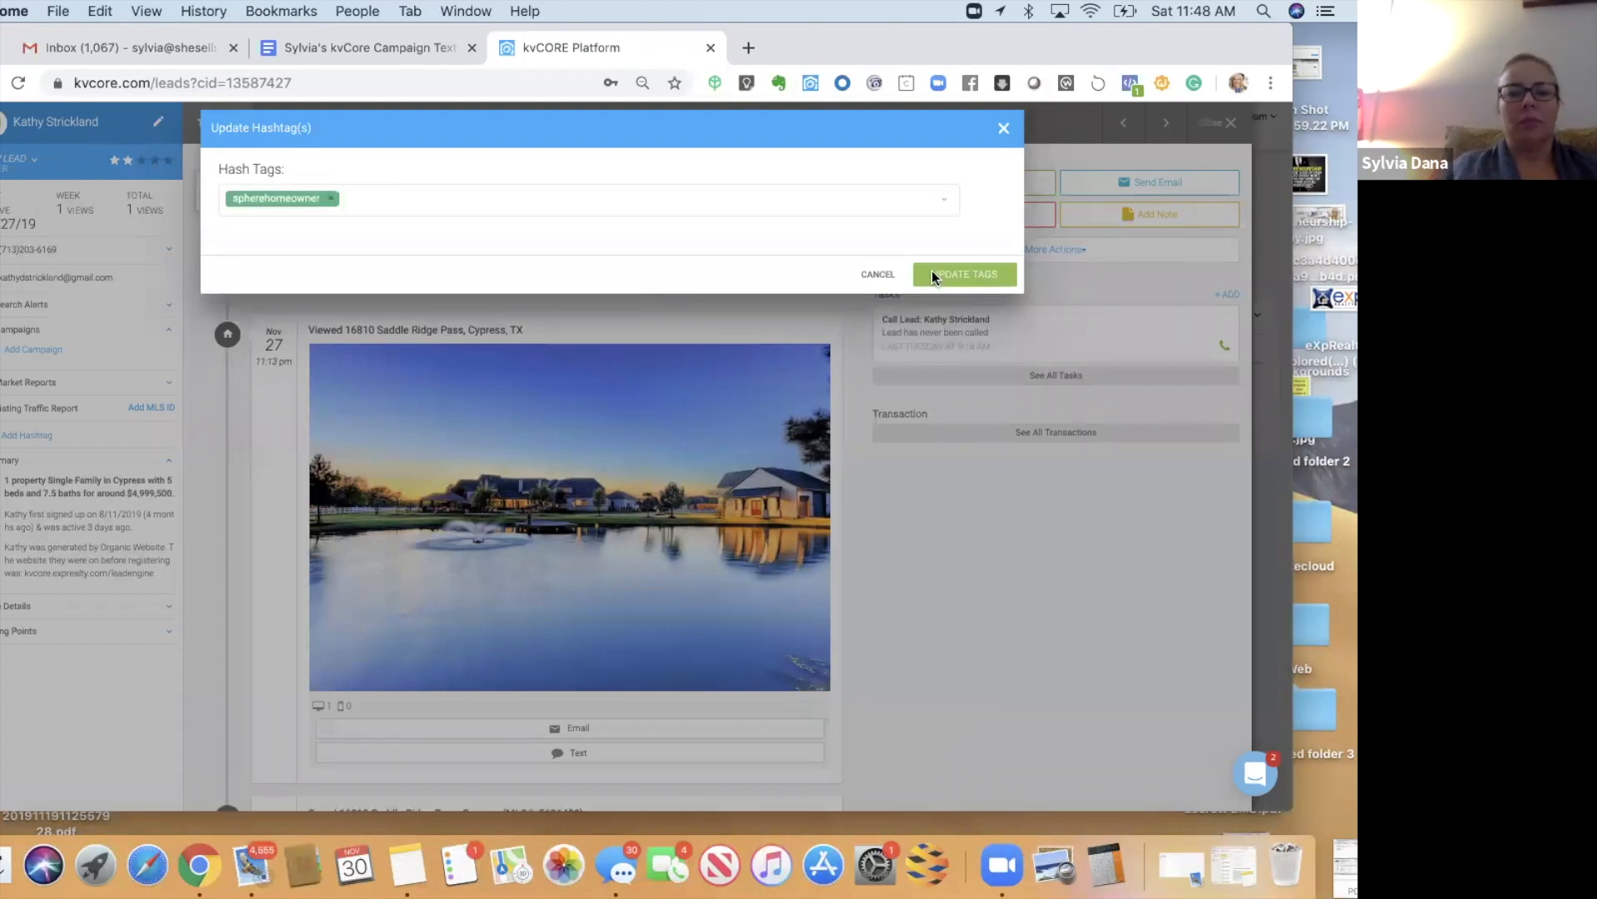
pyautogui.click(932, 275)
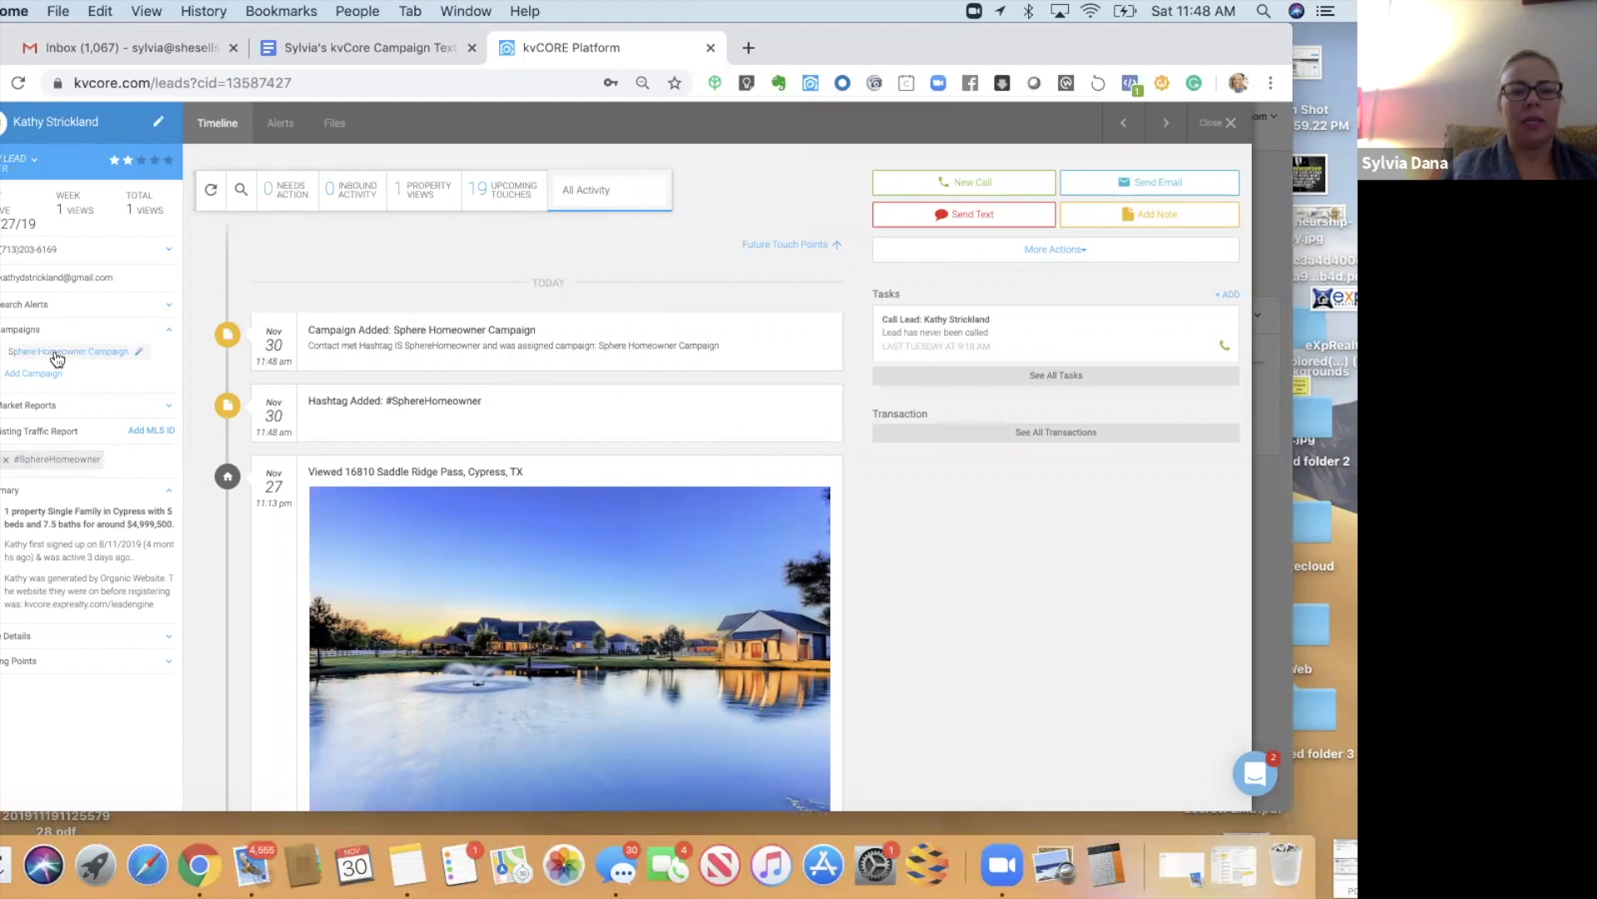
# - Review the lead's 19 upcoming campaign touches, then close the record
pyautogui.click(481, 194)
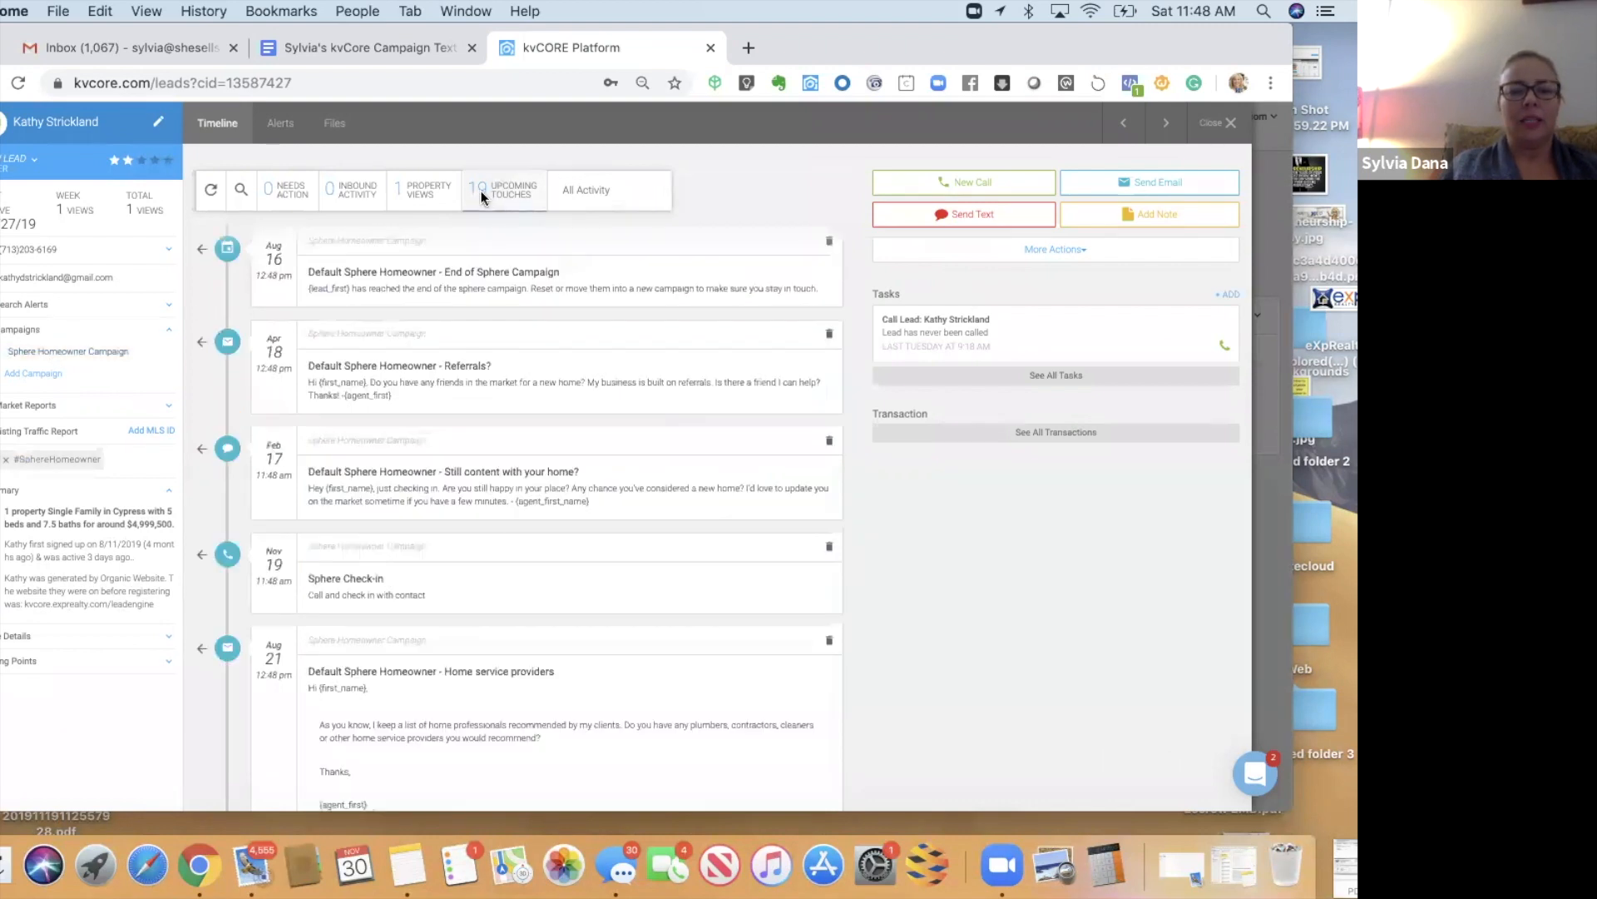
pyautogui.scroll(-10, 510, 499)
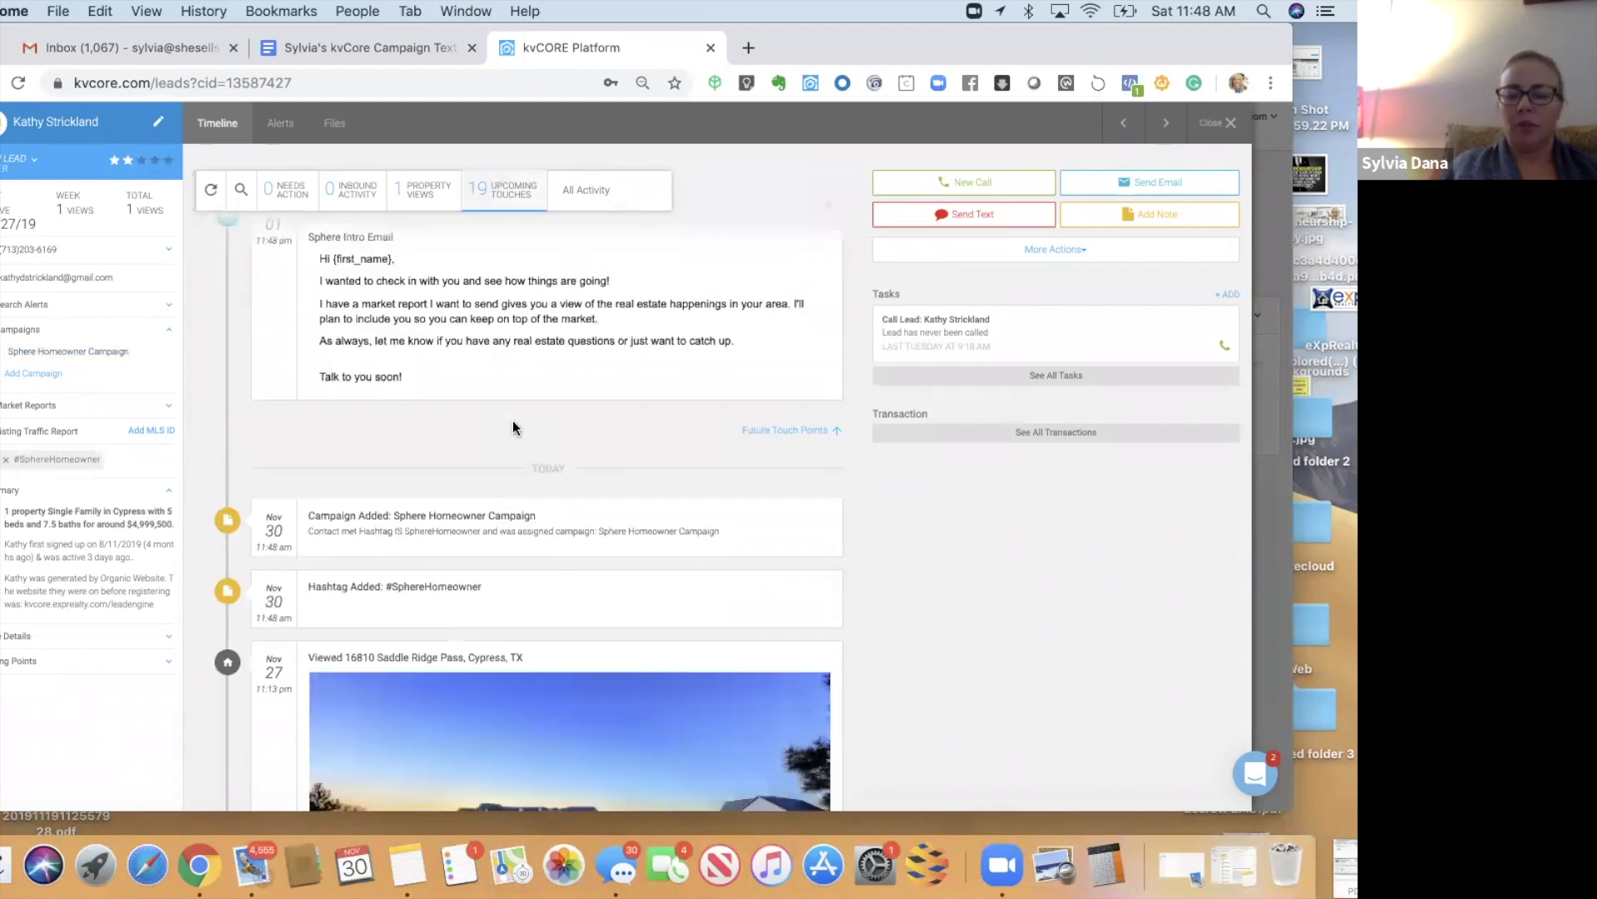
pyautogui.click(1232, 124)
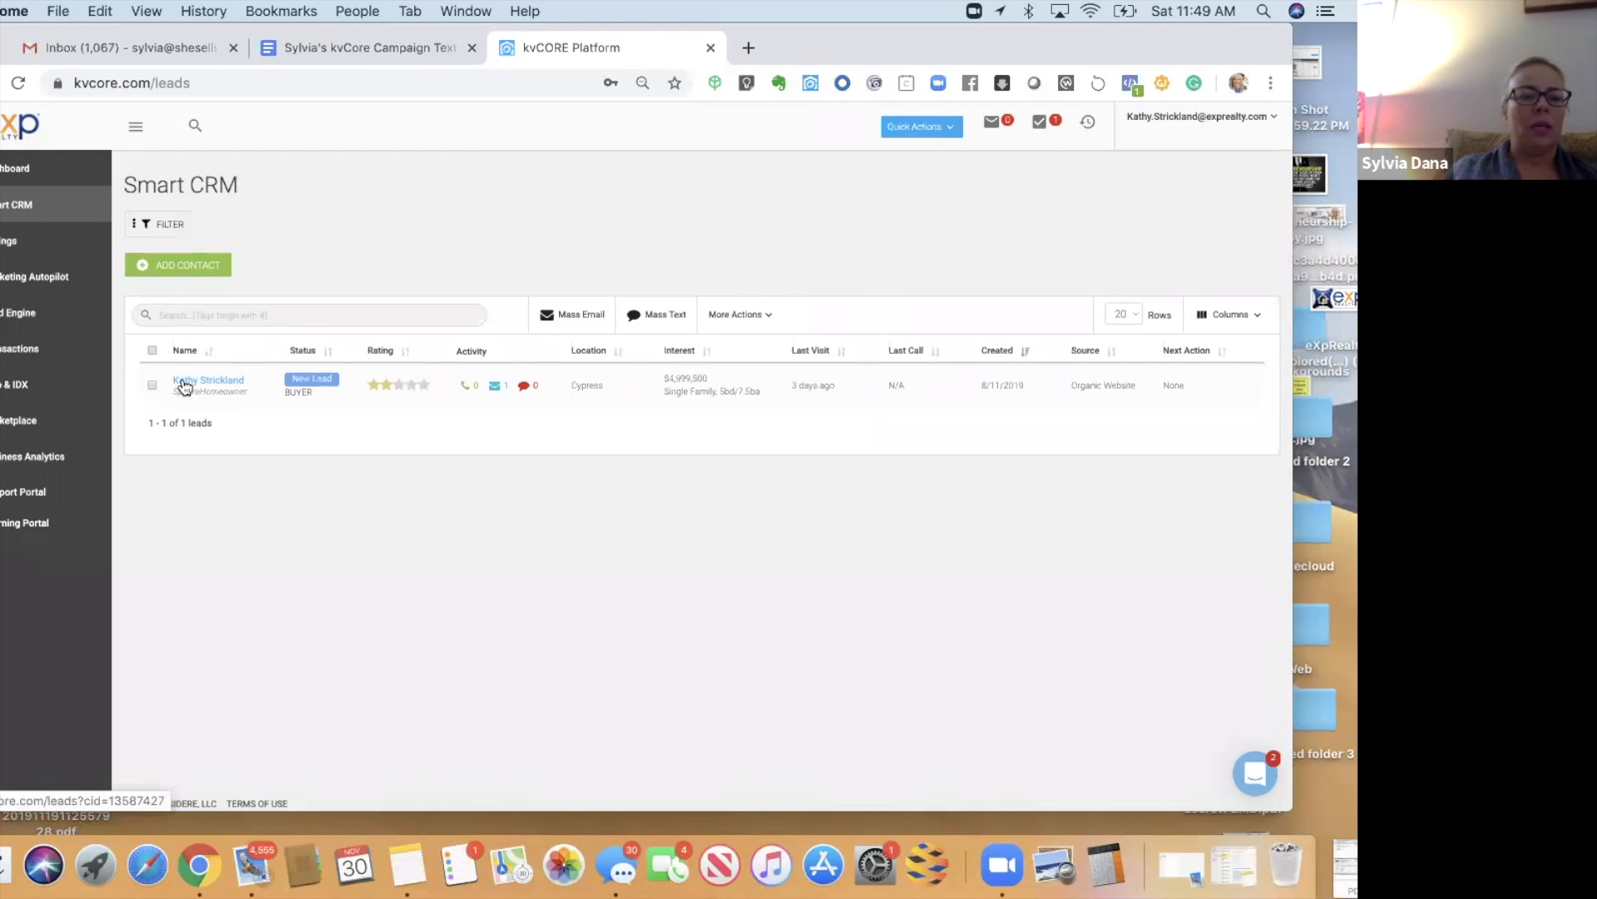
# - Close the lead filters and type '#sp' into the Smart CRM search box
pyautogui.click(169, 227)
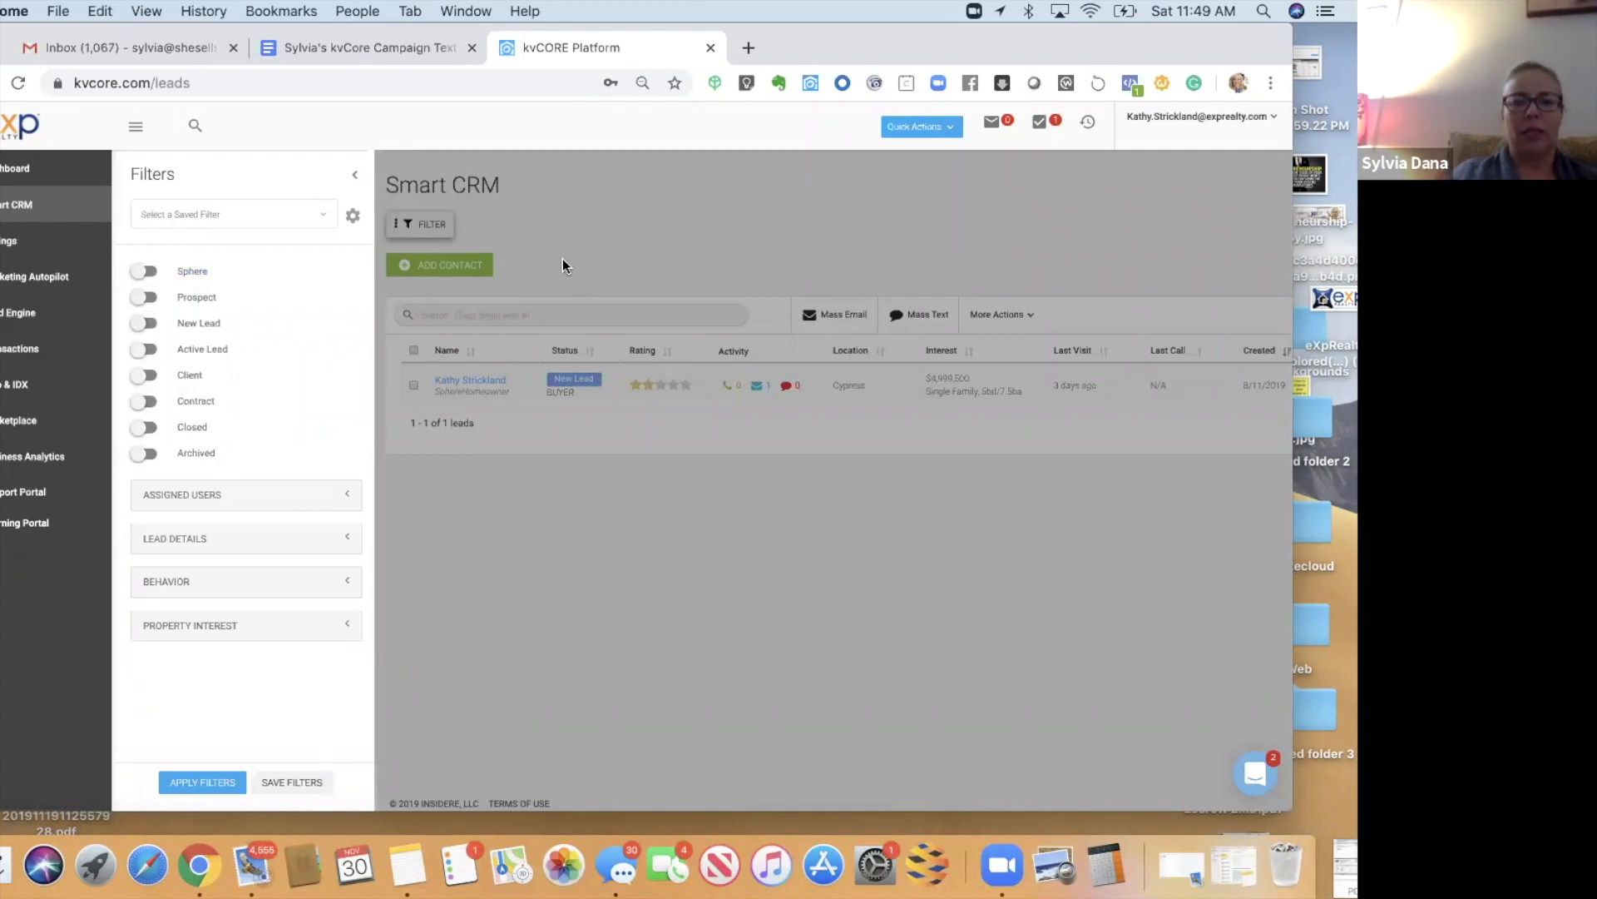
pyautogui.click(357, 180)
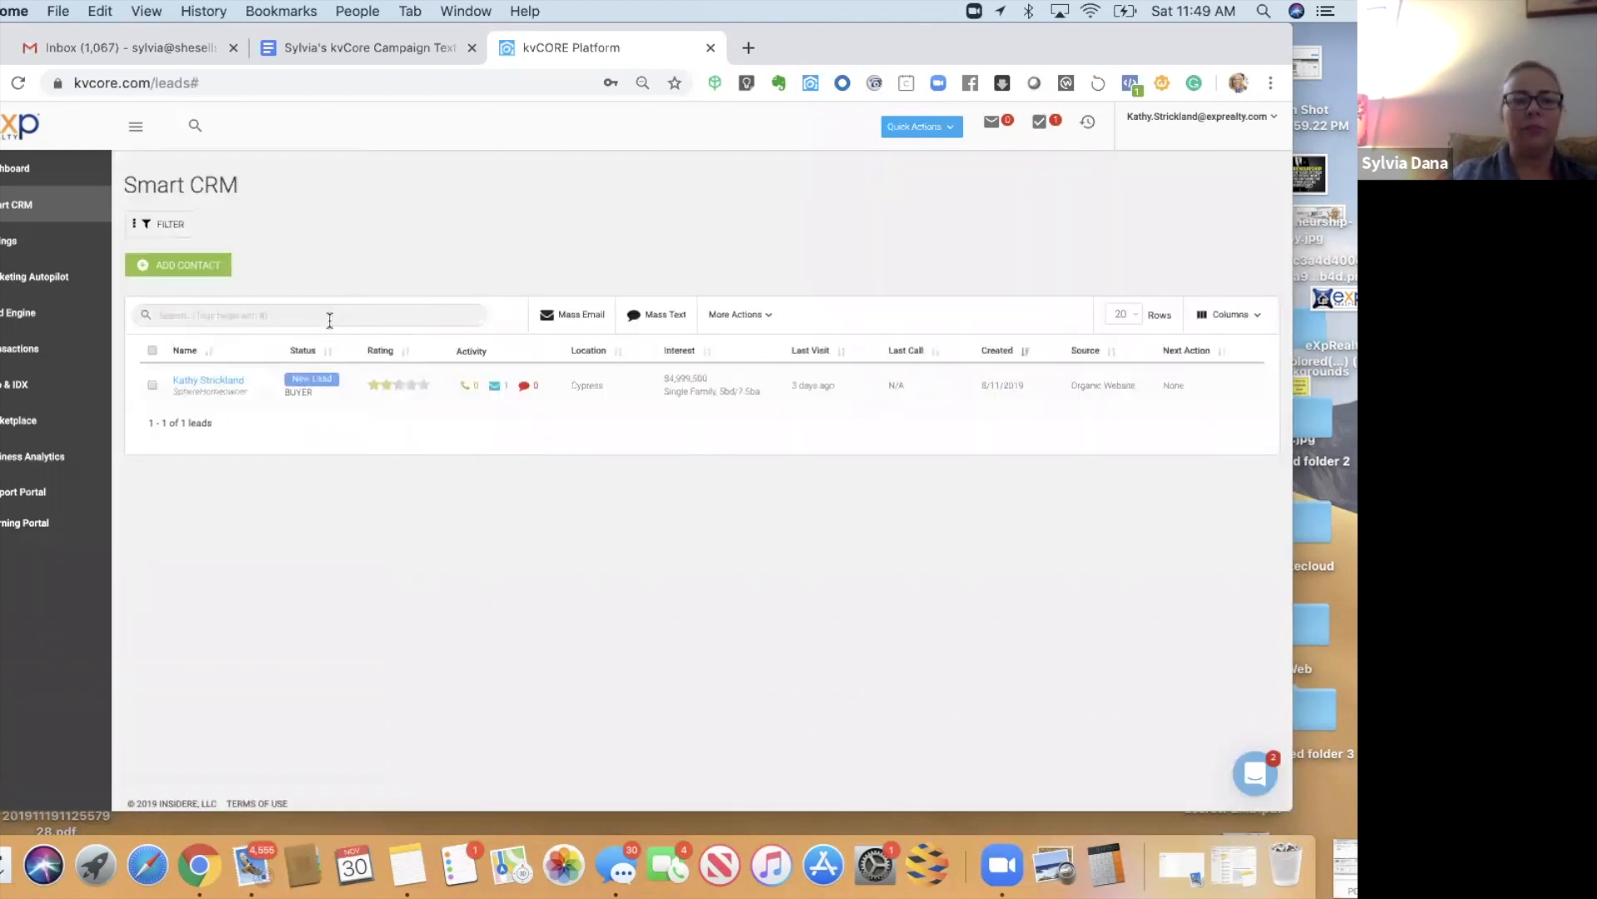
pyautogui.click(330, 317)
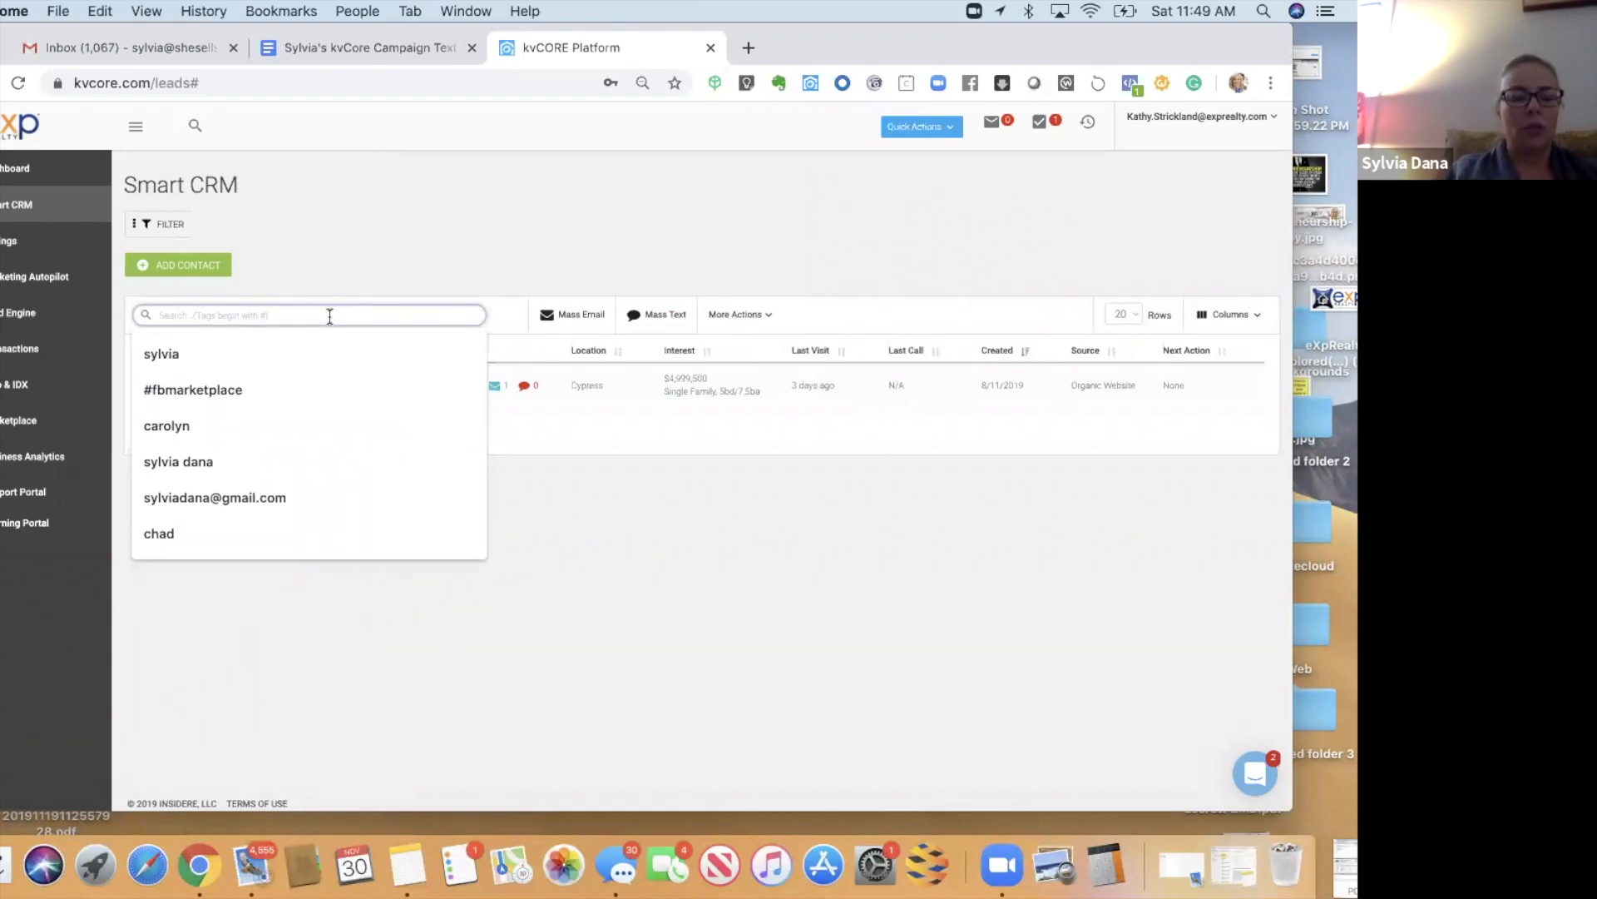
pyautogui.write('#sp')
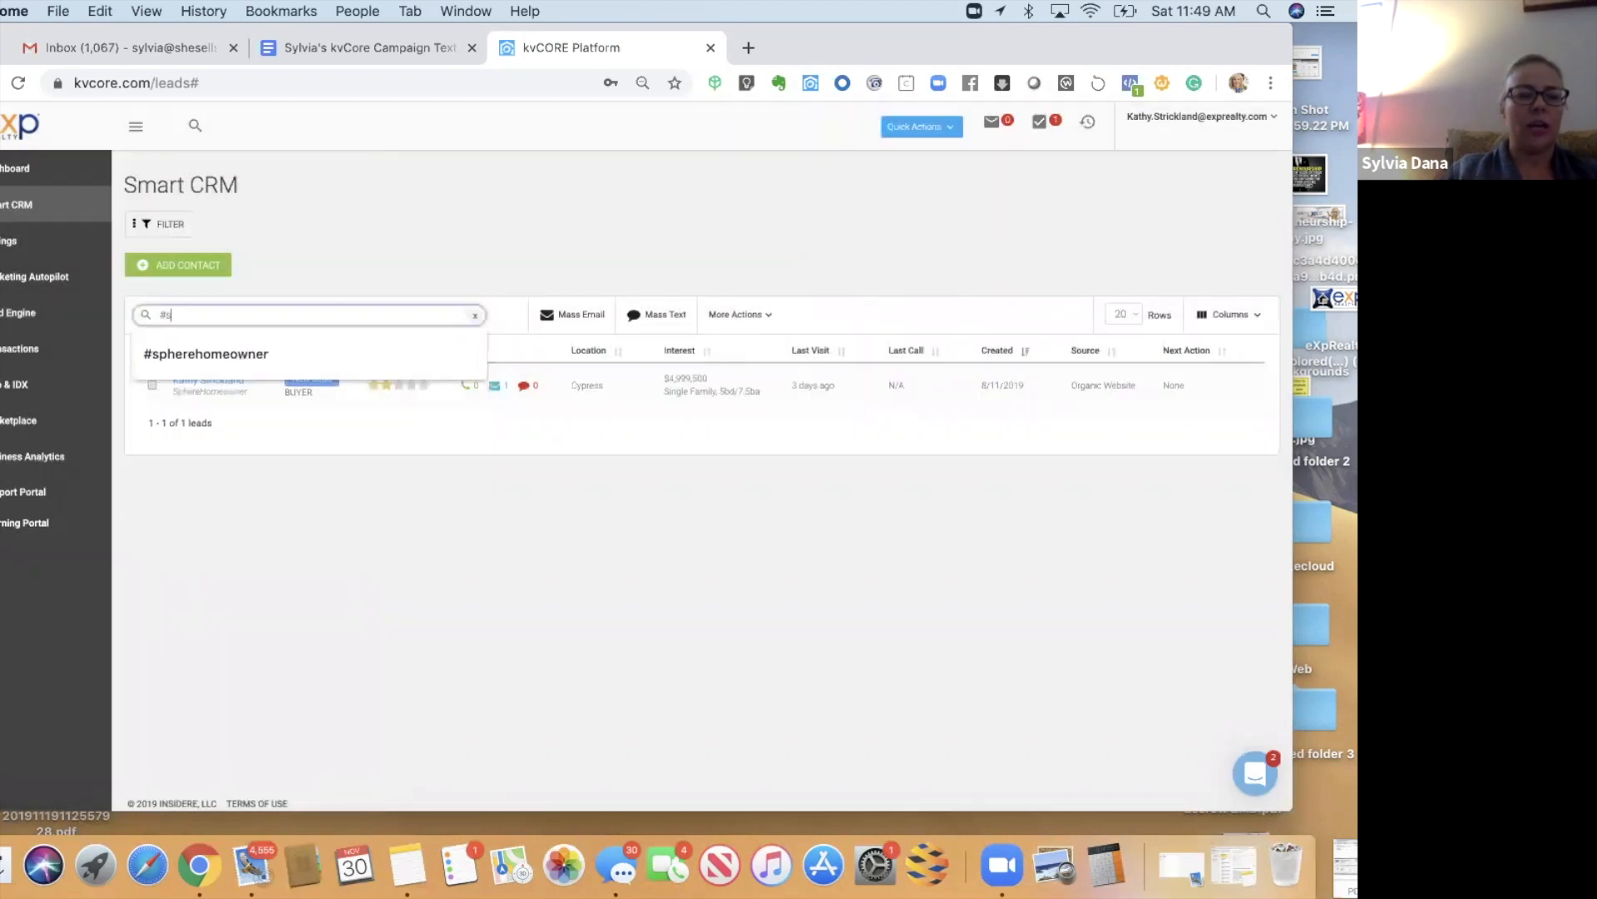
# - Search leads by #spherehomeowner, then return to the Marketing Autopilot Campaign Library
pyautogui.click(320, 362)
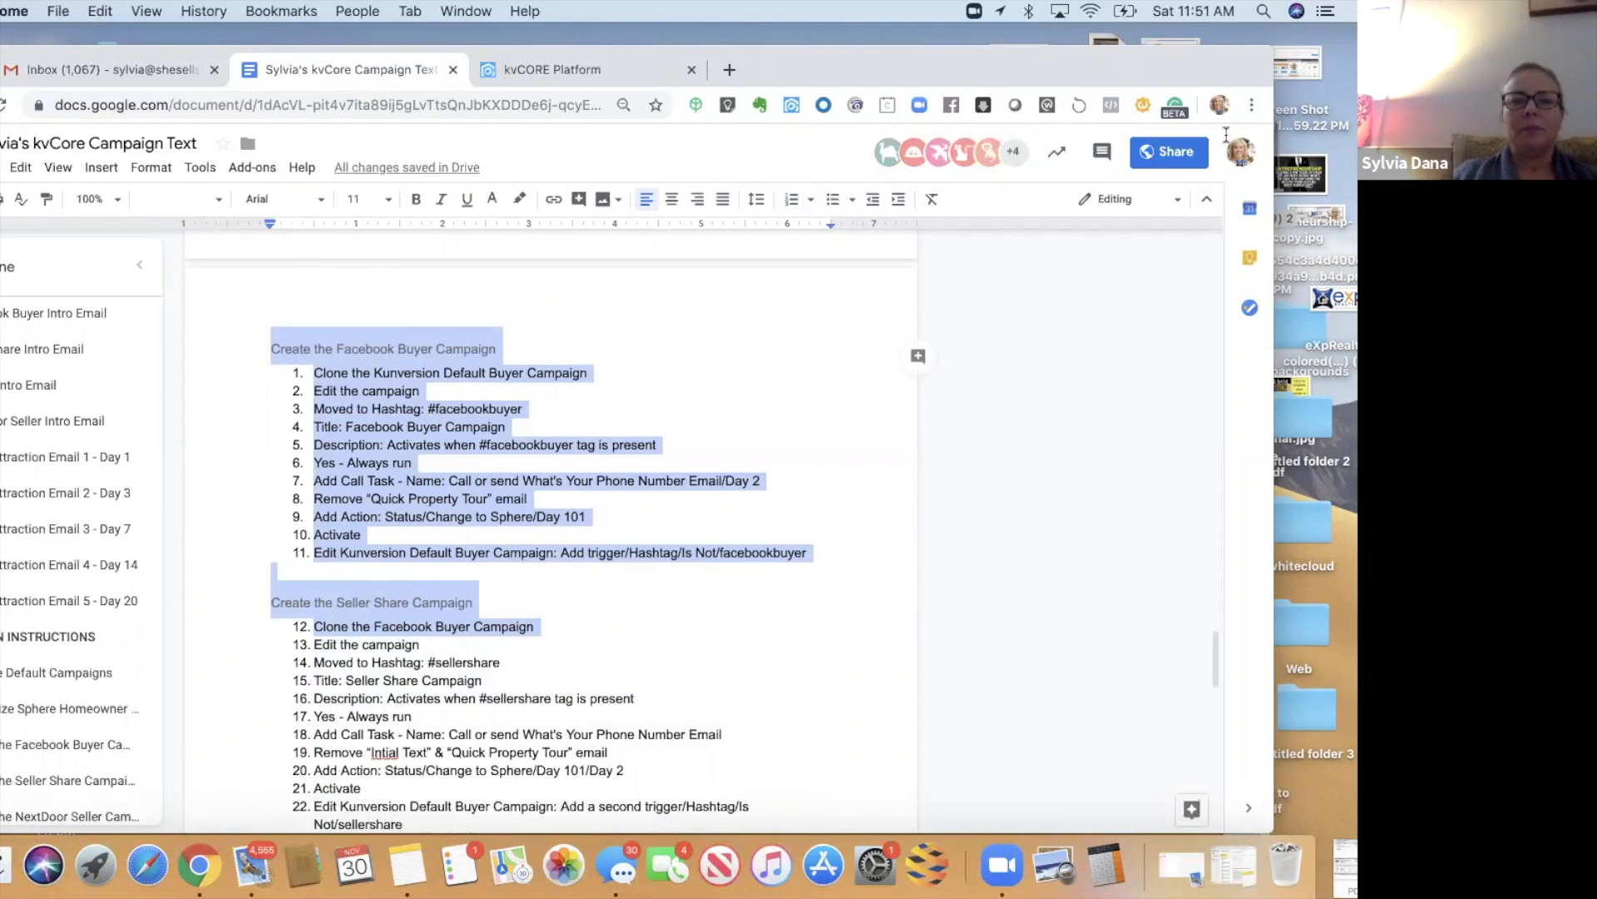
pyautogui.moveTo(524, 69); pyautogui.dragTo(531, 135)
pyautogui.click(530, 134)
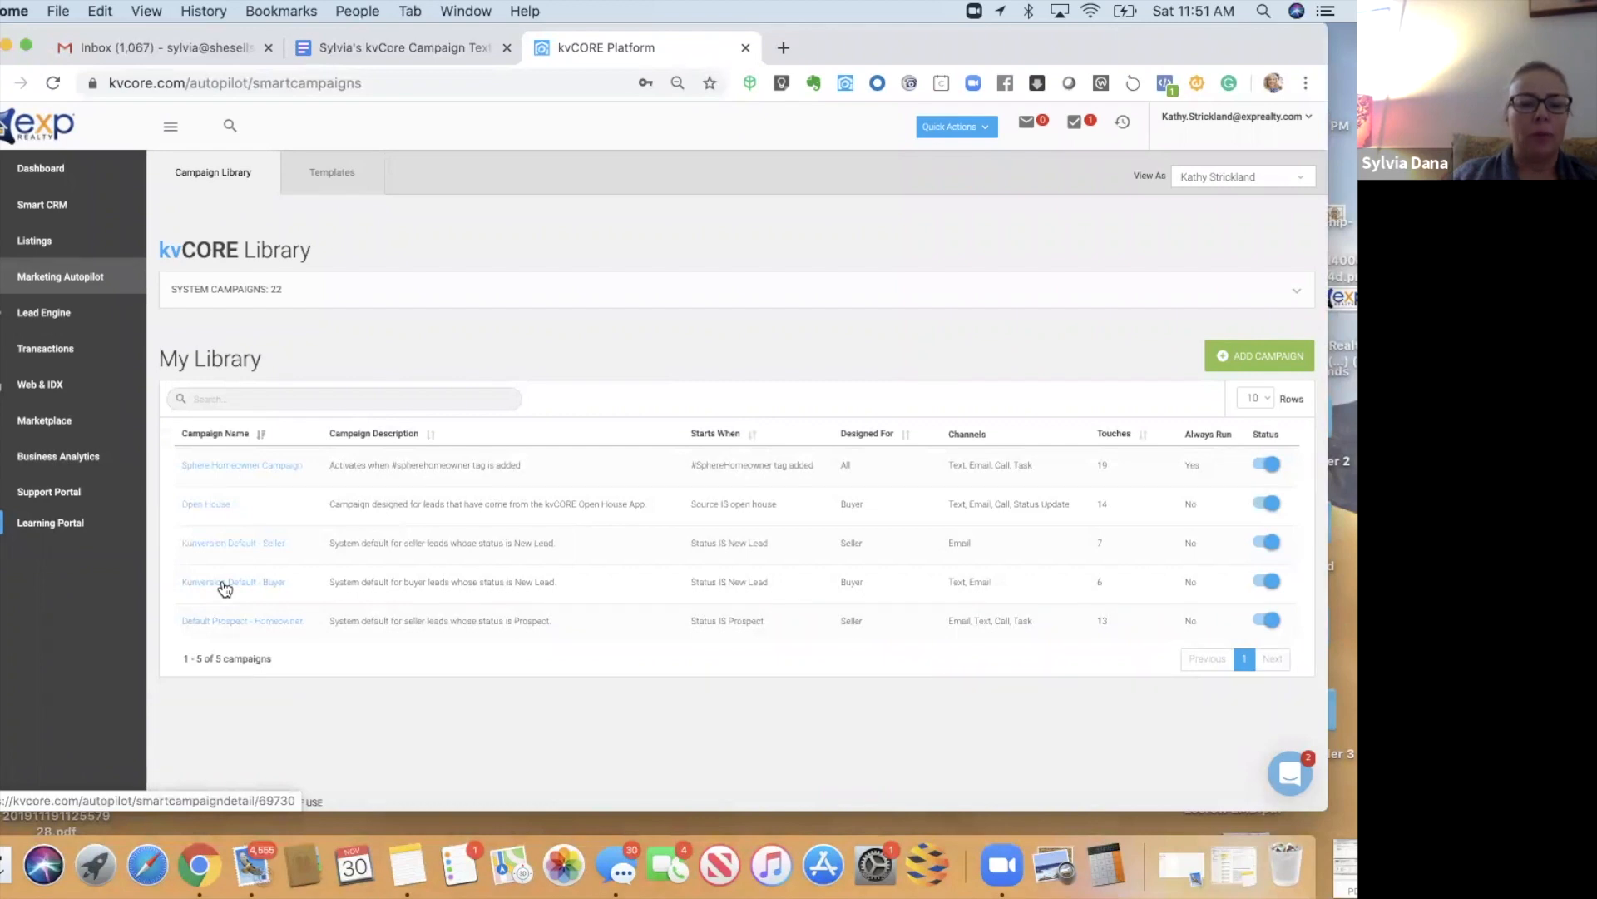
# - Clone Kunversion Default - Buyer into a new campaign, Kunversion Default - Buyer (Copy), keeping its wizard settings
pyautogui.click(224, 587)
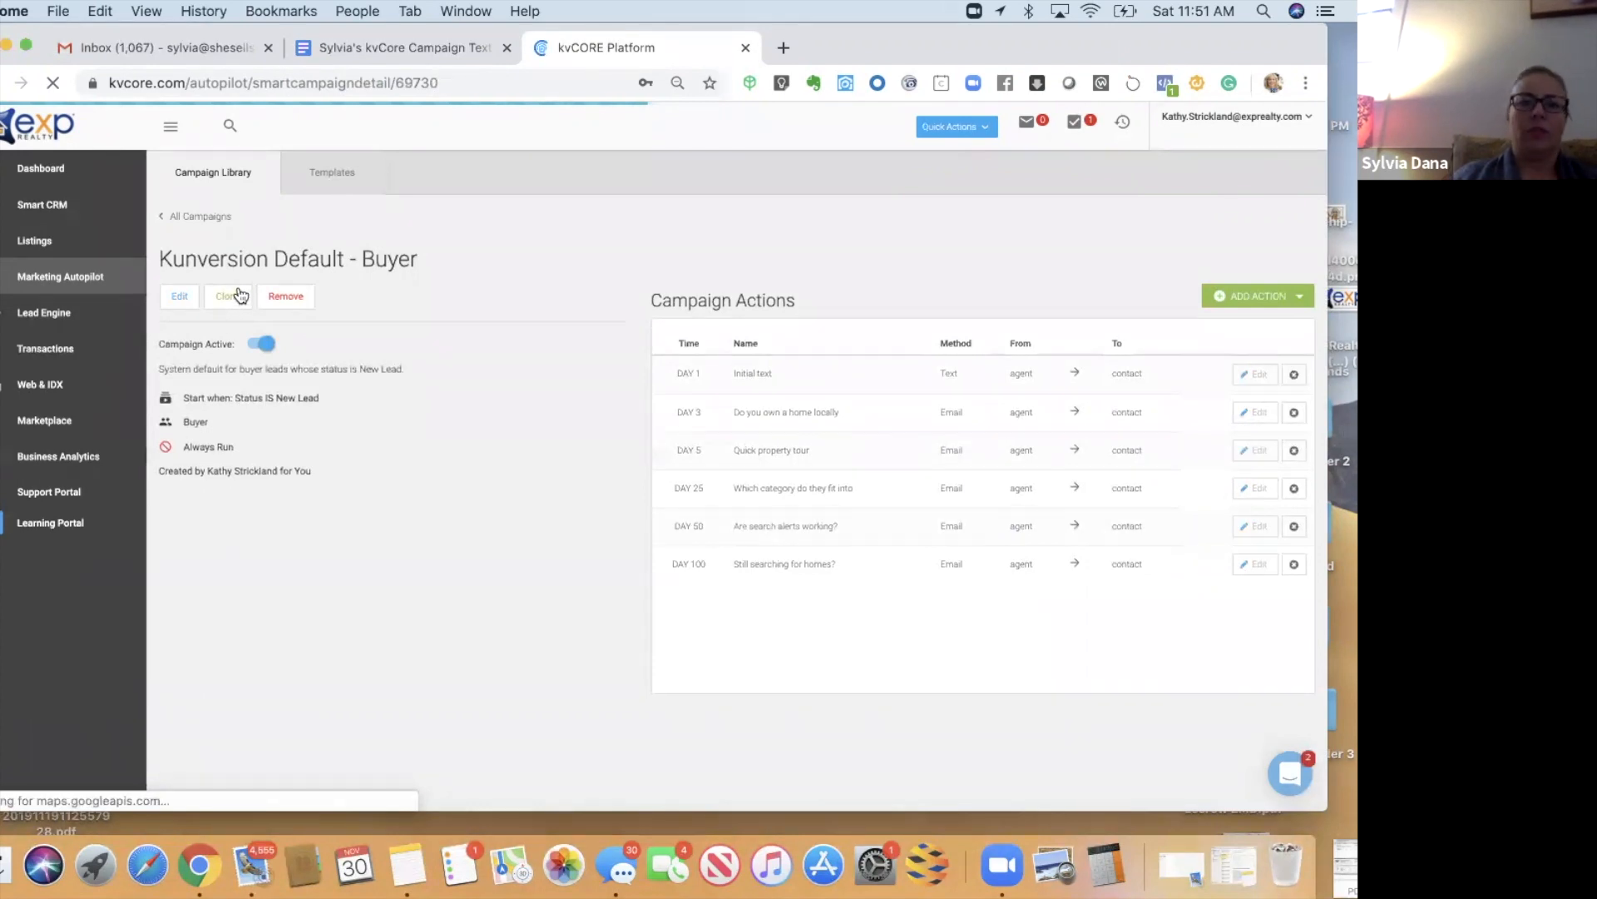
pyautogui.click(238, 290)
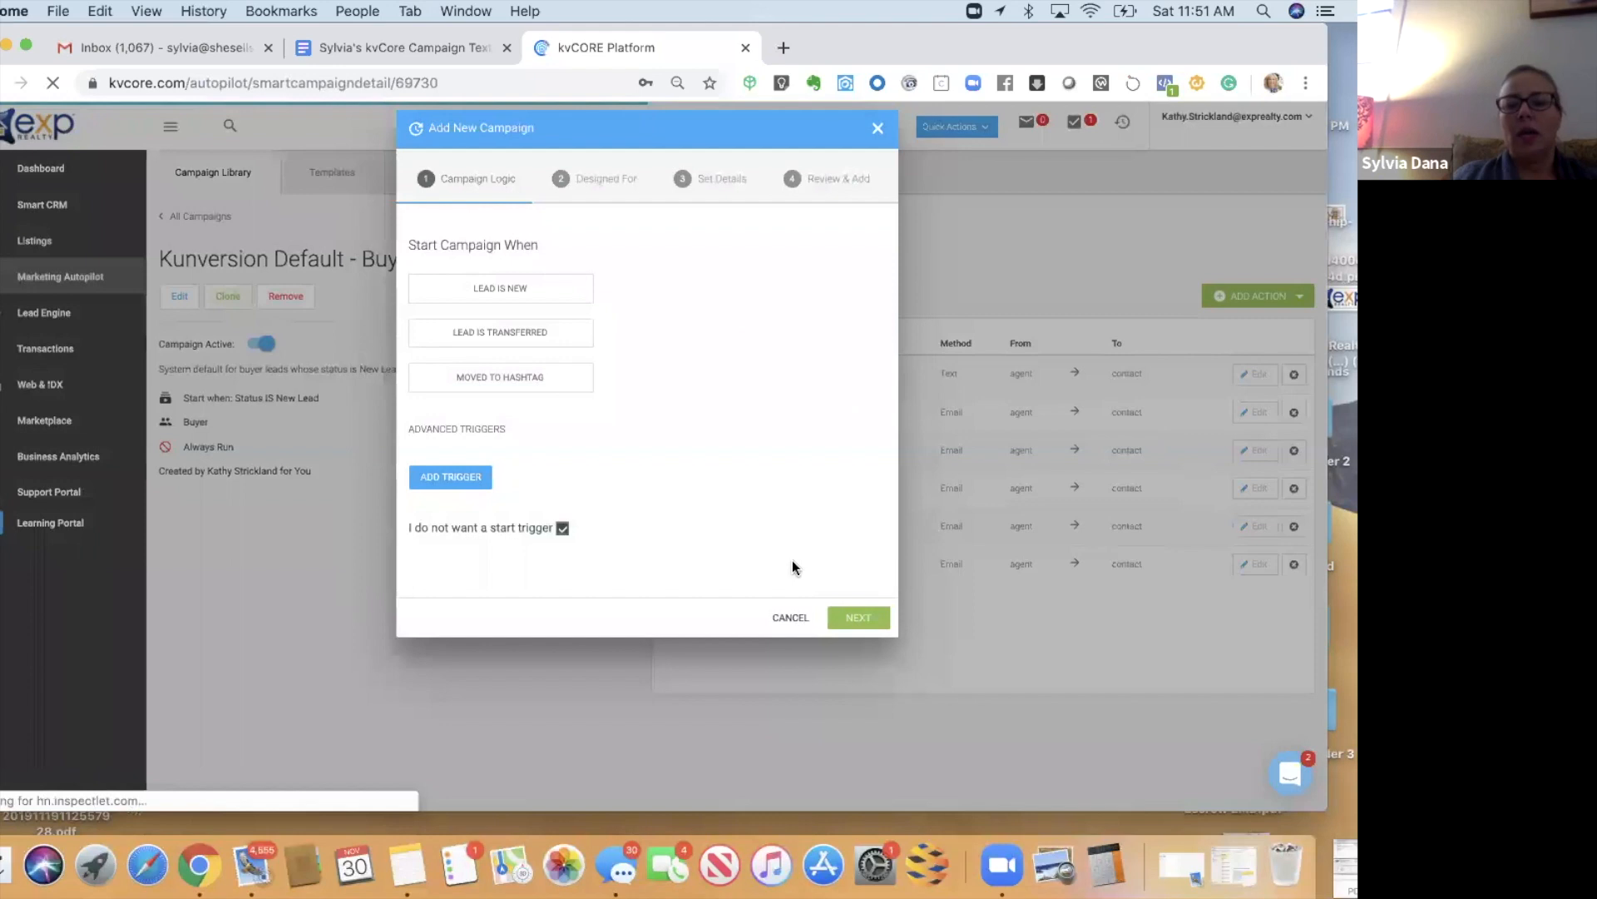
pyautogui.click(845, 615)
pyautogui.click(850, 594)
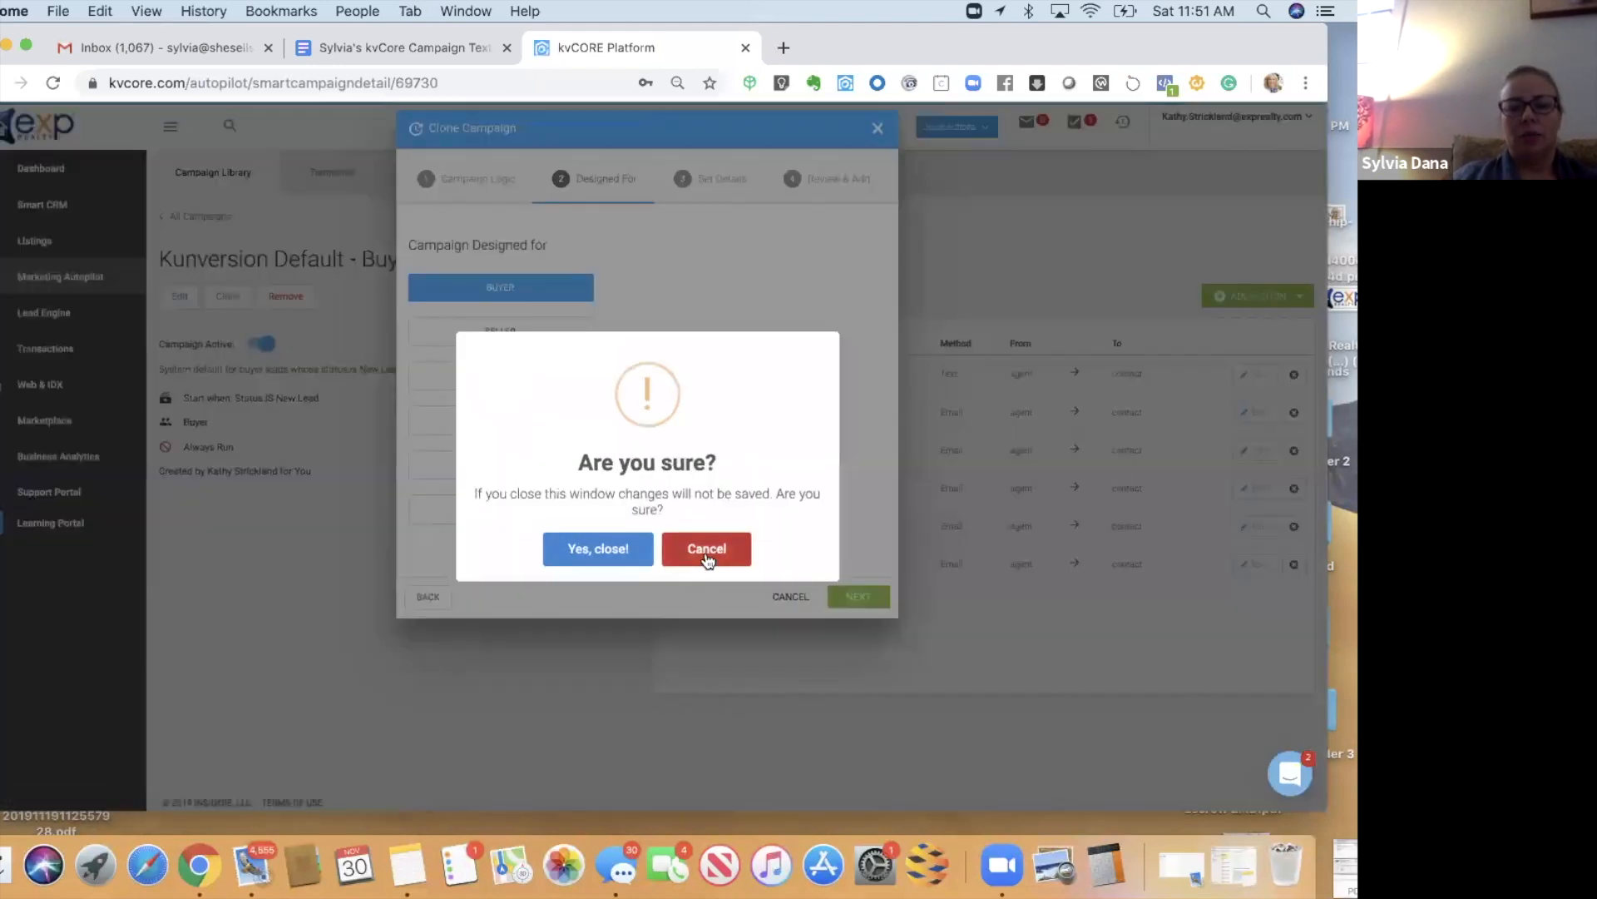
pyautogui.click(707, 552)
pyautogui.click(852, 604)
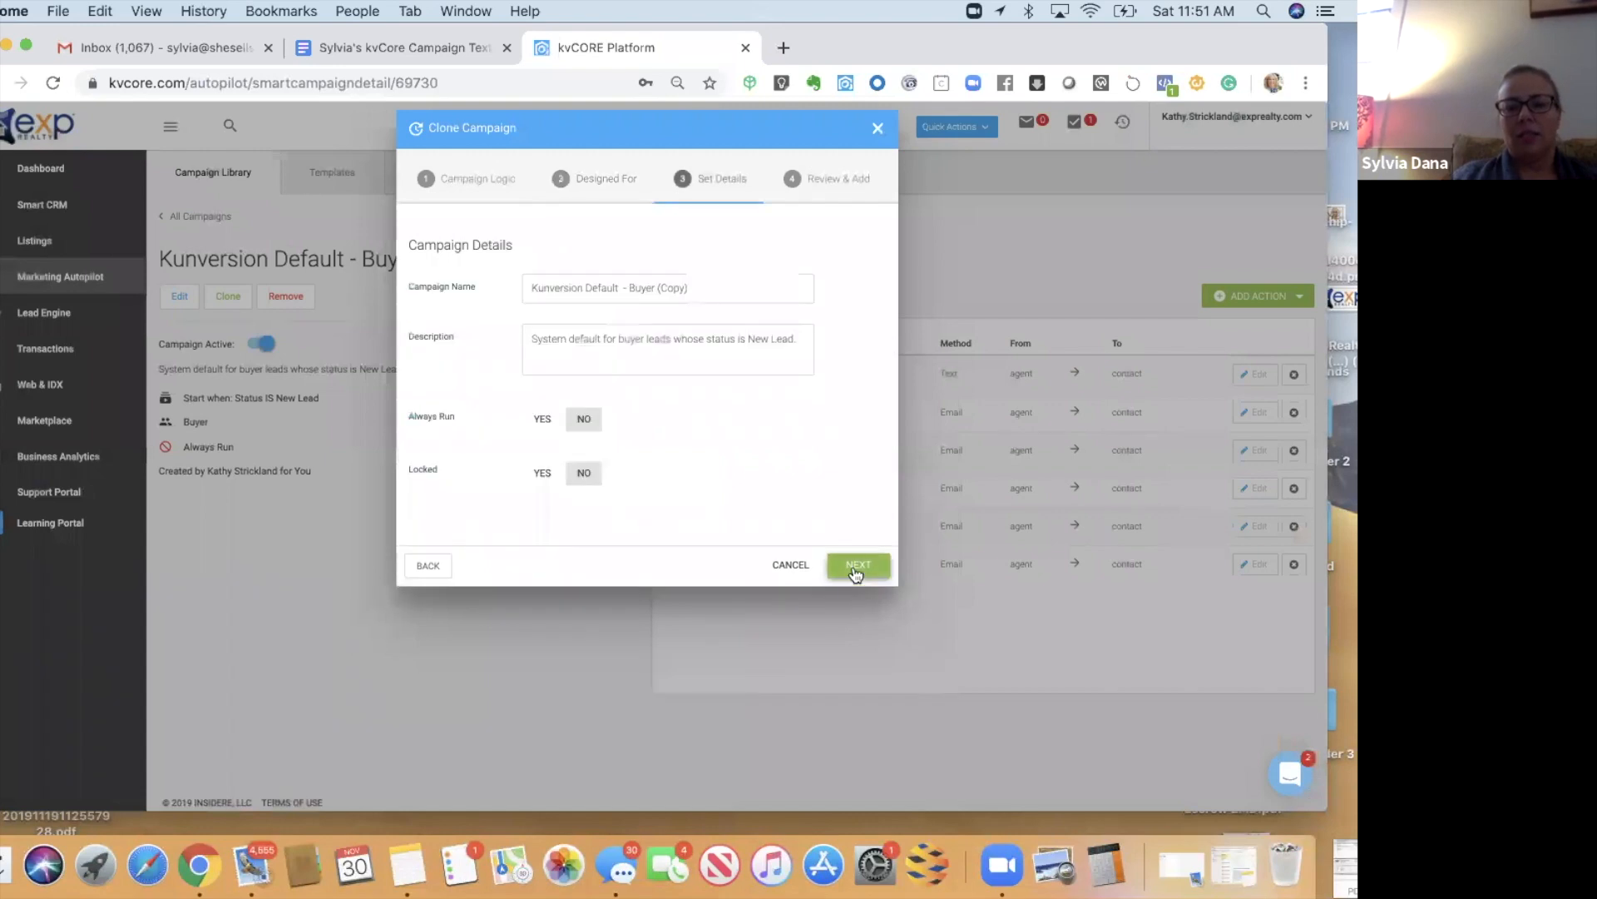
pyautogui.click(852, 565)
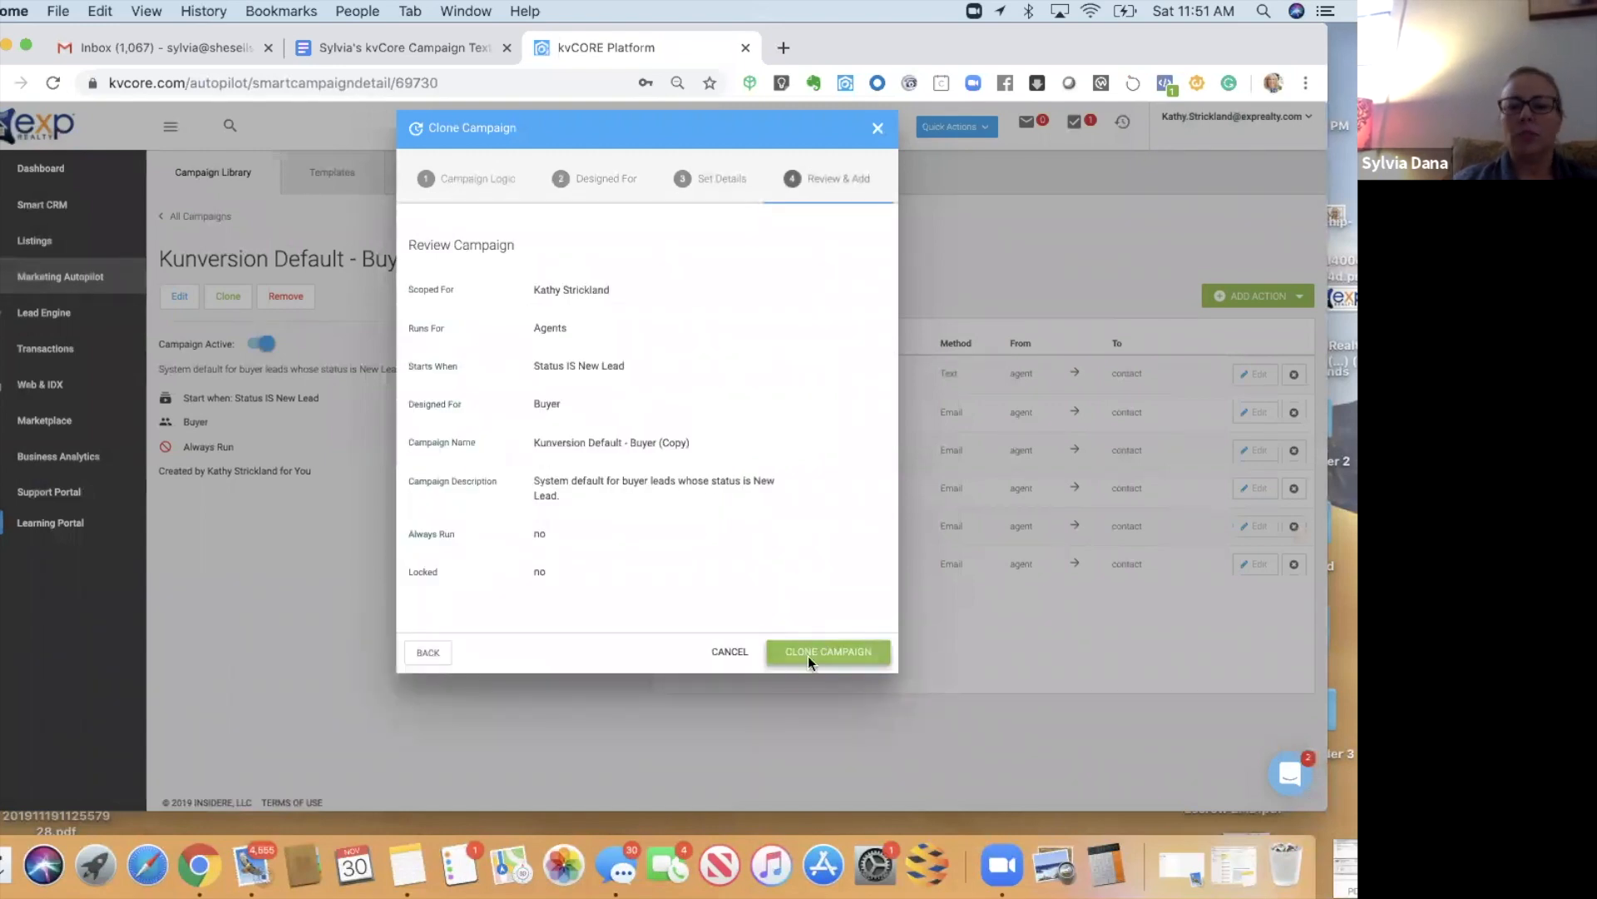
pyautogui.click(807, 654)
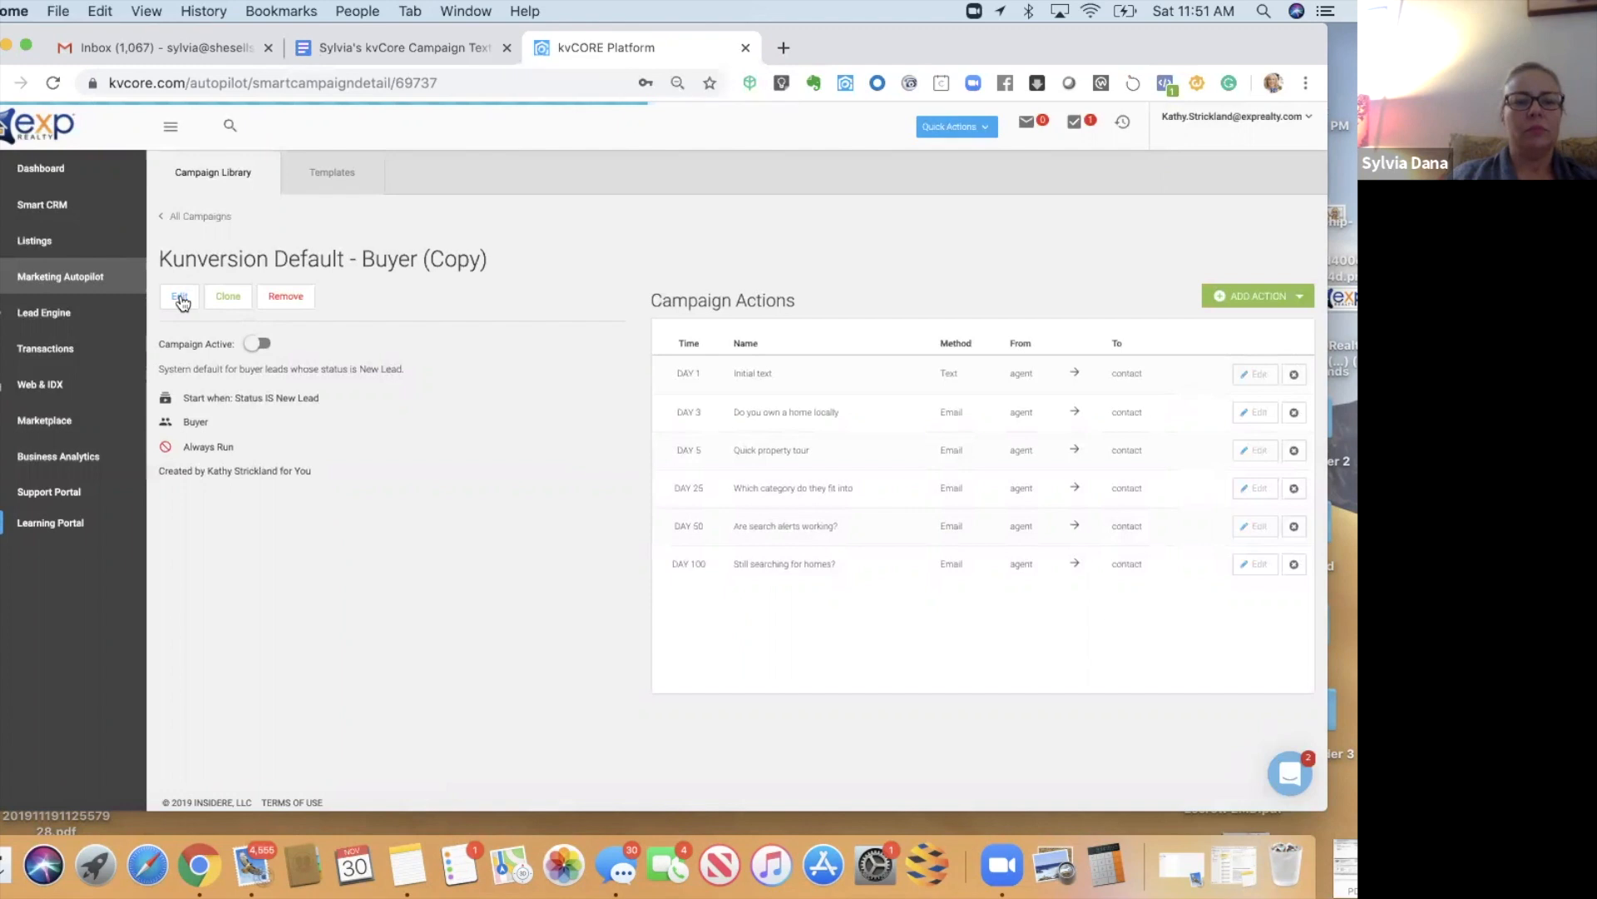
# - Make the copied campaign start when the new FacebookBuyer hashtag is added
pyautogui.click(181, 302)
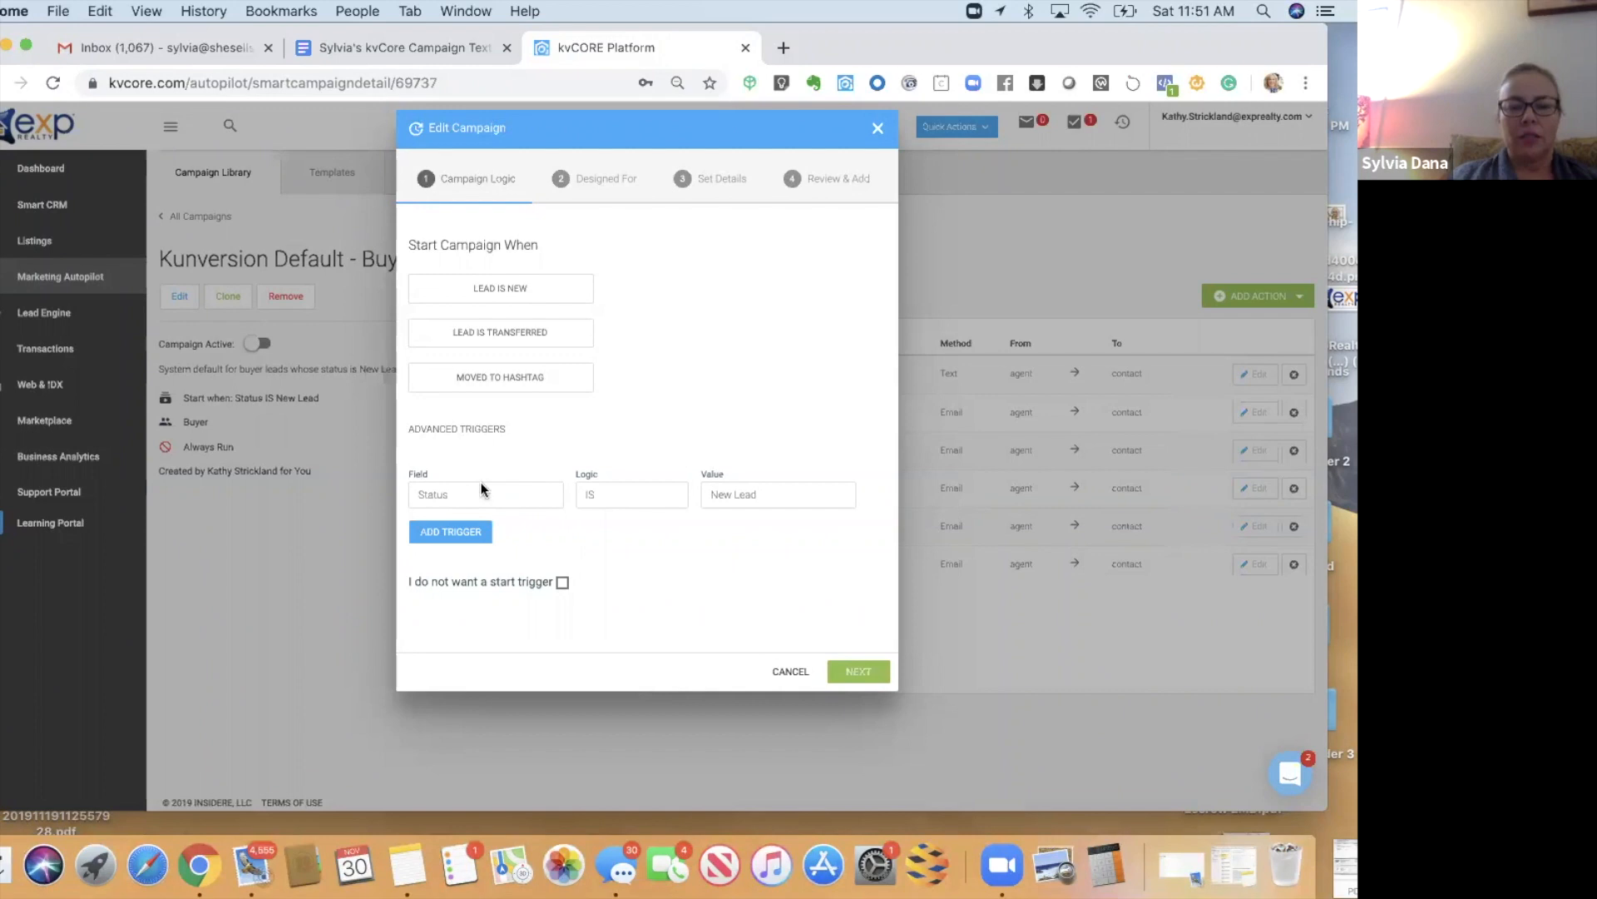
pyautogui.click(518, 374)
pyautogui.click(632, 373)
pyautogui.write('facebookbuy')
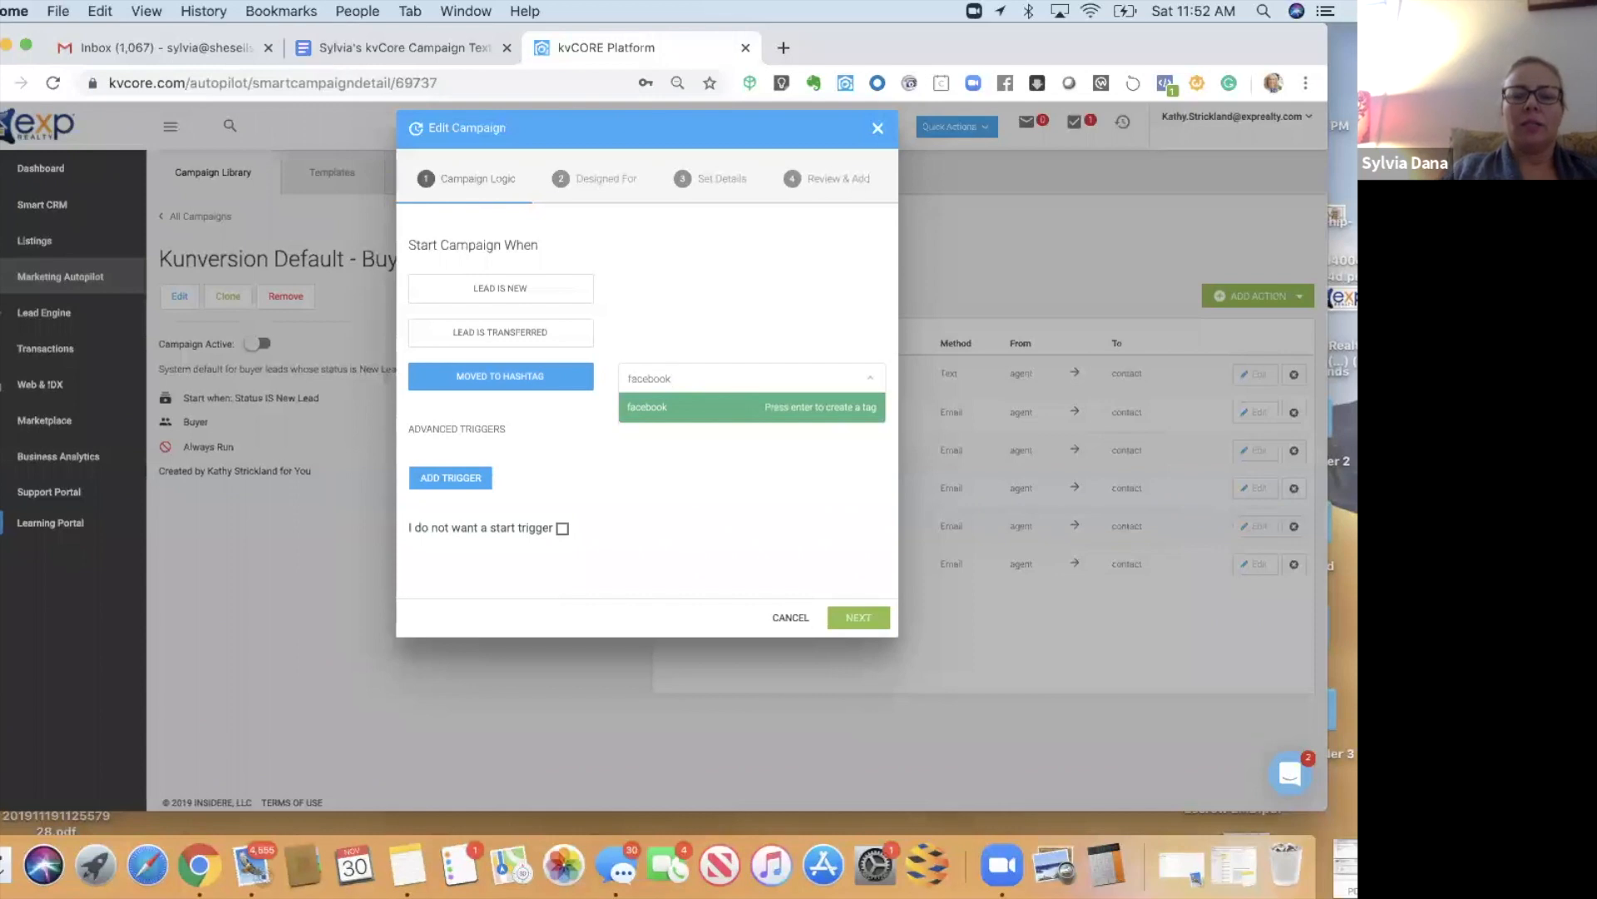
pyautogui.press('Return')
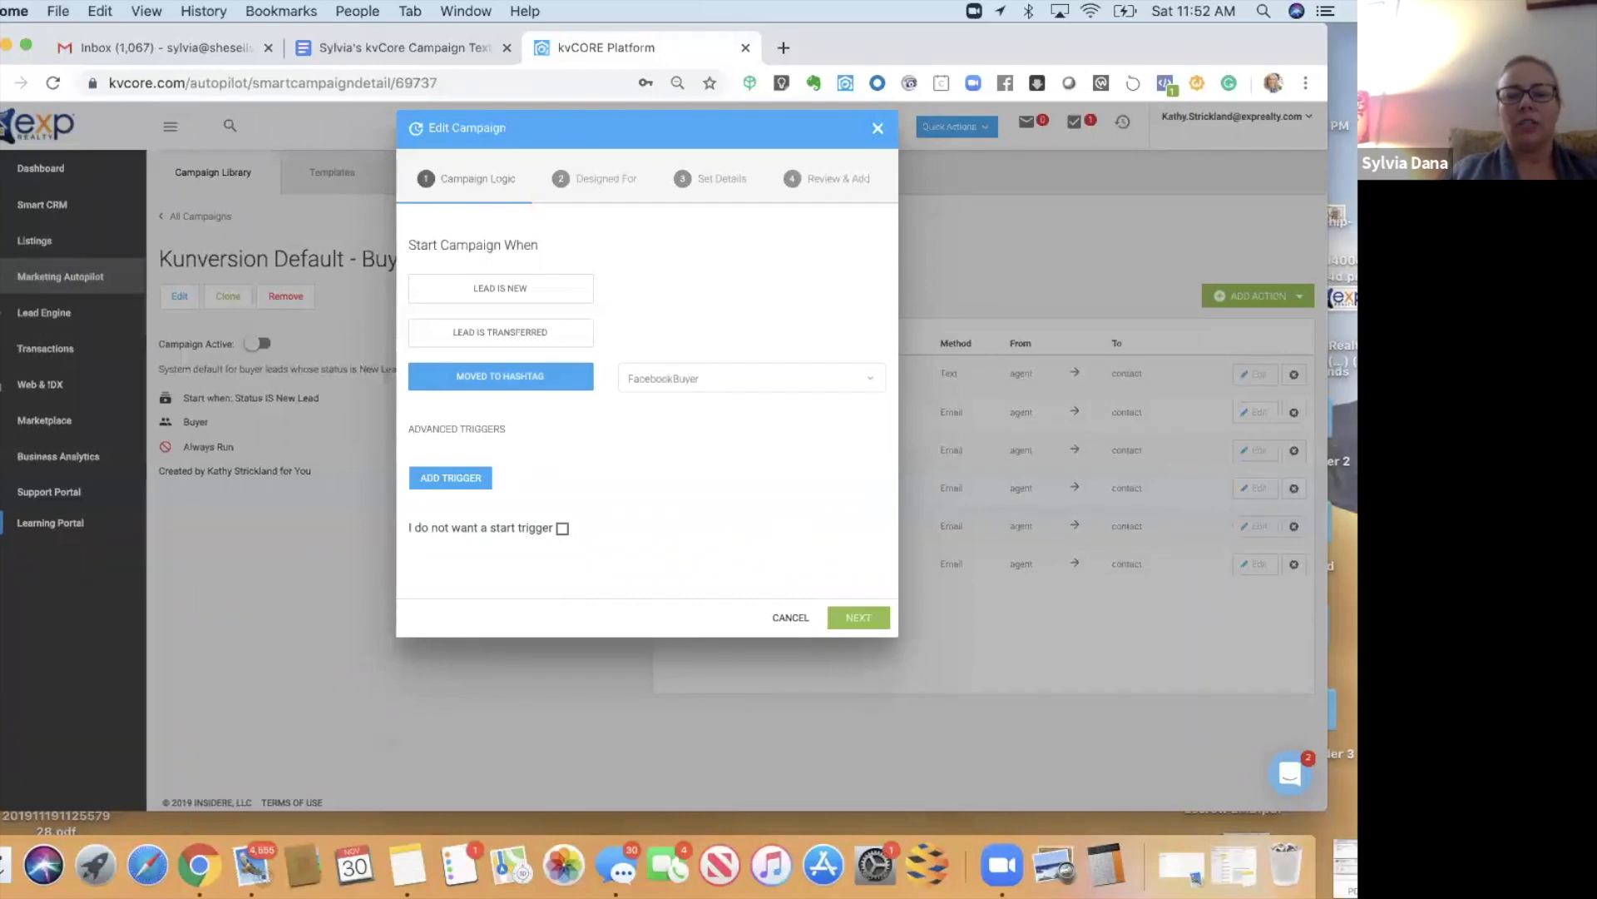
# - Rename the campaign to 'Facebook Buyer Campaign' and delete its old description
pyautogui.click(852, 623)
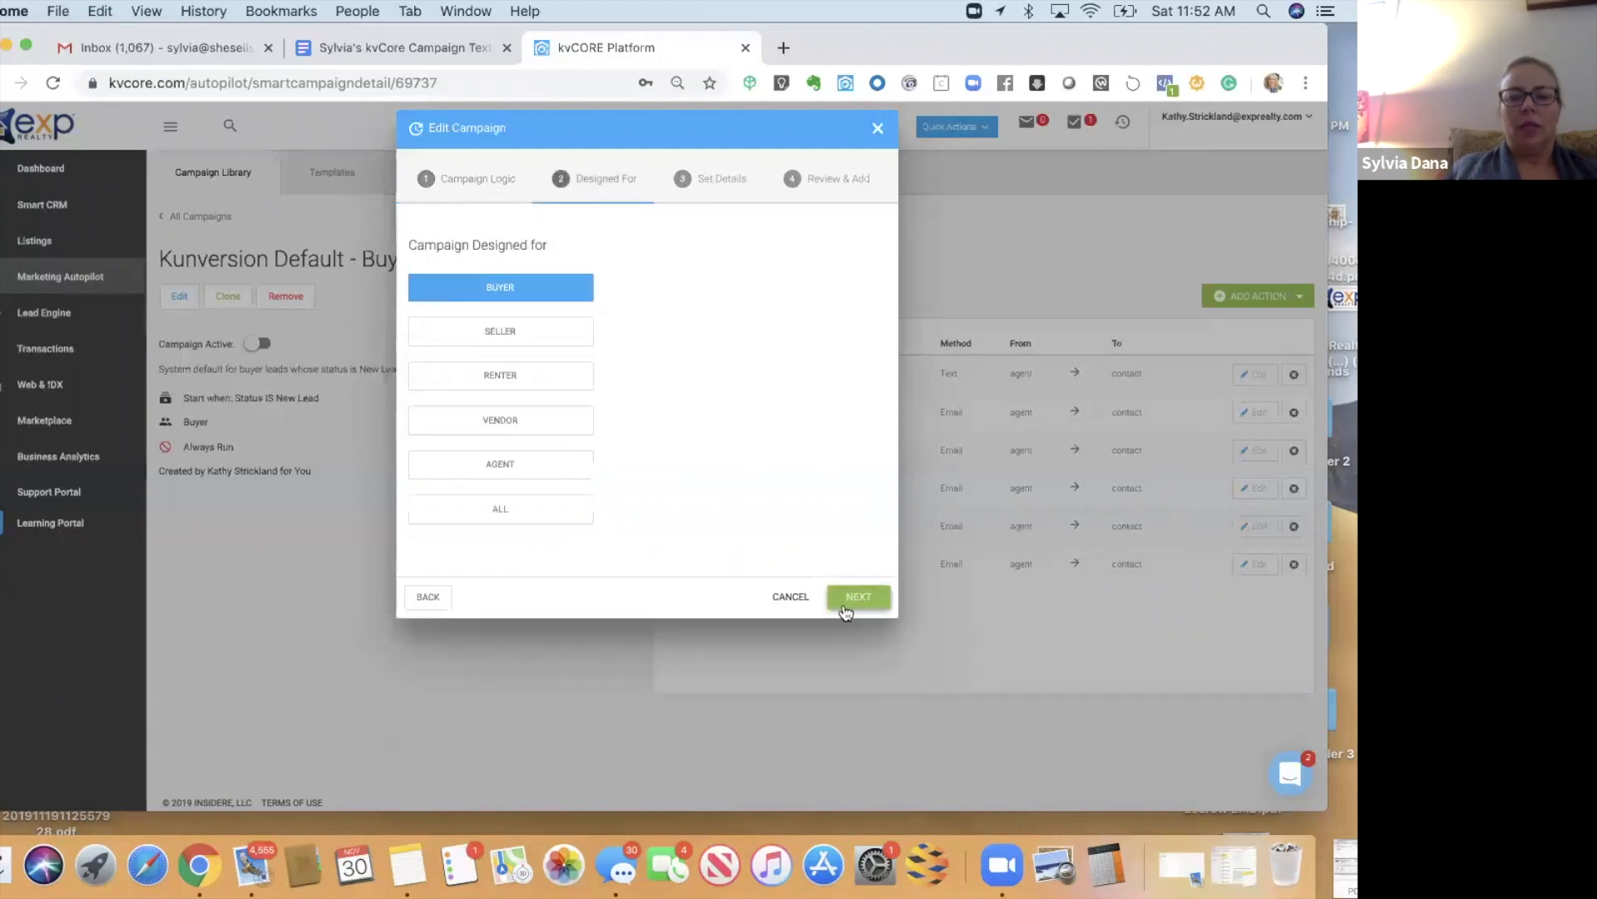
pyautogui.click(847, 614)
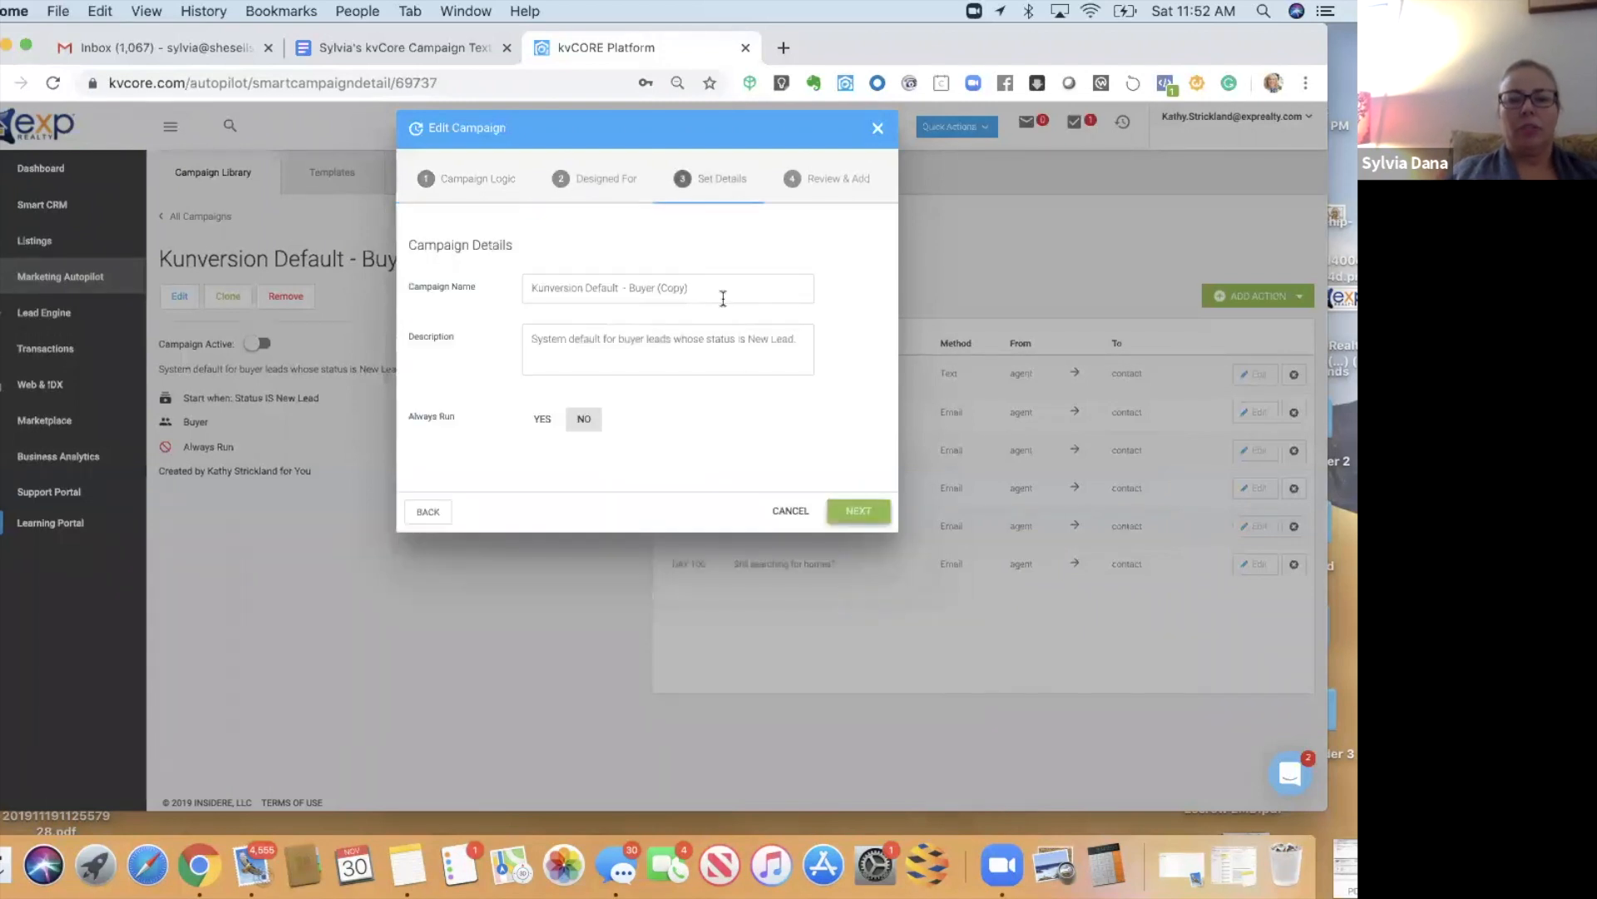
pyautogui.tripleClick(546, 289)
pyautogui.write('Face')
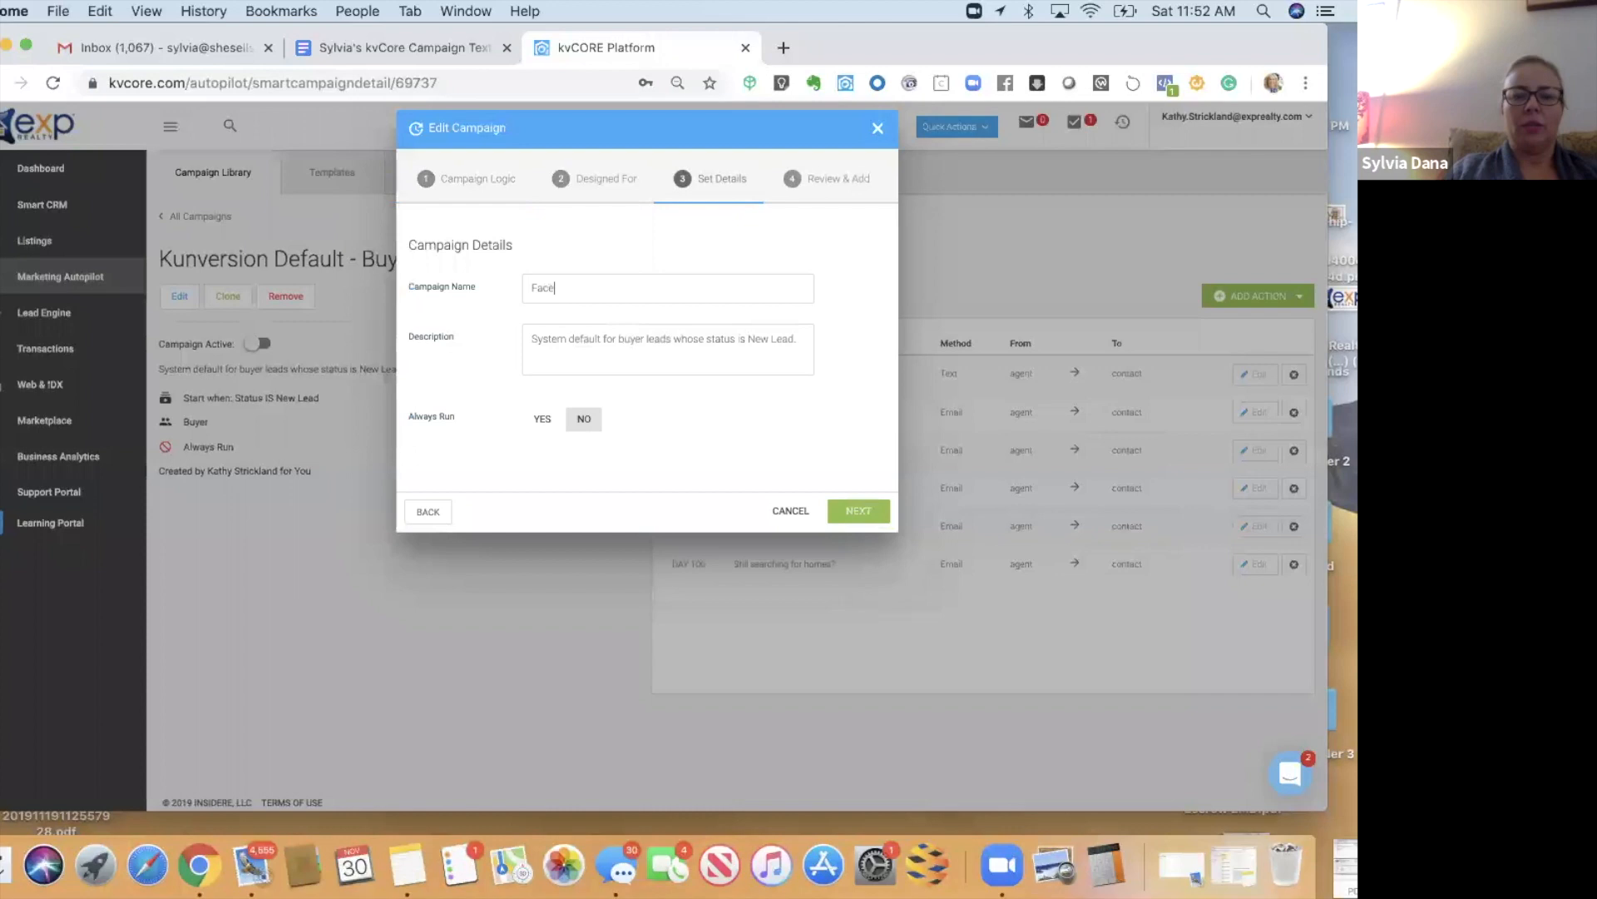
pyautogui.write('book Buyer Campaign')
pyautogui.tripleClick(802, 343)
pyautogui.press('BackSpace')
pyautogui.moveTo(1152, 39); pyautogui.dragTo(1149, 96)
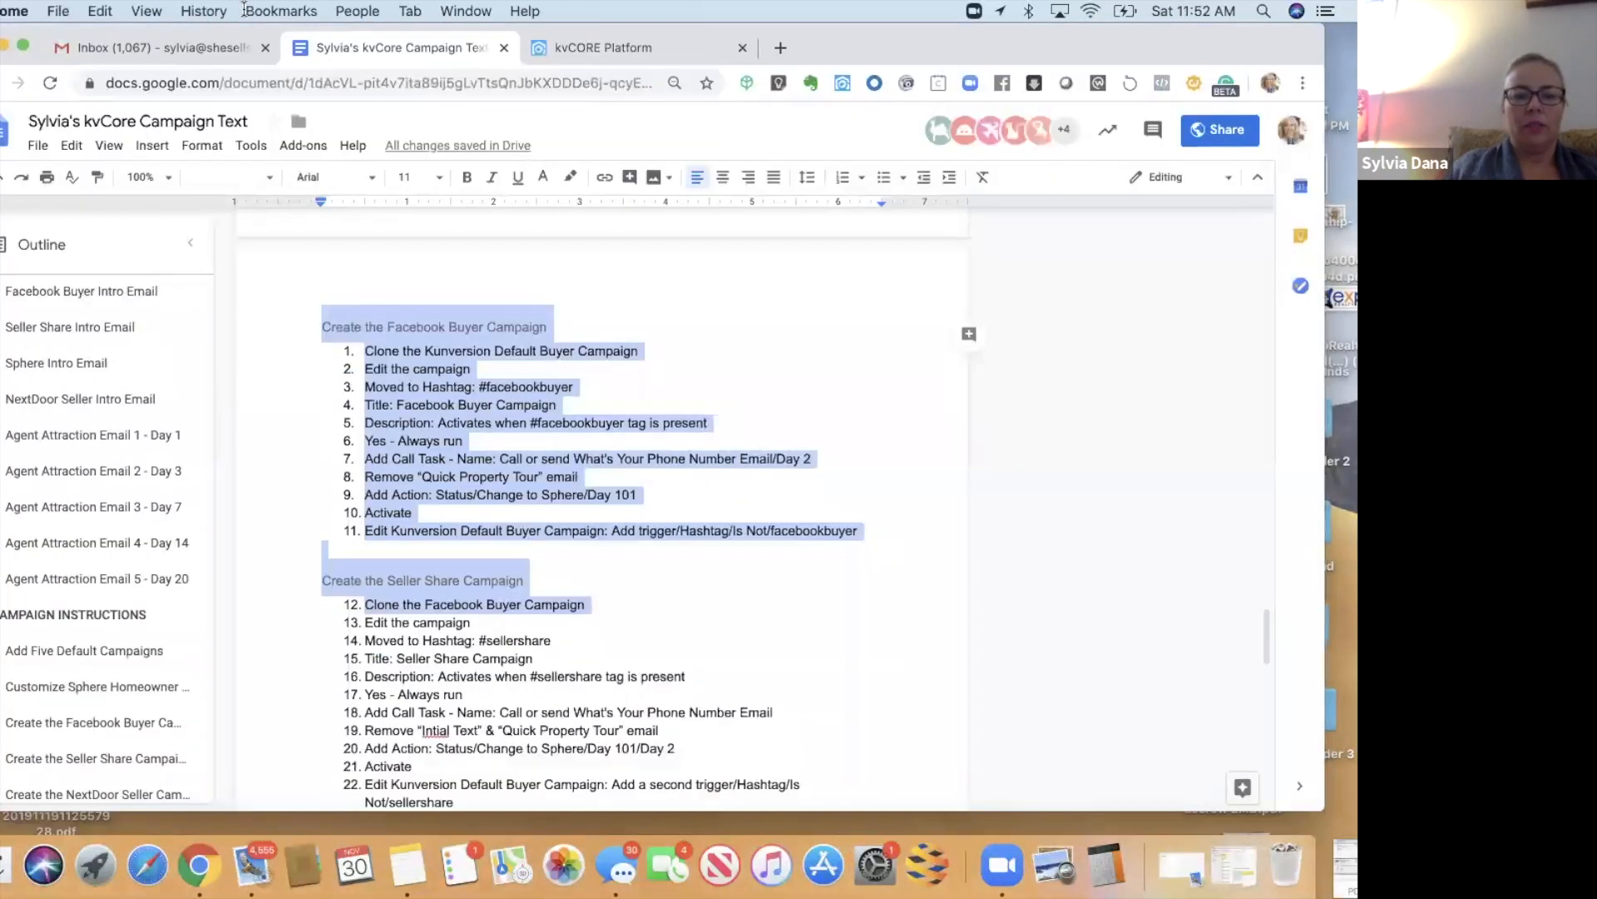
# - Copy item 5's description 'Activates when #facebookbuyer tag is present' from the Google Docs instructions
pyautogui.click(505, 524)
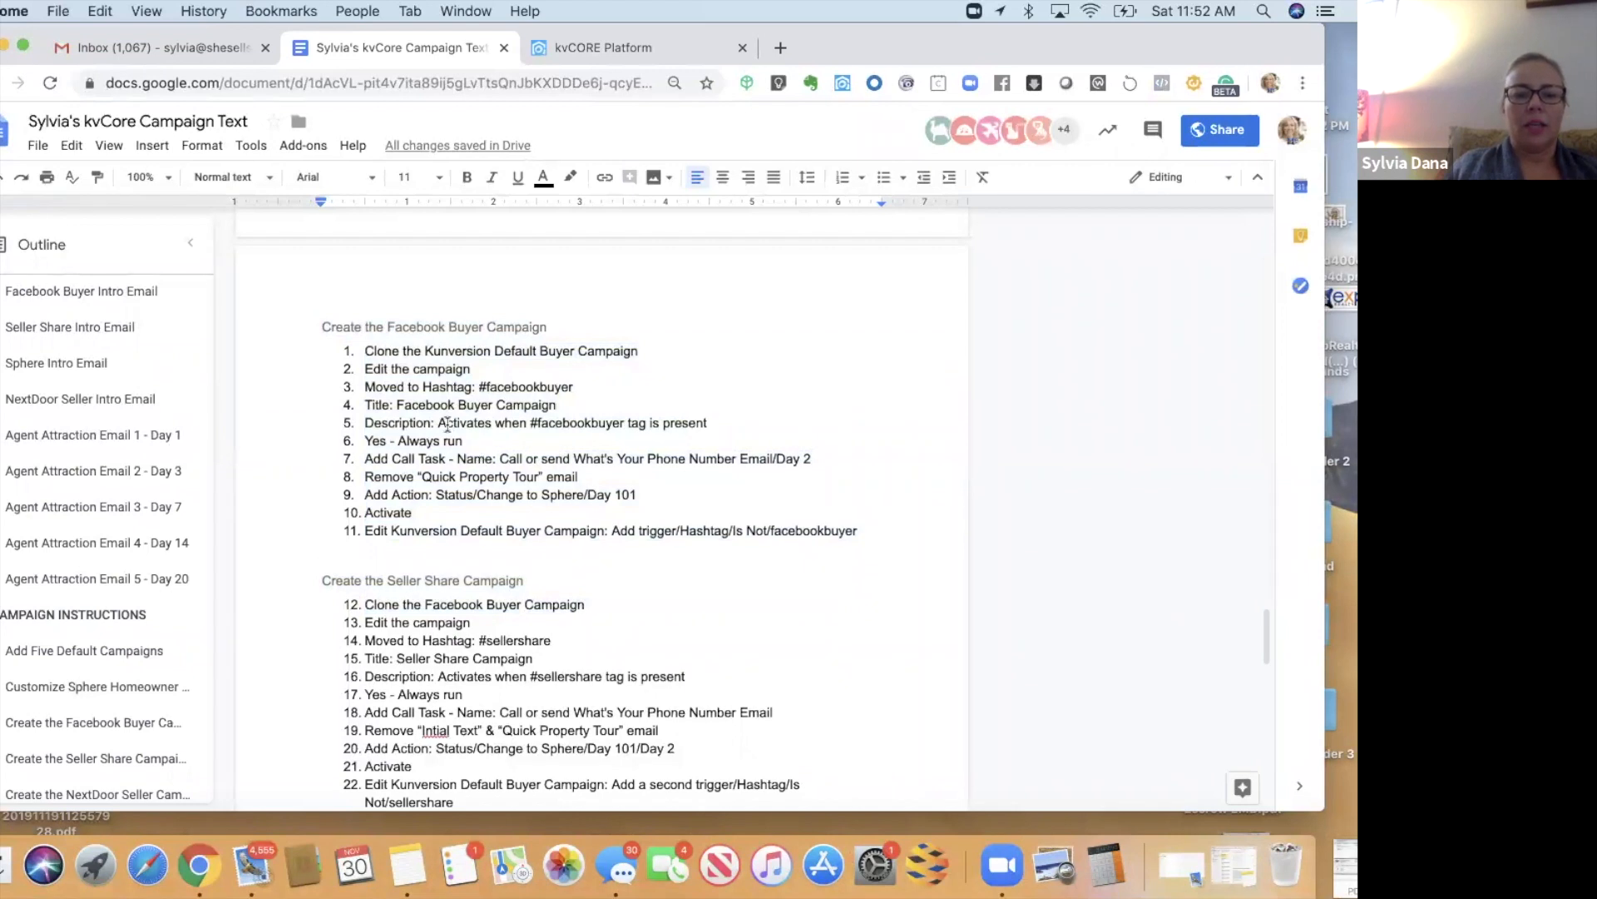
pyautogui.moveTo(438, 423); pyautogui.dragTo(717, 421)
pyautogui.press('super+c')
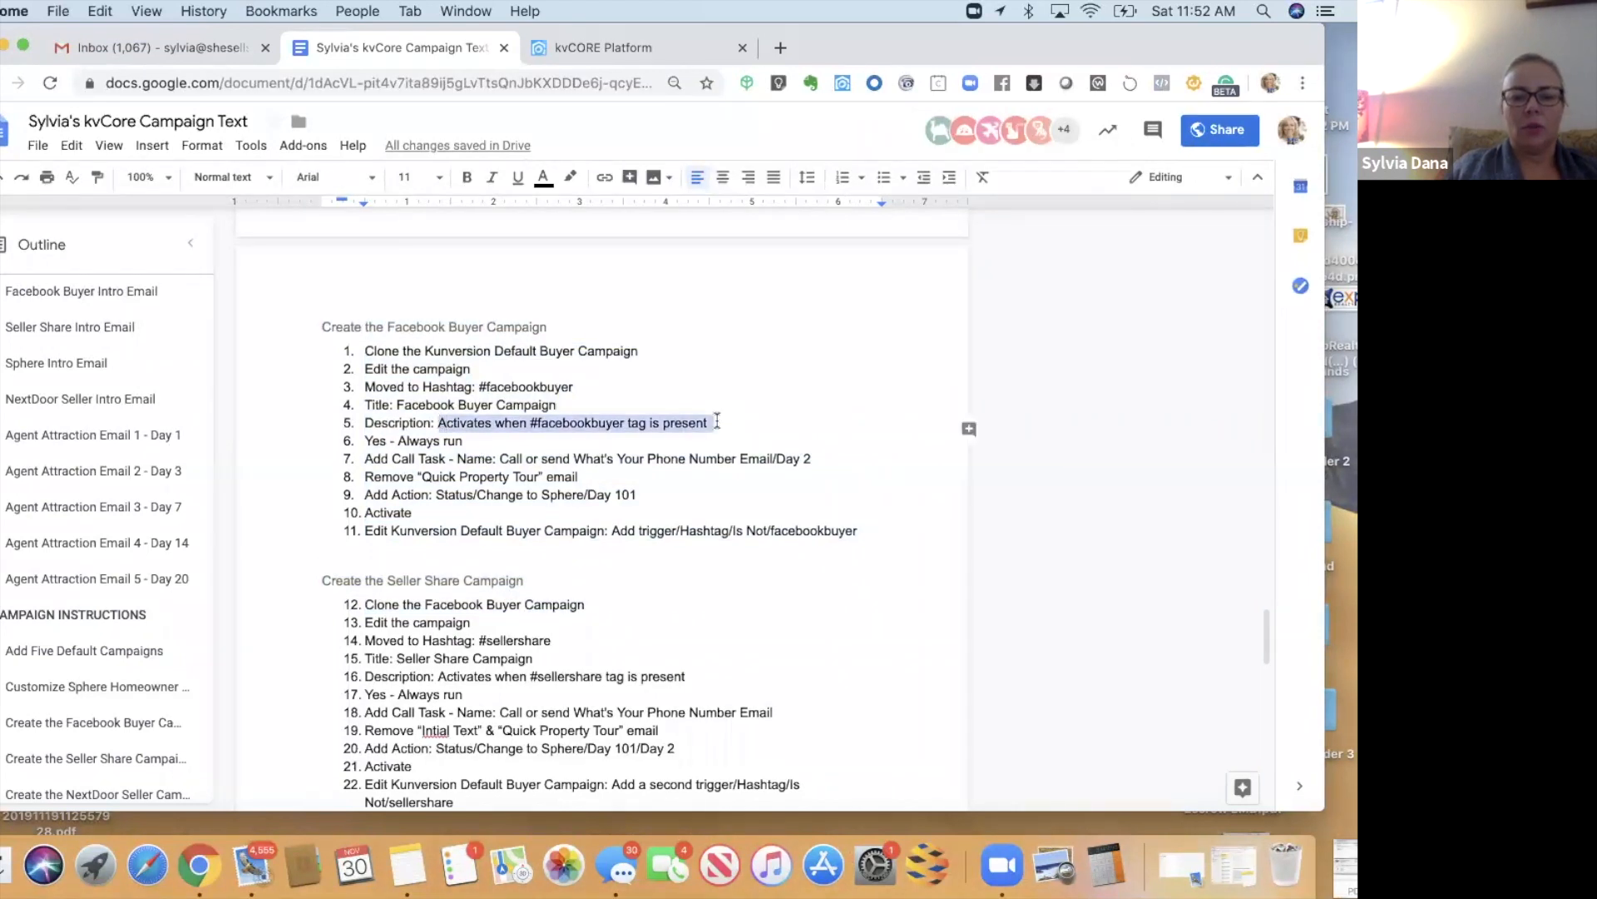
pyautogui.moveTo(1123, 46); pyautogui.dragTo(1121, 118)
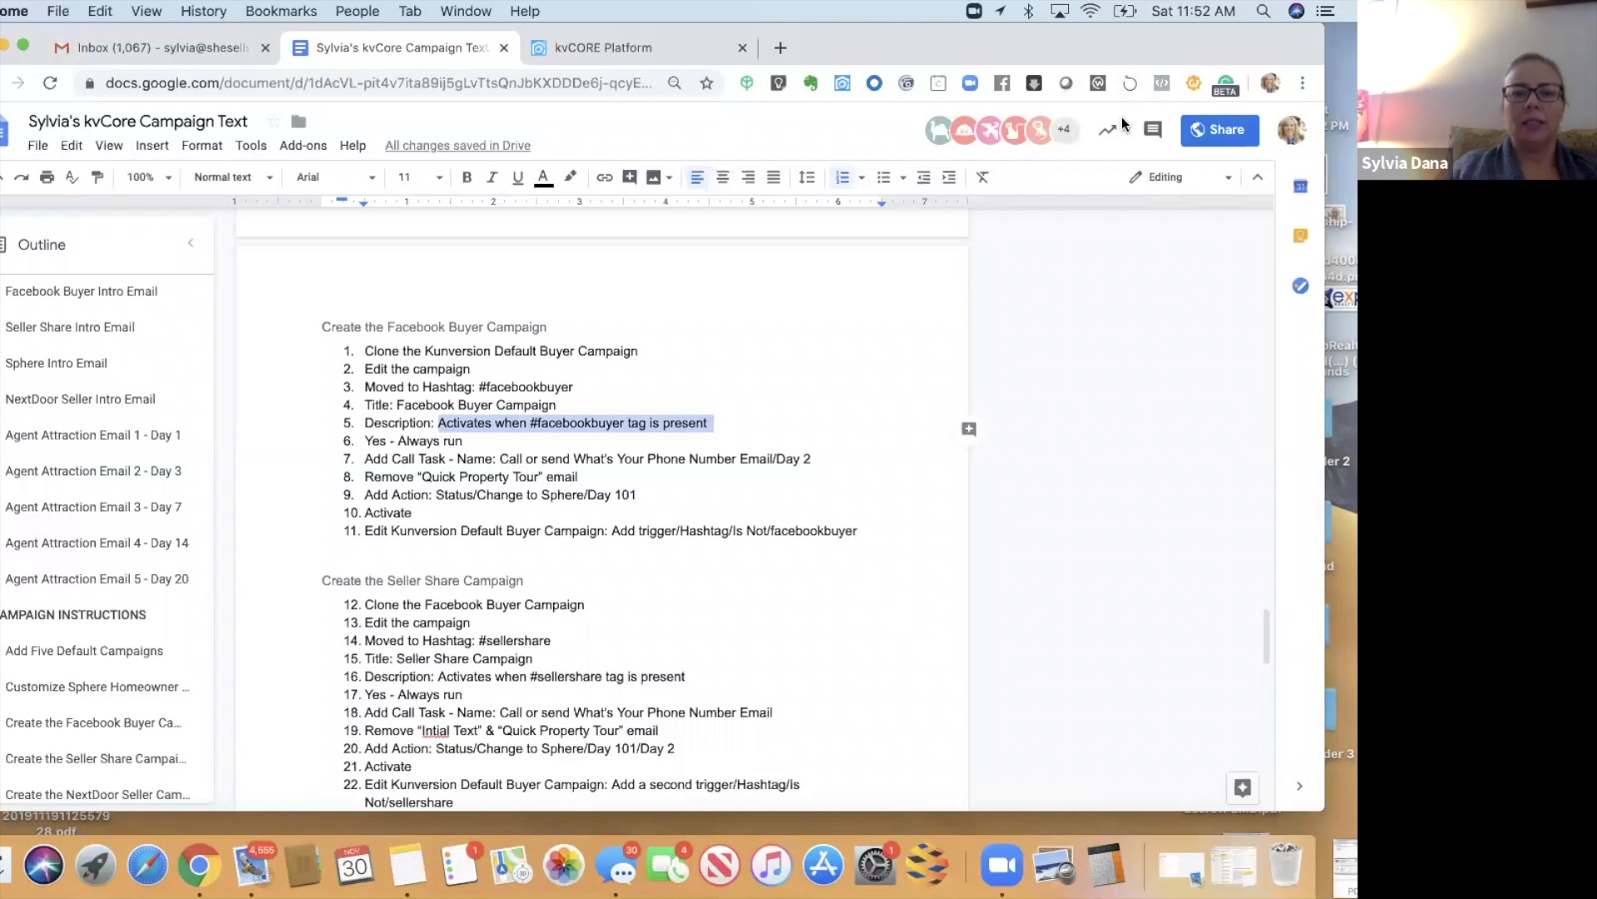
pyautogui.click(646, 115)
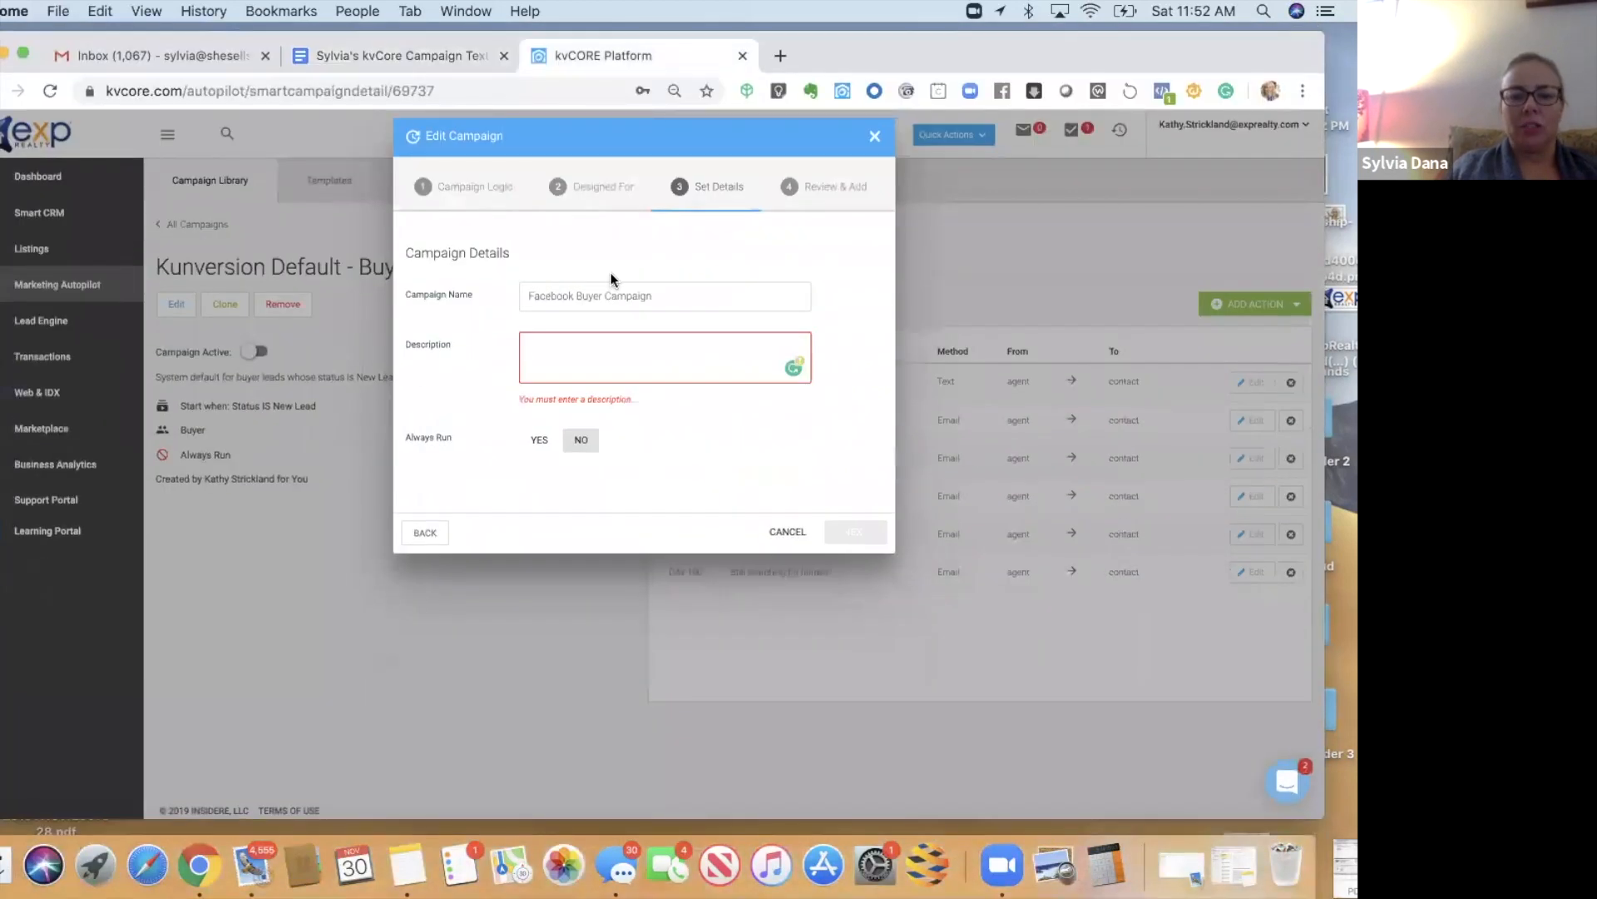
# - Paste the description, set Always Run to YES, and update the Facebook Buyer Campaign
pyautogui.press('super+v')
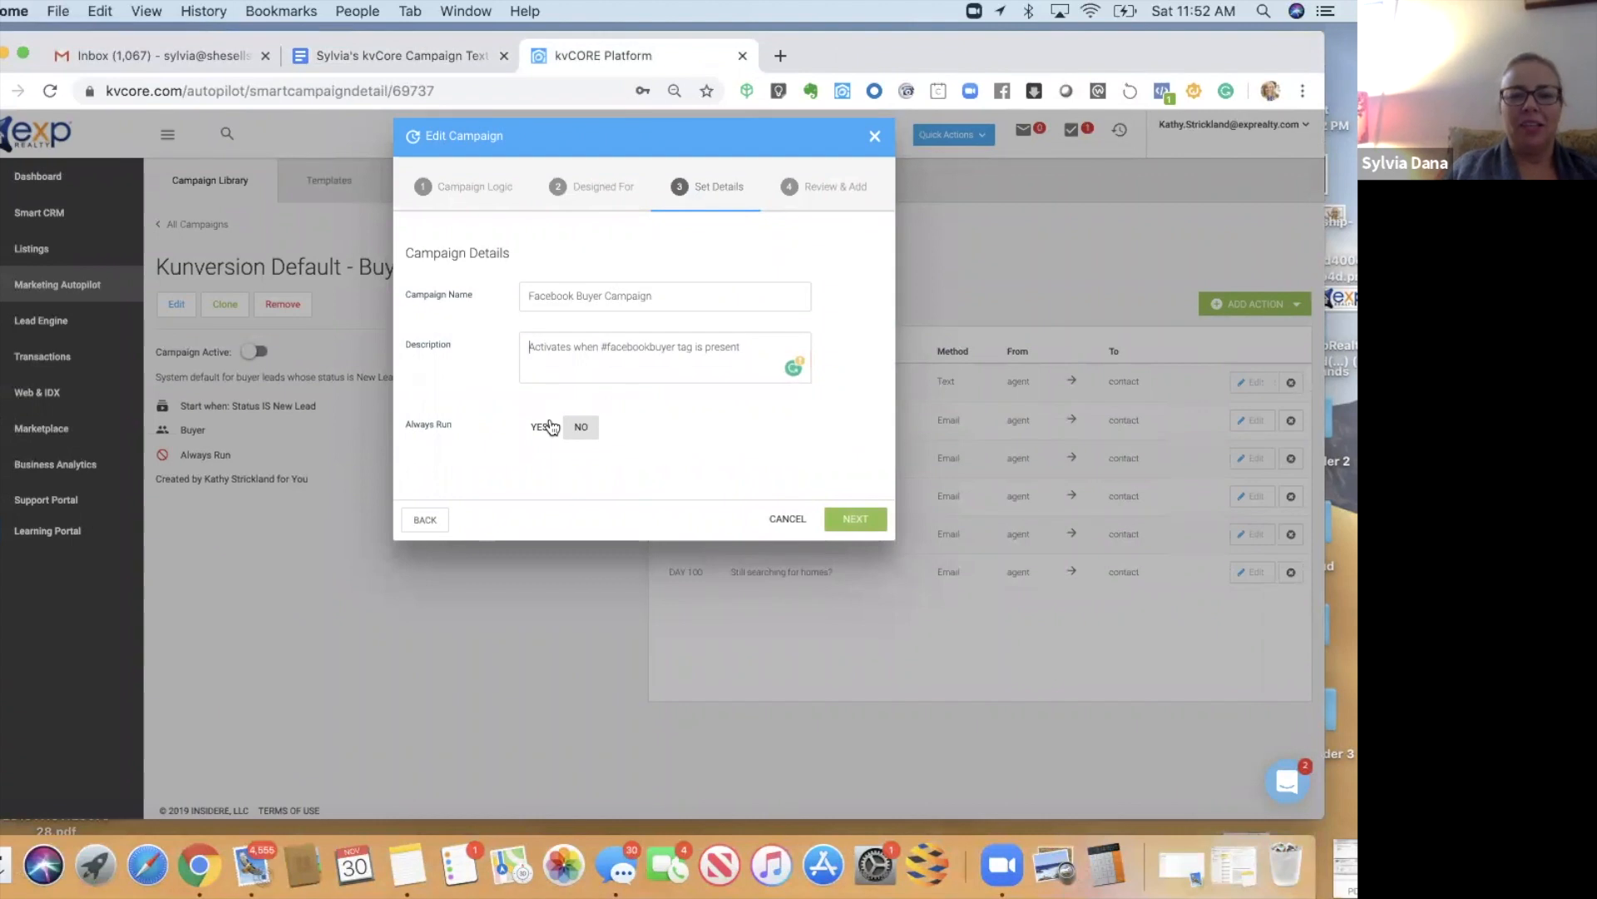
pyautogui.click(541, 427)
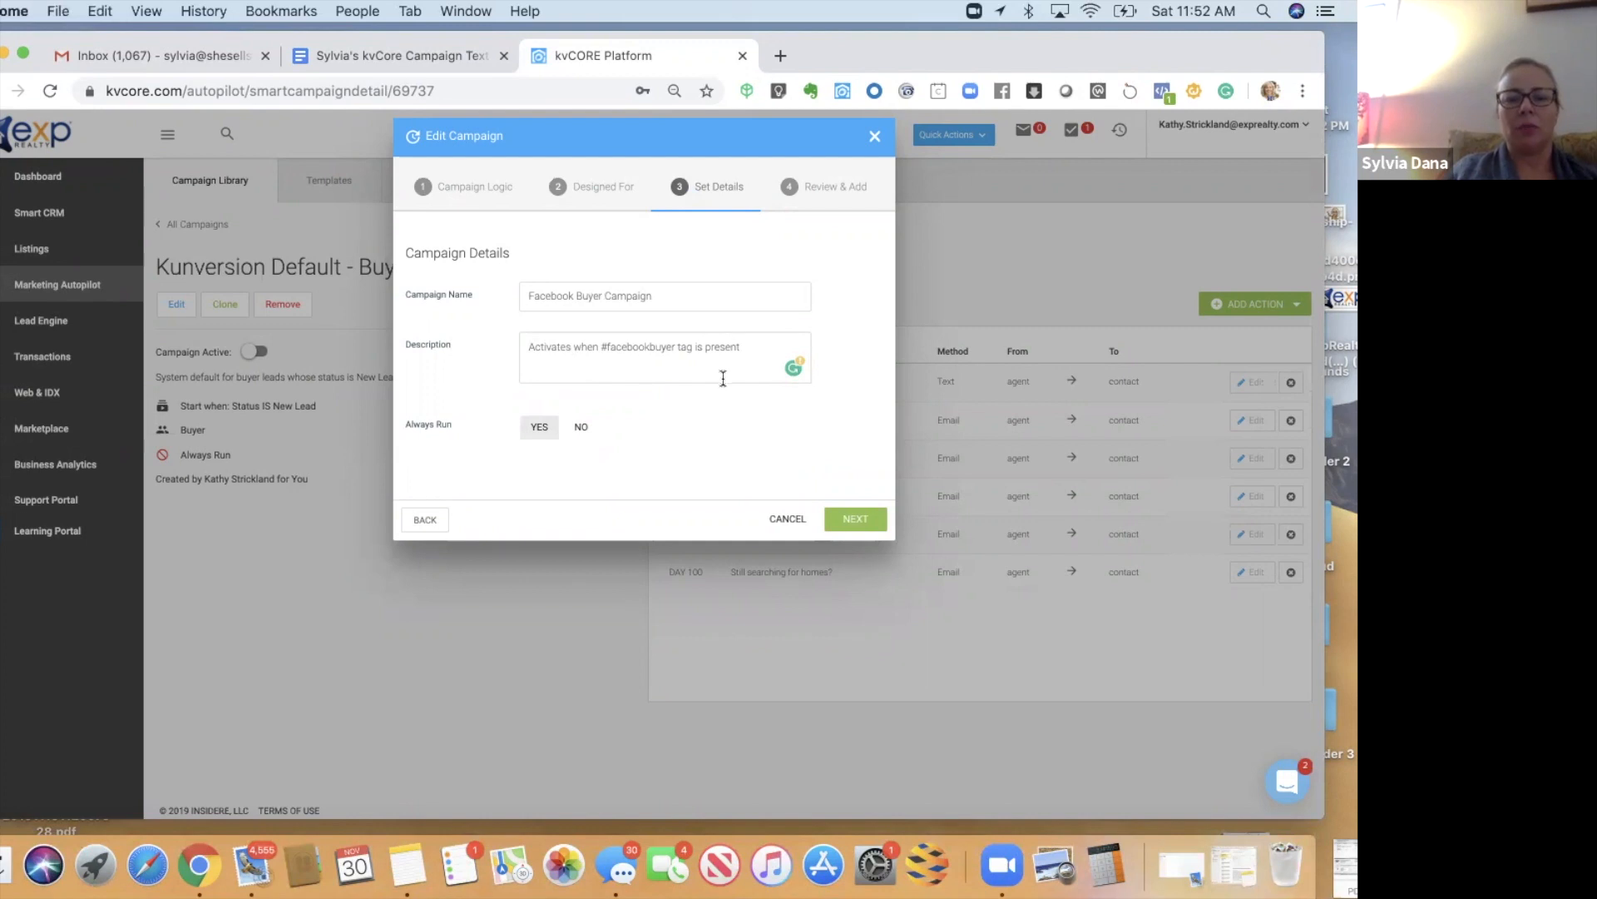
pyautogui.click(844, 518)
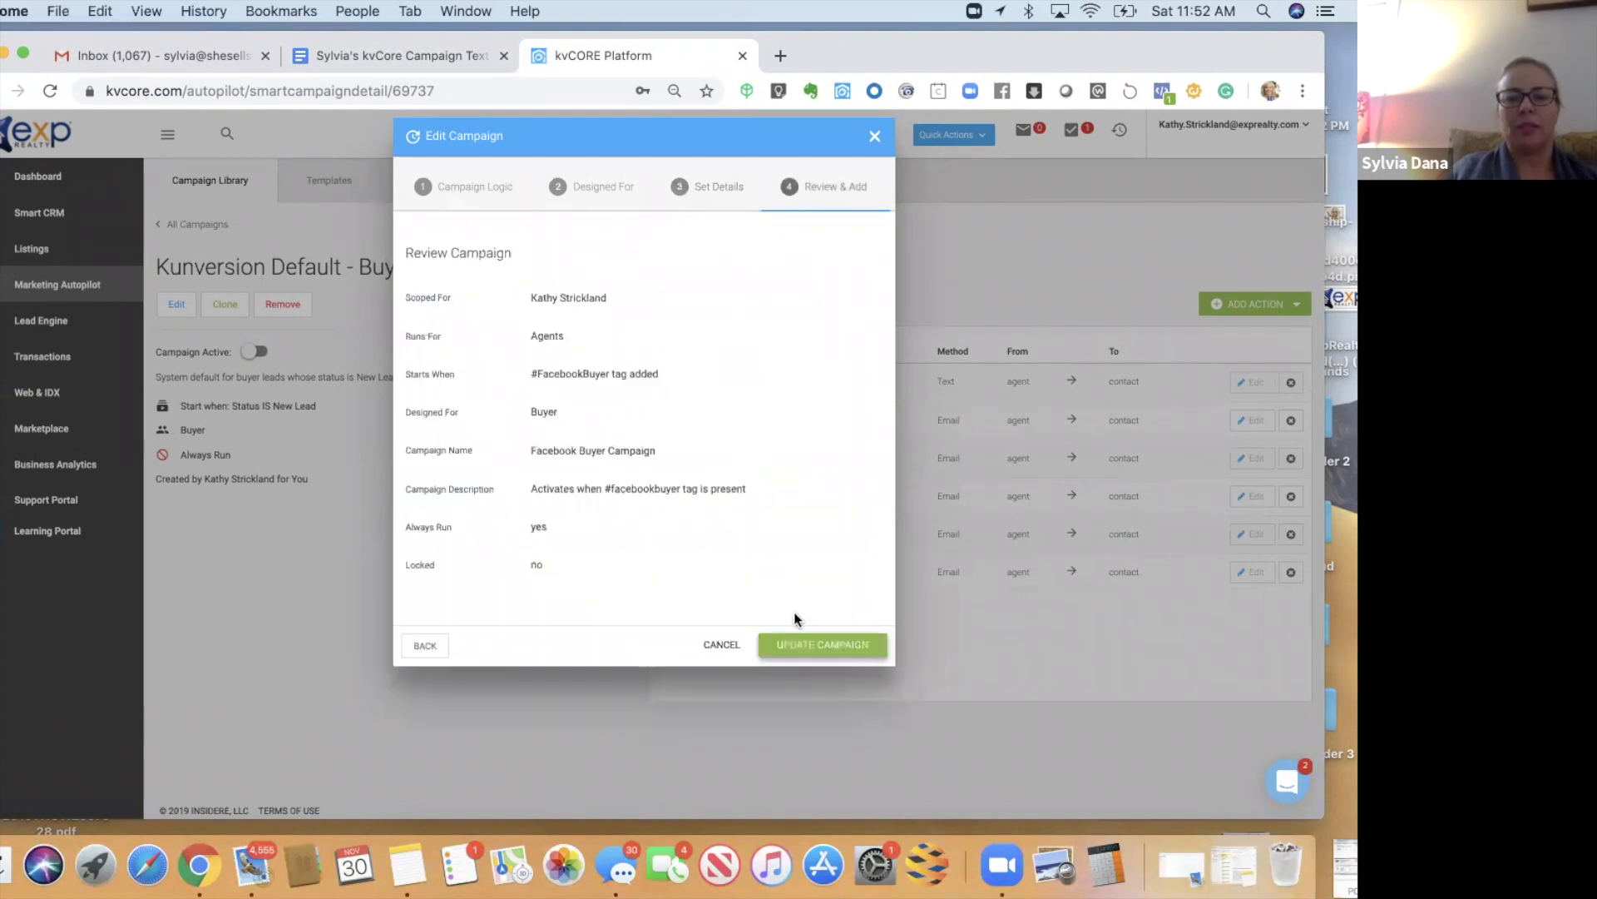
pyautogui.click(787, 646)
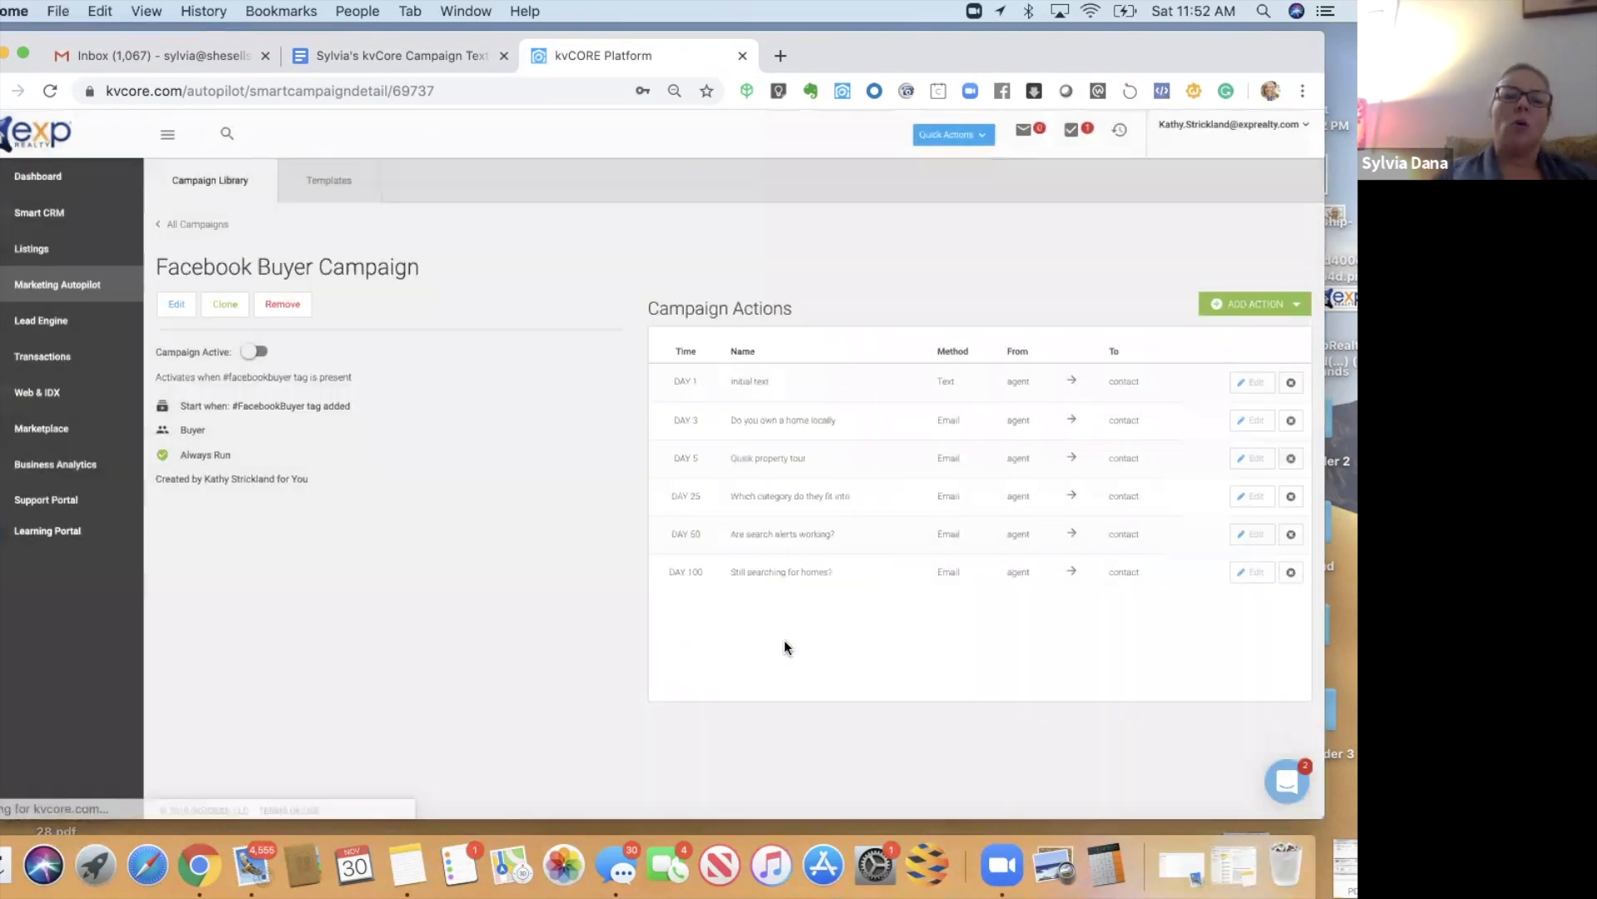
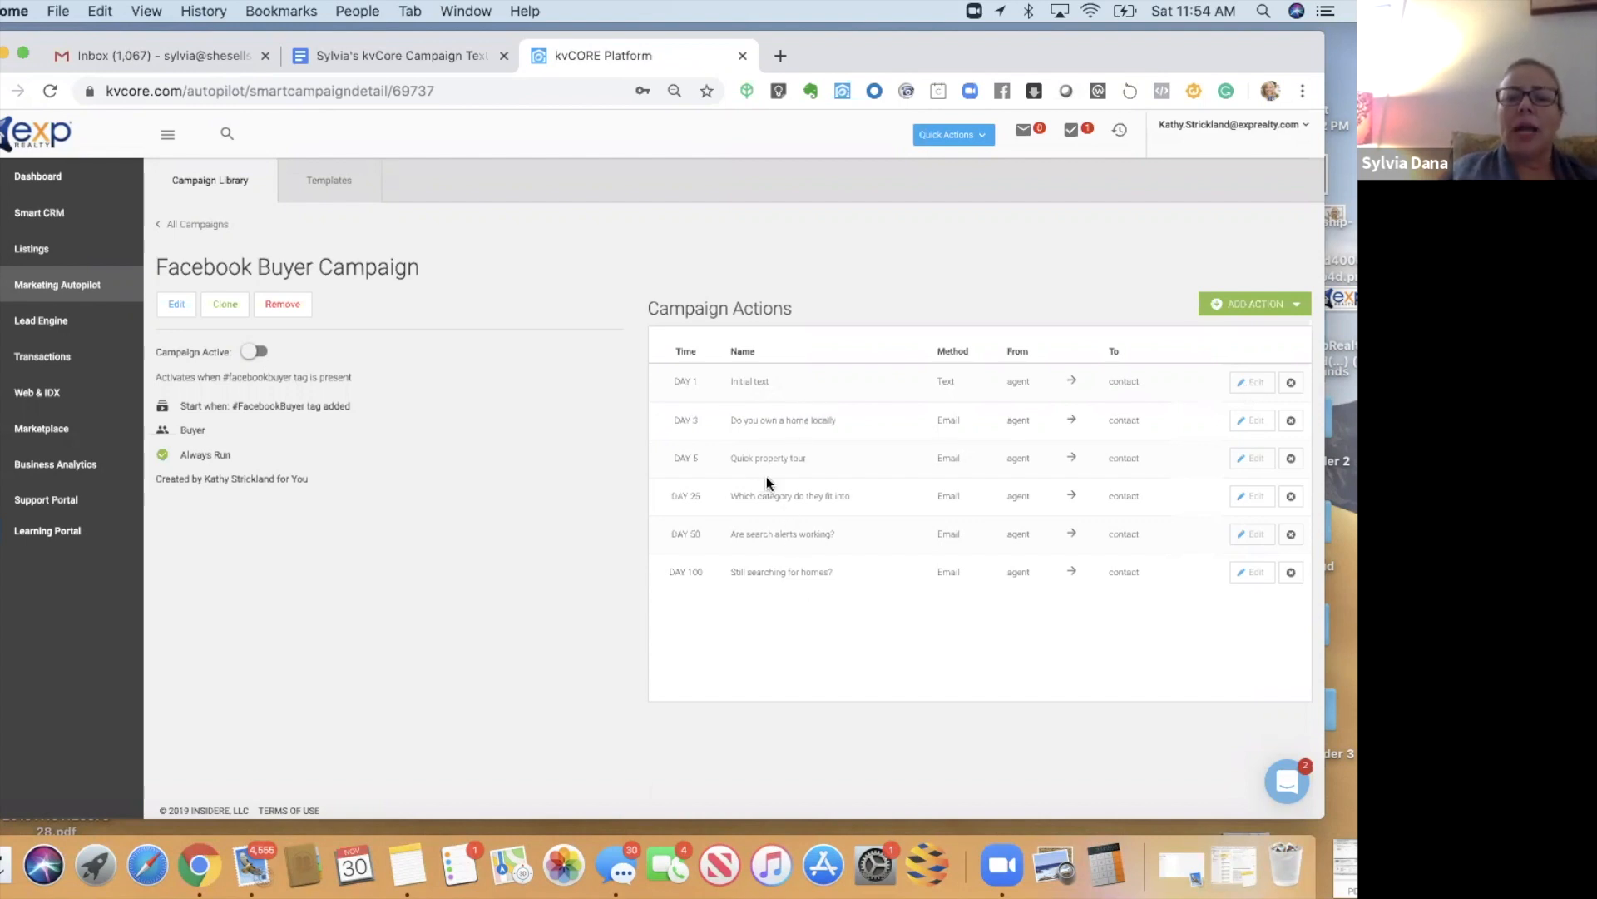
# - Preview the DAY 5 Quick property tour email, then delete that action from the campaign
pyautogui.click(1259, 461)
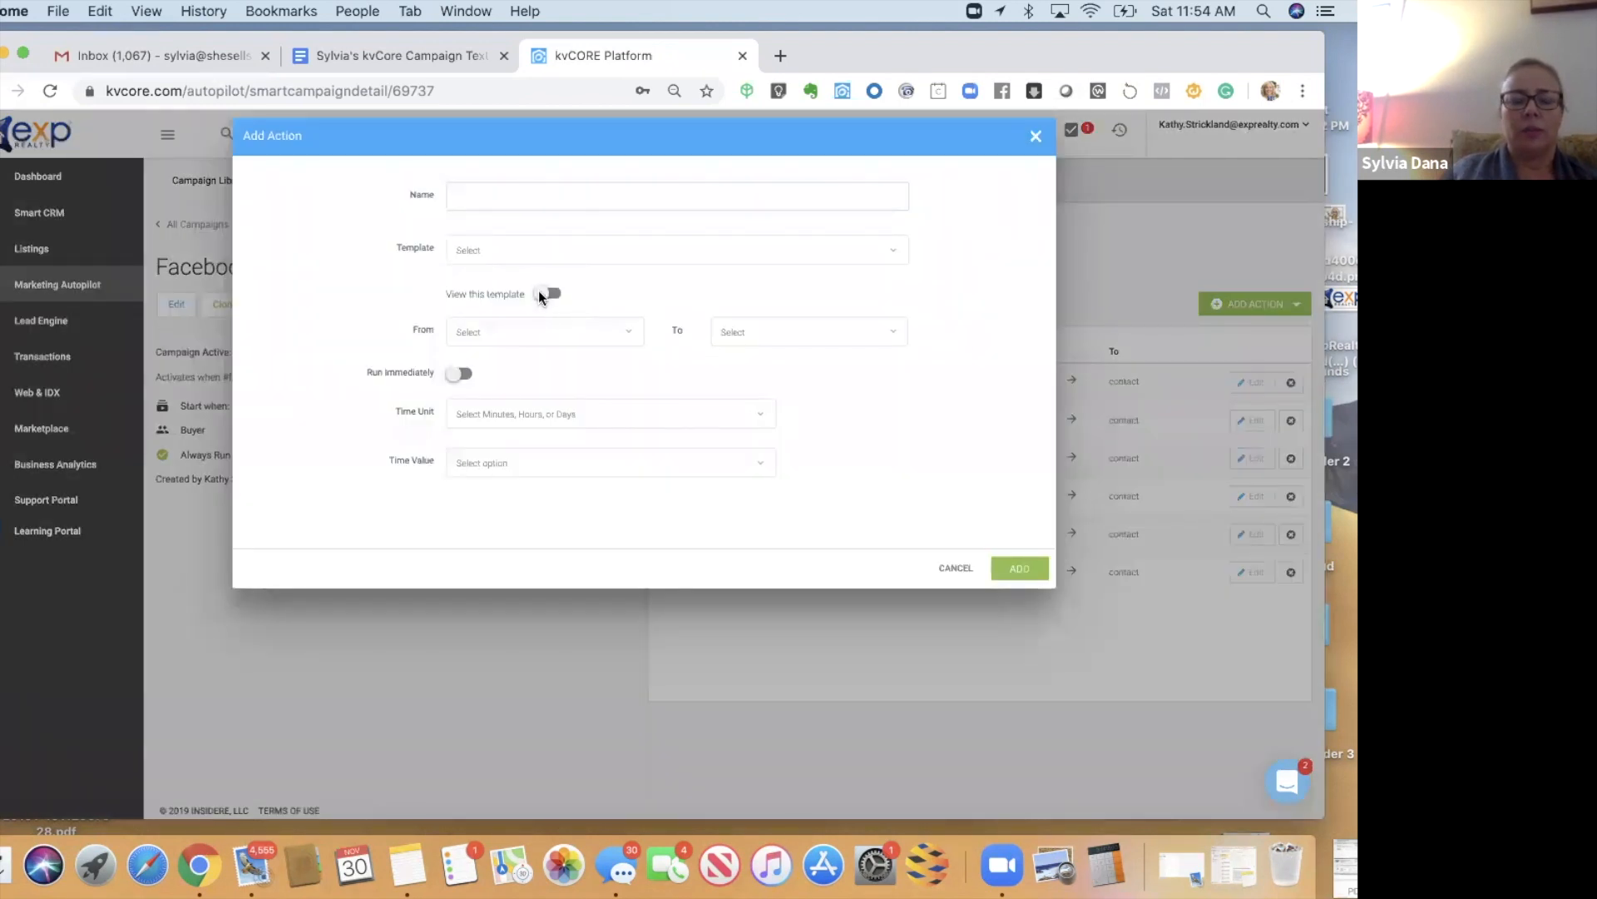
pyautogui.click(540, 295)
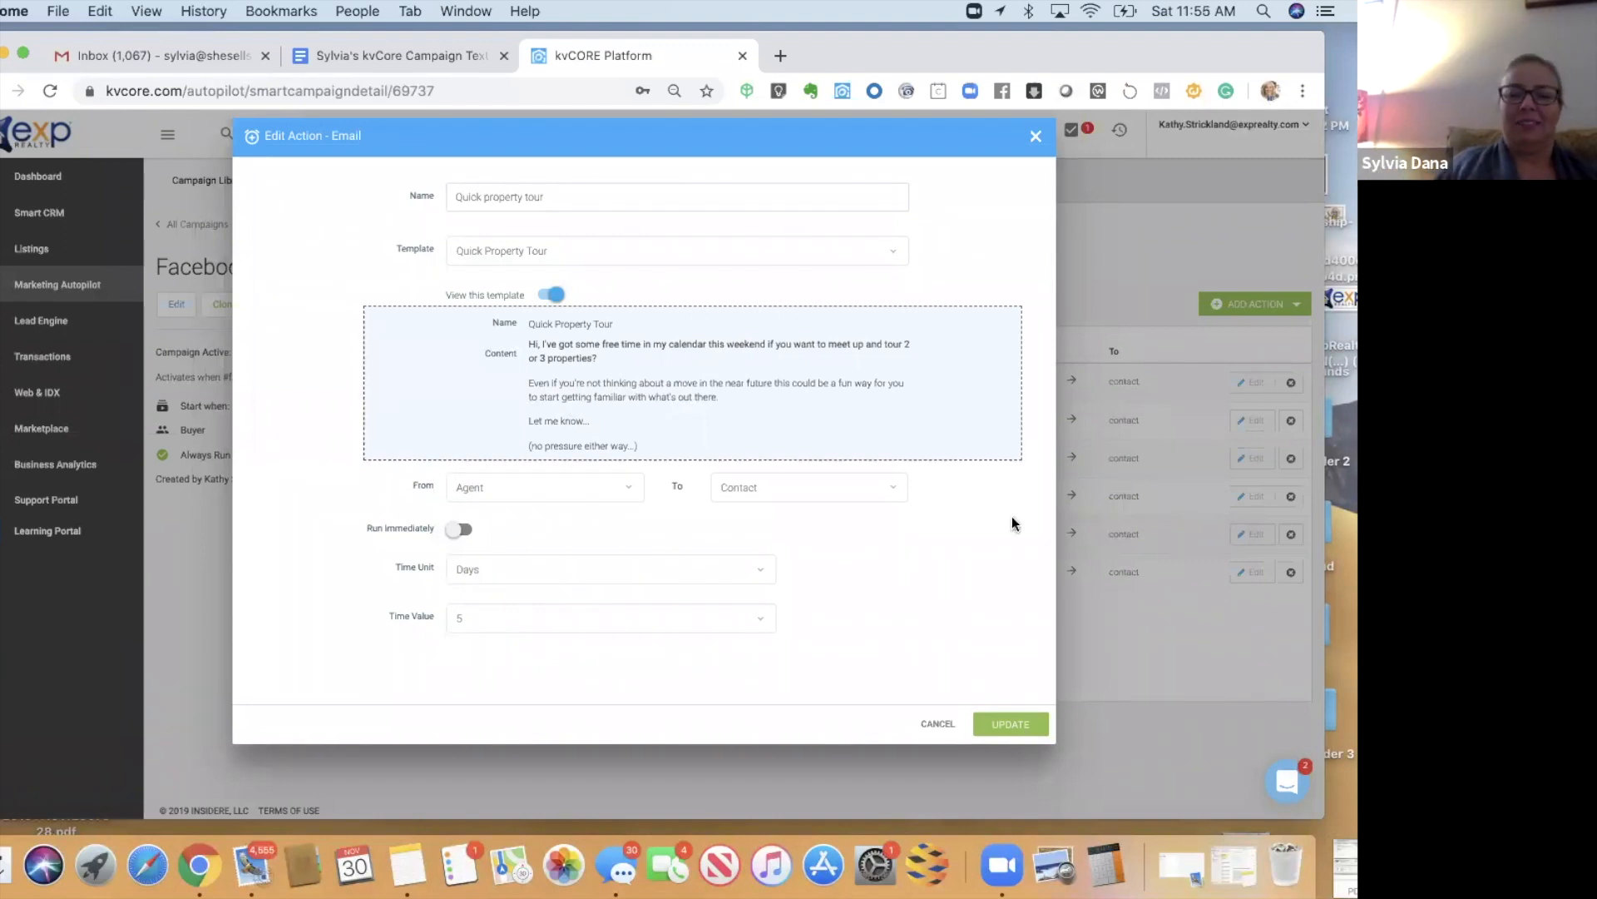
pyautogui.click(1036, 138)
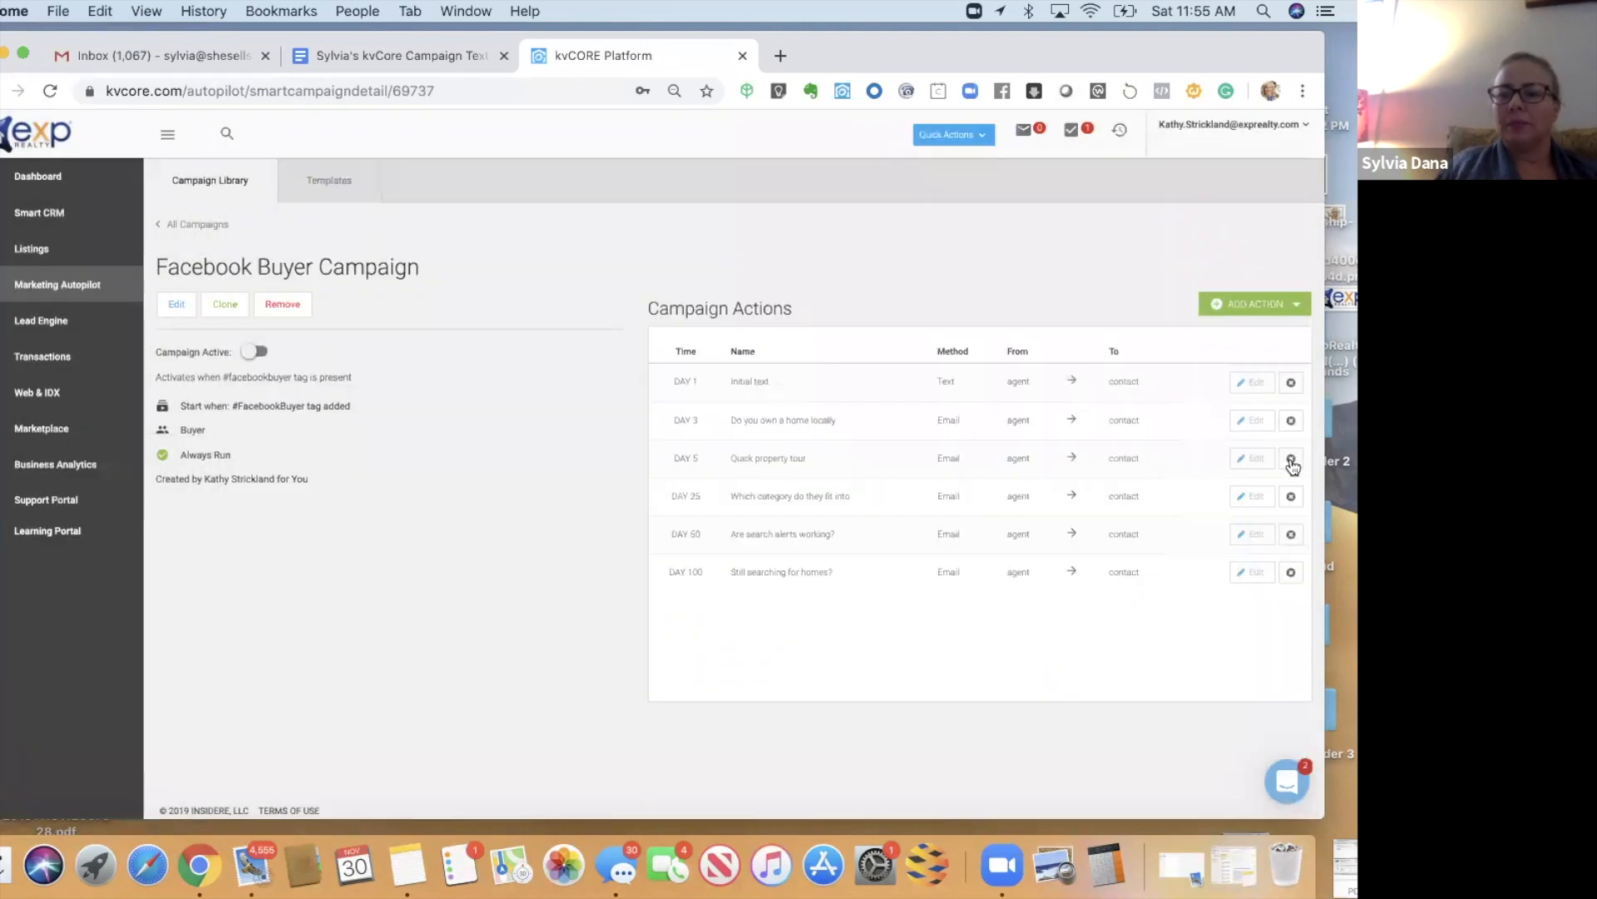
pyautogui.click(1291, 458)
pyautogui.click(594, 541)
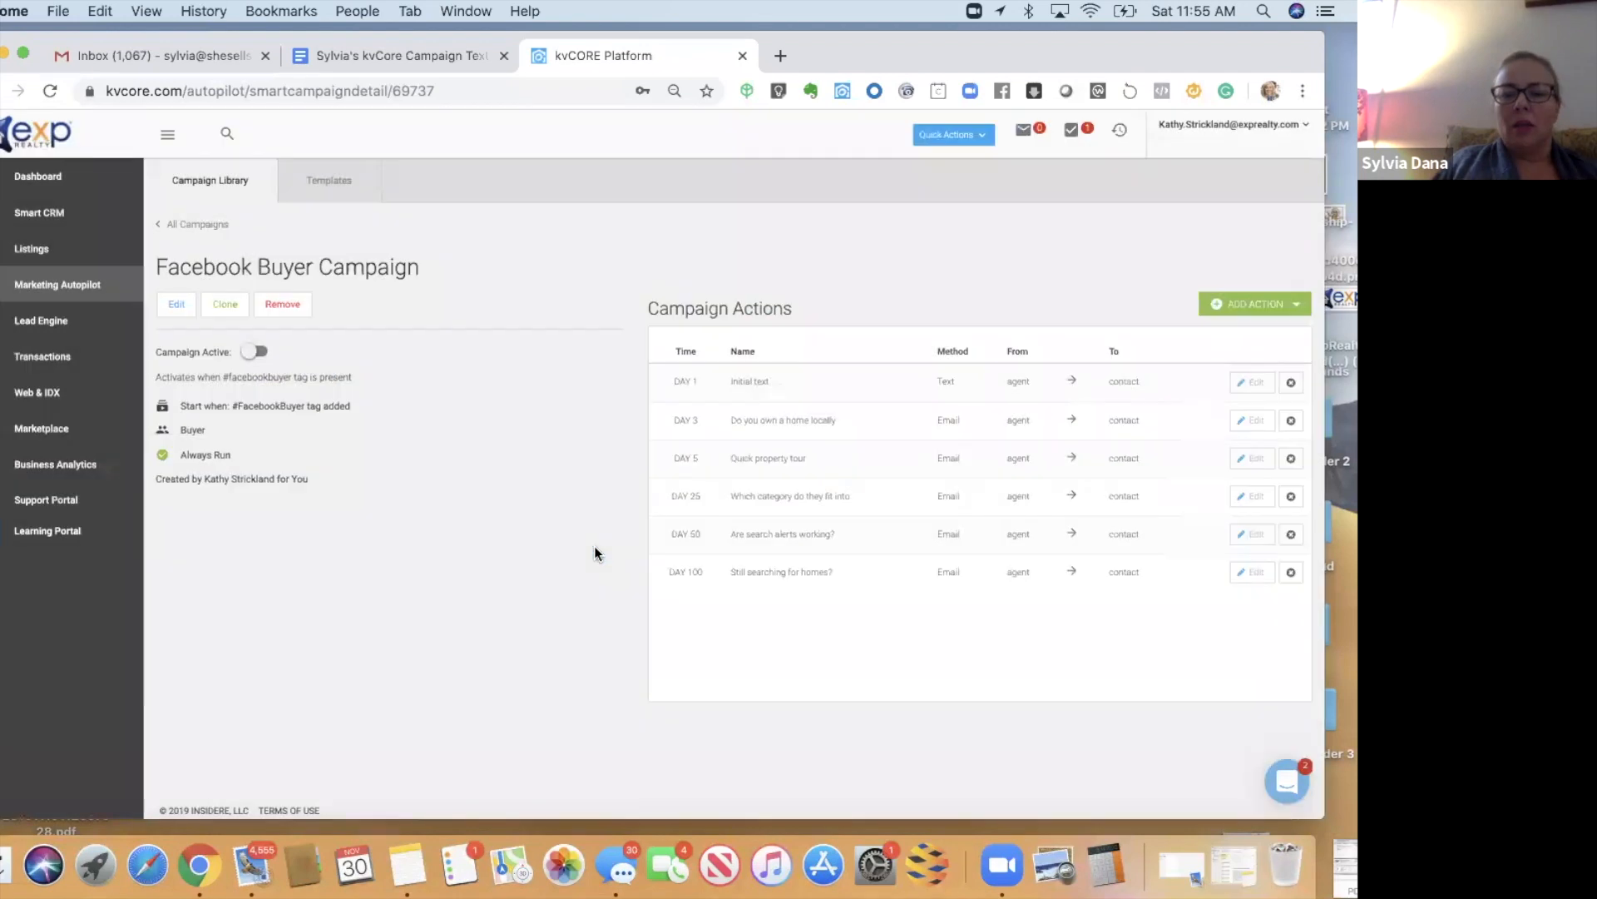
# - Add an email action from the Facebook Buyer Intro Email template, named Facebook Buyer Intro Email
pyautogui.click(1256, 306)
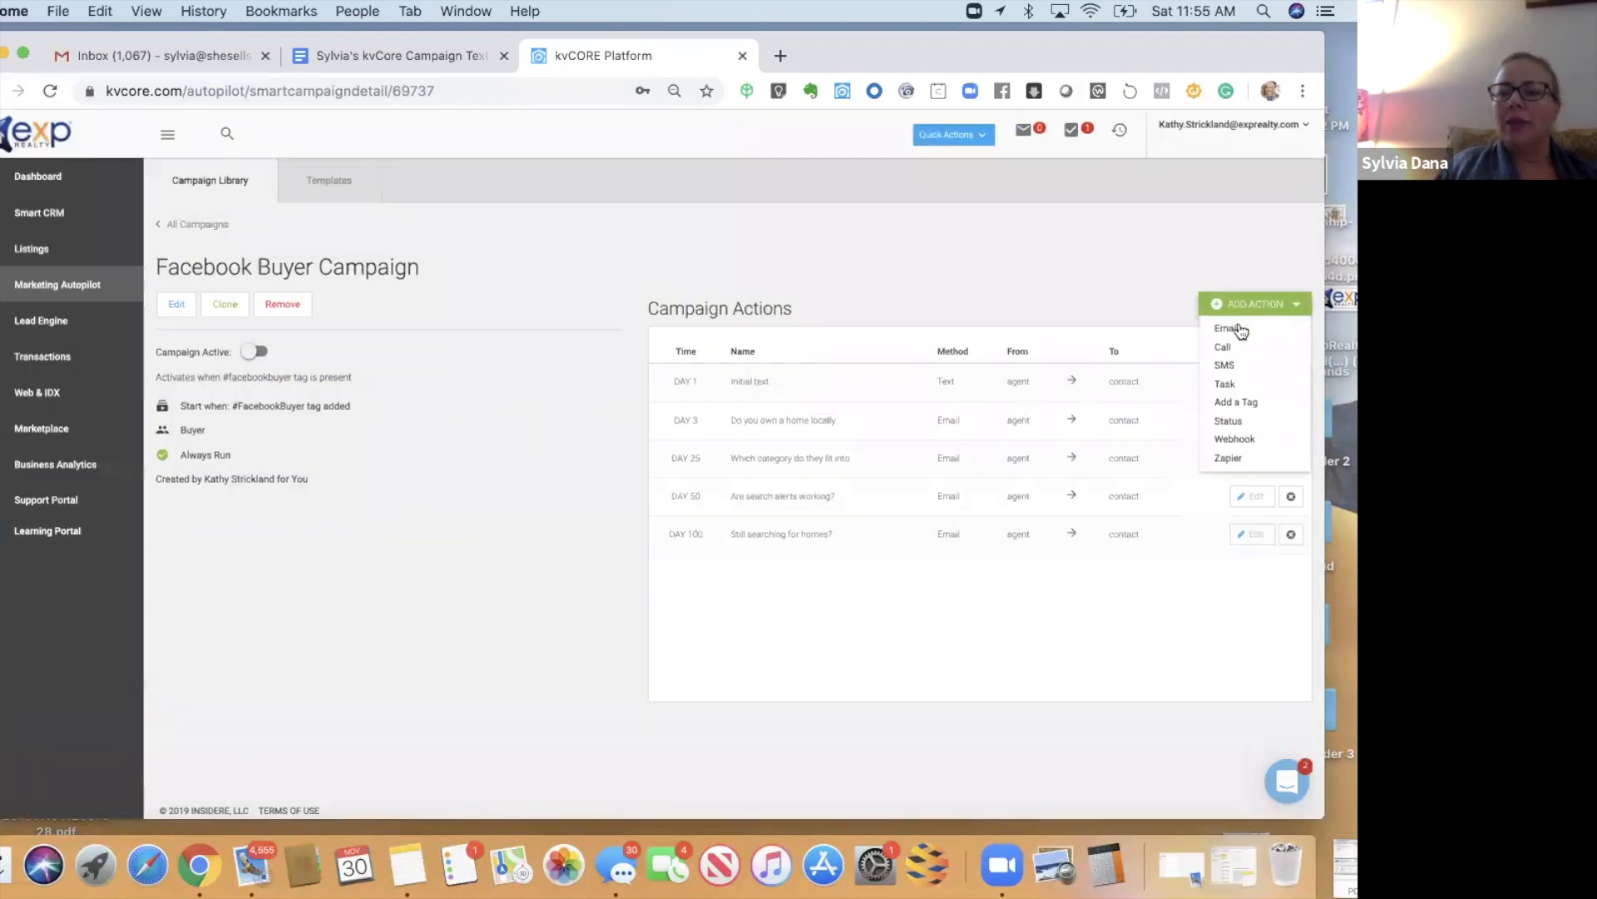
pyautogui.click(1230, 328)
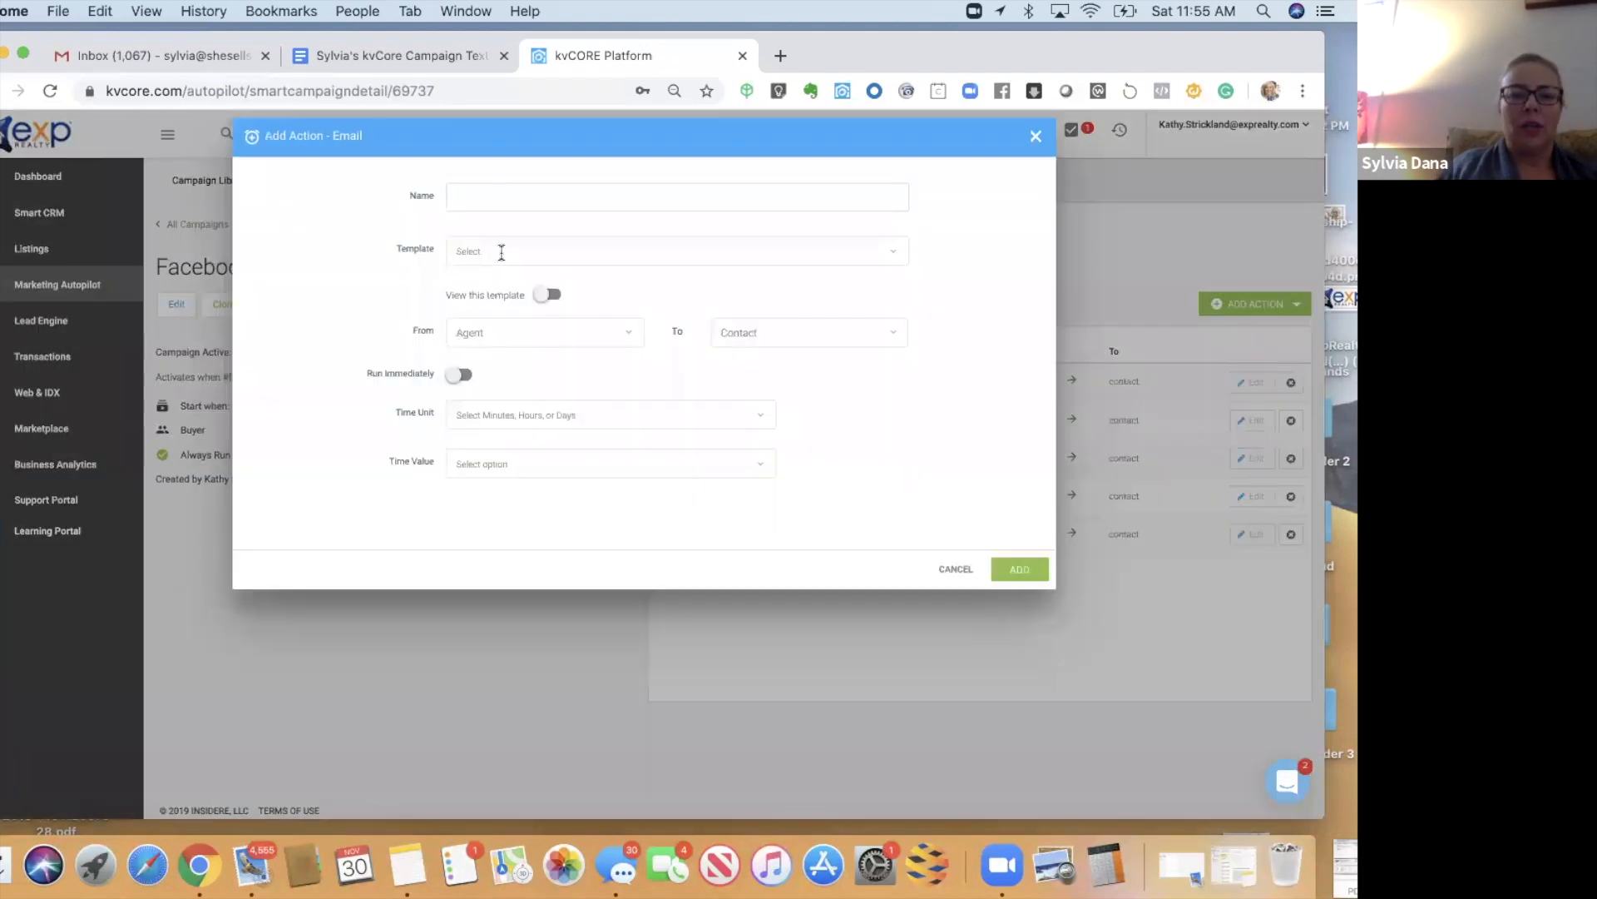
pyautogui.click(499, 249)
pyautogui.write('faceb')
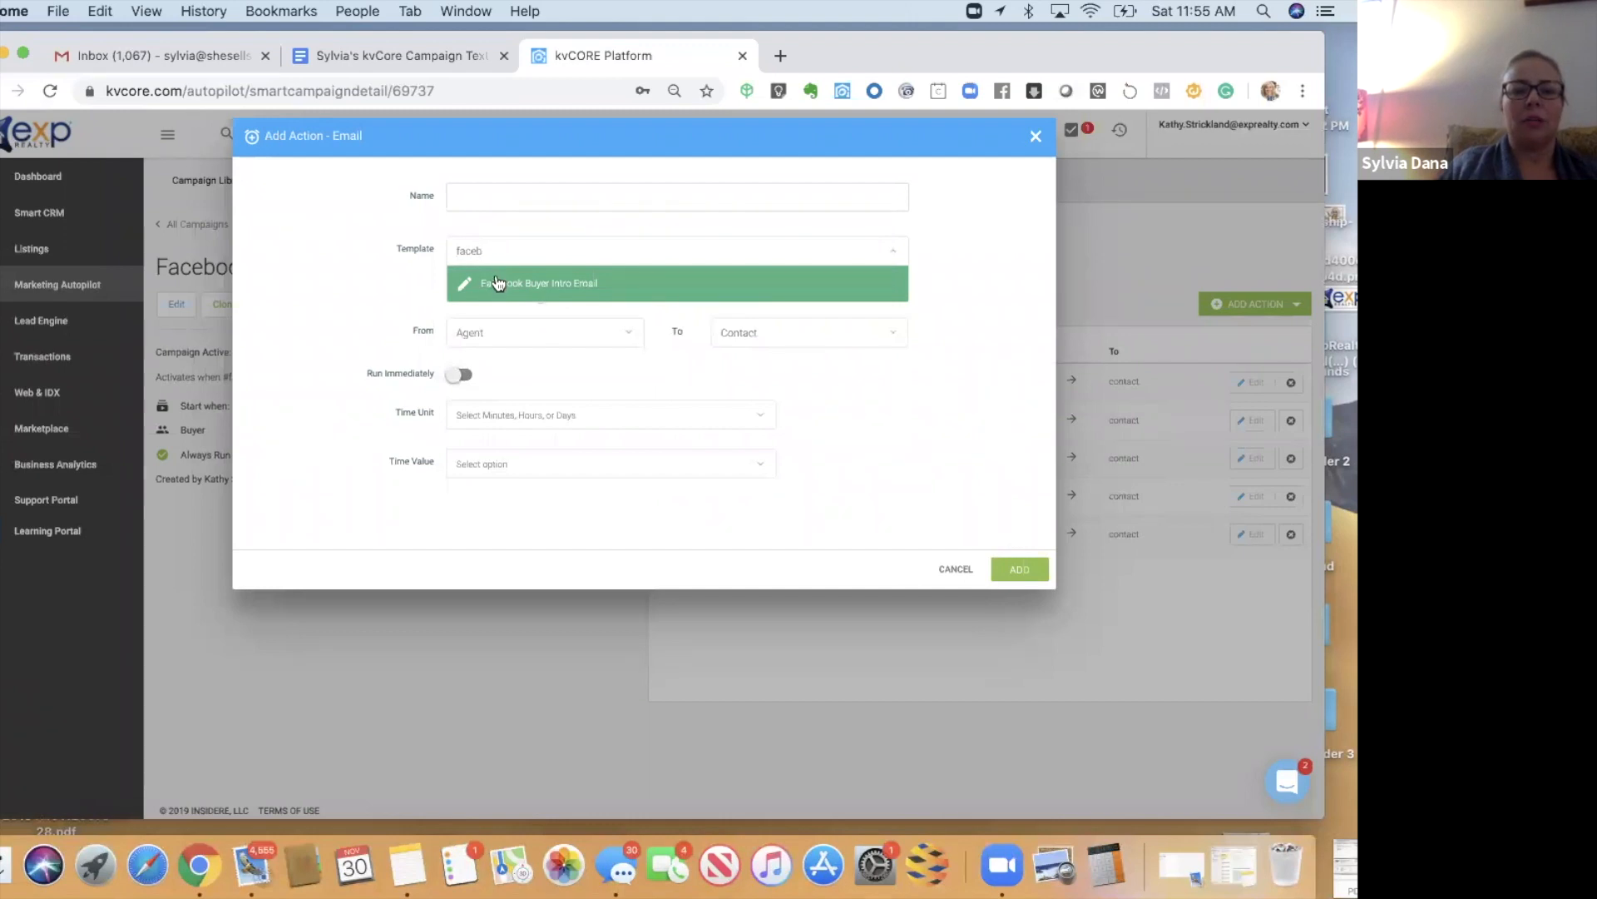
pyautogui.click(498, 282)
pyautogui.click(477, 196)
pyautogui.write('Fa')
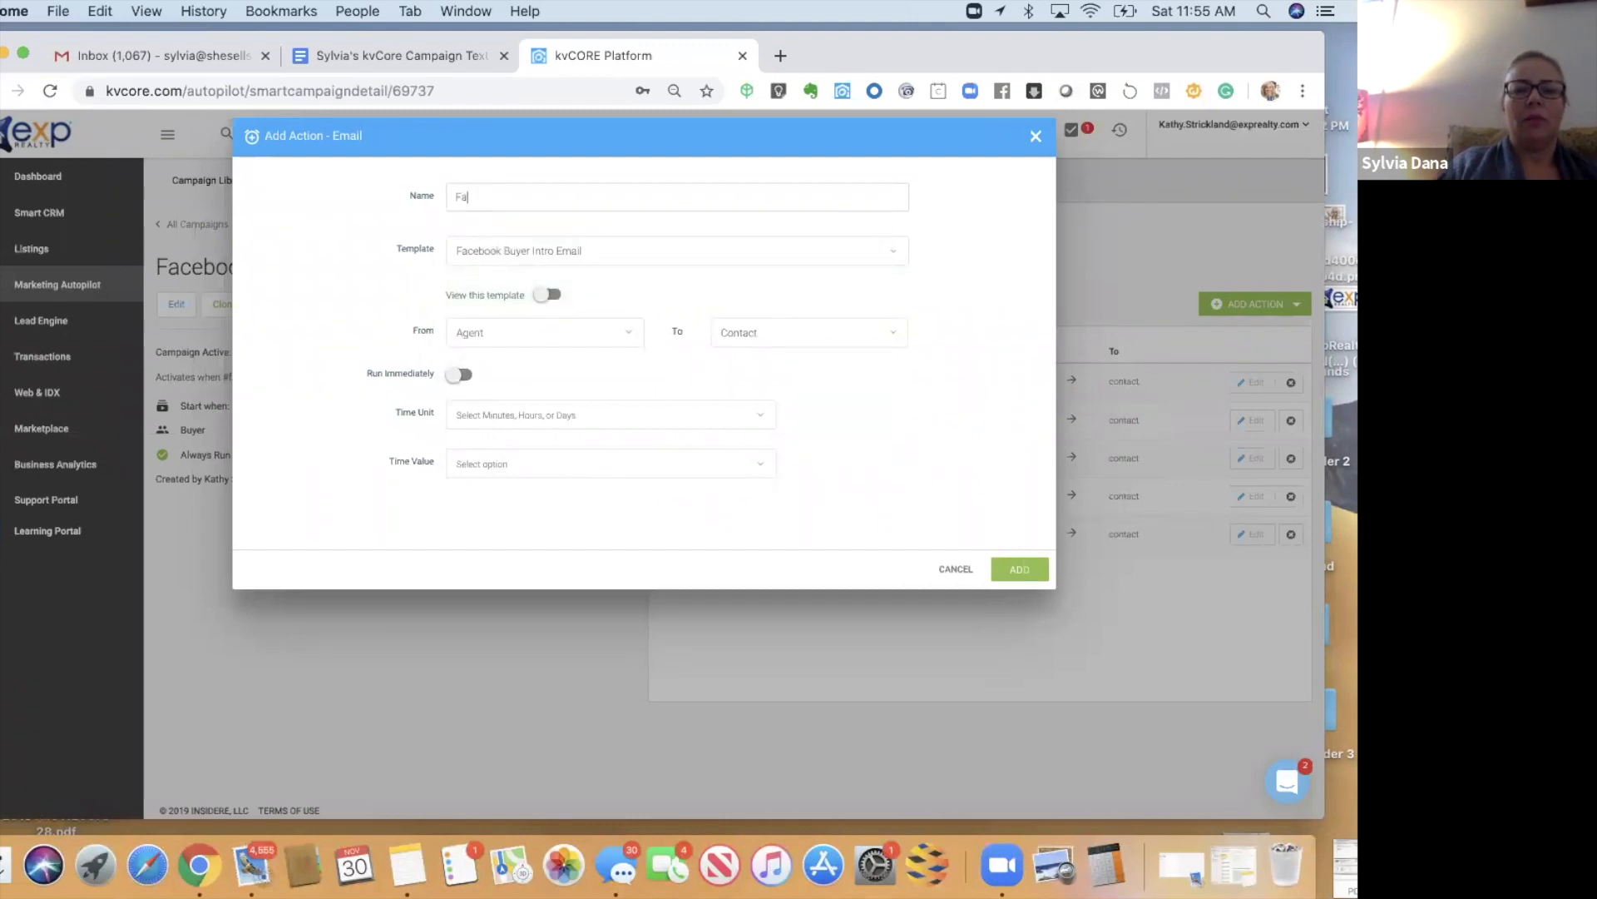
pyautogui.write('cebook Bu')
pyautogui.press('BackSpace')
pyautogui.press('BackSpace')
pyautogui.press('BackSpace')
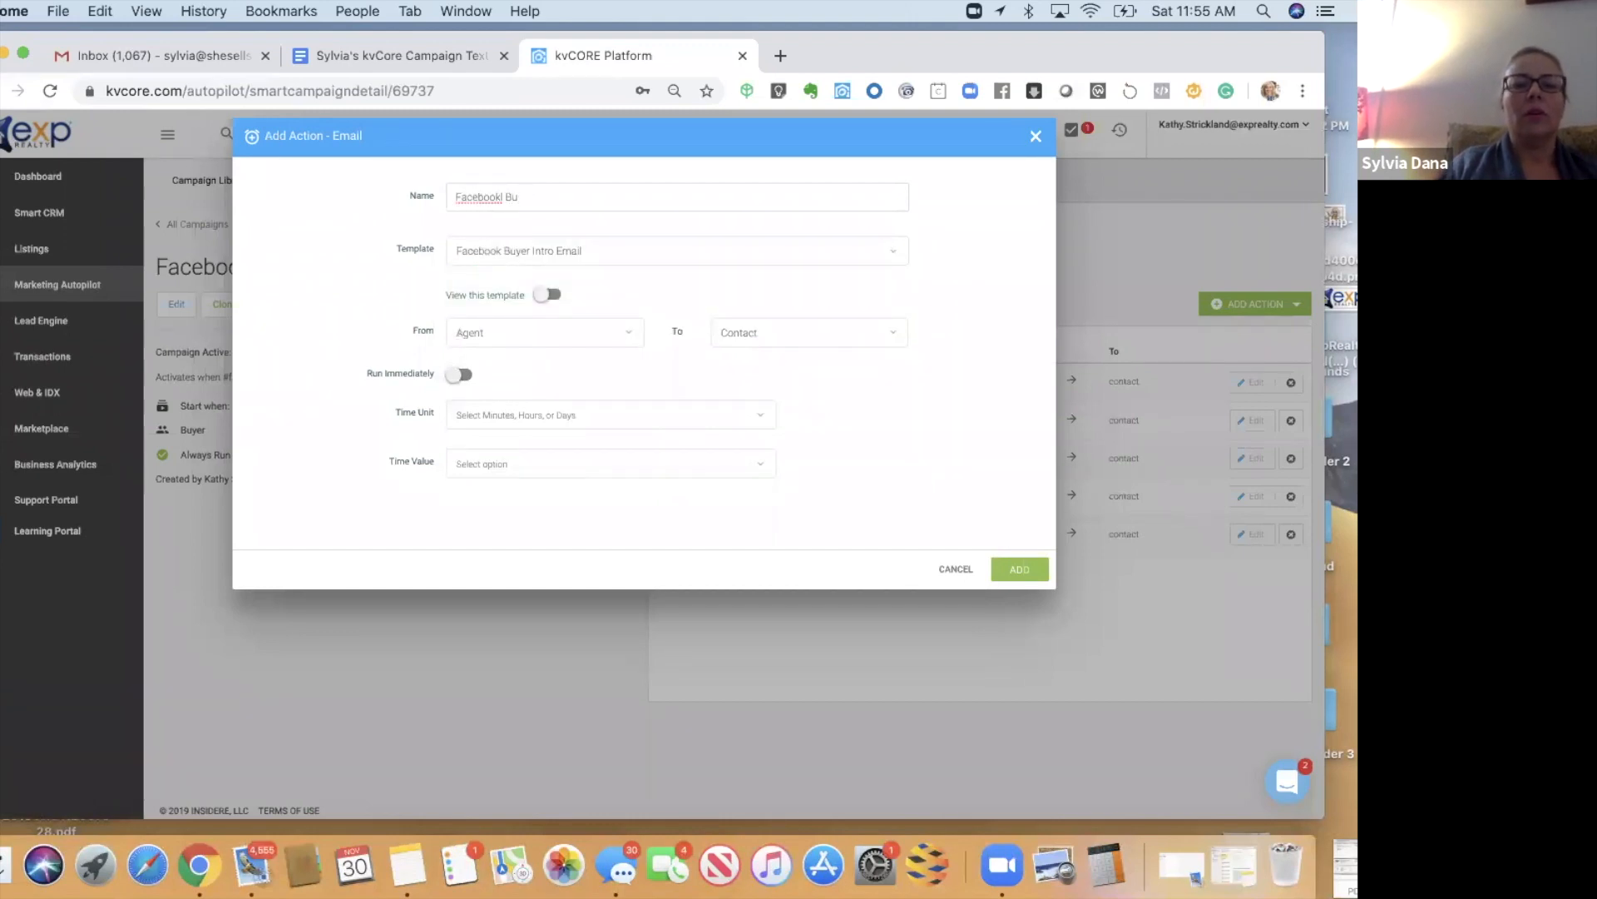
pyautogui.write('Buyer Intro Email')
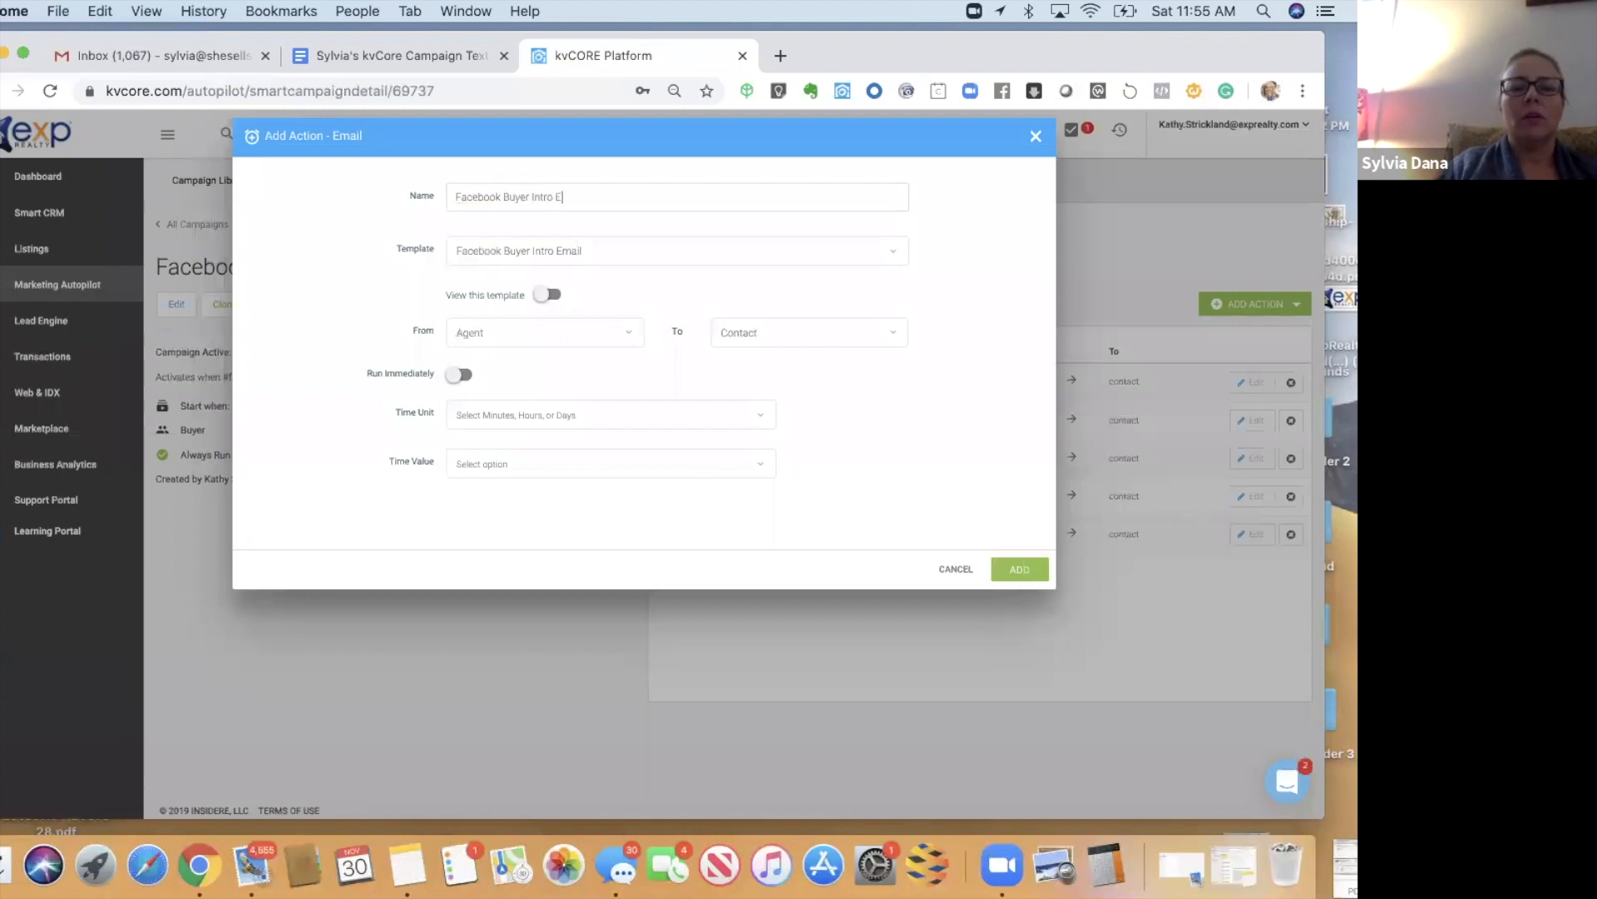
# - Schedule the intro email for Day 1, review its content, and add it to the campaign
pyautogui.click(470, 414)
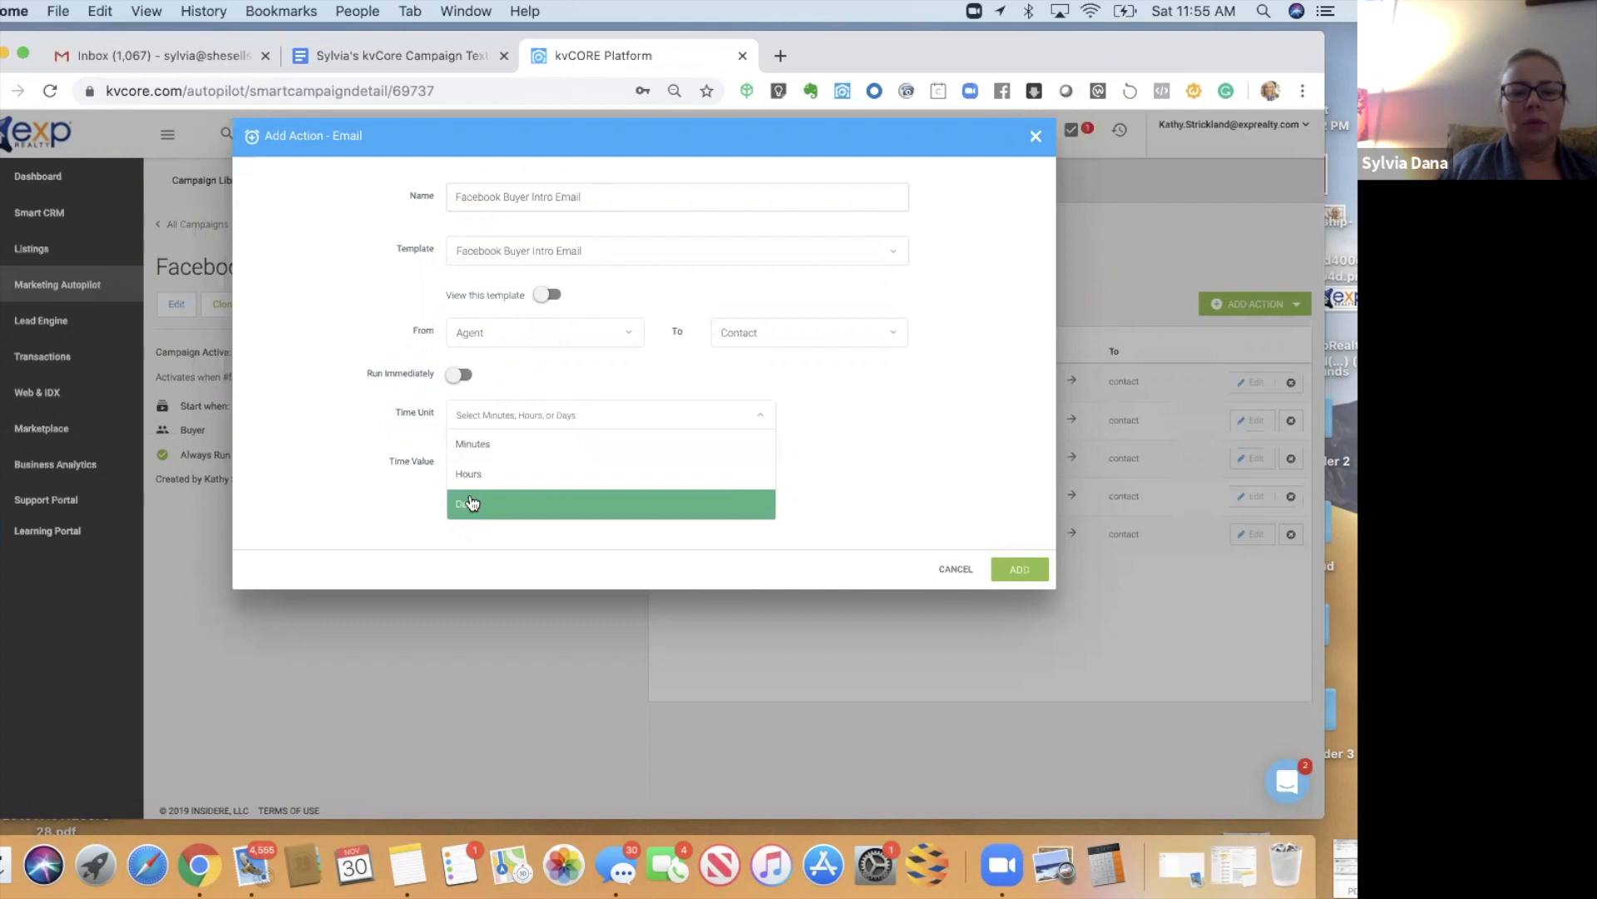
pyautogui.click(471, 502)
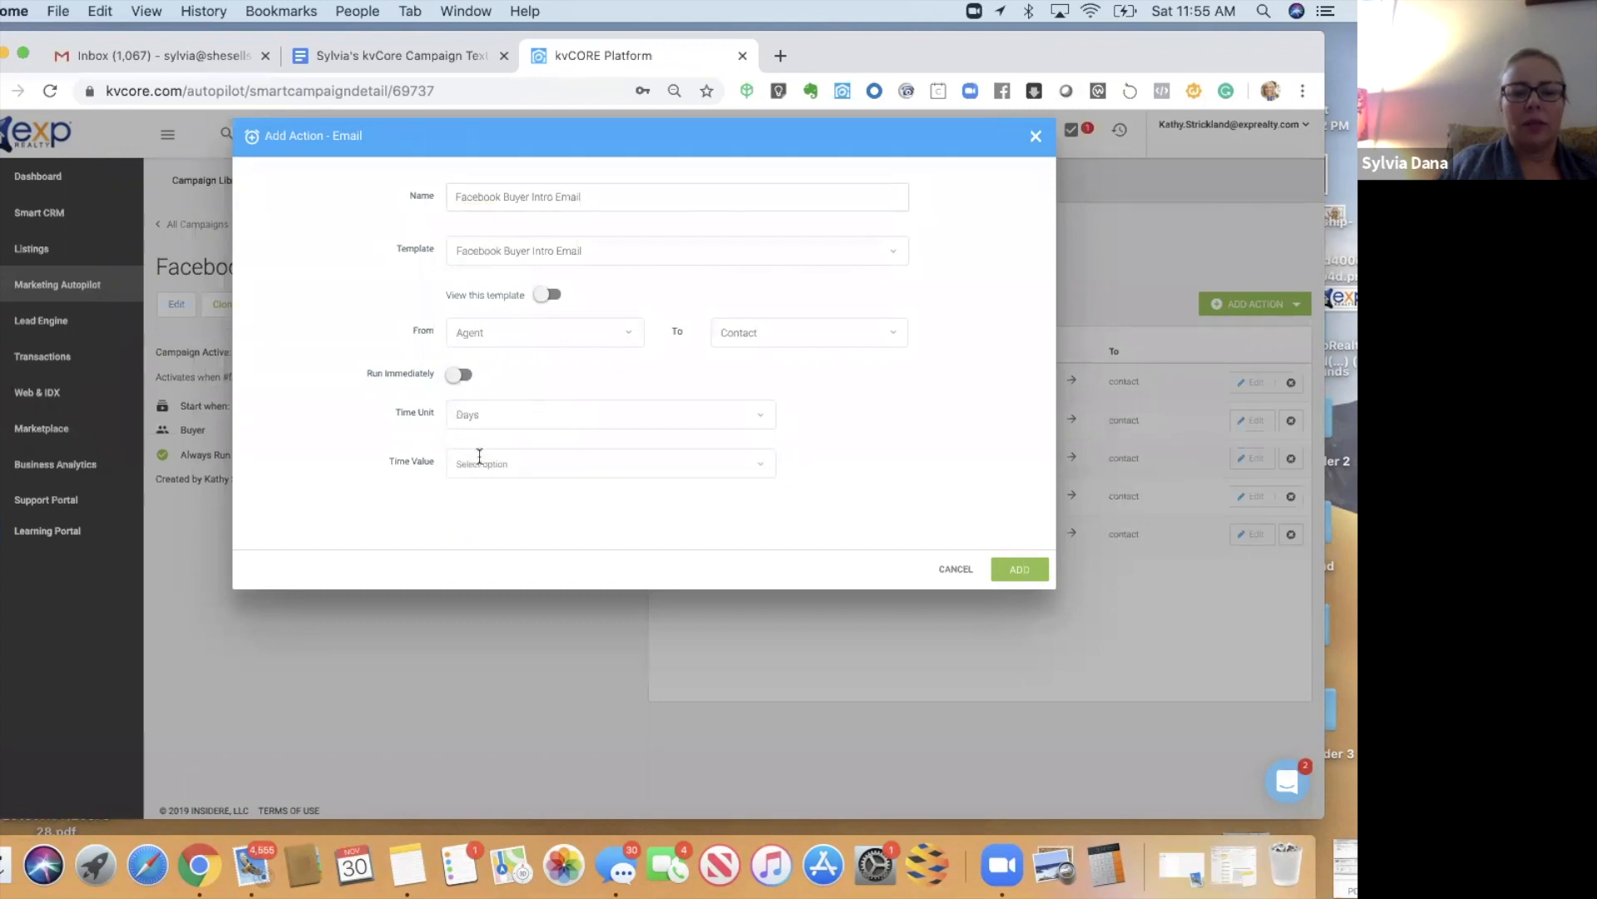
pyautogui.click(480, 464)
pyautogui.click(467, 492)
pyautogui.click(489, 429)
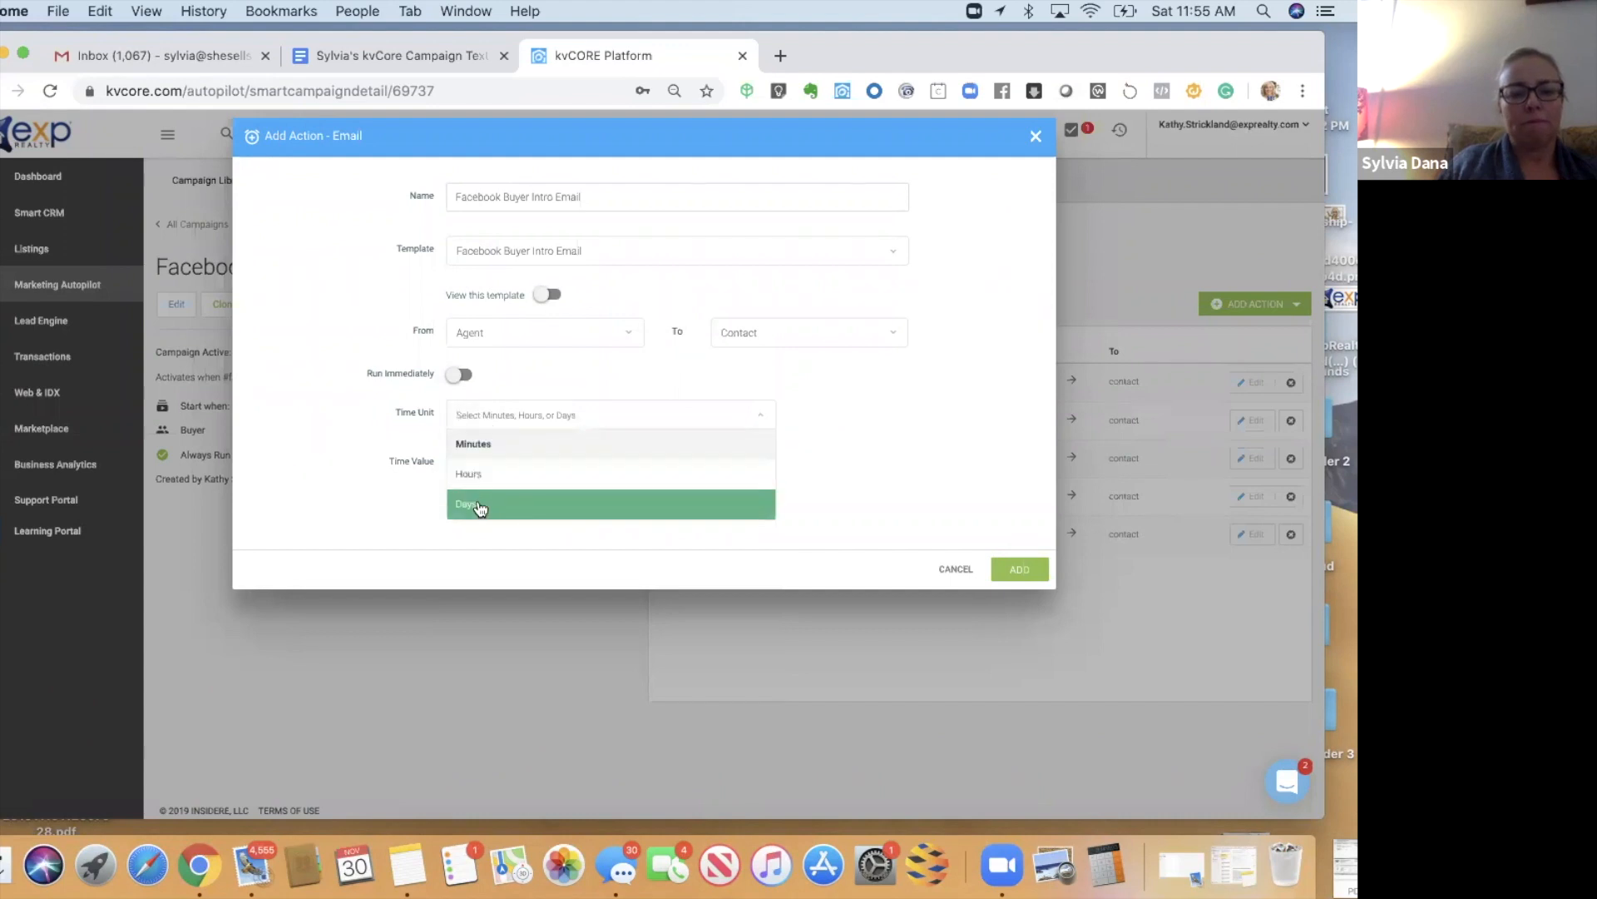
pyautogui.click(480, 505)
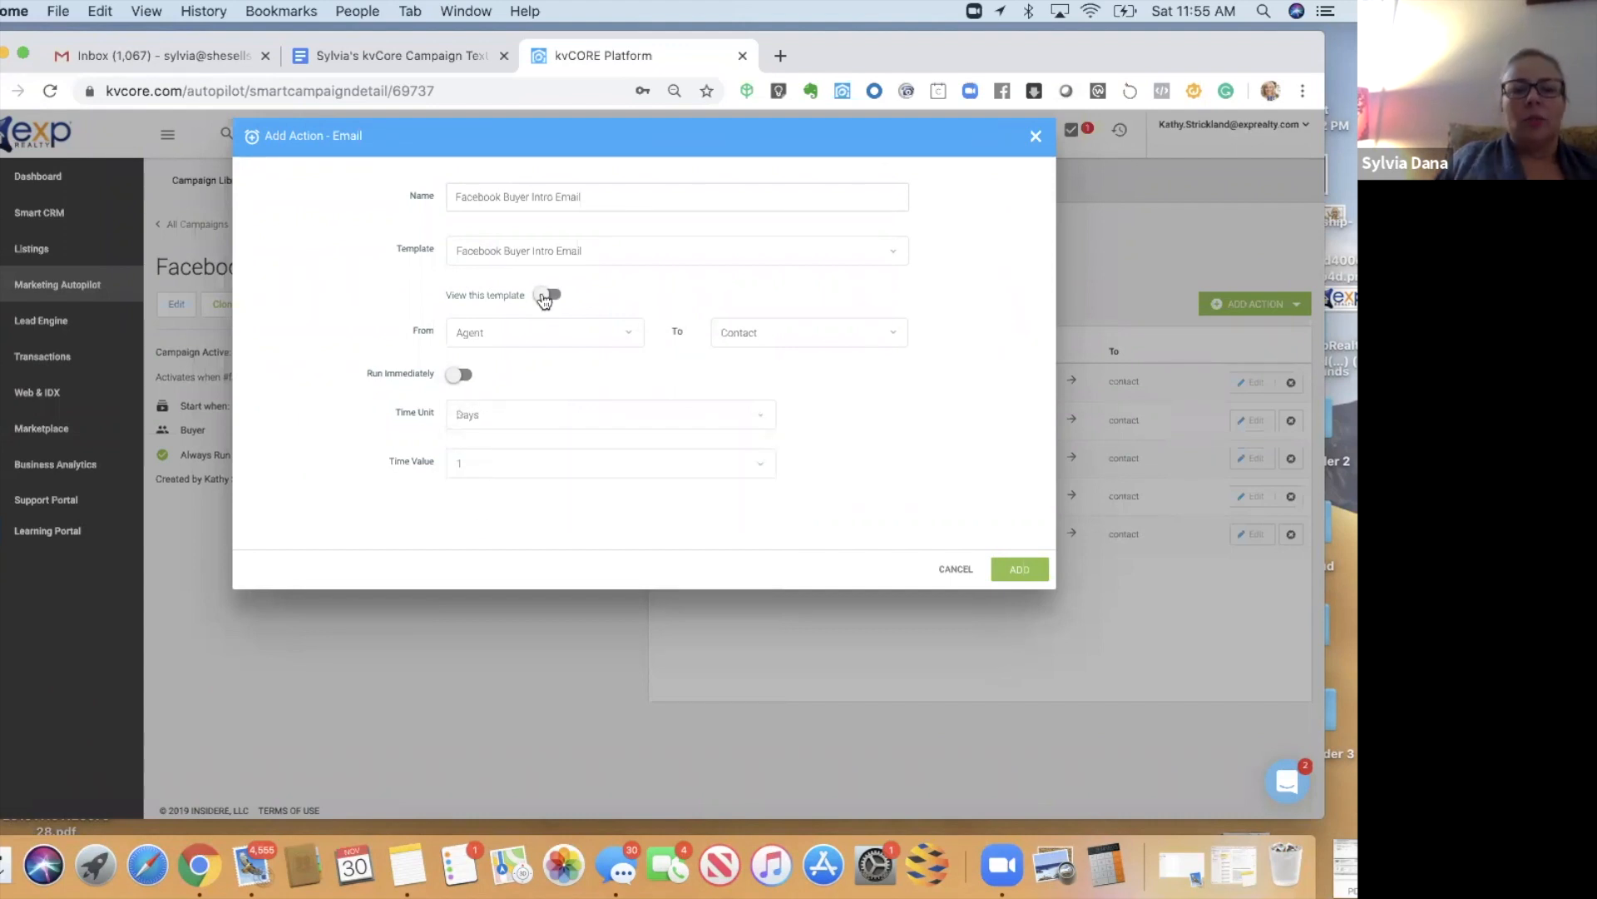
pyautogui.click(546, 296)
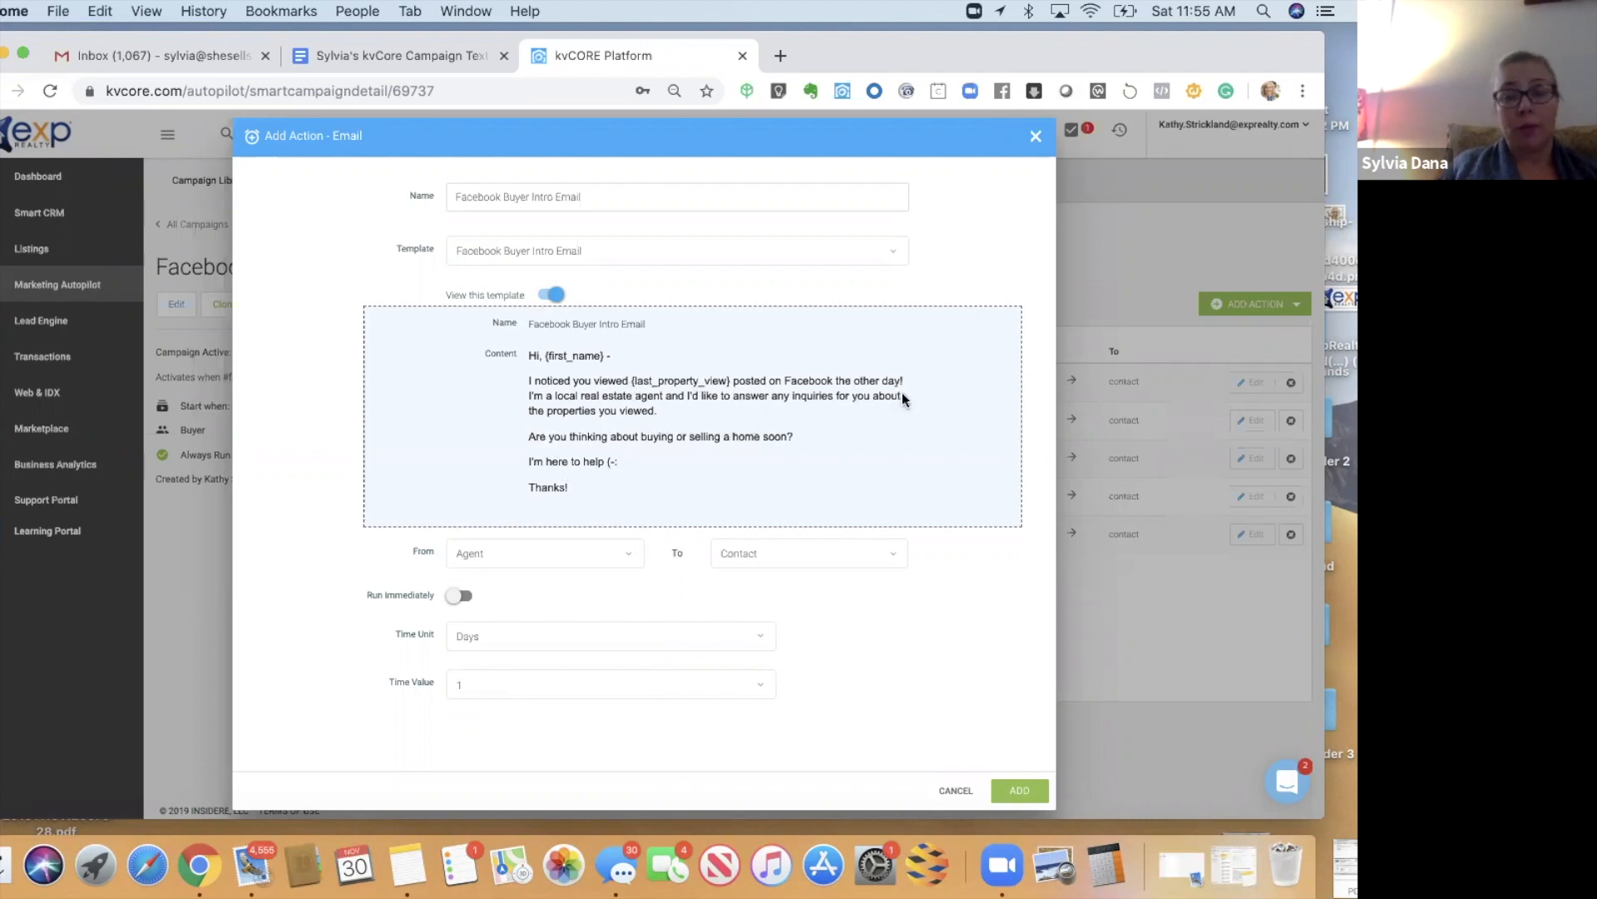
pyautogui.moveTo(1039, 144); pyautogui.dragTo(964, 808)
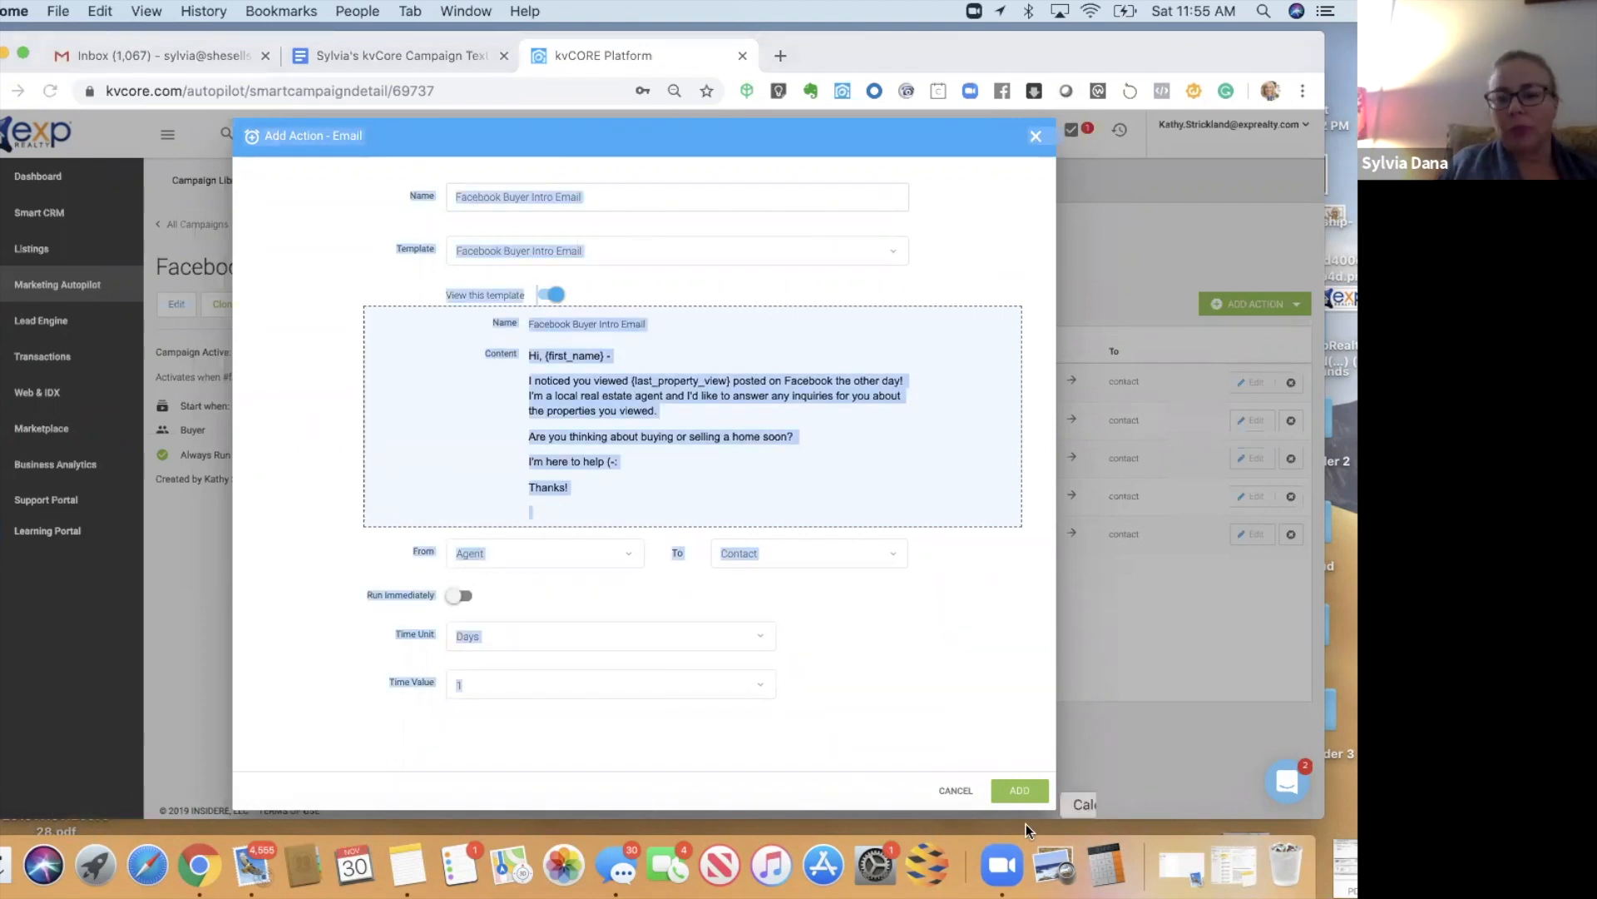
pyautogui.click(1017, 792)
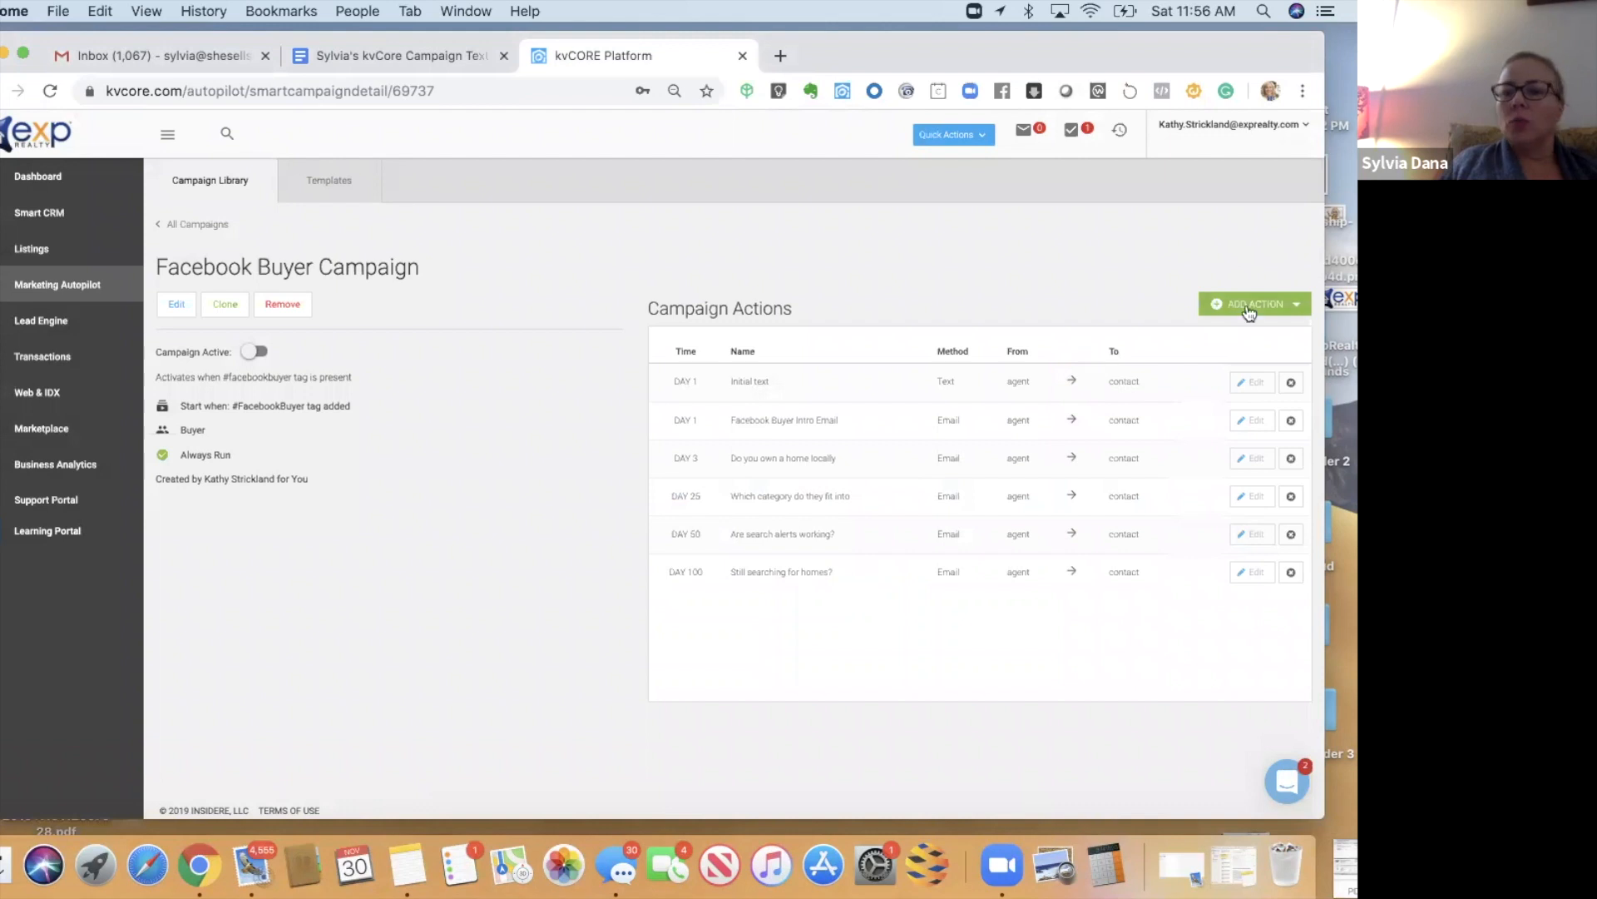
# - Add a Day 2 call action 'Call or Send the What's Your Number email' using the Call and Leave Voicemail template
pyautogui.click(1249, 310)
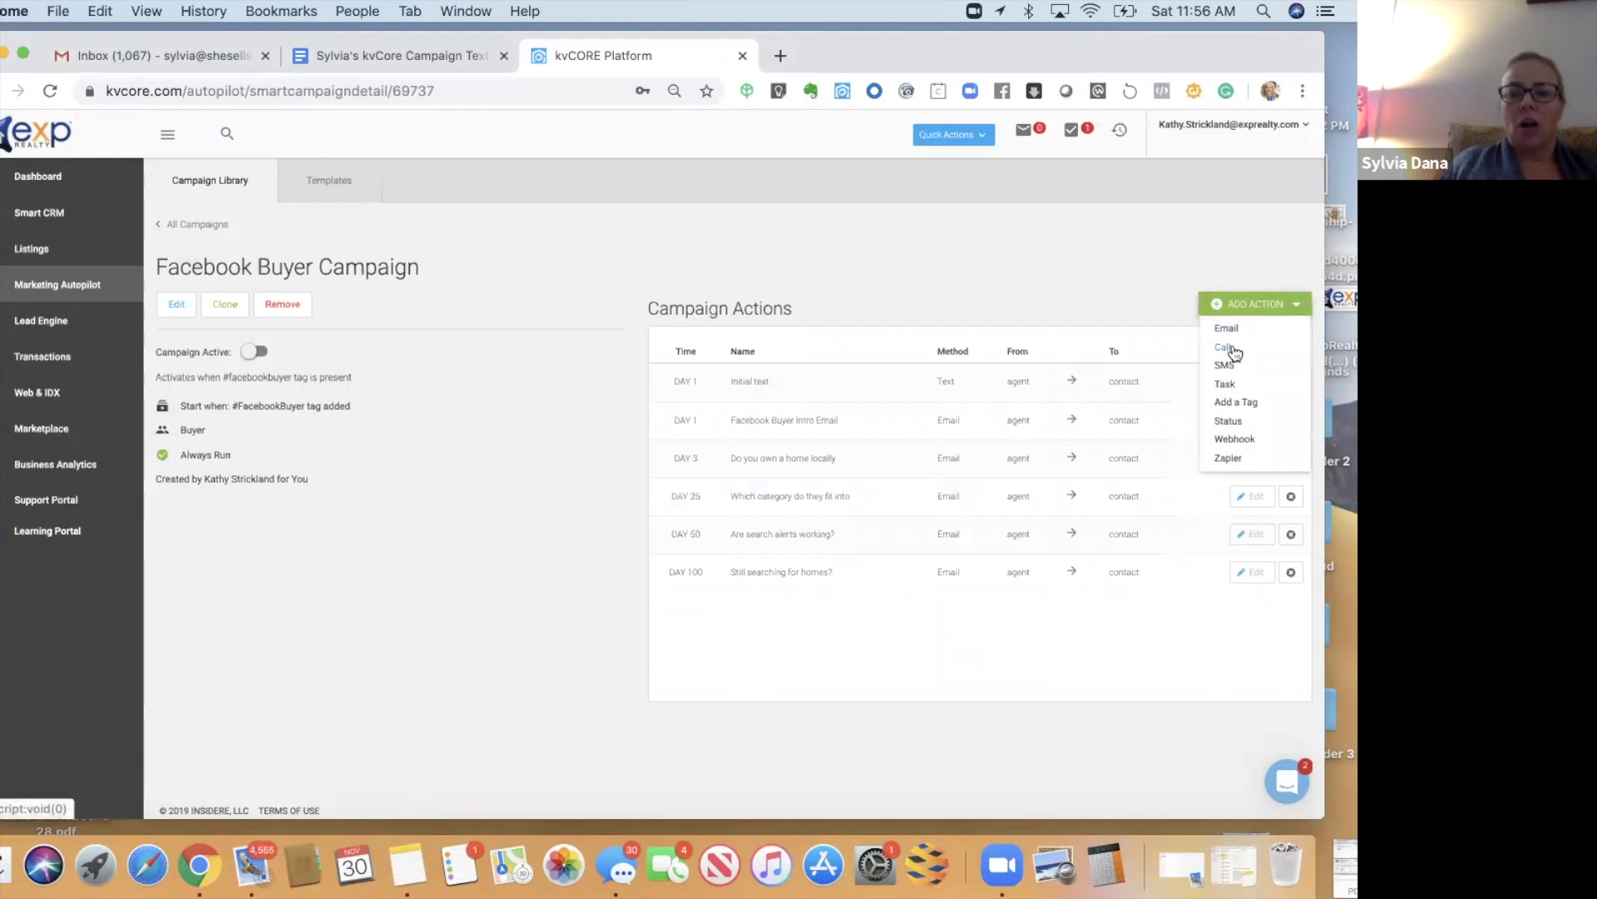
pyautogui.click(1226, 348)
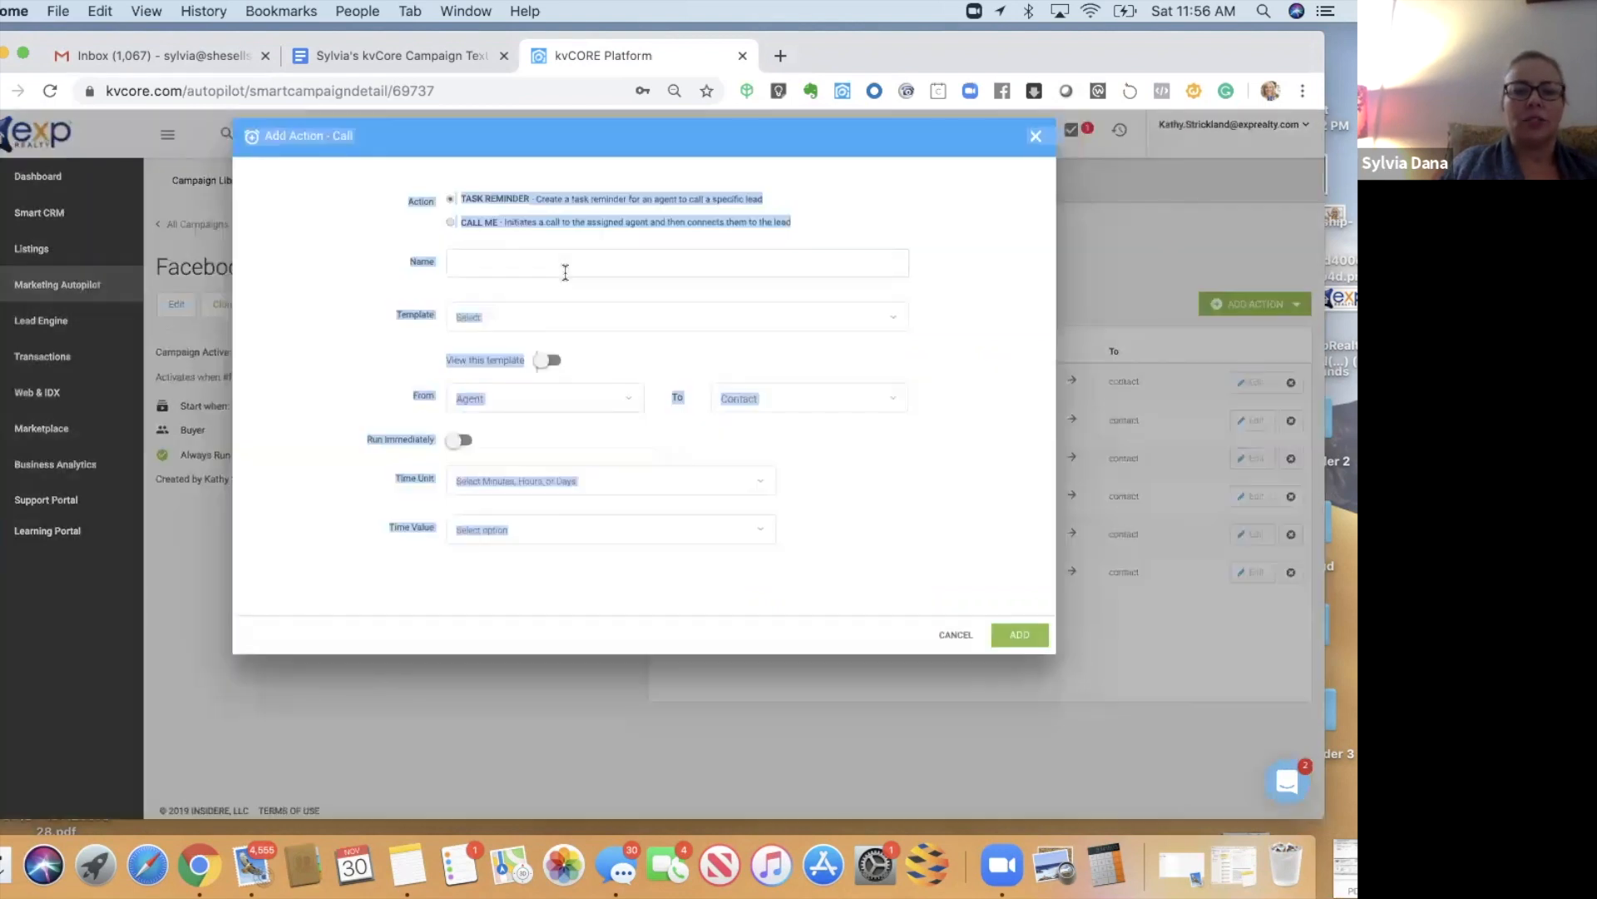
pyautogui.click(867, 222)
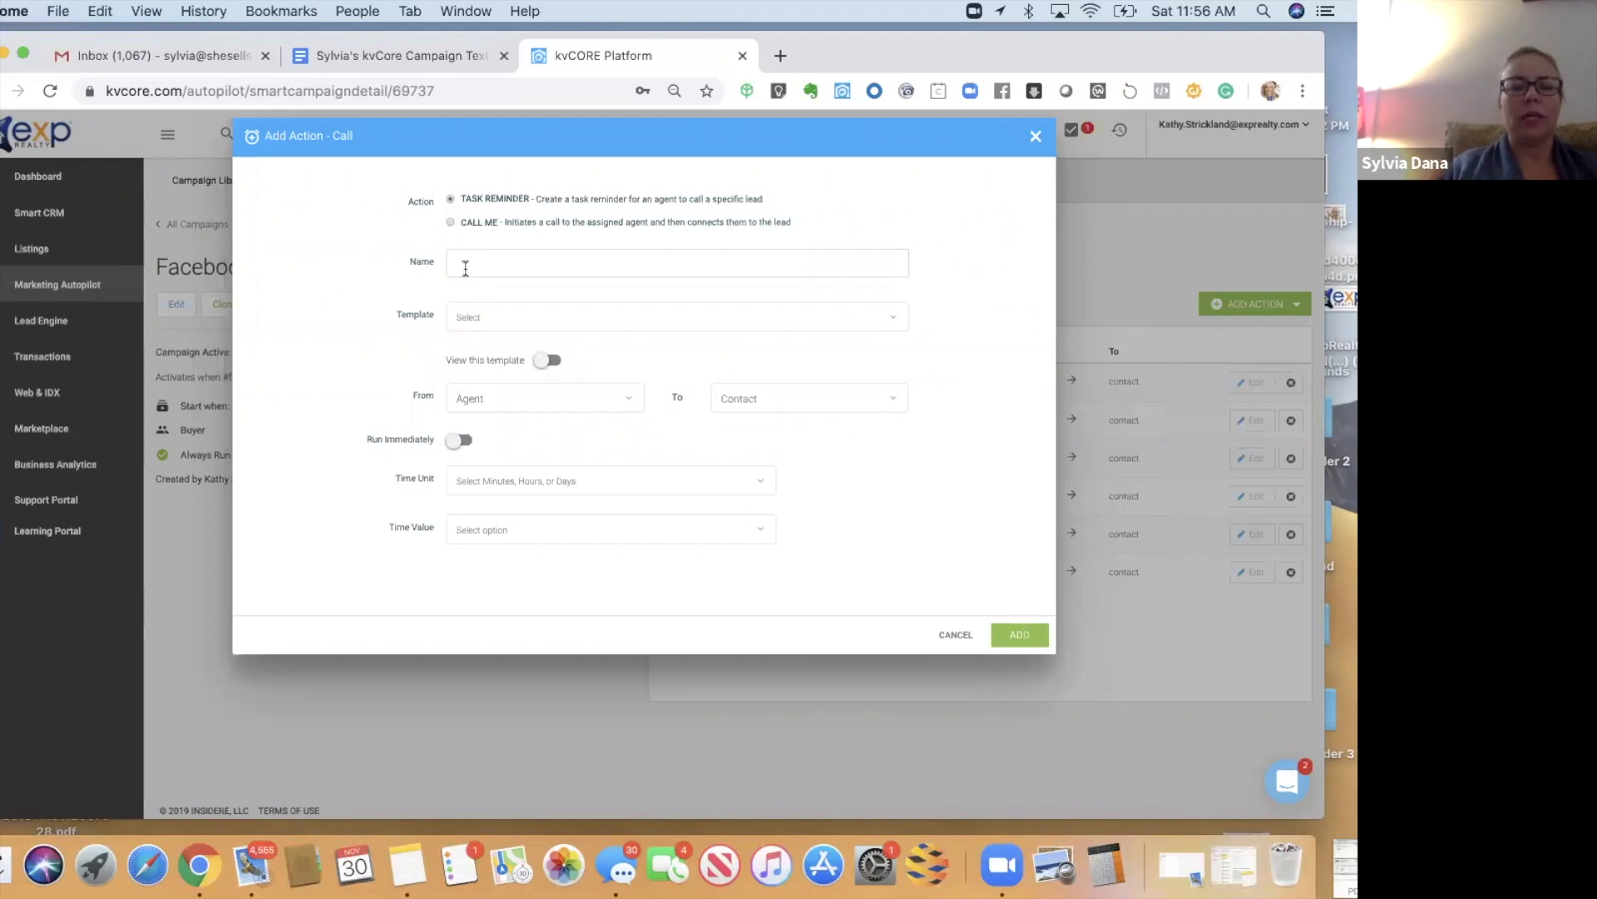
pyautogui.write('Call or Send the W')
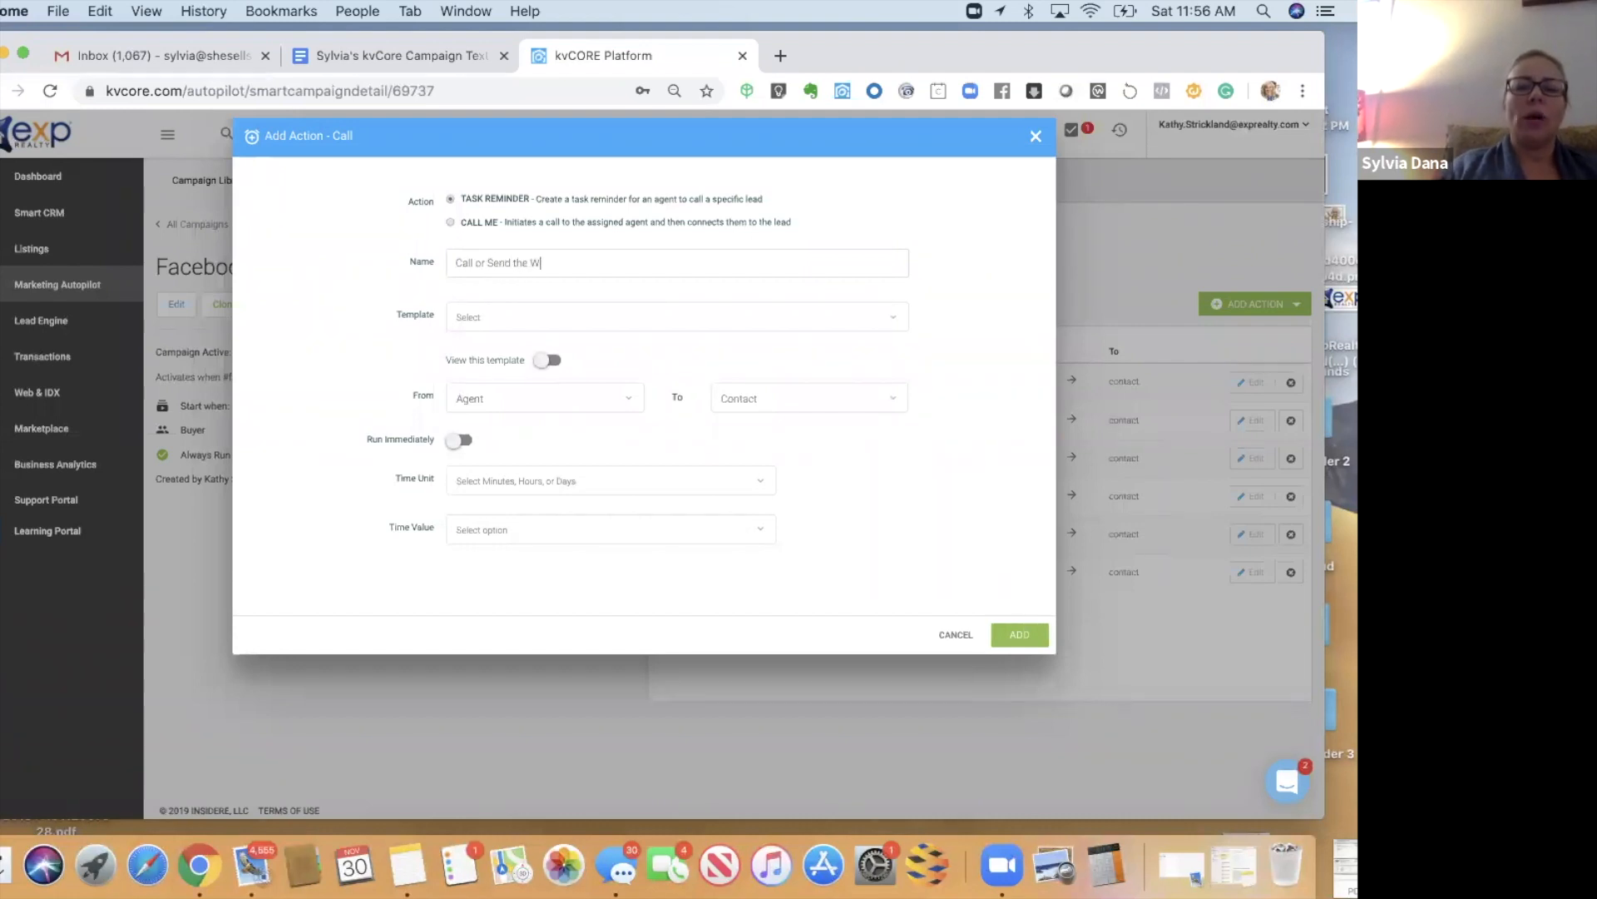
pyautogui.write("hat's Your Number email")
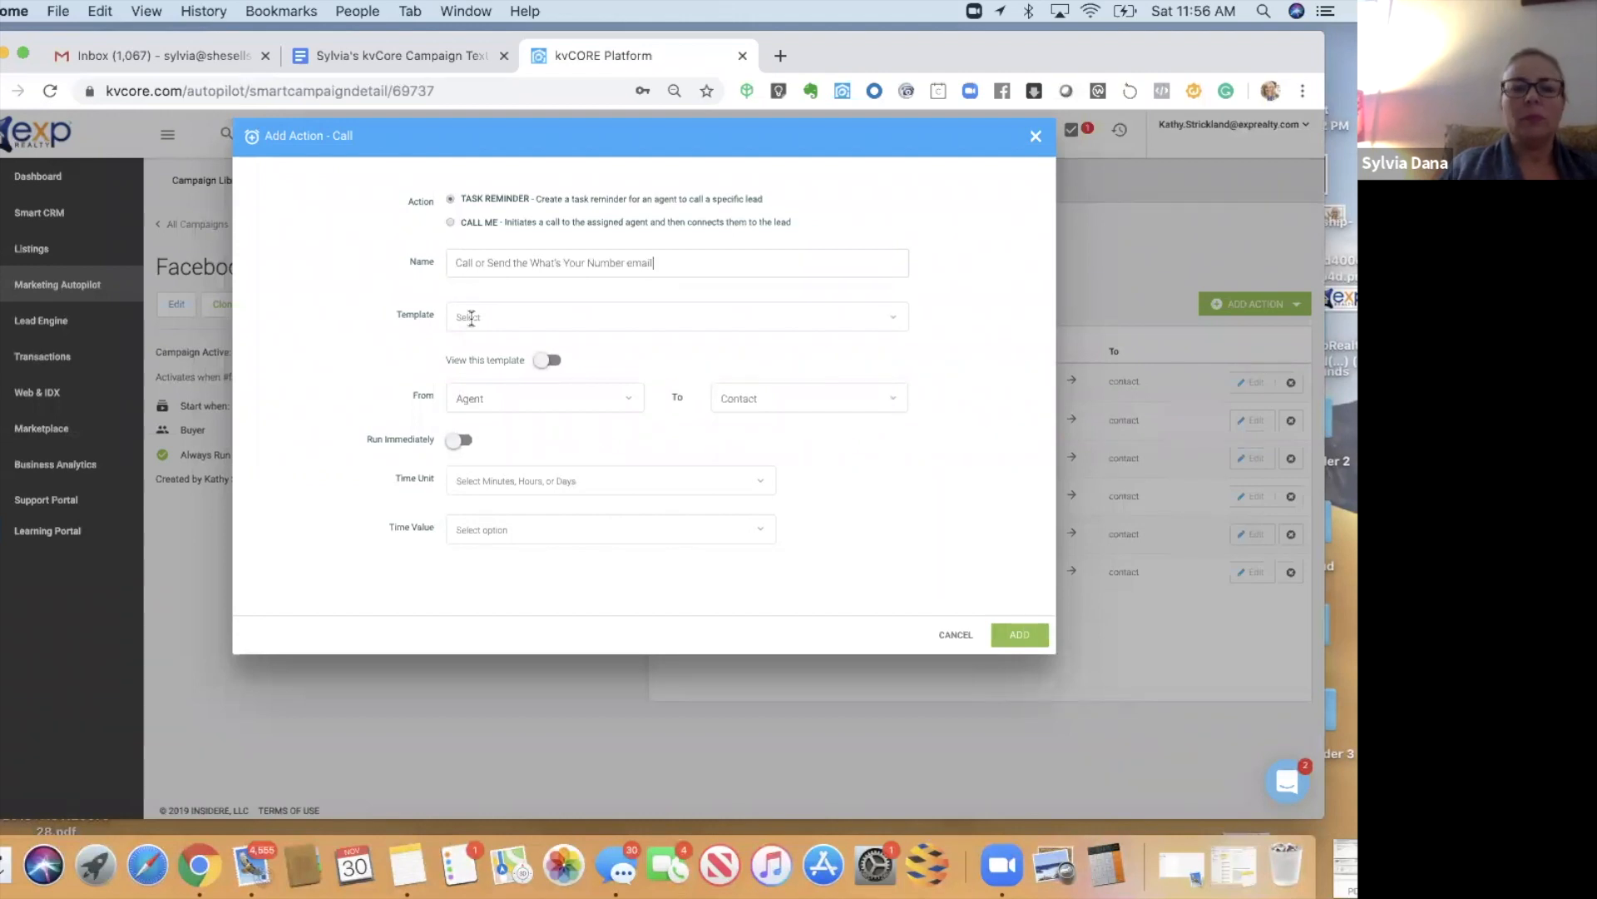
pyautogui.click(477, 322)
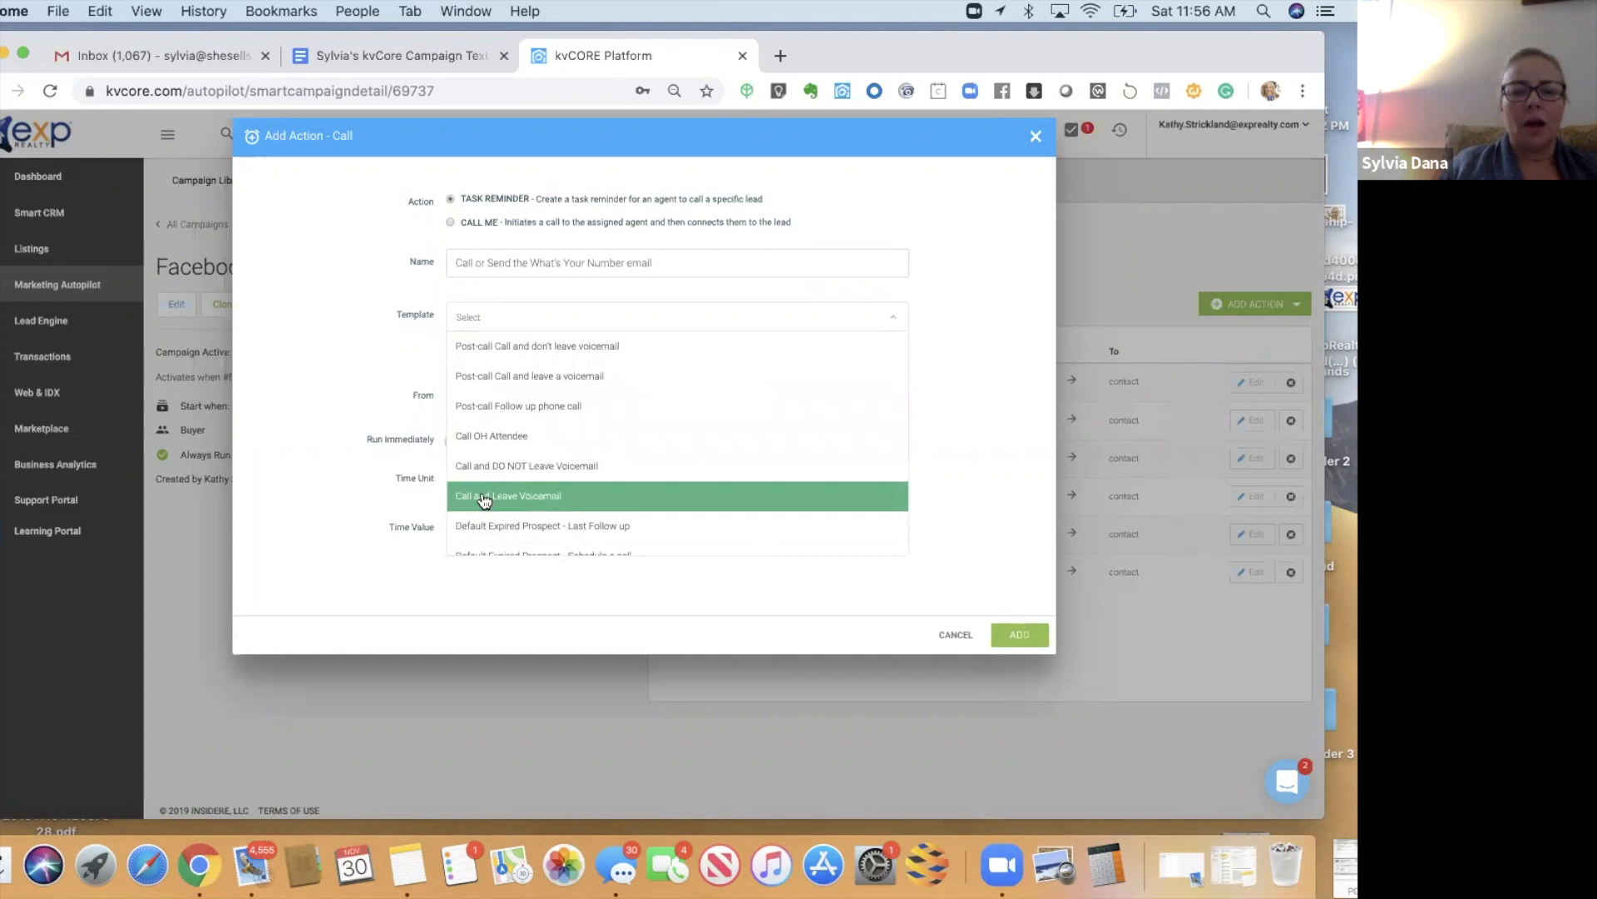
pyautogui.click(484, 498)
pyautogui.click(470, 474)
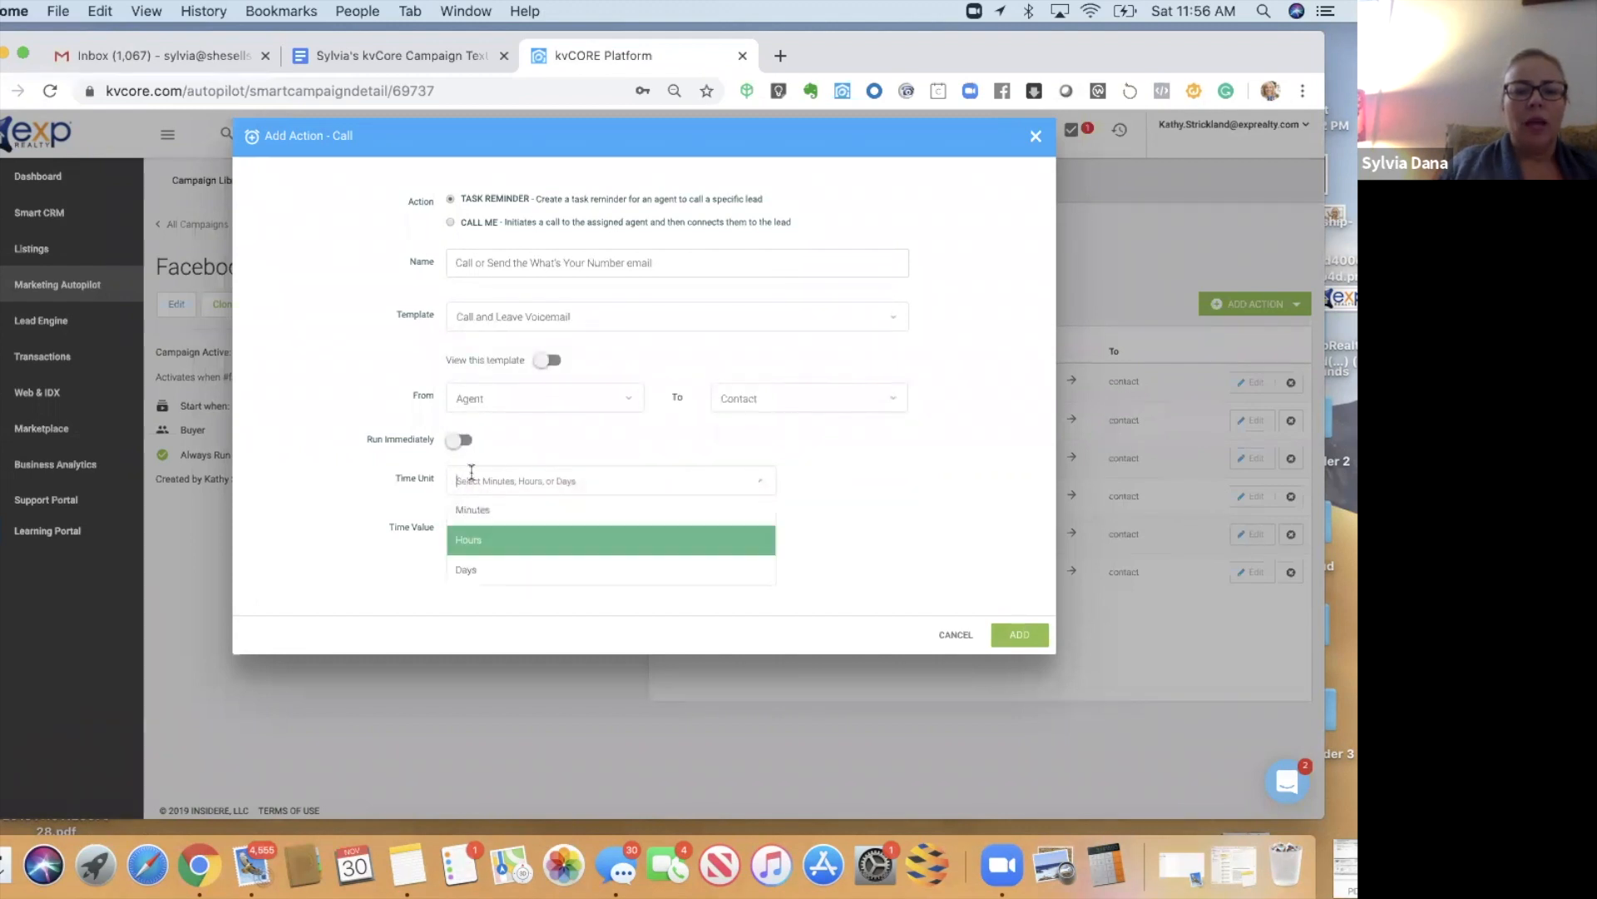
pyautogui.click(480, 582)
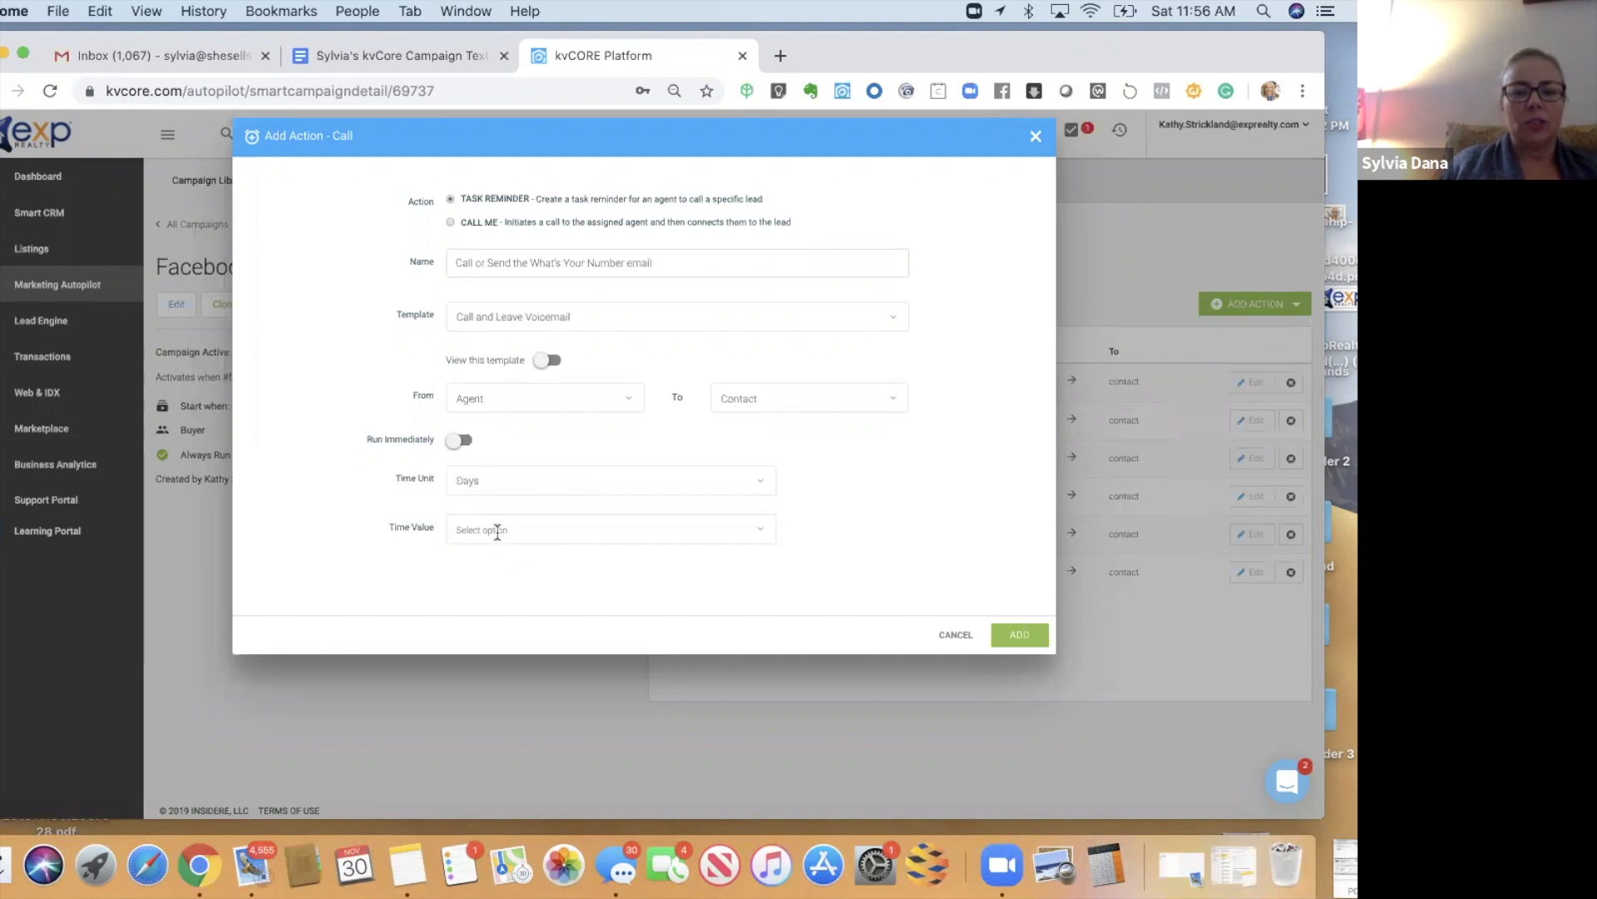
pyautogui.click(497, 530)
pyautogui.click(471, 599)
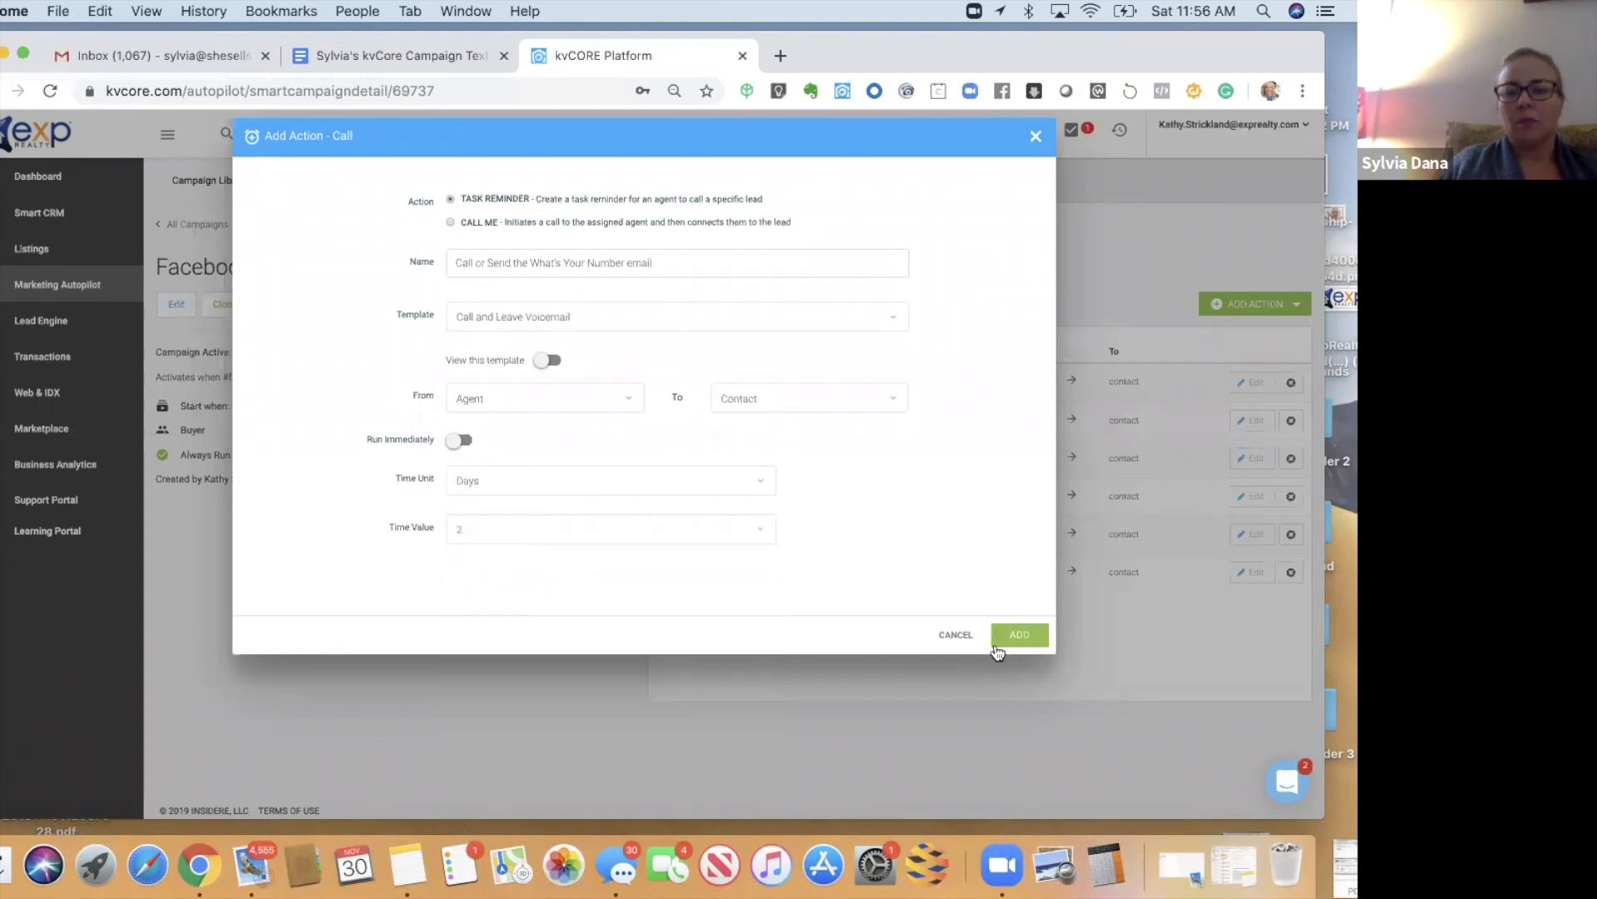
pyautogui.click(1027, 633)
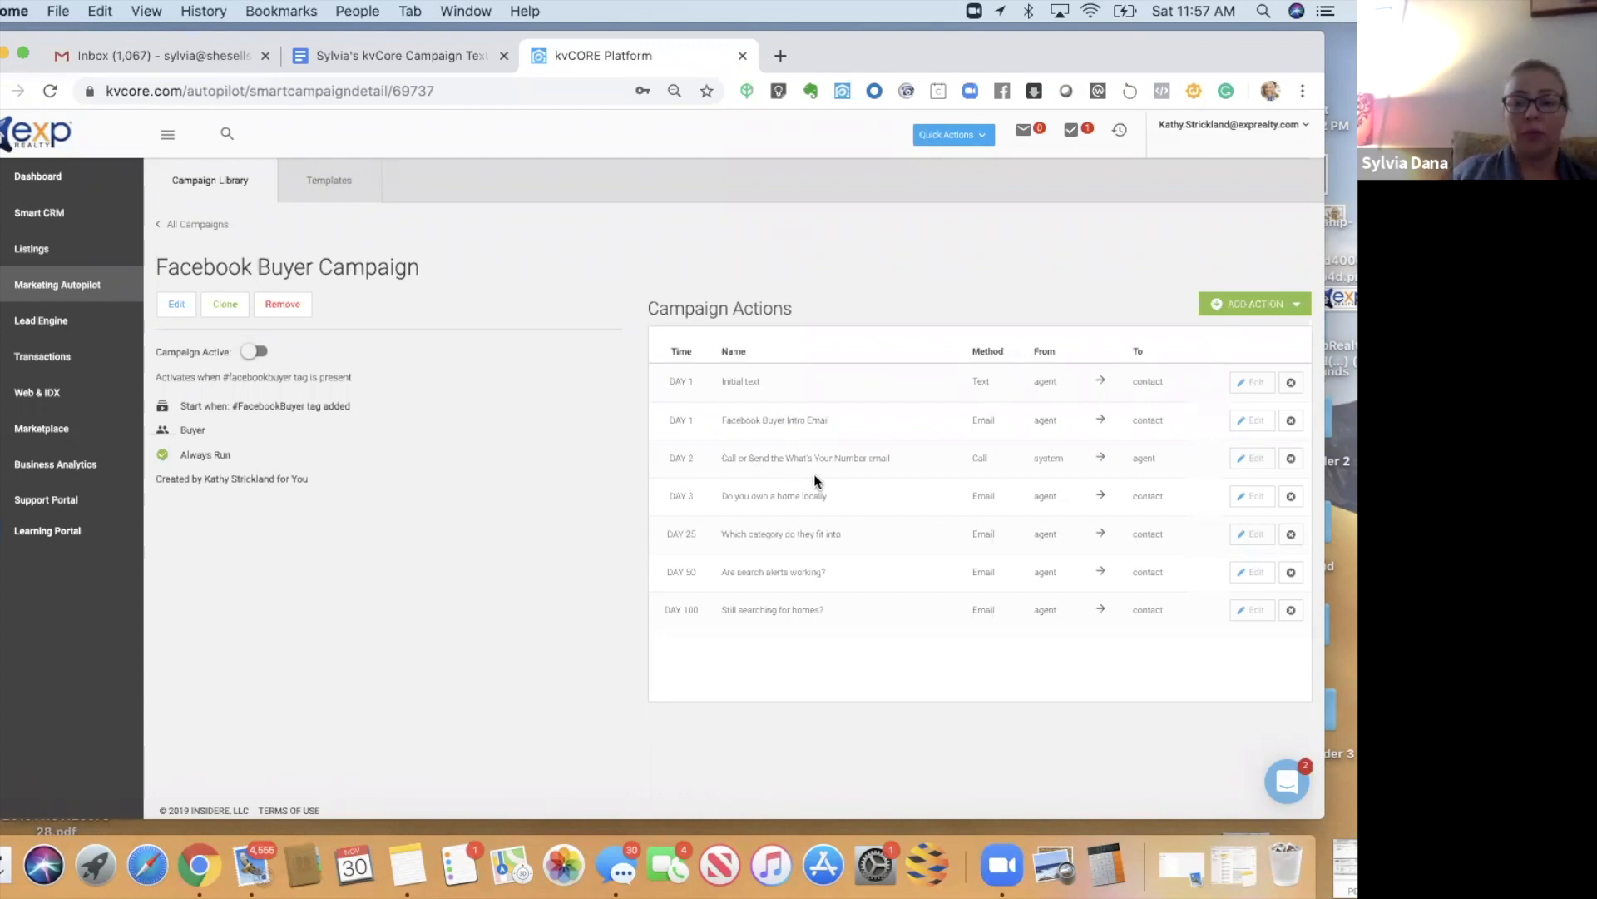
# - Add a 'Change status Sphere' action that sets the status to Sphere after 101 days
pyautogui.click(1249, 305)
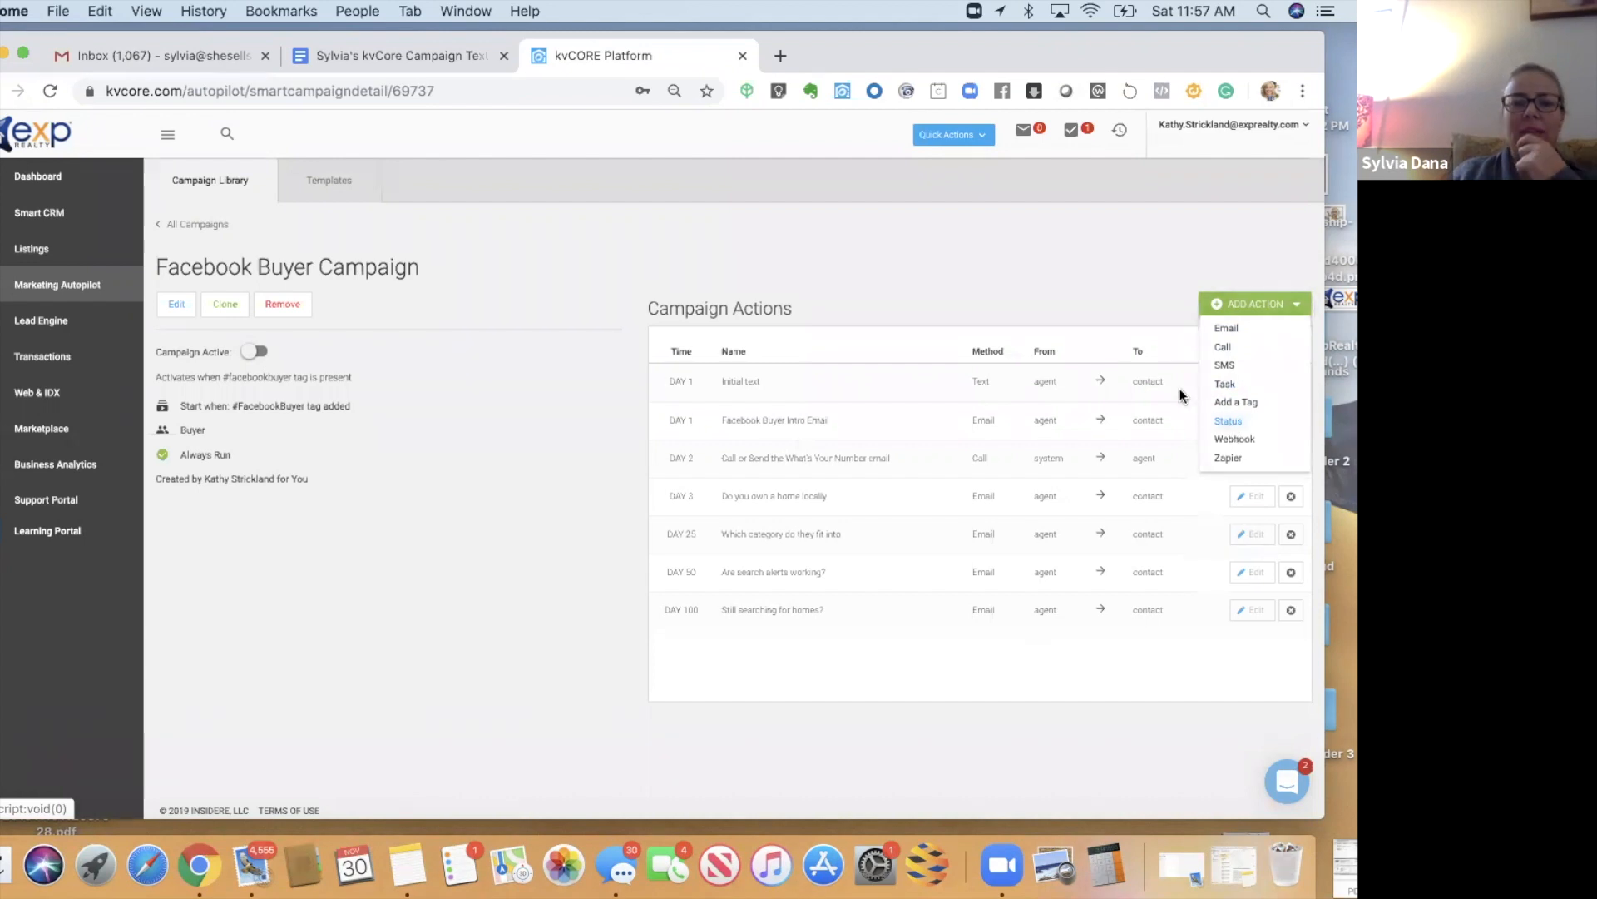
pyautogui.click(1228, 420)
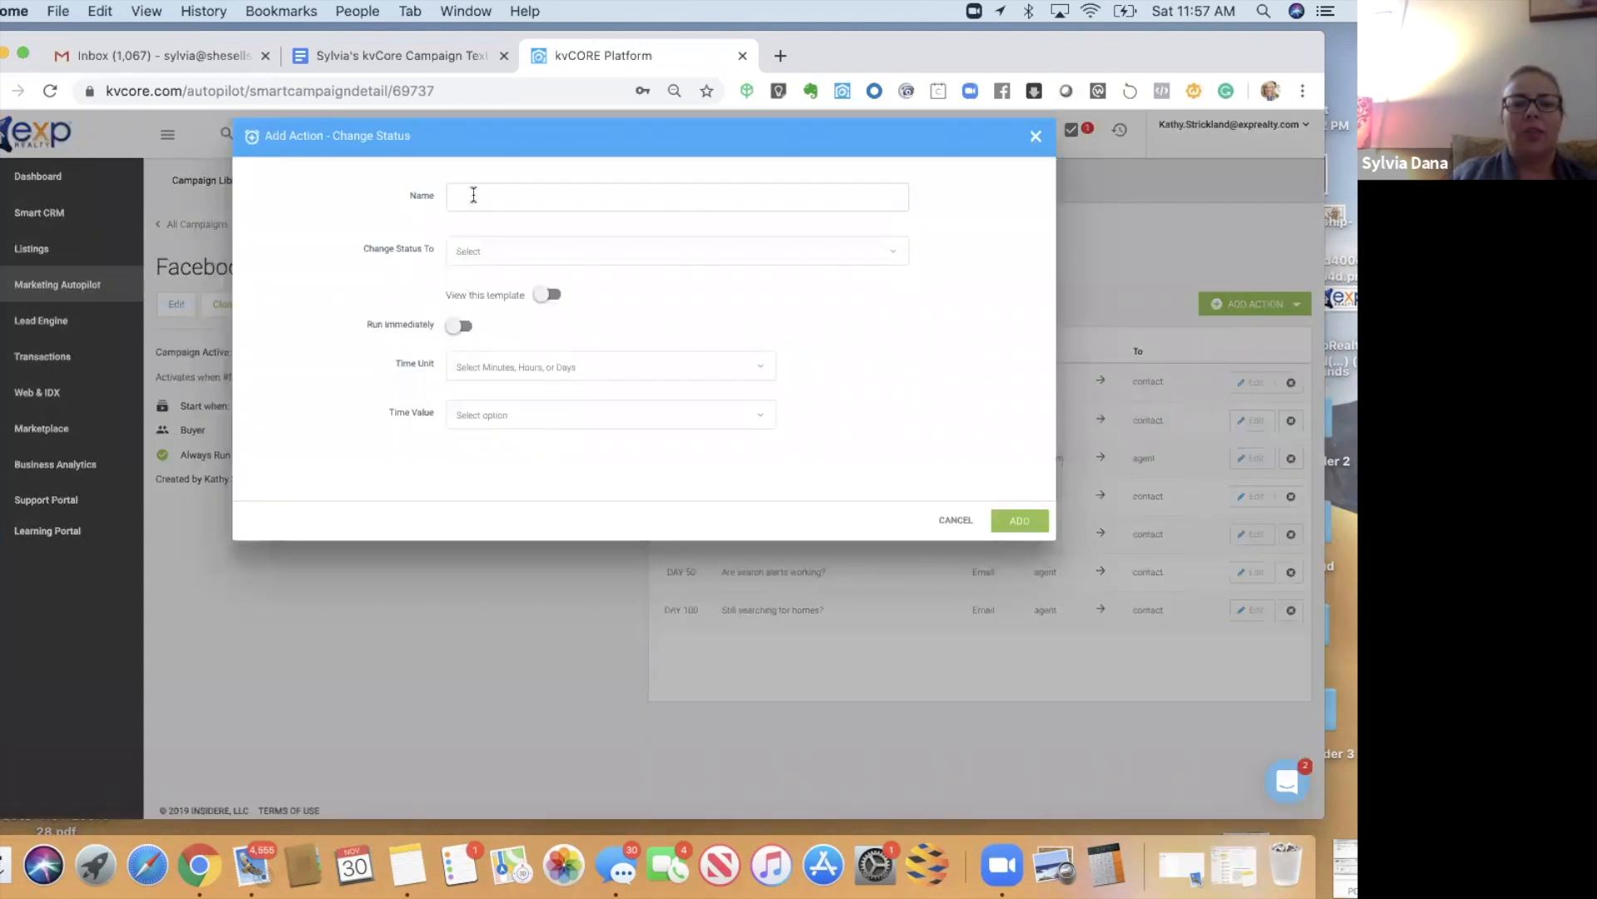
pyautogui.write('Change ')
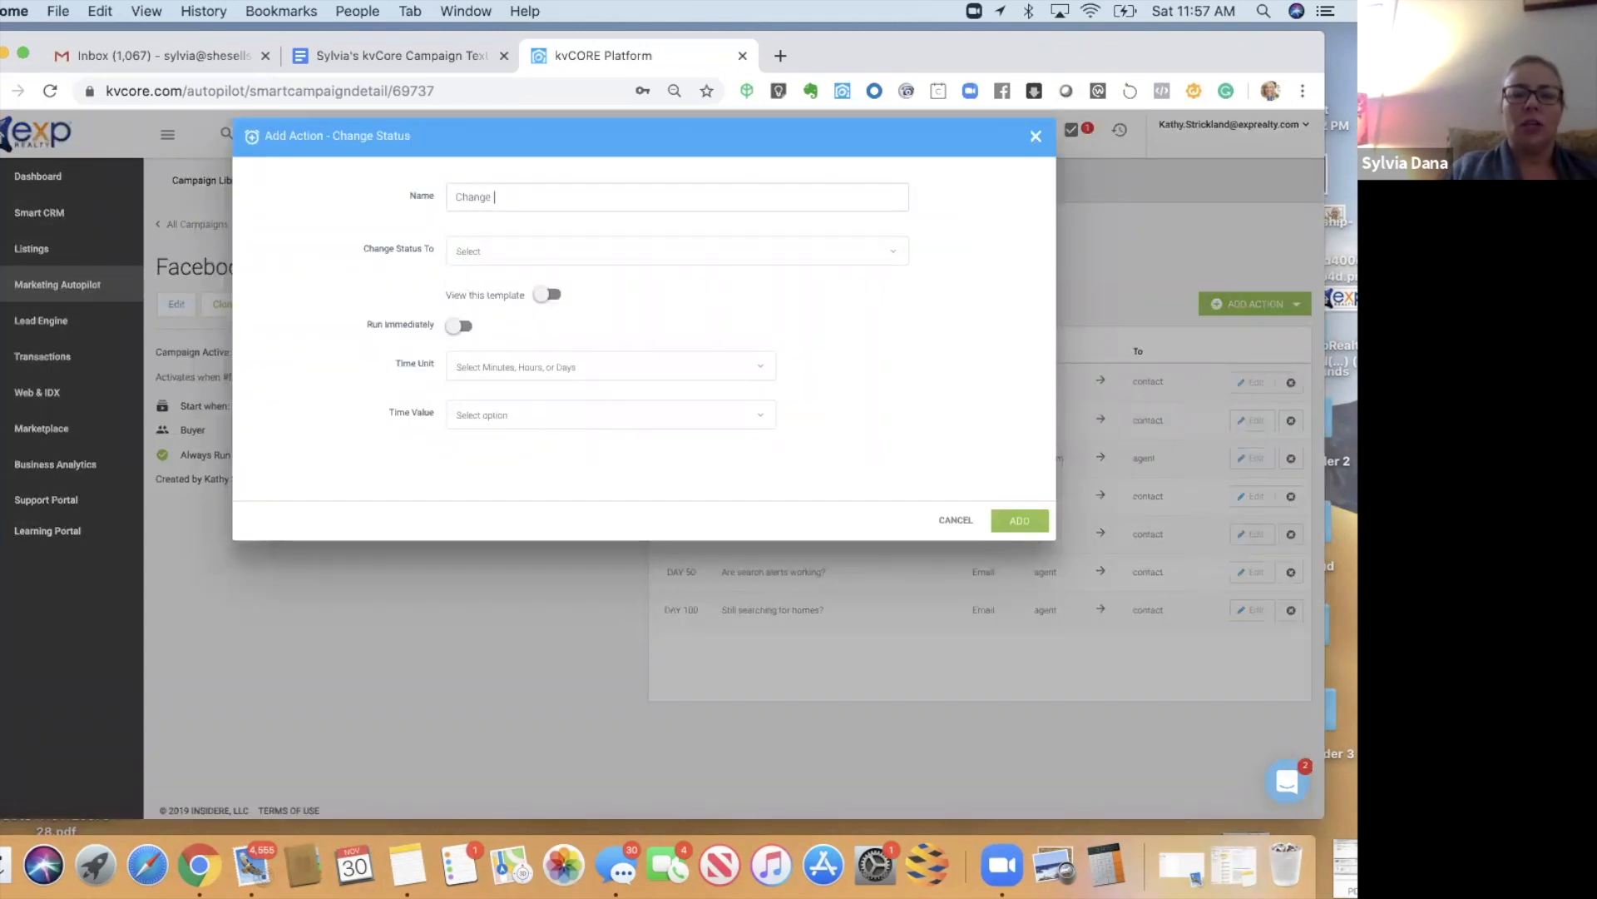
pyautogui.write('statu')
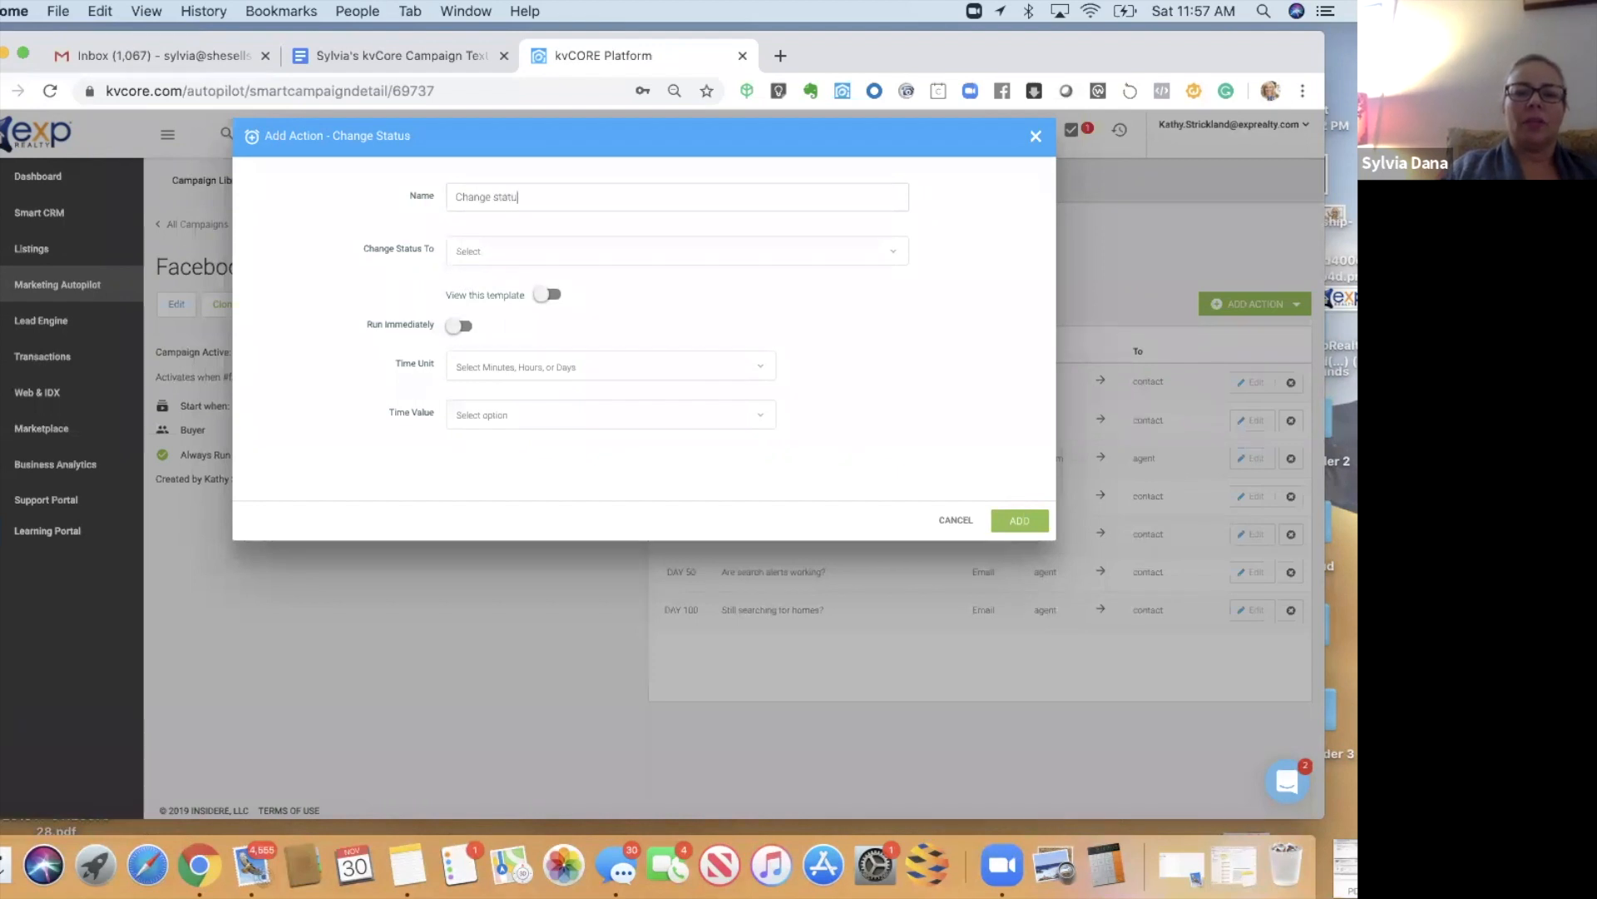
pyautogui.write('s Sphere')
pyautogui.click(468, 251)
pyautogui.click(467, 281)
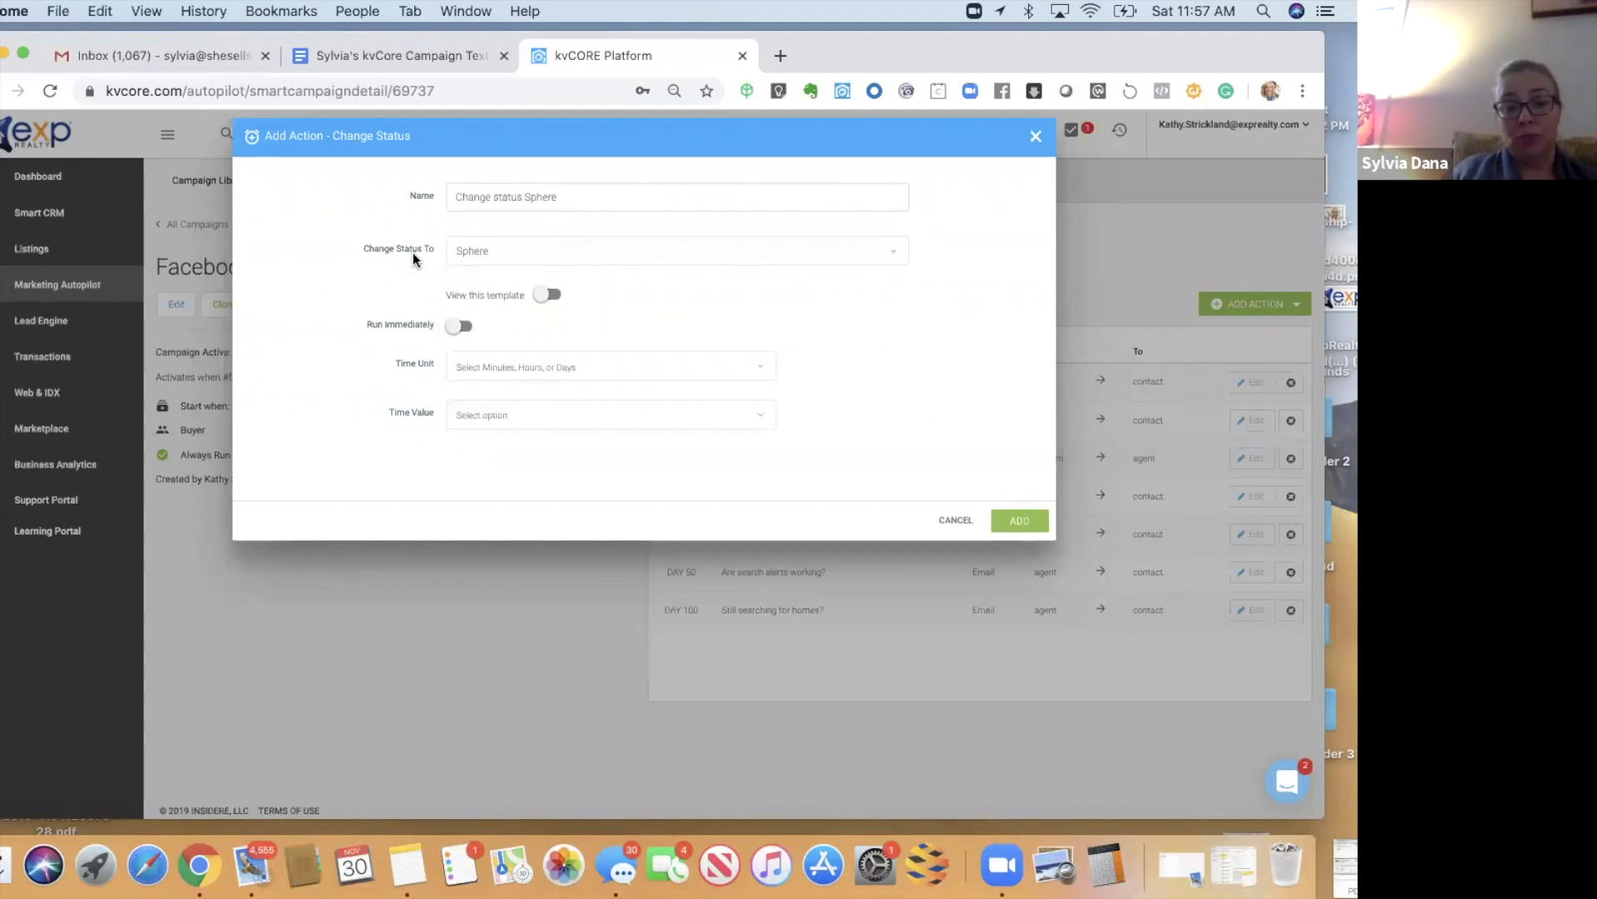
pyautogui.click(456, 370)
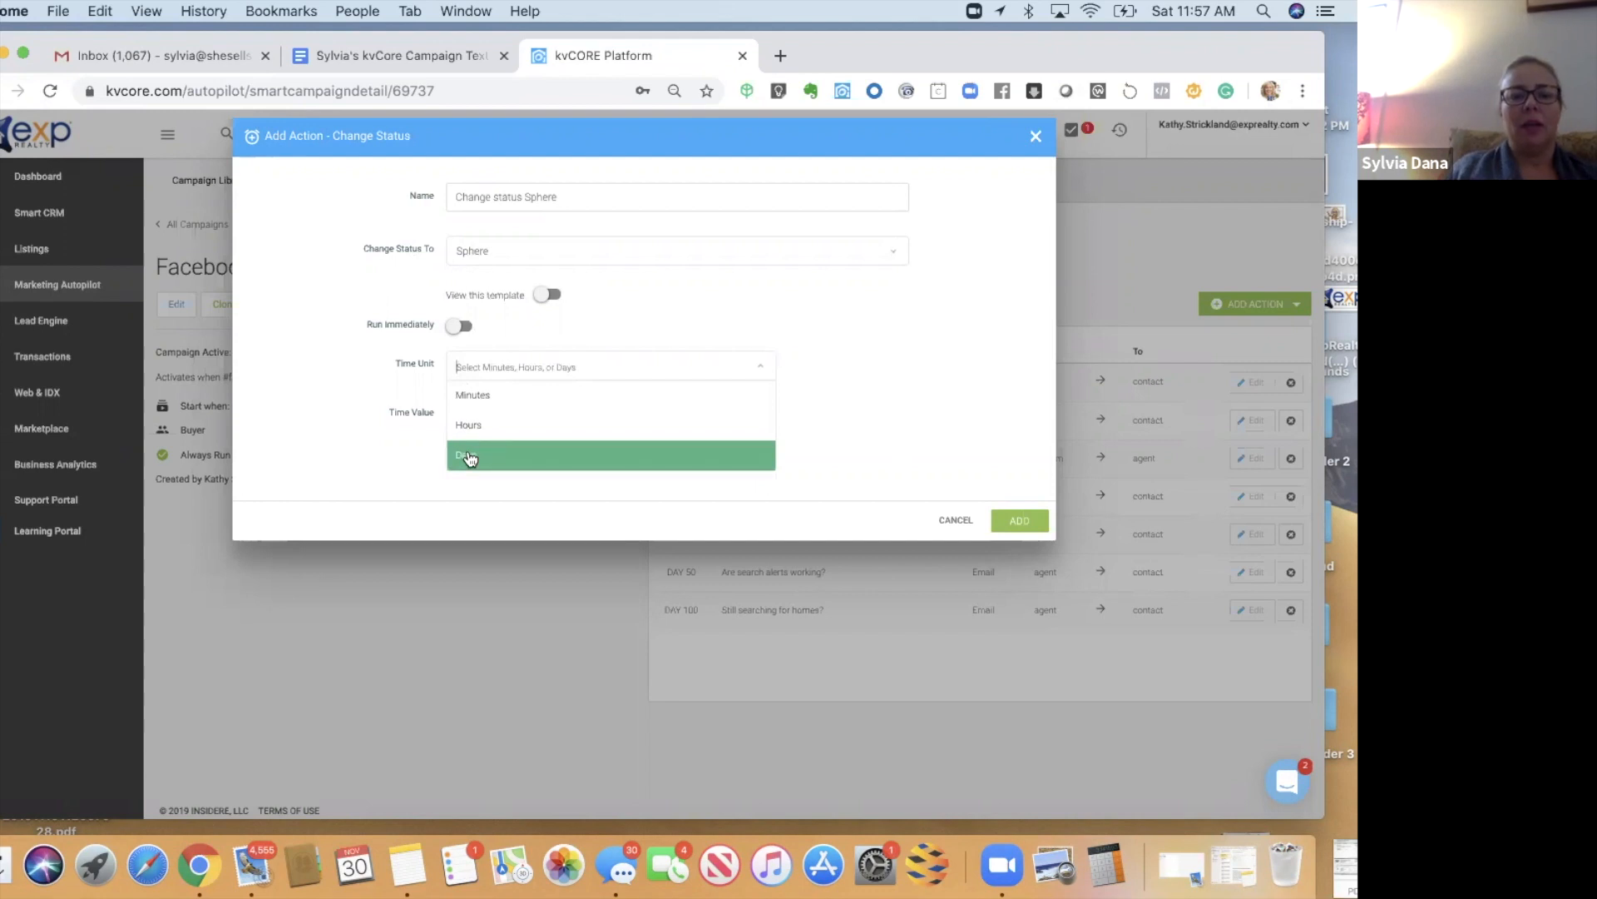
pyautogui.click(469, 458)
pyautogui.click(475, 418)
pyautogui.write('101')
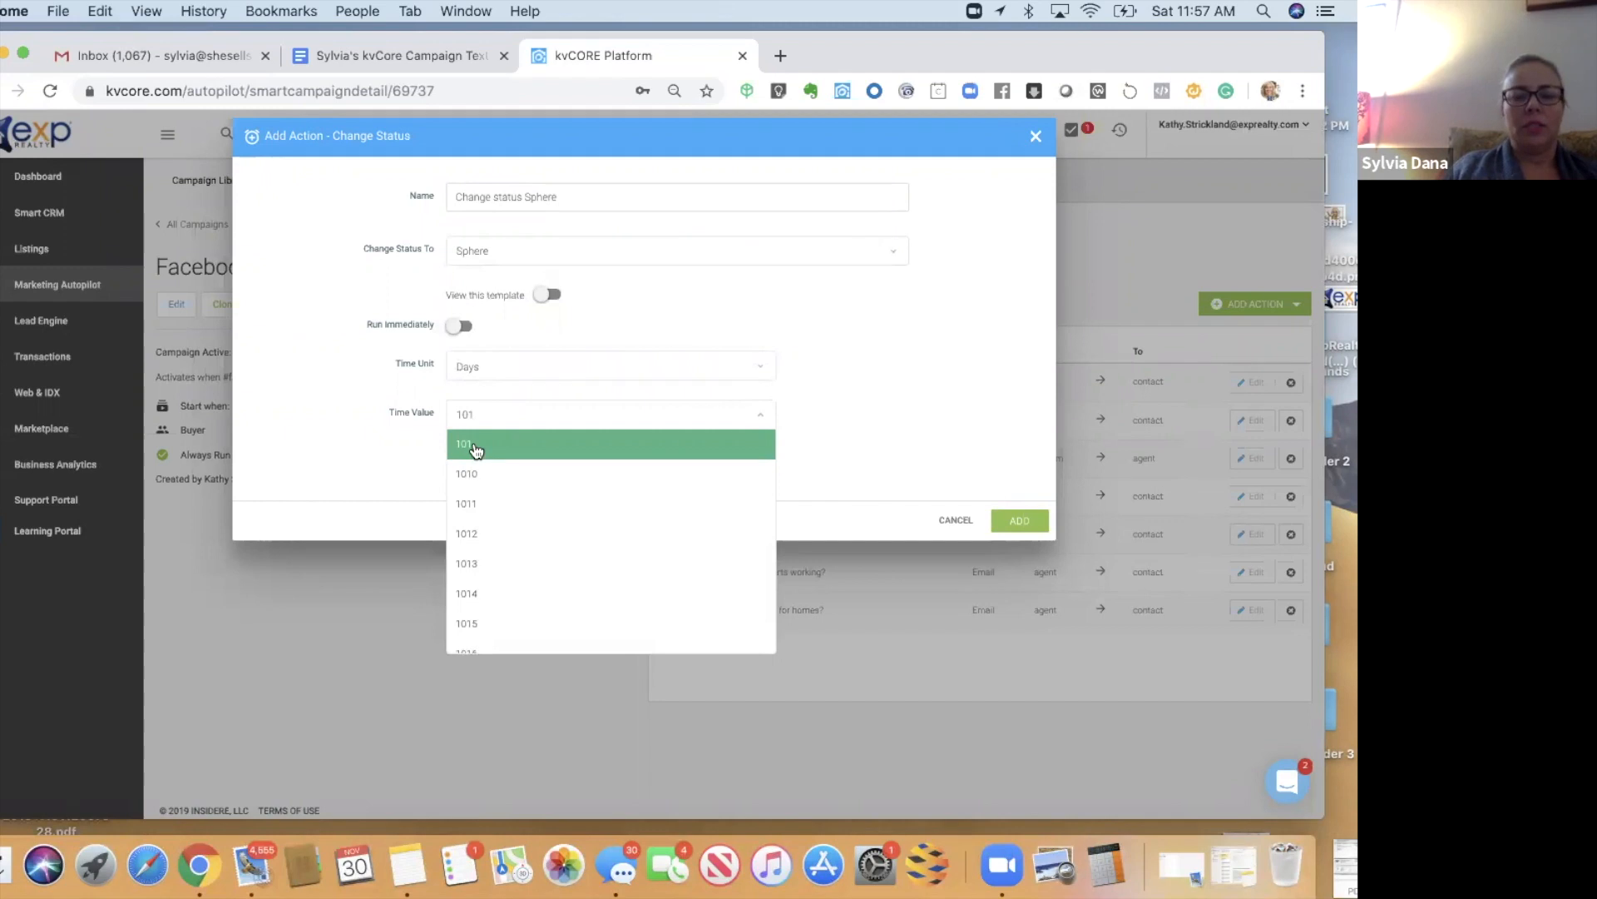
pyautogui.click(476, 447)
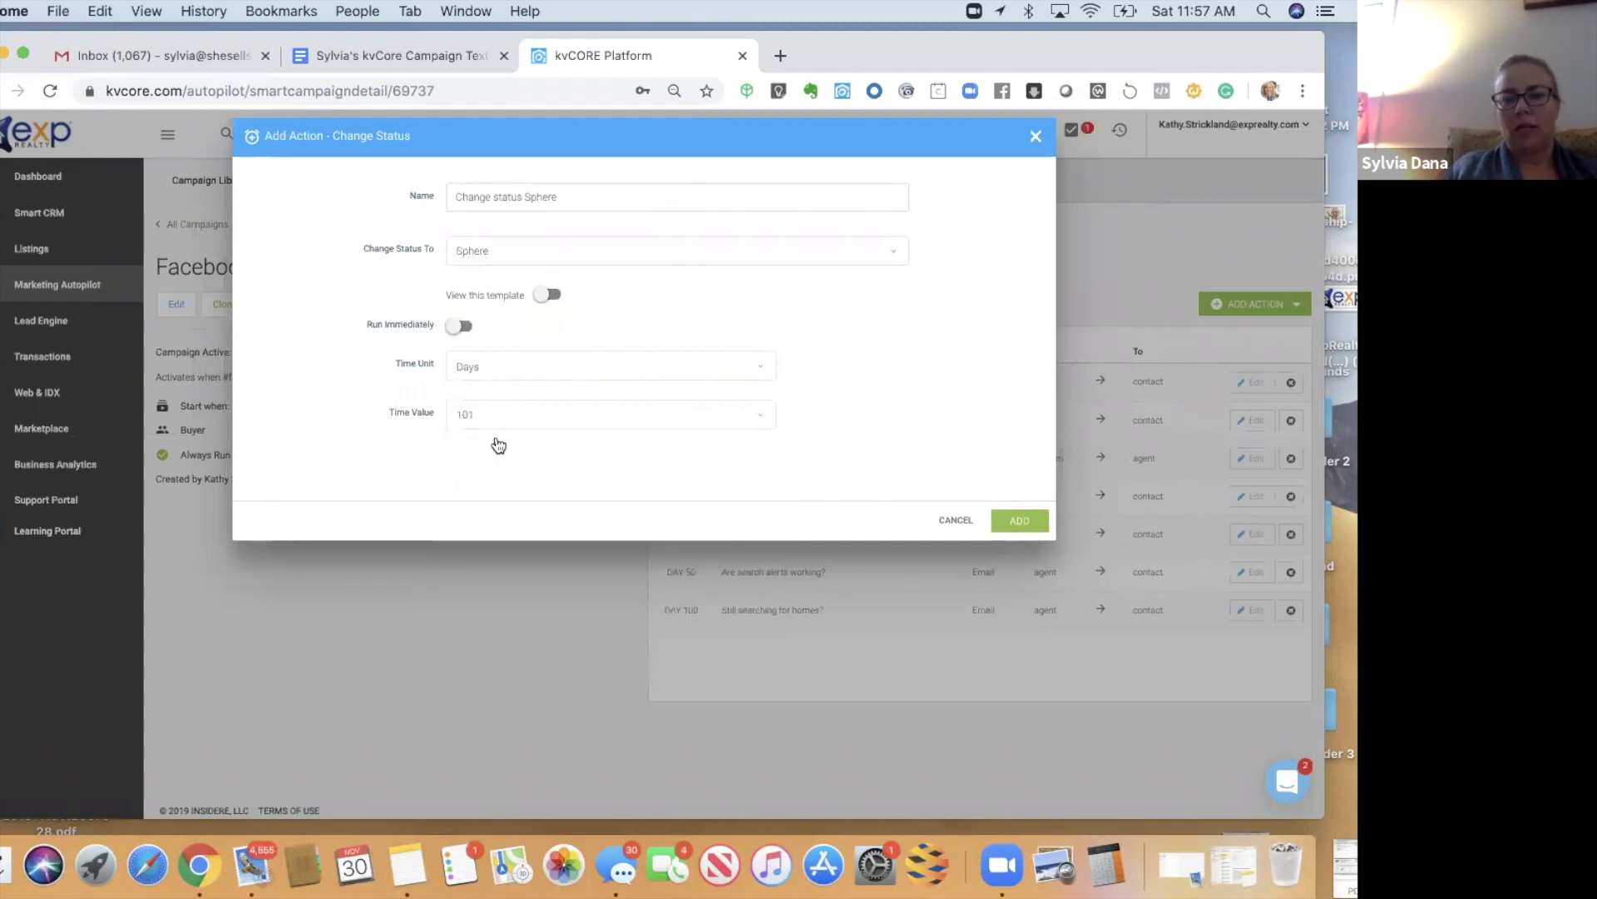
pyautogui.click(1019, 521)
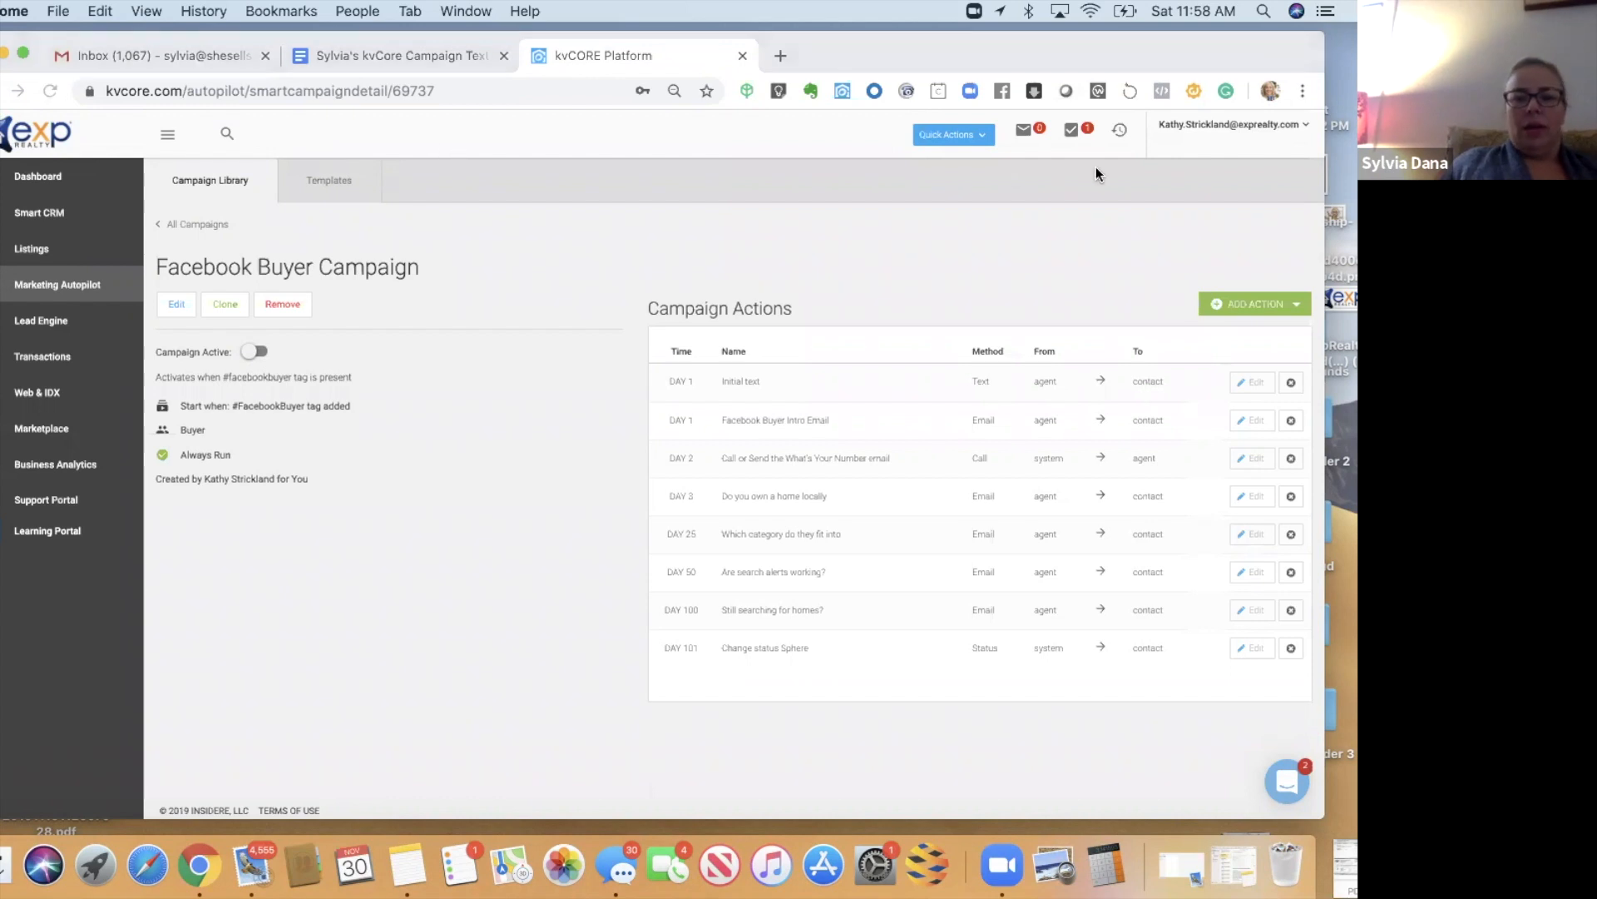
# - Switch the Facebook Buyer Campaign to active and go to the Lead Engine
pyautogui.click(253, 352)
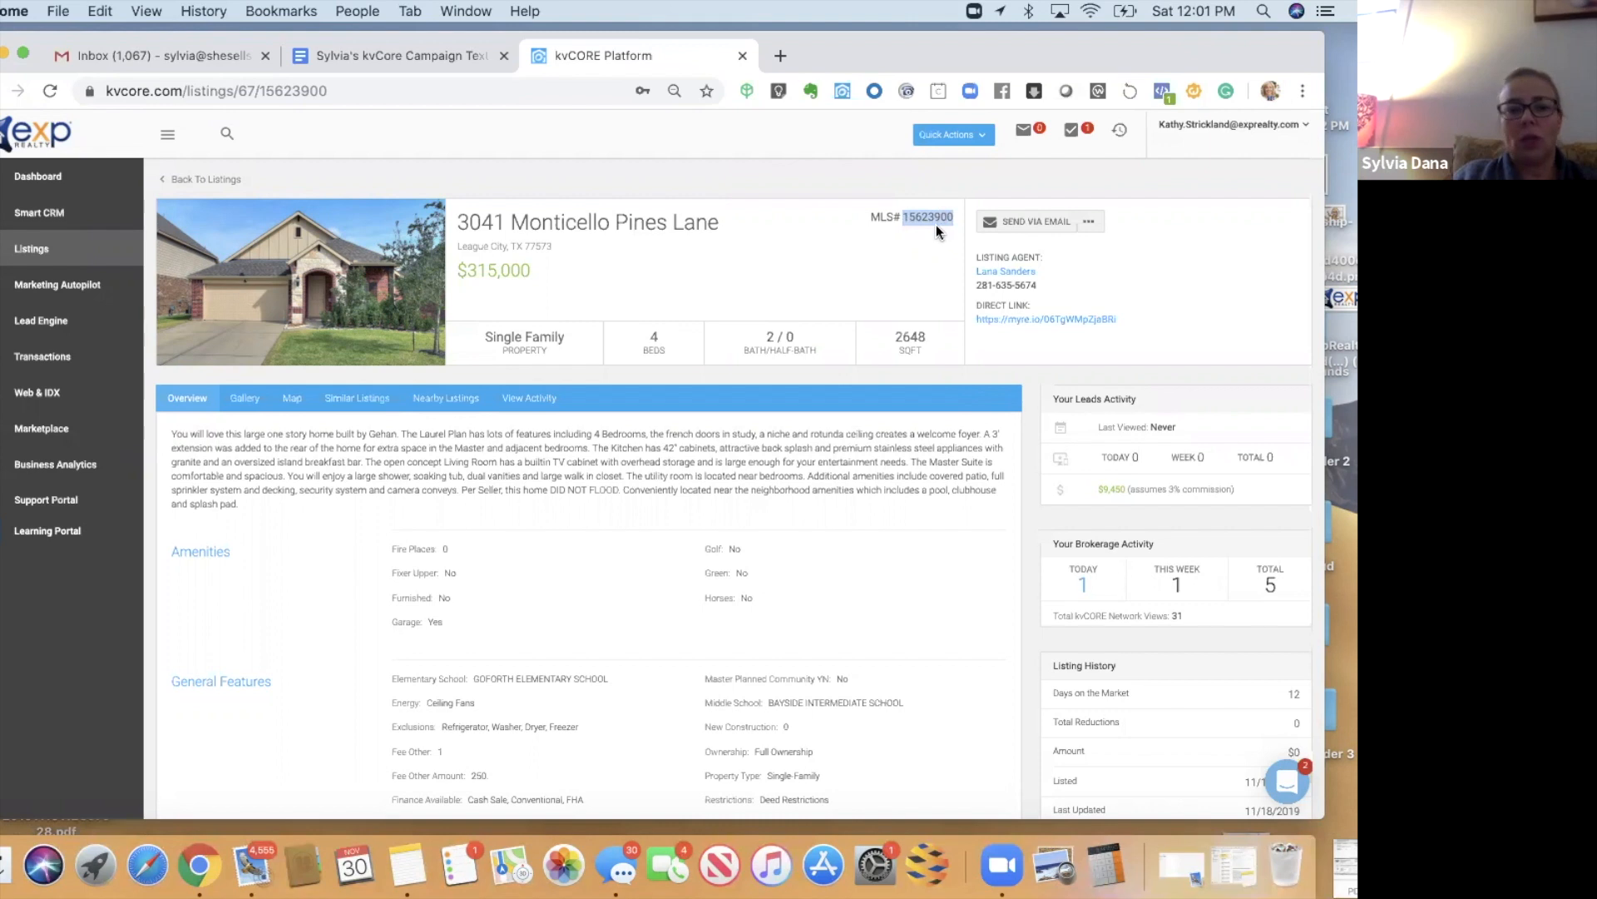
pyautogui.click(36, 329)
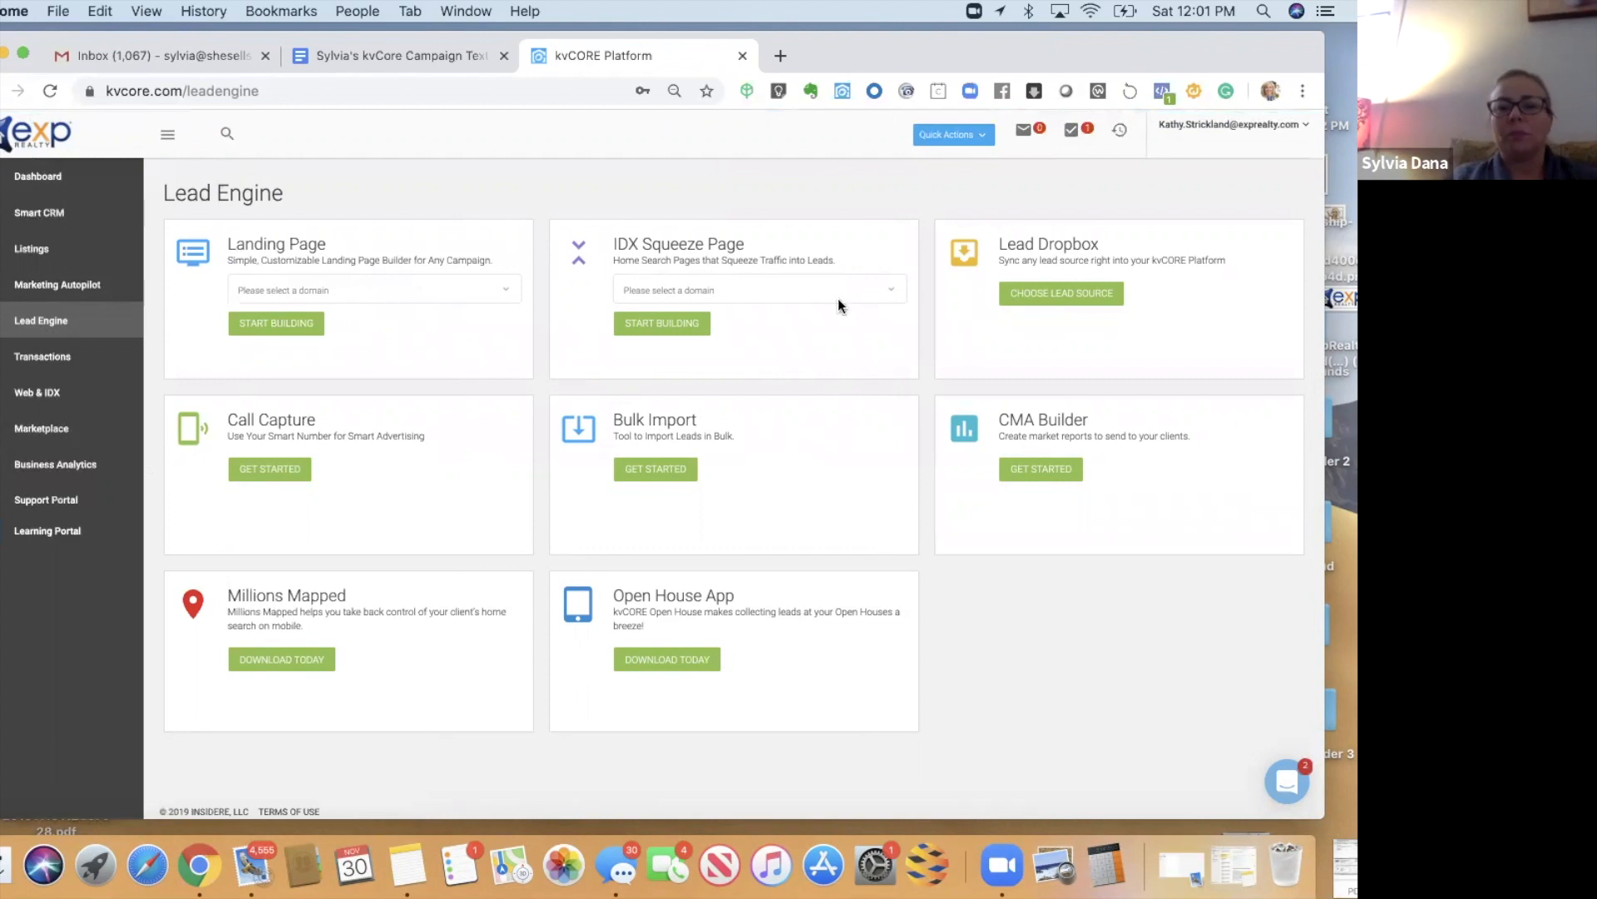
# - Choose the agent's domain in the IDX Squeeze Page card and start building the page
pyautogui.click(874, 291)
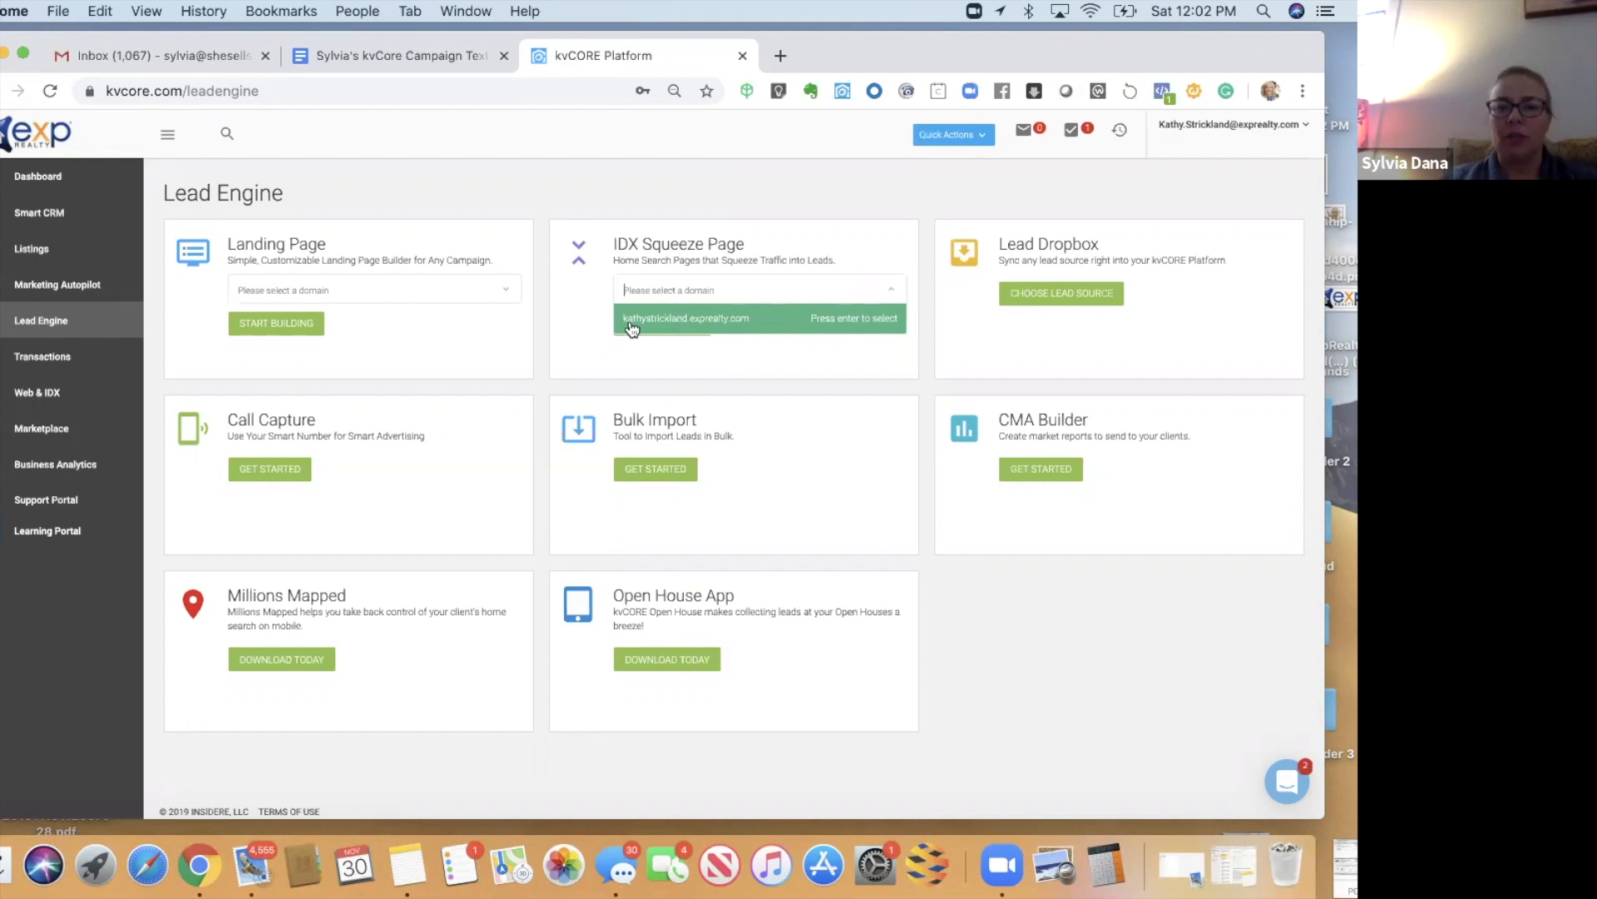
pyautogui.click(687, 323)
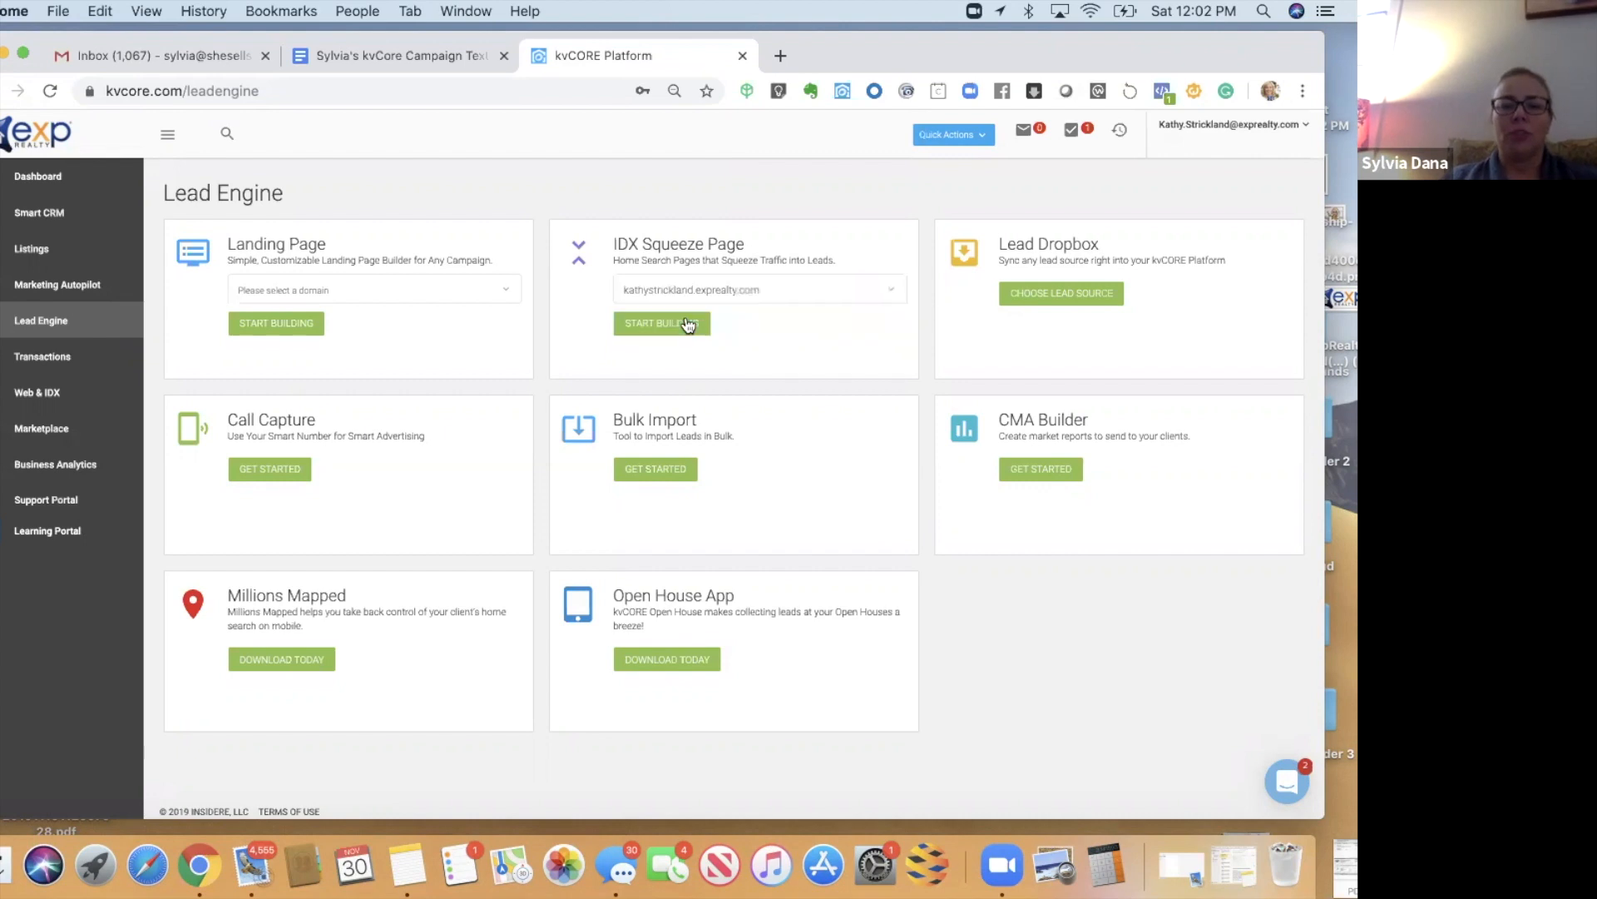
pyautogui.click(662, 326)
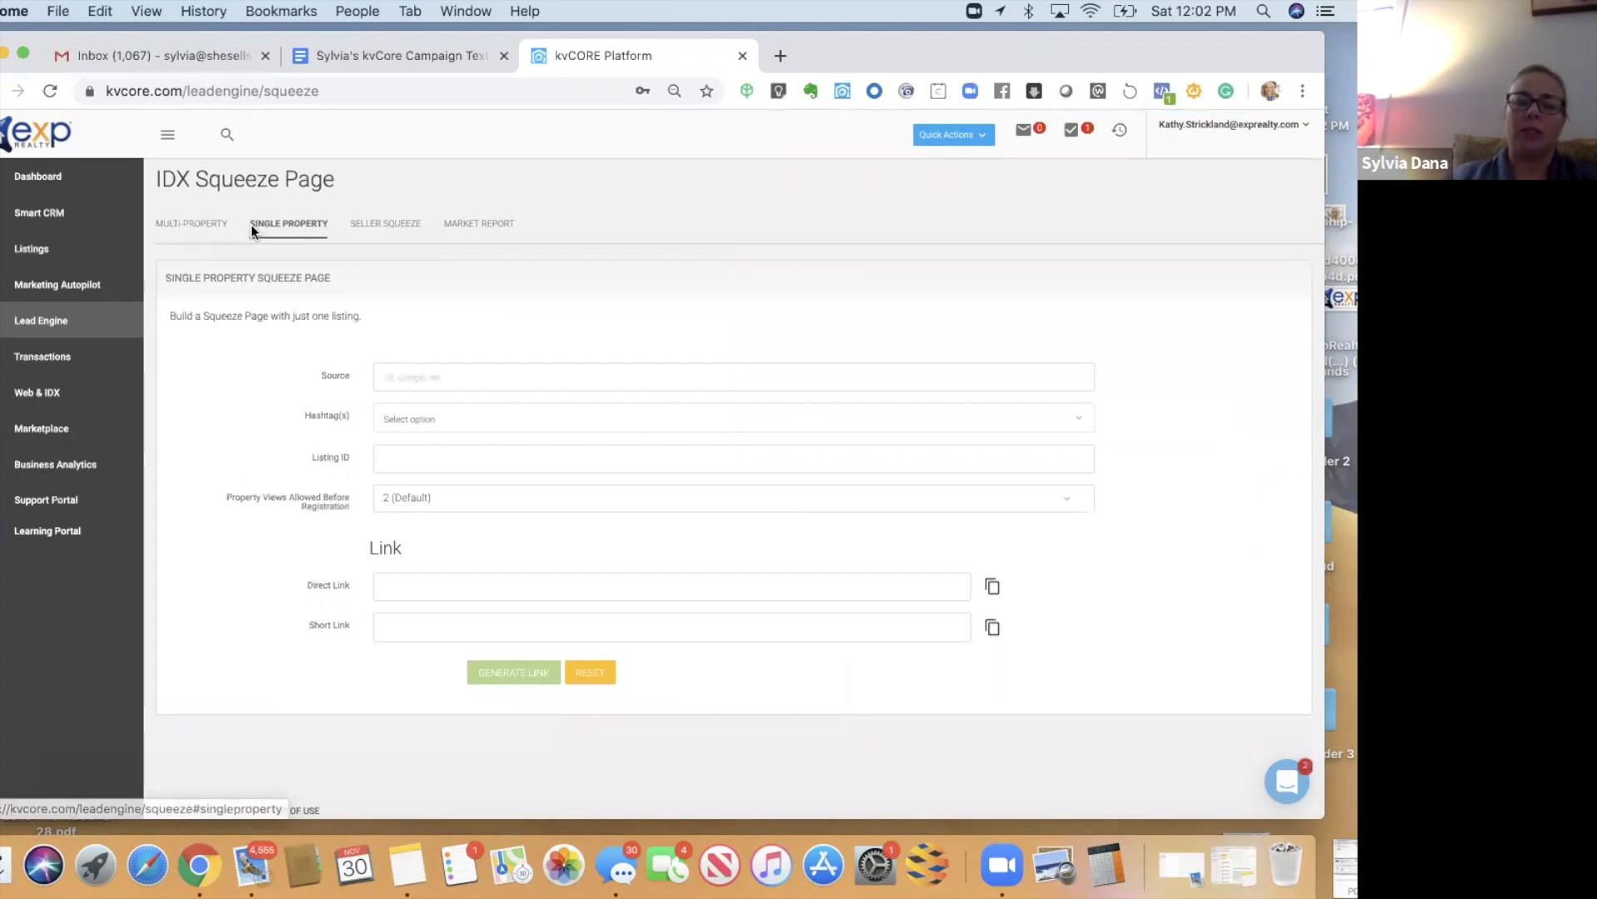
# - Enter FB as the squeeze page source and add the FacebookBuyer hashtag
pyautogui.click(446, 375)
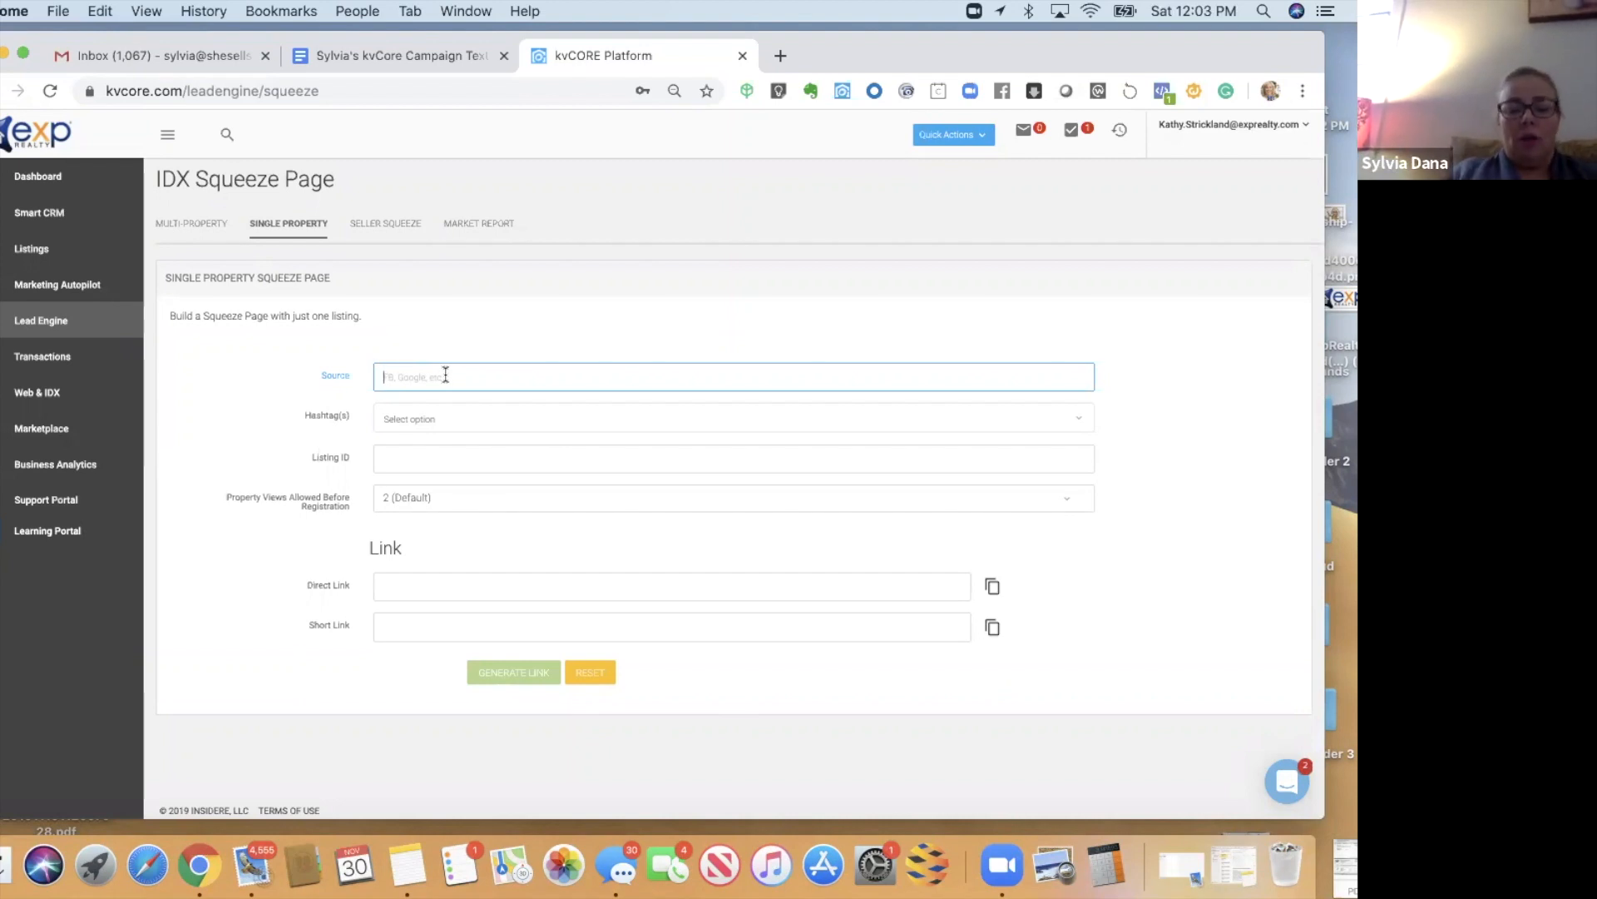
pyautogui.write('FB')
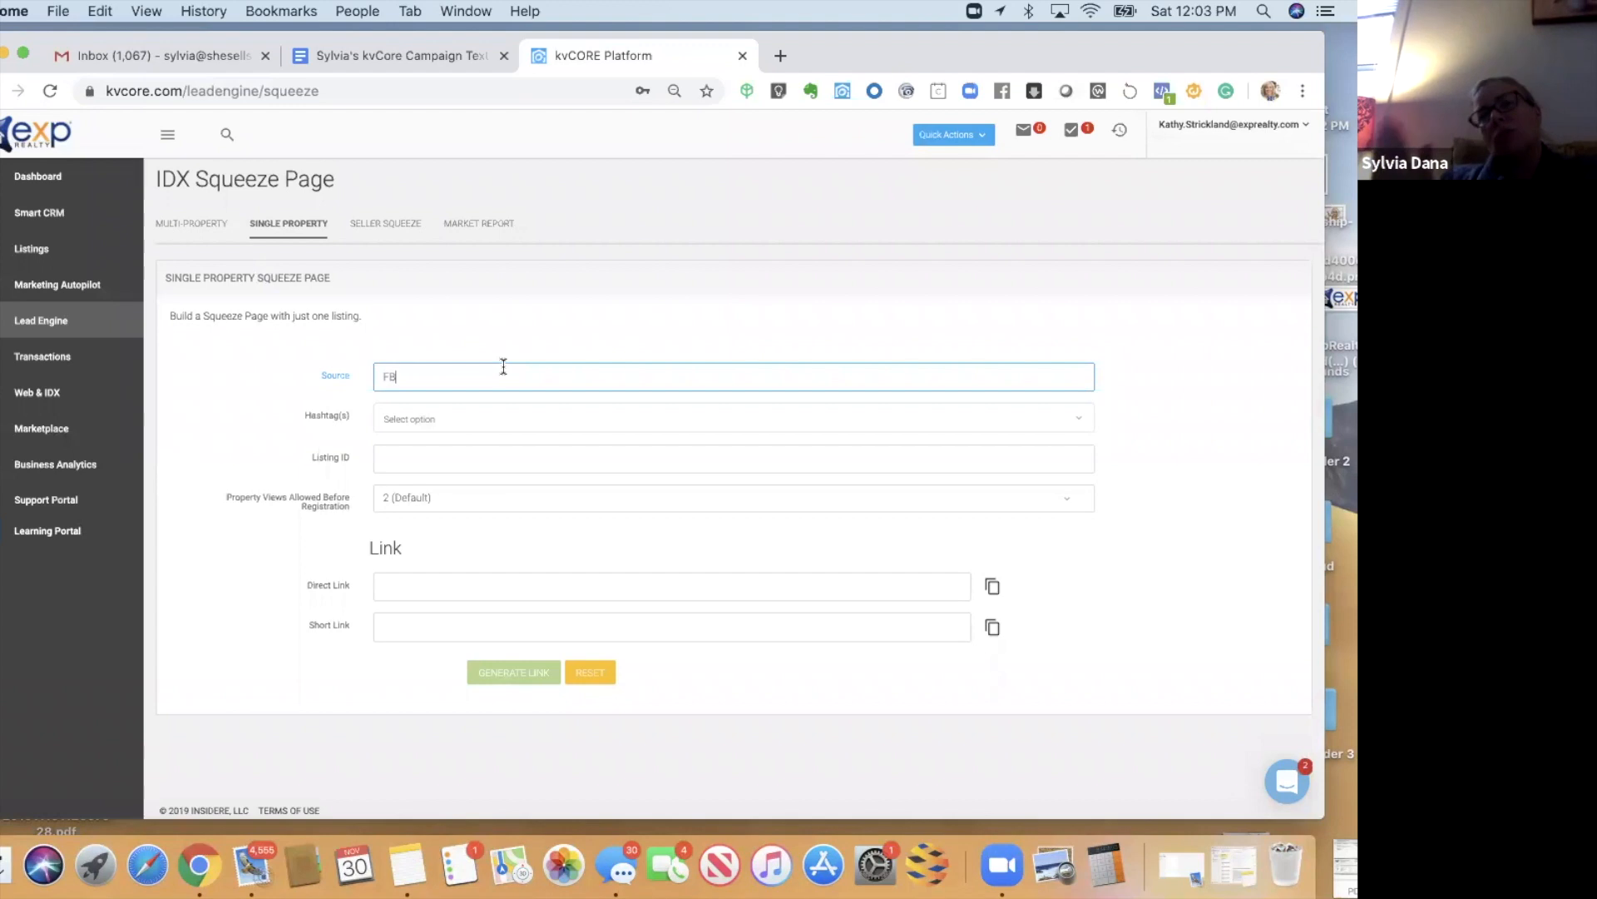
pyautogui.click(422, 419)
pyautogui.write('facebookbuyer')
pyautogui.press('Return')
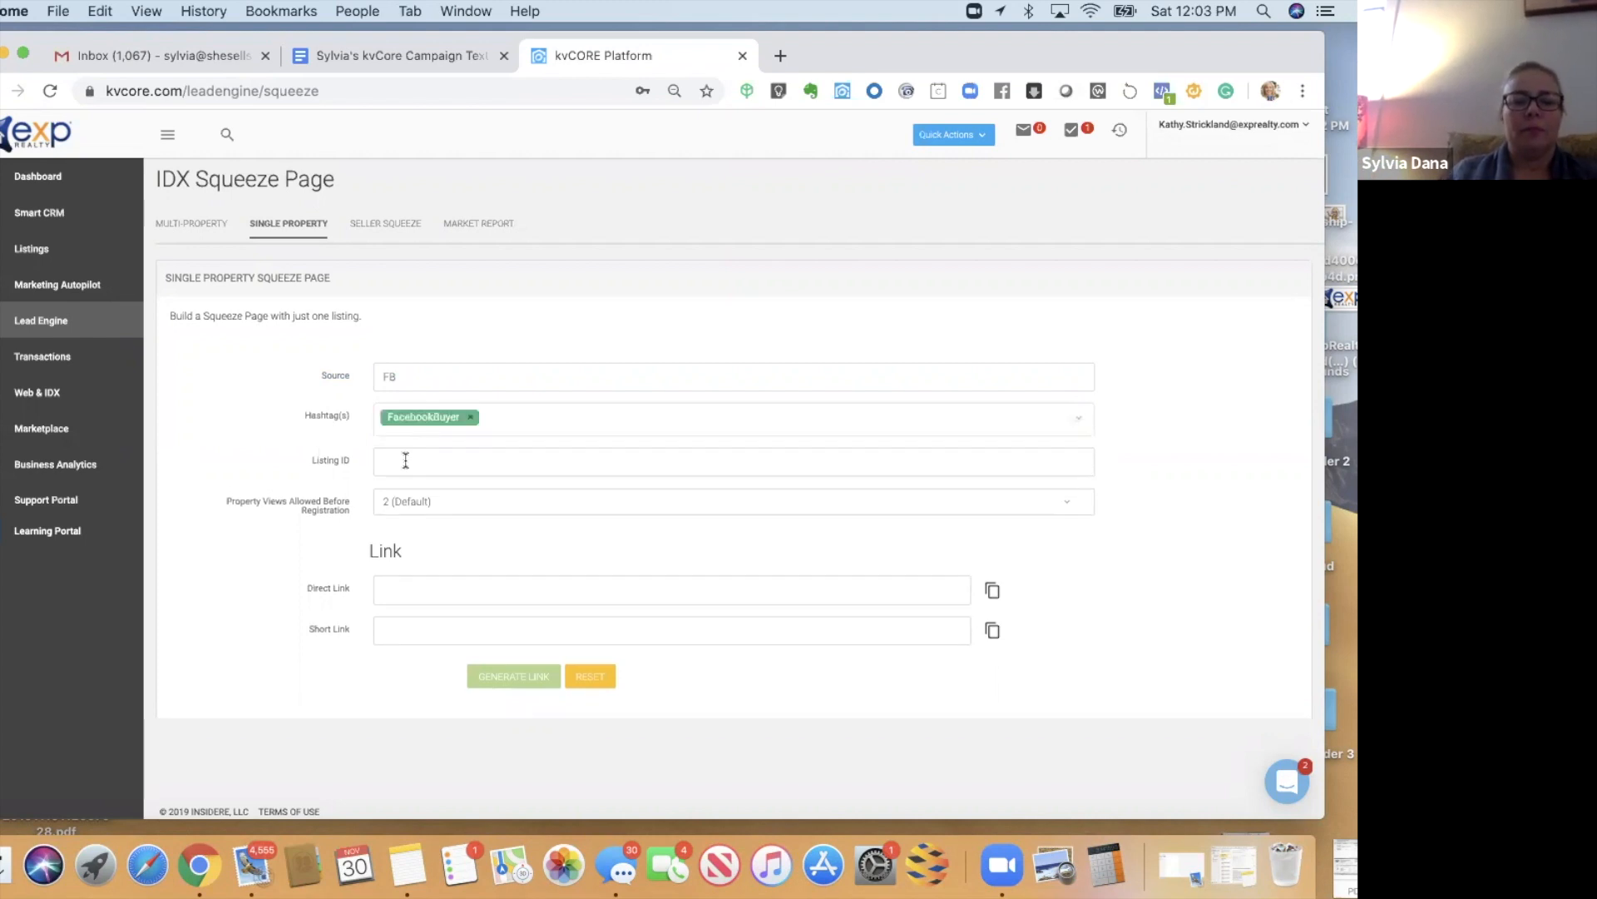
# - Paste the MLS number 15623900 into the Listing ID field
pyautogui.click(405, 460)
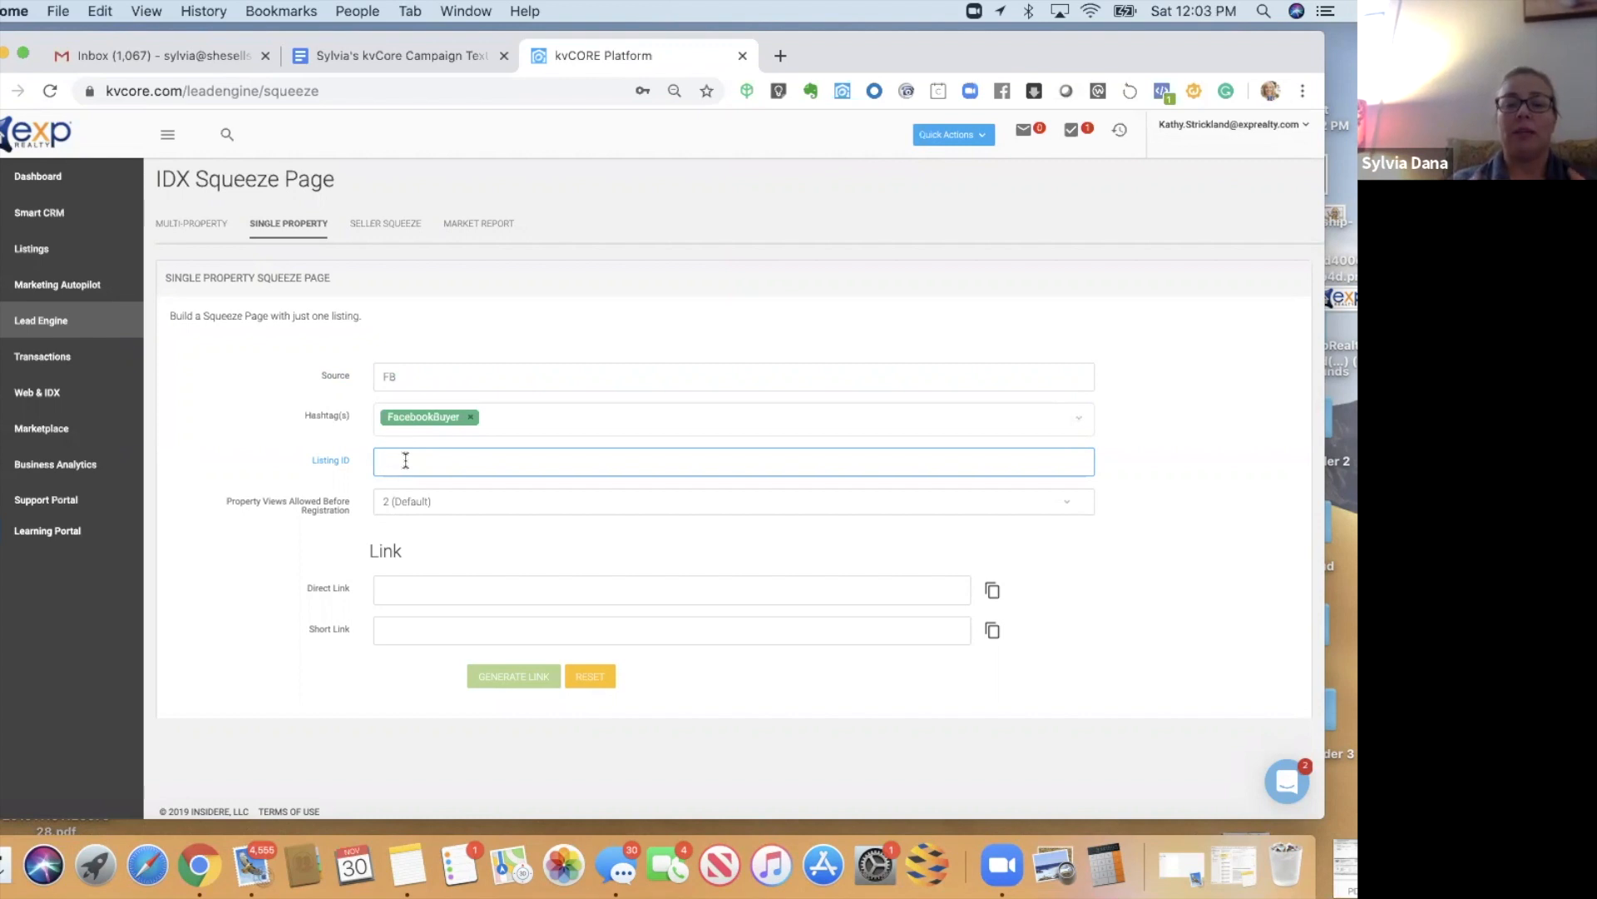
pyautogui.write('15623900')
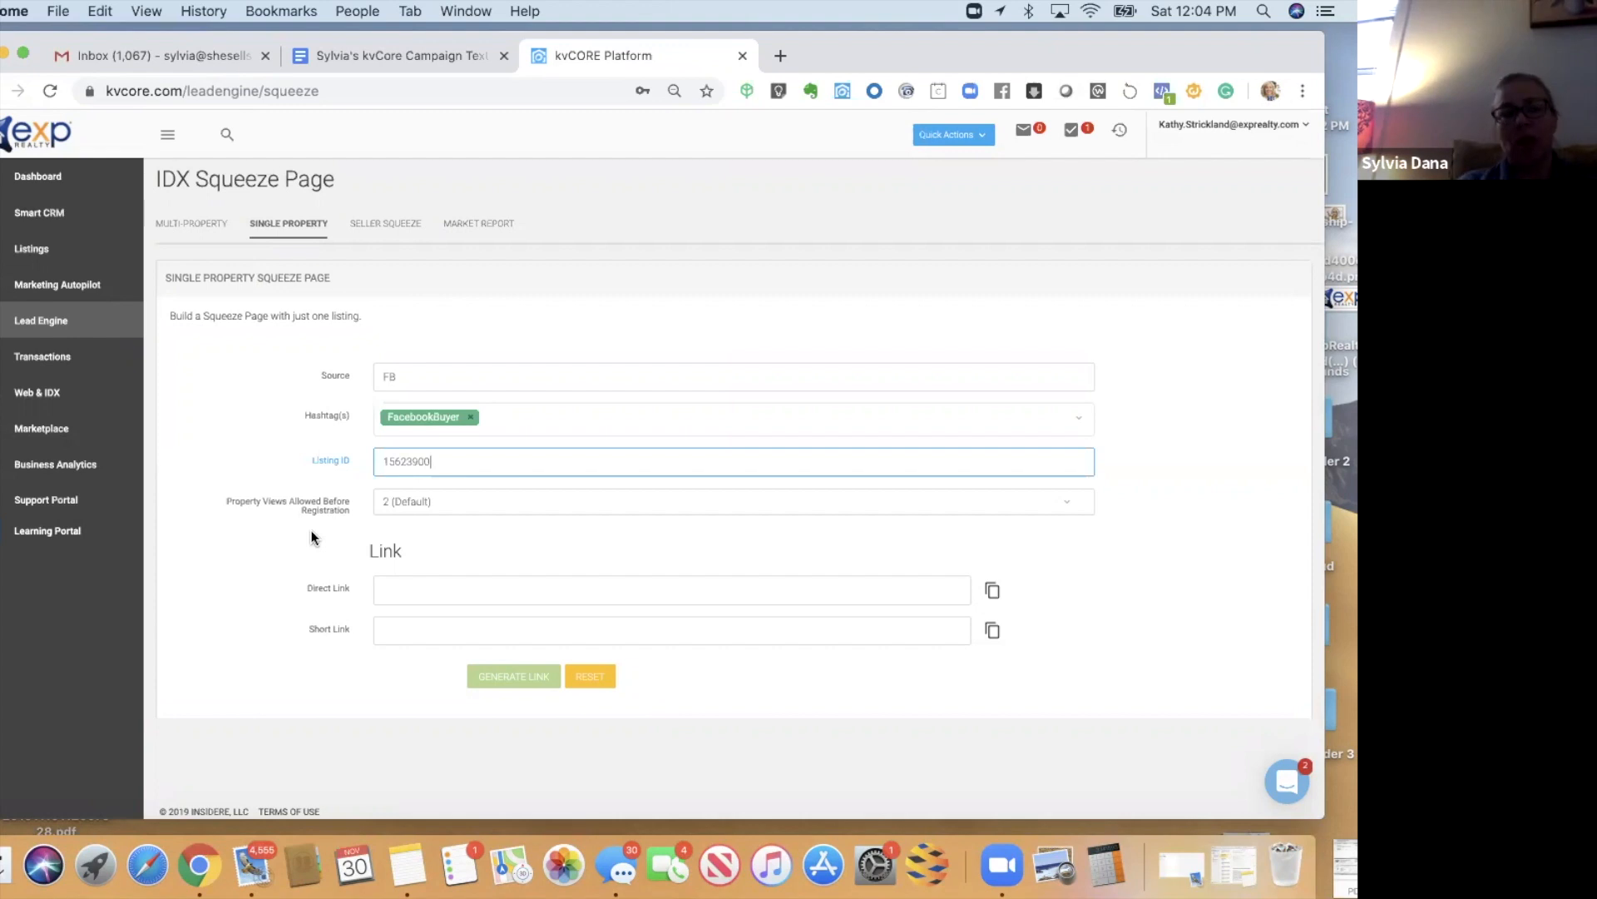
# - Allow 1 (Immediate) property view before registration and generate the squeeze page links
pyautogui.click(403, 504)
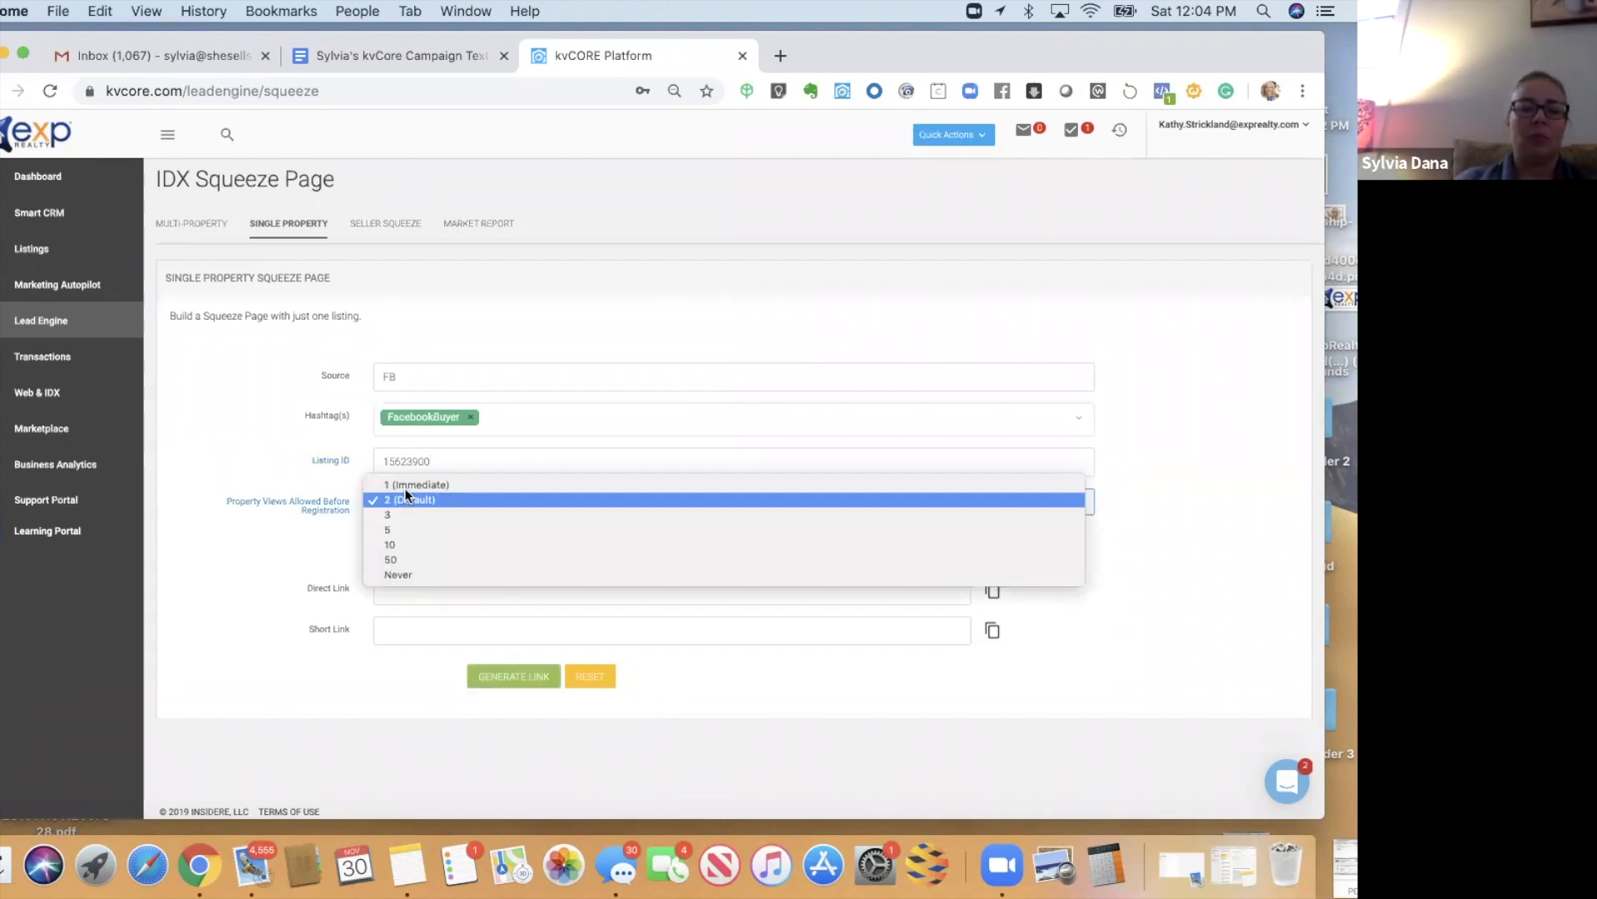
pyautogui.click(404, 487)
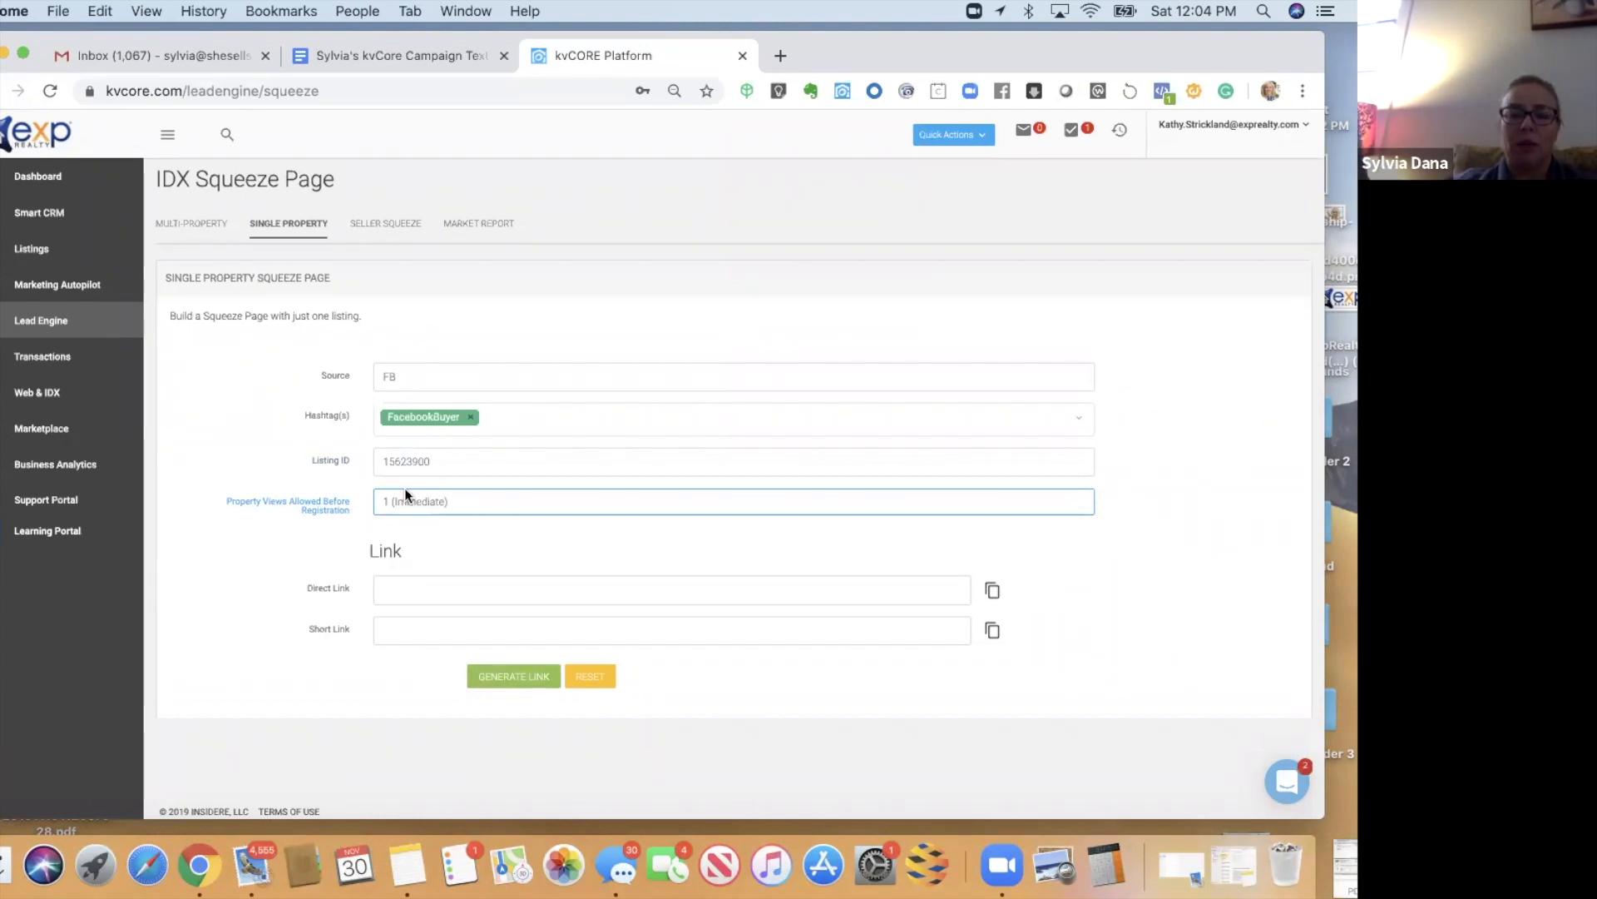
pyautogui.click(494, 681)
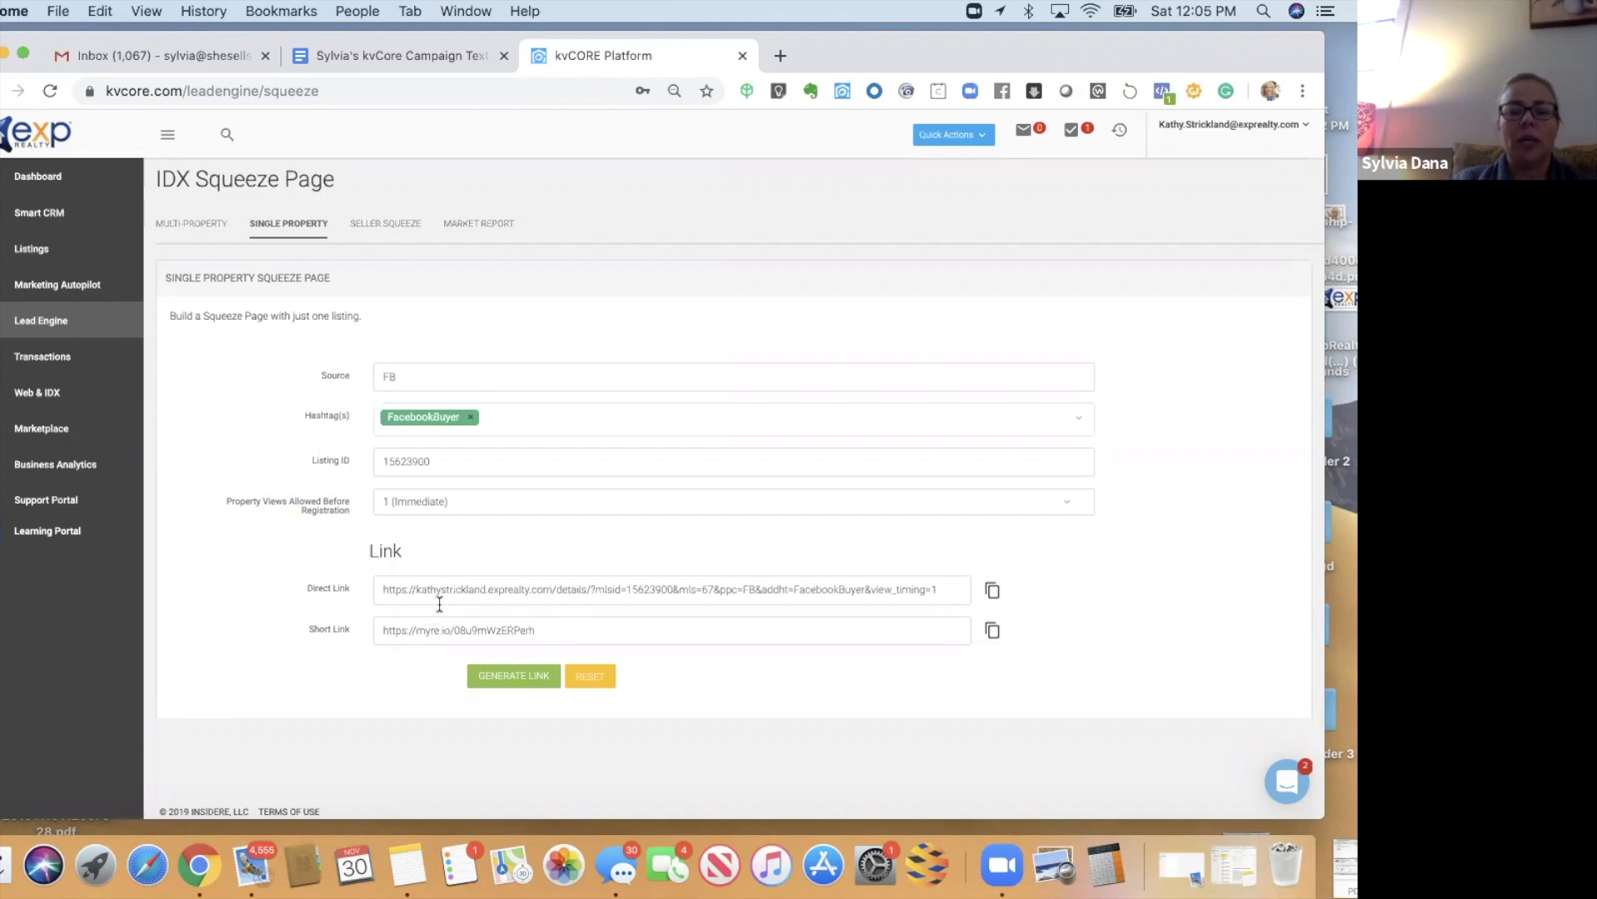
# - Inspect the direct link, then select the short link myre.io/08u9mWzERPerh for copying
pyautogui.moveTo(411, 591); pyautogui.dragTo(561, 589)
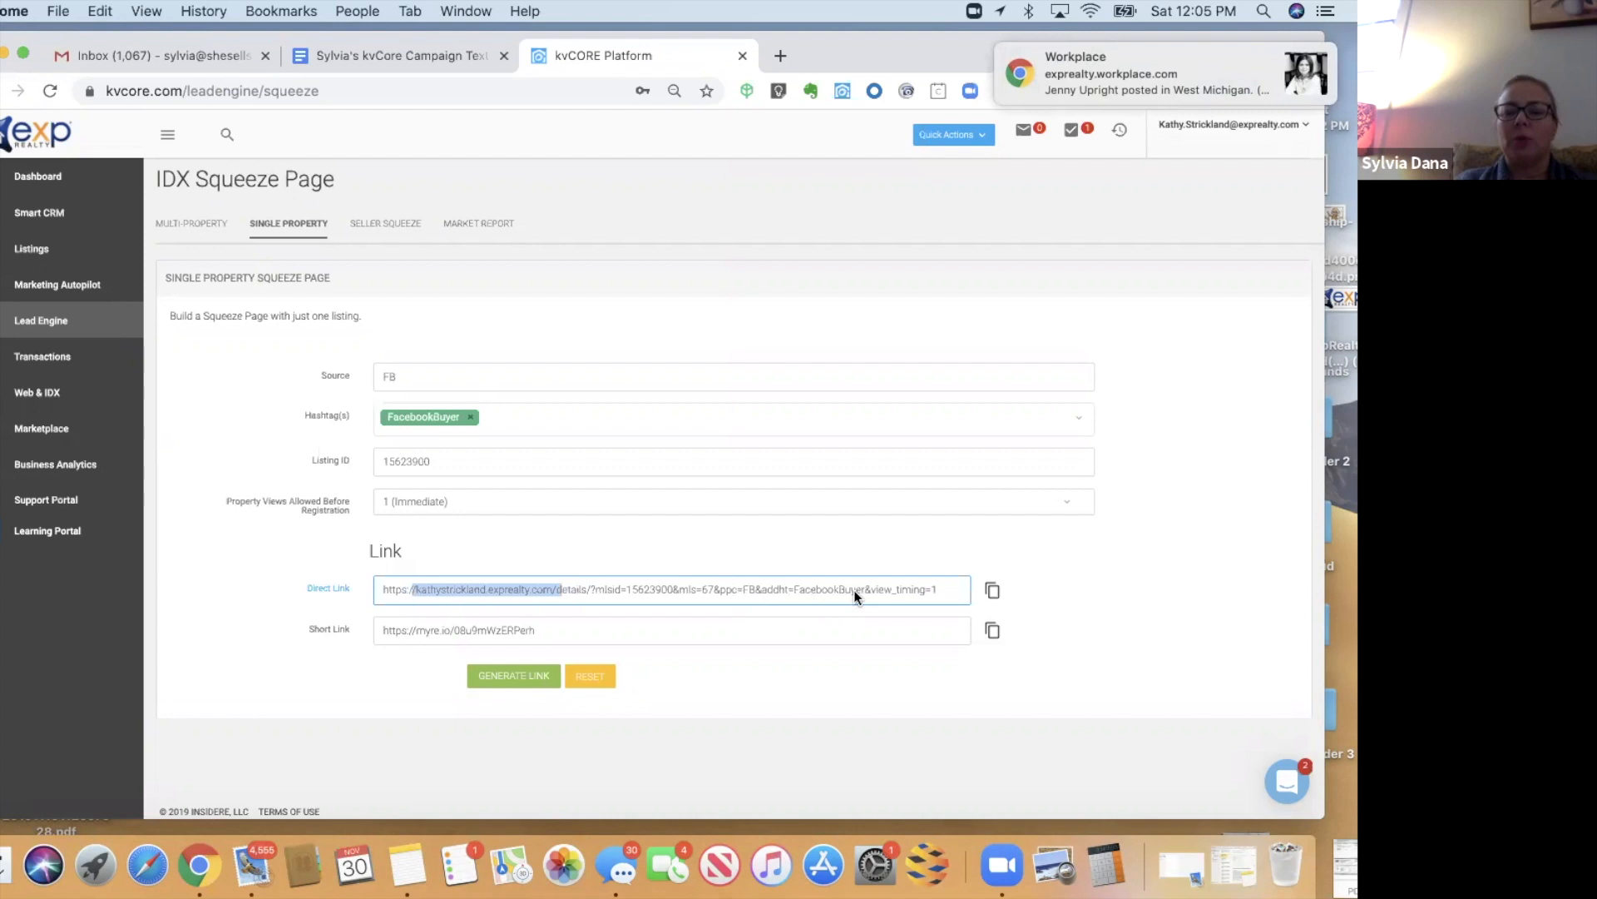
pyautogui.click(821, 594)
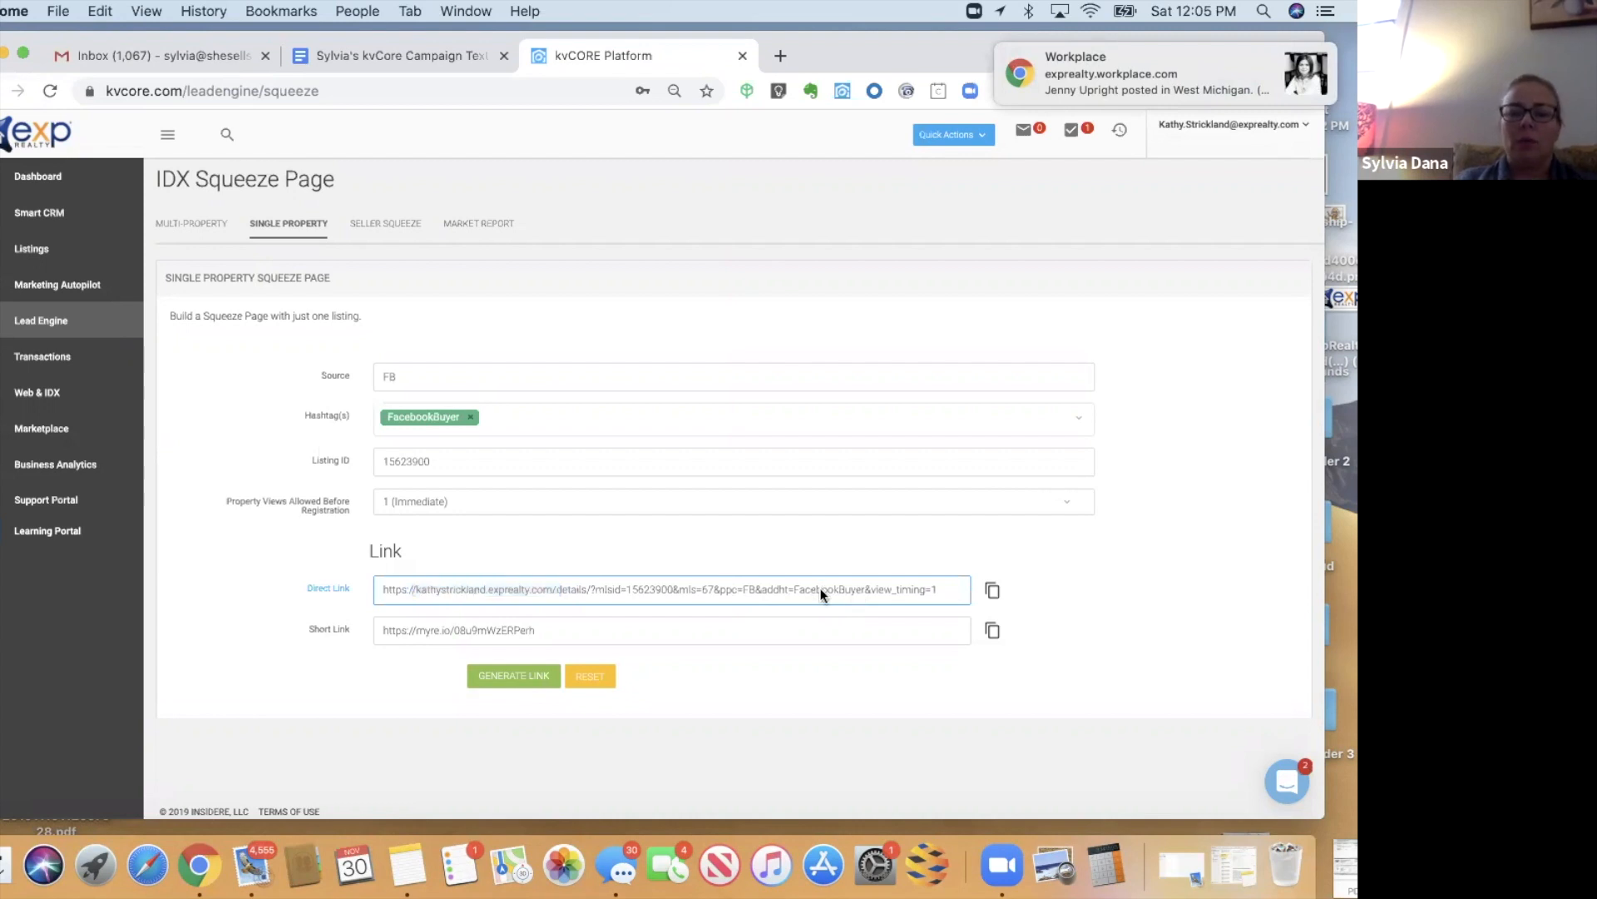
pyautogui.moveTo(821, 593); pyautogui.dragTo(937, 592)
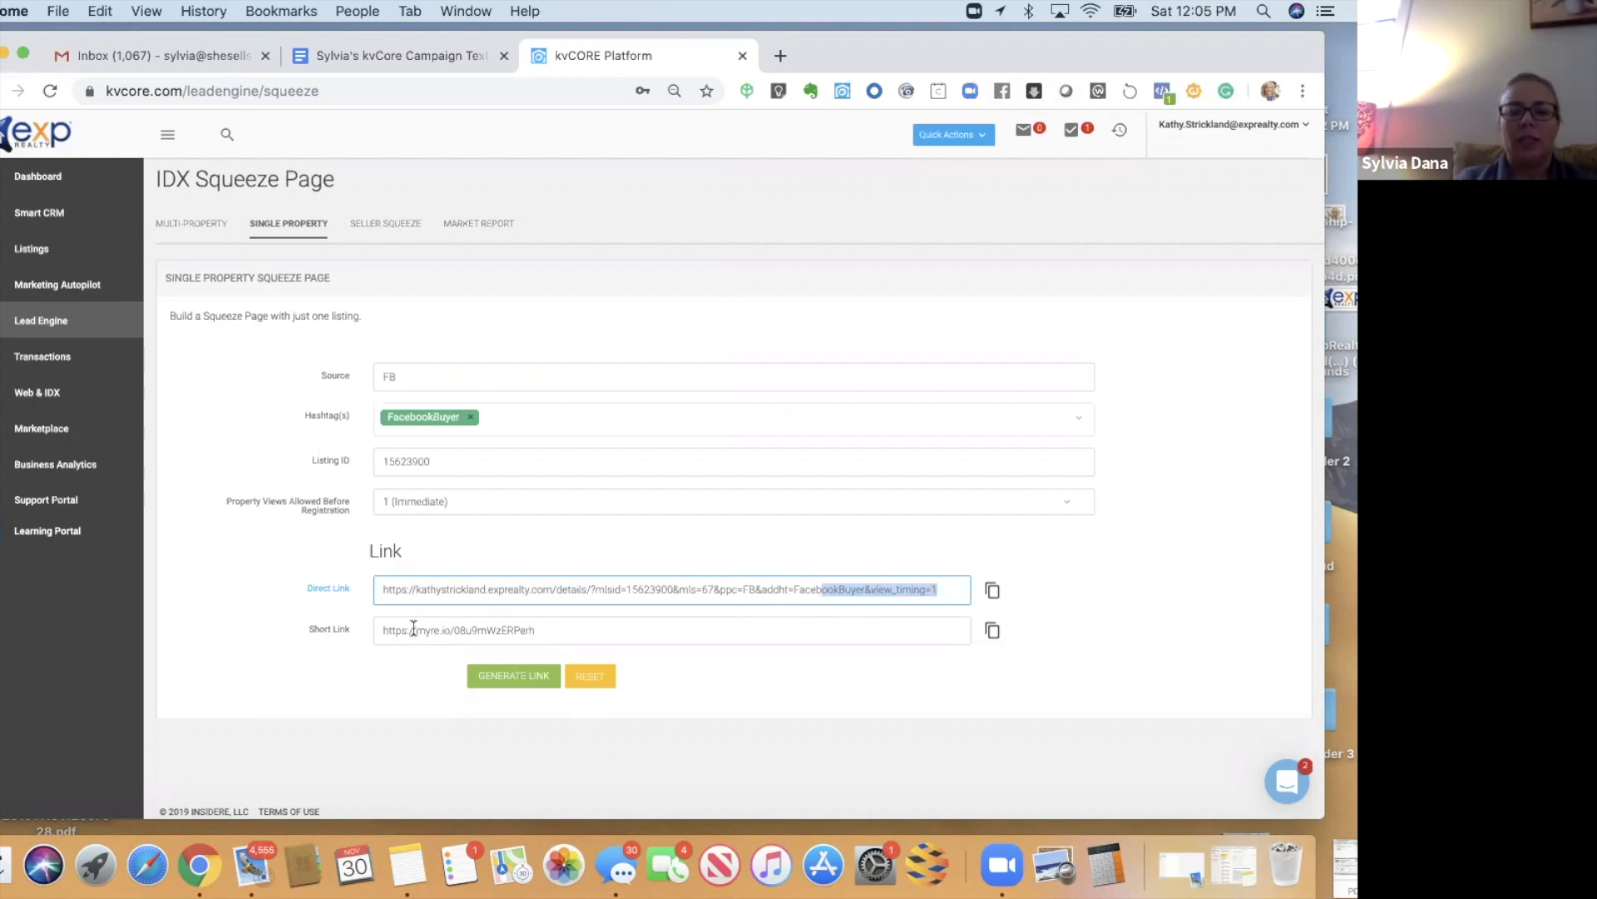
pyautogui.click(376, 632)
pyautogui.press('super+c')
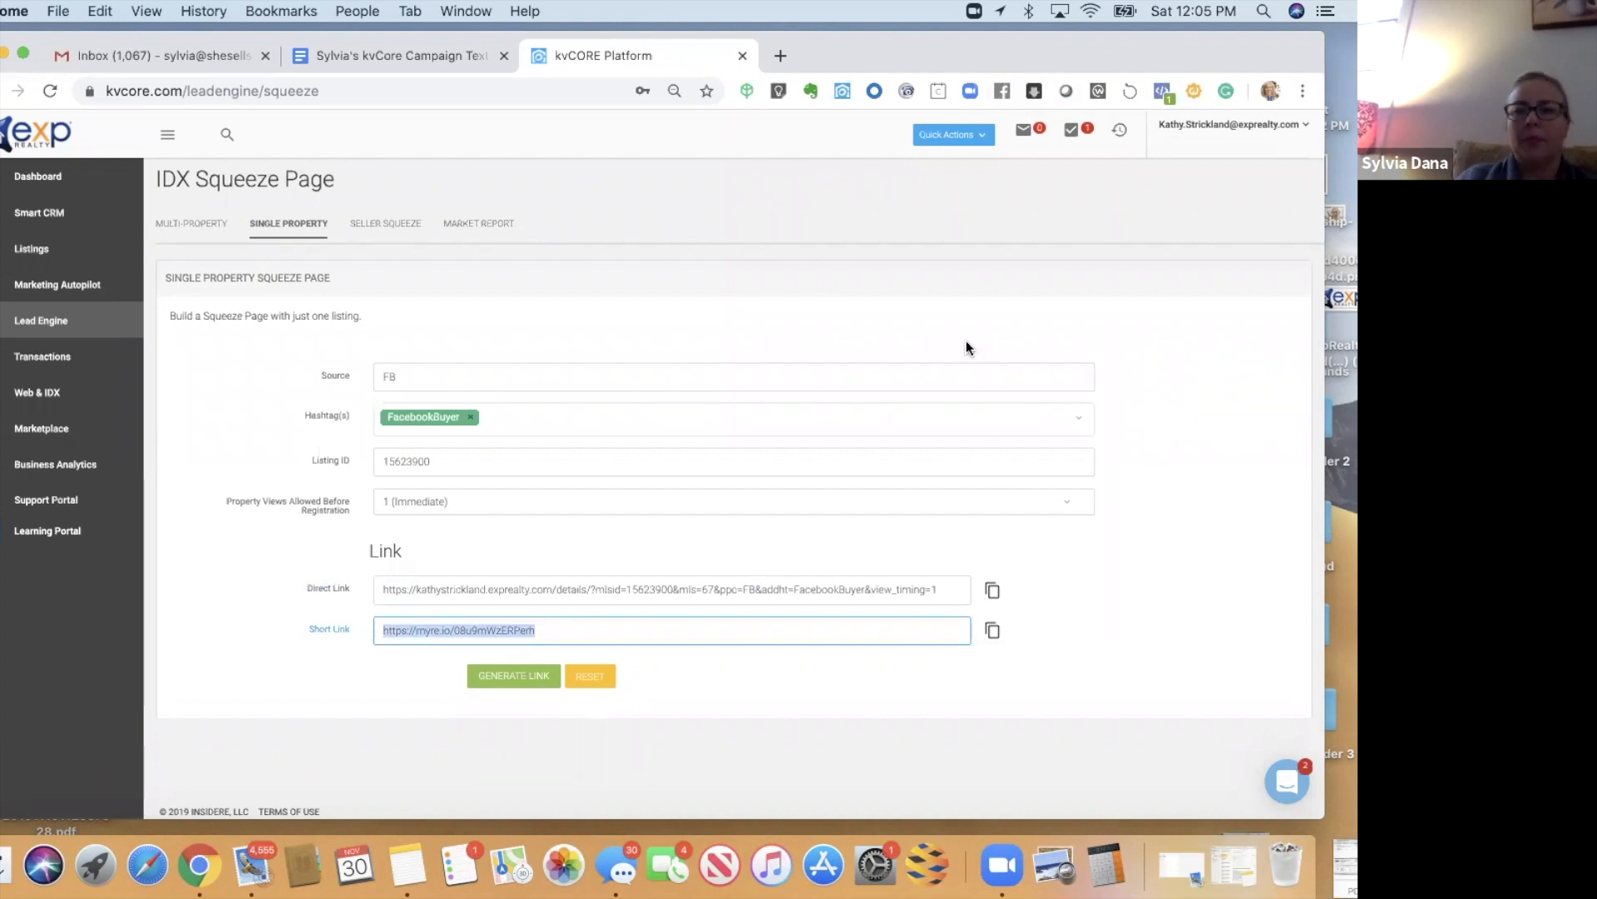
pyautogui.moveTo(776, 62); pyautogui.dragTo(776, 142)
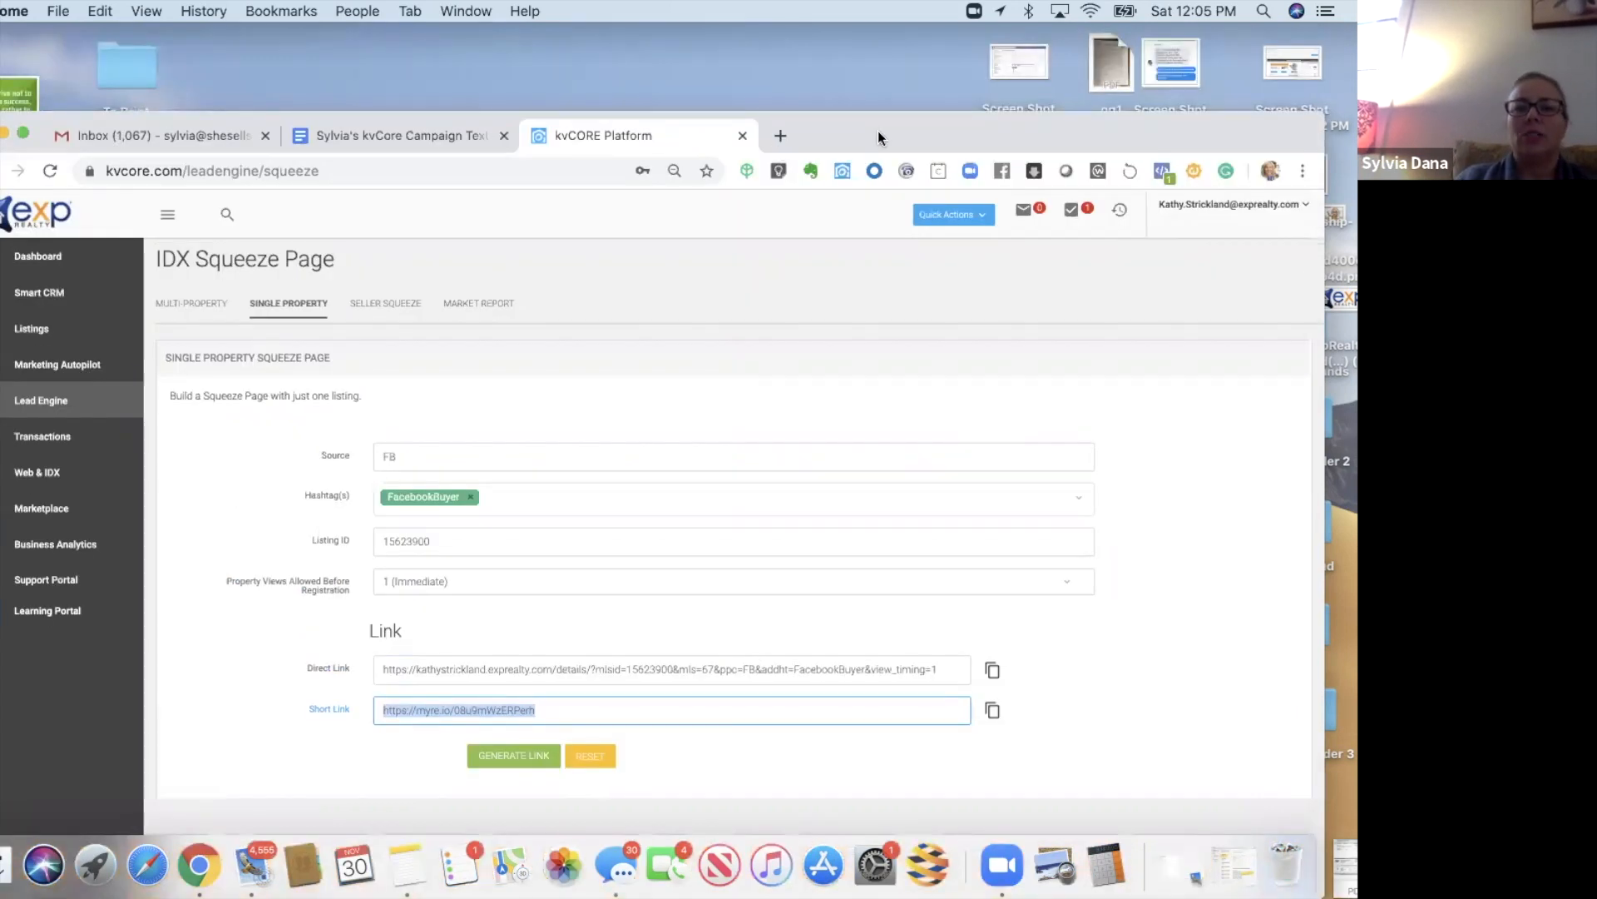
# - Load the pasted squeeze short link in a new browser tab
pyautogui.click(779, 136)
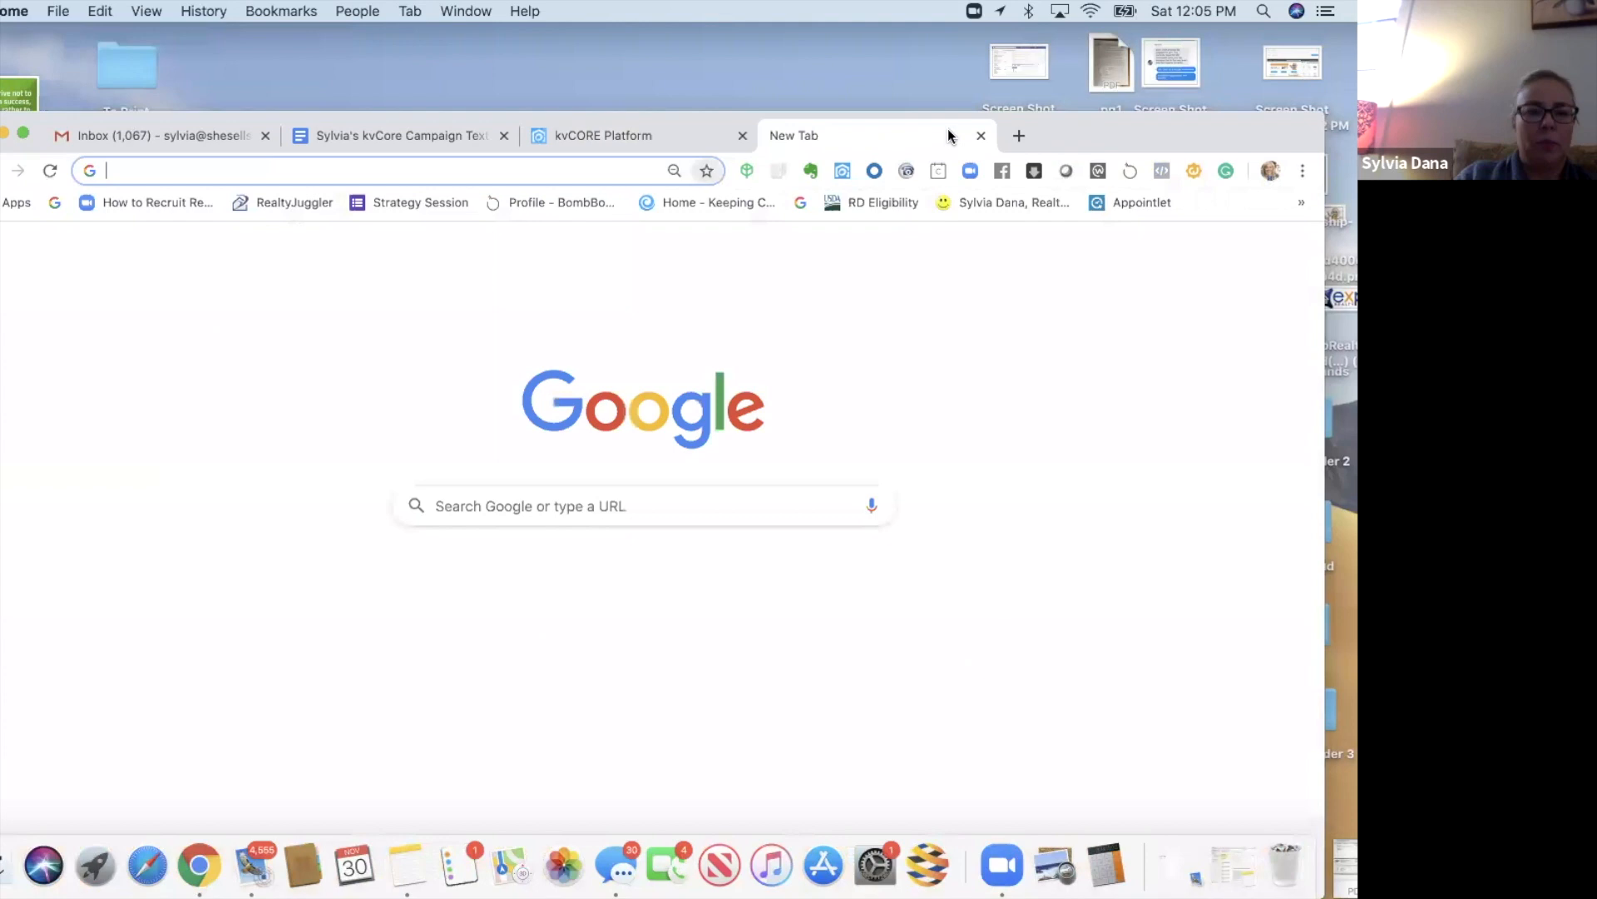
pyautogui.press('super+v')
pyautogui.press('Return')
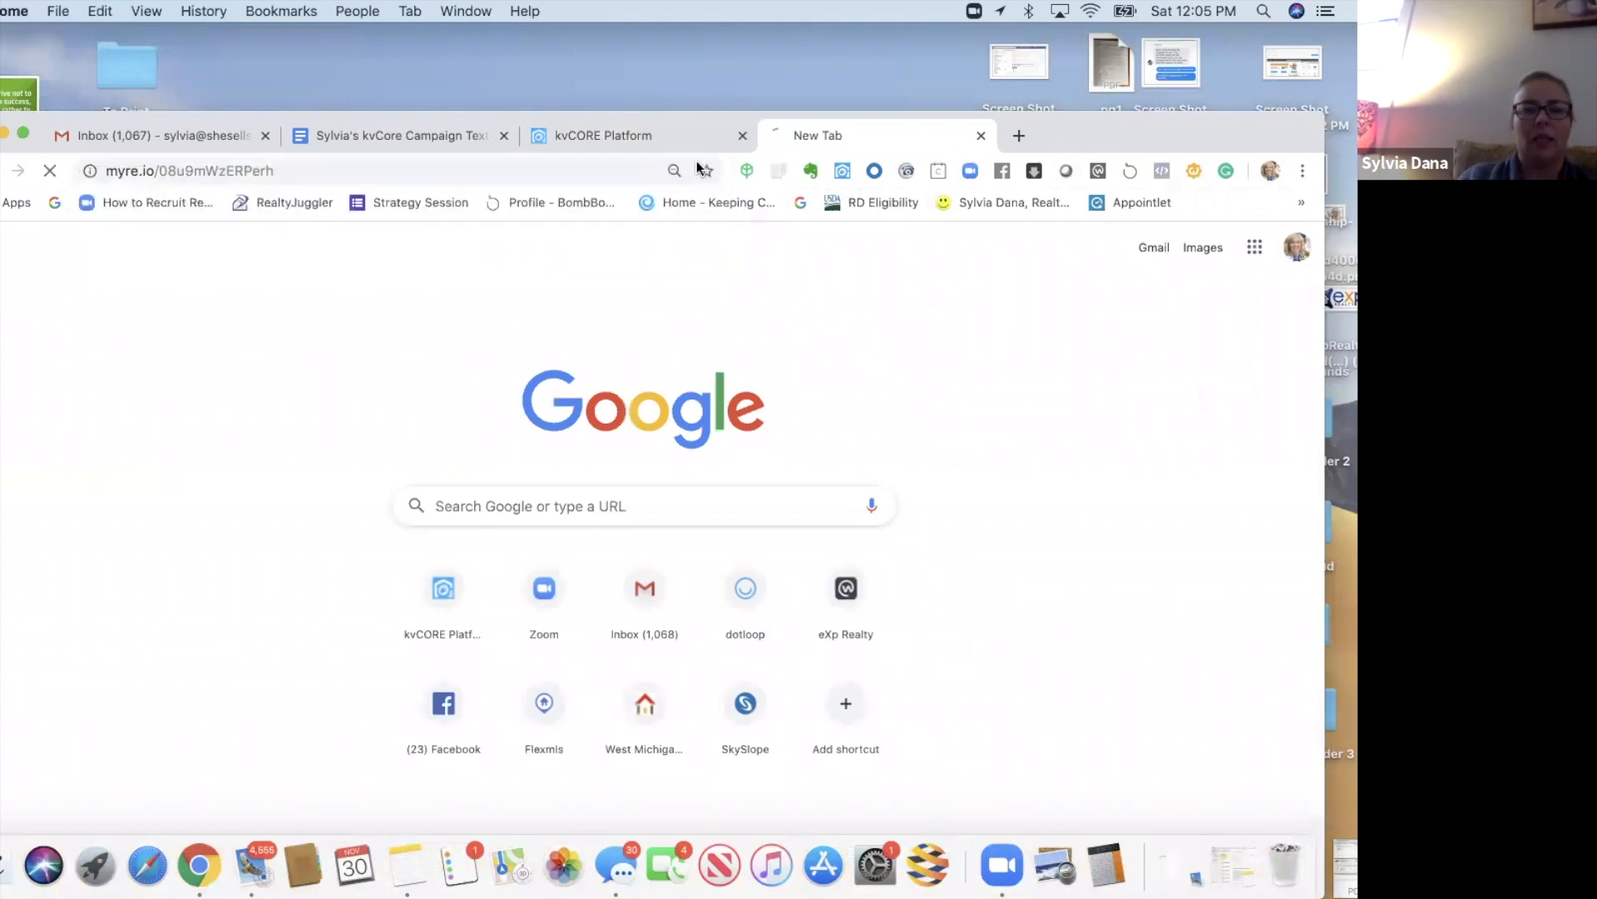
pyautogui.moveTo(1103, 103); pyautogui.dragTo(1103, 128)
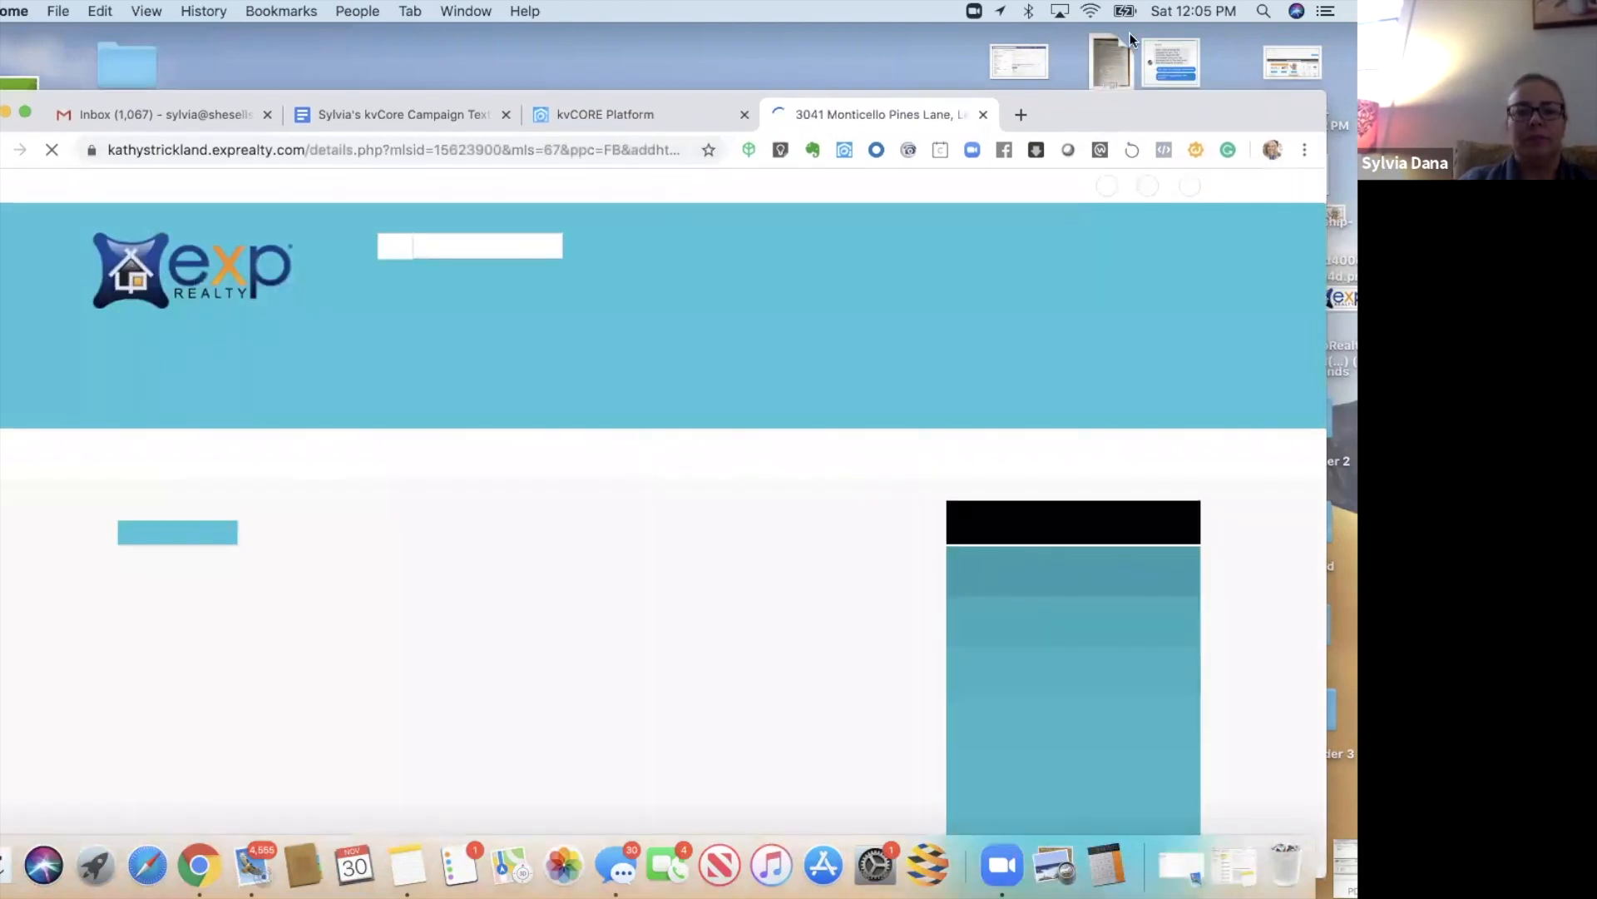
pyautogui.moveTo(1120, 101); pyautogui.dragTo(1130, 33)
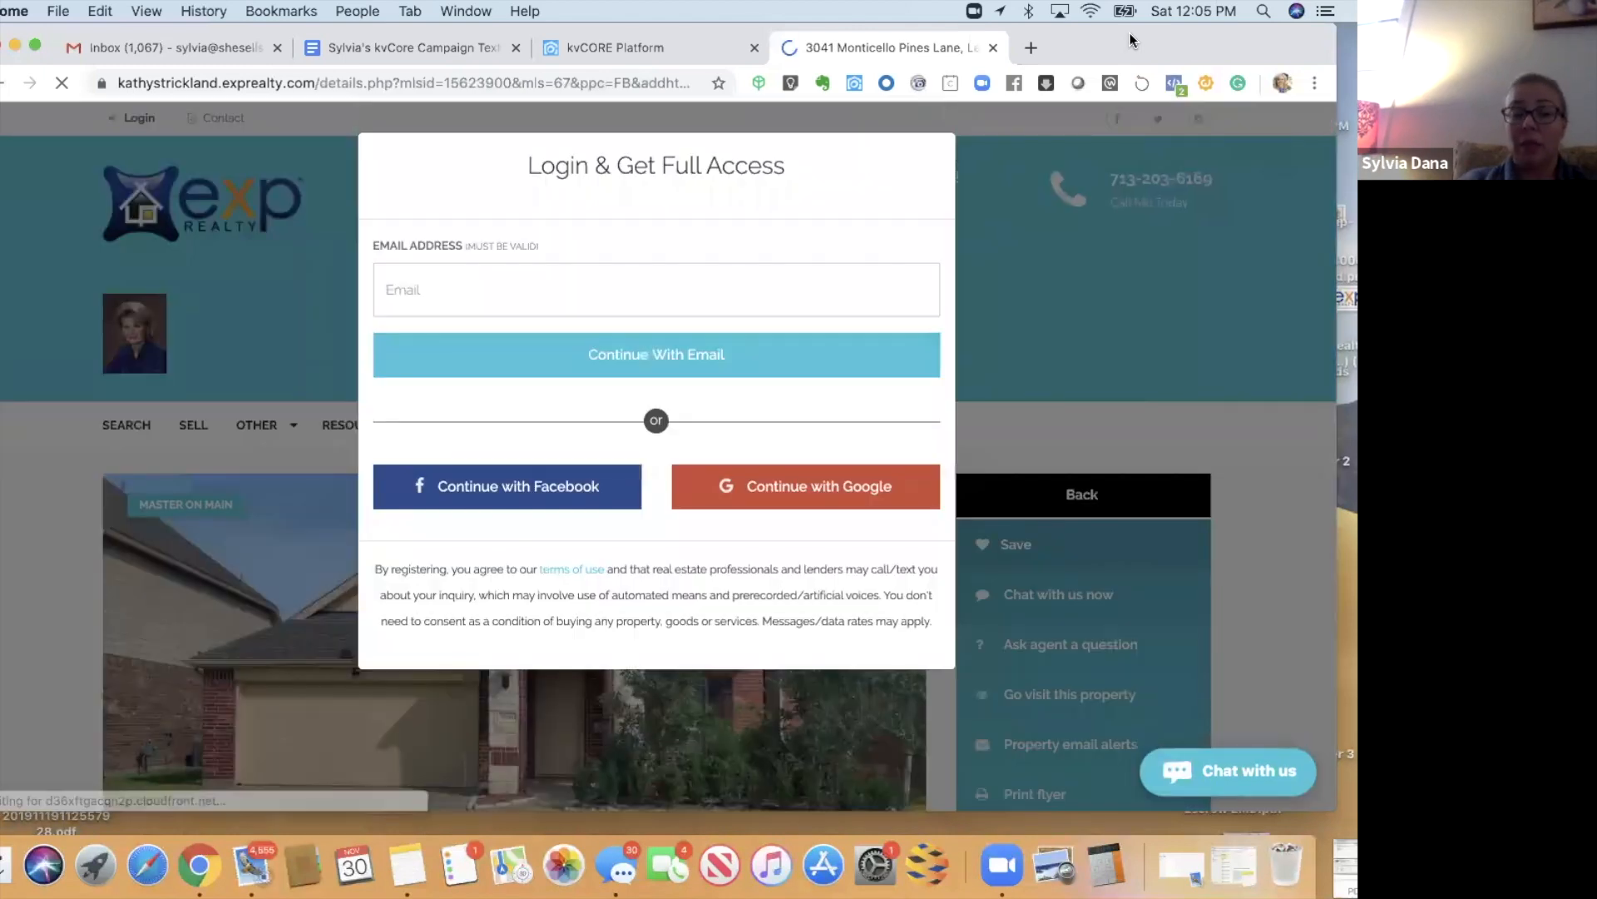
pyautogui.click(492, 489)
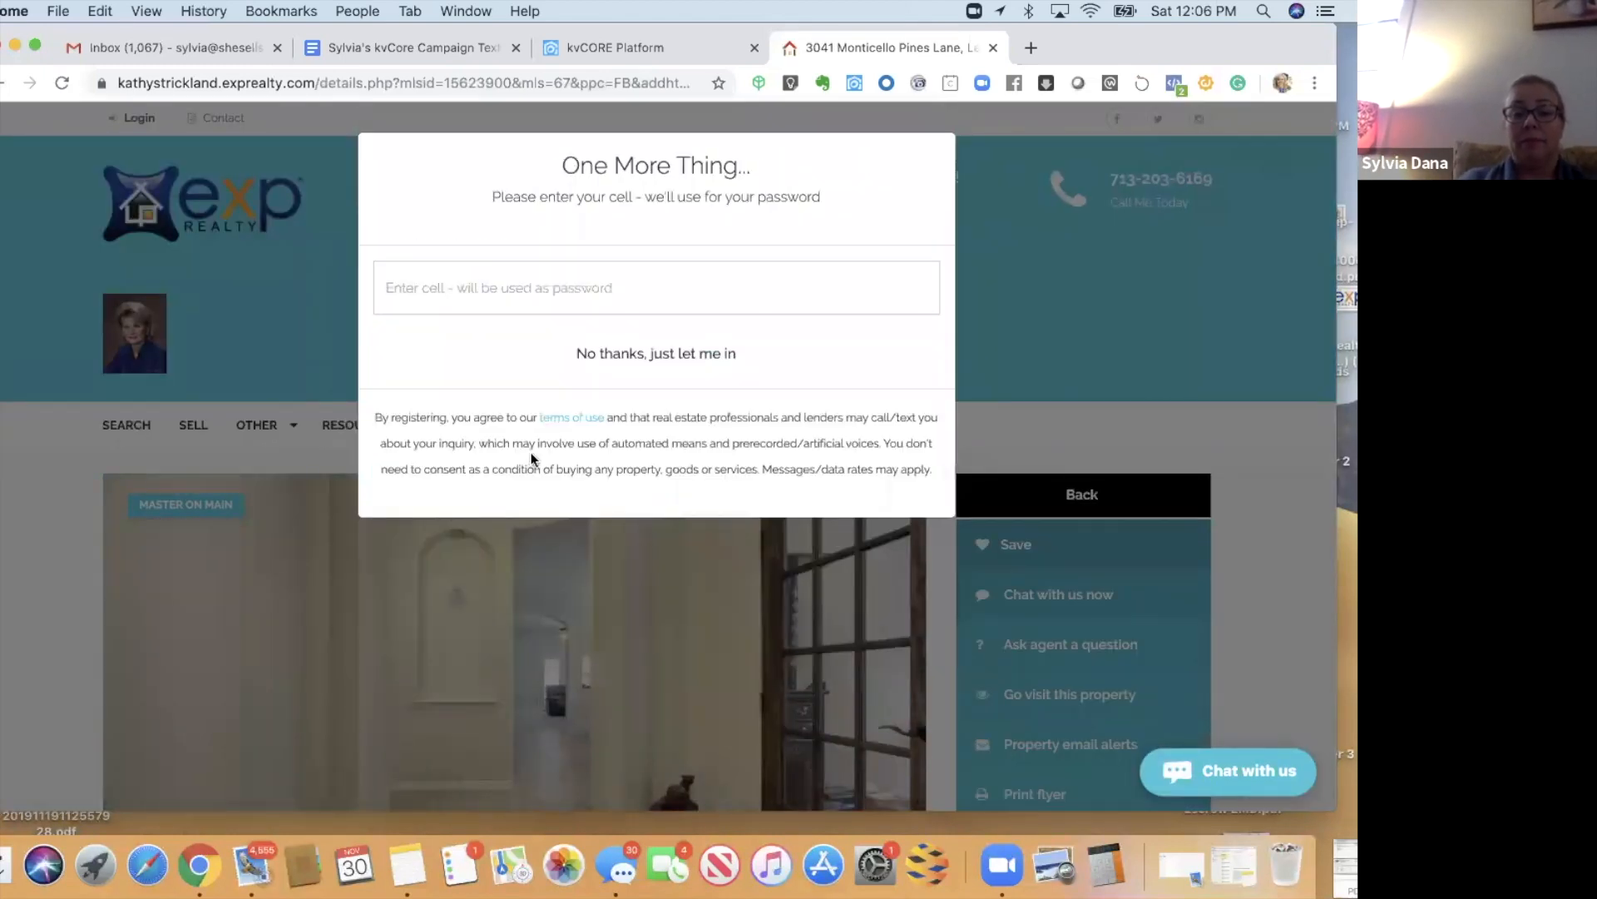
pyautogui.click(625, 365)
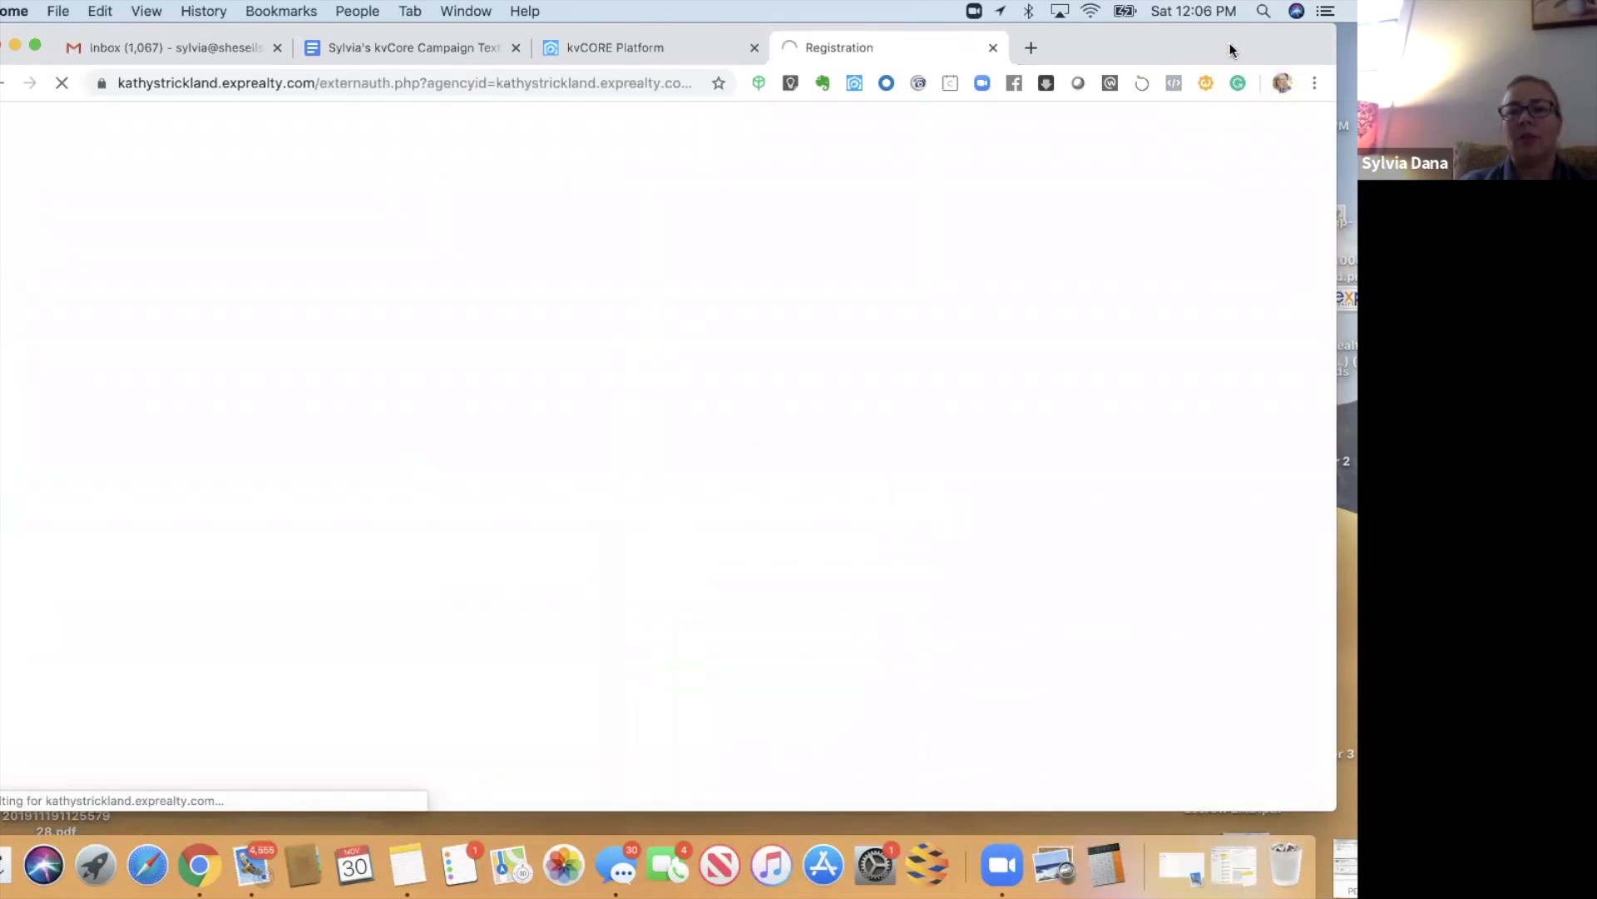
pyautogui.moveTo(1230, 47); pyautogui.dragTo(1230, 70)
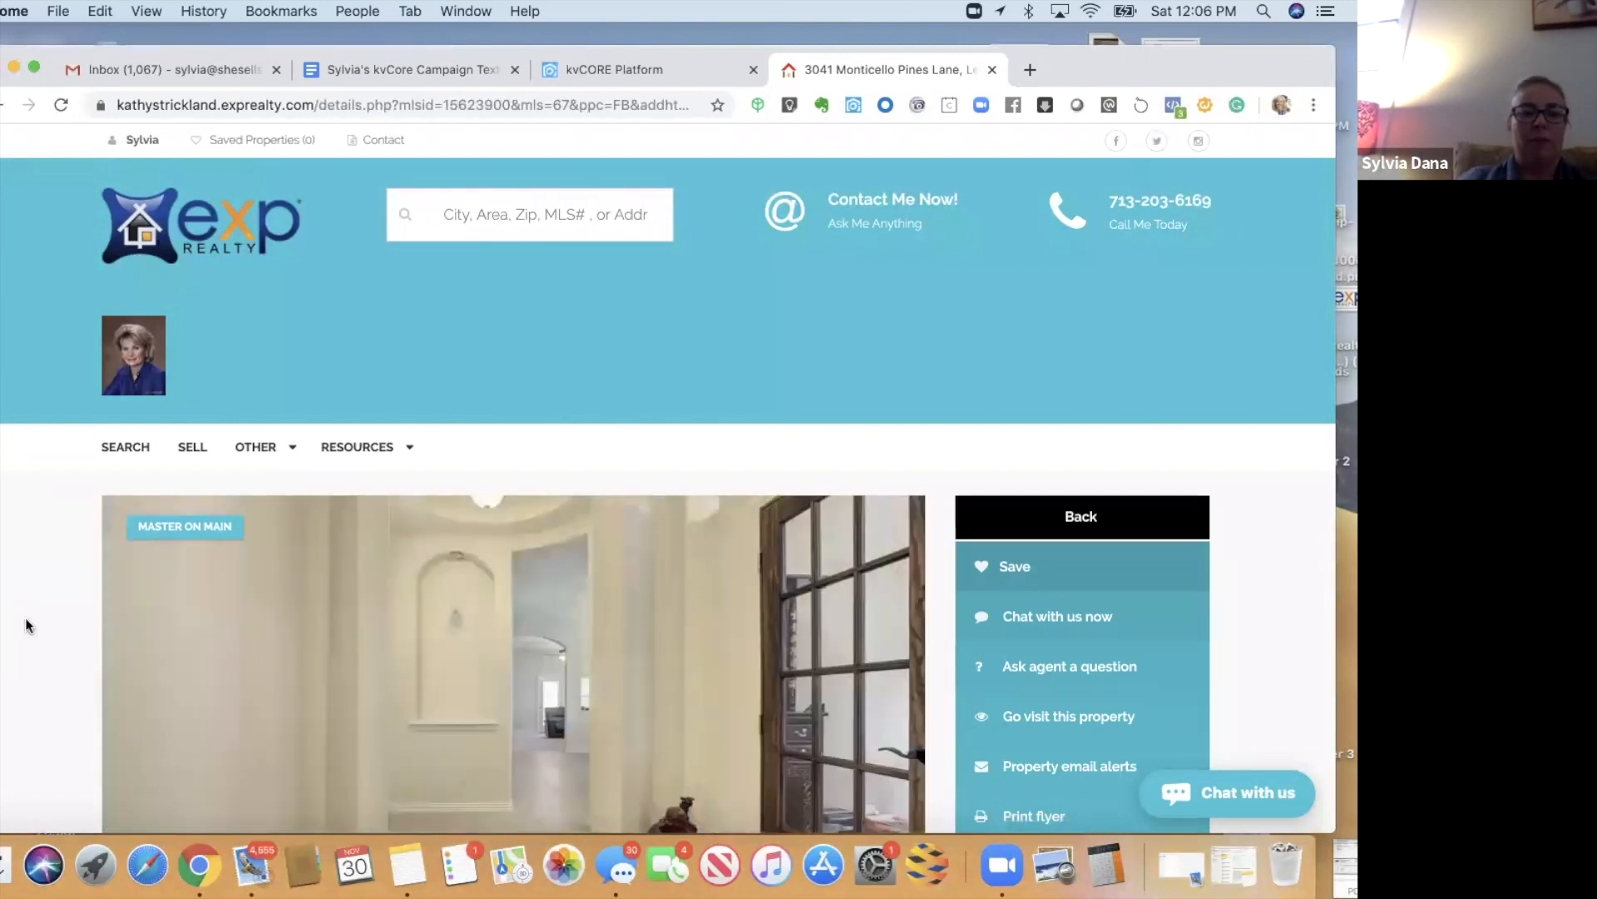
pyautogui.scroll(-9, 43, 618)
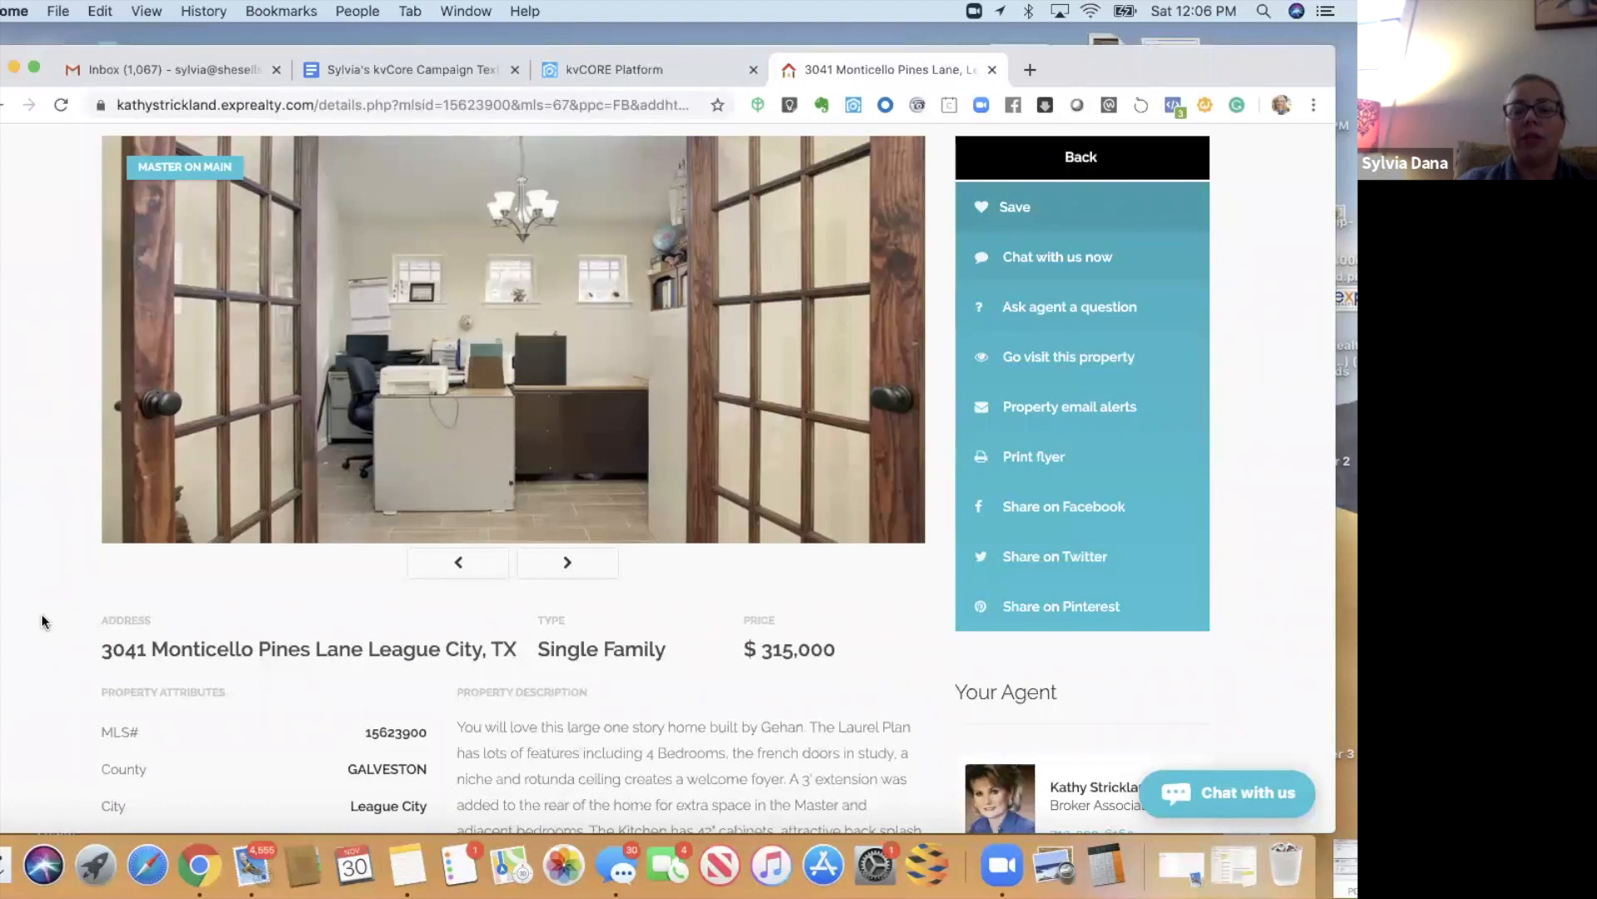
pyautogui.scroll(-5, 42, 620)
pyautogui.scroll(5, 41, 620)
pyautogui.scroll(5, 41, 619)
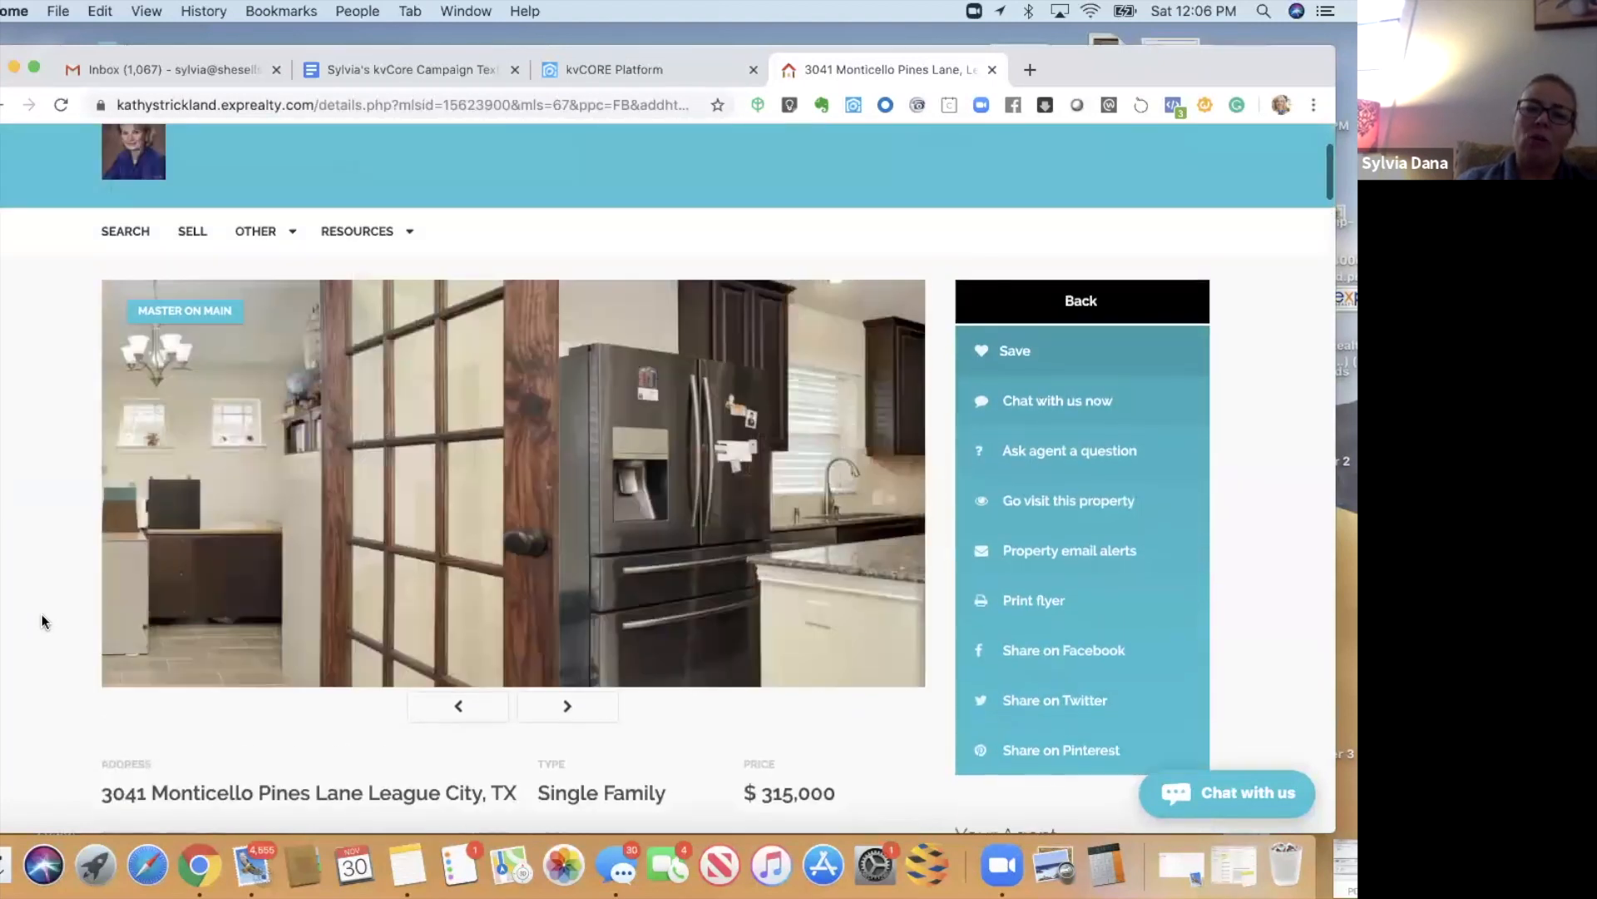
pyautogui.scroll(-10, 42, 620)
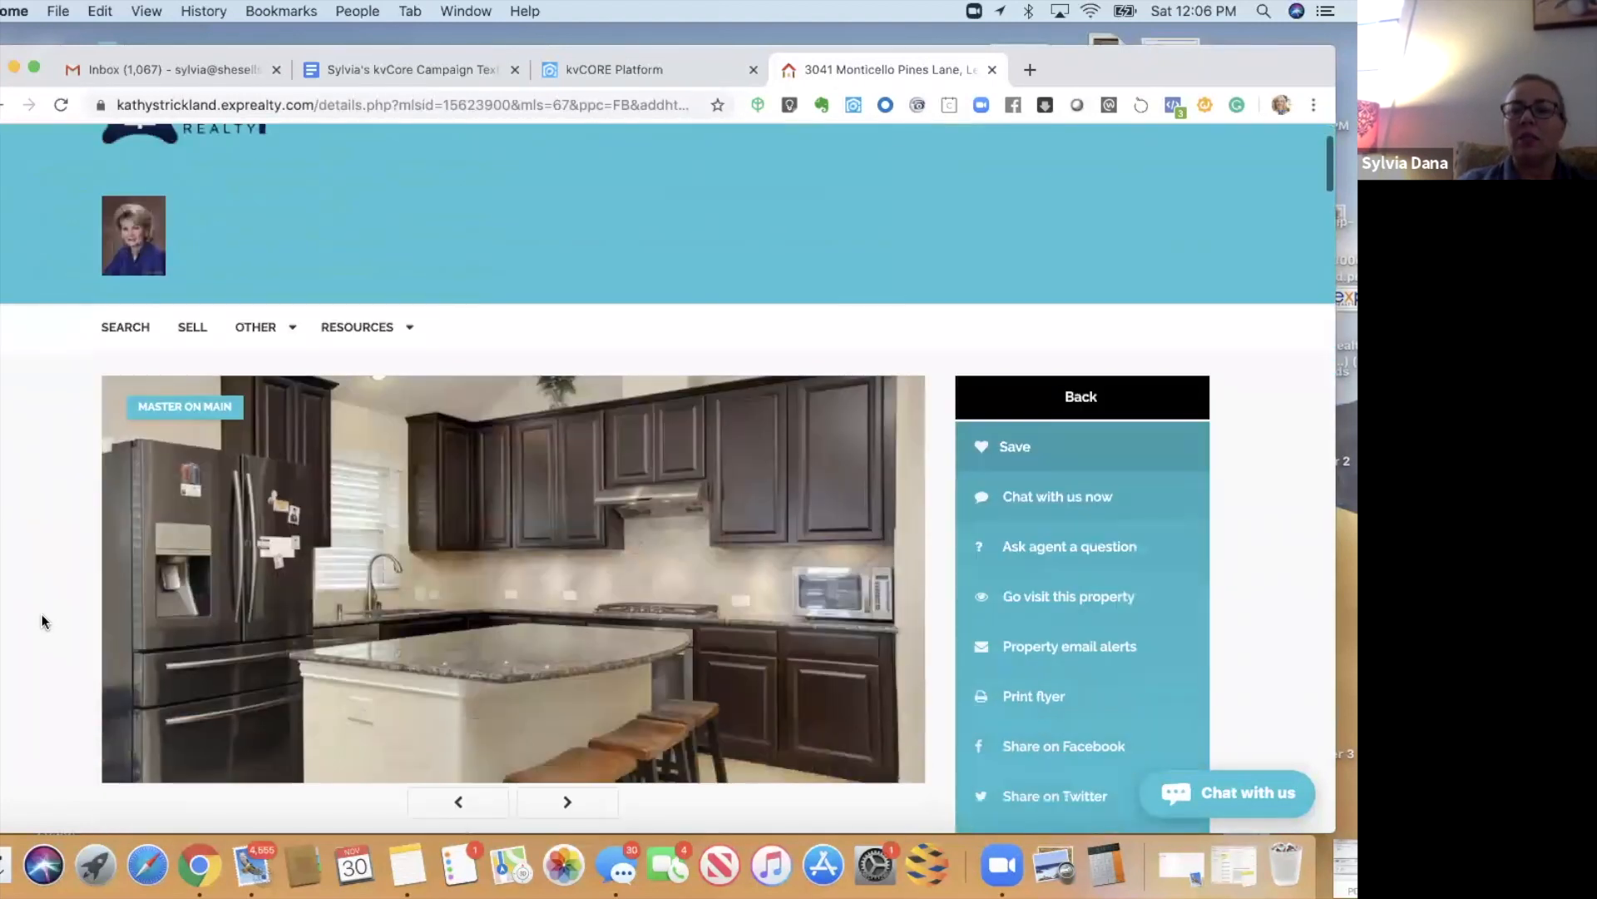
pyautogui.scroll(-11, 41, 620)
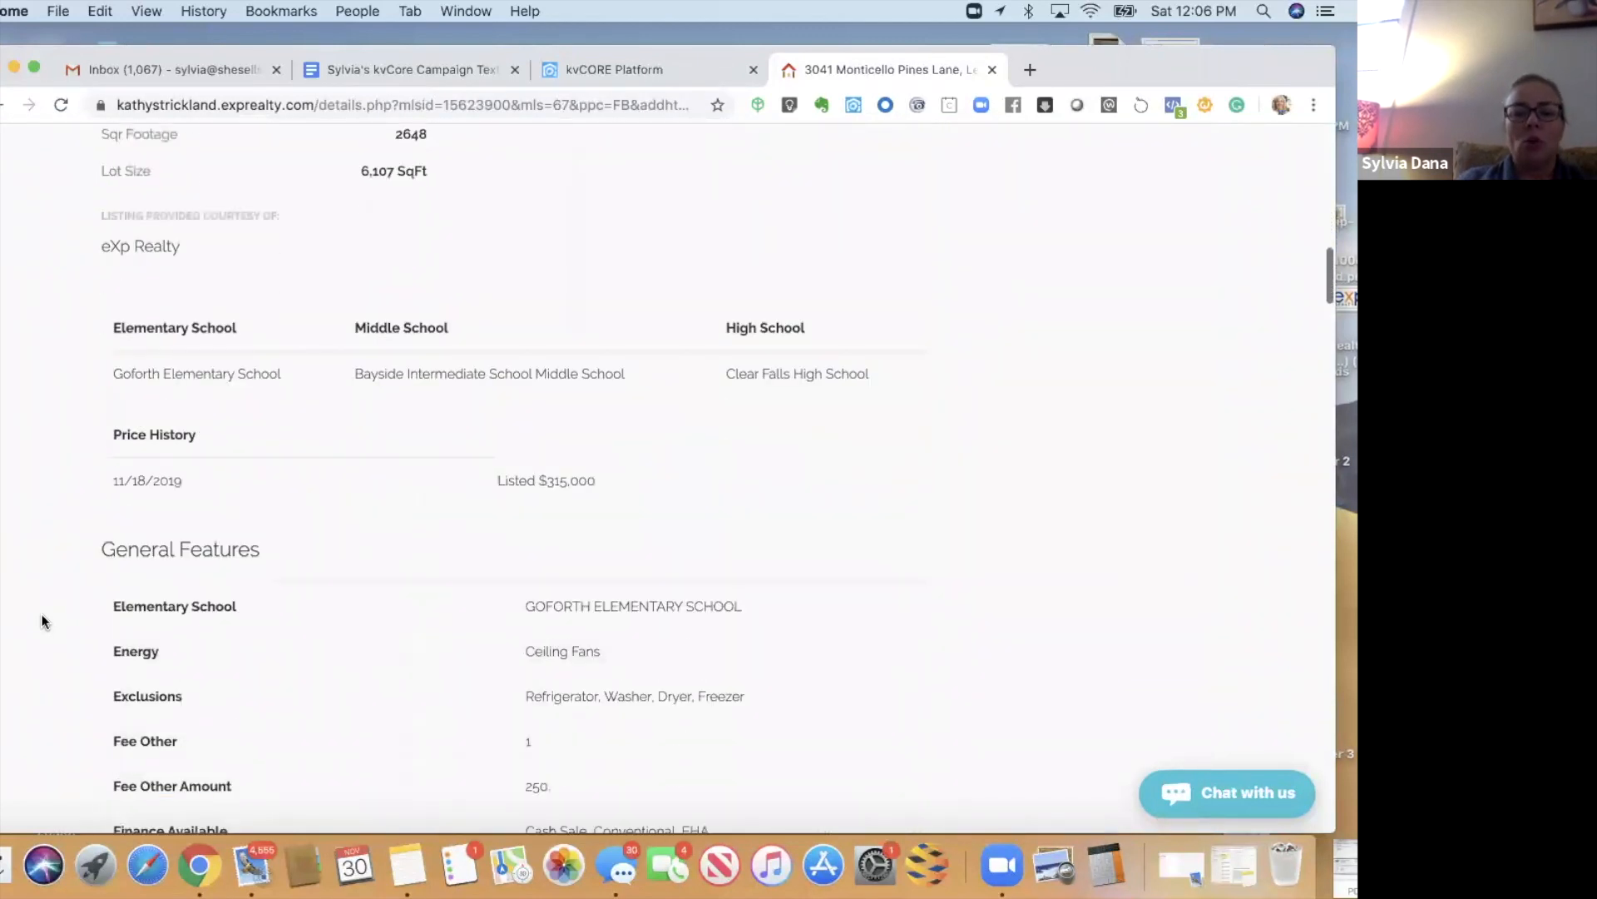
pyautogui.scroll(-11, 42, 620)
pyautogui.scroll(-6, 41, 620)
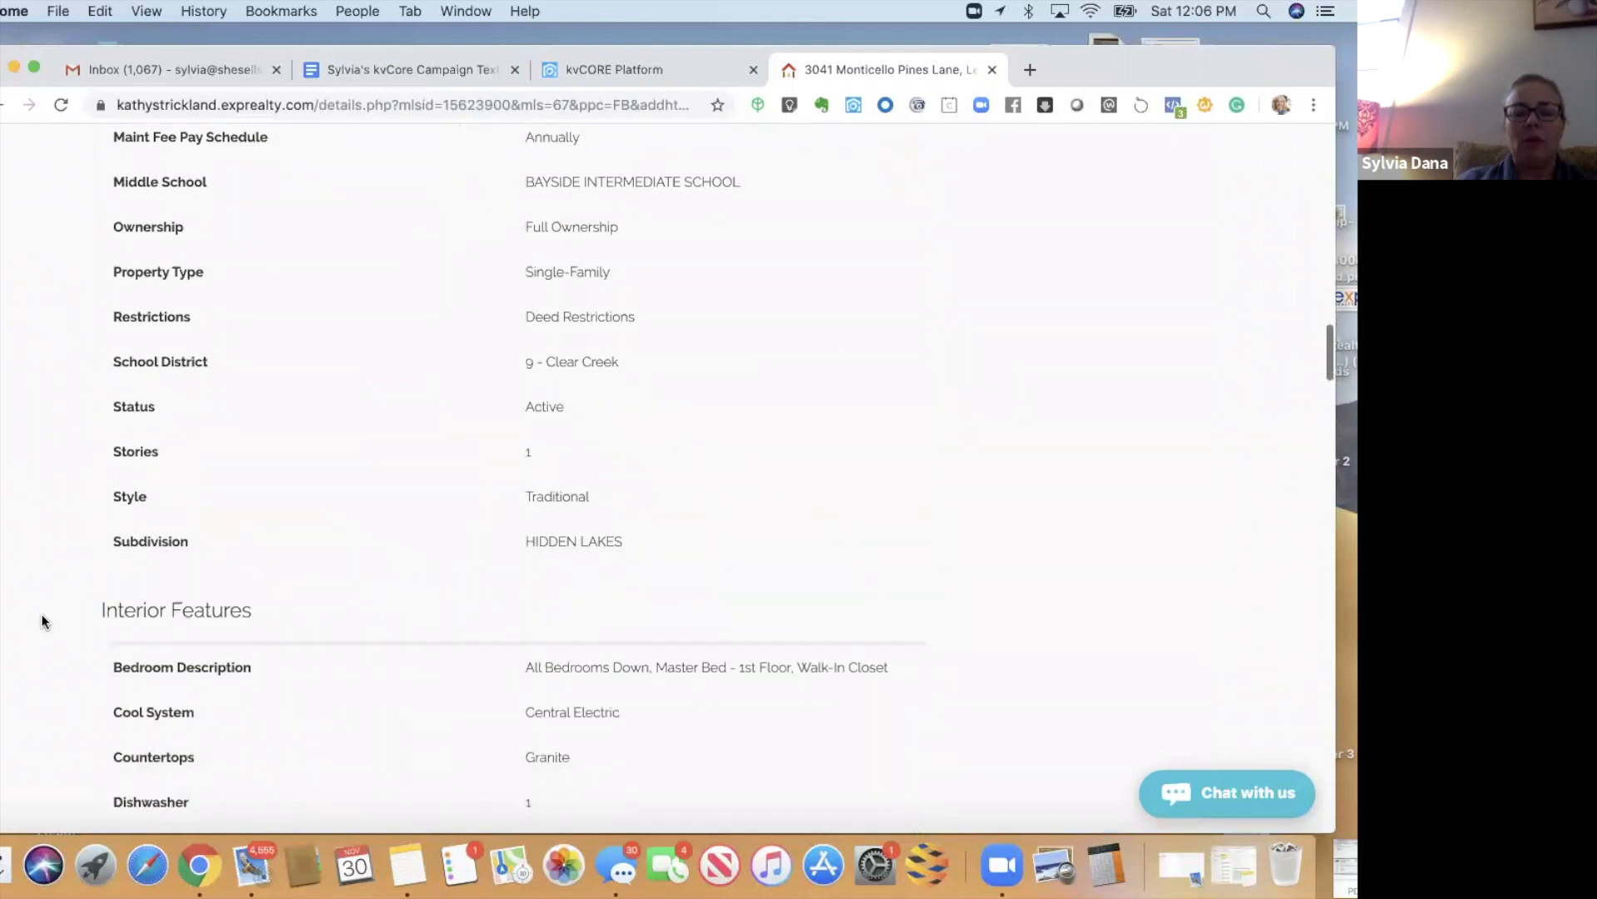
pyautogui.scroll(-14, 42, 620)
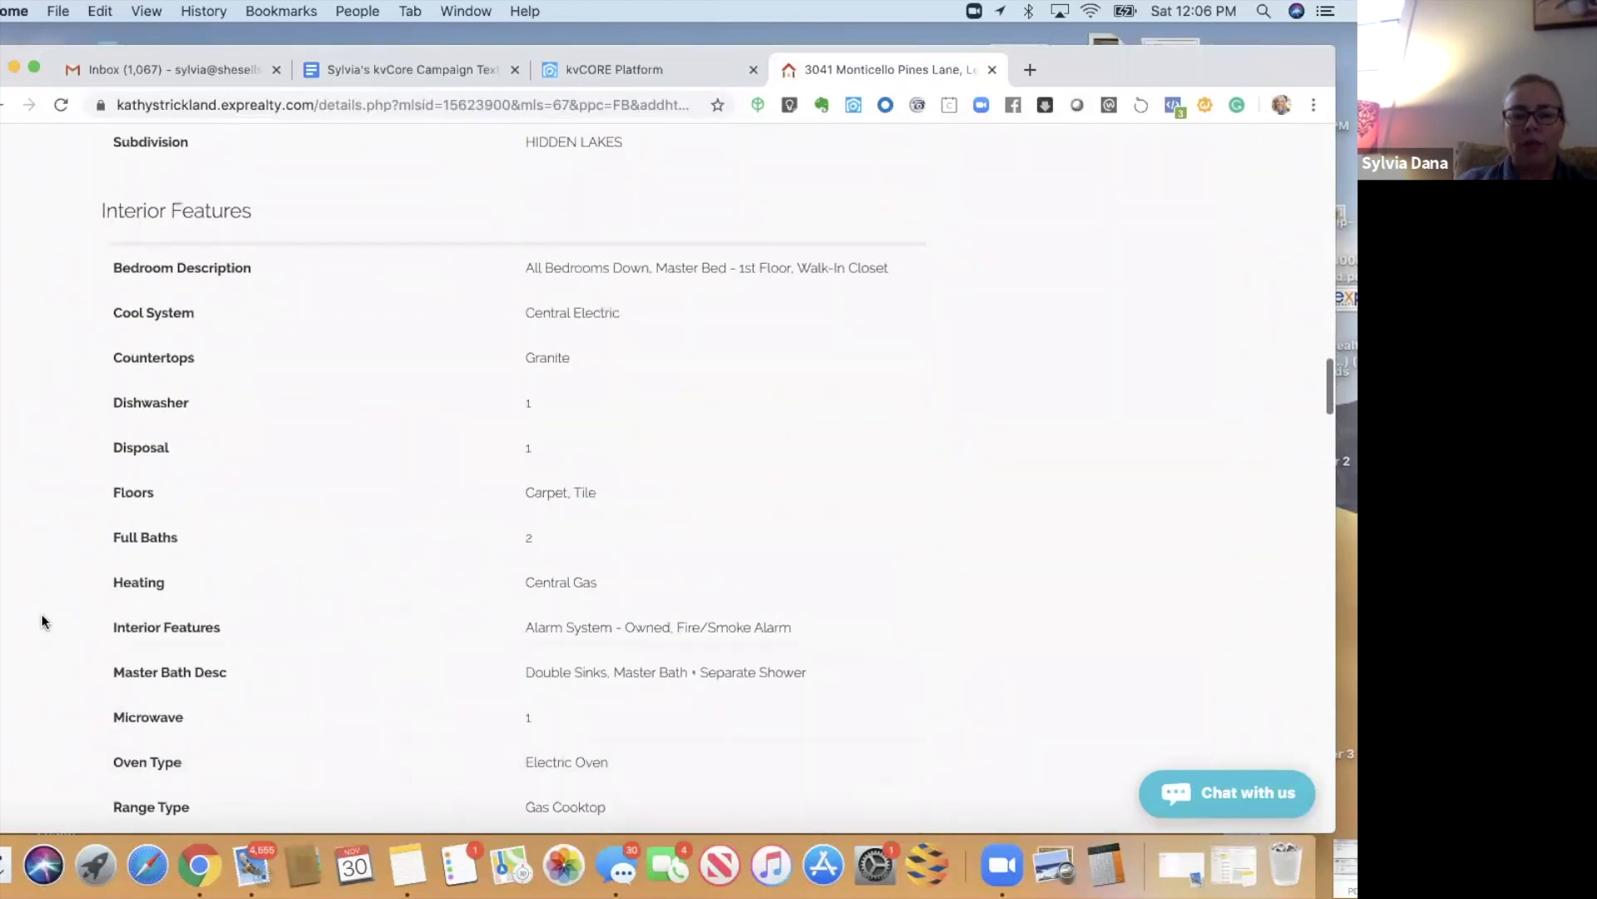
pyautogui.scroll(-14, 42, 619)
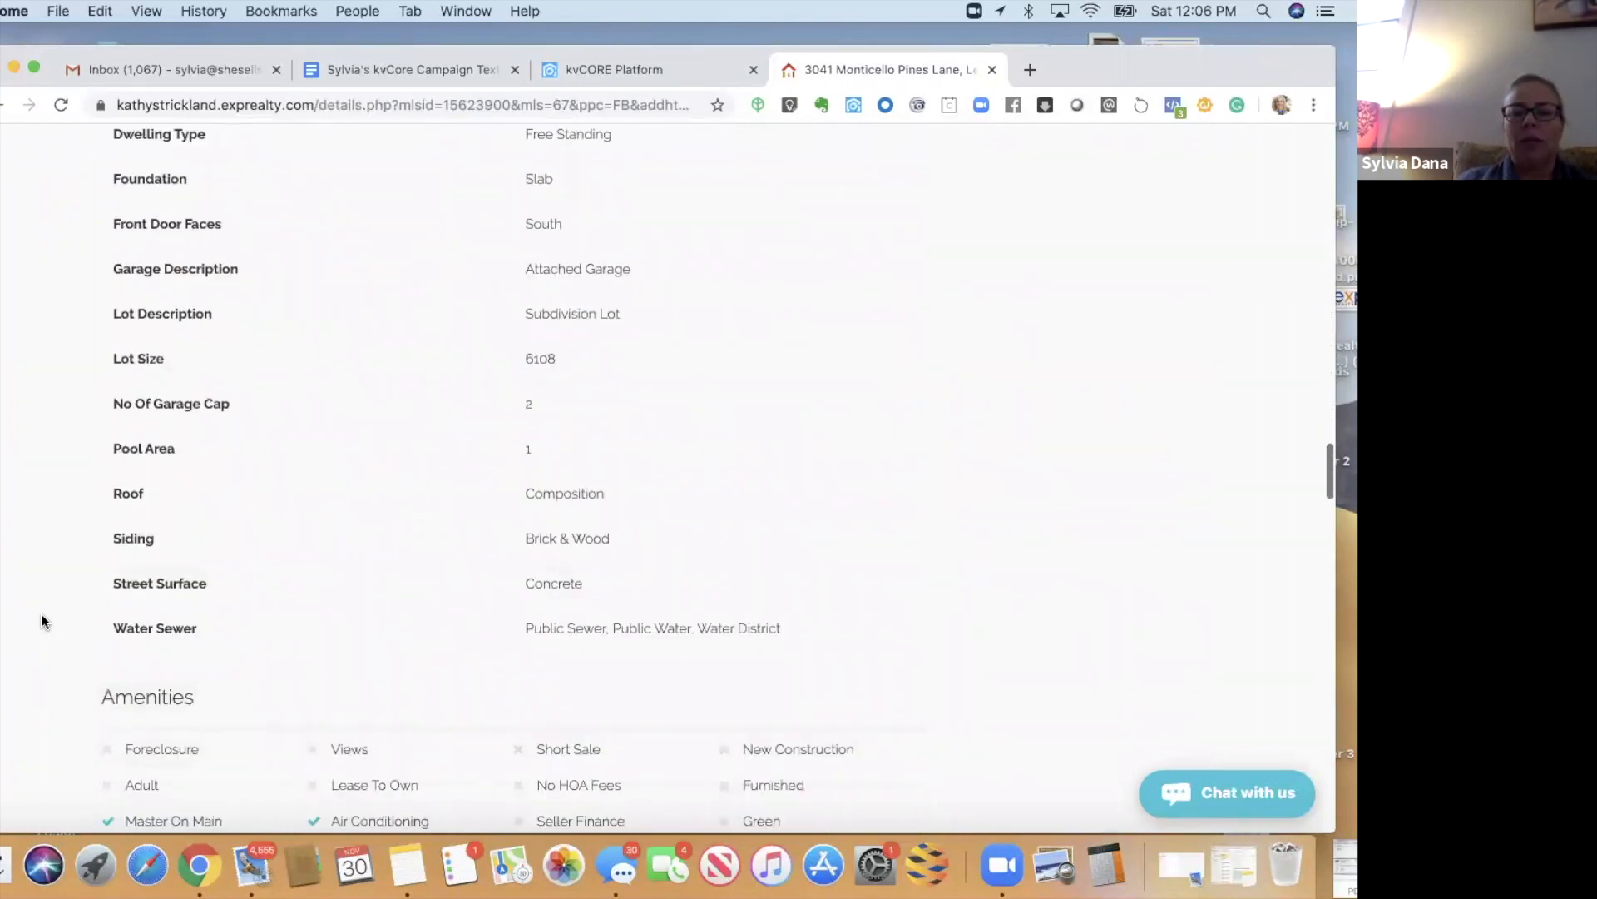
pyautogui.scroll(1, 43, 621)
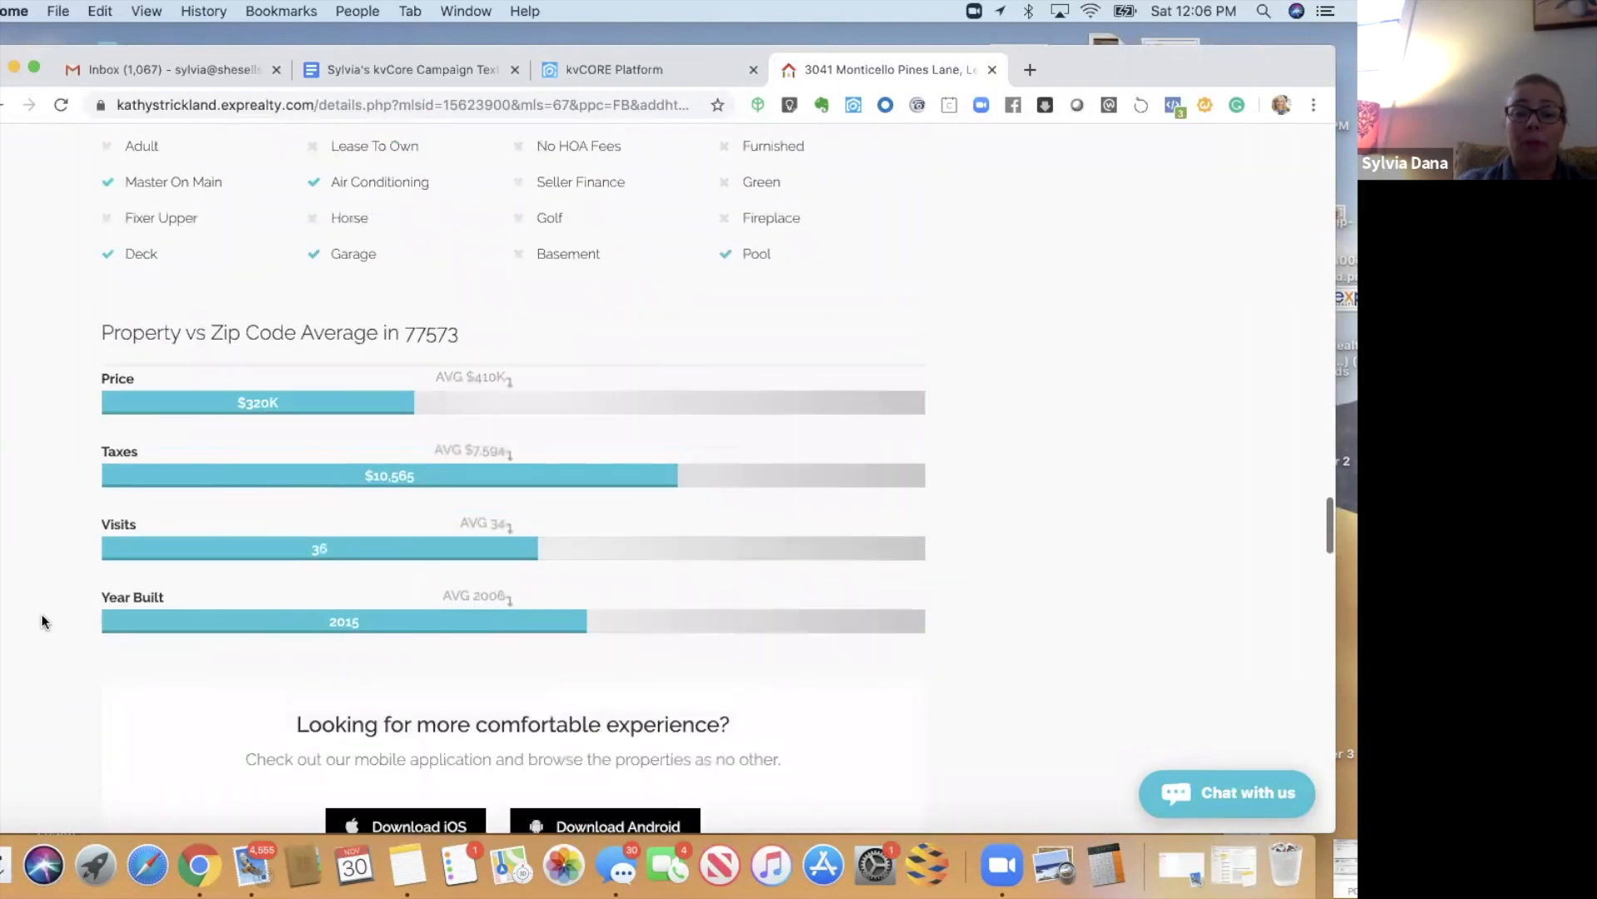
pyautogui.scroll(12, 42, 620)
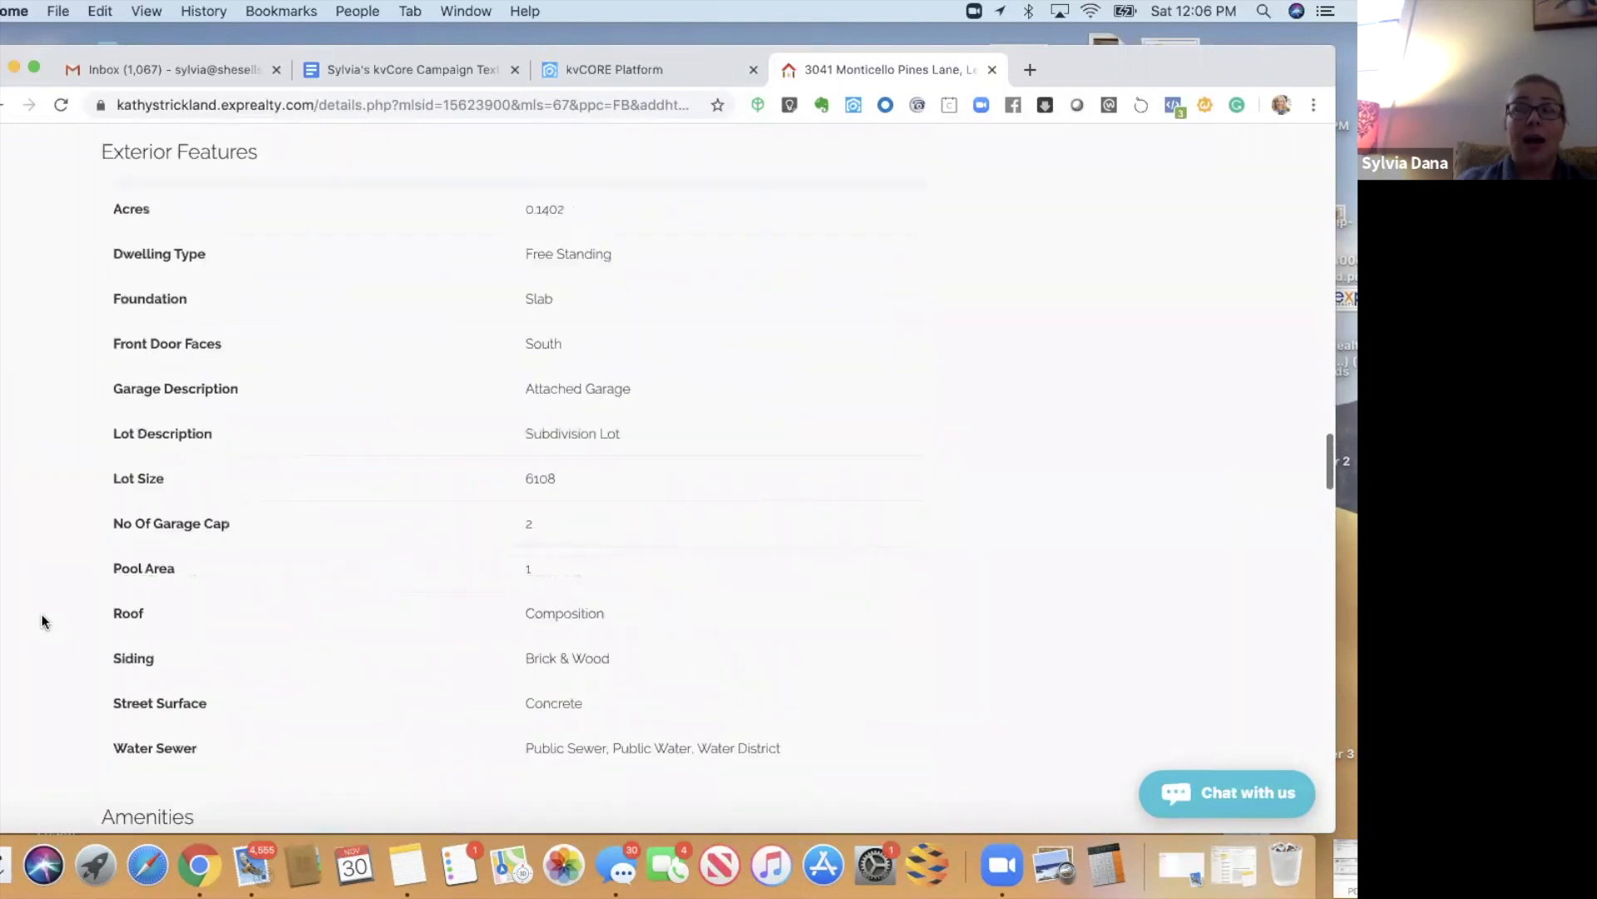
pyautogui.scroll(13, 41, 620)
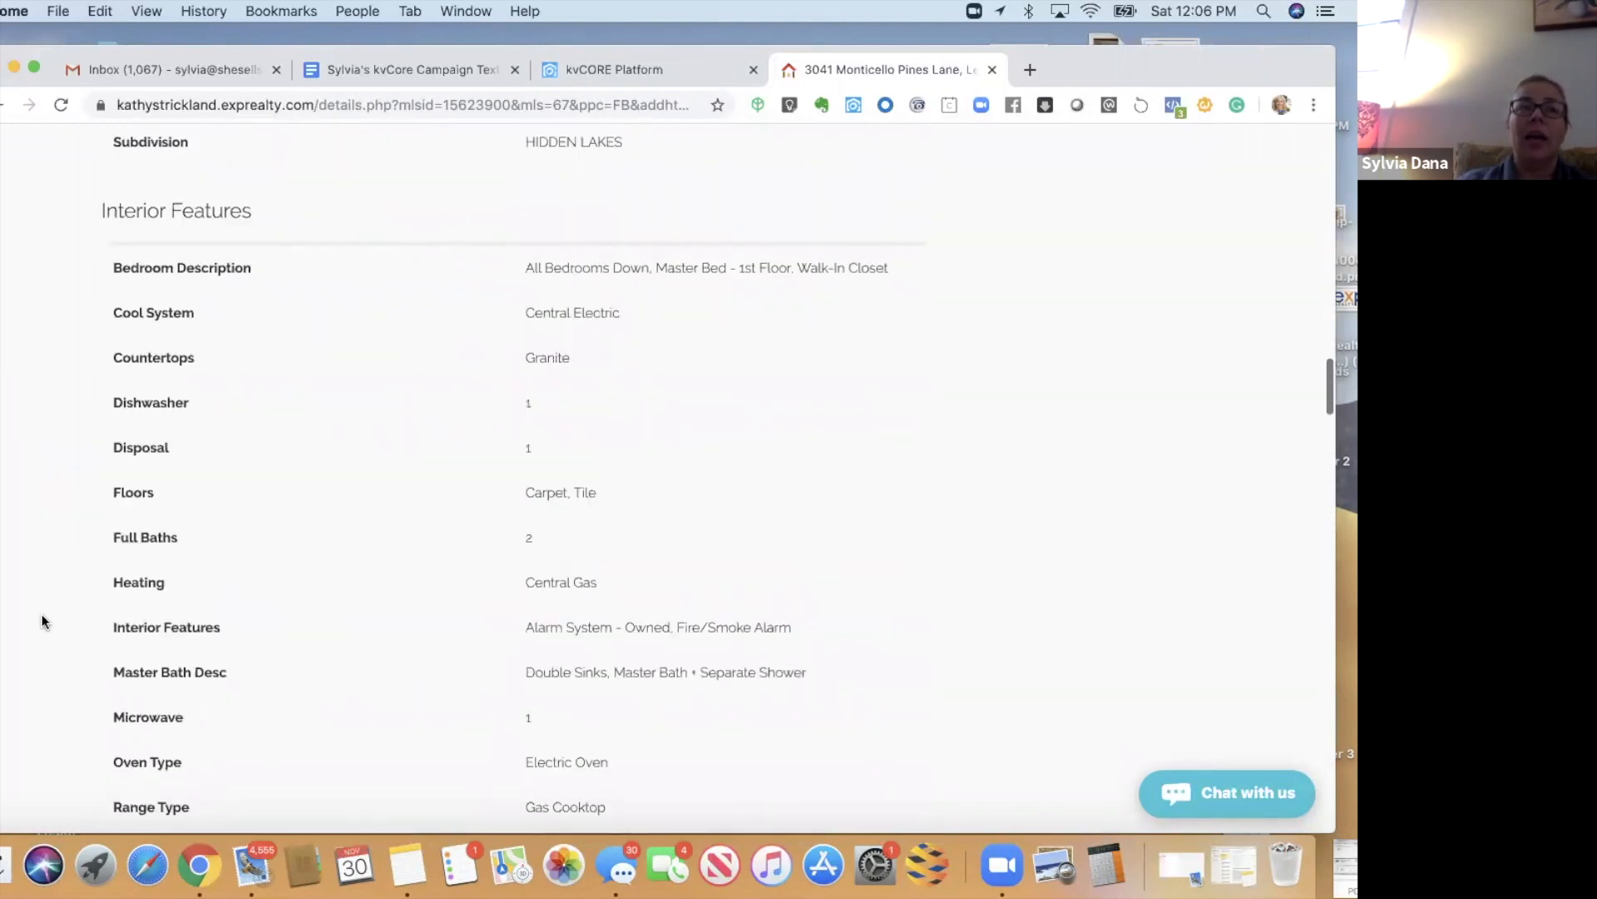
pyautogui.scroll(12, 42, 616)
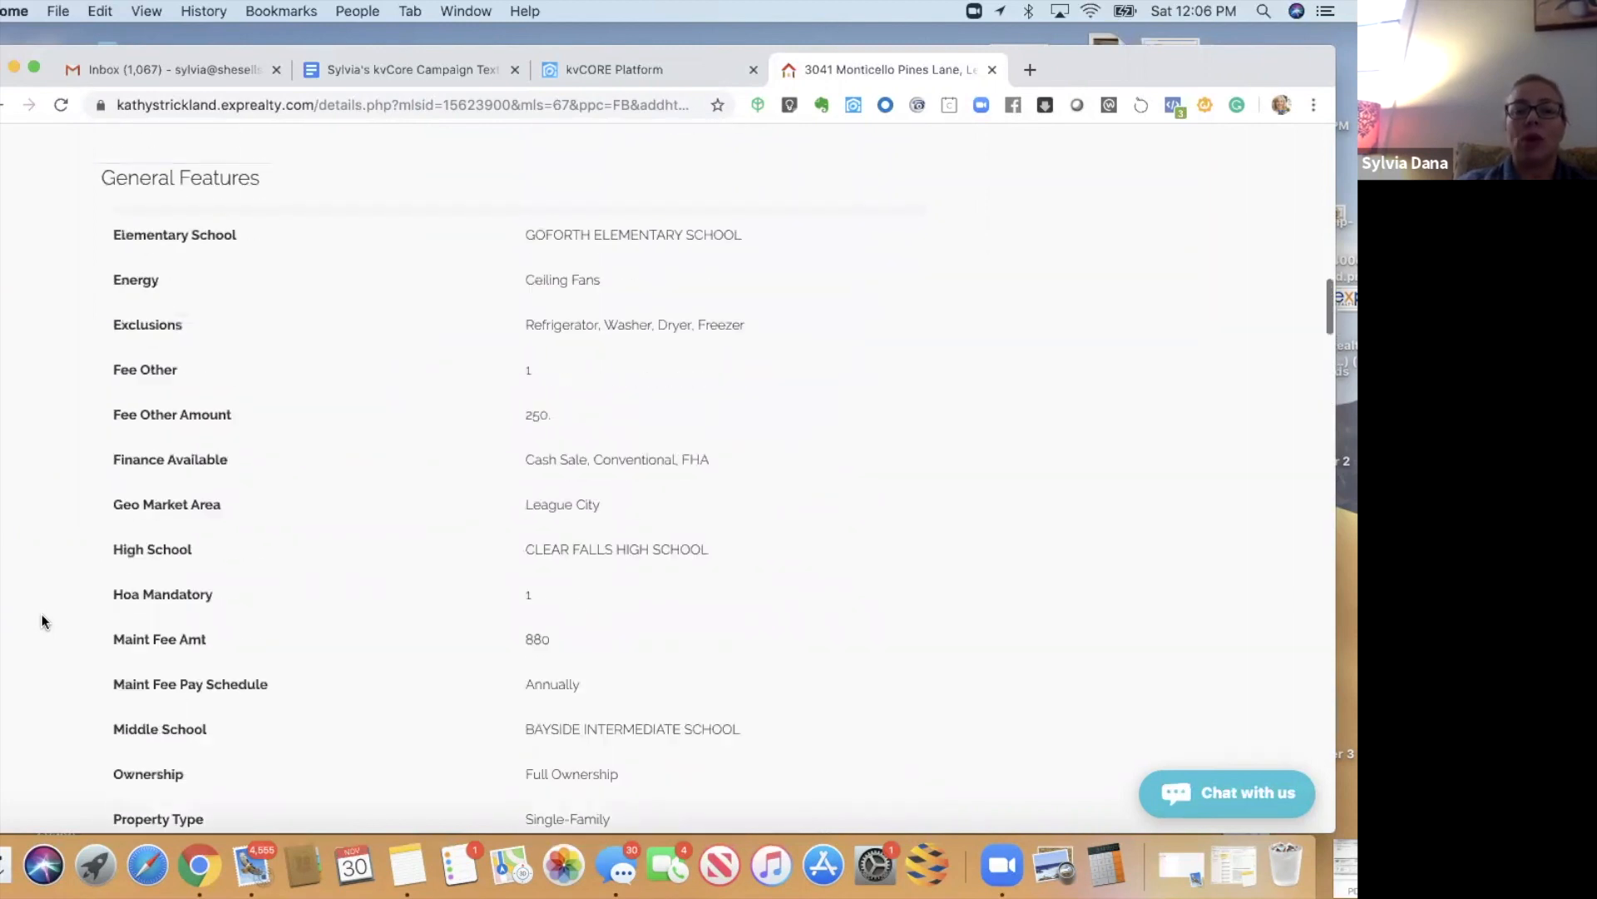
pyautogui.scroll(12, 42, 621)
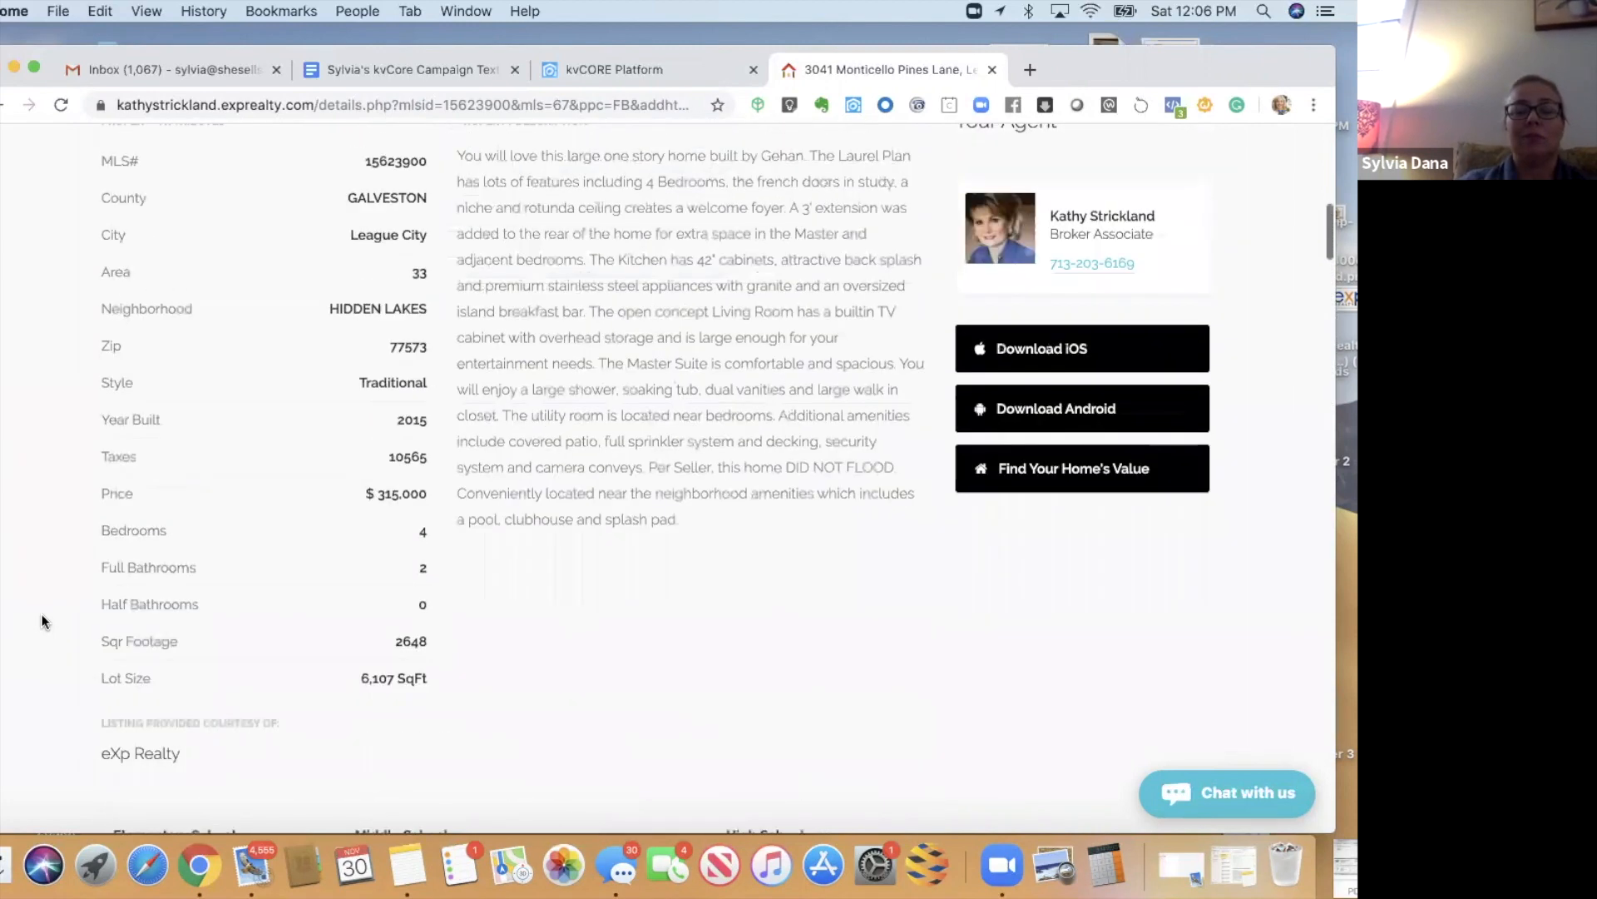
pyautogui.scroll(5, 42, 620)
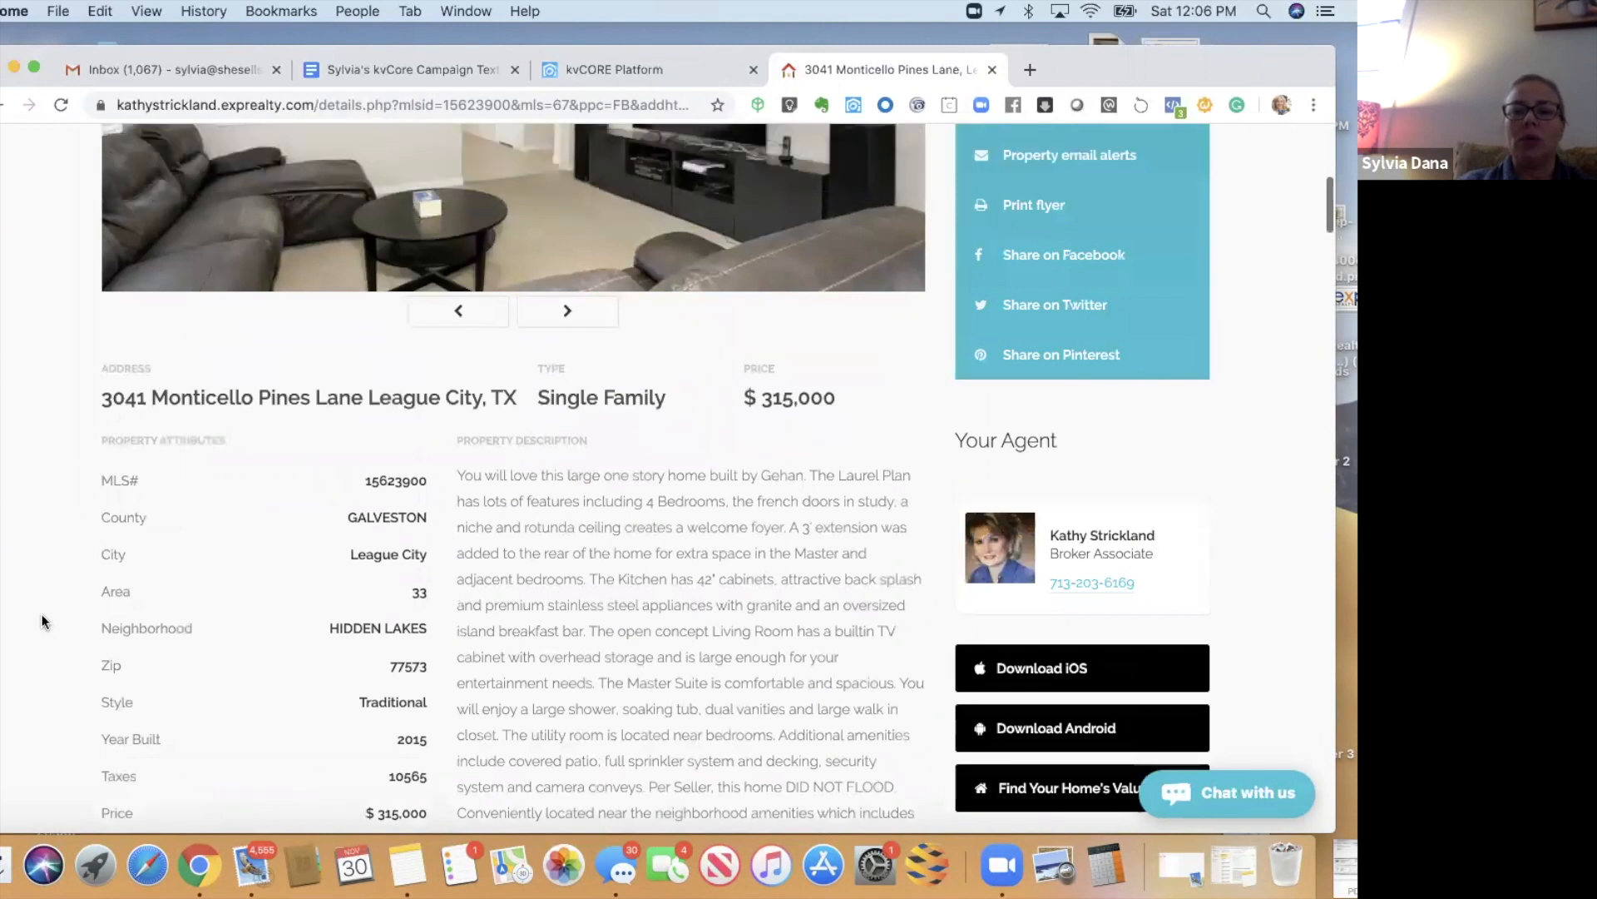
pyautogui.scroll(5, 41, 619)
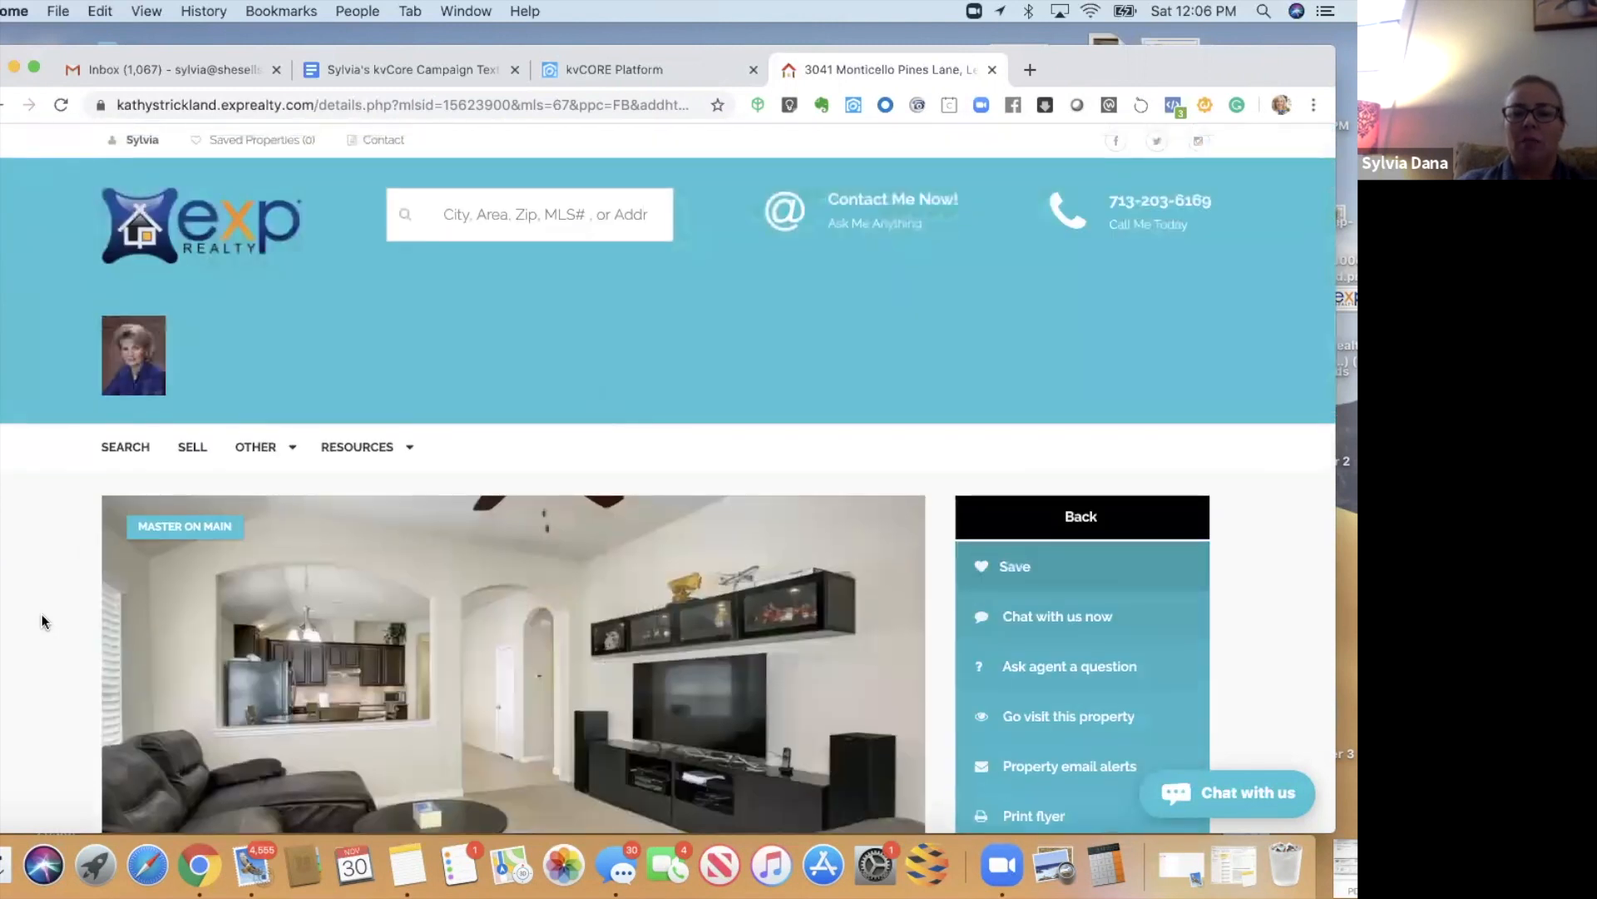
pyautogui.scroll(-3, 42, 620)
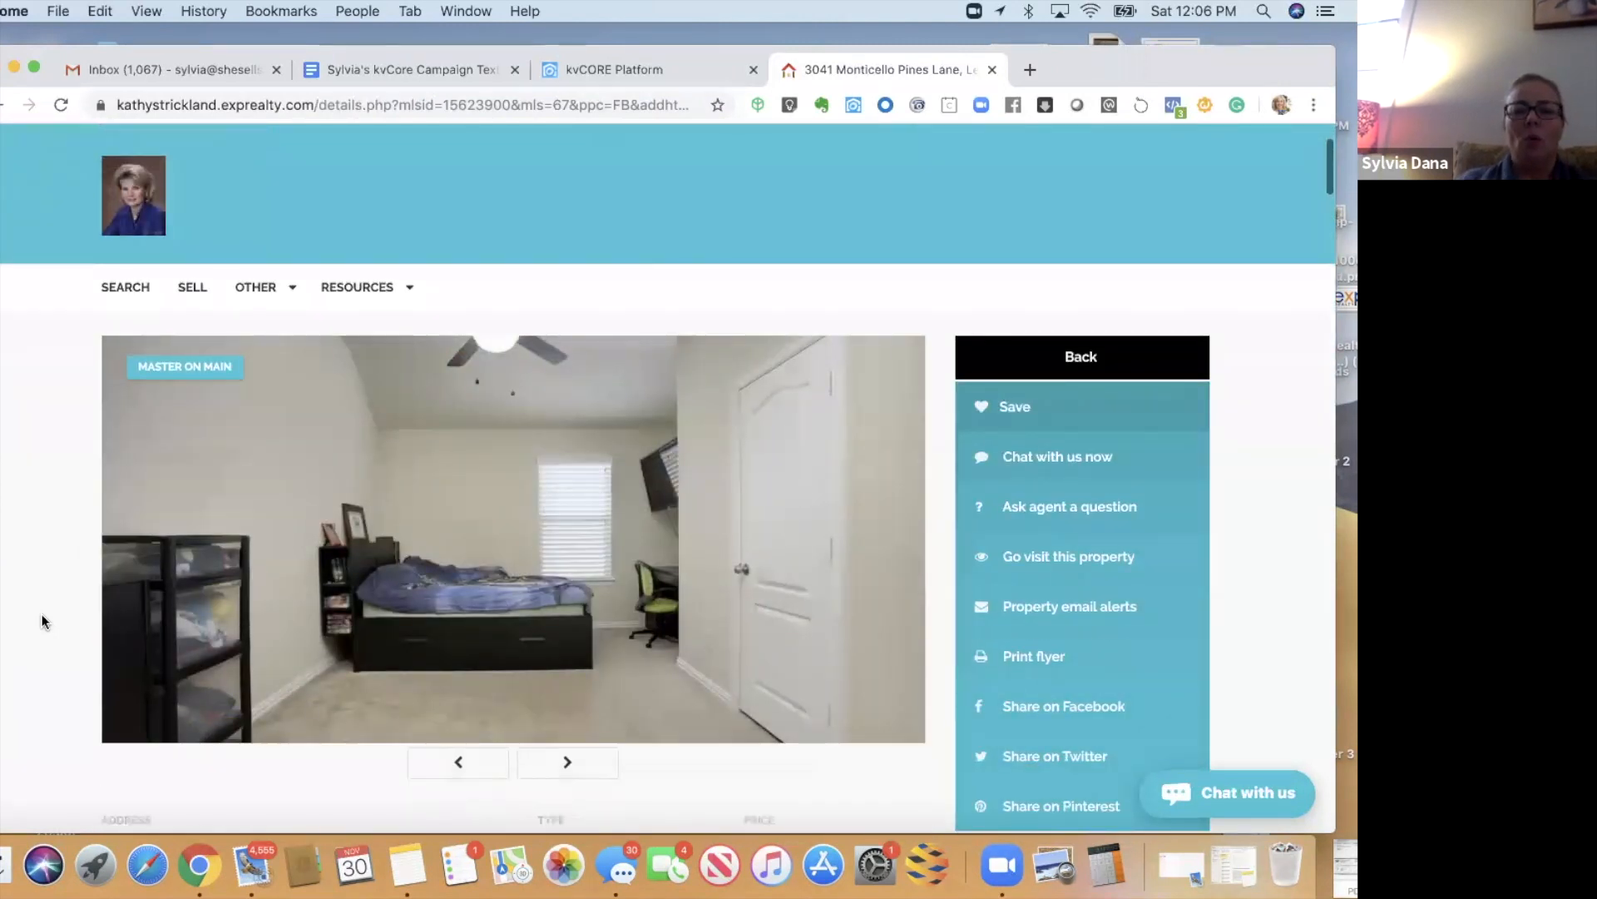
pyautogui.scroll(-1, 42, 621)
pyautogui.scroll(-2, 42, 621)
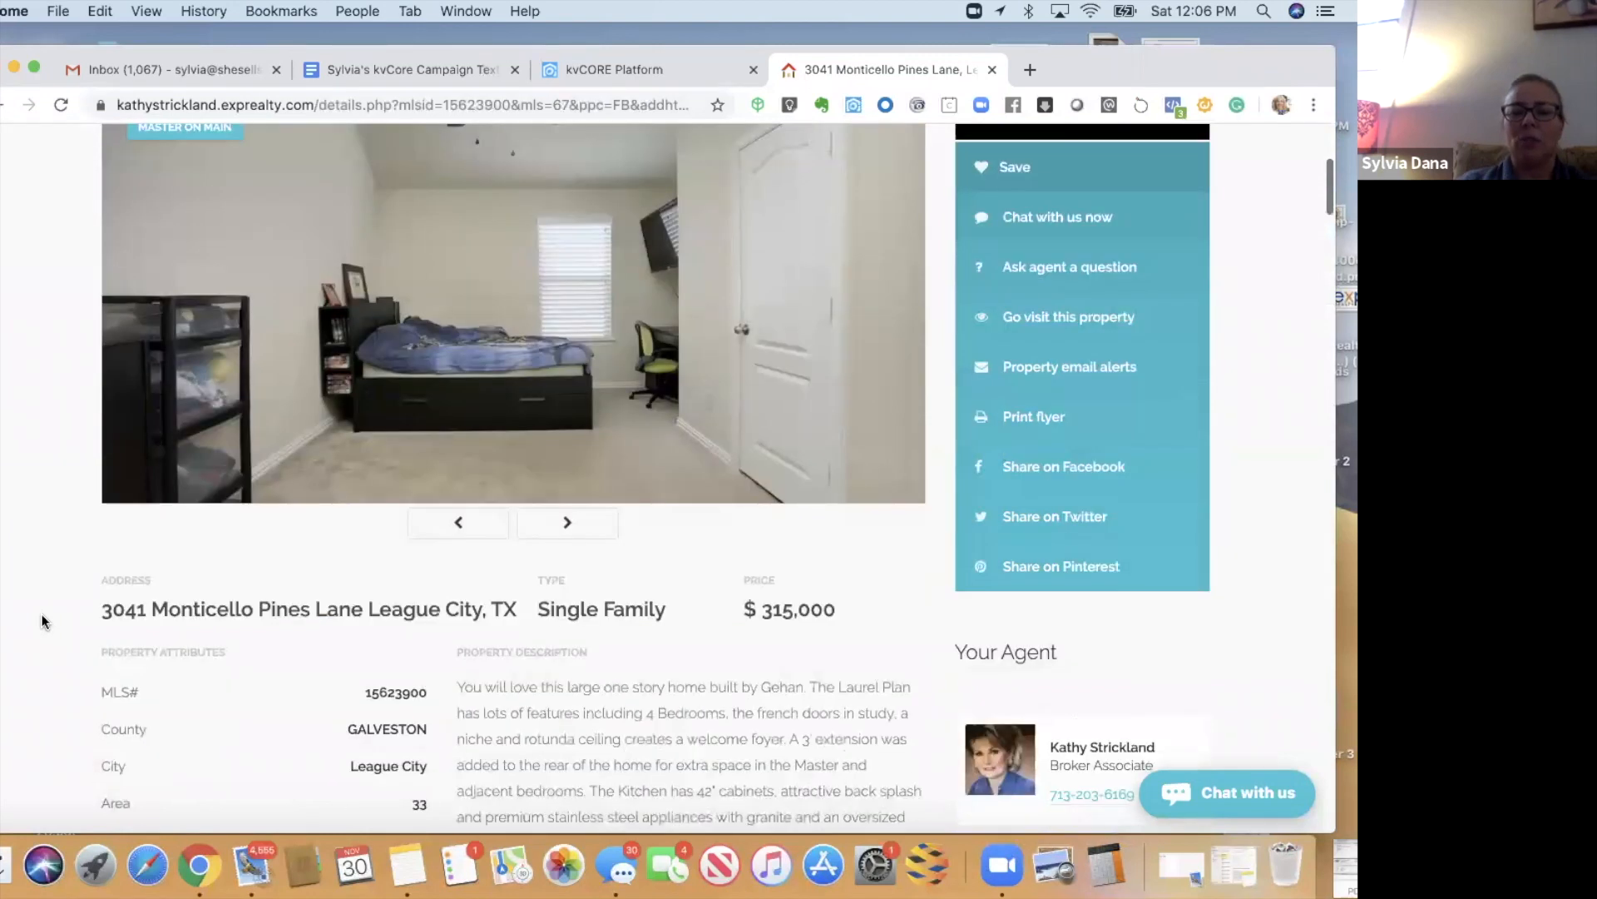
pyautogui.scroll(-3, 42, 615)
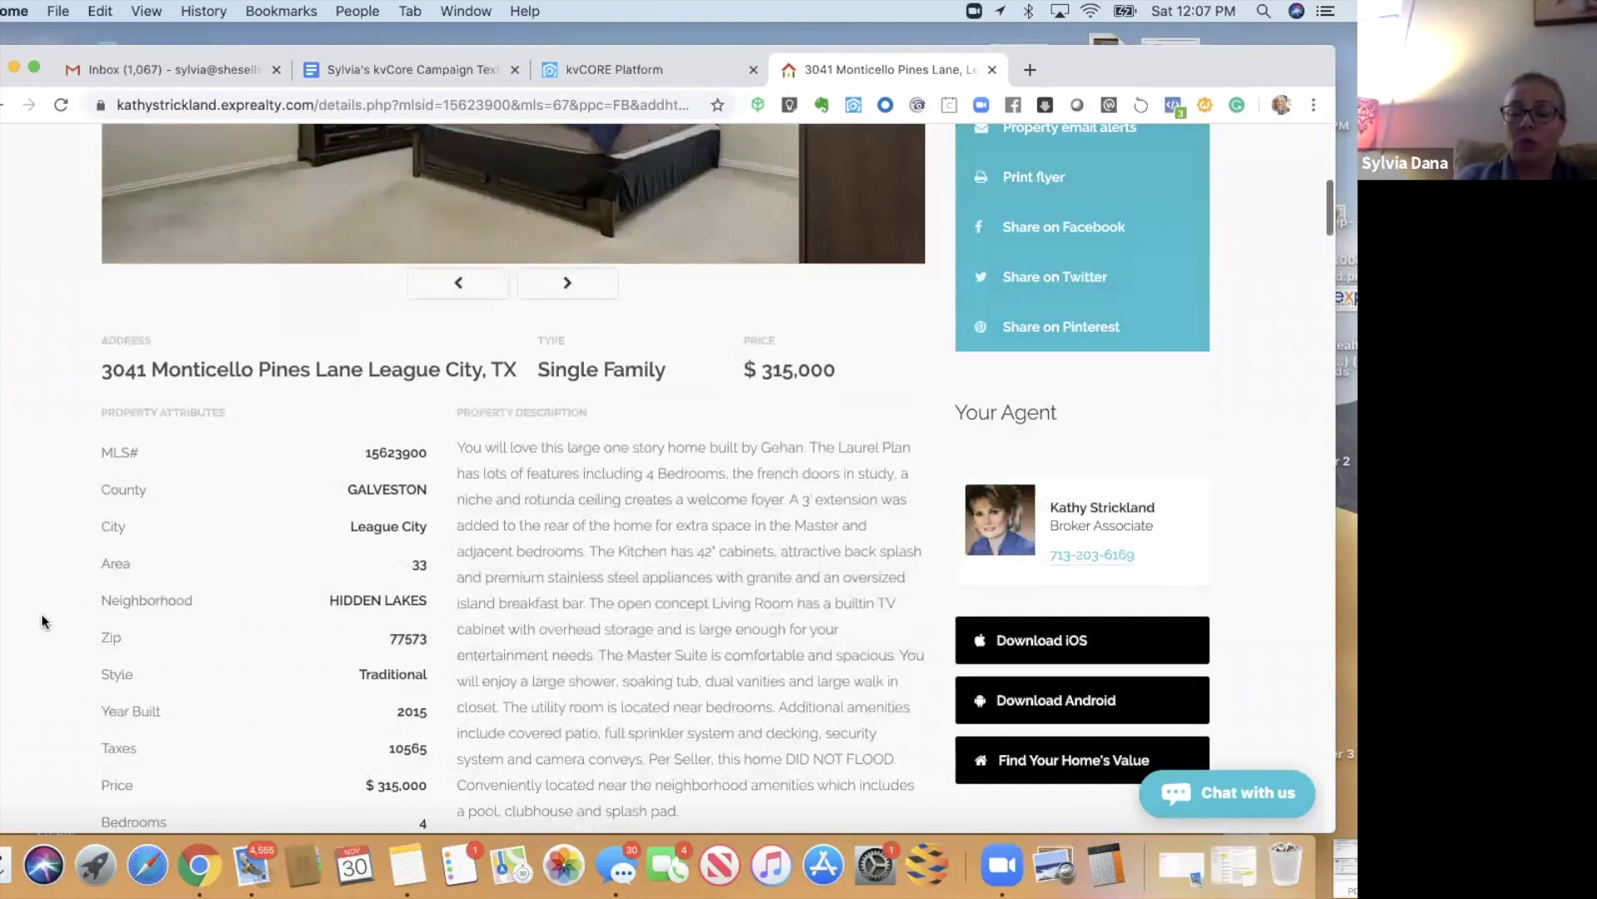
pyautogui.scroll(6, 42, 617)
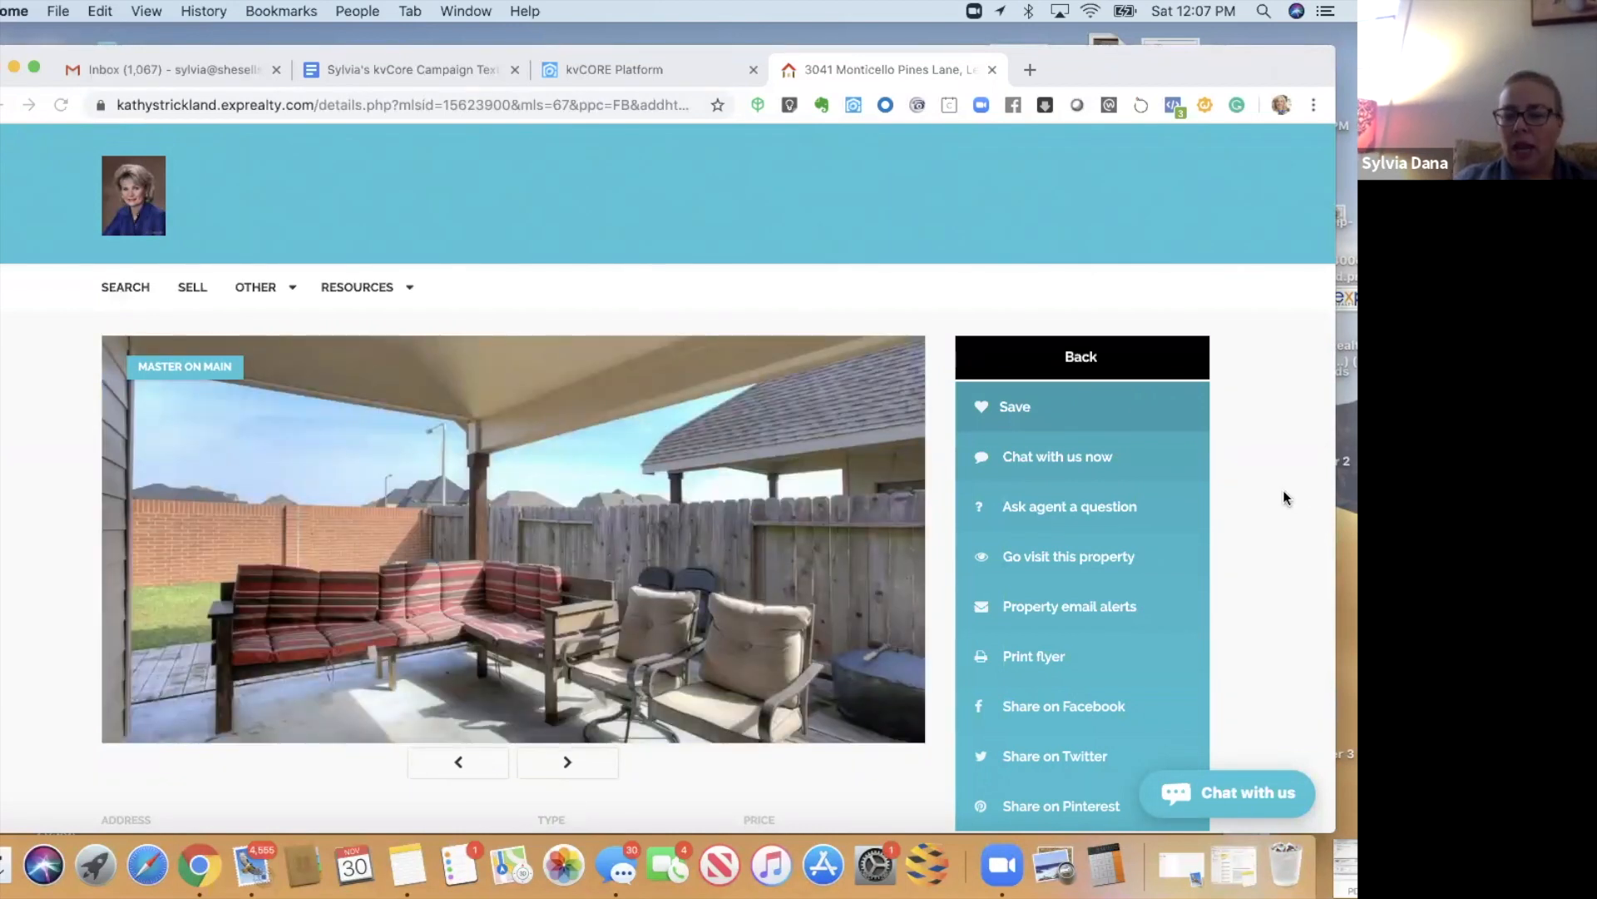
pyautogui.scroll(-1, 1286, 497)
pyautogui.scroll(-3, 1283, 491)
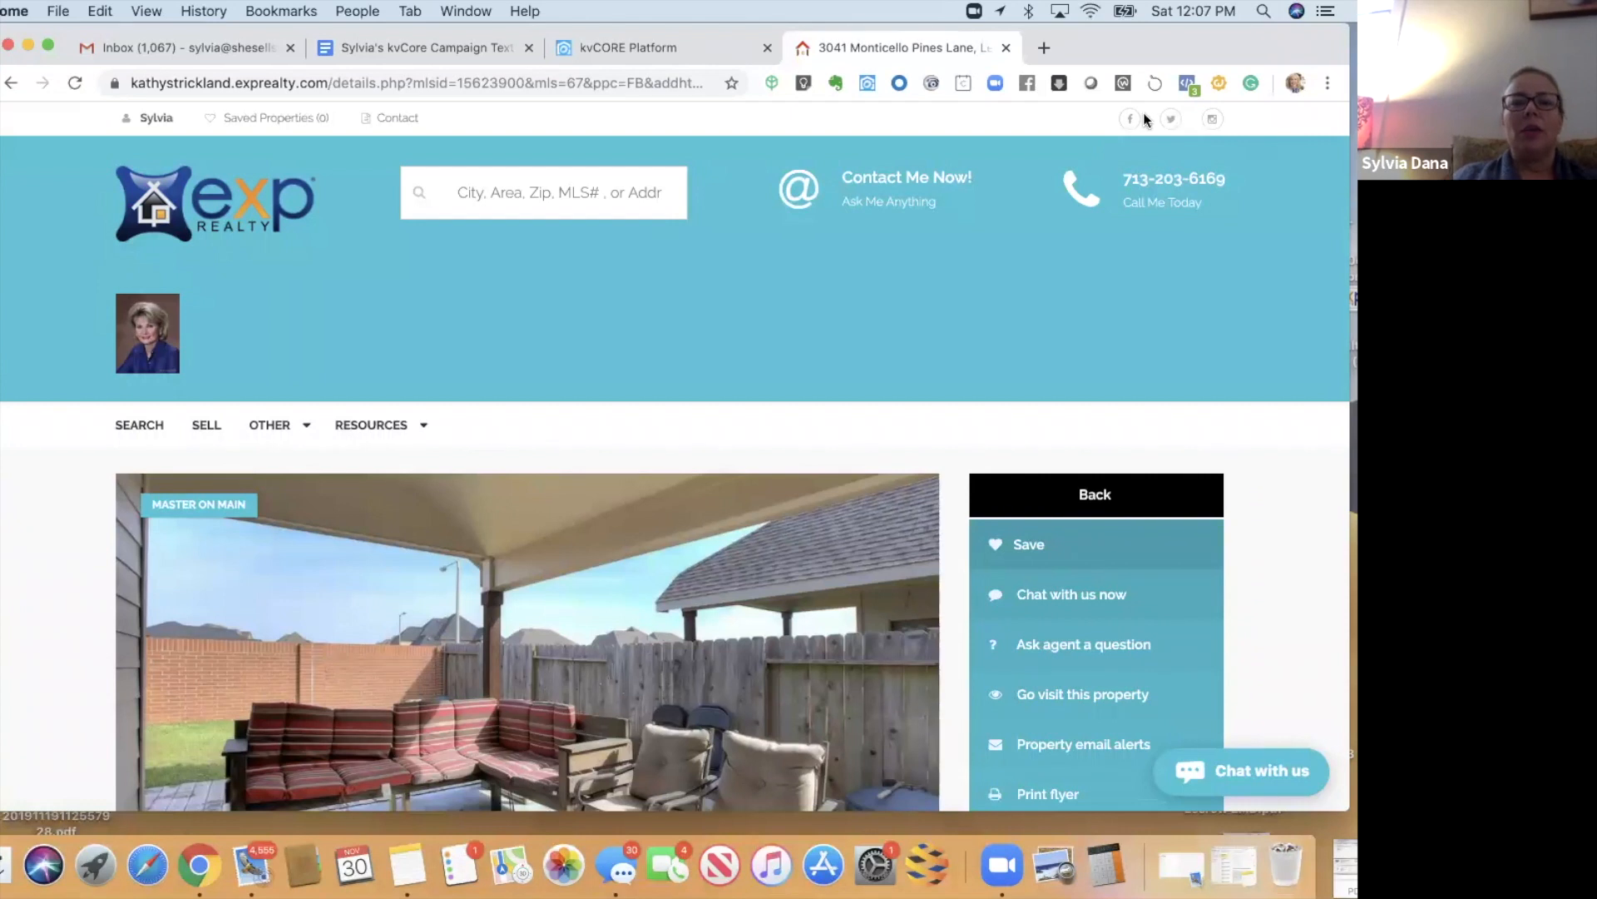
pyautogui.moveTo(615, 53); pyautogui.dragTo(592, 125)
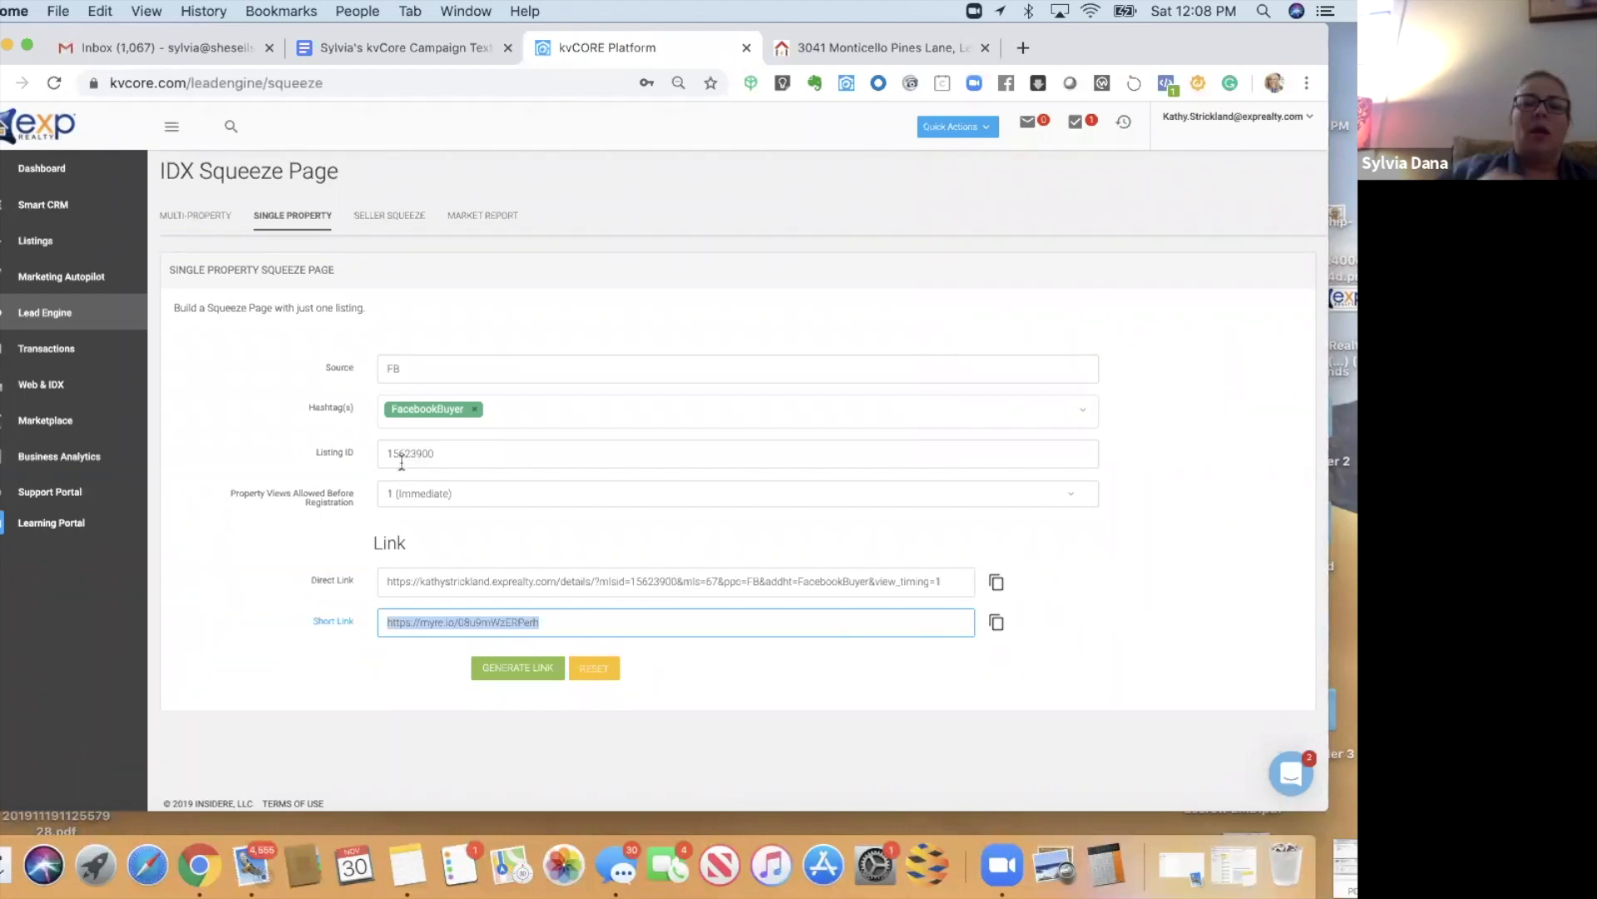
# - Add a 123MainSt hashtag next to FacebookBuyer and regenerate the direct and short links
pyautogui.click(493, 413)
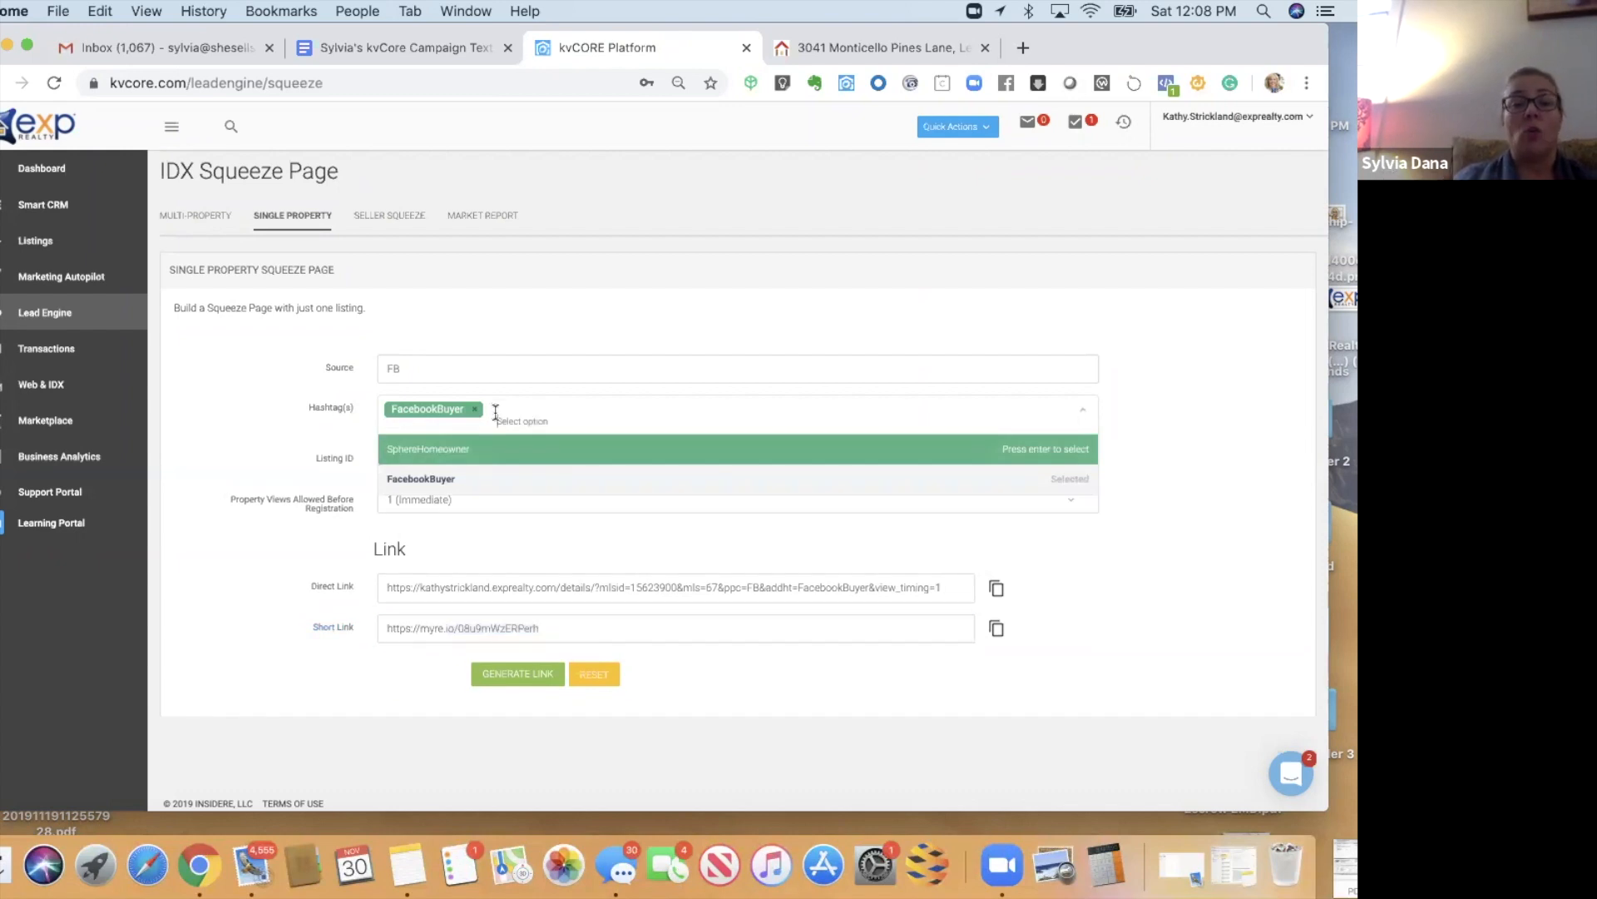
pyautogui.write('123MainSt')
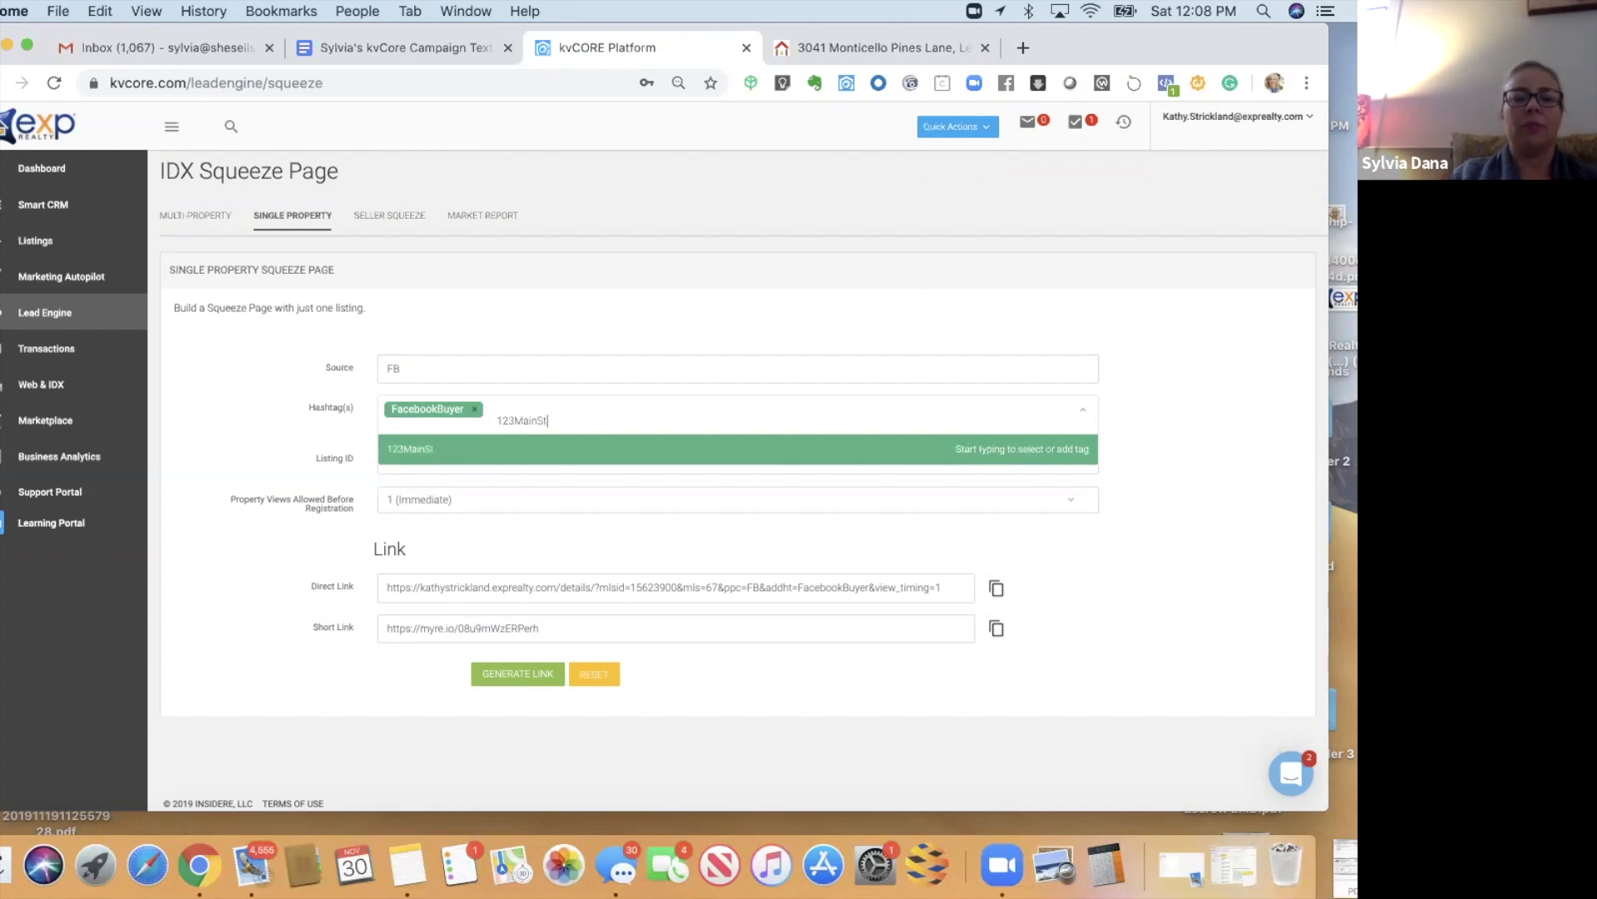
pyautogui.click(495, 454)
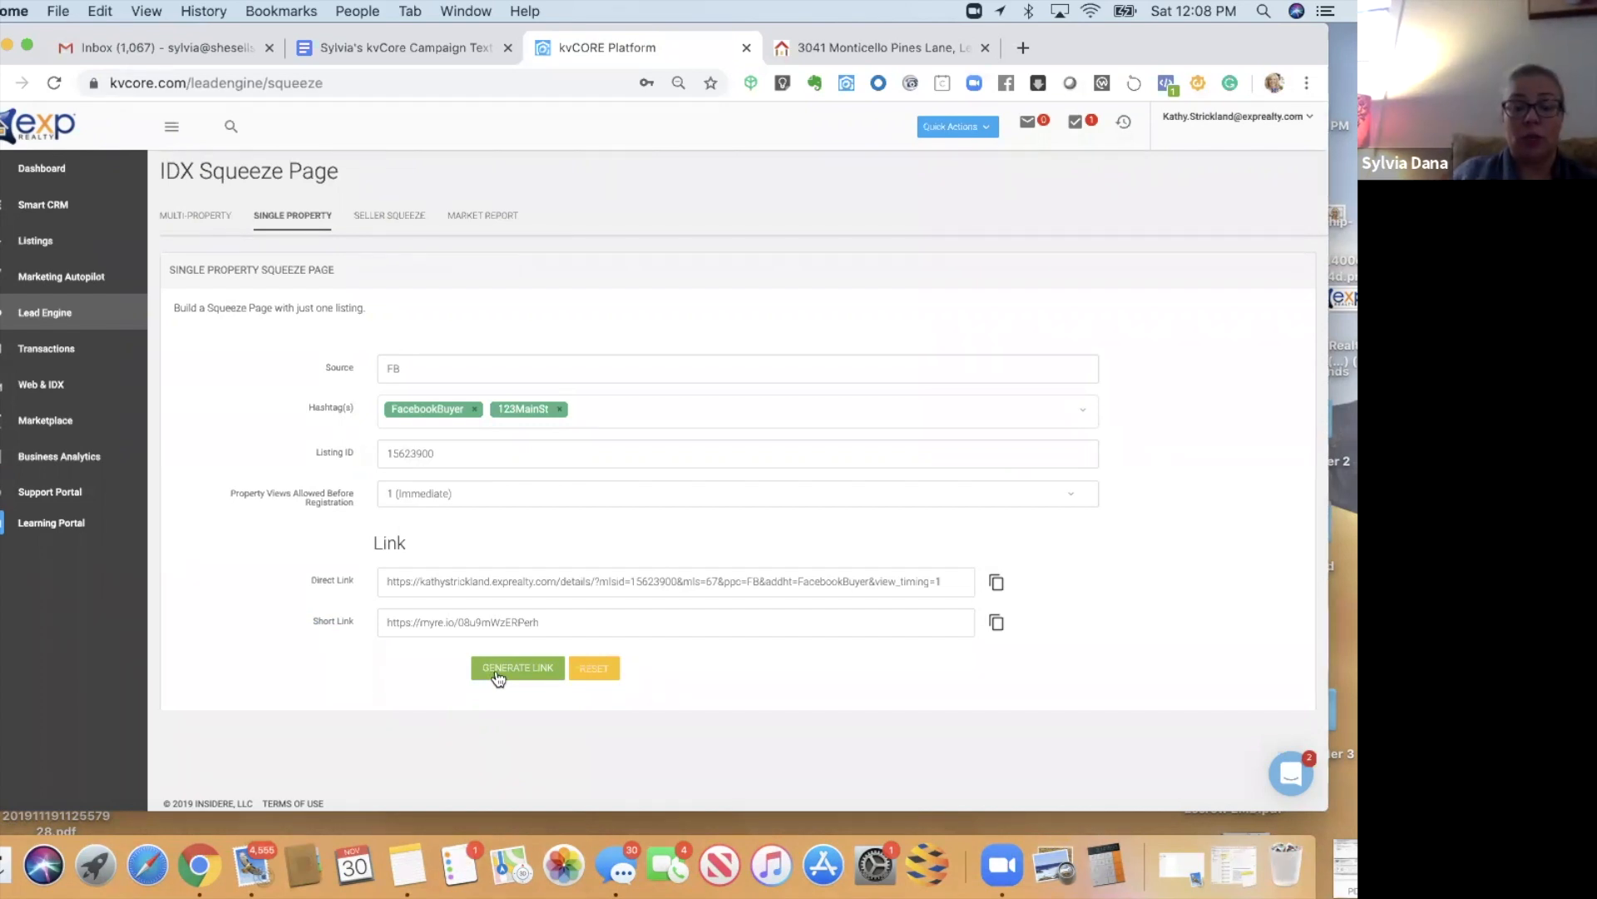
pyautogui.click(497, 674)
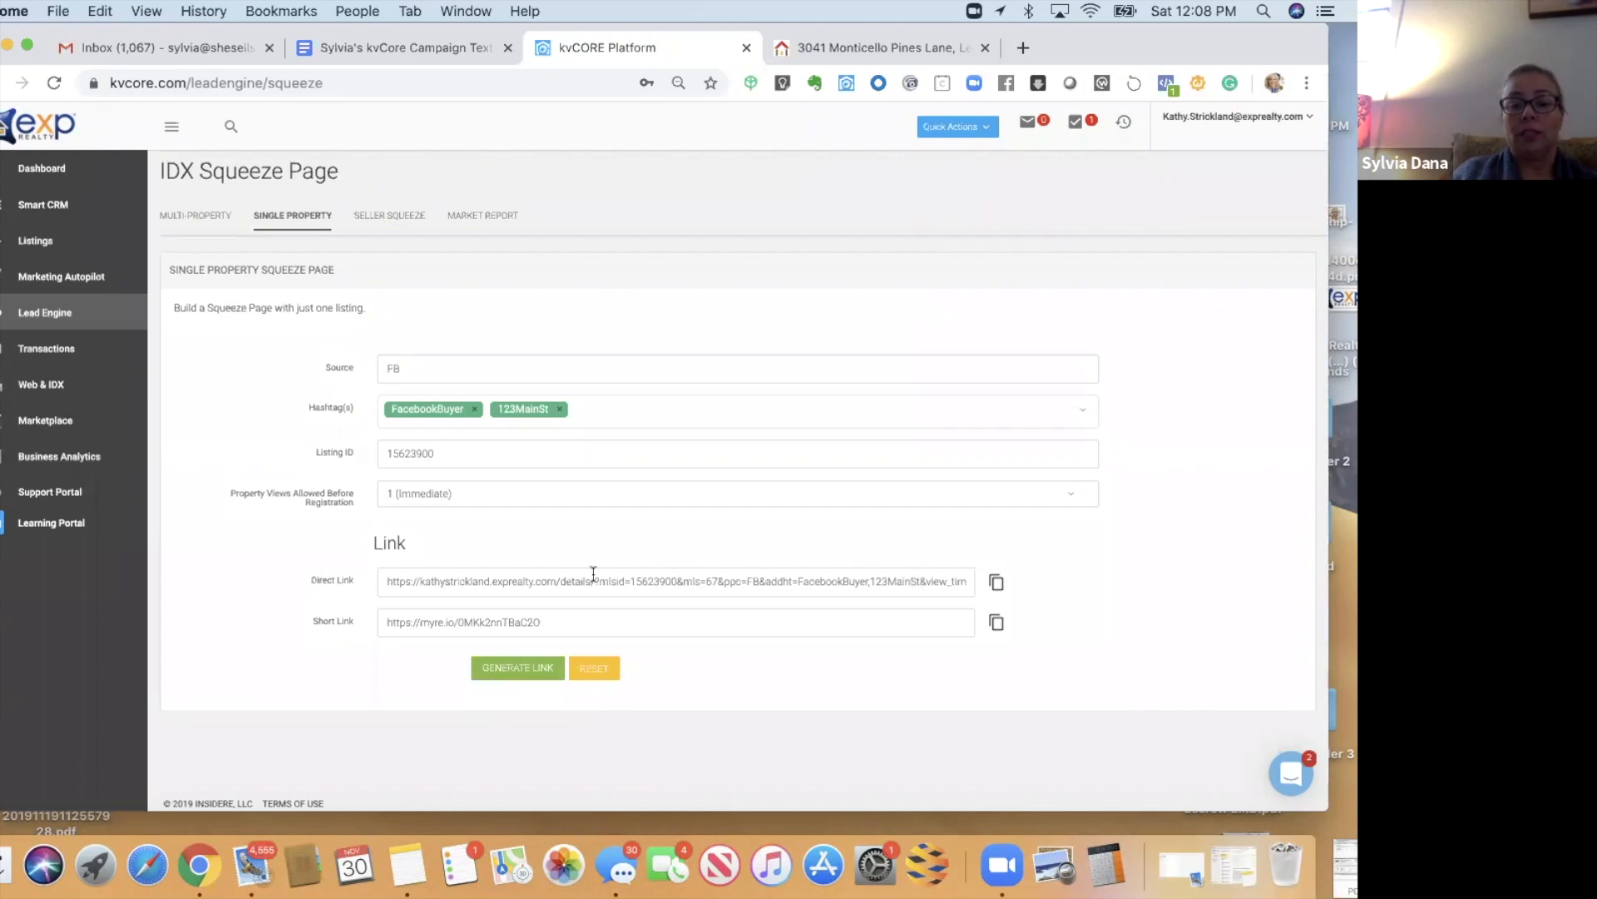
# - Highlight the FacebookBuyer and 123MainSt tags in the direct link, then remove the FacebookBuyer hashtag
pyautogui.moveTo(782, 581); pyautogui.dragTo(966, 583)
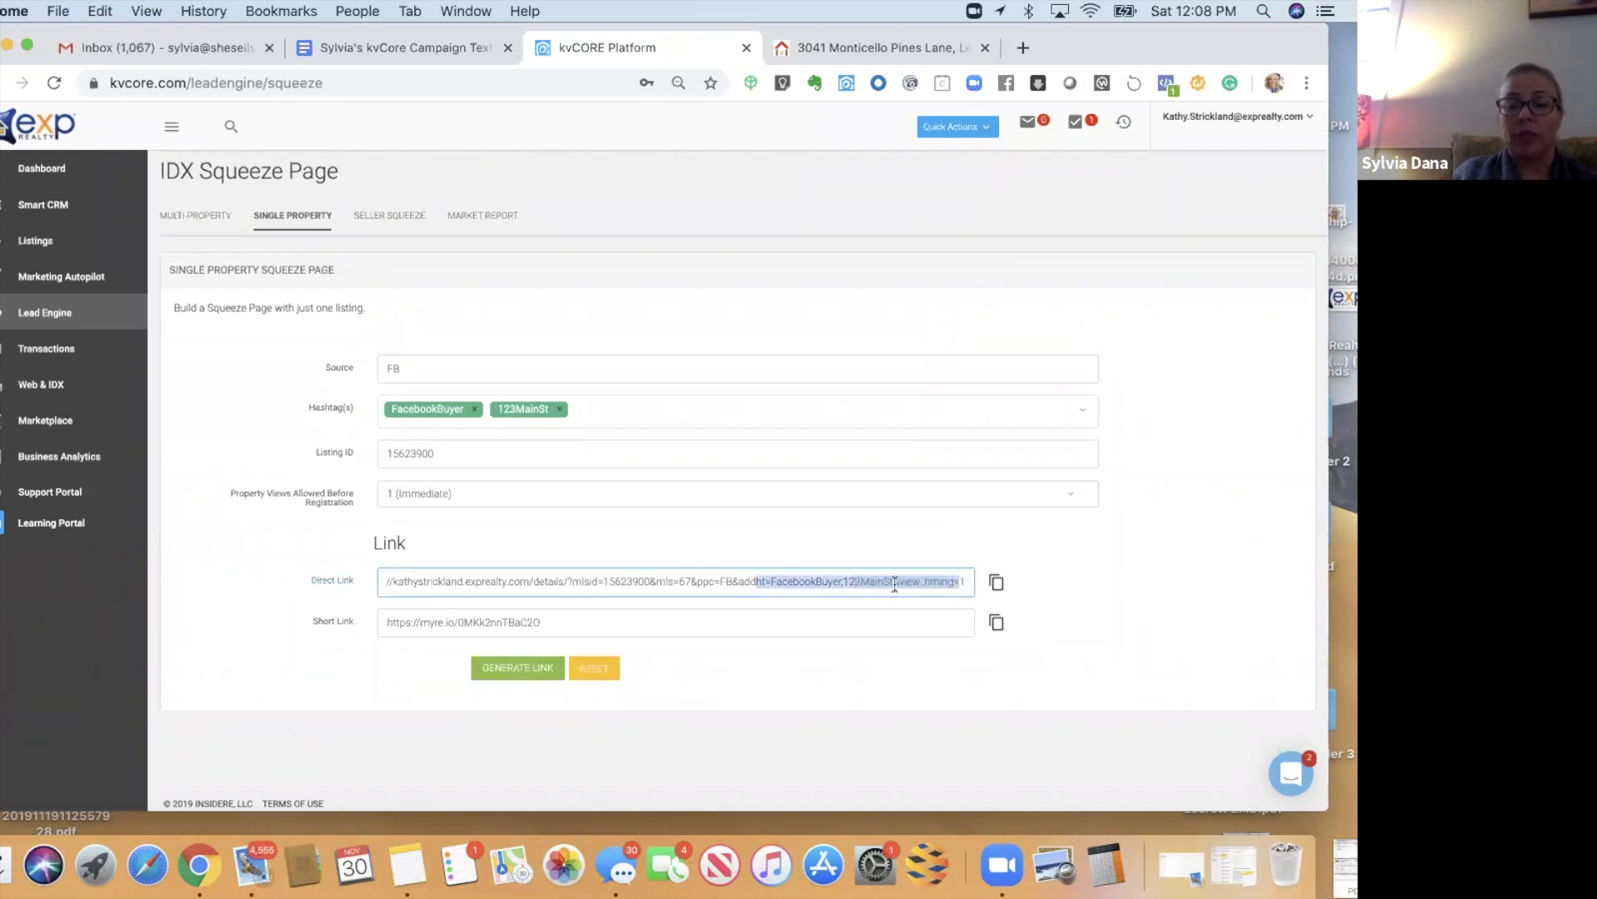
pyautogui.click(776, 583)
pyautogui.keyDown('shift'); pyautogui.click(839, 580); pyautogui.keyUp('shift')
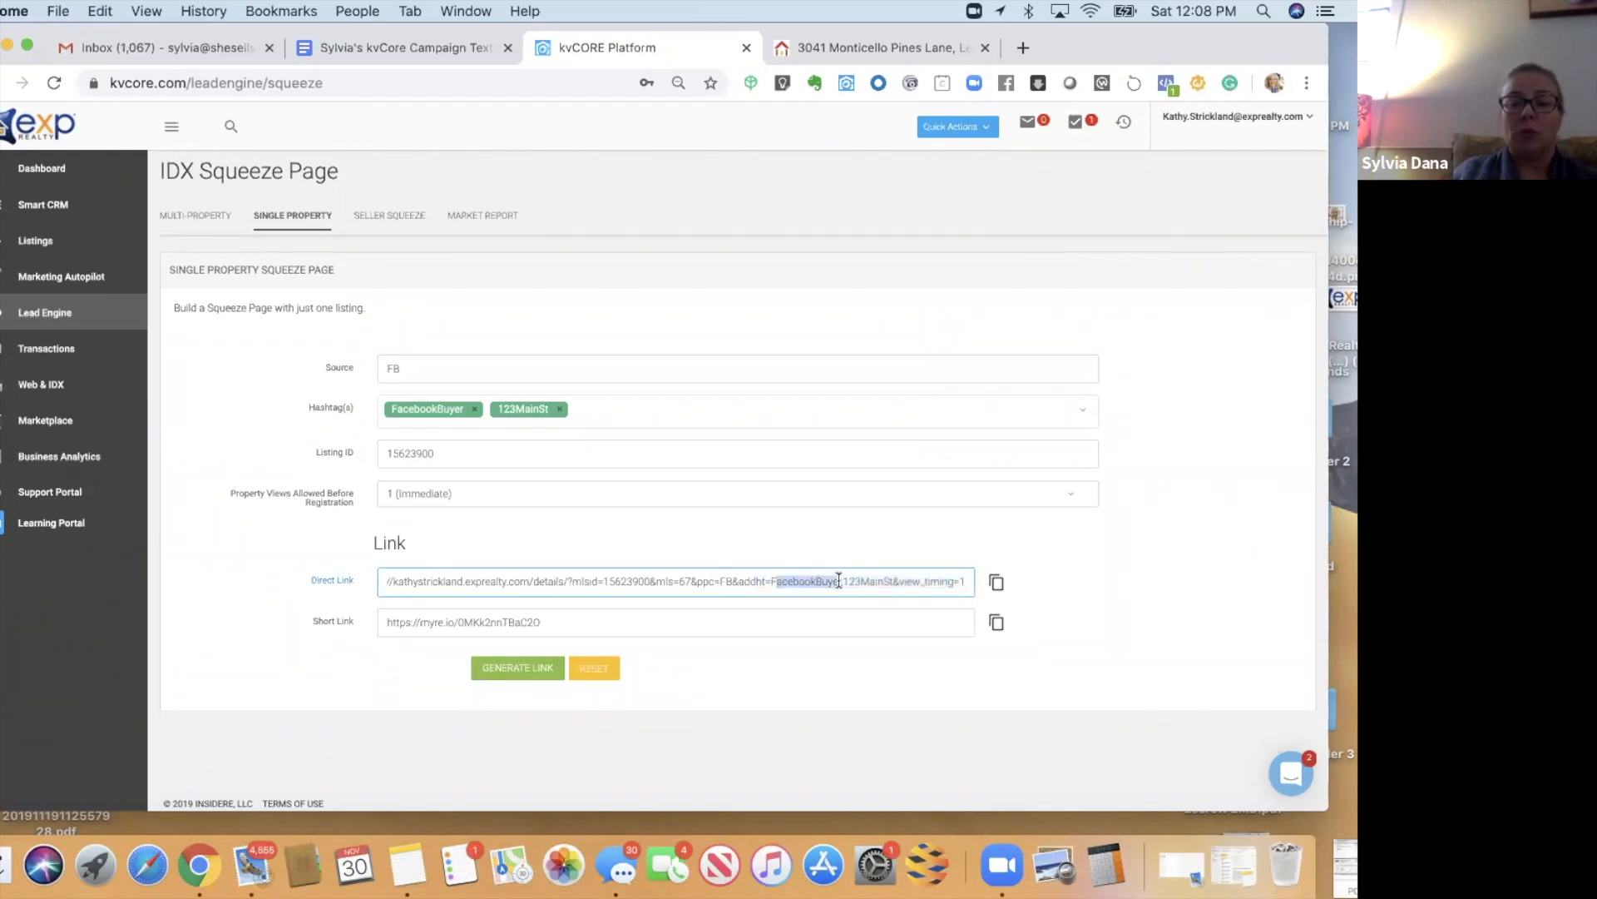
pyautogui.moveTo(844, 581); pyautogui.dragTo(894, 580)
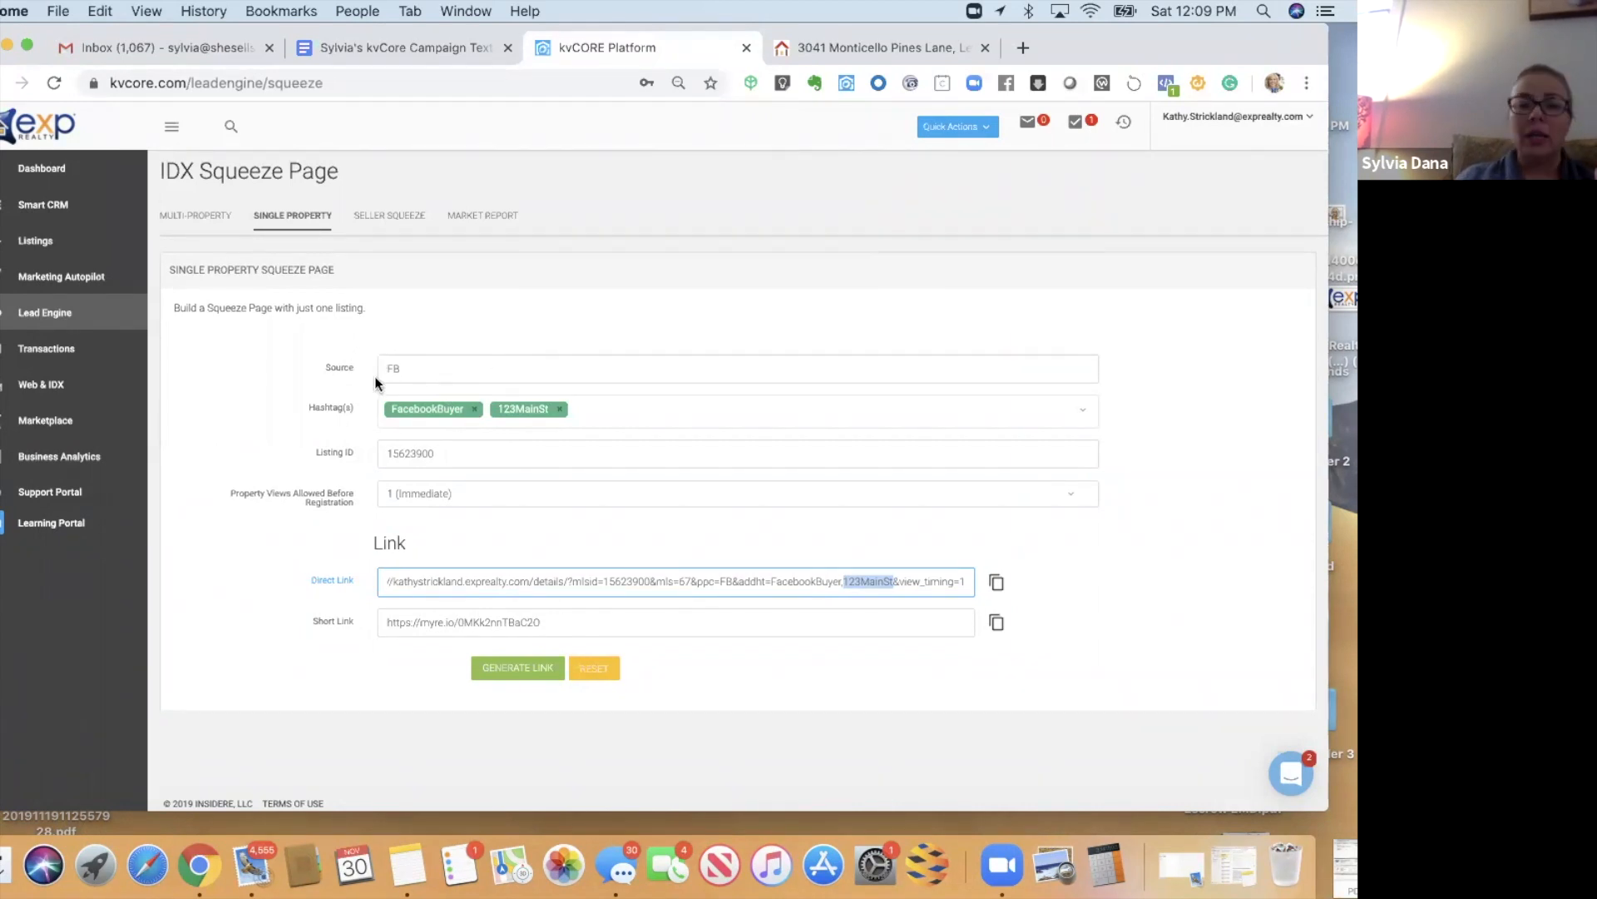
pyautogui.click(475, 410)
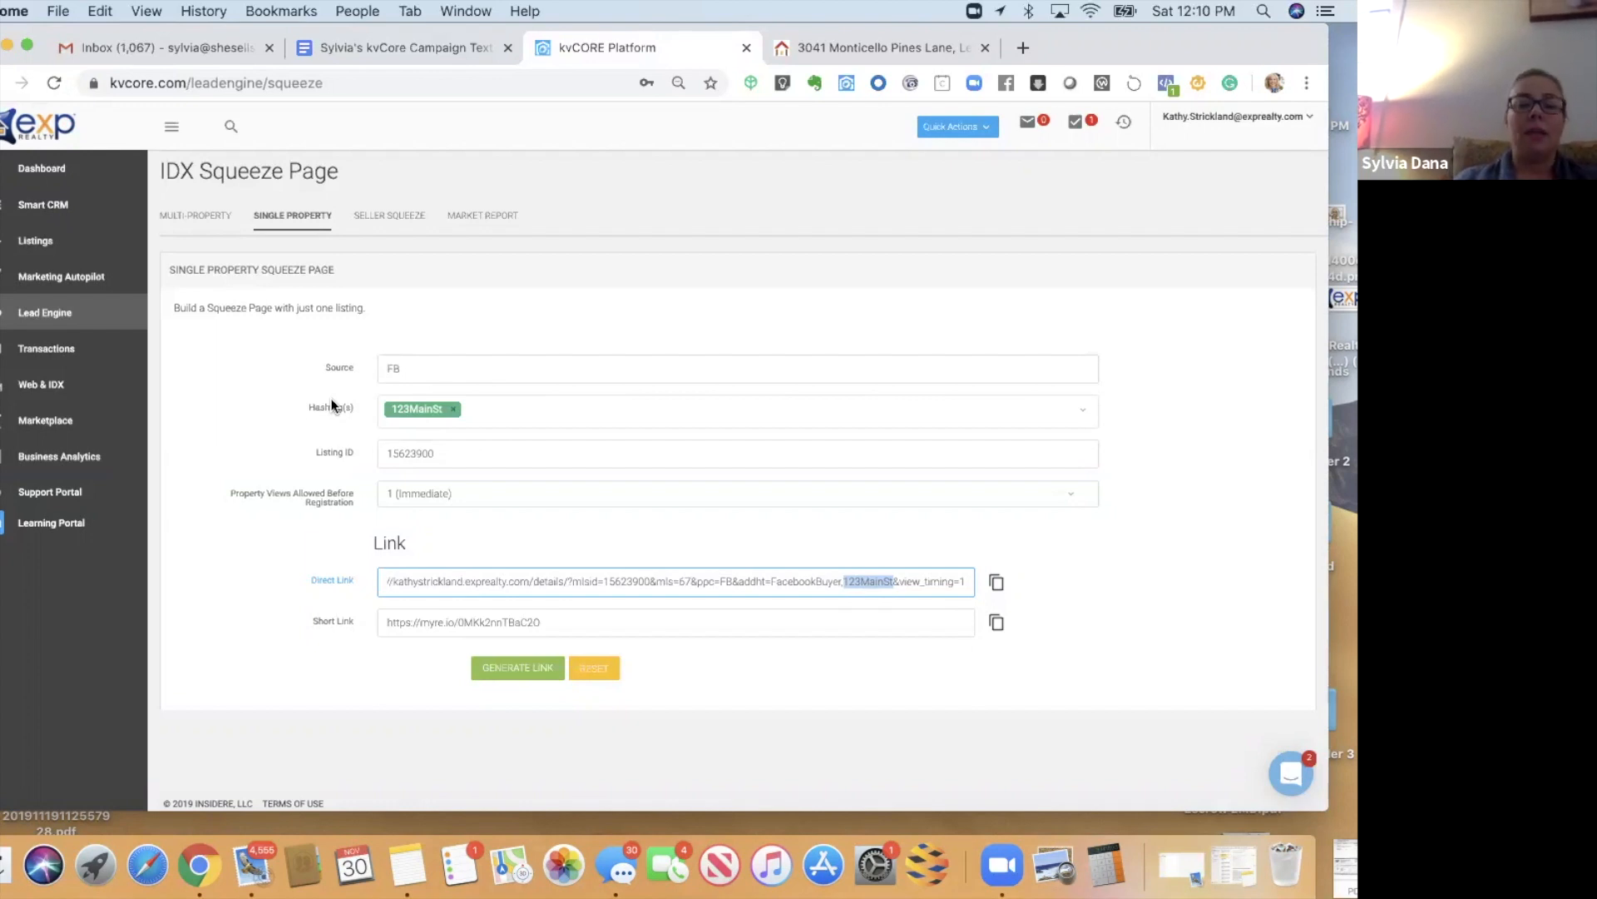
# - Add a sellershare hashtag alongside 123MainSt on the squeeze page
pyautogui.click(502, 407)
pyautogui.write('sellershare')
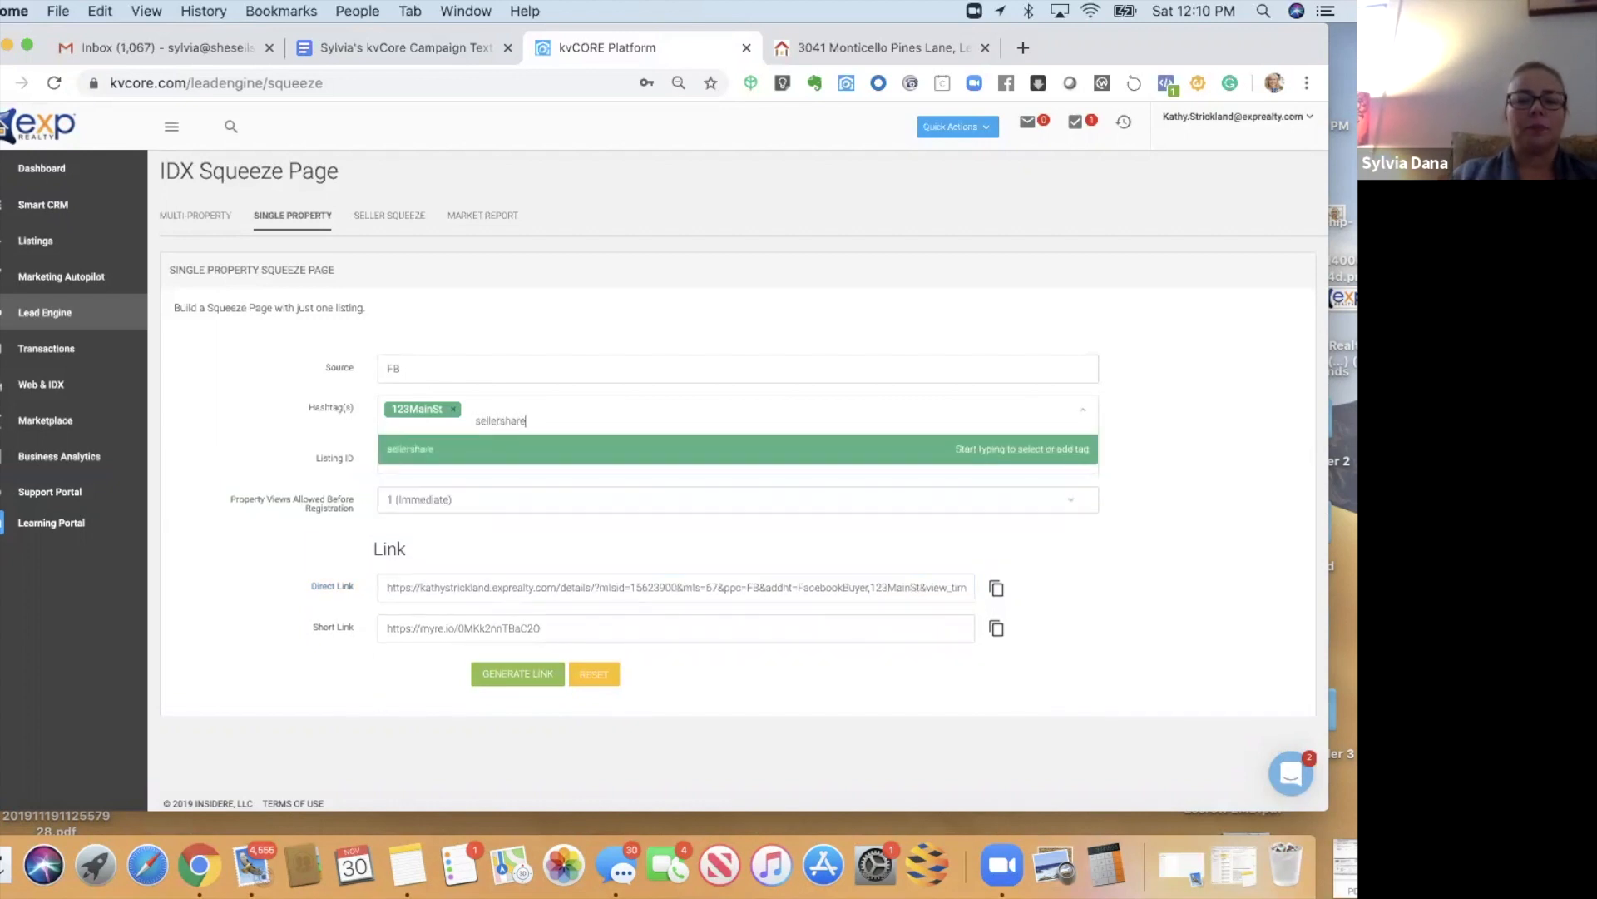
pyautogui.click(481, 343)
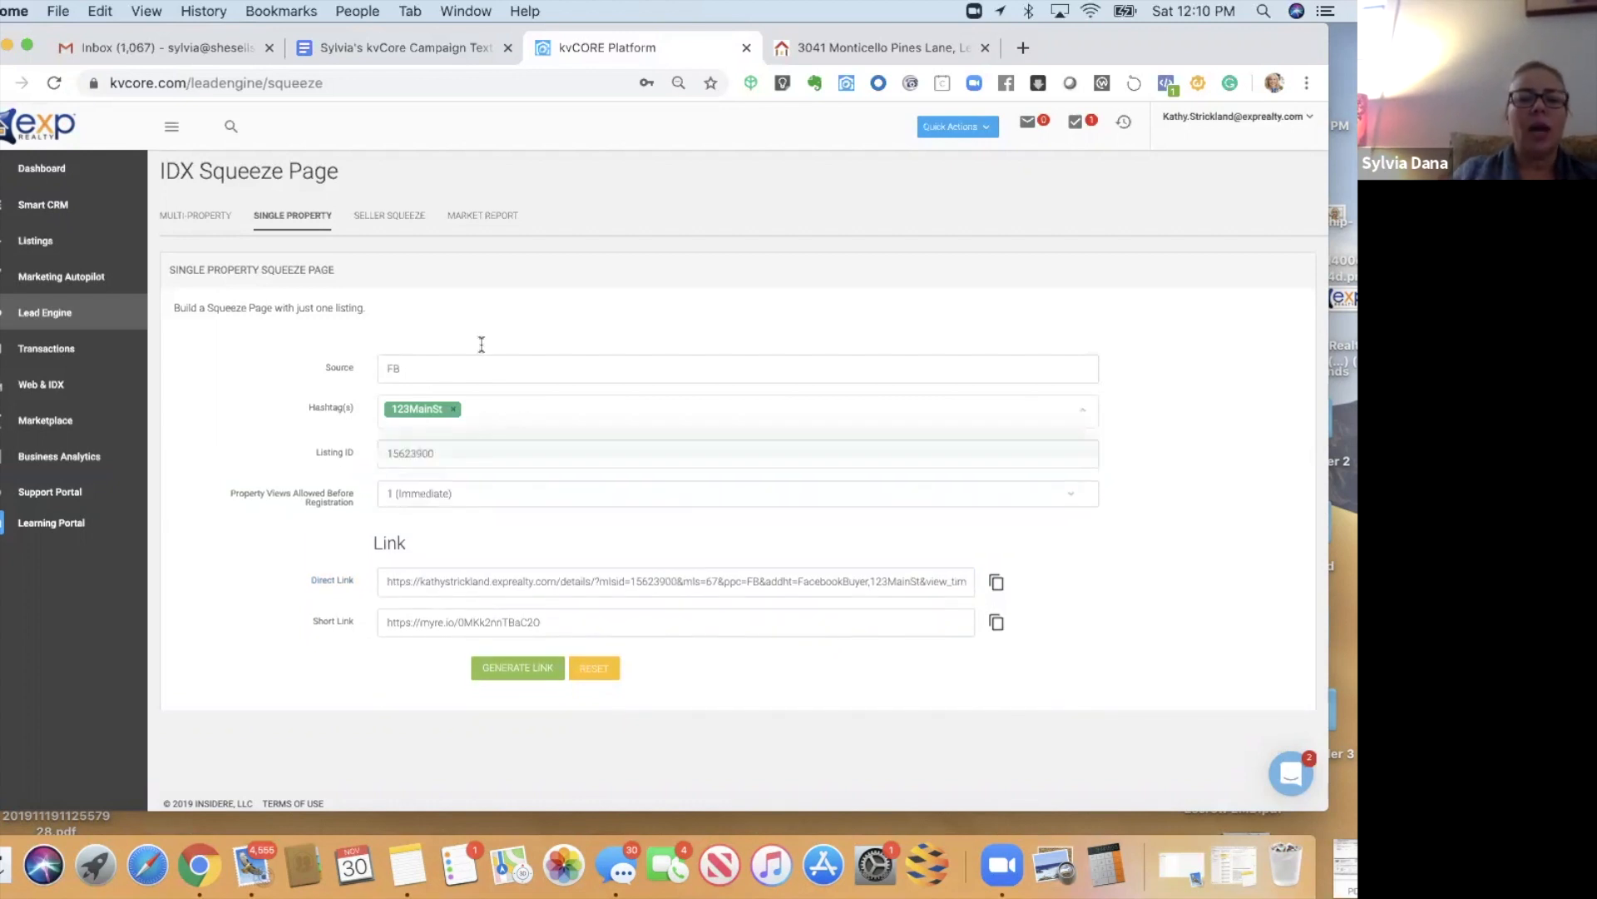
# - Change the squeeze page's Source from FB to Seller
pyautogui.click(369, 374)
pyautogui.press('BackSpace')
pyautogui.press('BackSpace')
pyautogui.write('Seller Sha')
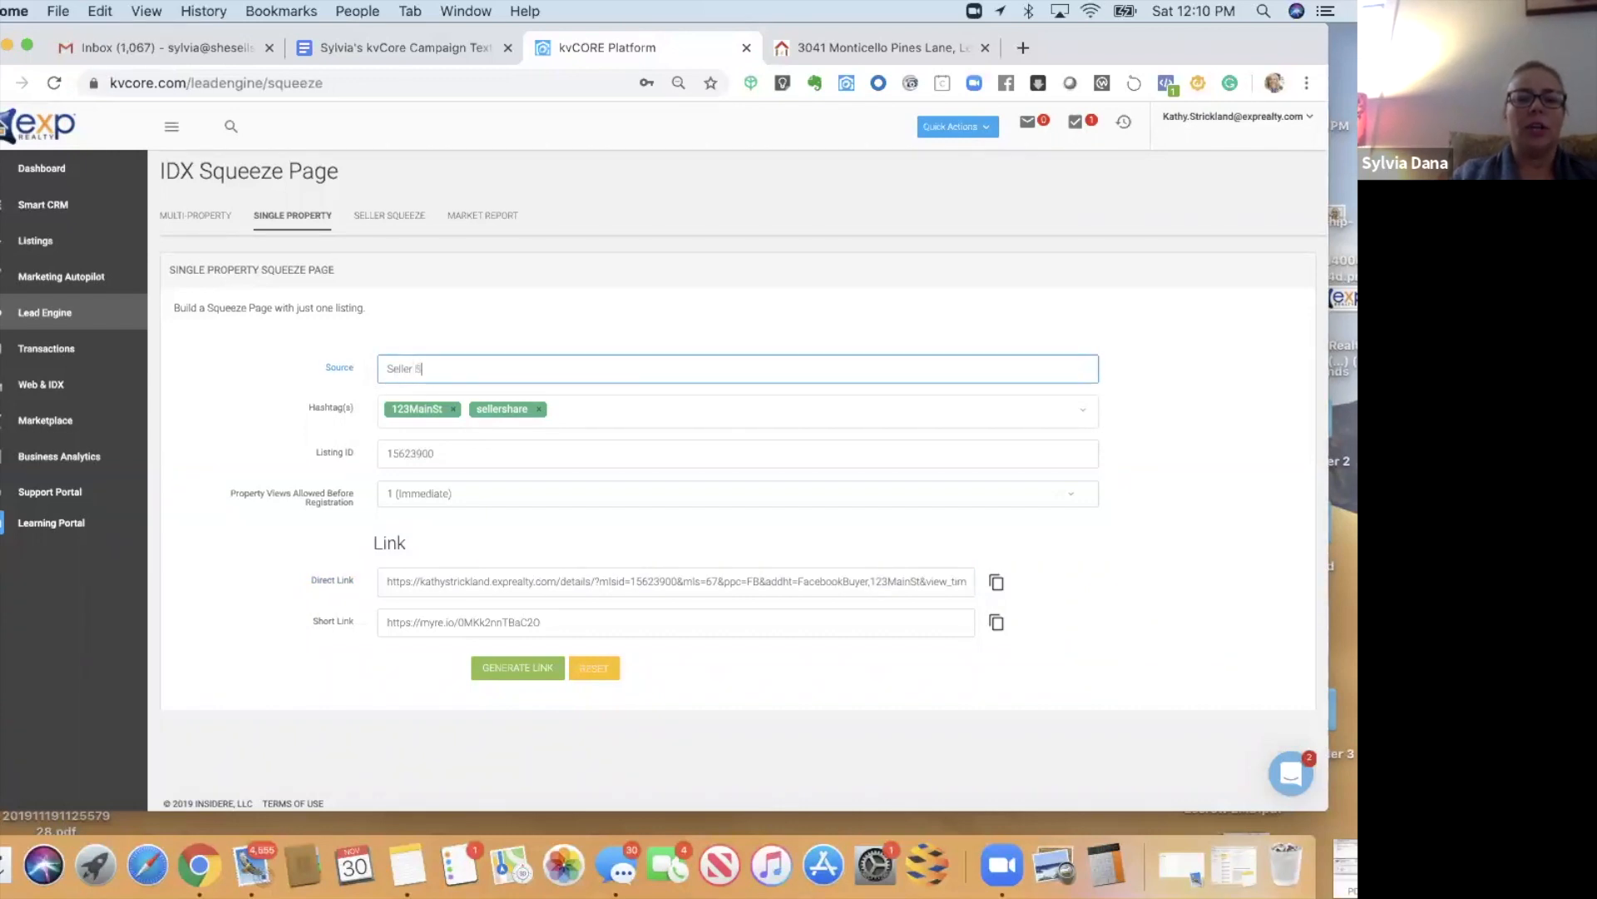
pyautogui.press('BackSpace')
pyautogui.press('BackSpace')
pyautogui.press('BackSpace')
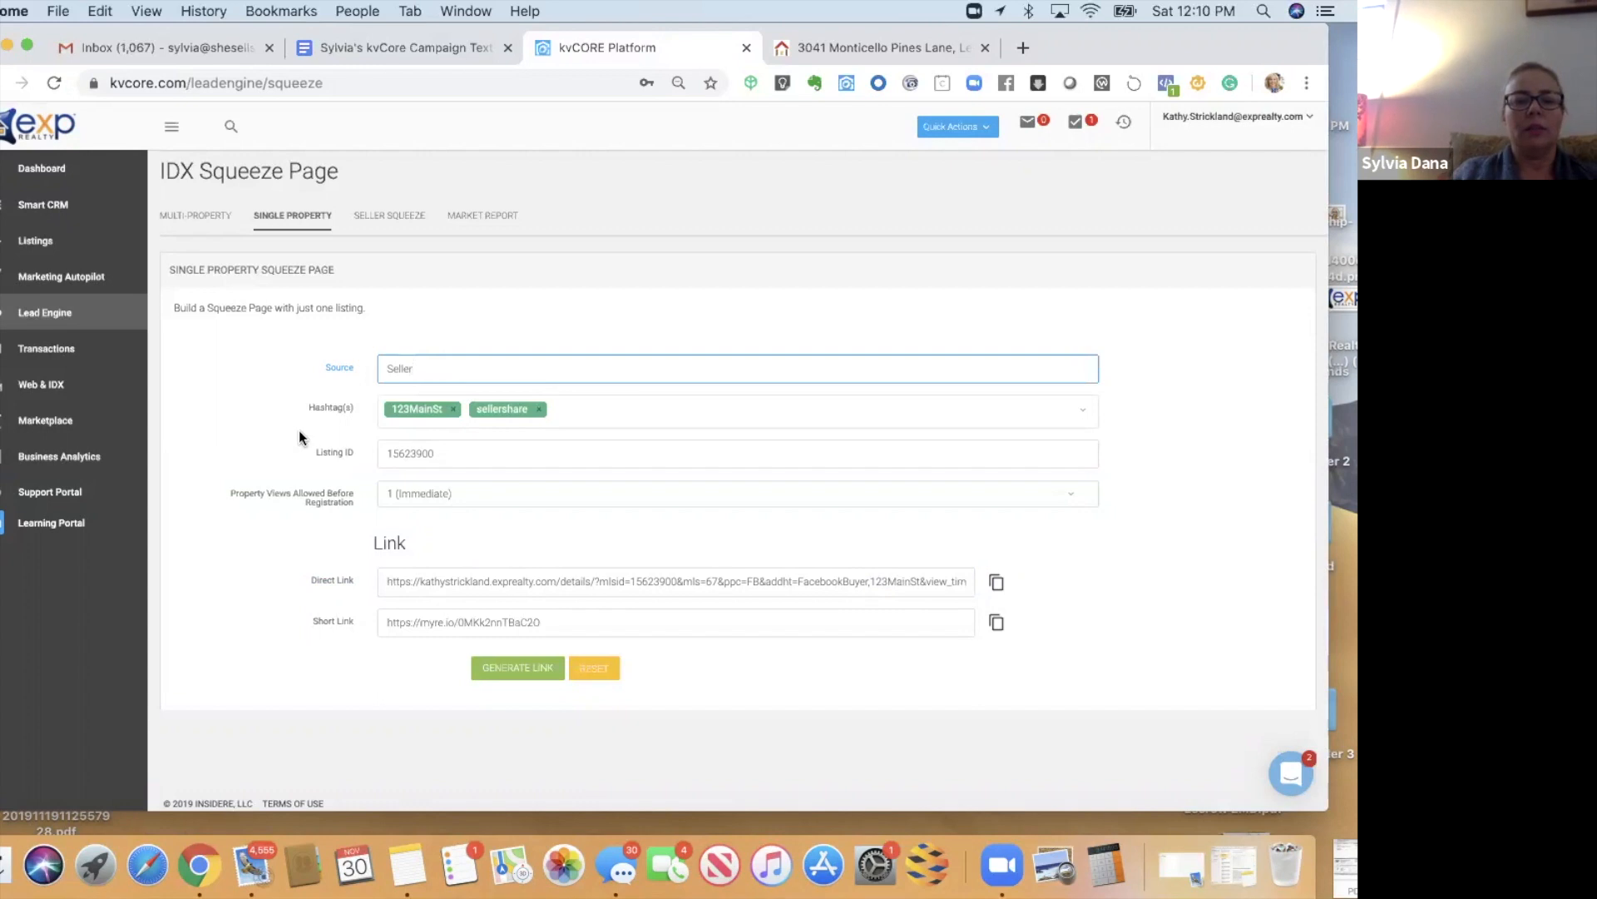
pyautogui.click(371, 414)
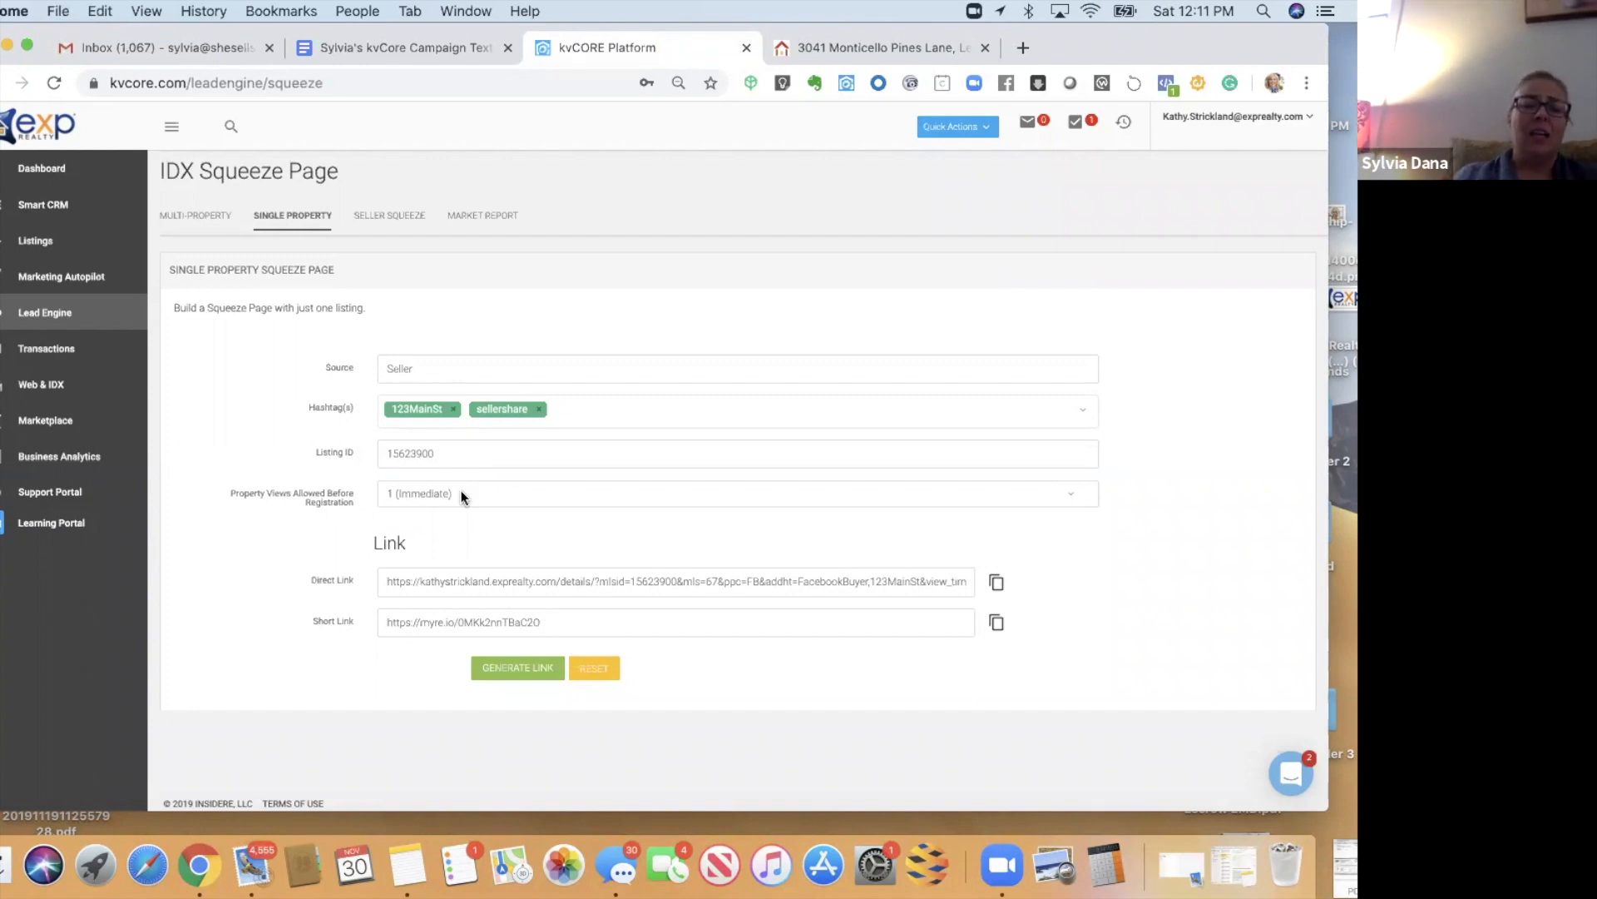
# - Set Property Views to 2, regenerate the Seller-source links, and return to the Monticello Pines listing
pyautogui.click(458, 492)
pyautogui.click(456, 502)
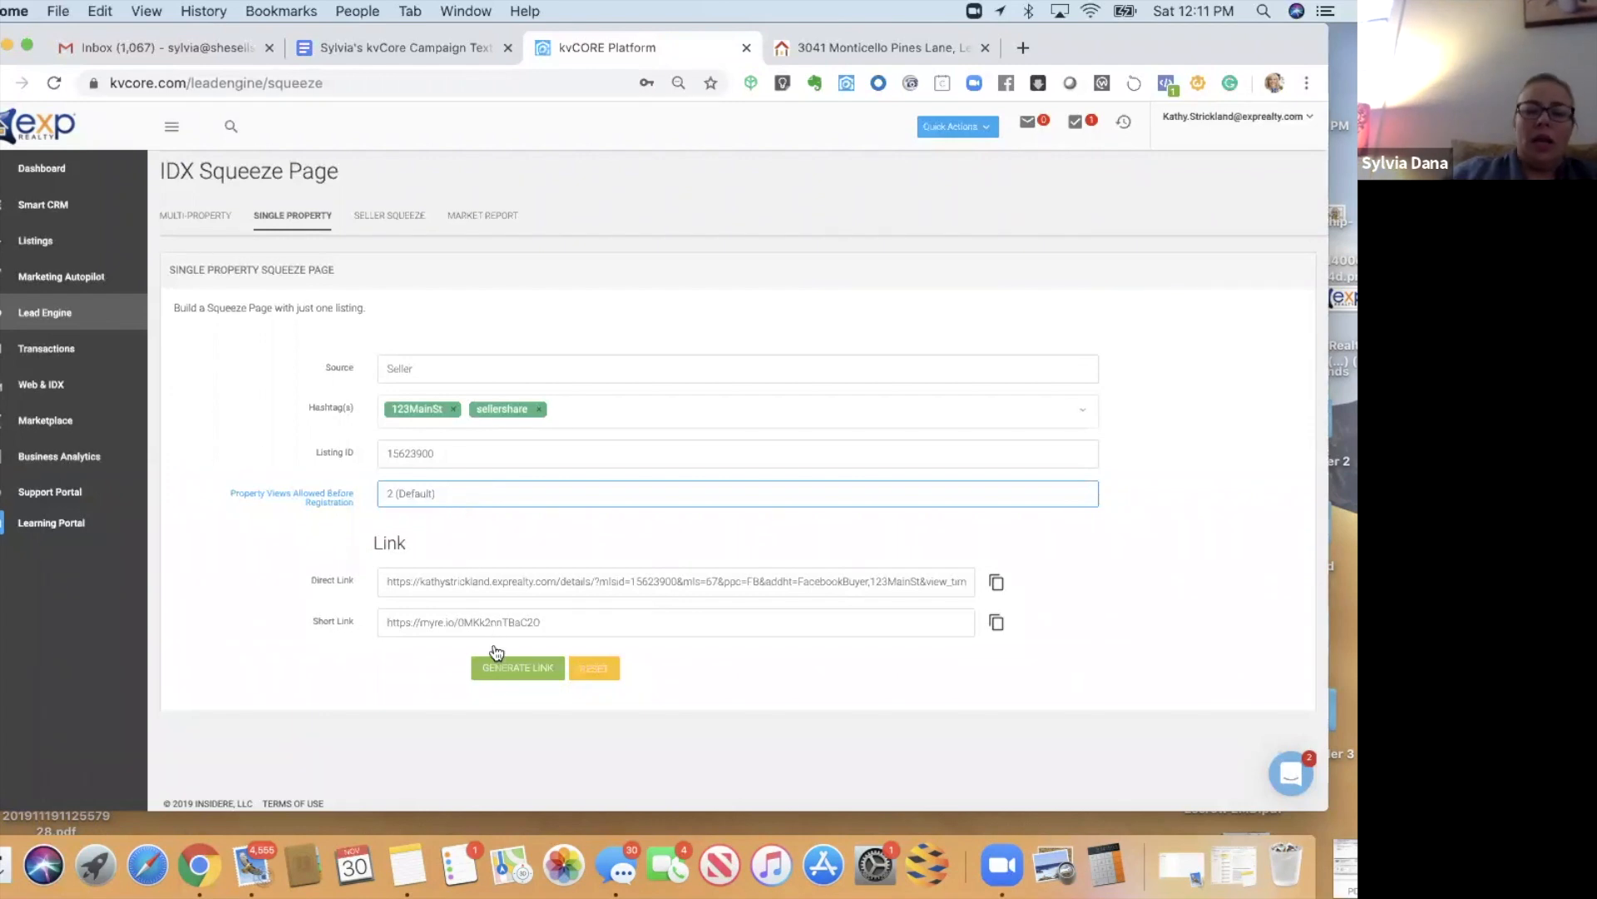
pyautogui.click(497, 677)
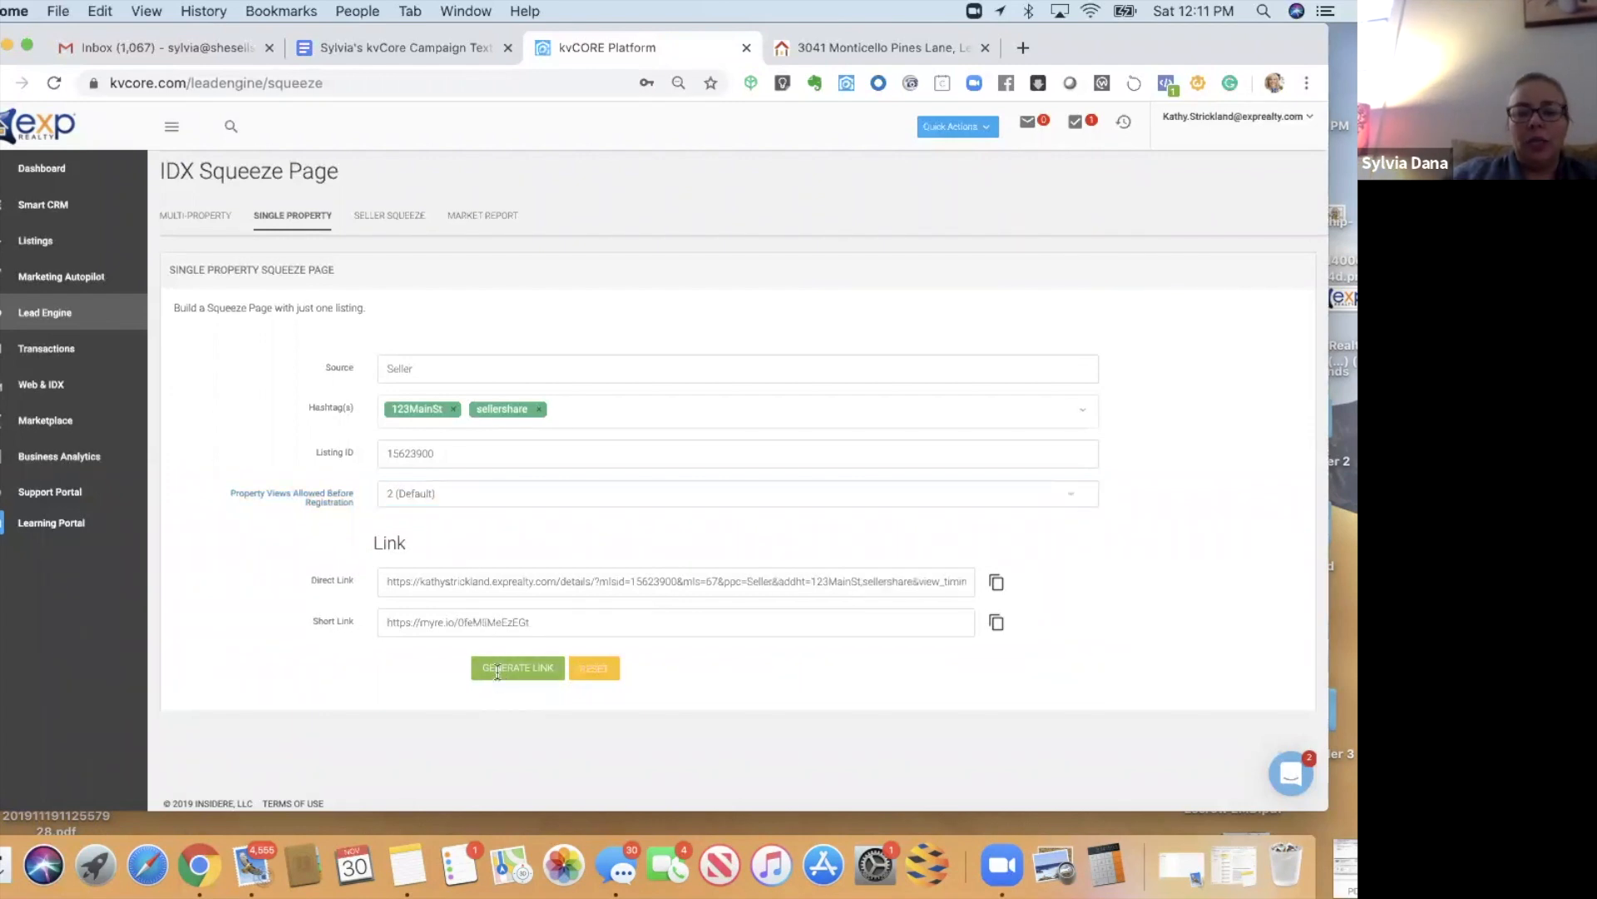
pyautogui.moveTo(746, 581); pyautogui.dragTo(778, 581)
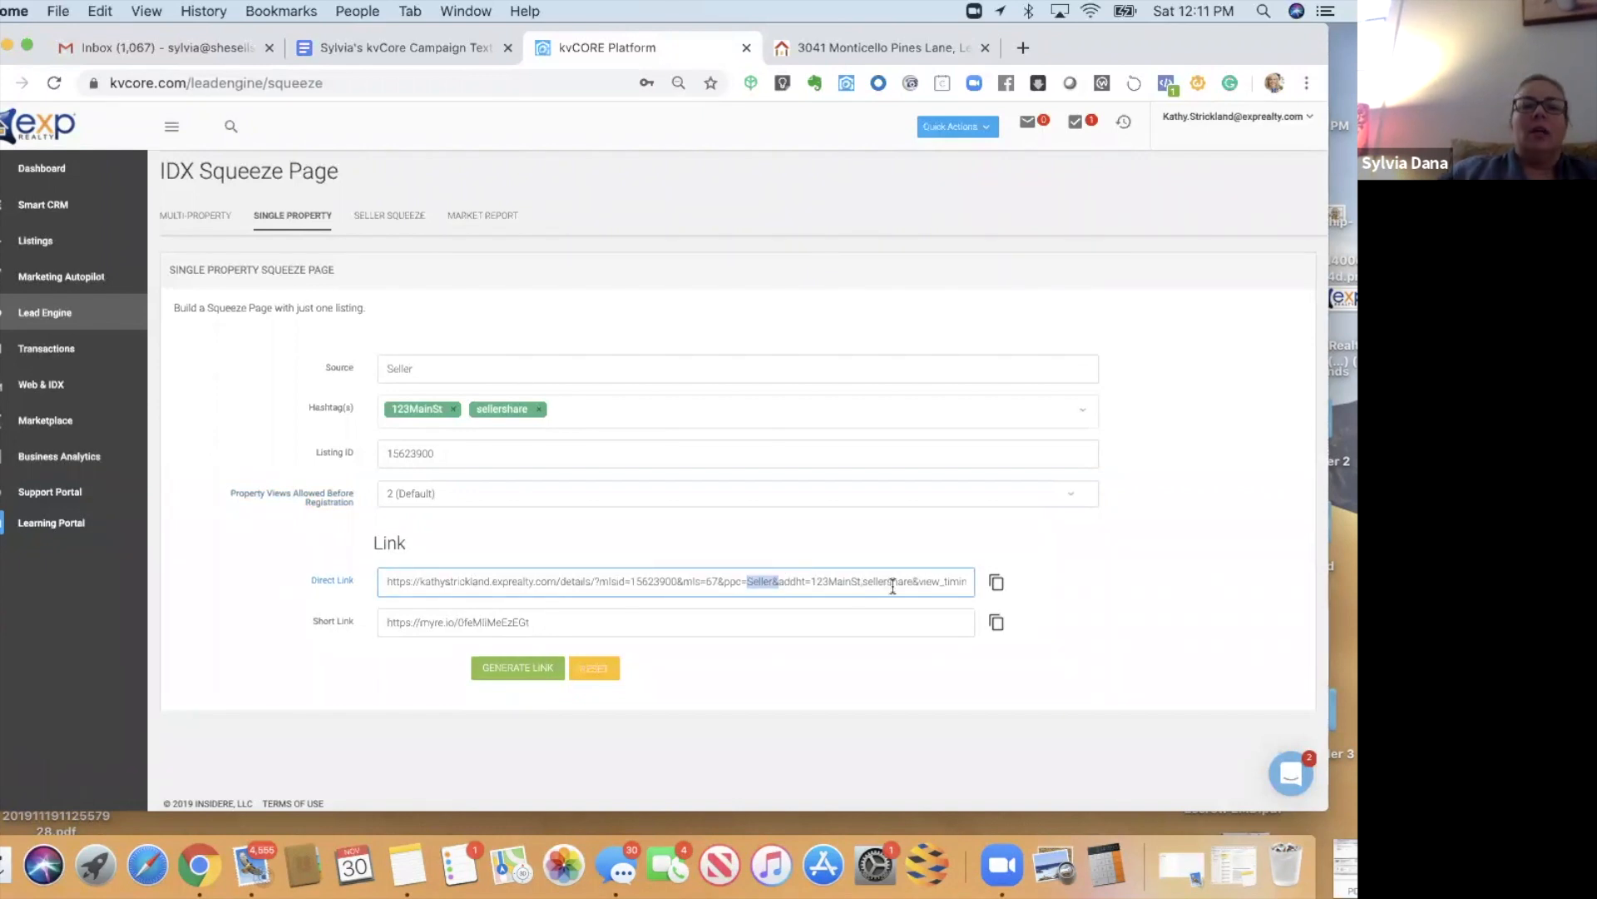
pyautogui.moveTo(1210, 48); pyautogui.dragTo(1202, 150)
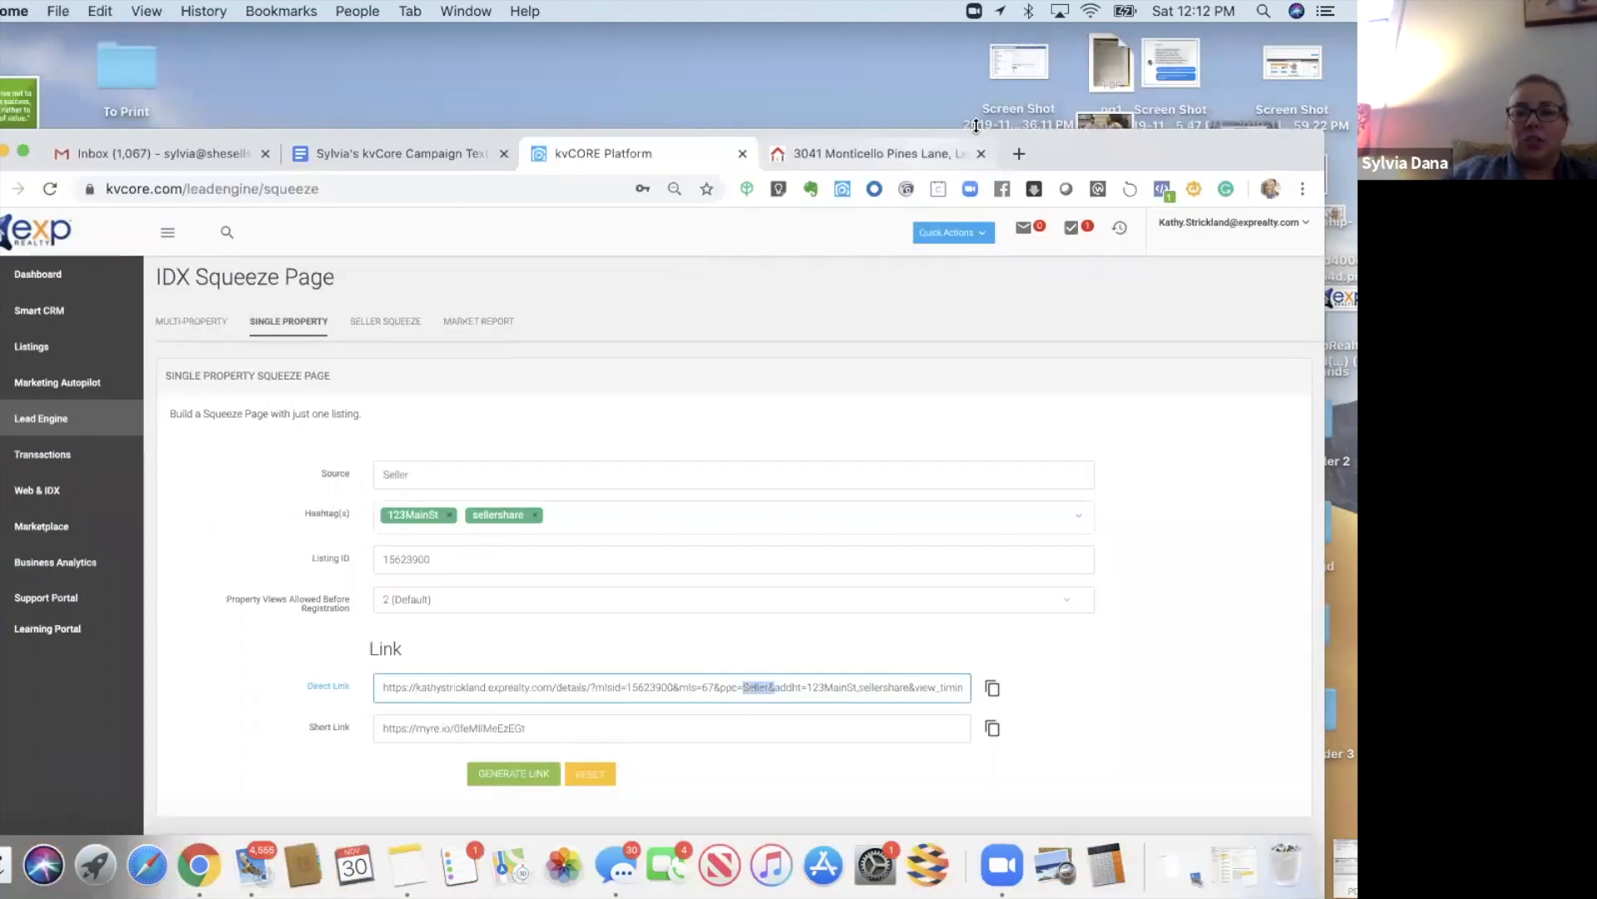
pyautogui.click(884, 154)
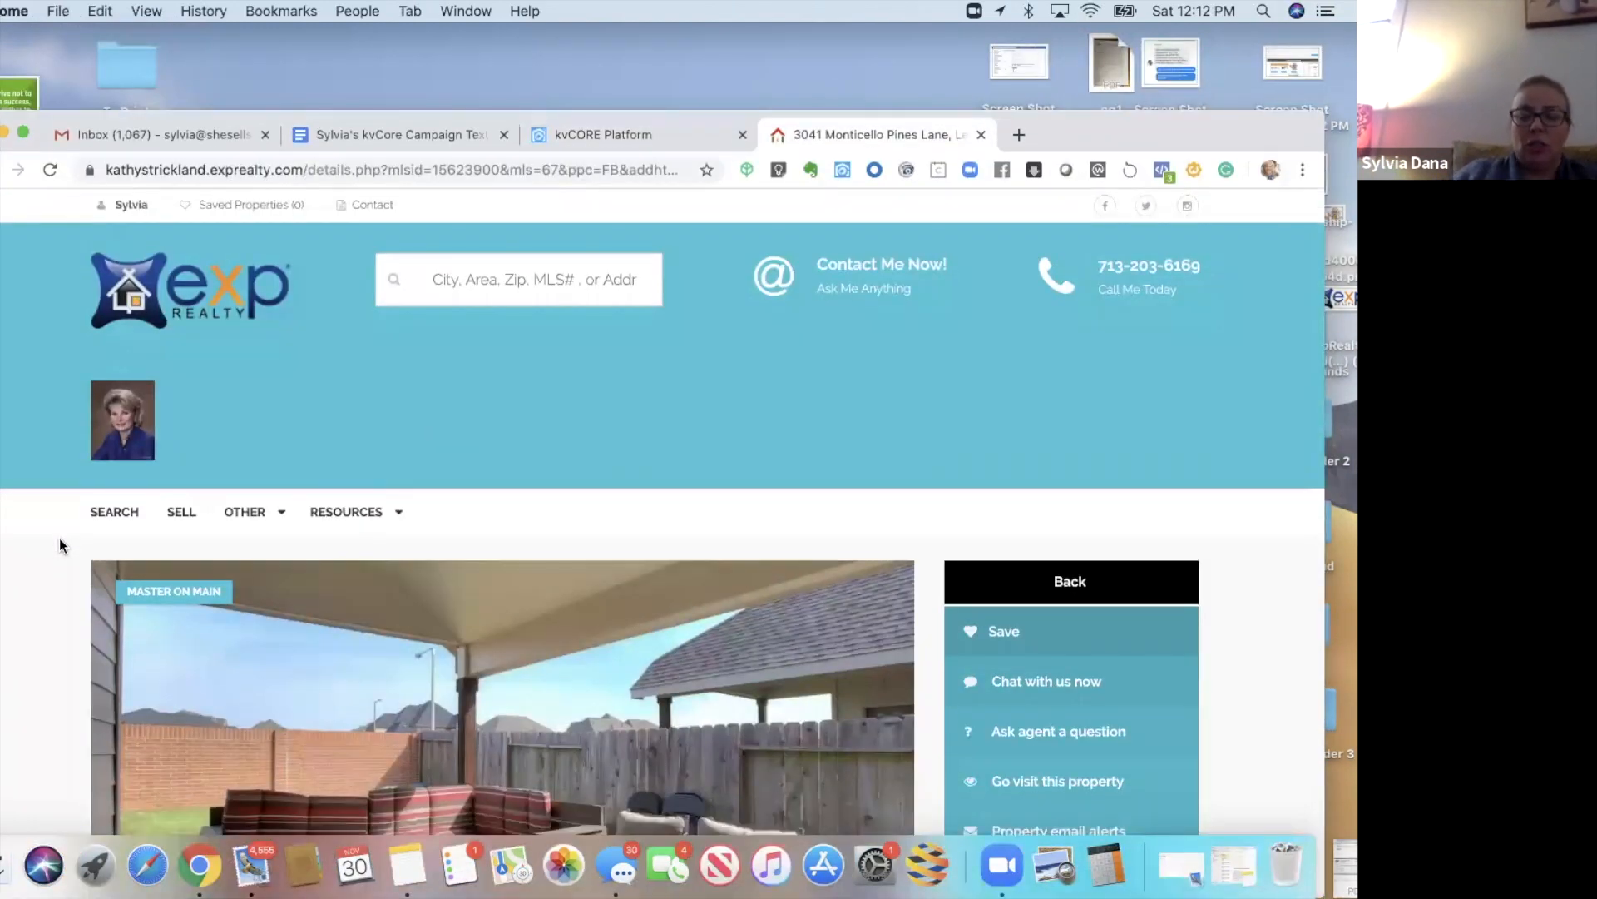
# - Scroll down the Monticello Pines Lane listing details, then return to kvCORE's Marketing Autopilot
pyautogui.scroll(-5, 60, 546)
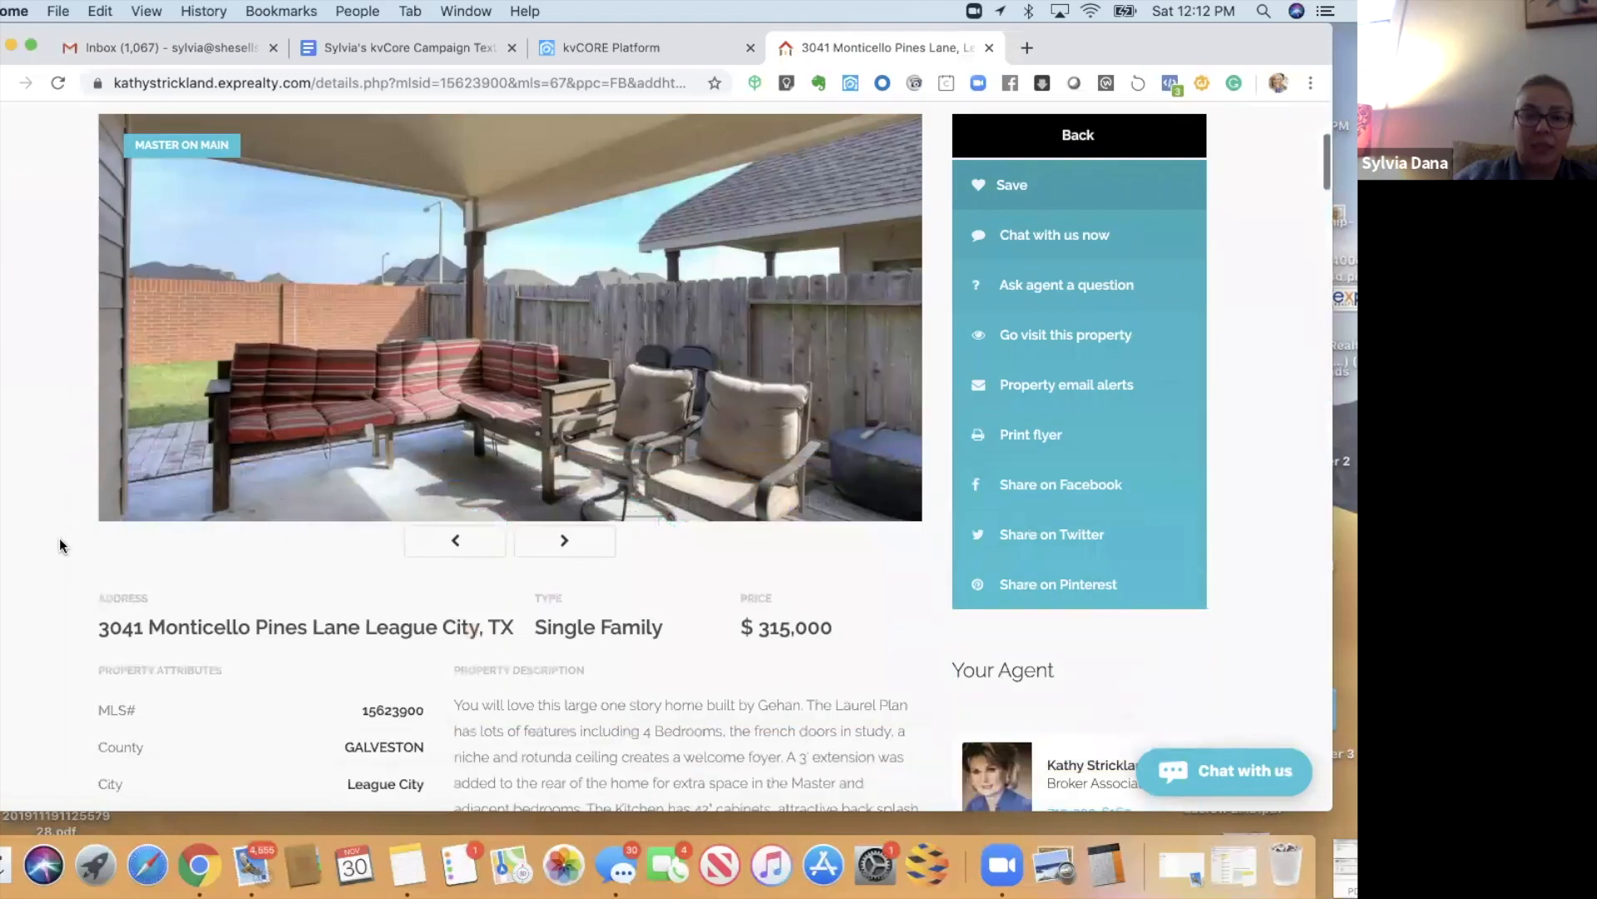
pyautogui.scroll(-5, 60, 545)
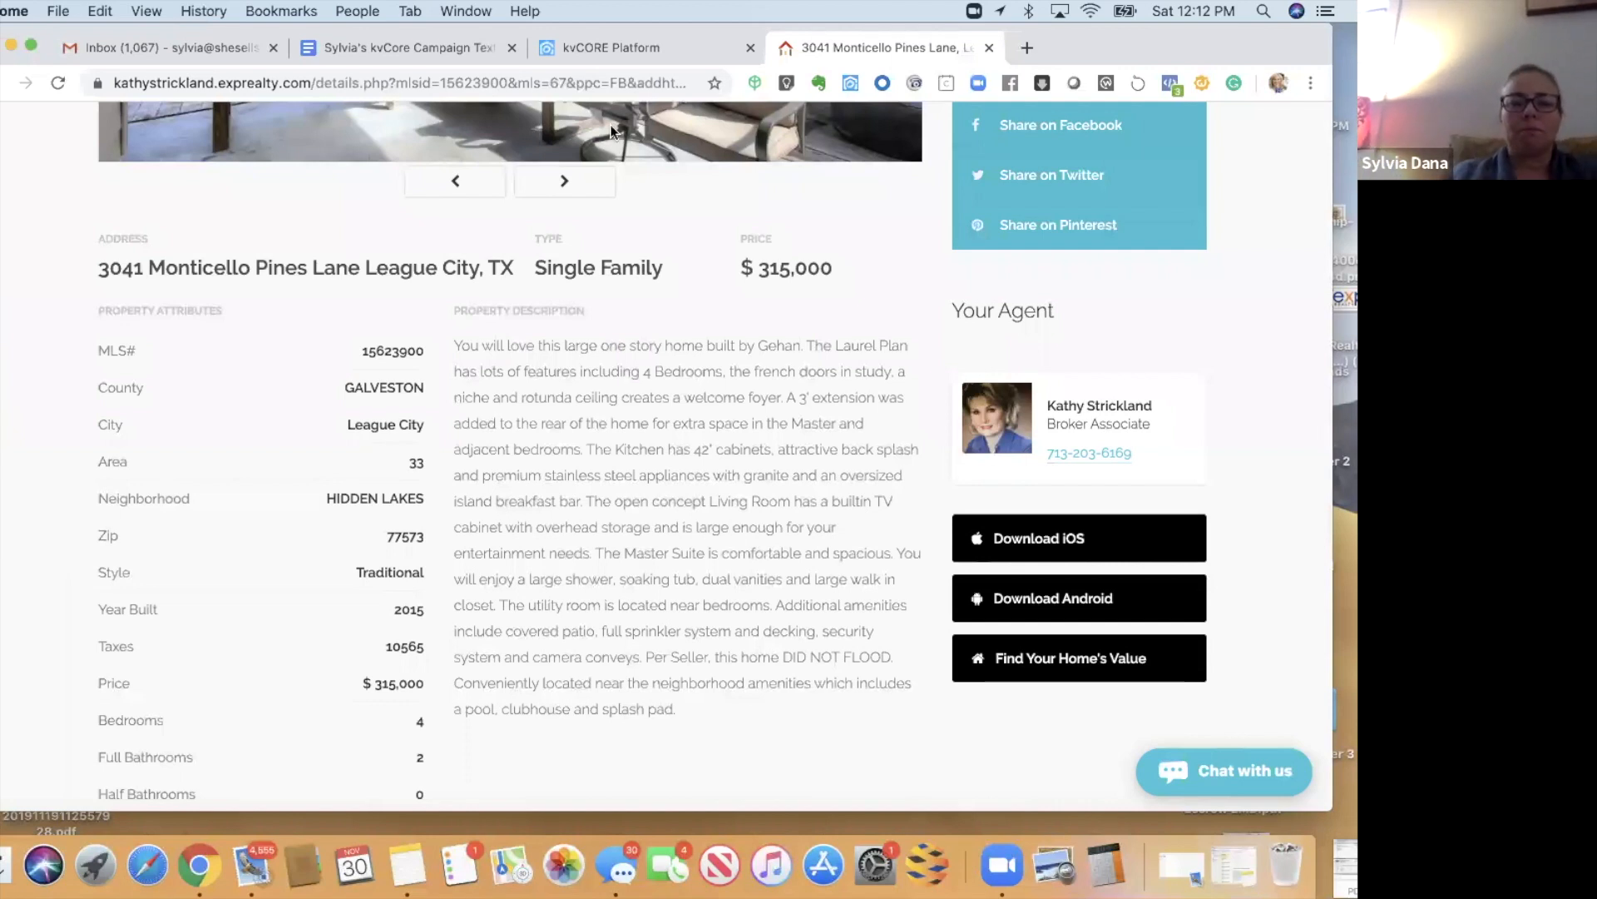
pyautogui.moveTo(619, 30); pyautogui.dragTo(611, 112)
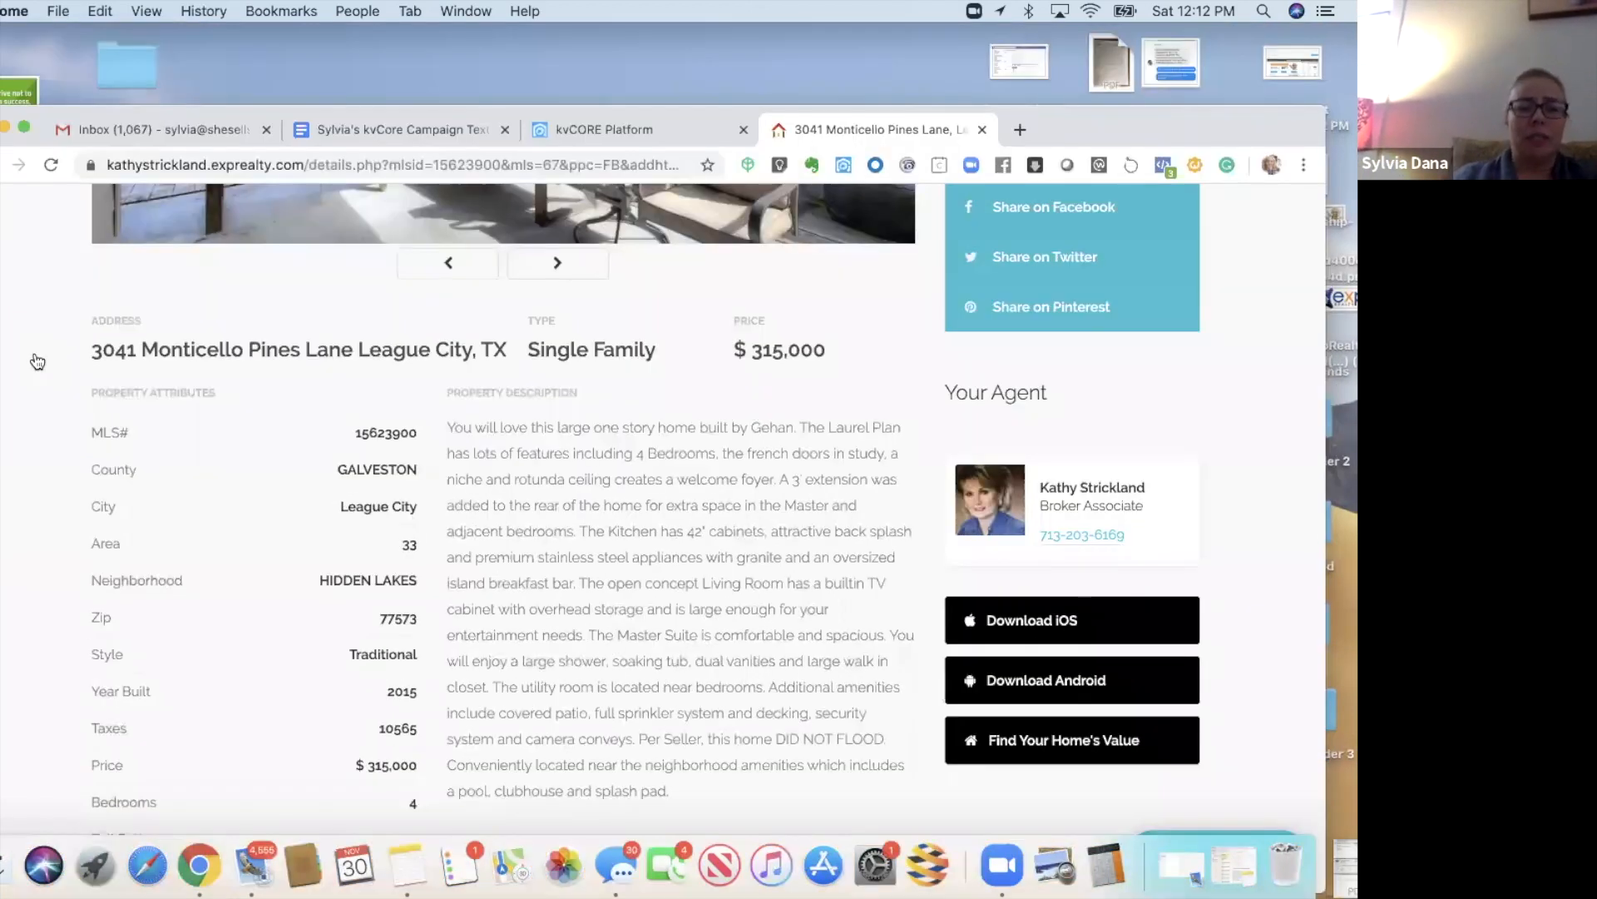
pyautogui.click(38, 361)
pyautogui.moveTo(257, 106); pyautogui.dragTo(254, 62)
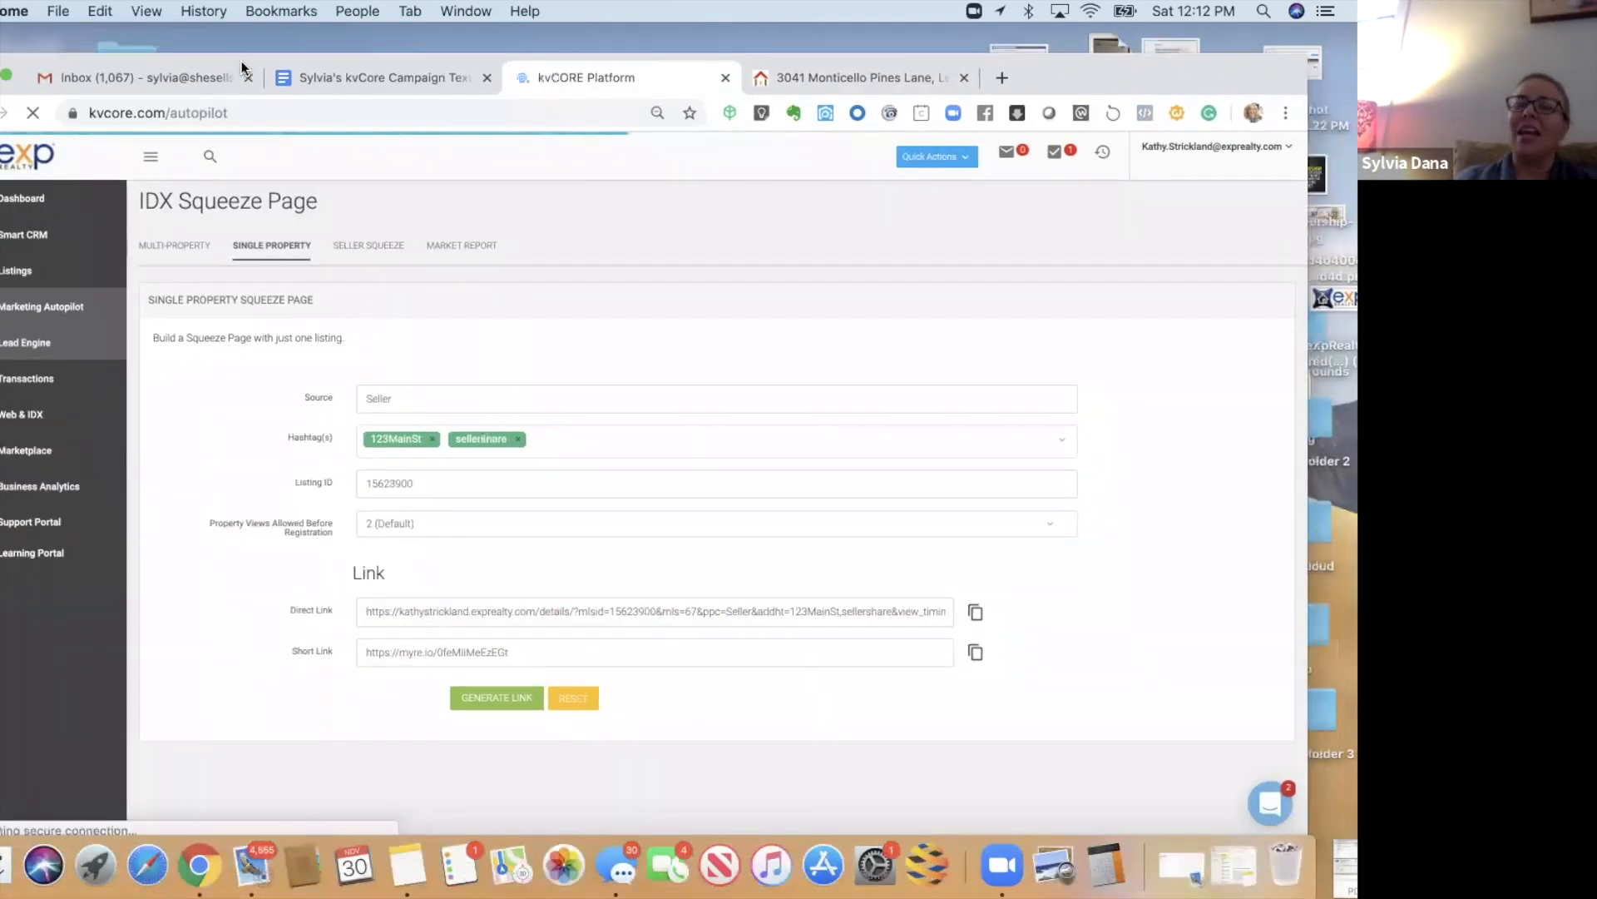
pyautogui.moveTo(1101, 76); pyautogui.dragTo(1125, 75)
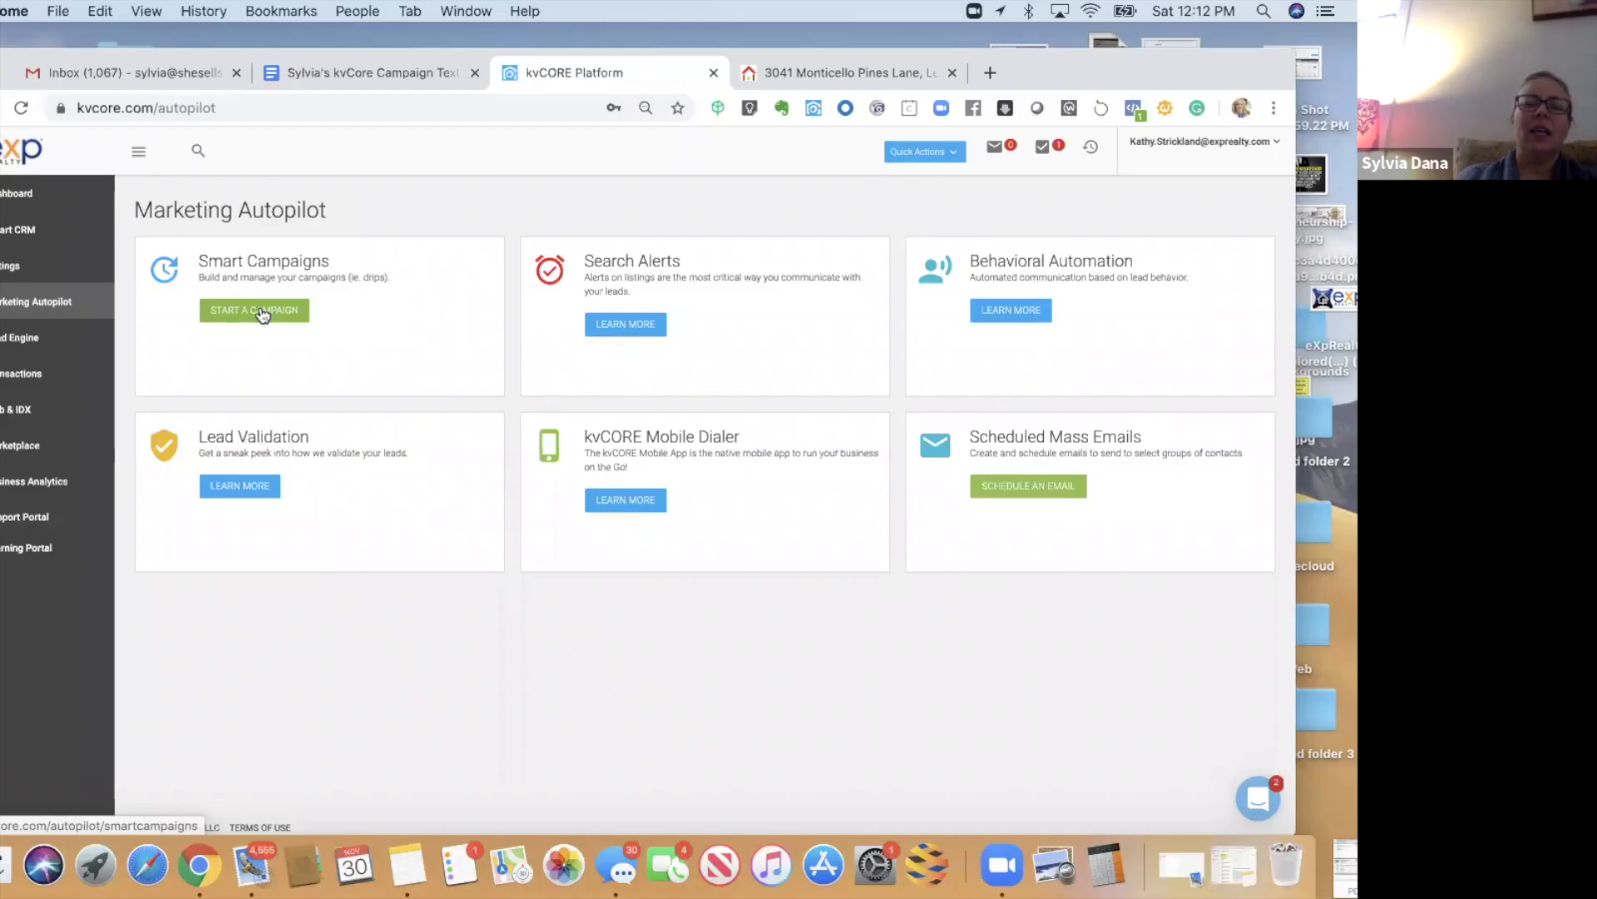
# - Open the Campaign Library from Marketing Autopilot with Start a Campaign
pyautogui.click(250, 291)
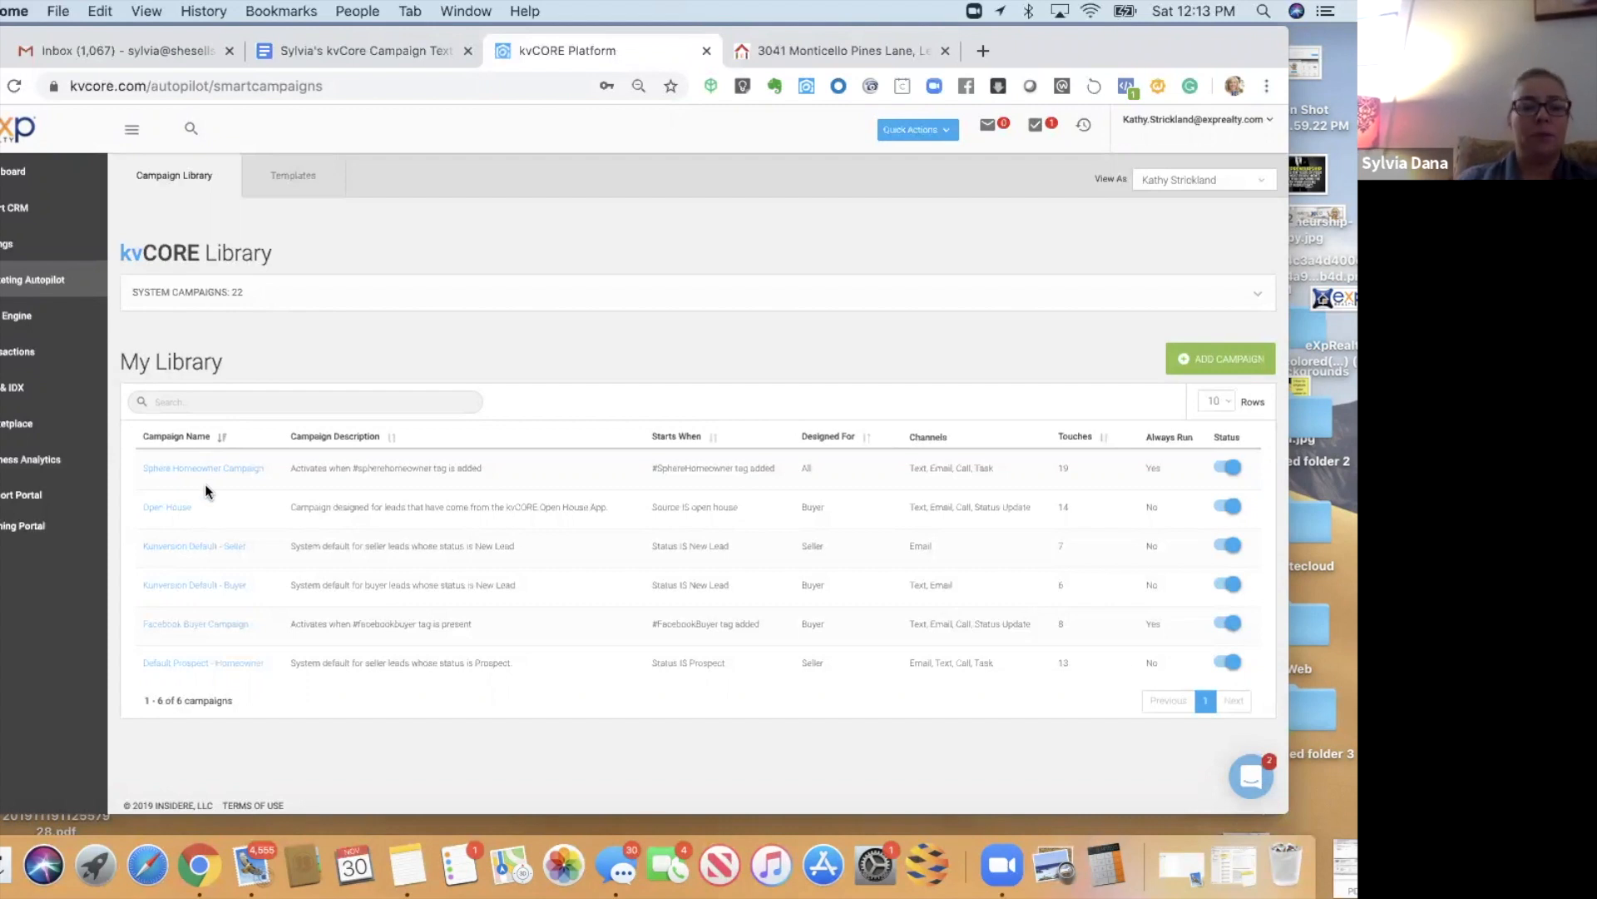
# - Open the Facebook Buyer Campaign from My Library
pyautogui.click(163, 626)
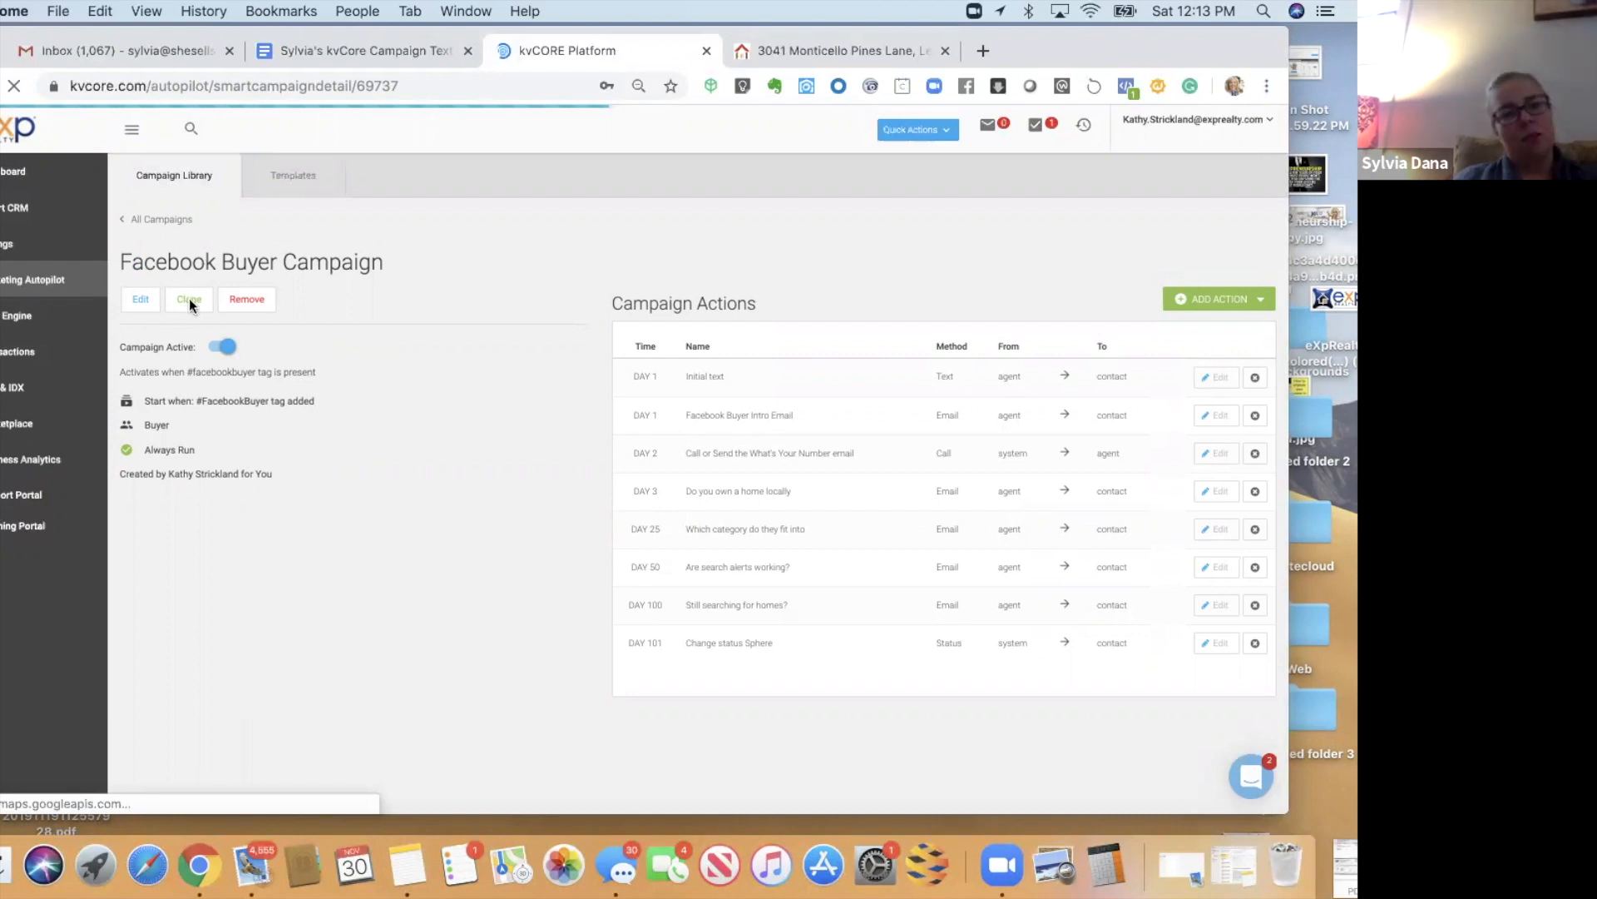
# - Clone the Facebook Buyer Campaign, keeping Buyer, into an inactive copy with its eight actions
pyautogui.click(189, 301)
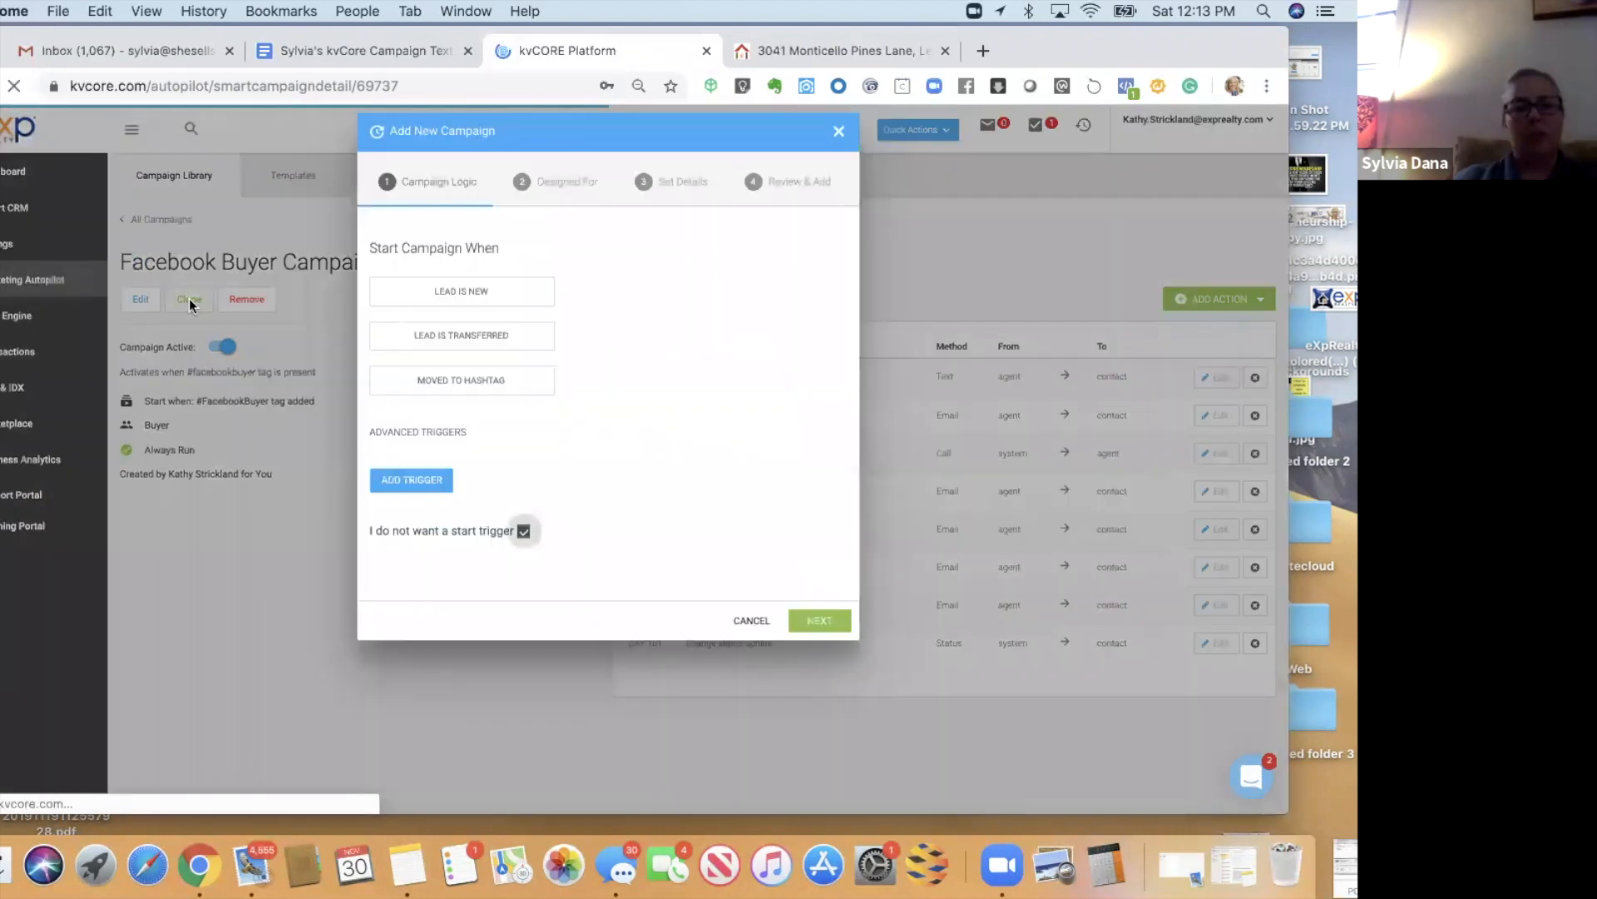
pyautogui.click(812, 621)
pyautogui.click(815, 600)
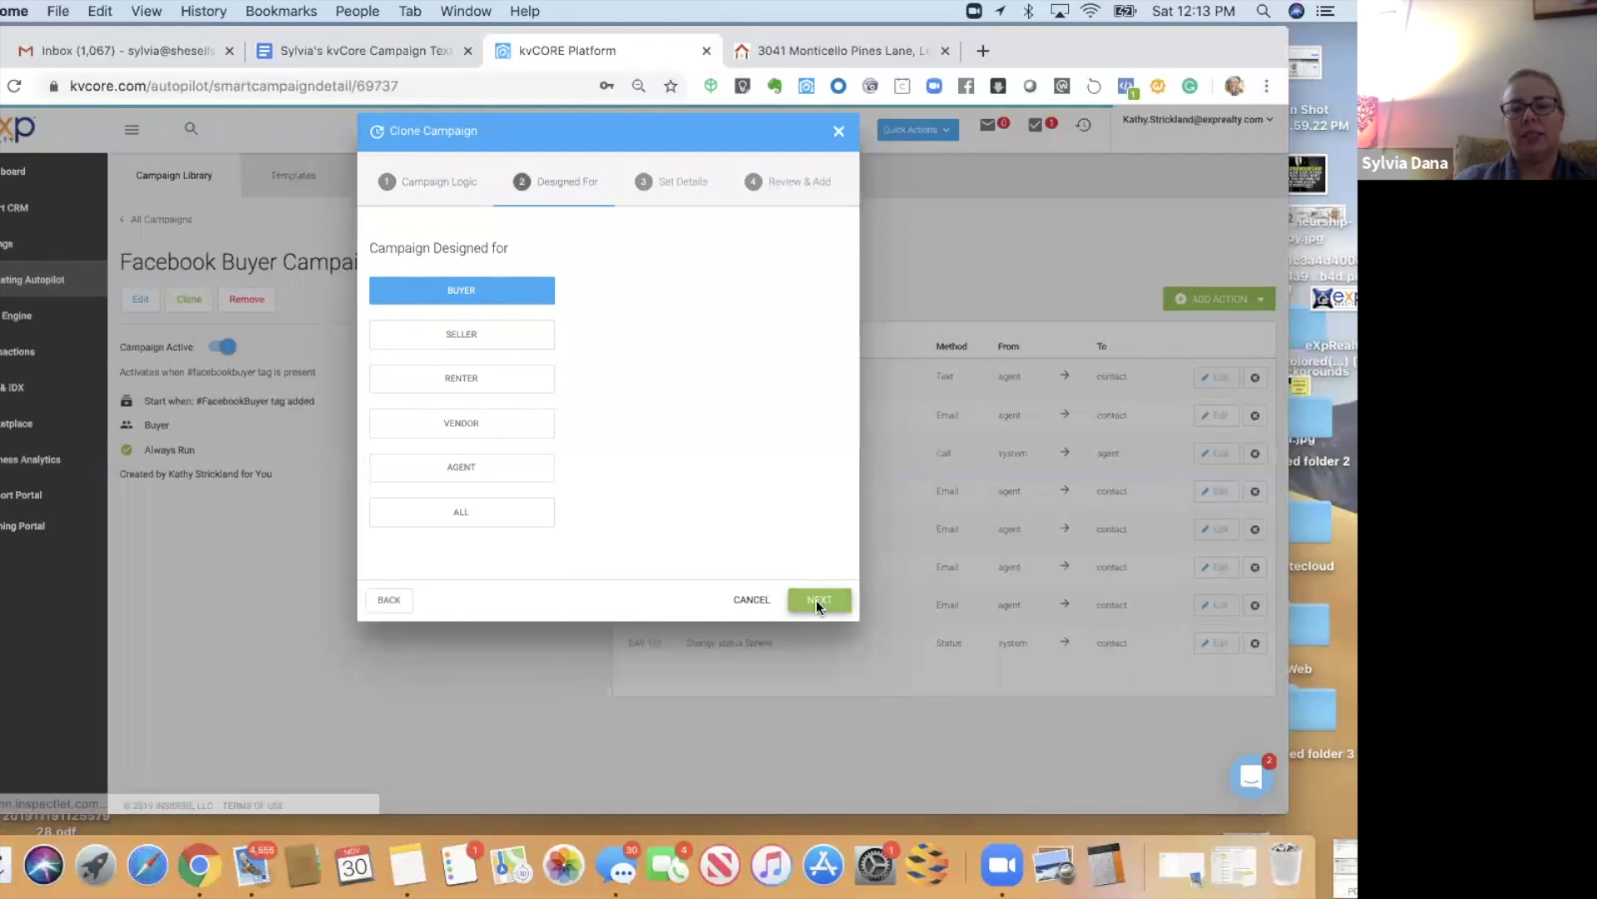
pyautogui.click(816, 571)
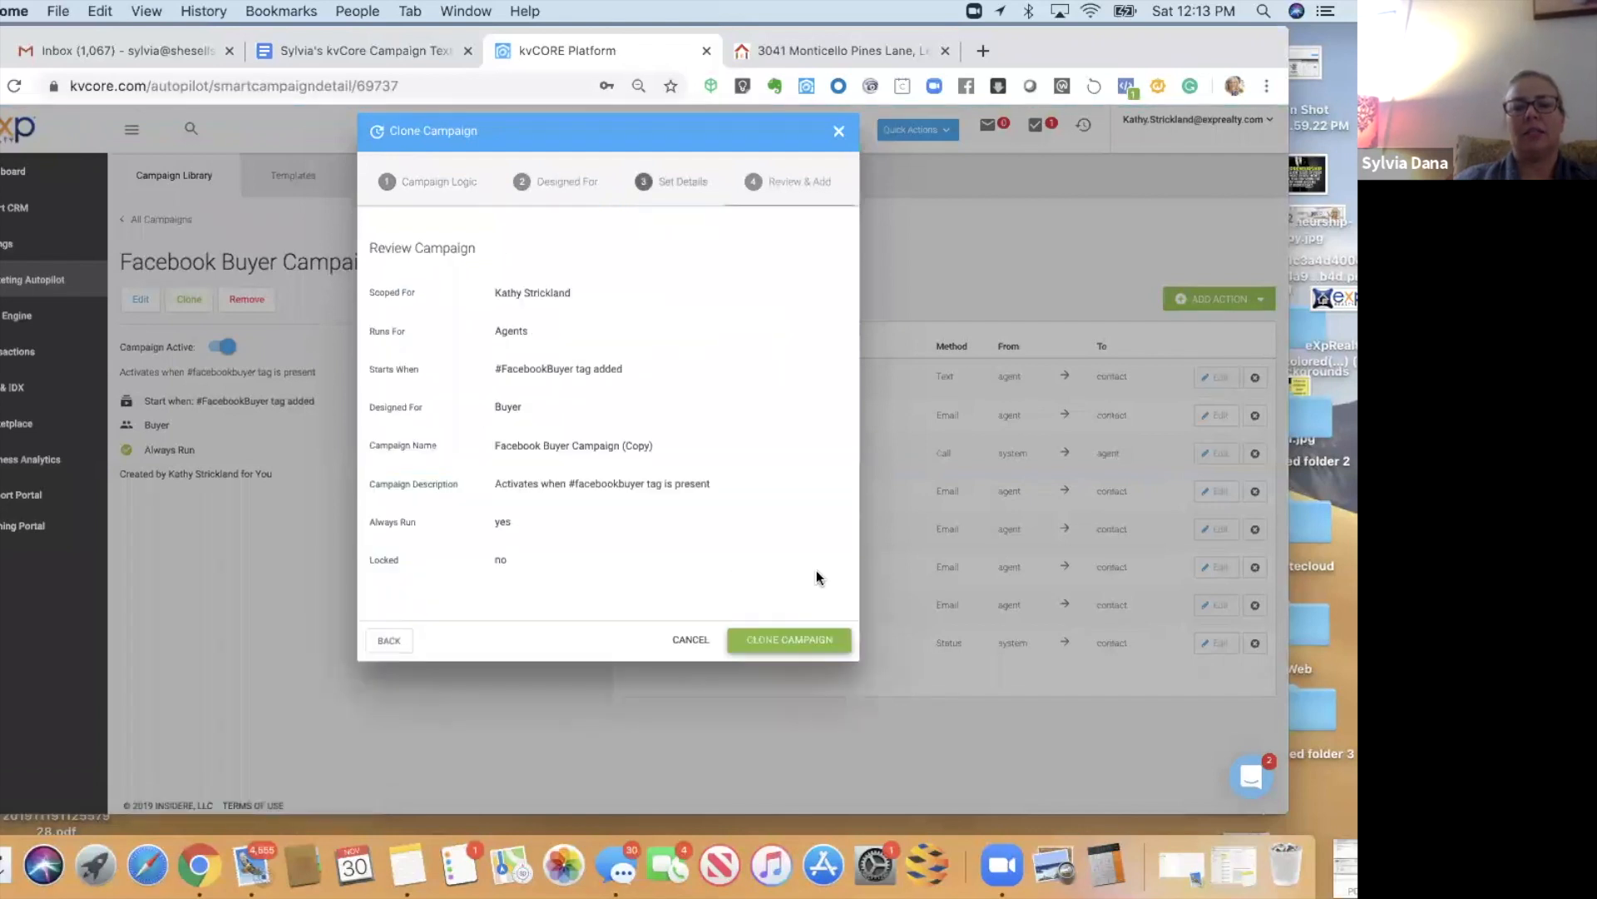
pyautogui.click(779, 642)
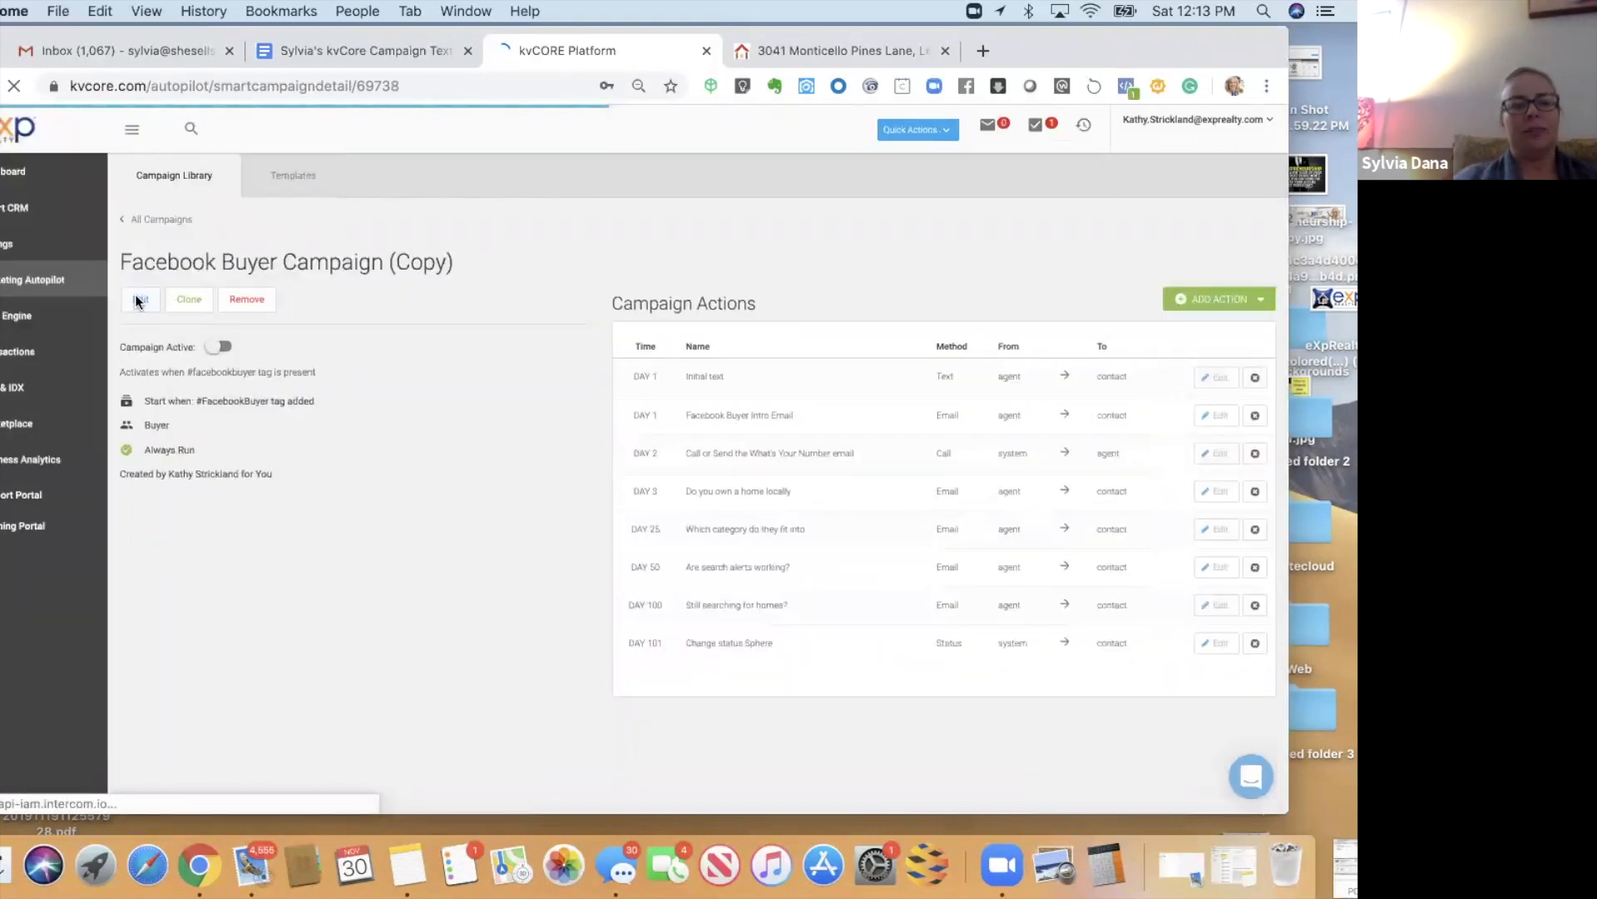
# - Open the Facebook Buyer Campaign (Copy) for editing and clear its no-start-trigger option
pyautogui.click(138, 301)
pyautogui.click(436, 381)
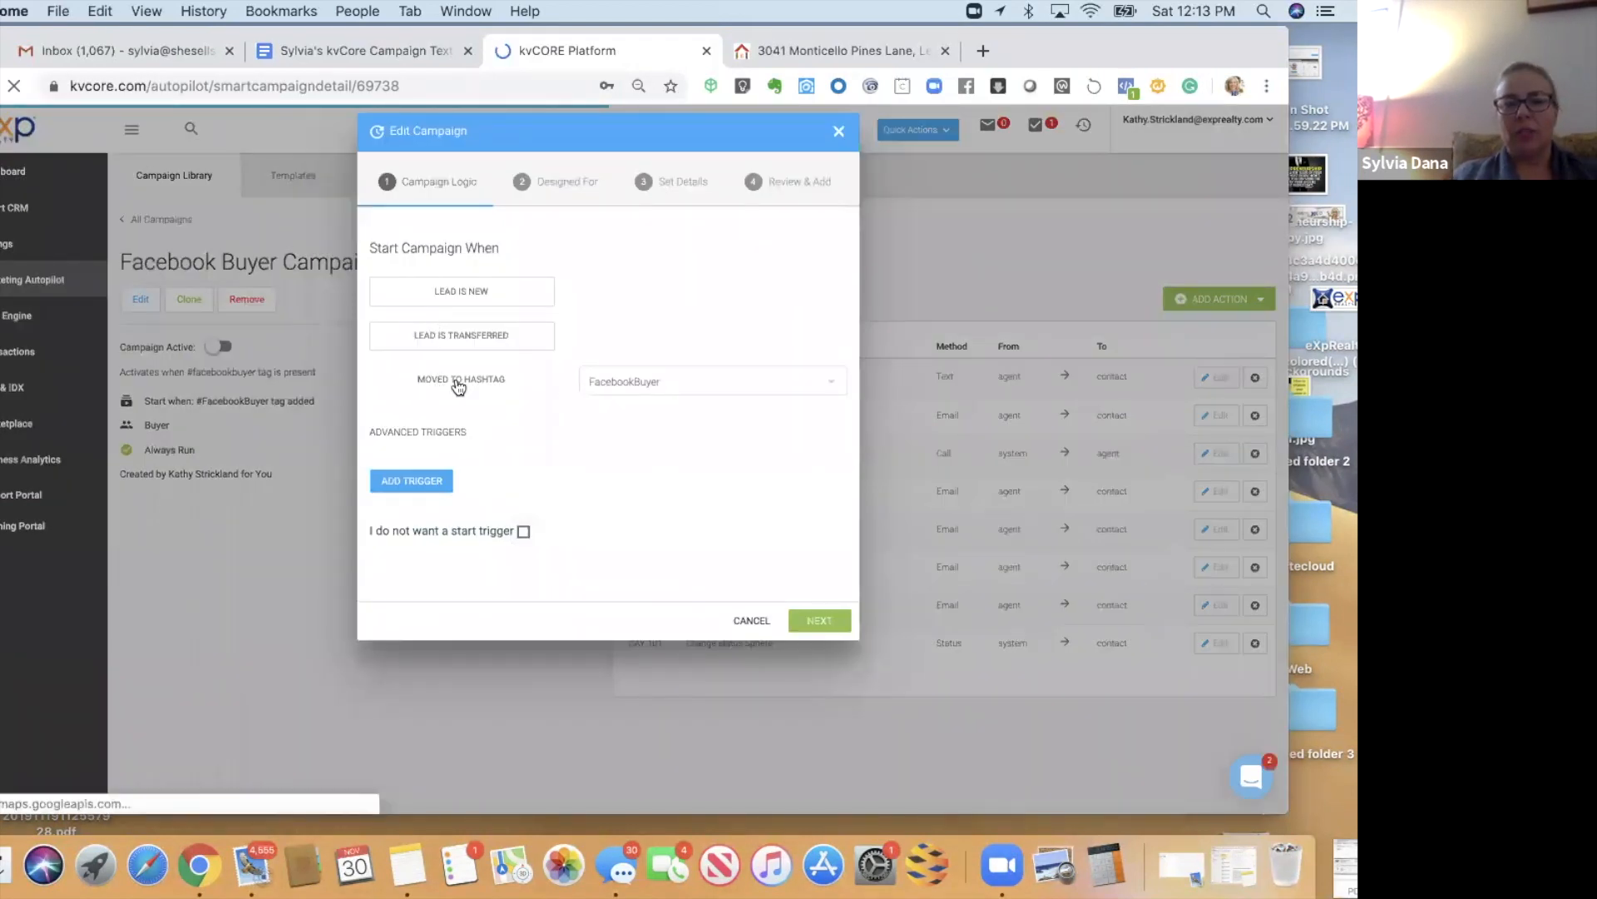
# - Make the copy start when the sellershare hashtag is added, then advance to Set Details
pyautogui.click(457, 385)
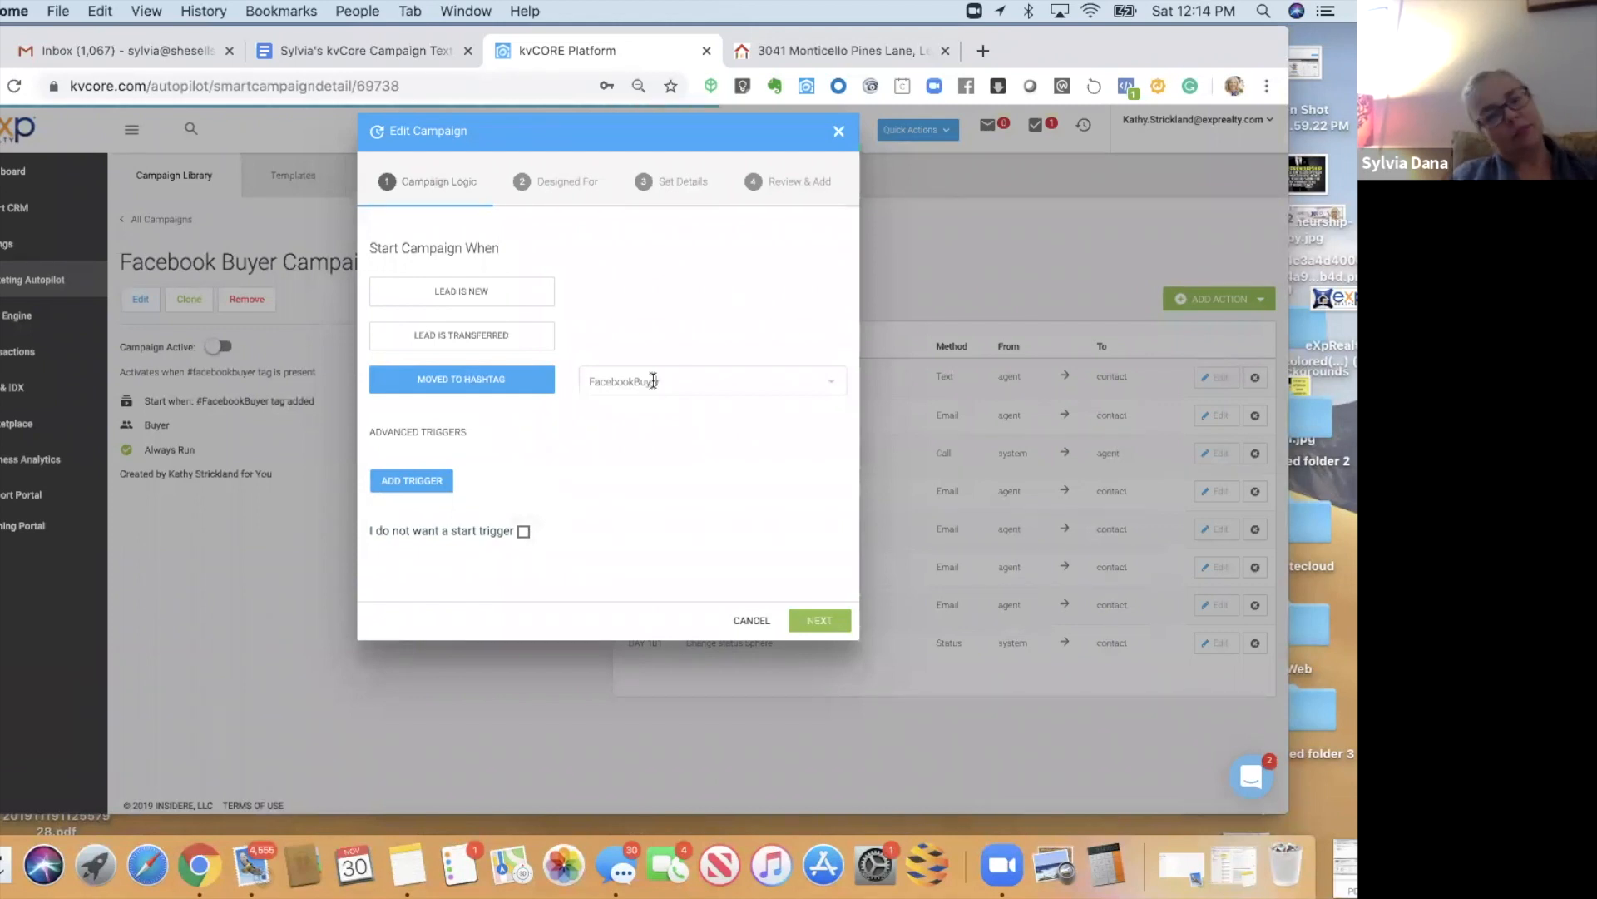
pyautogui.click(655, 380)
pyautogui.write('se')
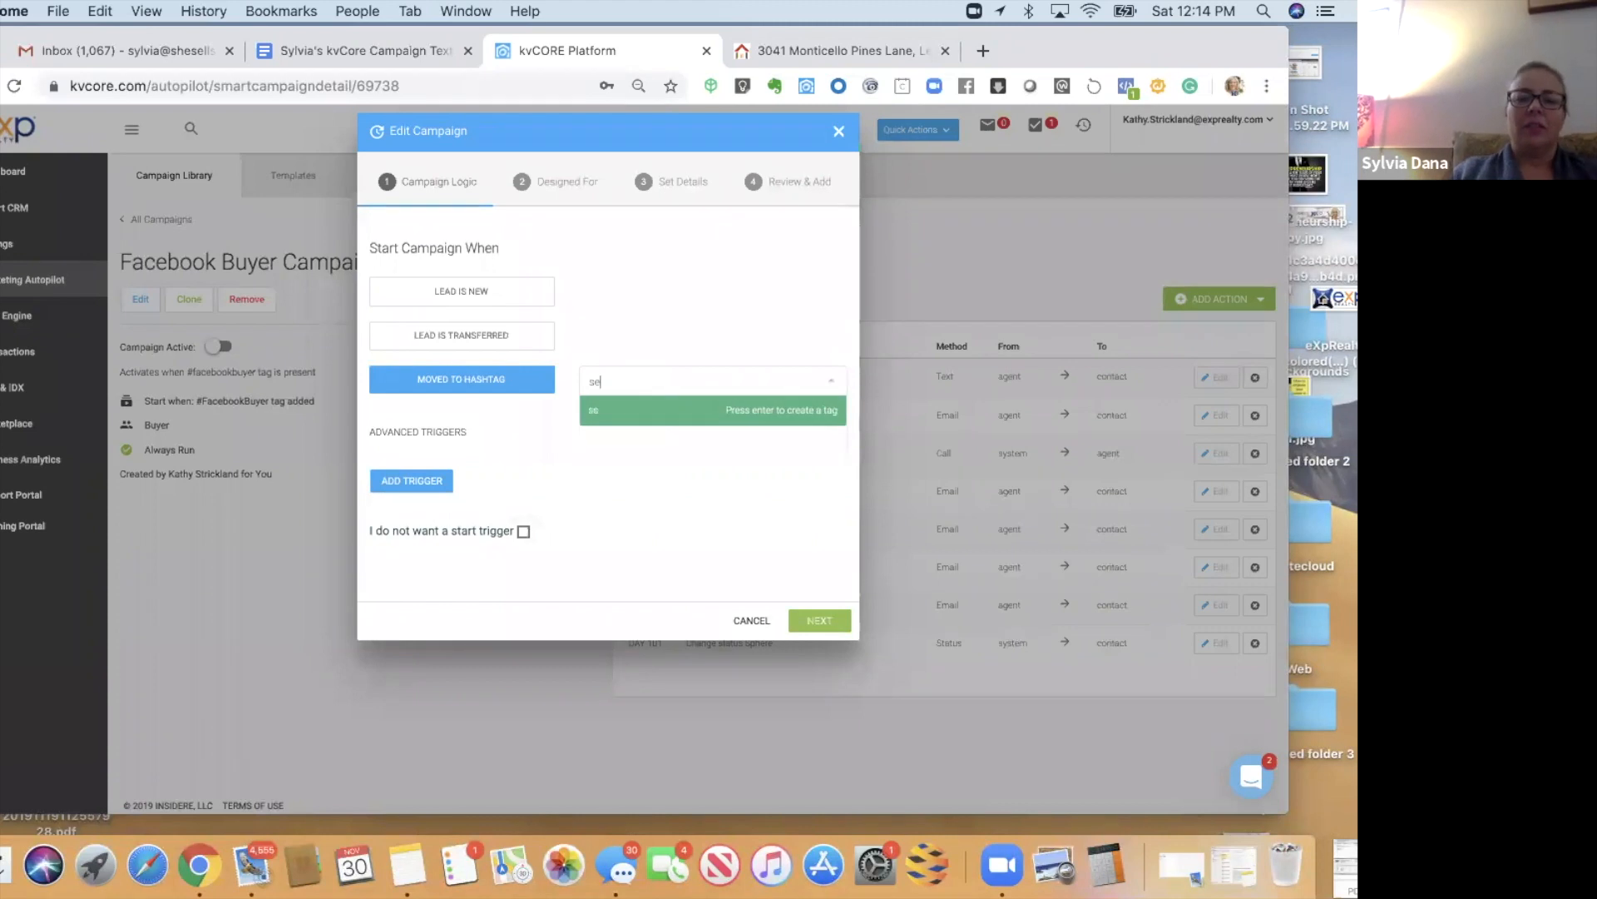
pyautogui.write('llershare')
pyautogui.press('Return')
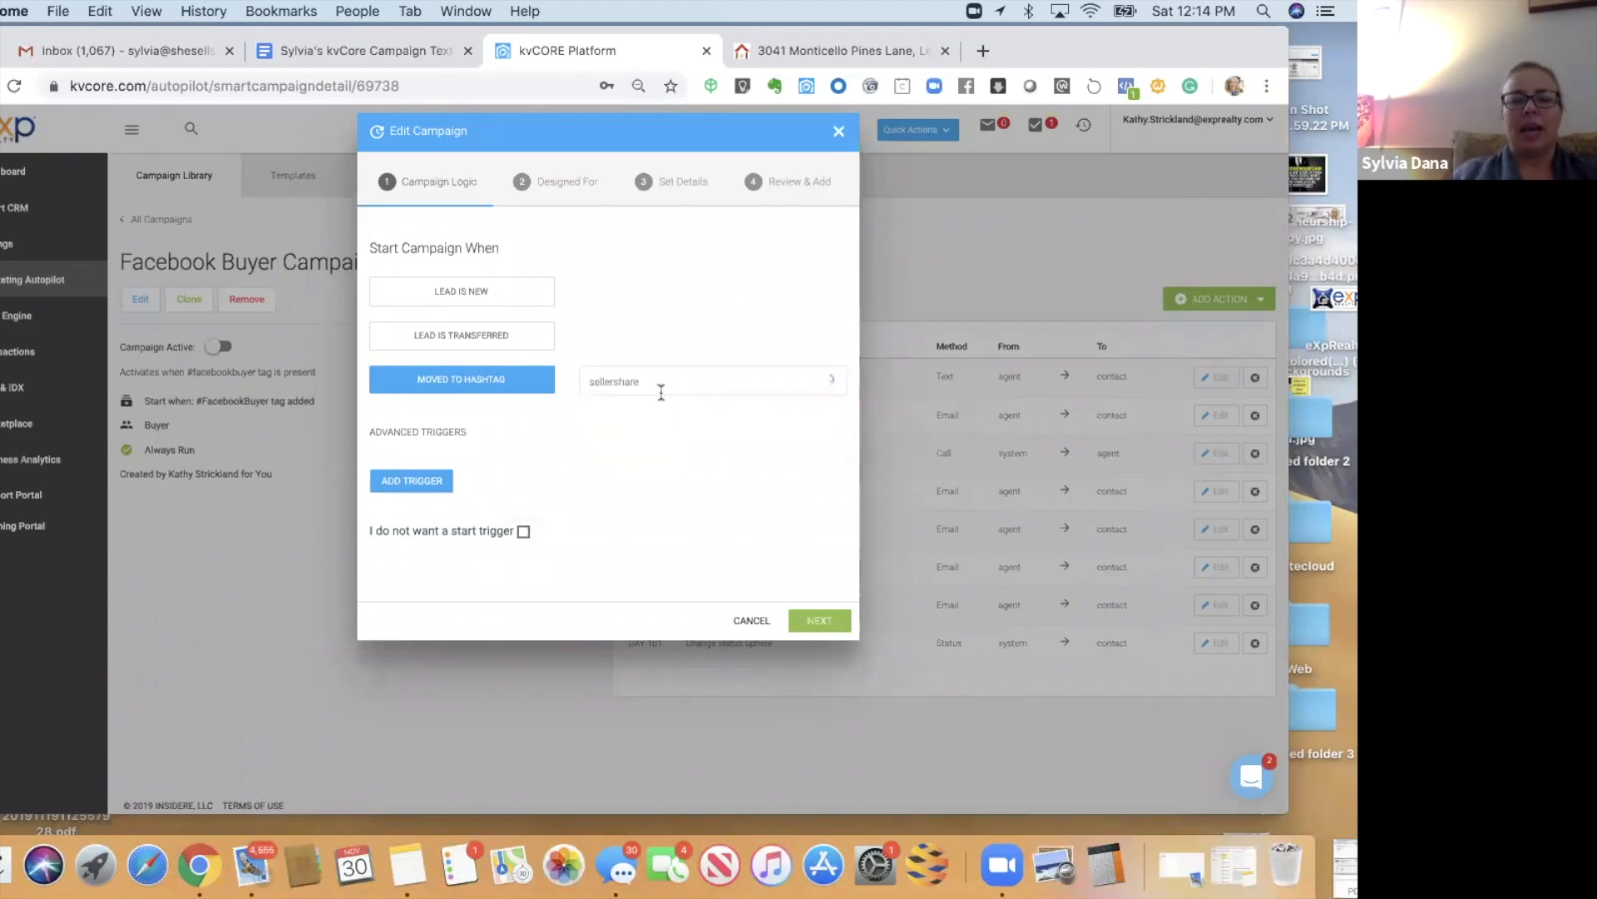
pyautogui.click(819, 622)
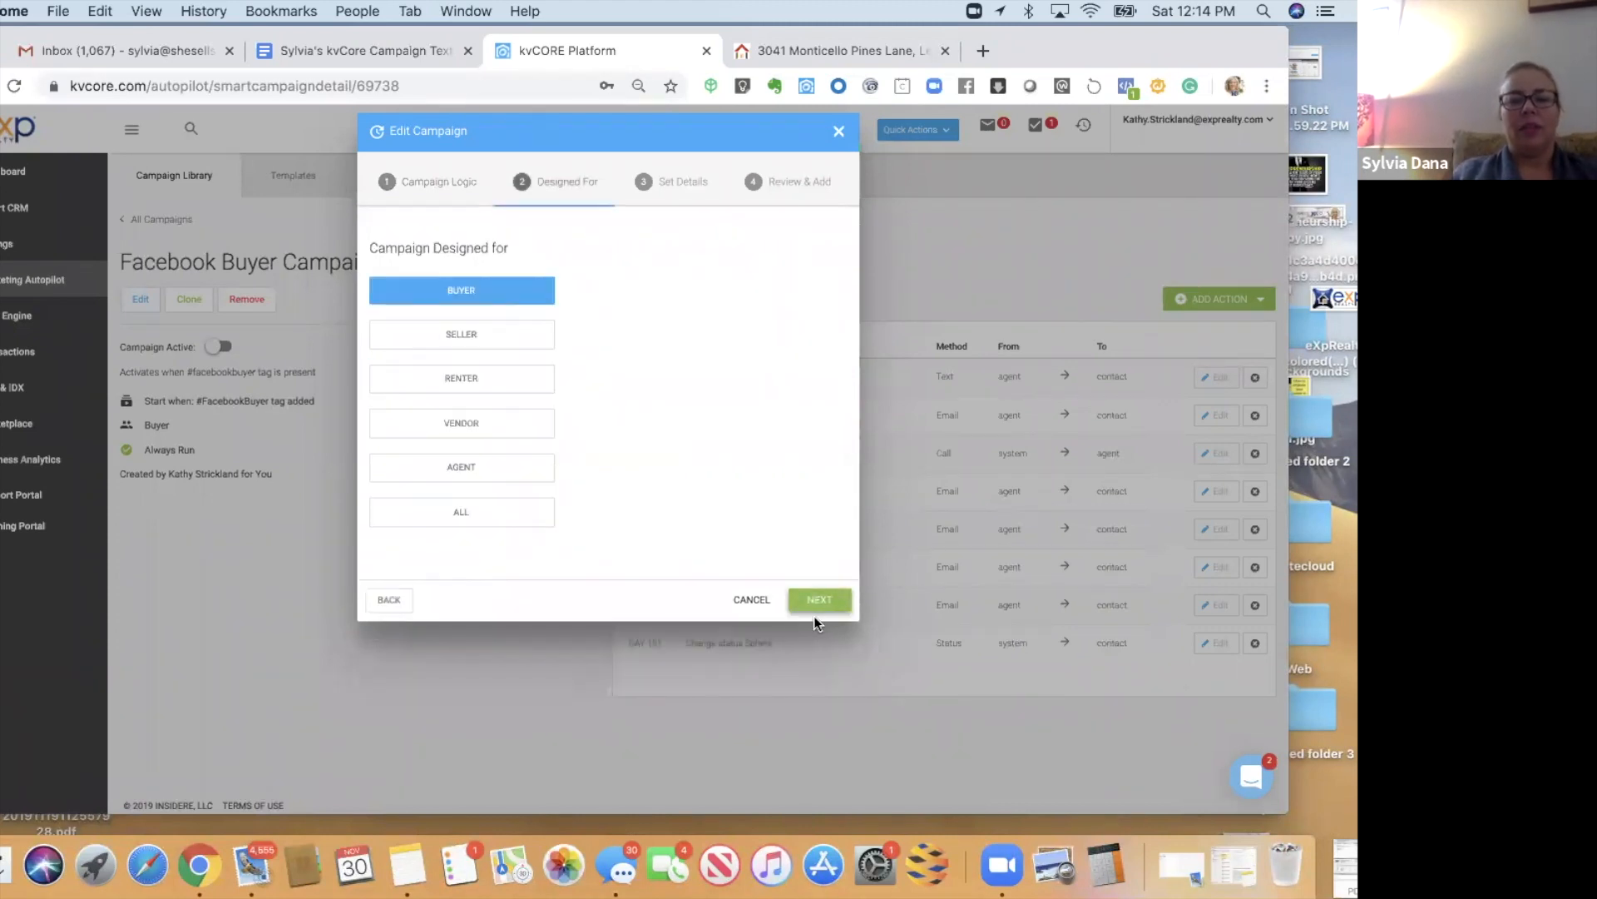
pyautogui.click(812, 602)
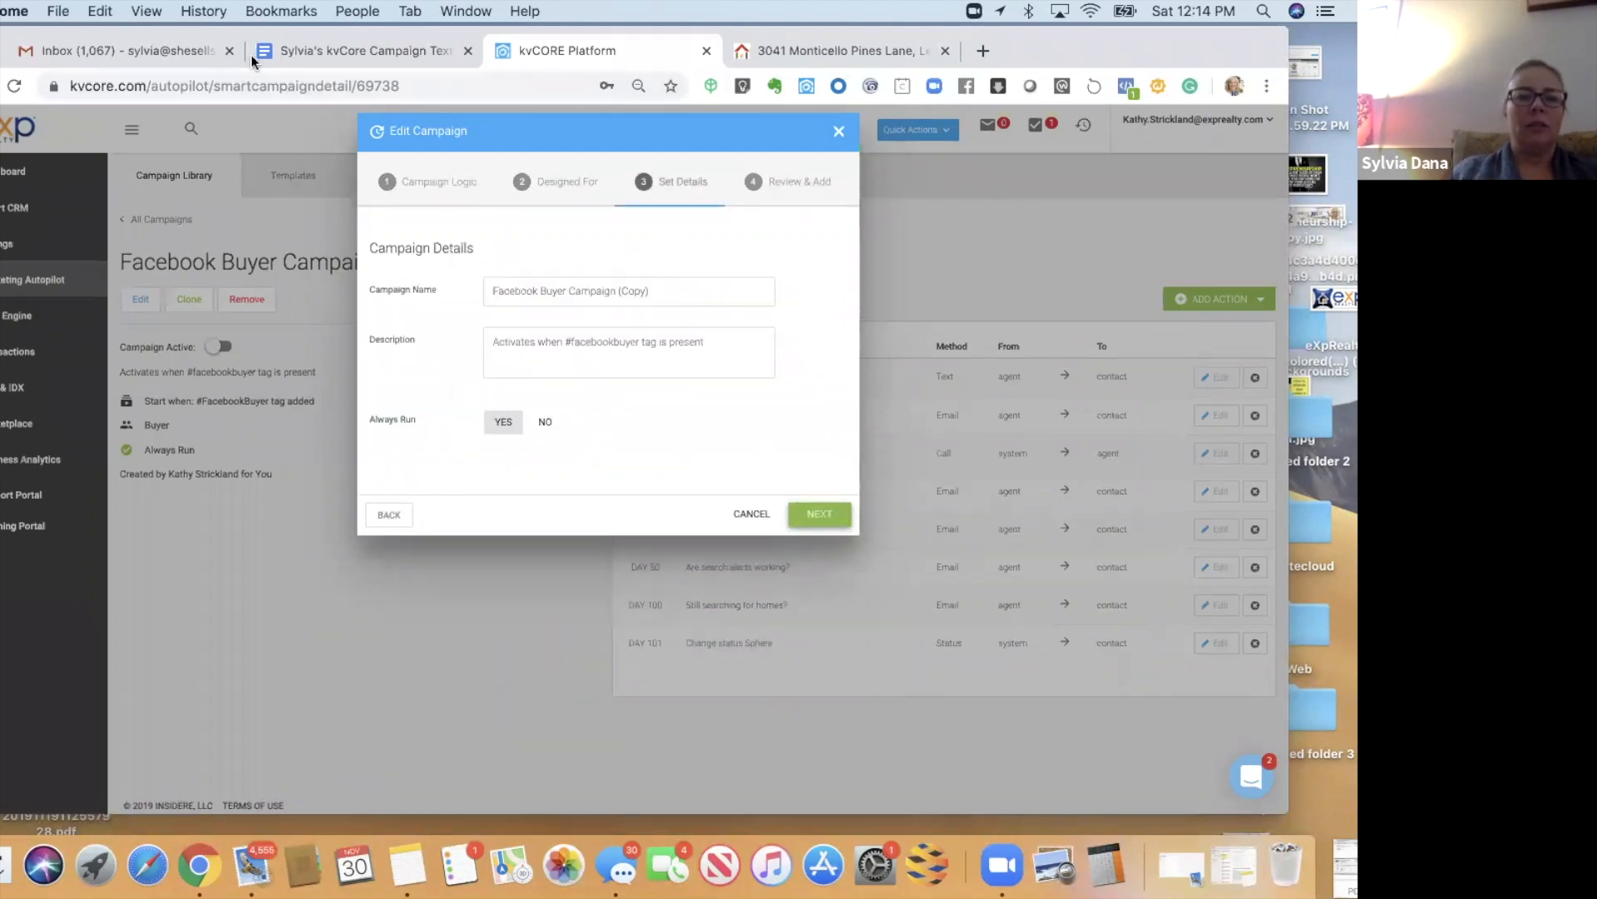
# - Rename the campaign to 'Seller Share Campaign', copying the title from the notes document
pyautogui.moveTo(252, 55); pyautogui.dragTo(274, 73)
pyautogui.click(275, 73)
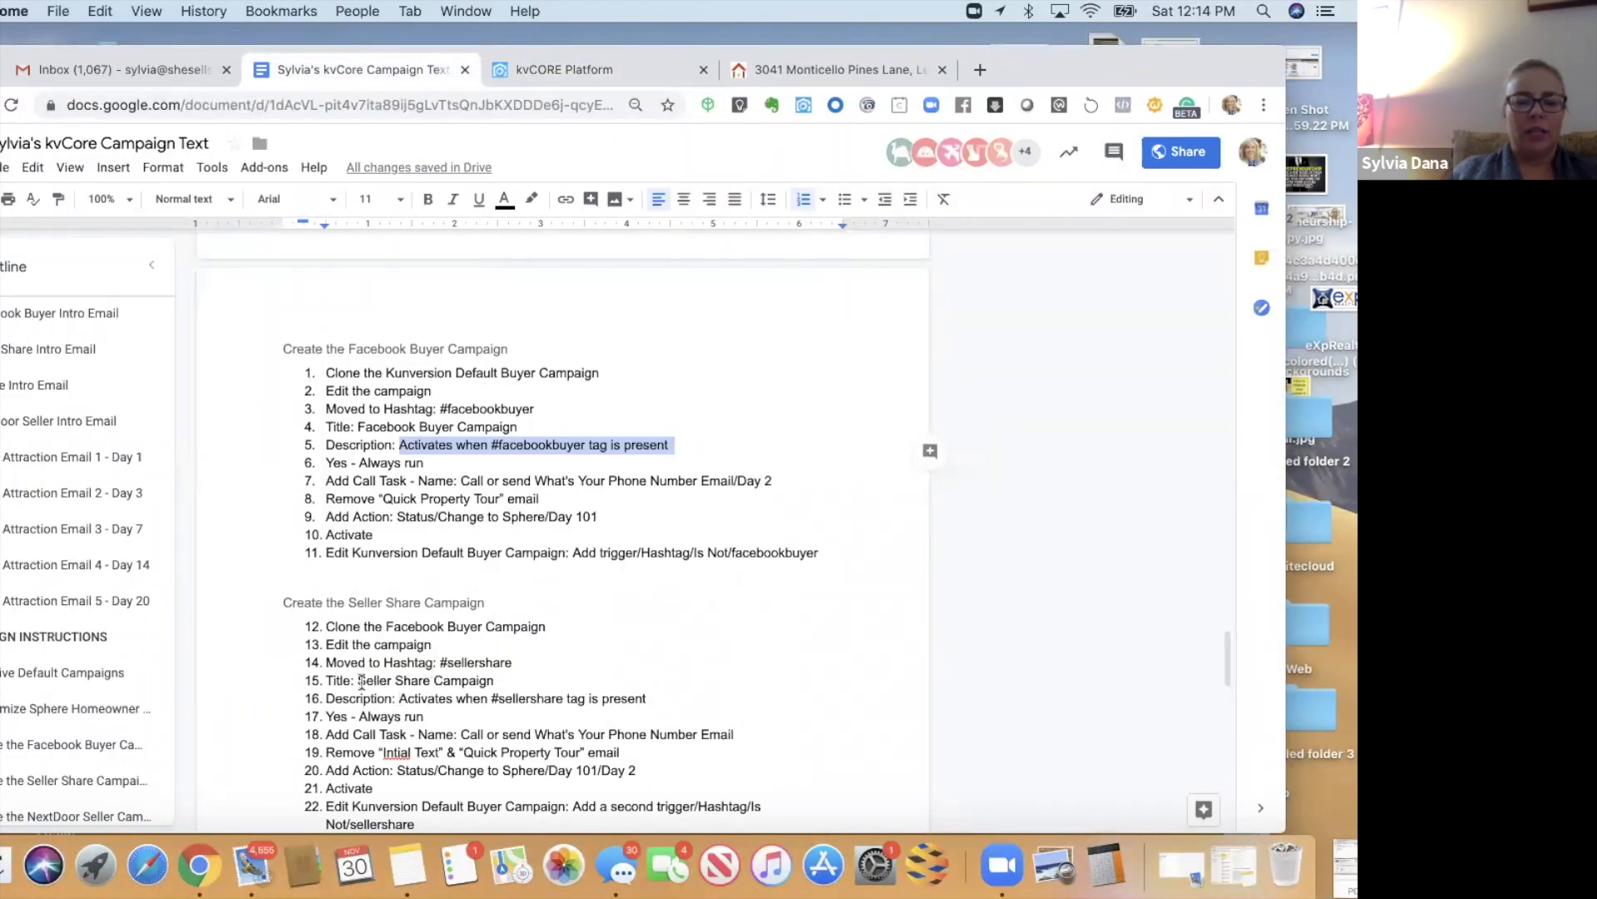
pyautogui.moveTo(359, 679); pyautogui.dragTo(494, 681)
pyautogui.press('super+c')
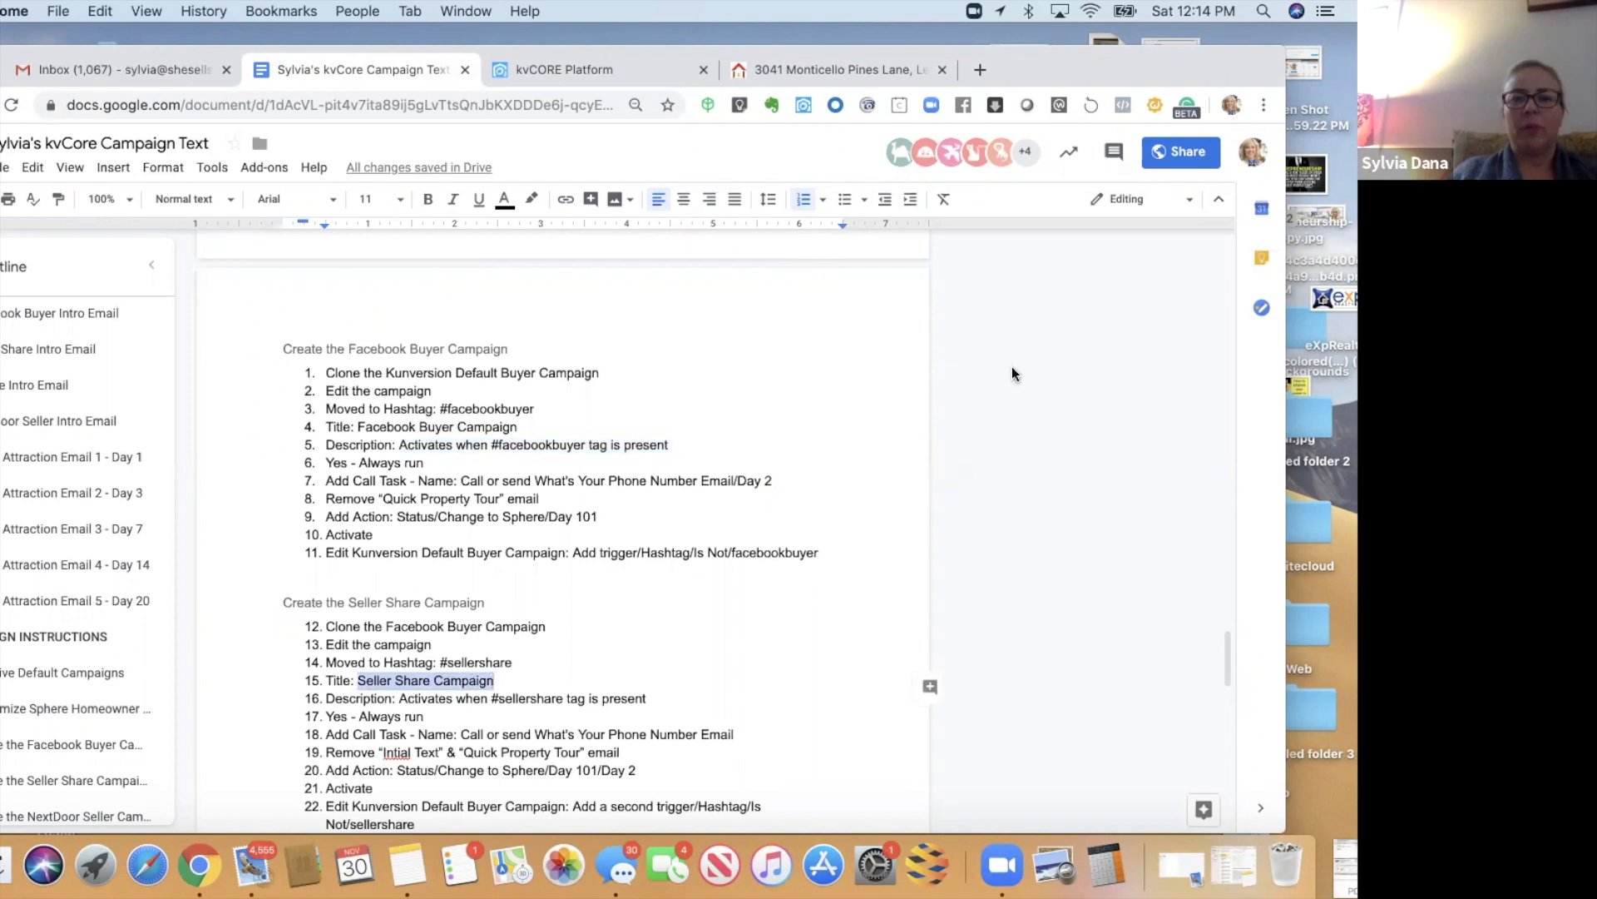
pyautogui.moveTo(1110, 79); pyautogui.dragTo(1110, 116)
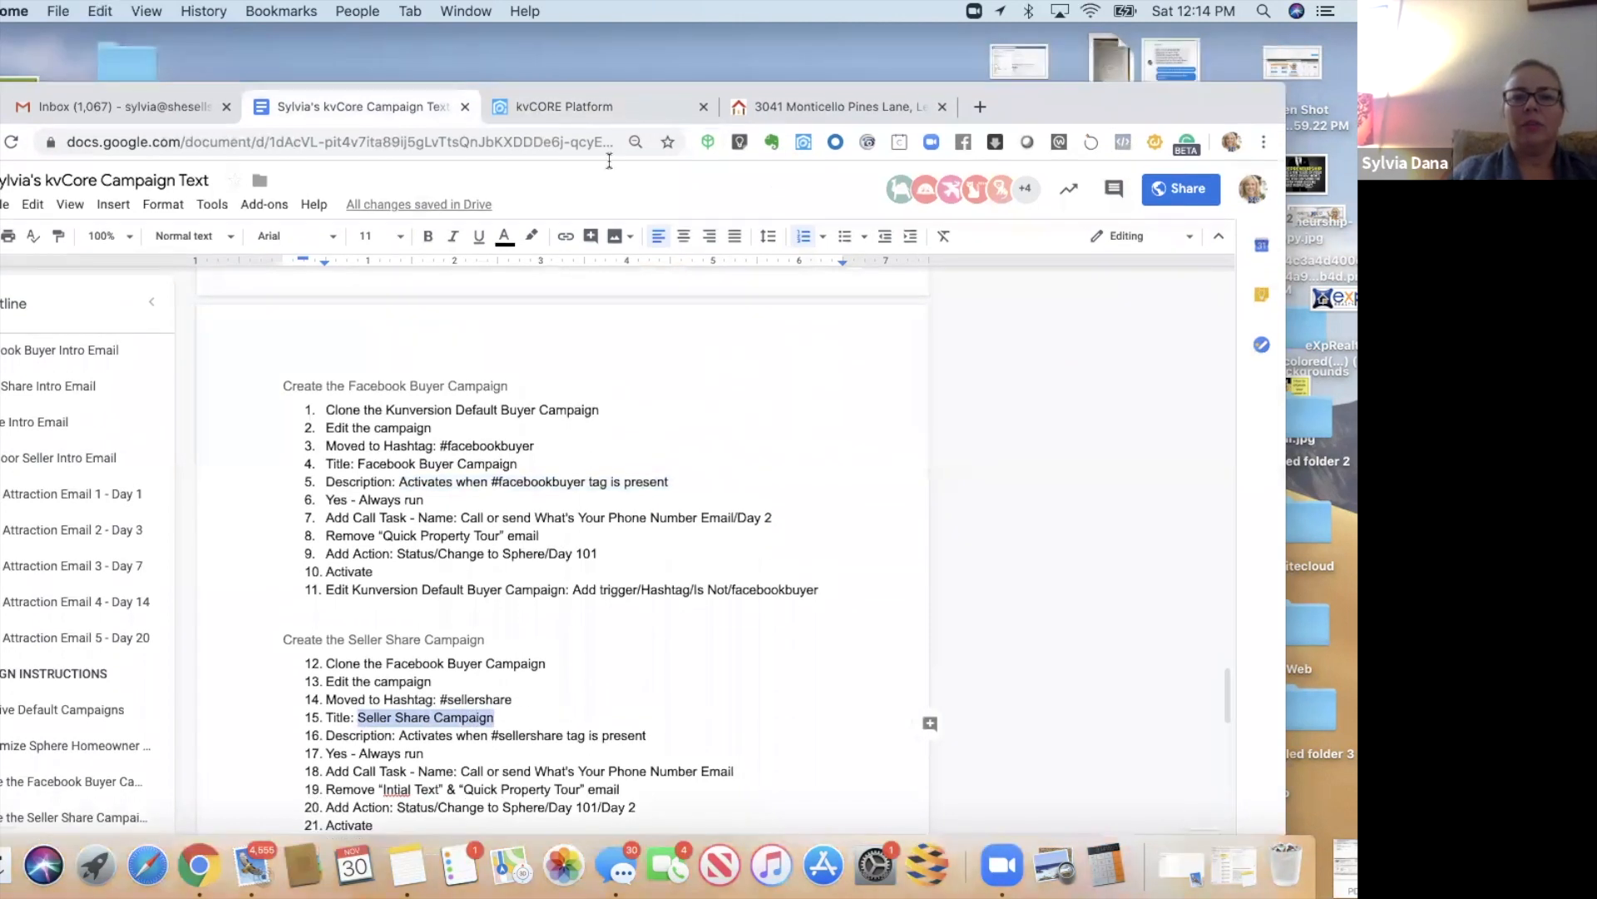
pyautogui.click(582, 112)
pyautogui.moveTo(684, 349); pyautogui.dragTo(428, 346)
pyautogui.press('super+v')
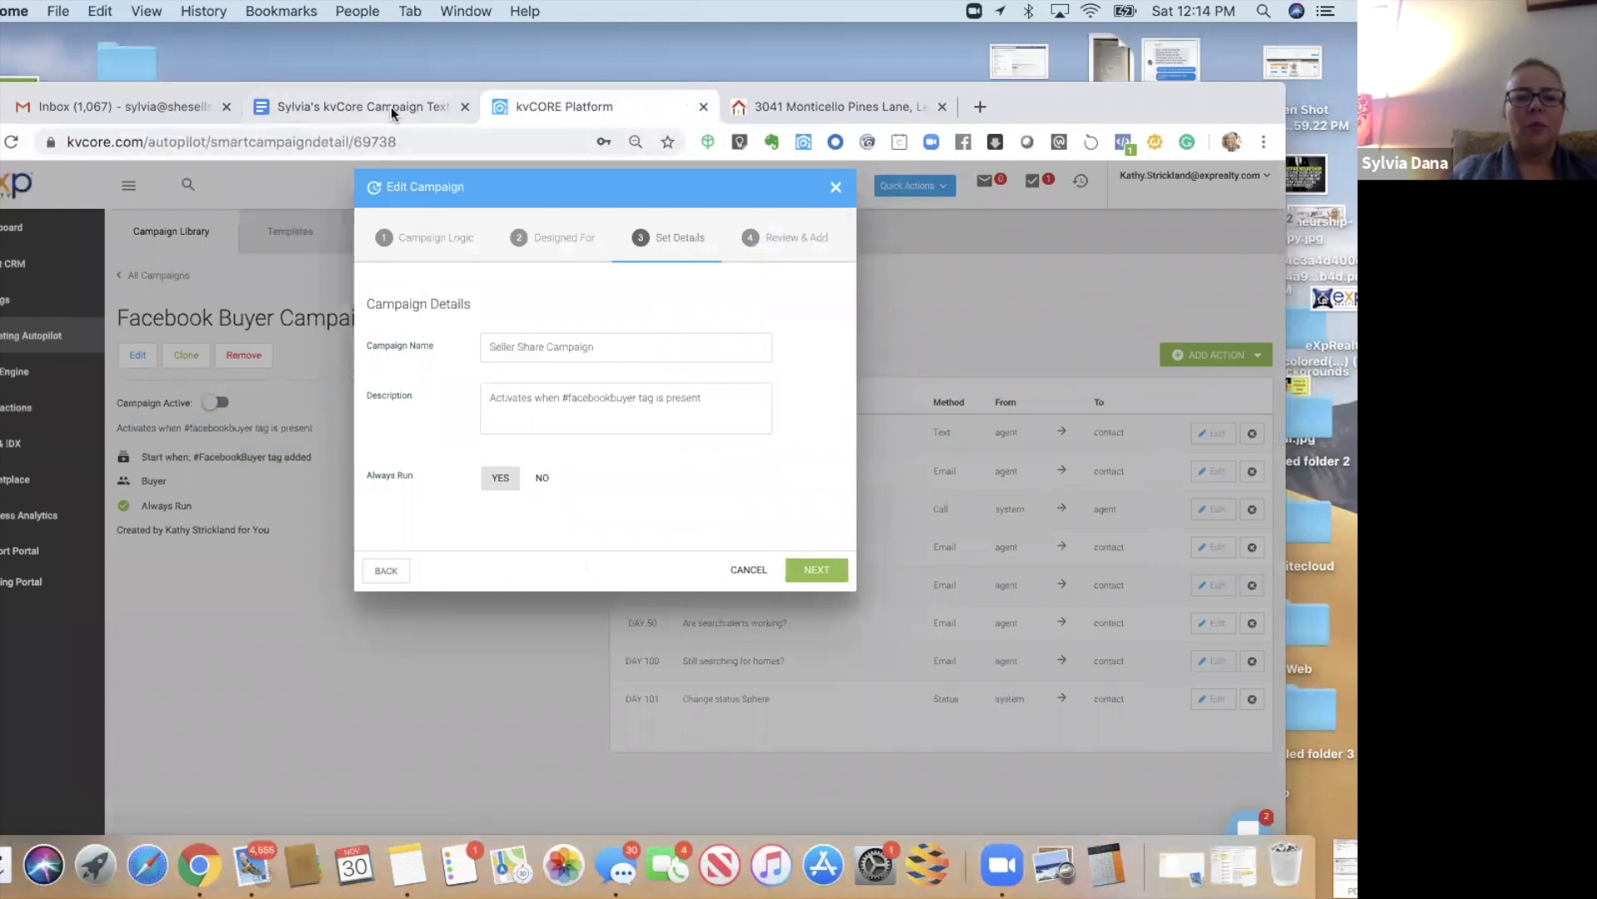
# - Replace the description with the #sellershare text from the notes and update the campaign
pyautogui.hotkey('ctrl', 'shift', 'Tab')
pyautogui.moveTo(399, 735); pyautogui.dragTo(653, 732)
pyautogui.press('super+c')
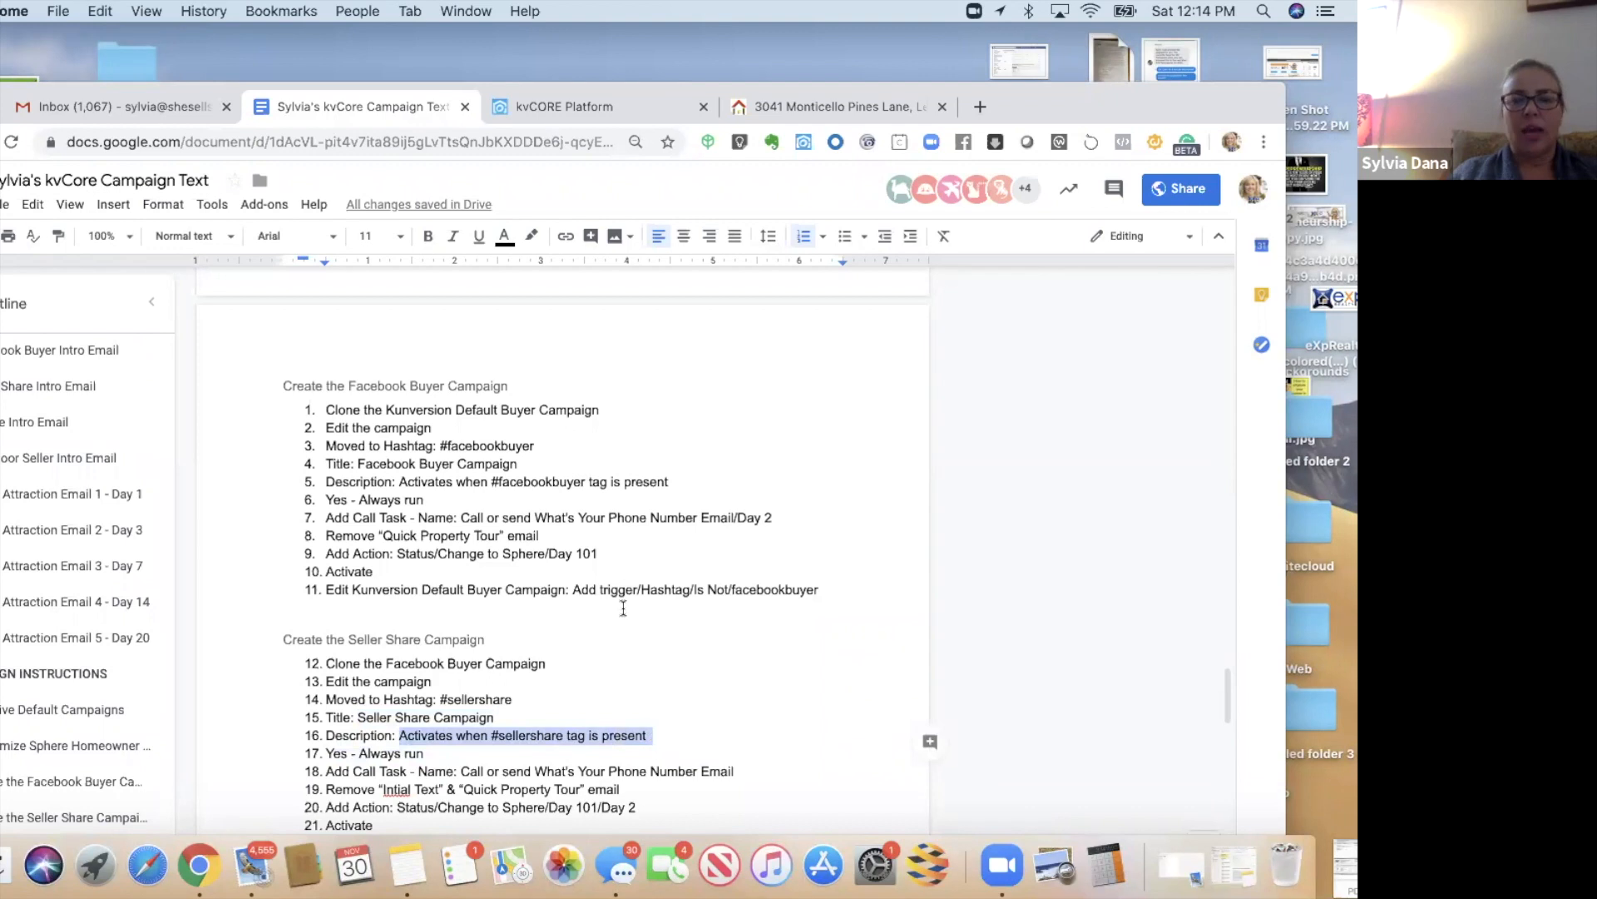
pyautogui.click(547, 119)
pyautogui.press('Tab')
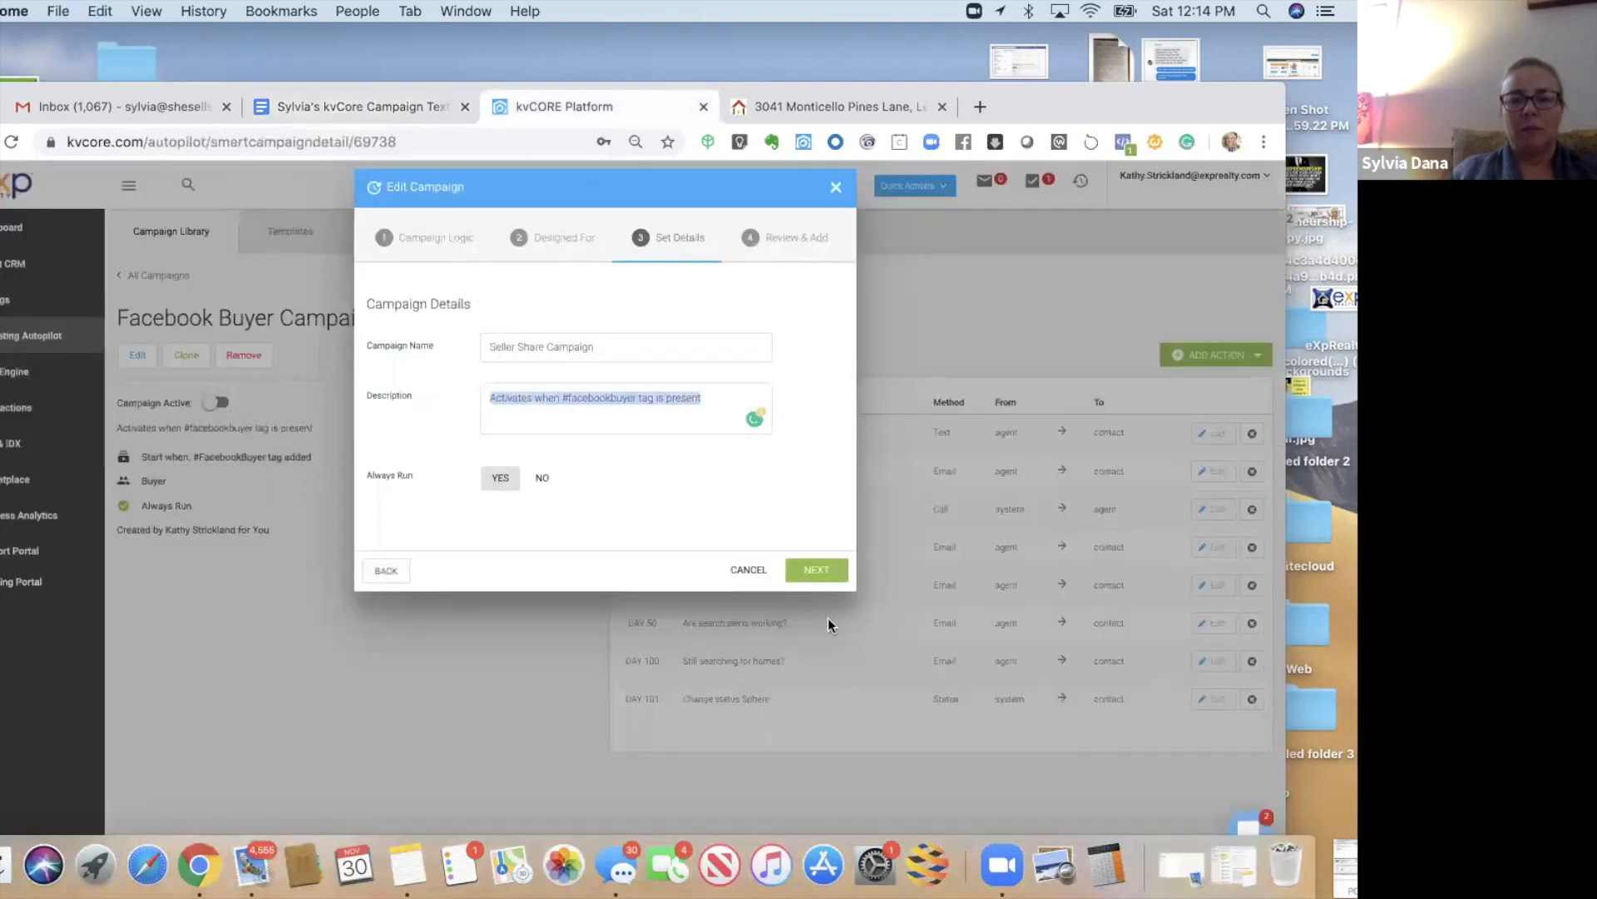
pyautogui.press('super+v')
pyautogui.click(822, 574)
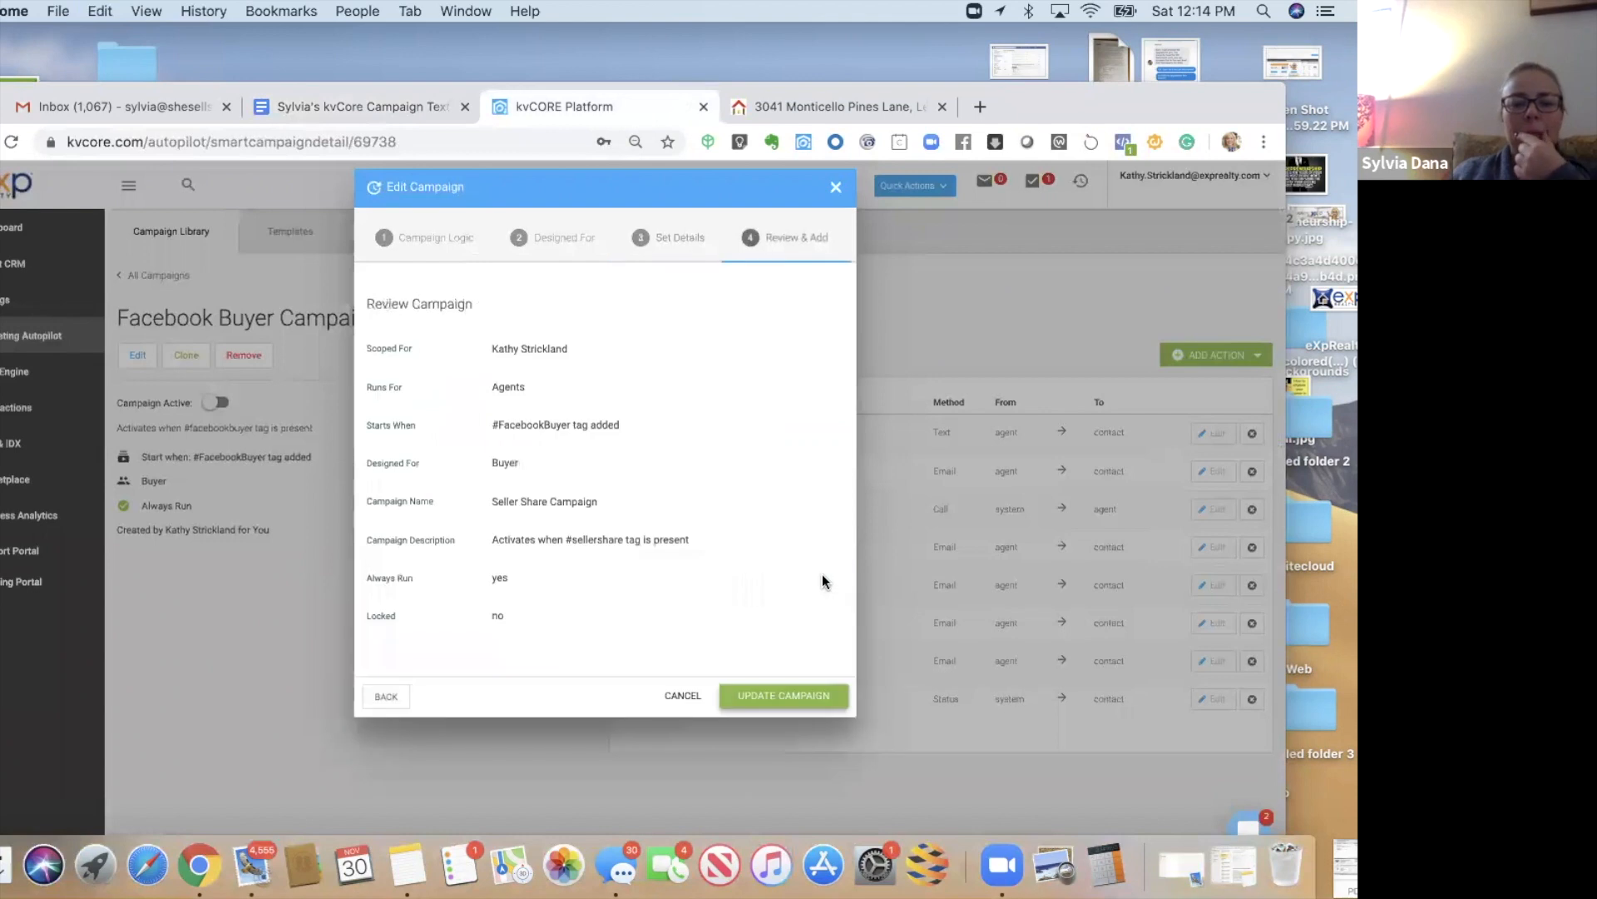
pyautogui.click(773, 699)
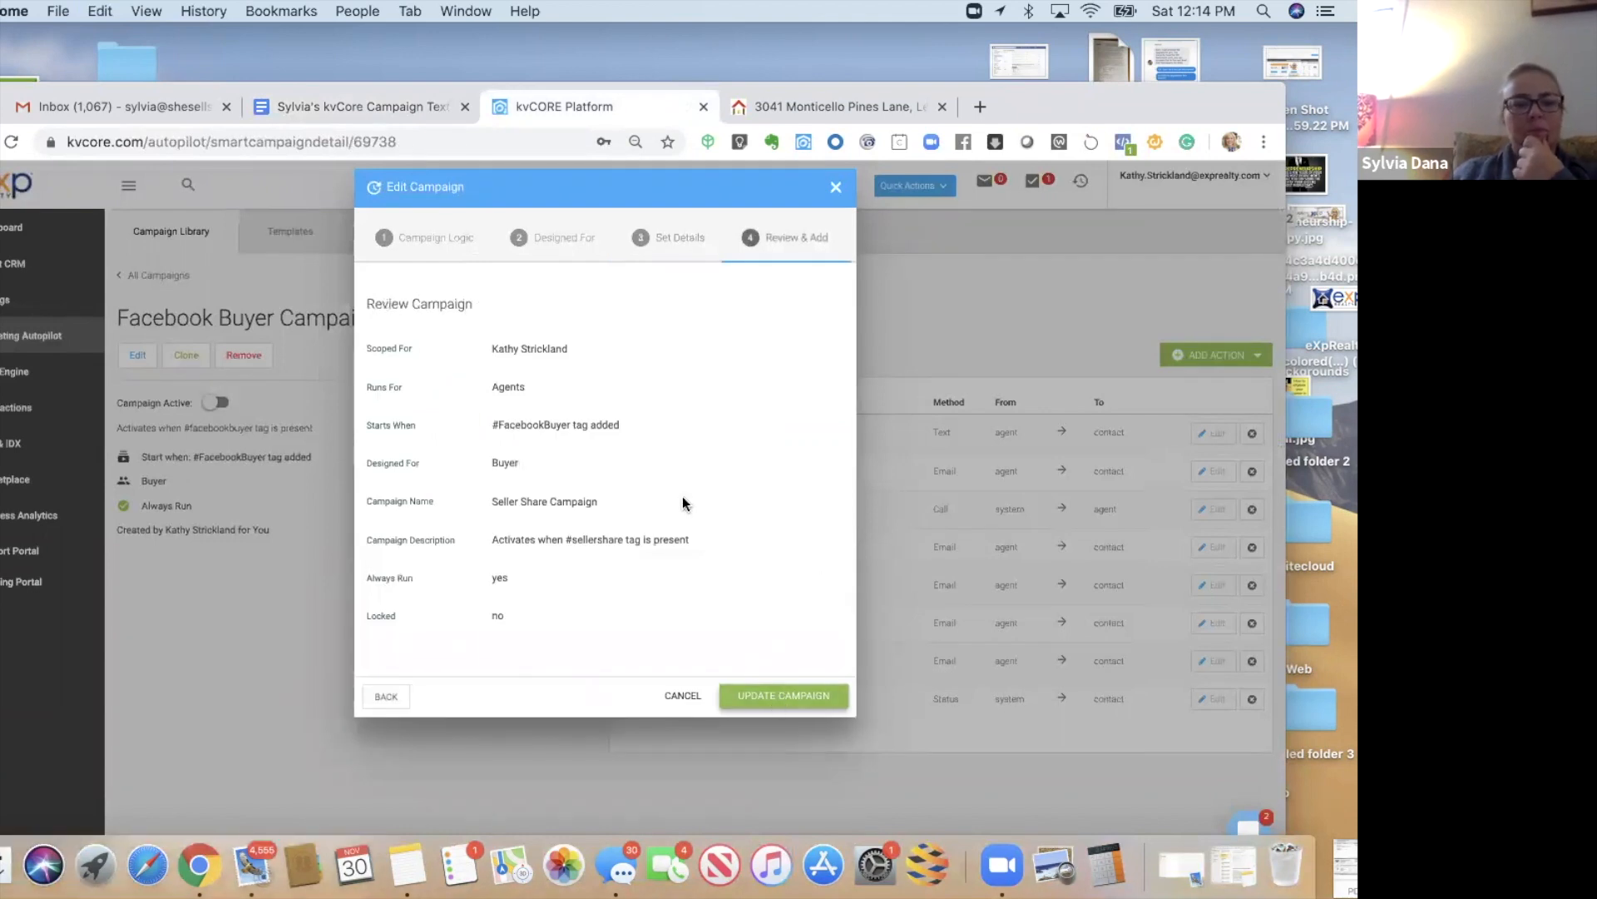
pyautogui.moveTo(248, 87); pyautogui.dragTo(246, 28)
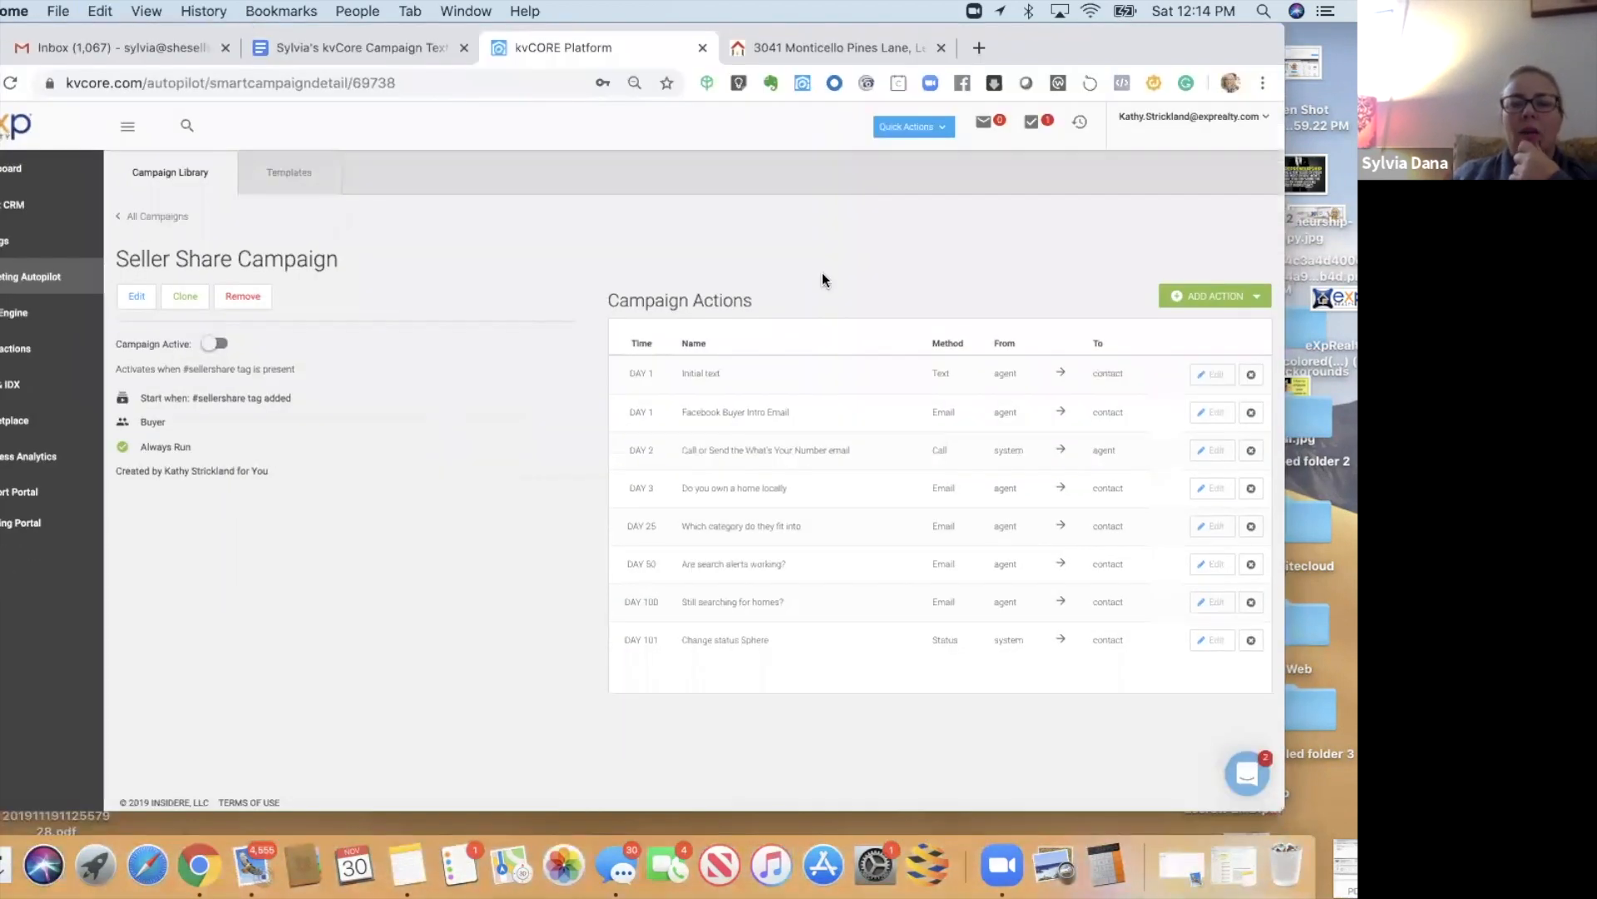
# - Delete the Day 1 Initial text and Facebook Buyer Intro Email actions, leaving six actions
pyautogui.click(1219, 380)
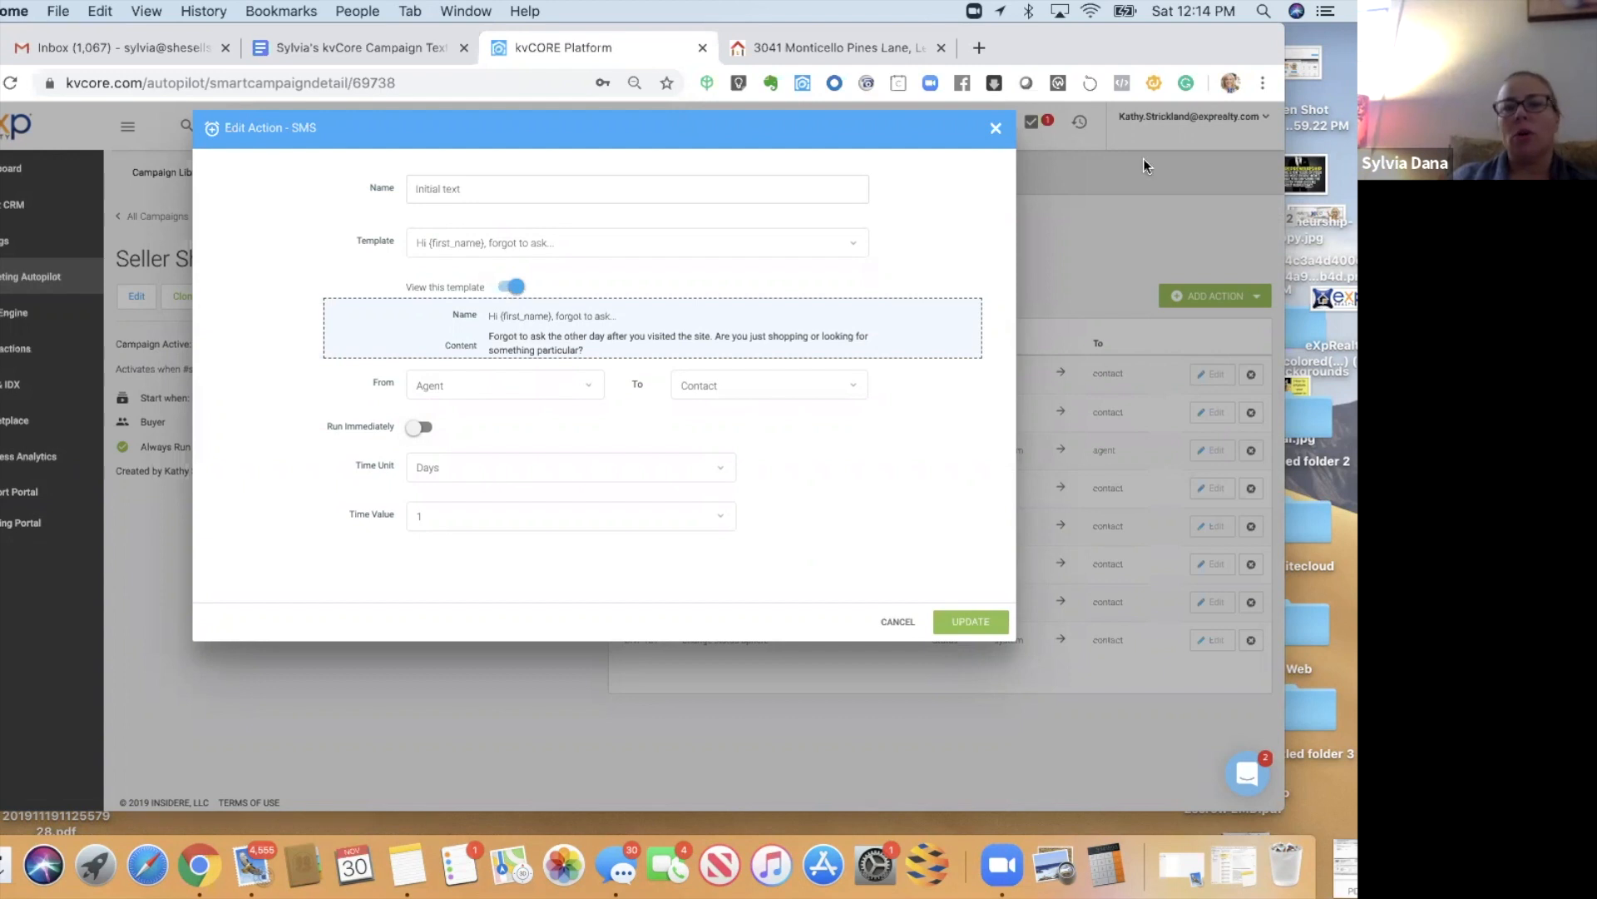
pyautogui.click(995, 129)
pyautogui.click(1249, 376)
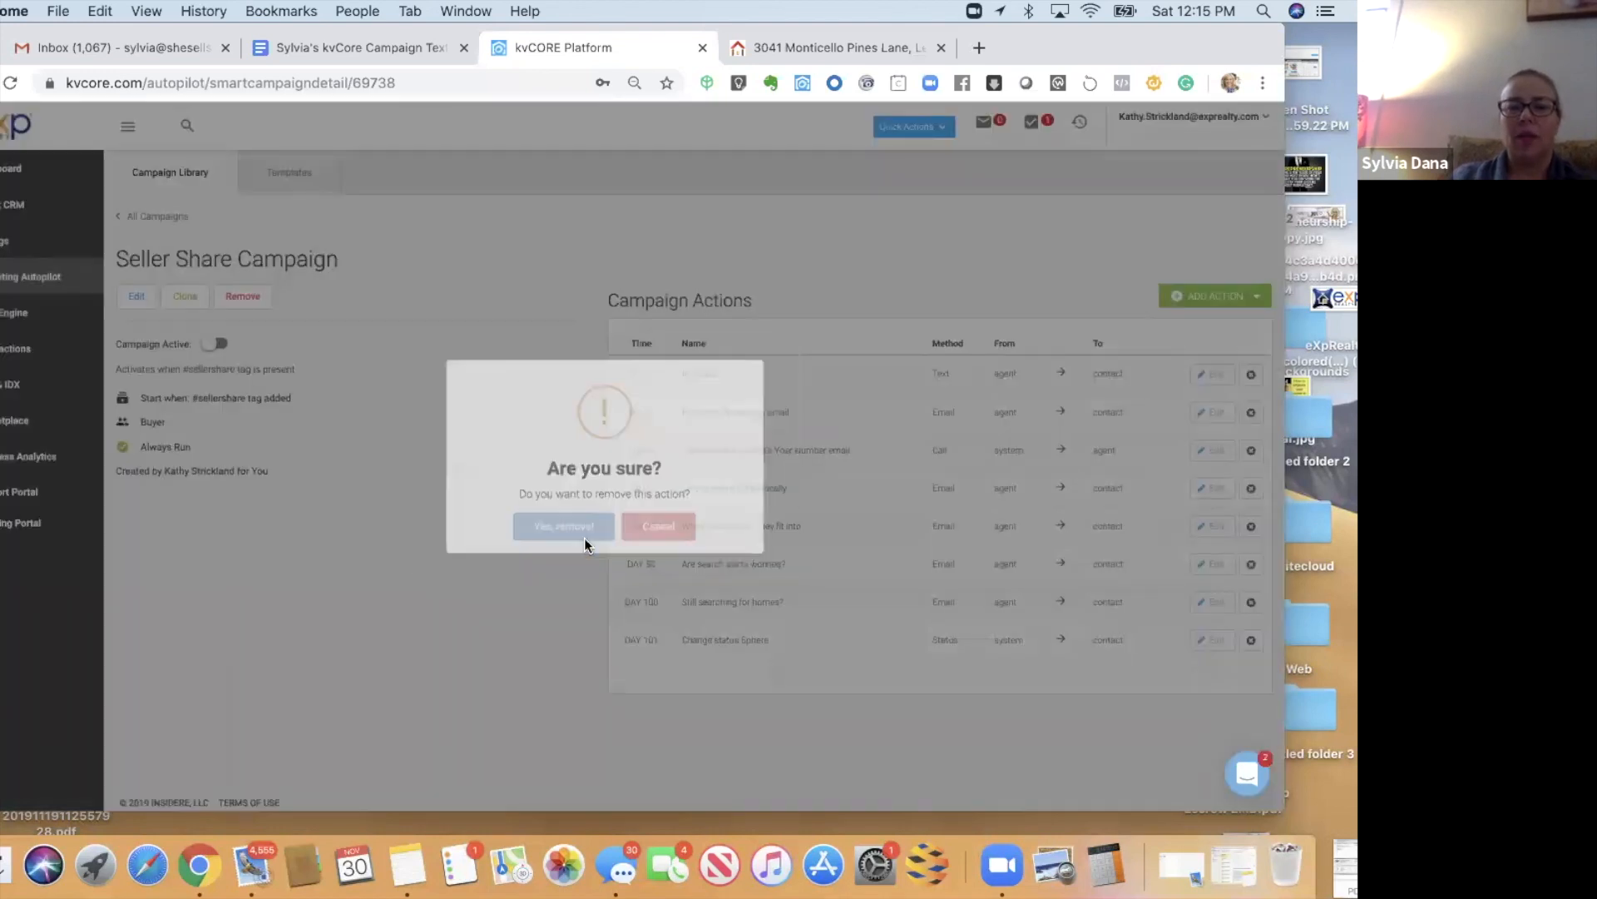
pyautogui.click(564, 527)
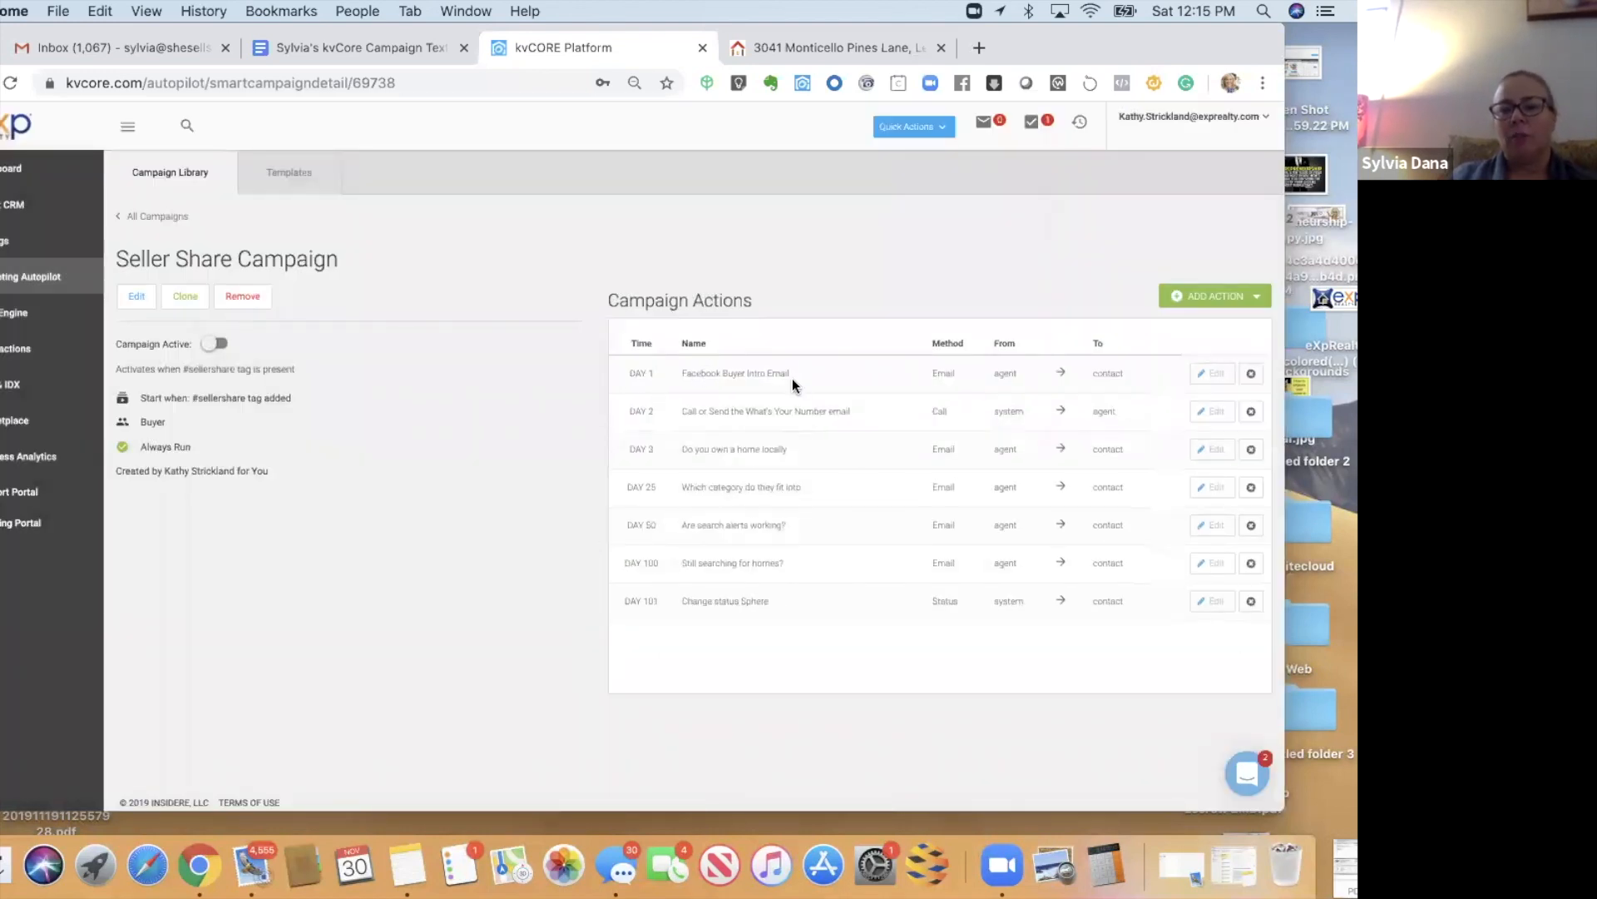
pyautogui.click(1251, 373)
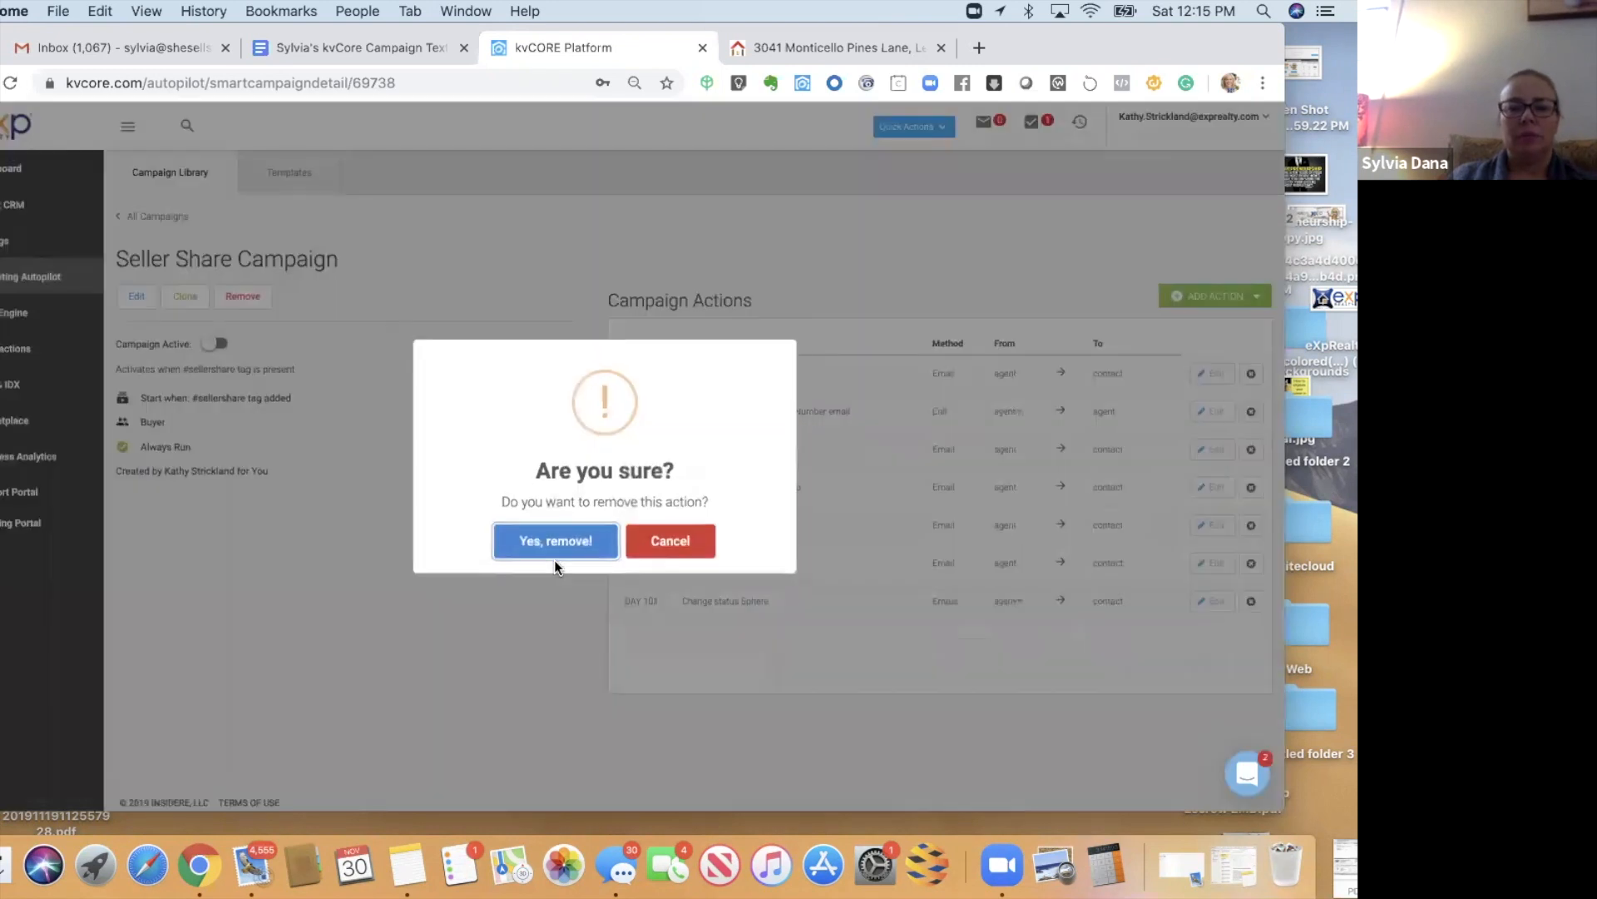
pyautogui.click(560, 550)
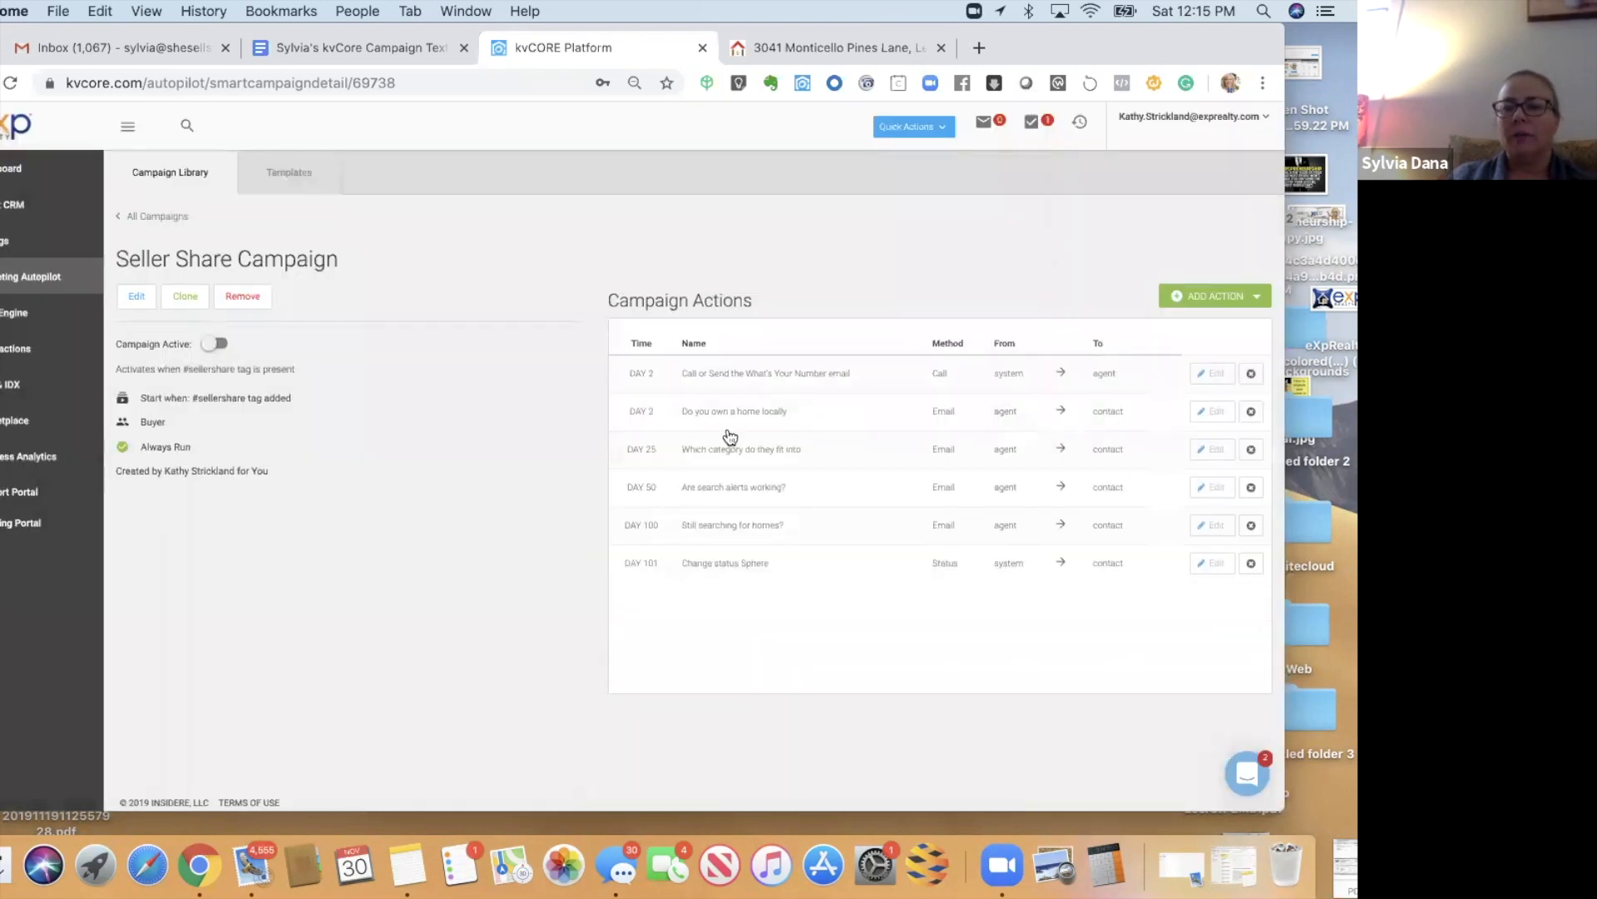
pyautogui.click(1198, 298)
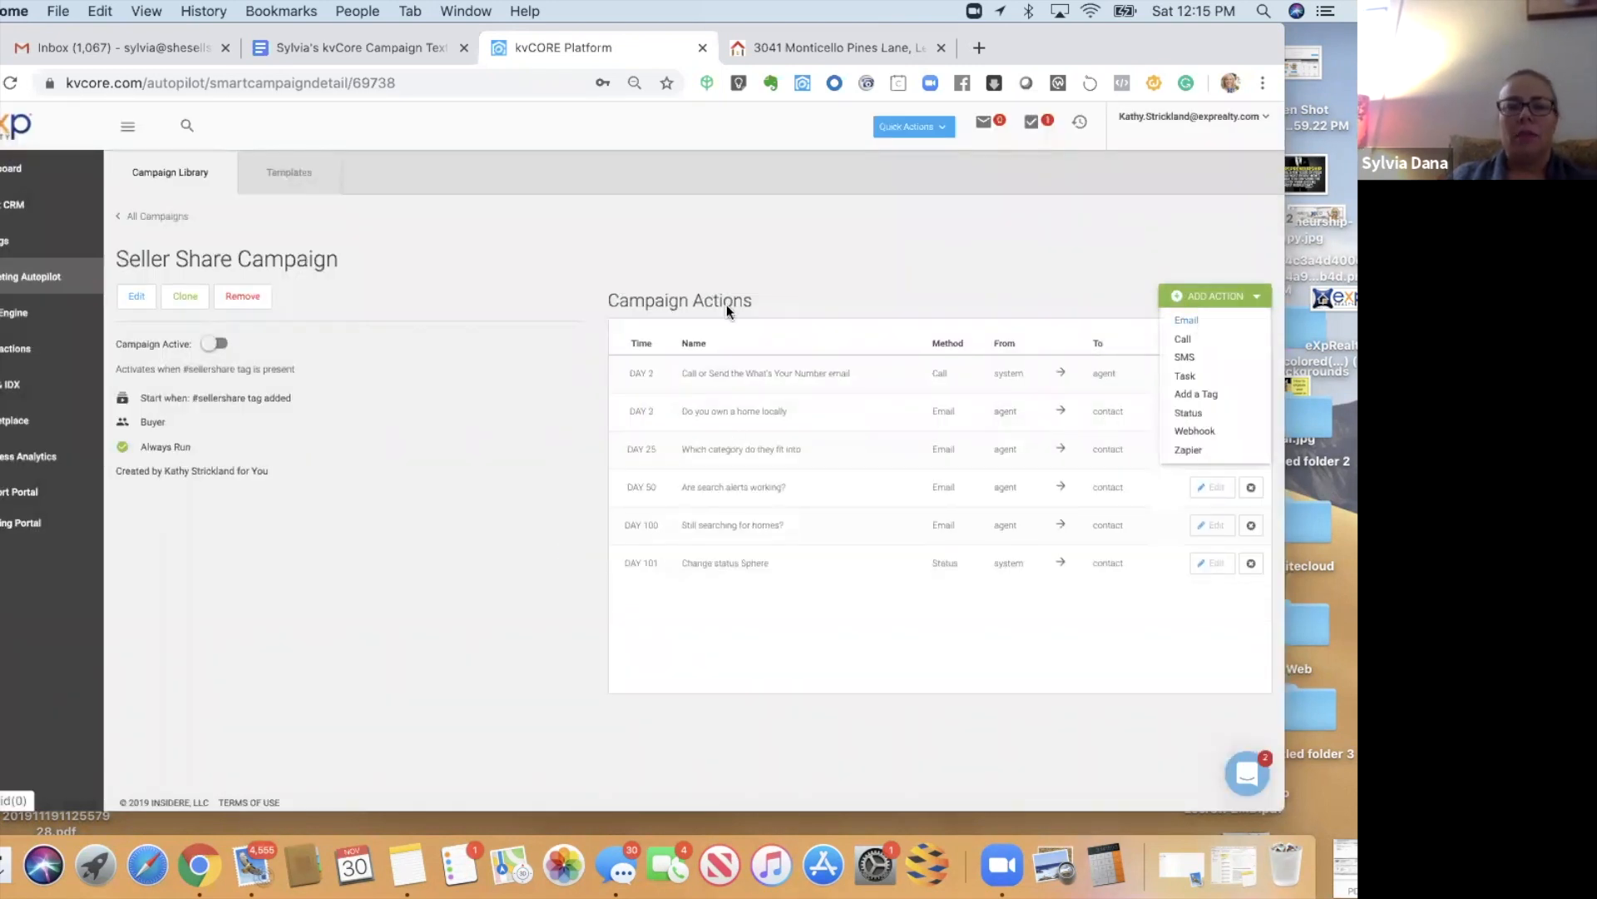
# - Set up an email action named 'Seller Share Intro Email' from the seller share template, delayed 1 day
pyautogui.click(1196, 323)
pyautogui.click(541, 241)
pyautogui.write('seller share')
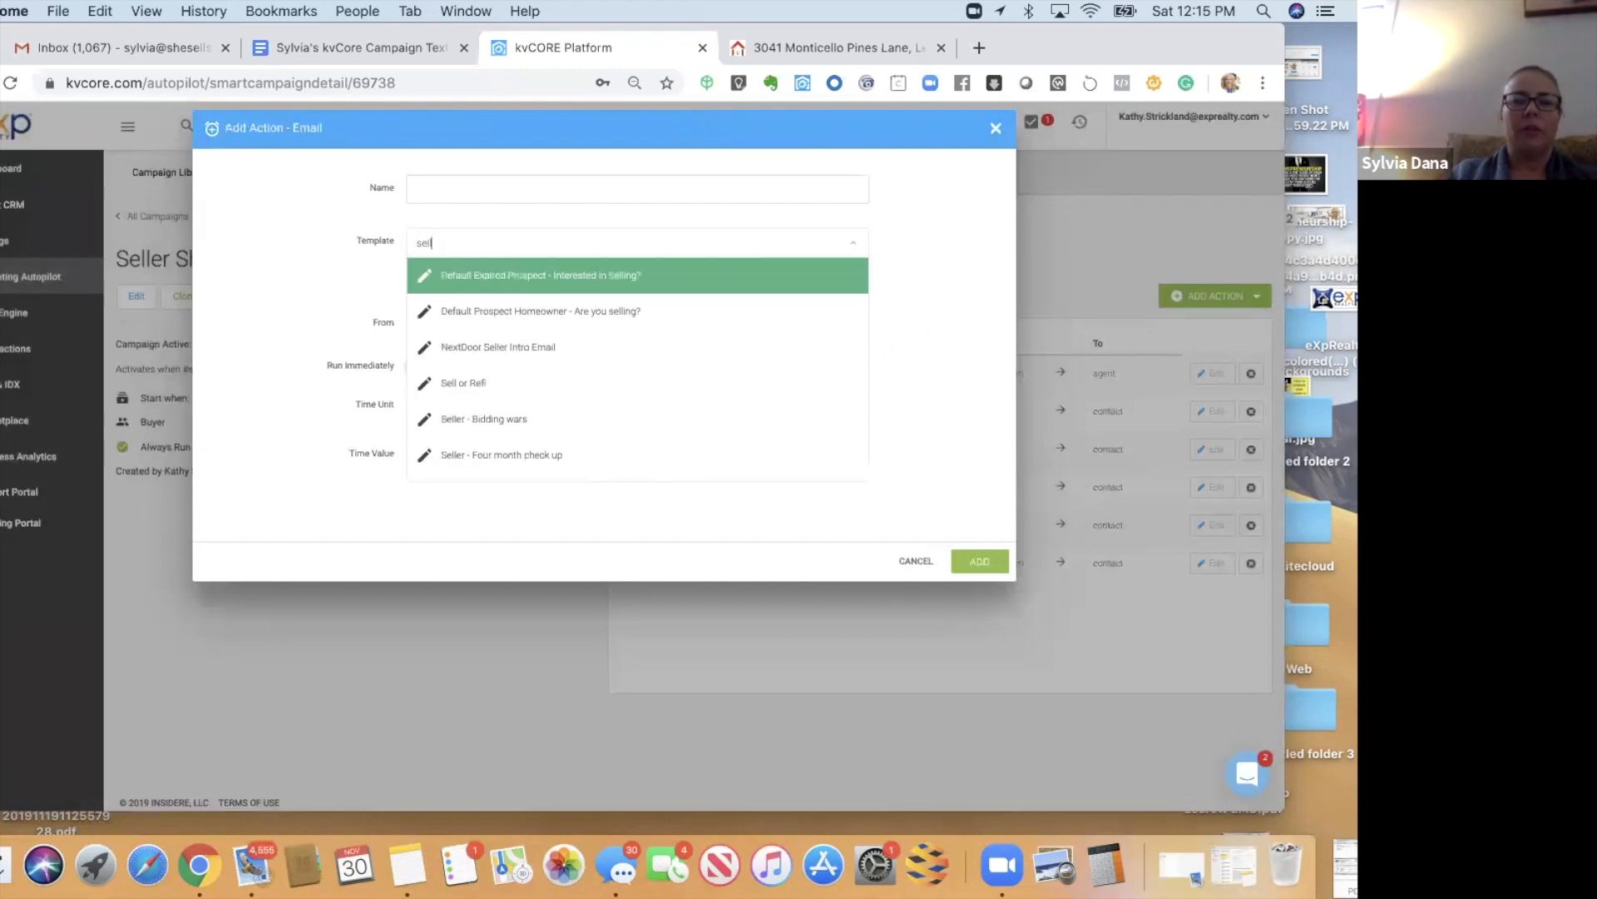
pyautogui.click(474, 189)
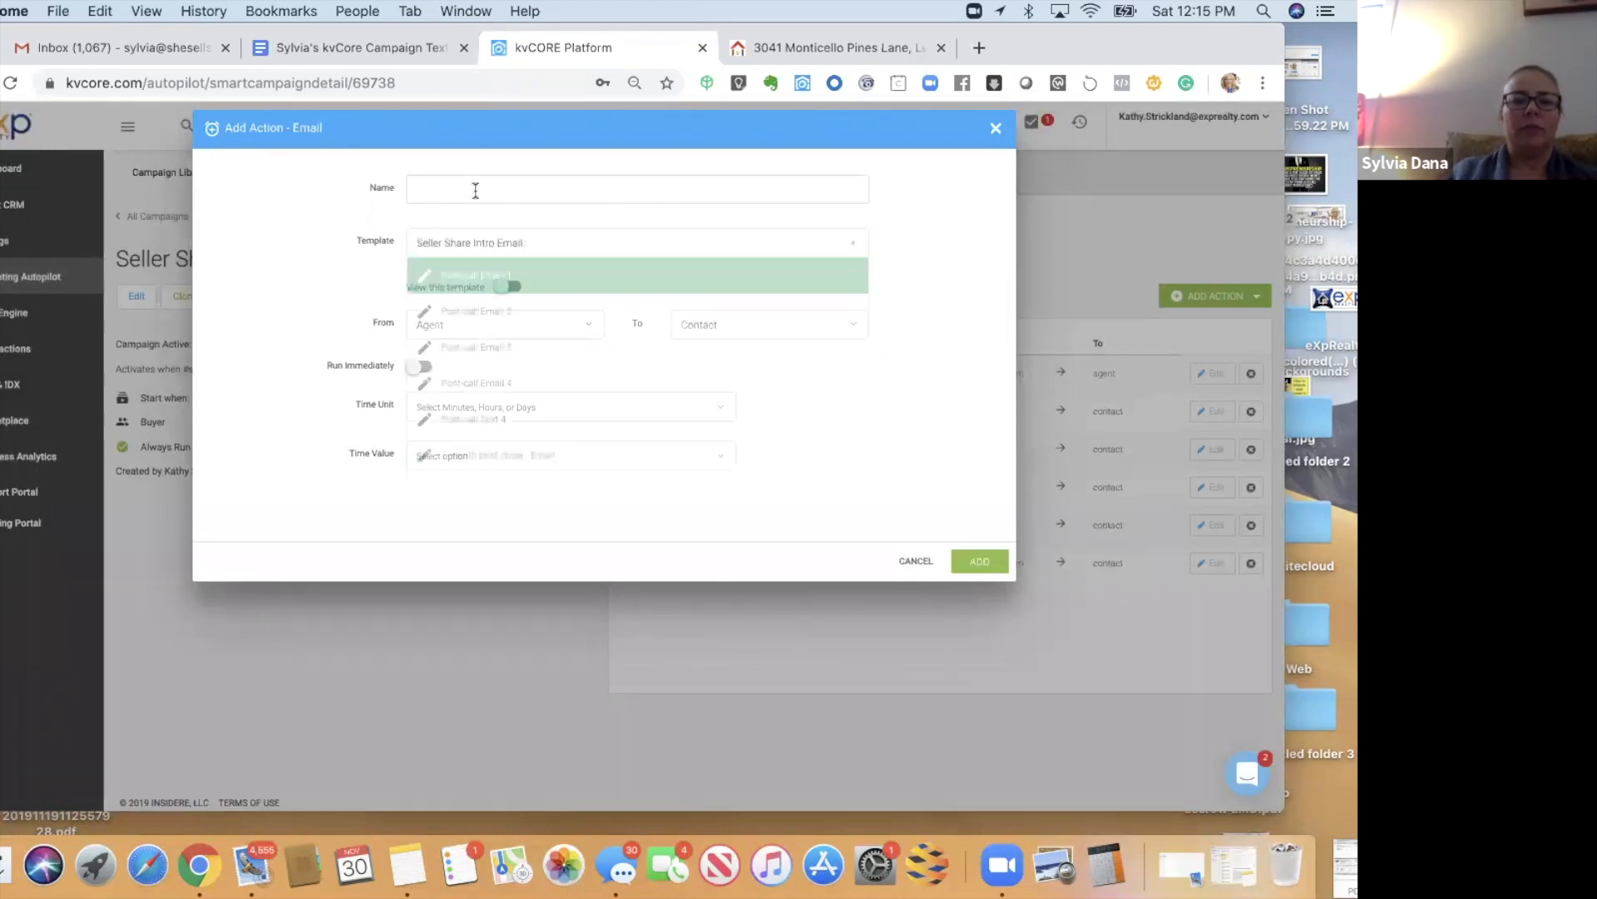
pyautogui.write('Seller Share Intro Email')
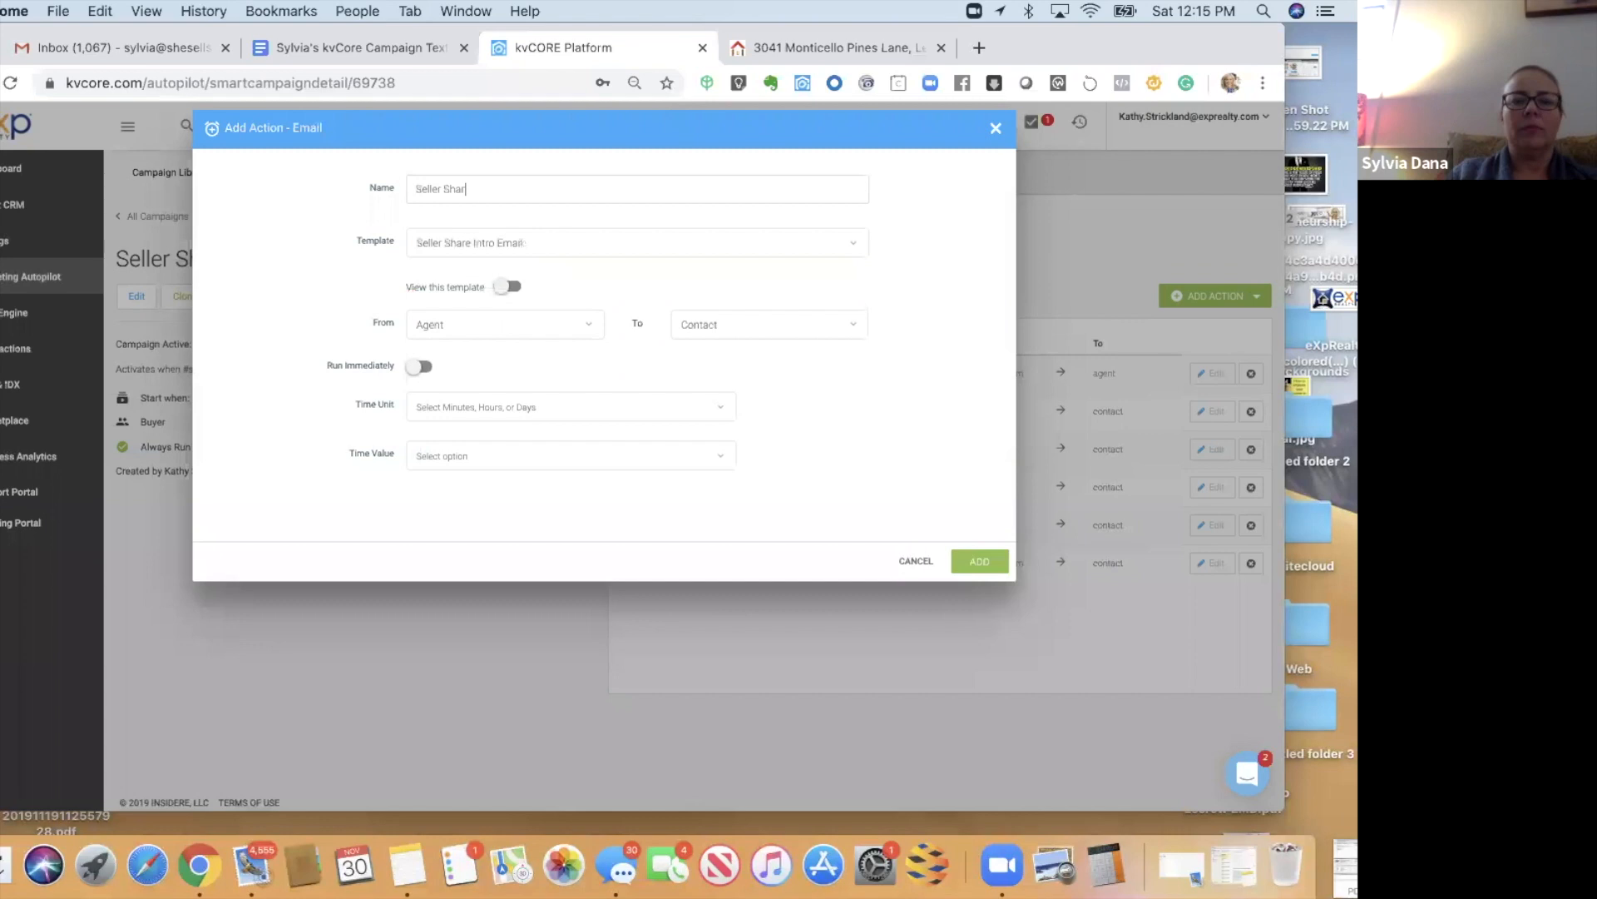
pyautogui.click(431, 405)
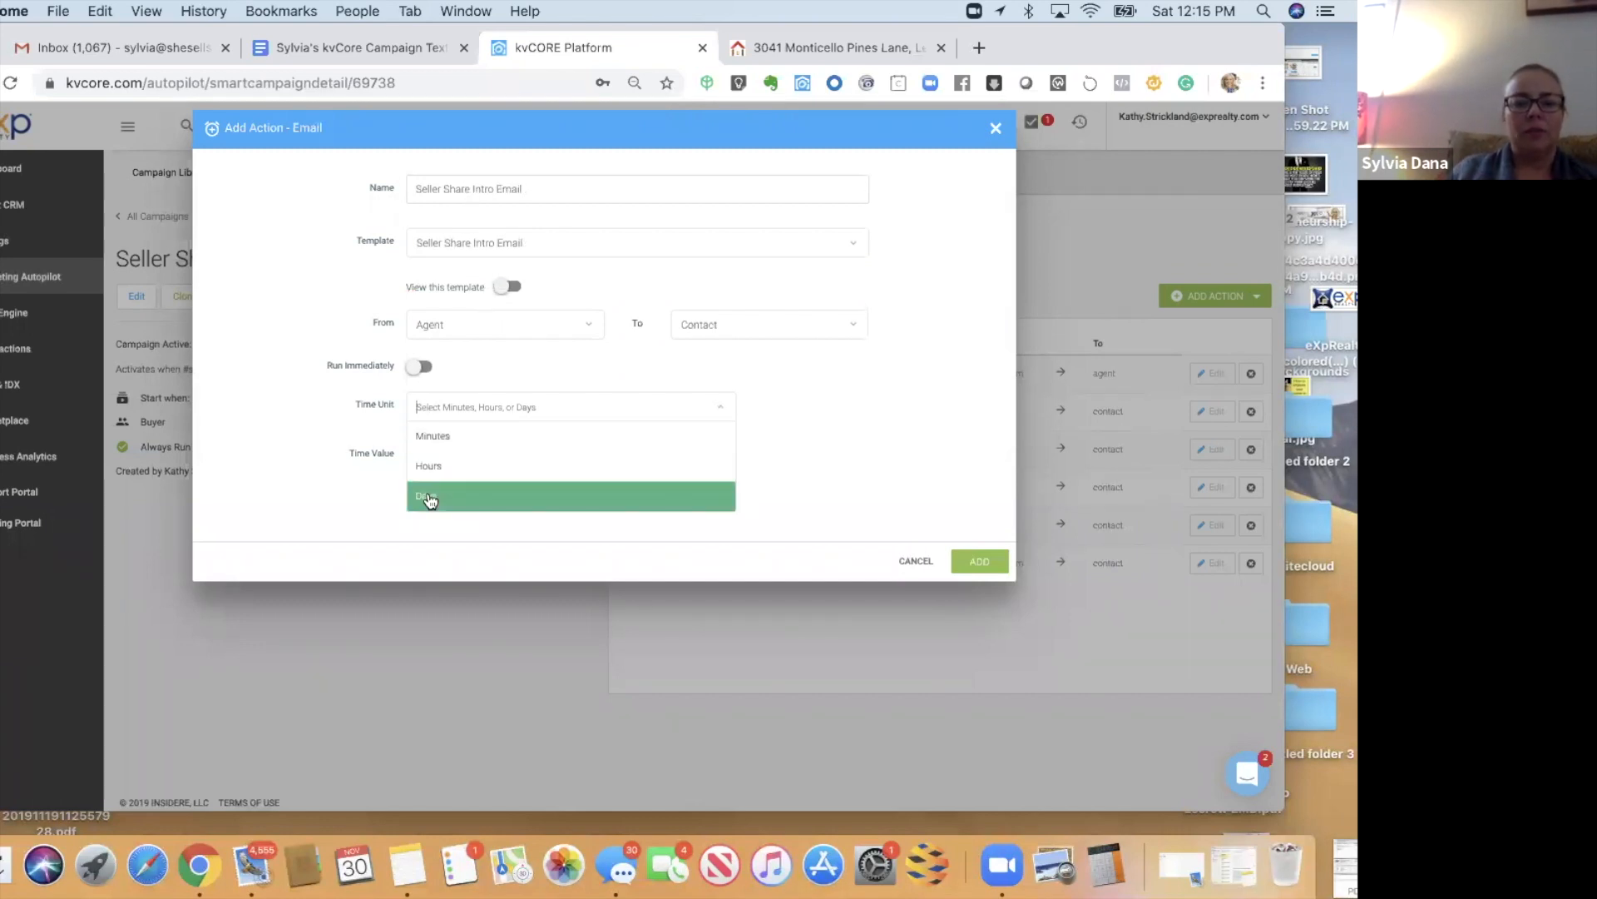
pyautogui.click(428, 498)
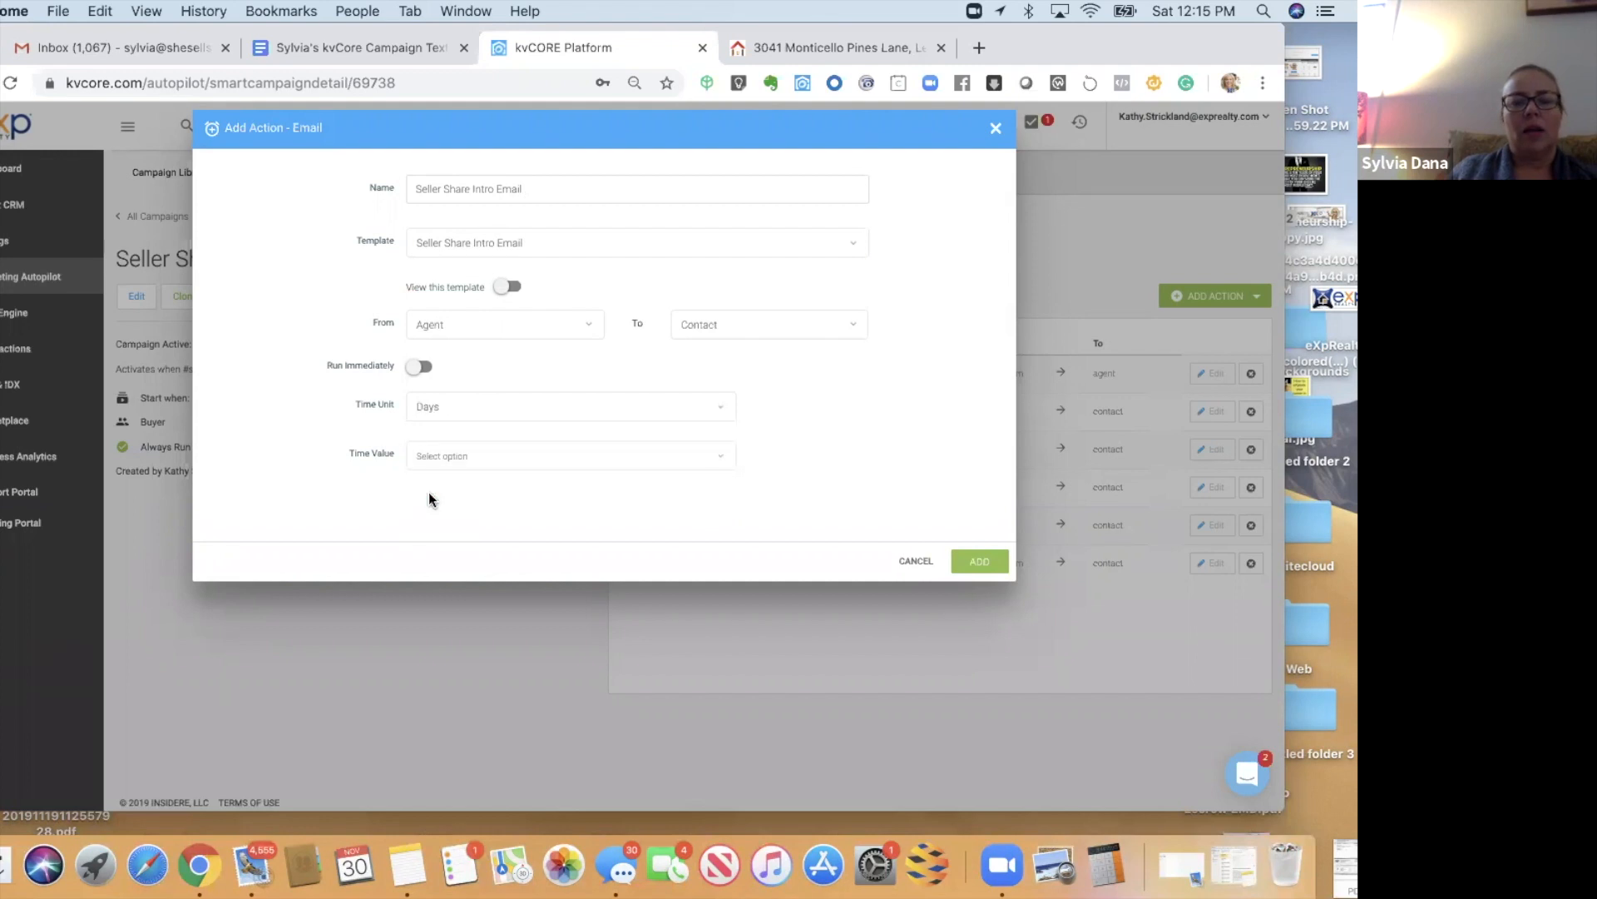
pyautogui.click(464, 456)
pyautogui.click(447, 484)
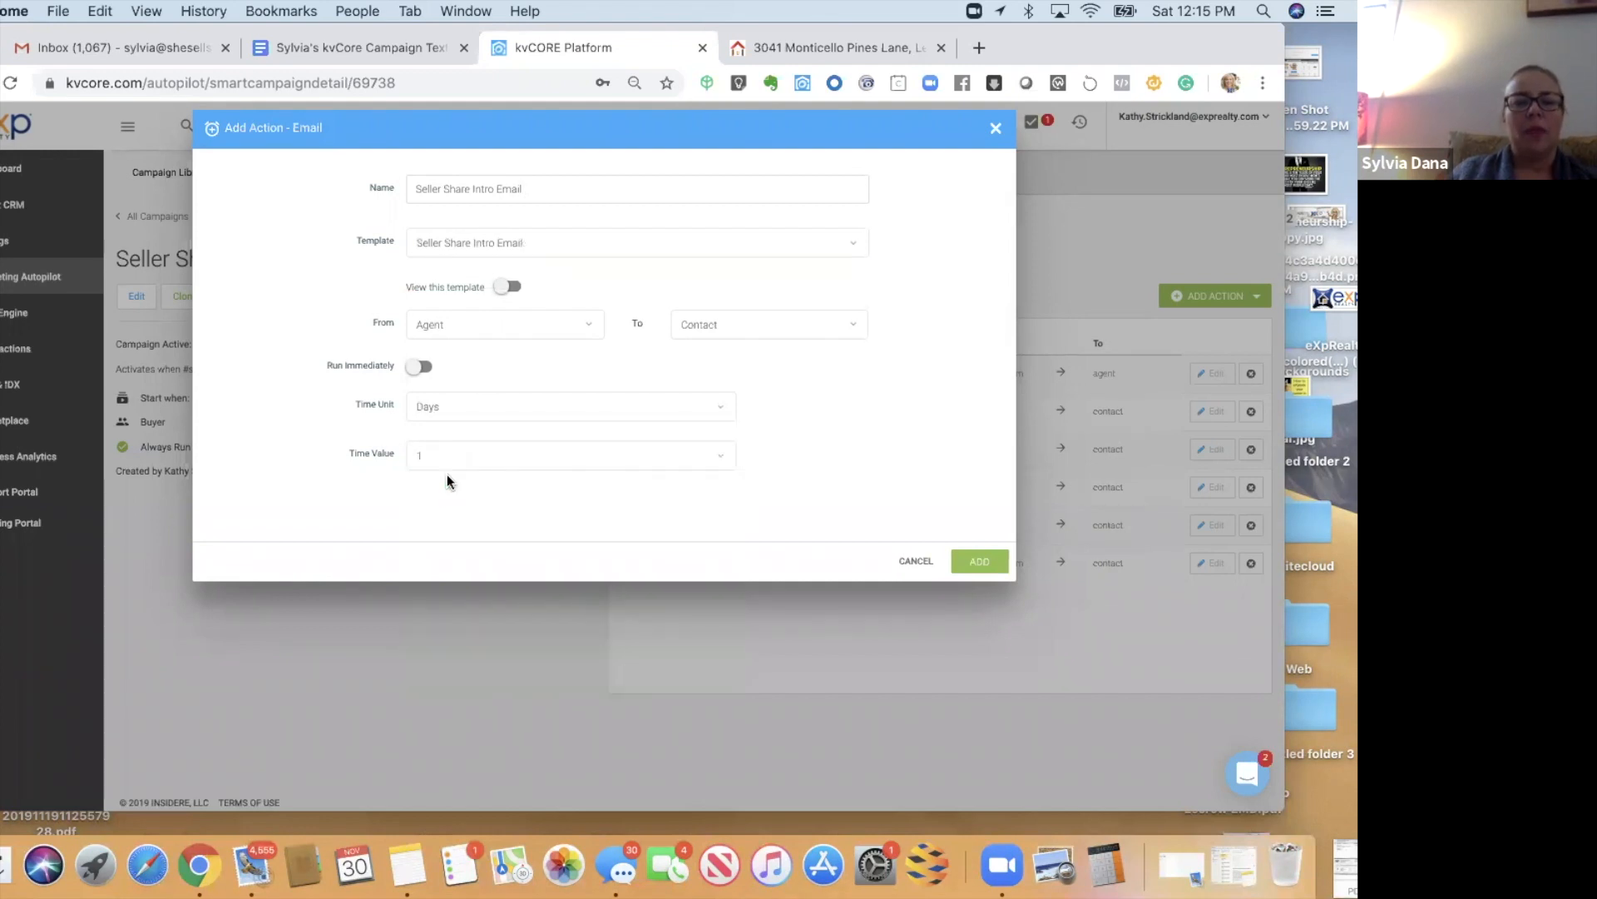
# - Preview the Seller Share Intro Email content and add the action to the campaign
pyautogui.click(507, 287)
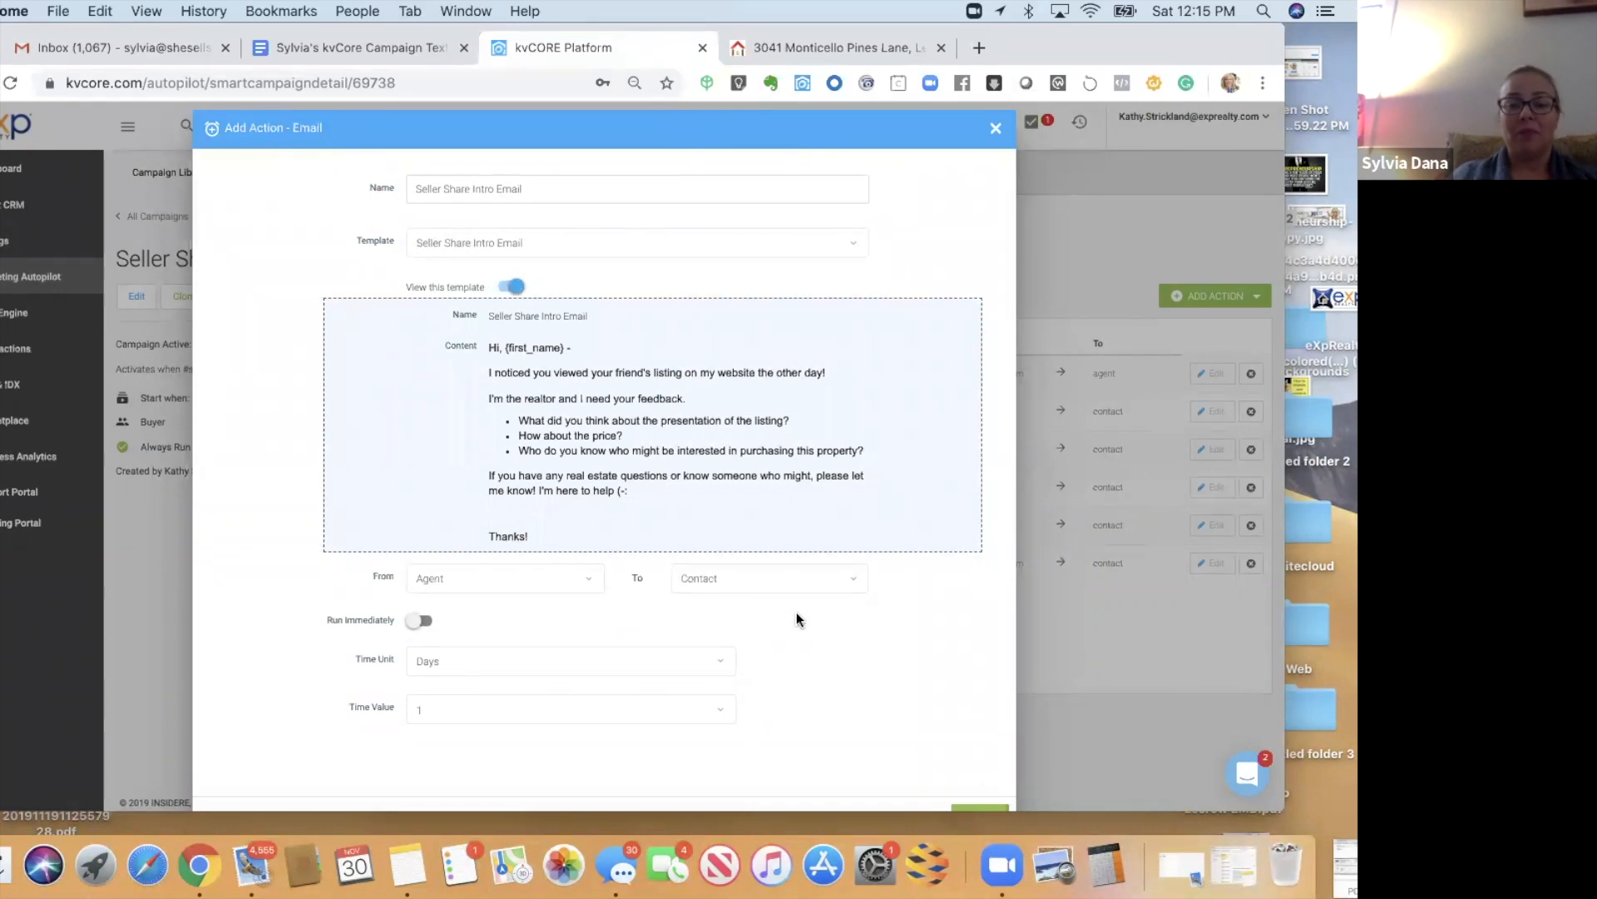
pyautogui.moveTo(796, 723); pyautogui.dragTo(788, 784)
pyautogui.scroll(-1, 788, 784)
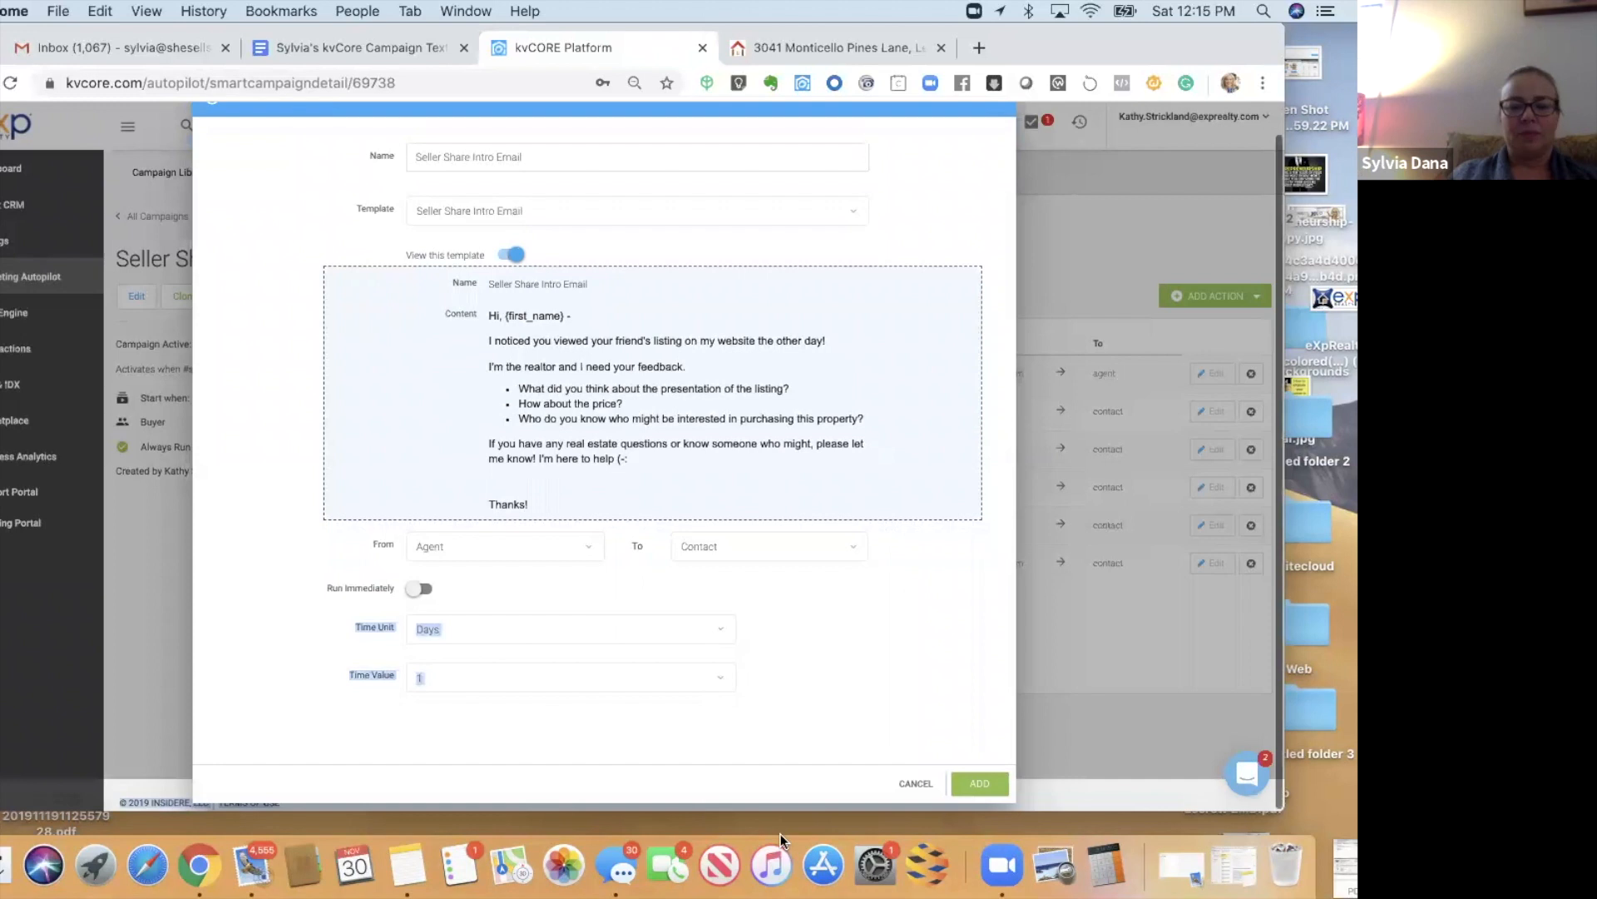
pyautogui.click(932, 556)
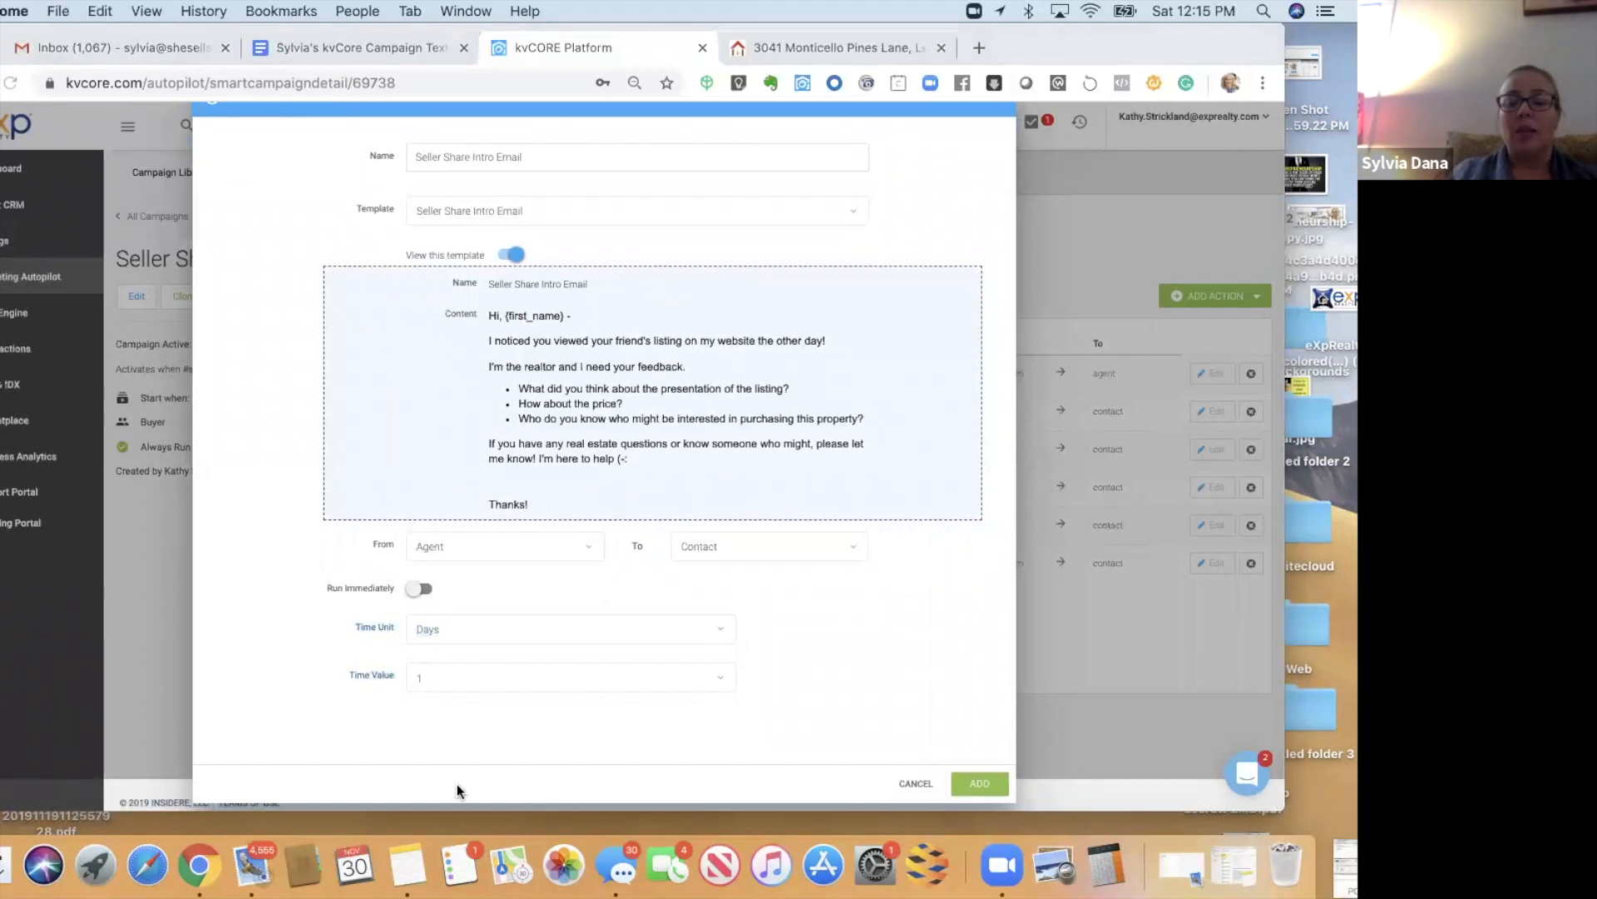
pyautogui.click(970, 782)
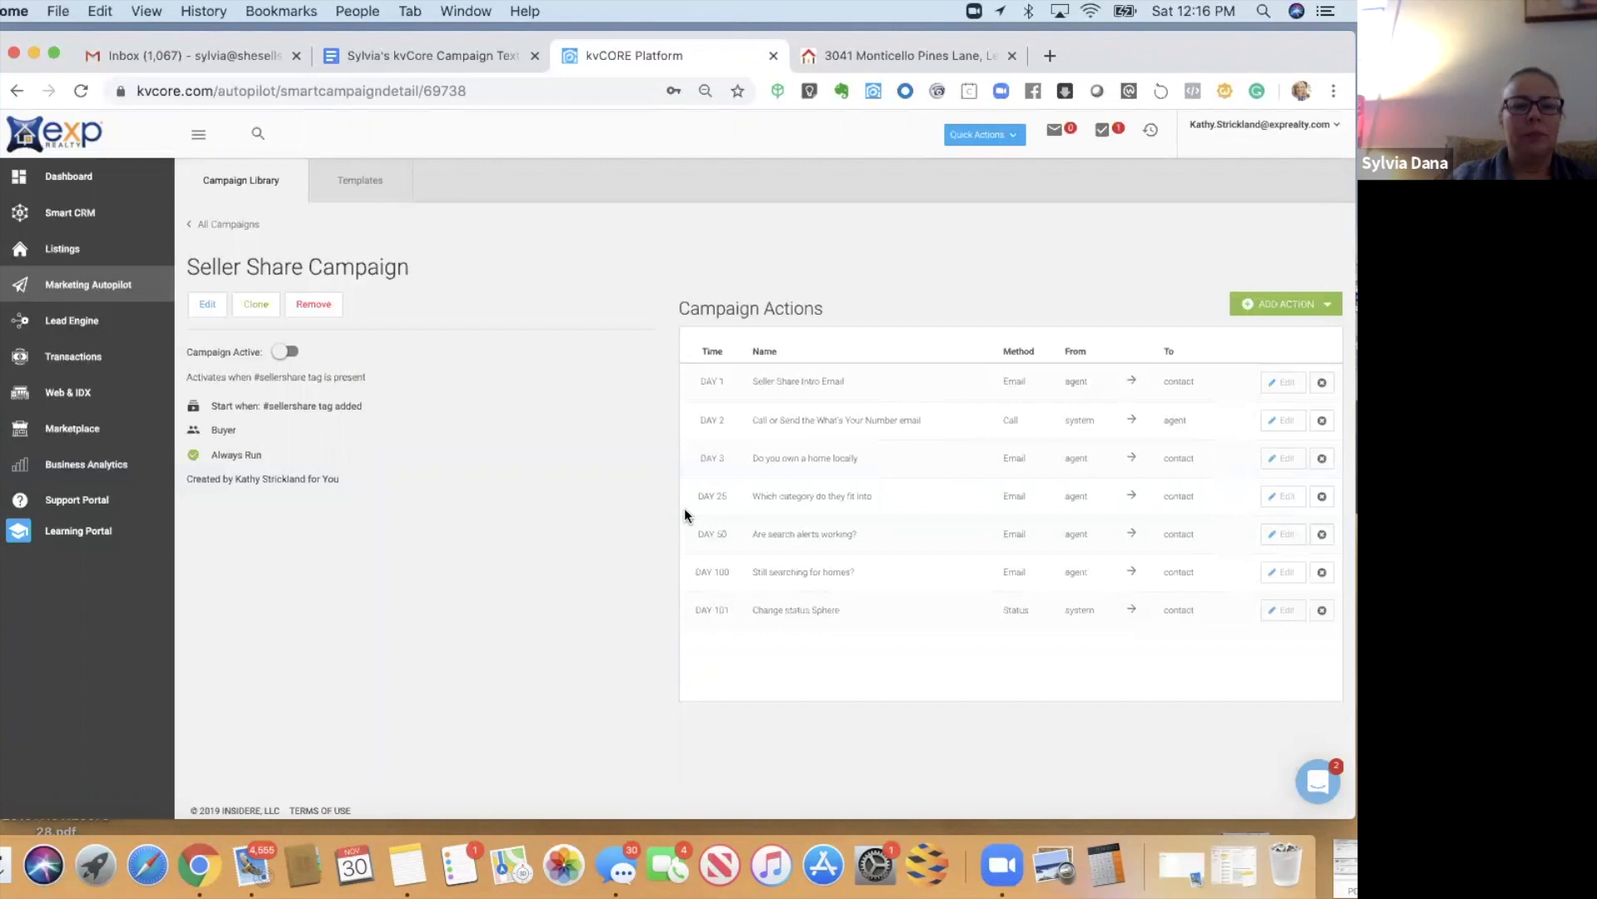
# - Switch the Seller Share Campaign to active and go back to All Campaigns
pyautogui.click(282, 353)
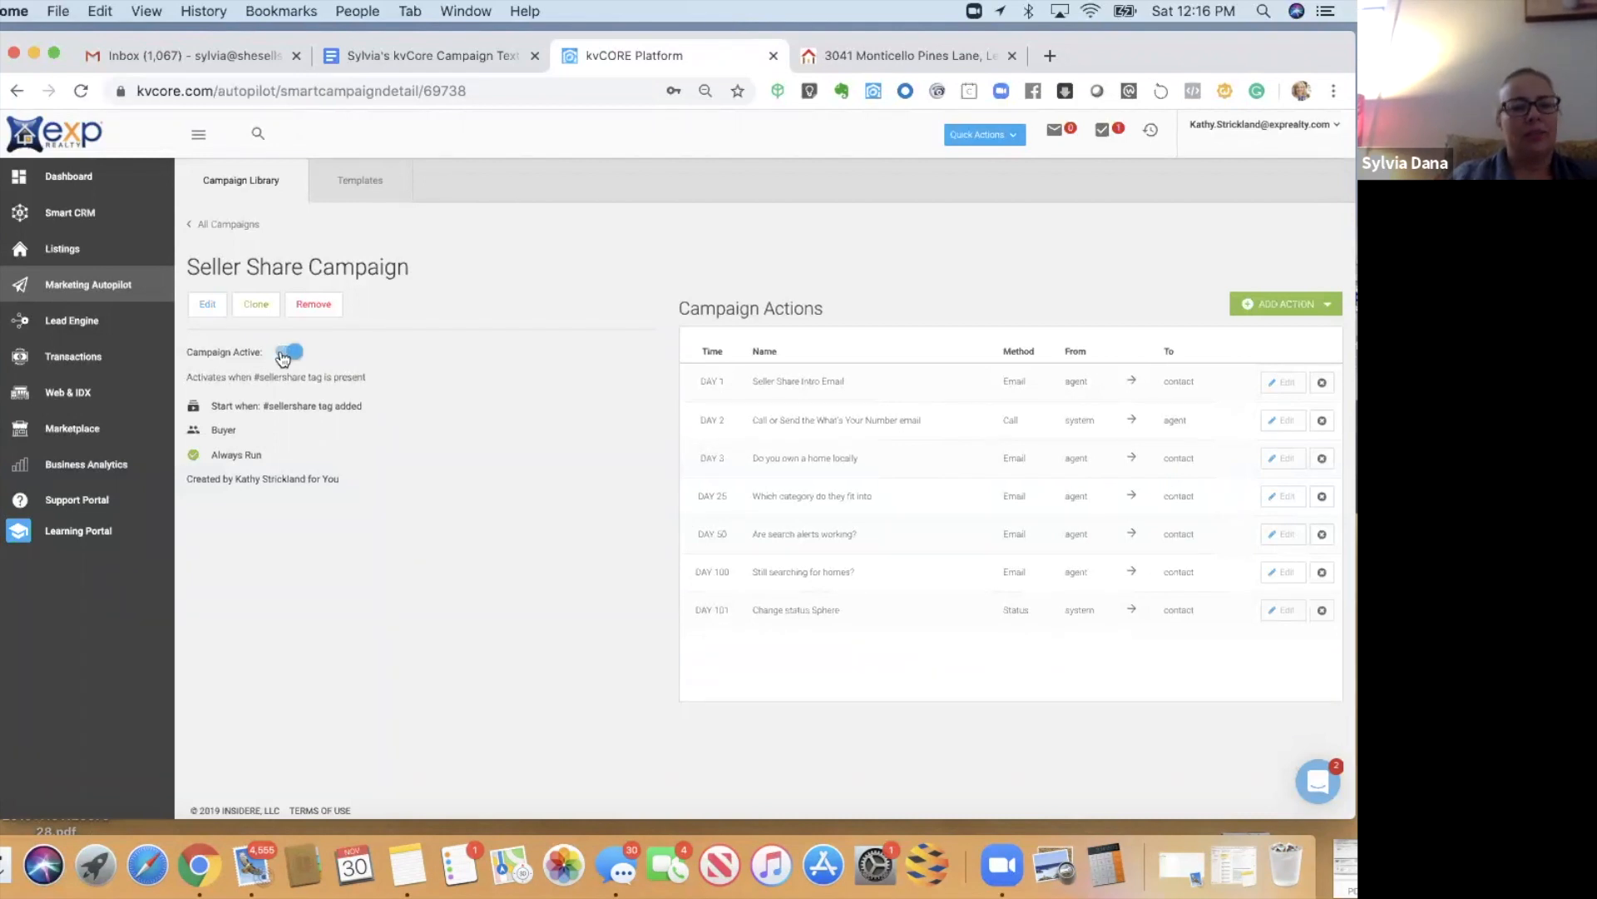
pyautogui.click(233, 233)
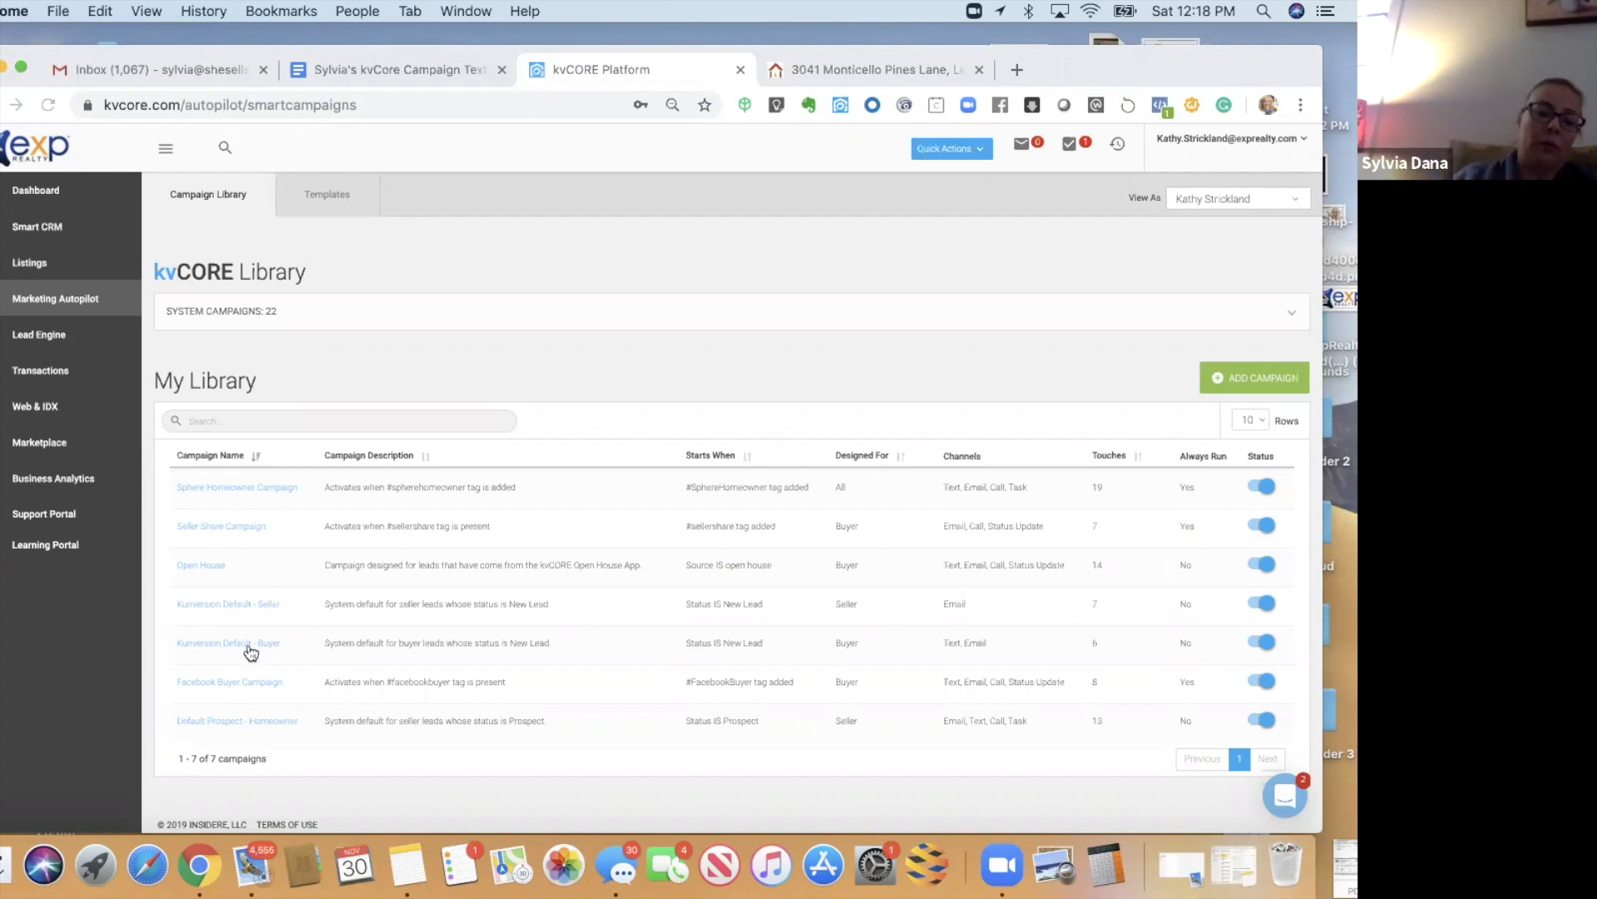
# - Open the Kunversion Default - Buyer campaign in the Edit Campaign wizard
pyautogui.click(249, 644)
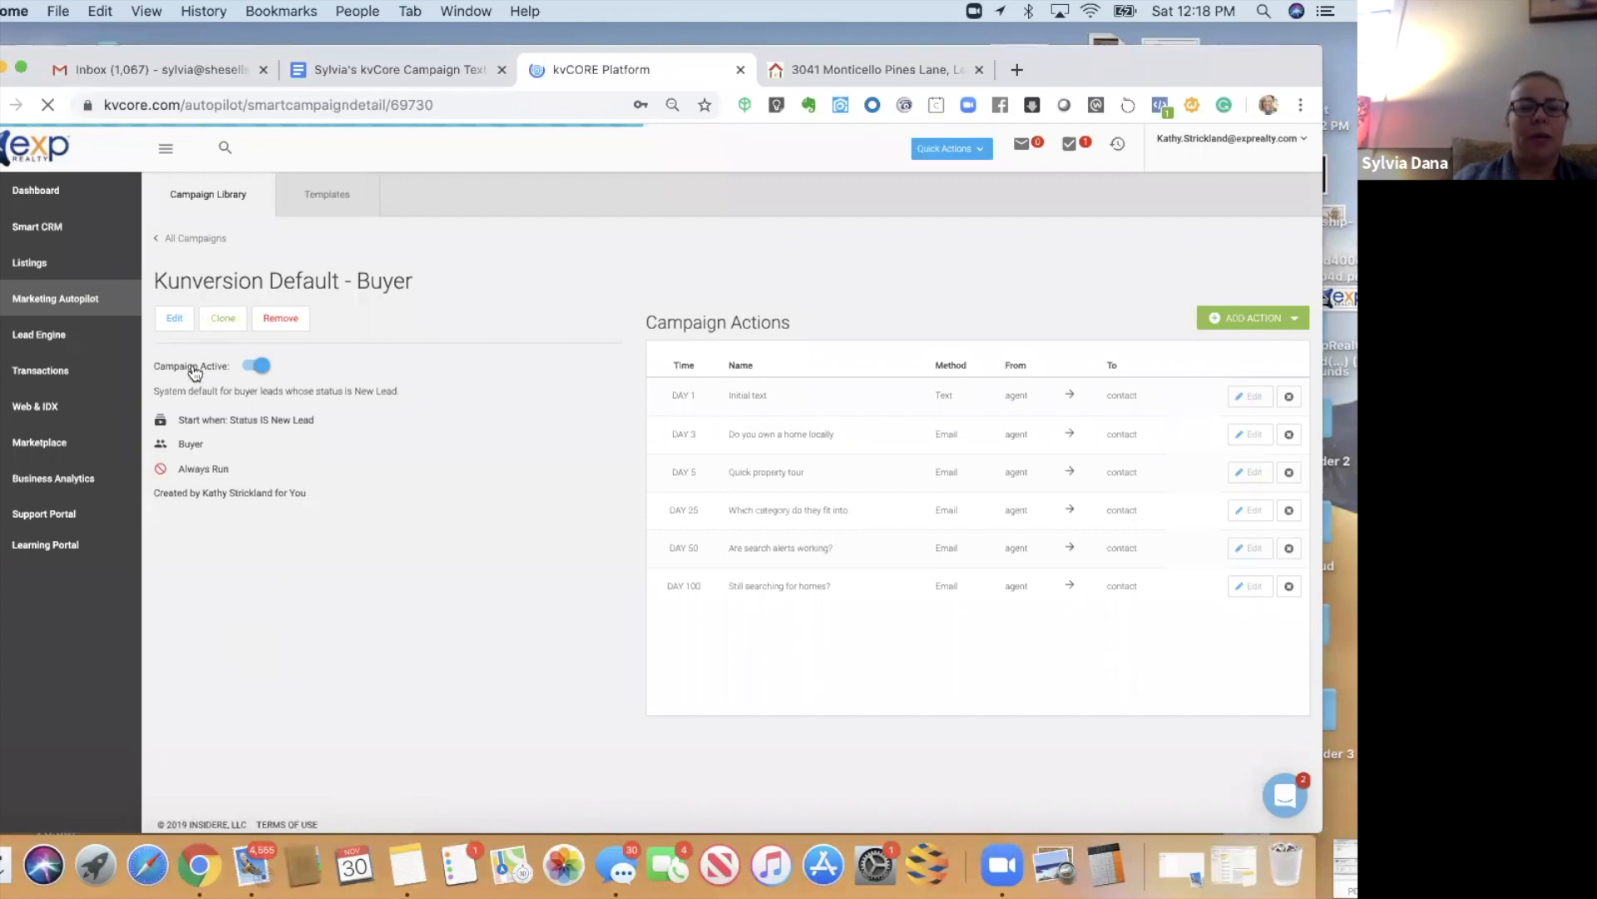
pyautogui.click(180, 322)
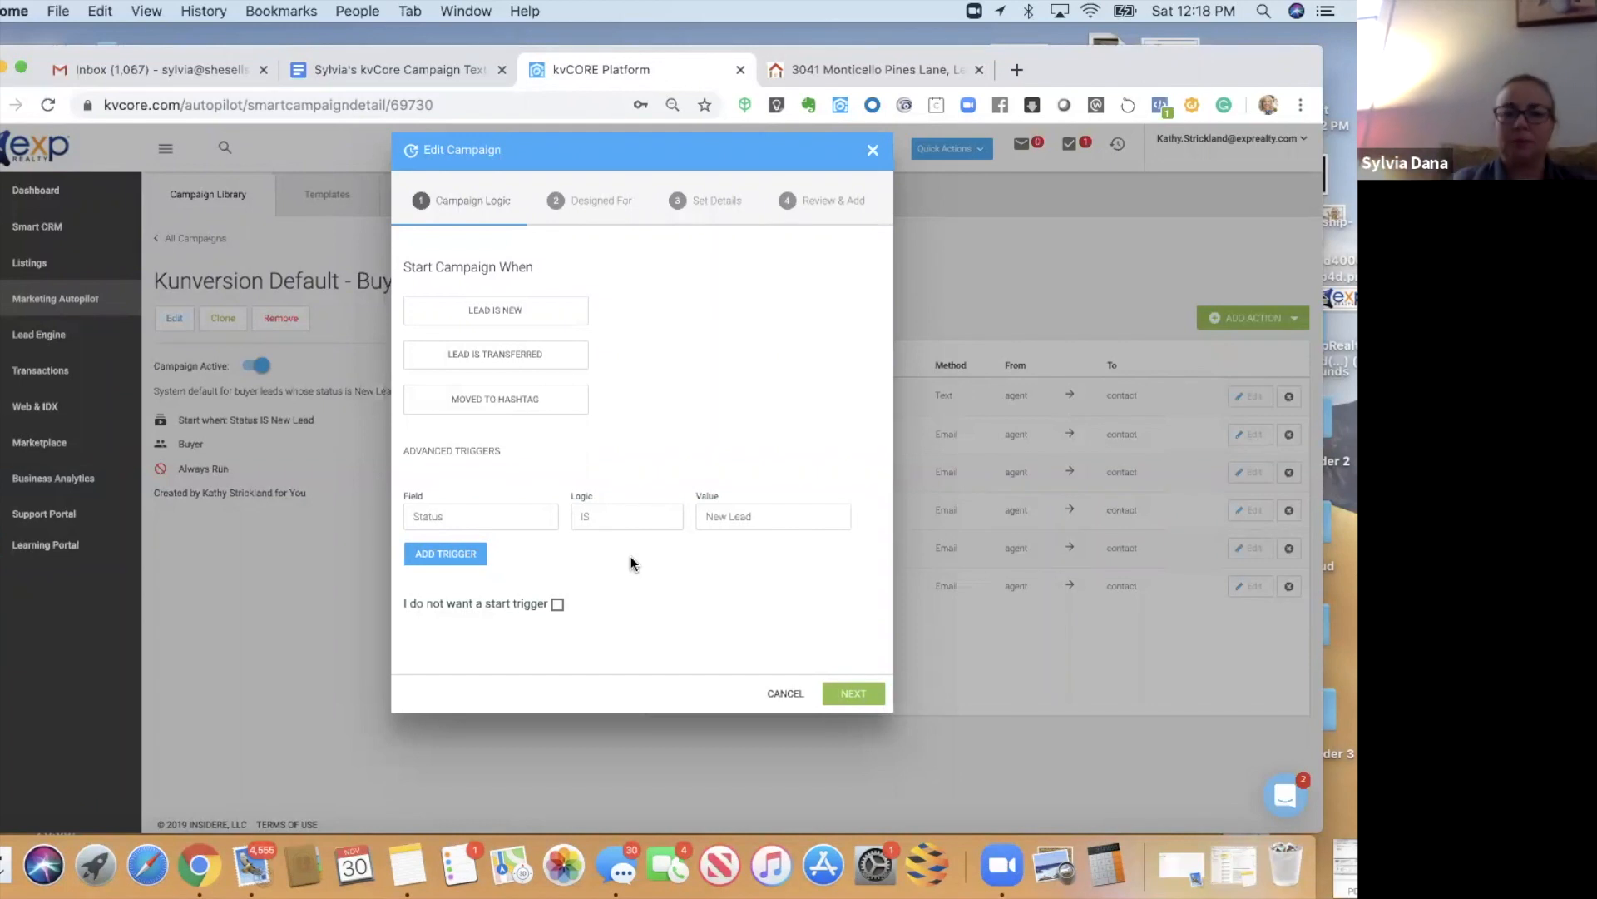
# - Add a start trigger: Hashtag IS NOT FacebookBuyer
pyautogui.click(442, 557)
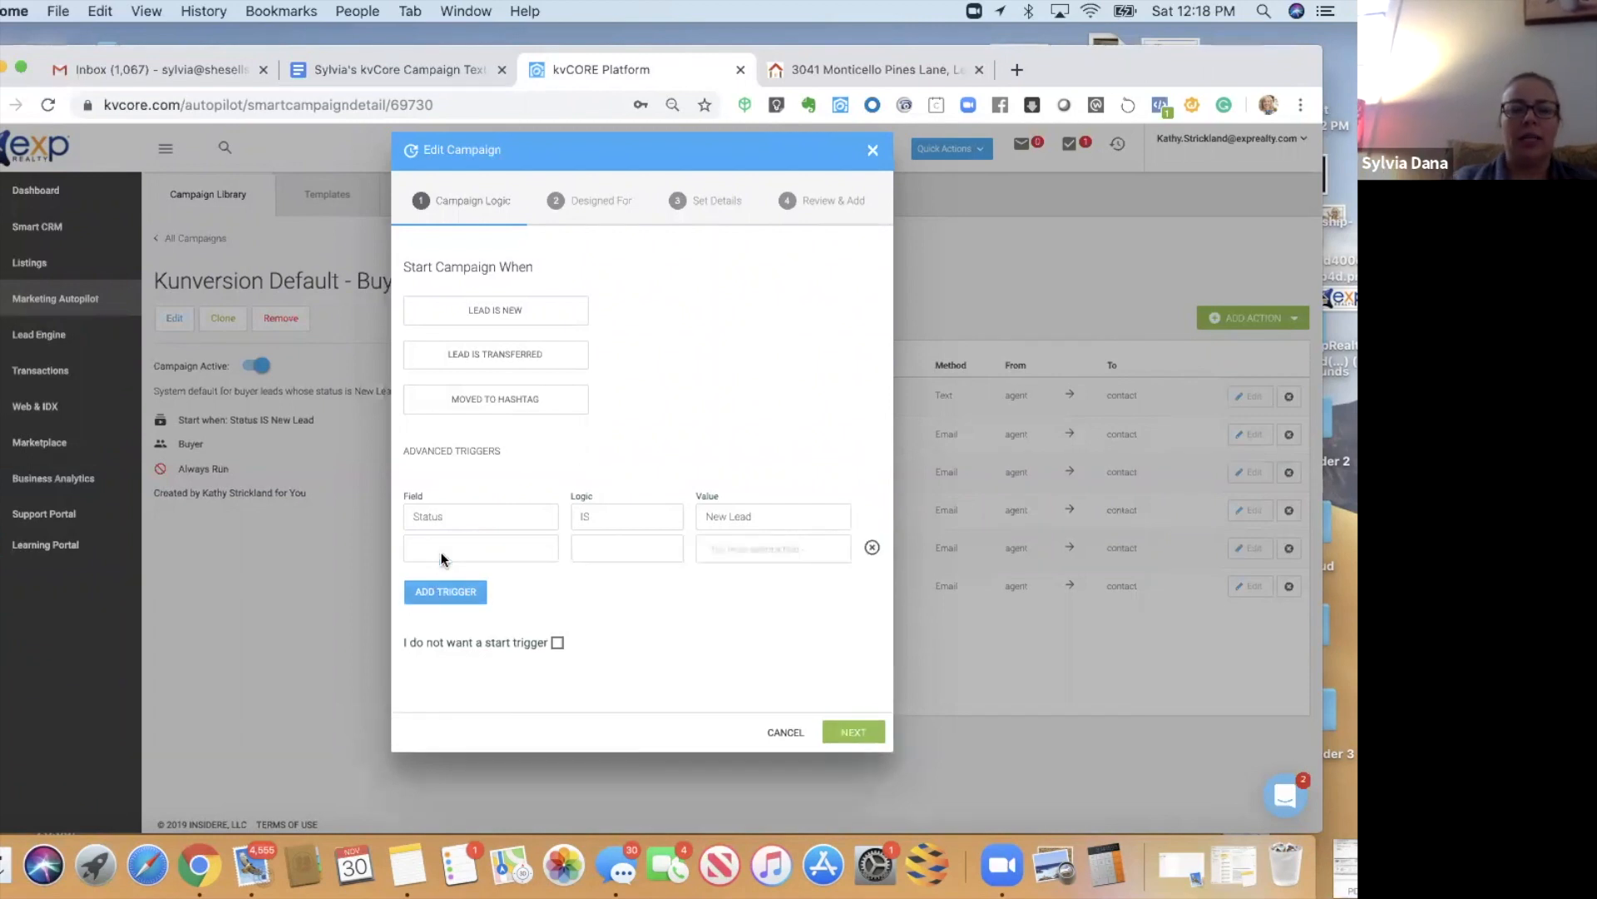
pyautogui.click(441, 551)
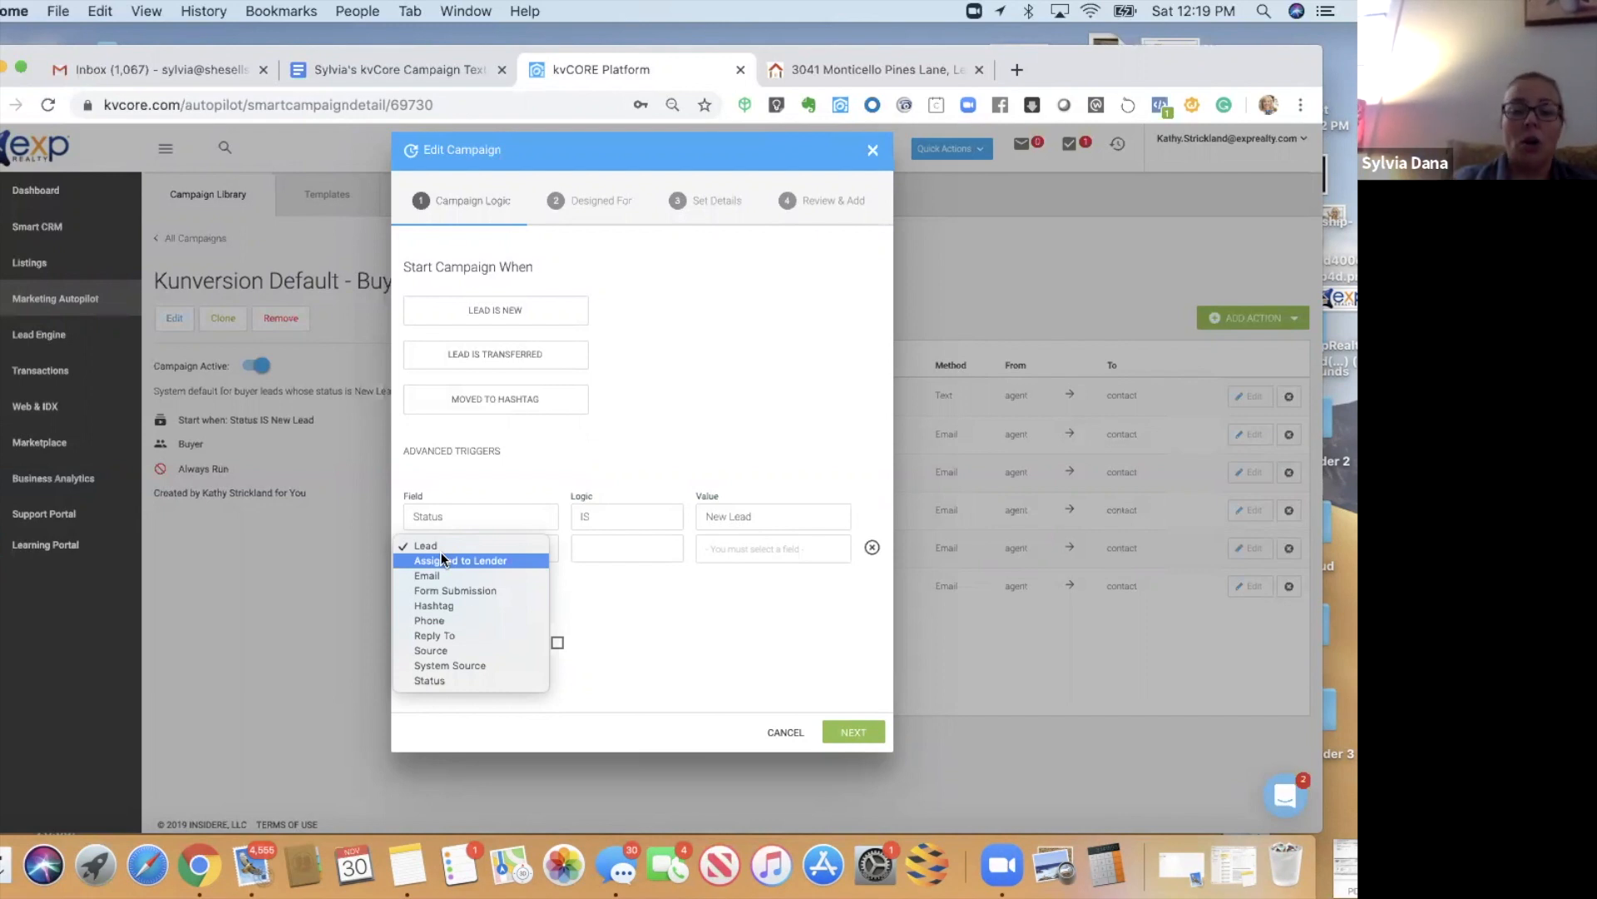
pyautogui.click(437, 607)
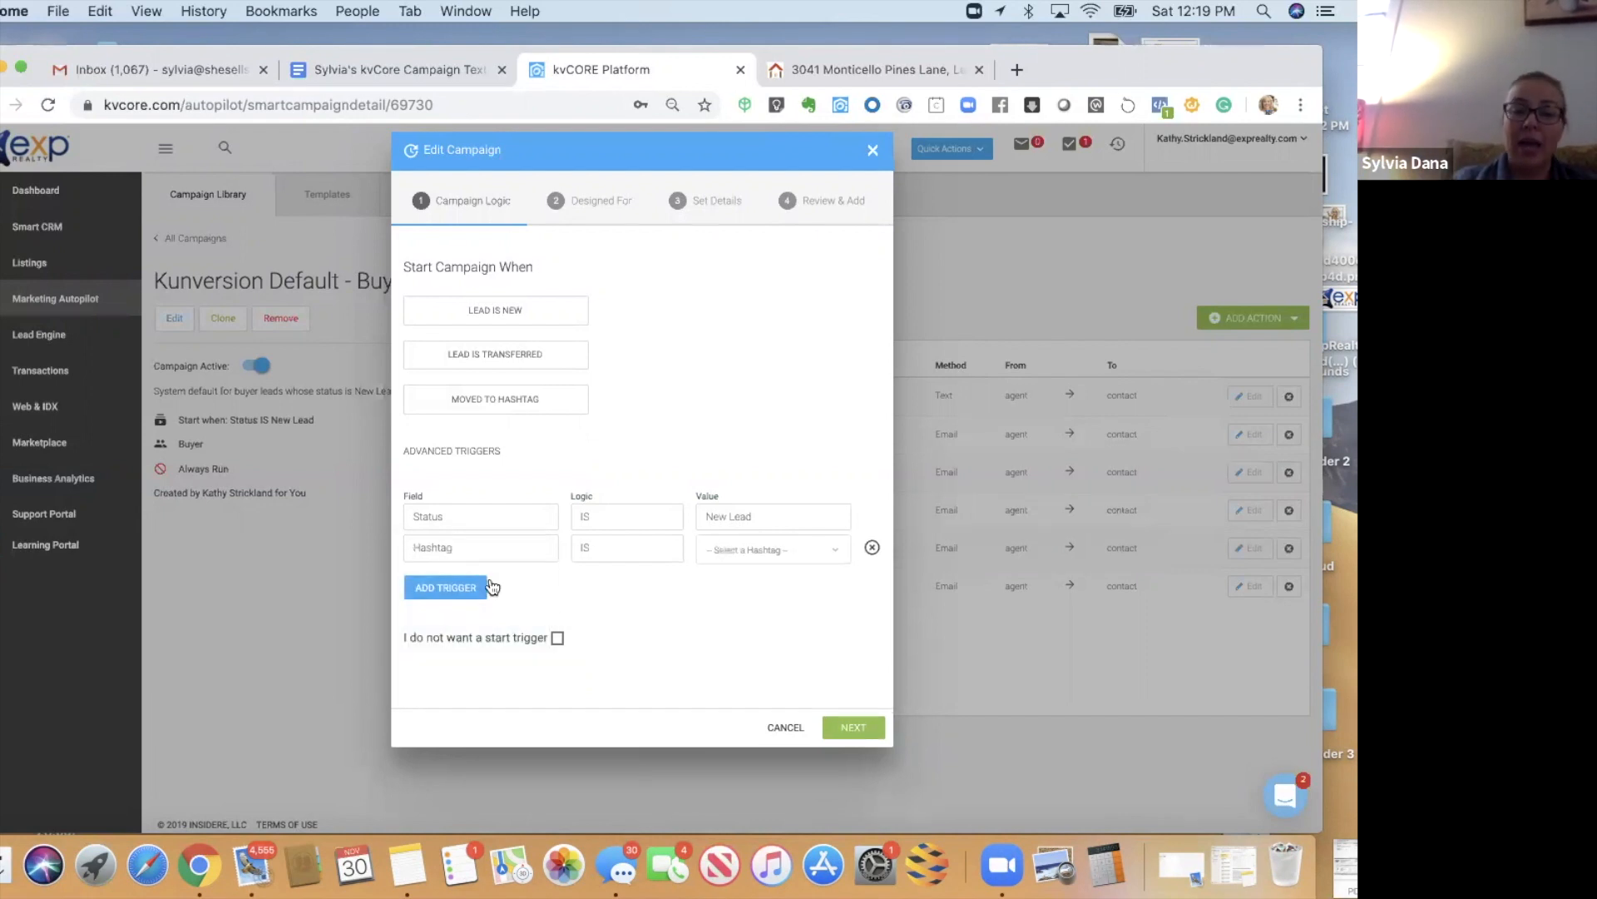
pyautogui.click(584, 546)
pyautogui.click(587, 562)
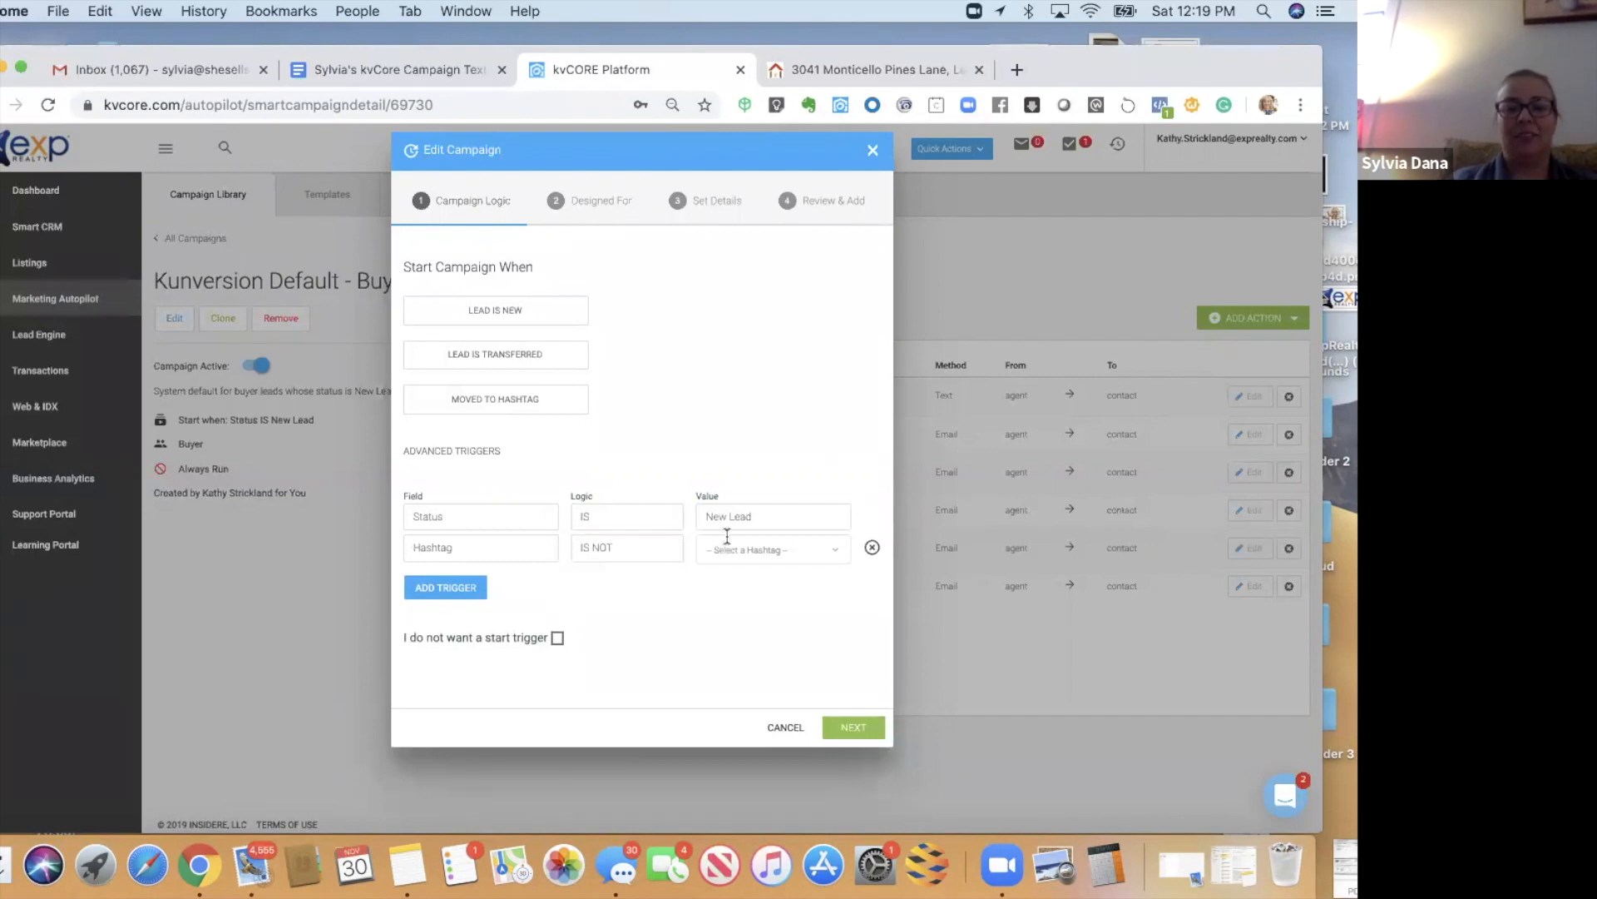
pyautogui.click(722, 549)
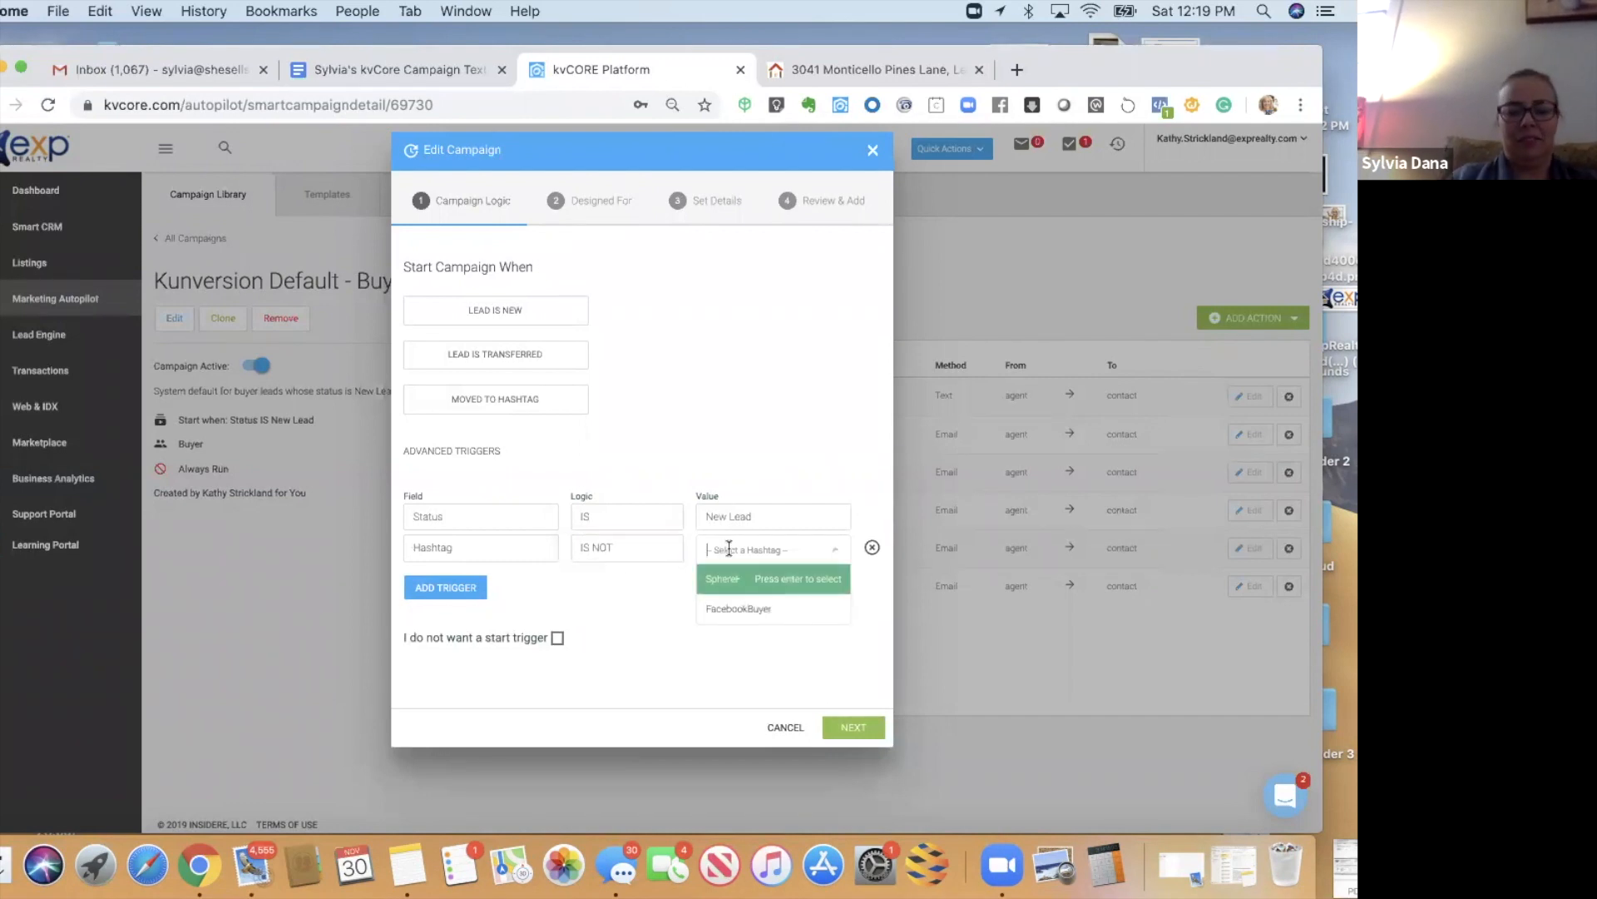
pyautogui.click(737, 610)
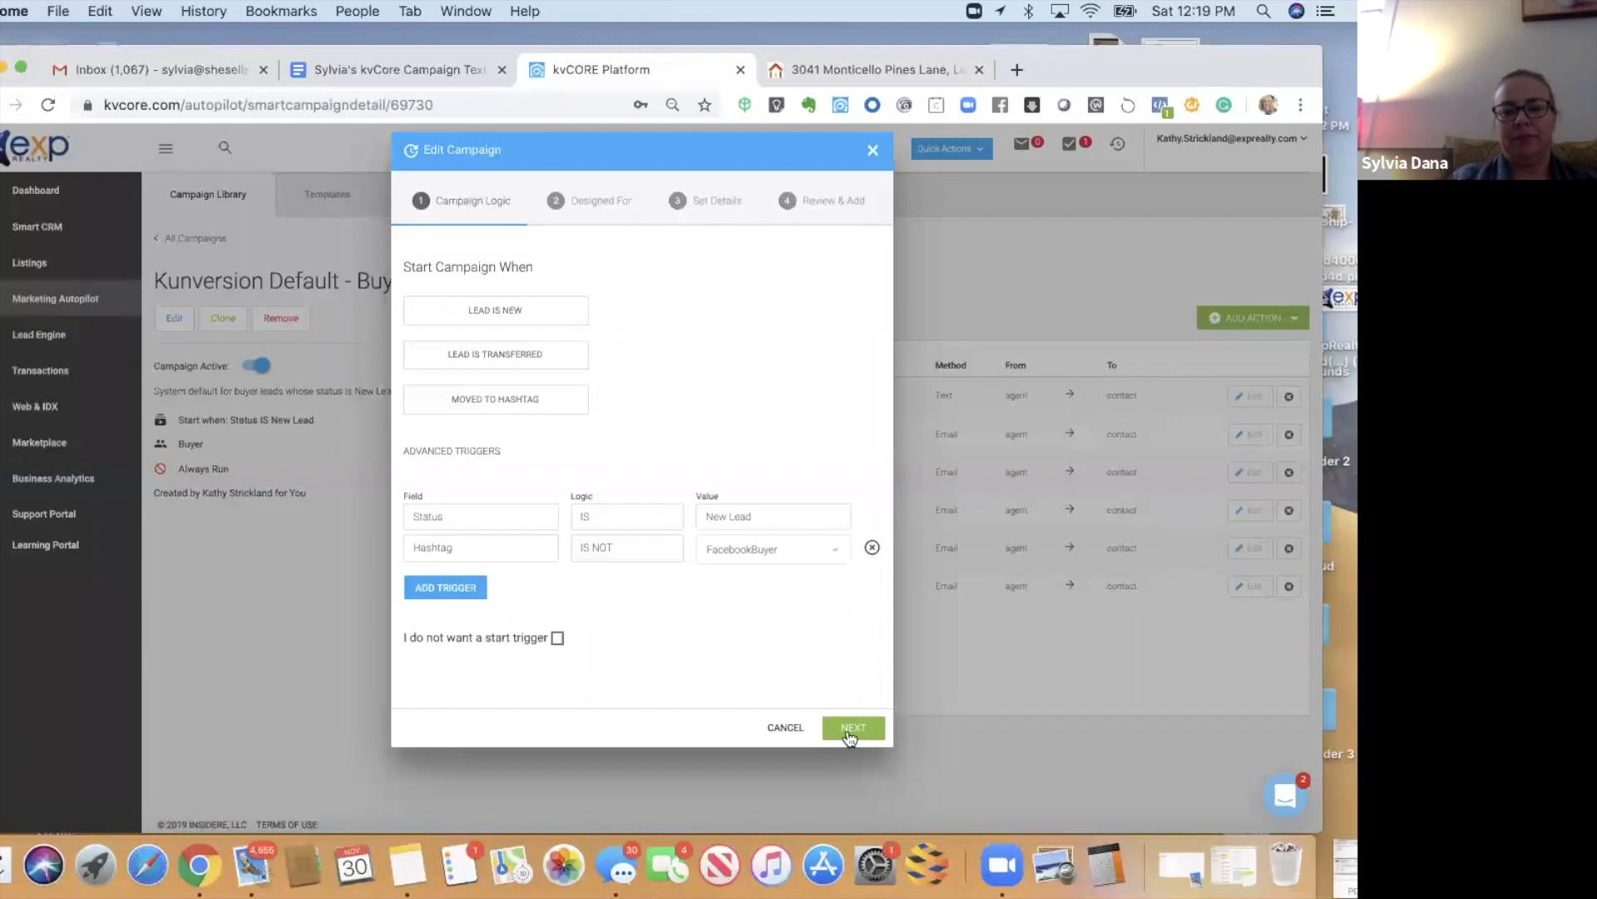
pyautogui.click(850, 735)
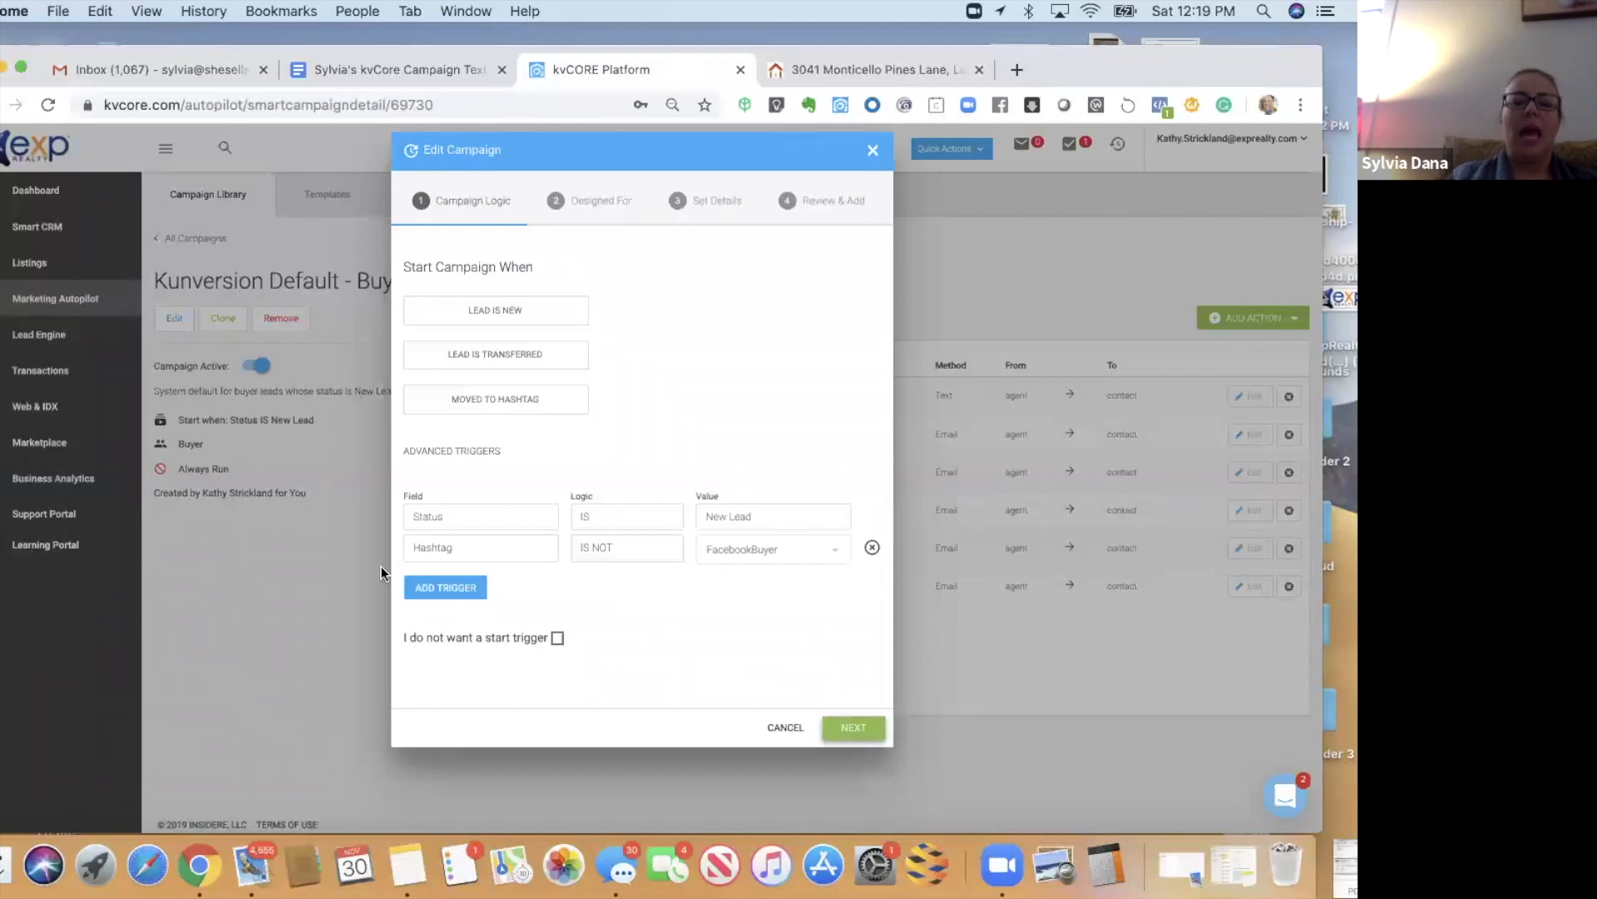
# - Add a third trigger, Hashtag IS NOT sellershare, creating the sellershare tag
pyautogui.click(429, 587)
pyautogui.click(430, 584)
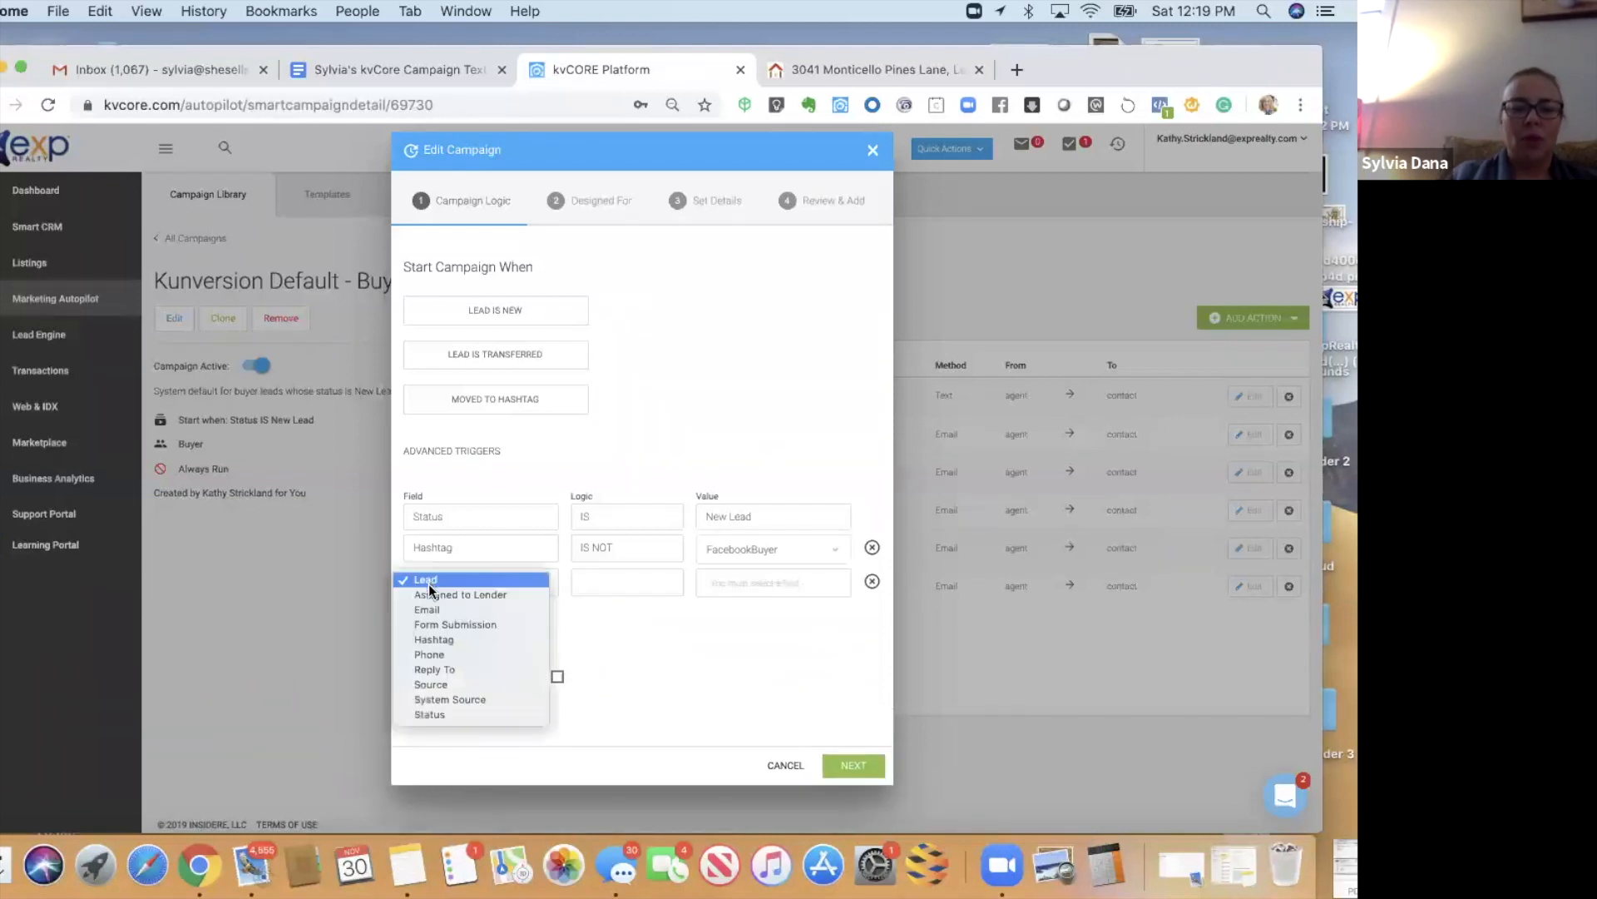
pyautogui.click(434, 639)
pyautogui.click(586, 584)
pyautogui.click(590, 594)
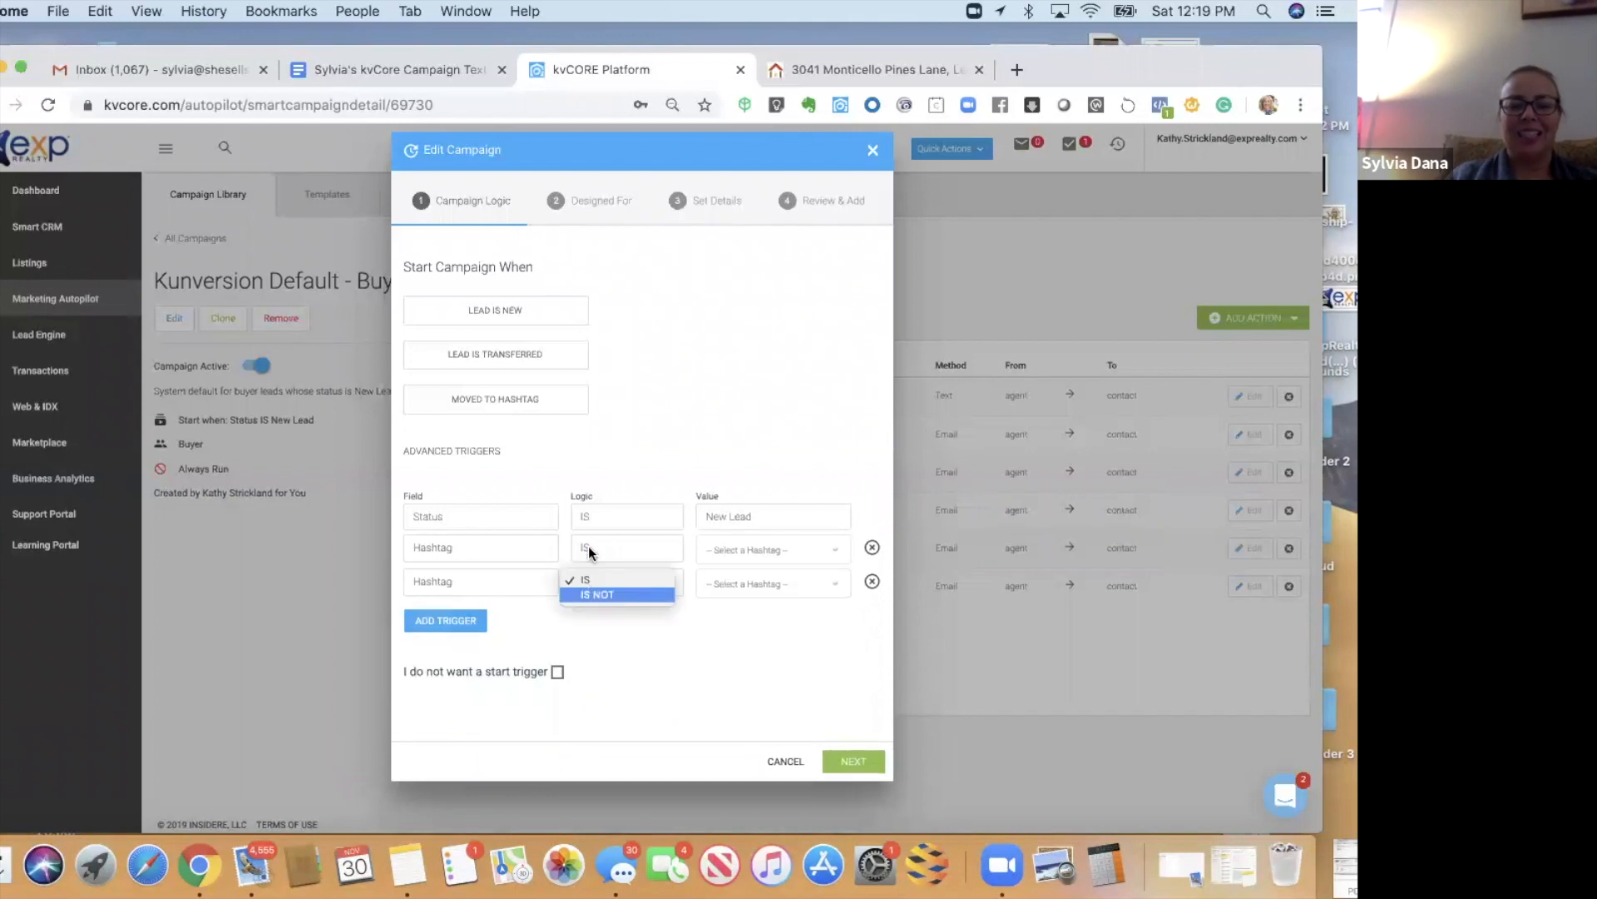
pyautogui.click(731, 585)
pyautogui.write('sellershare')
pyautogui.press('Return')
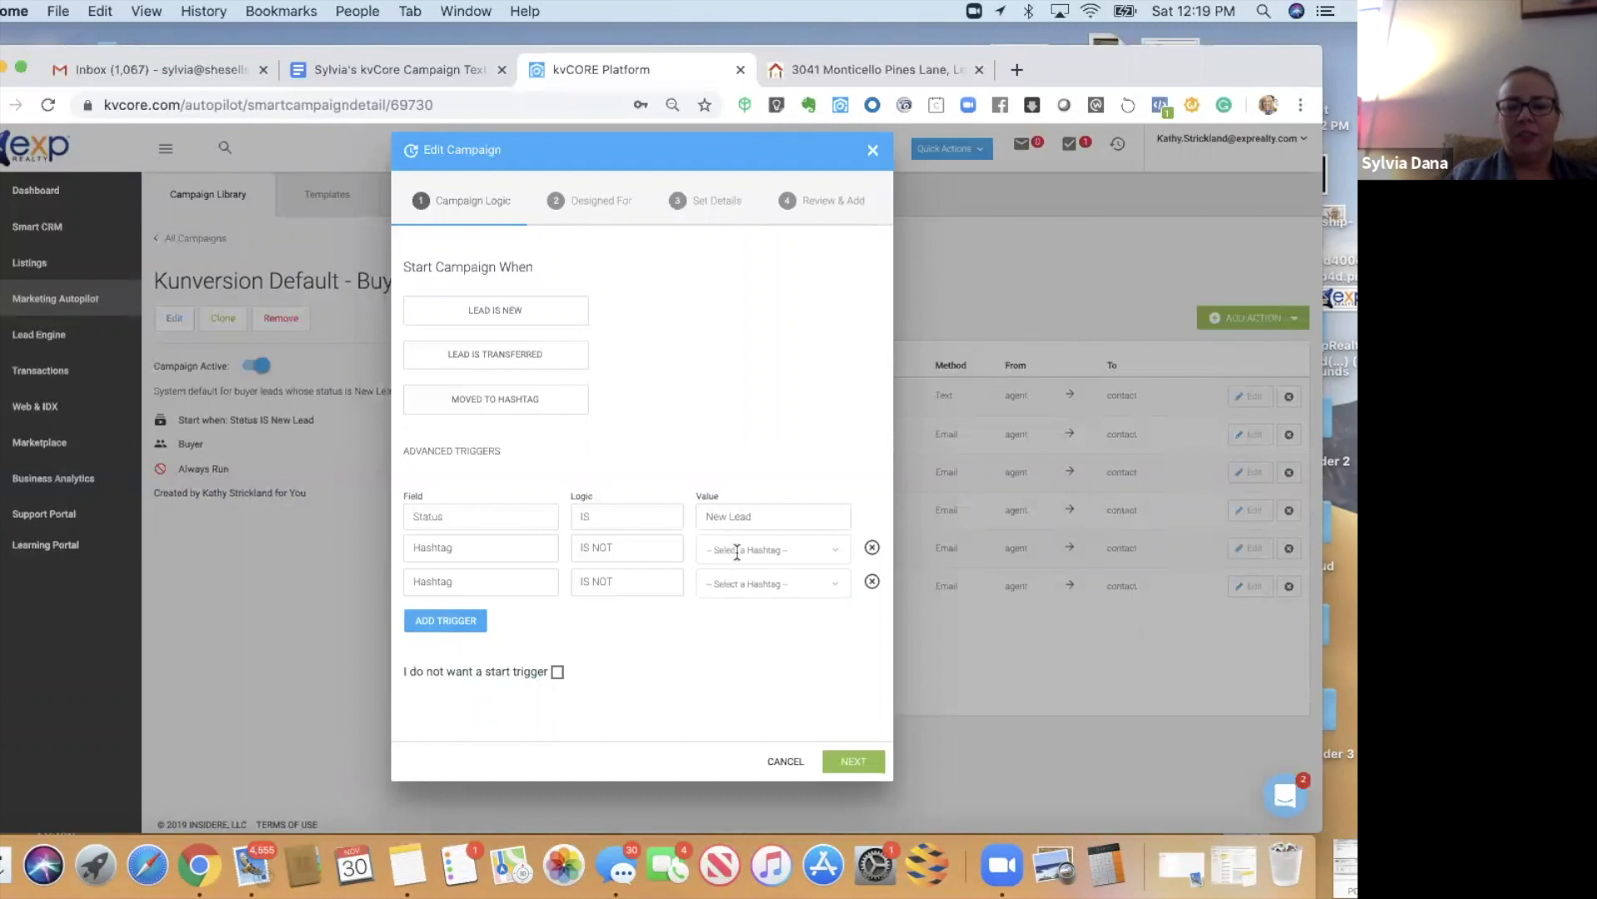
pyautogui.click(739, 550)
pyautogui.click(736, 614)
pyautogui.click(737, 582)
pyautogui.click(737, 666)
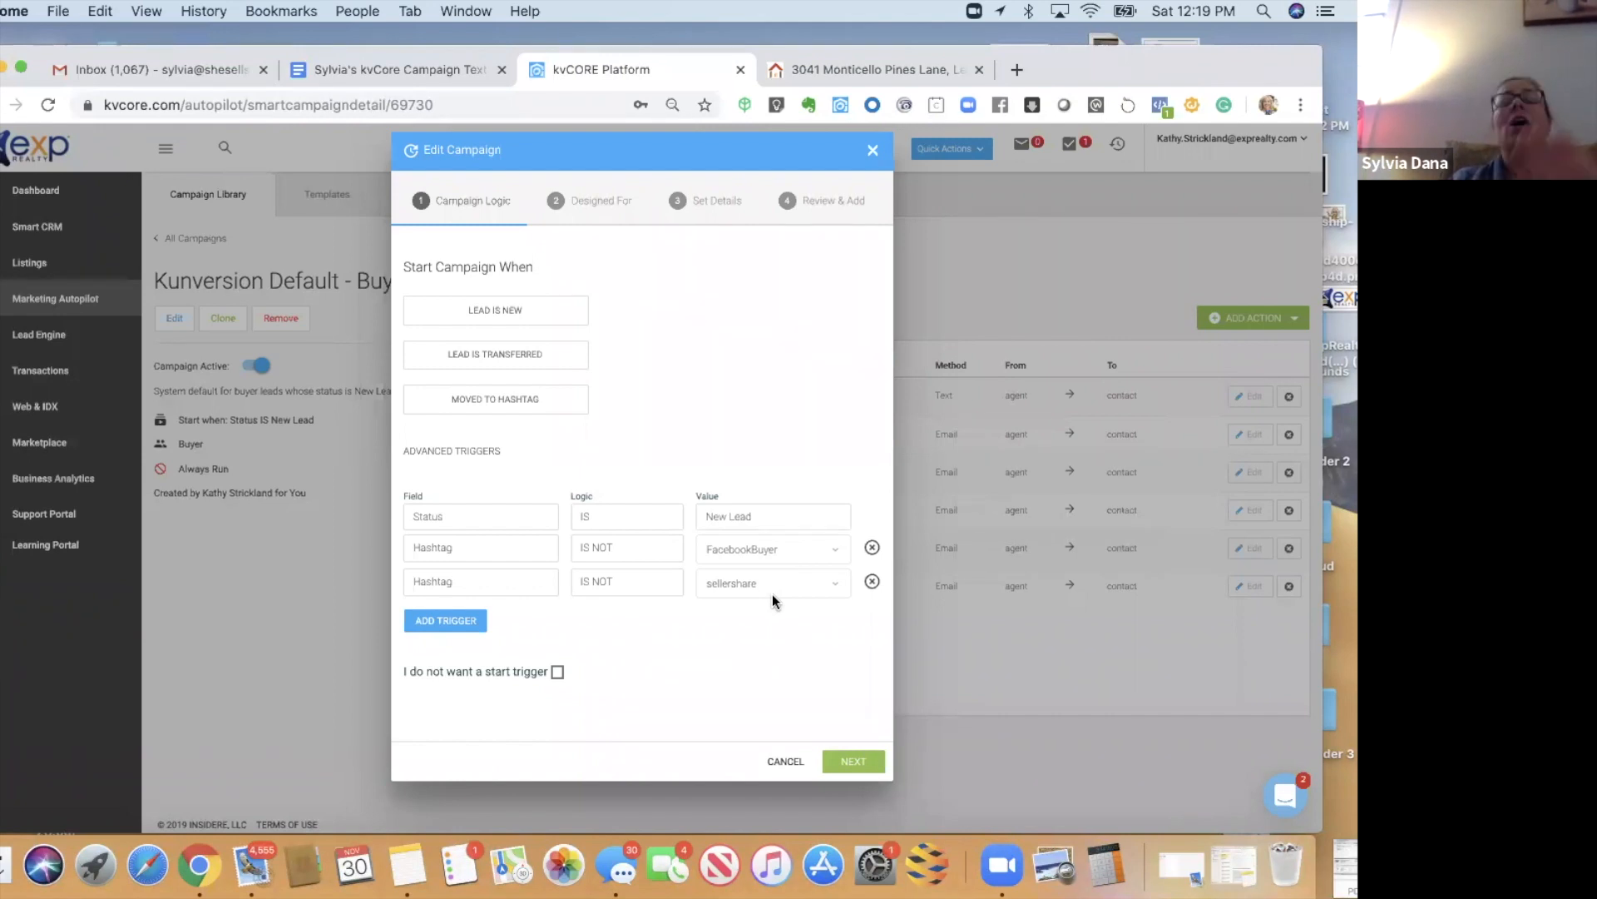
# - Step through the wizard keeping the Buyer type and update the campaign
pyautogui.click(846, 760)
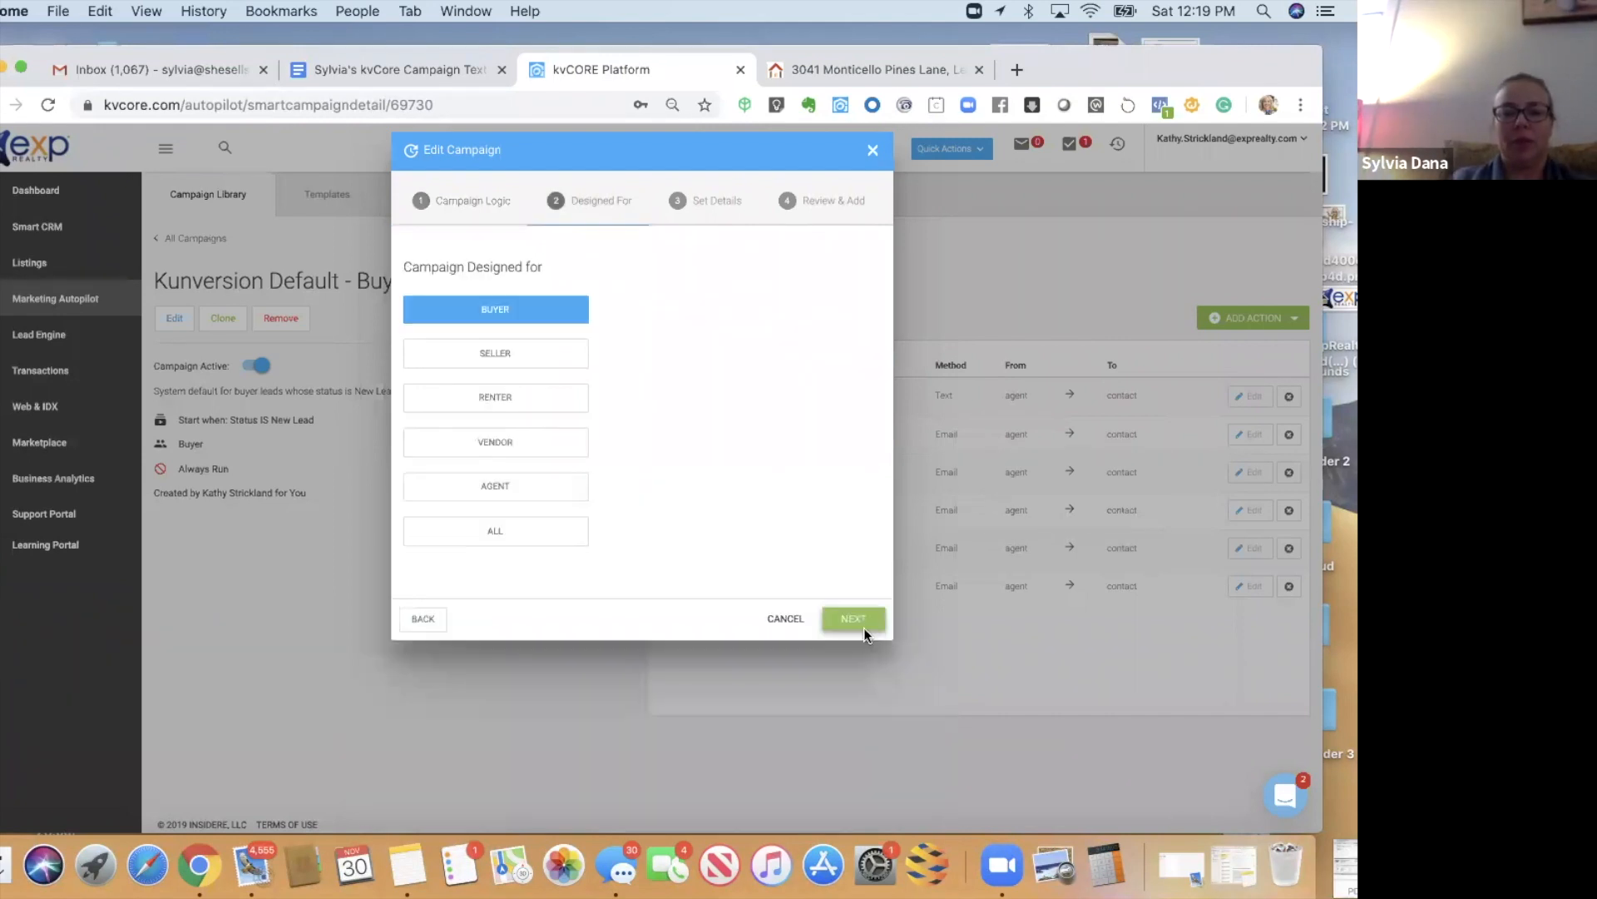
pyautogui.click(858, 623)
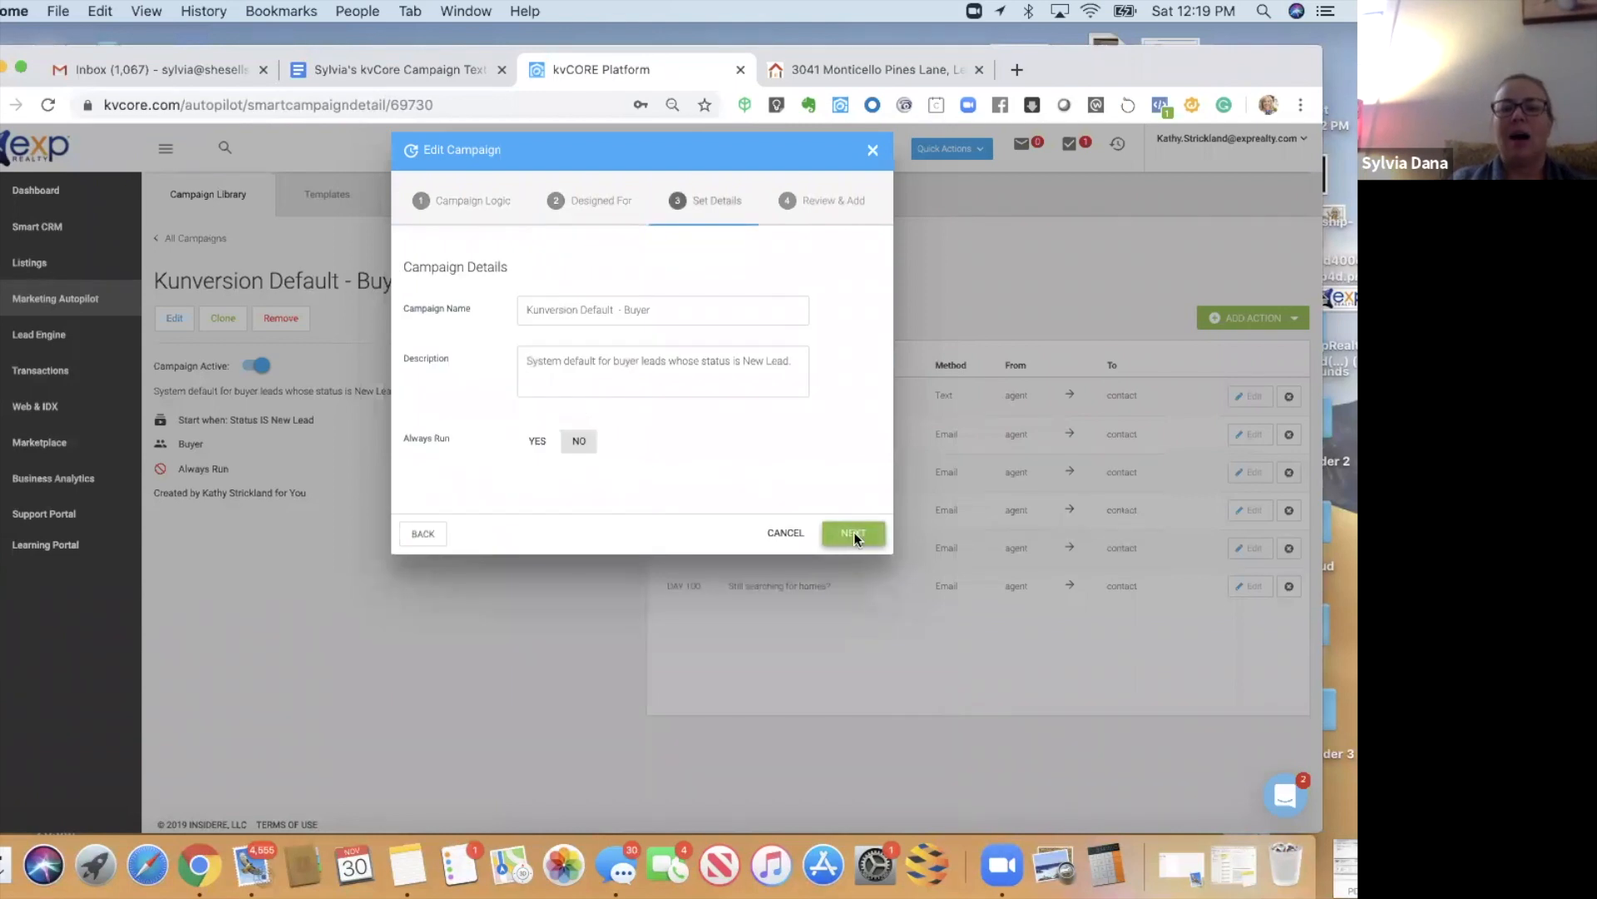
pyautogui.click(854, 534)
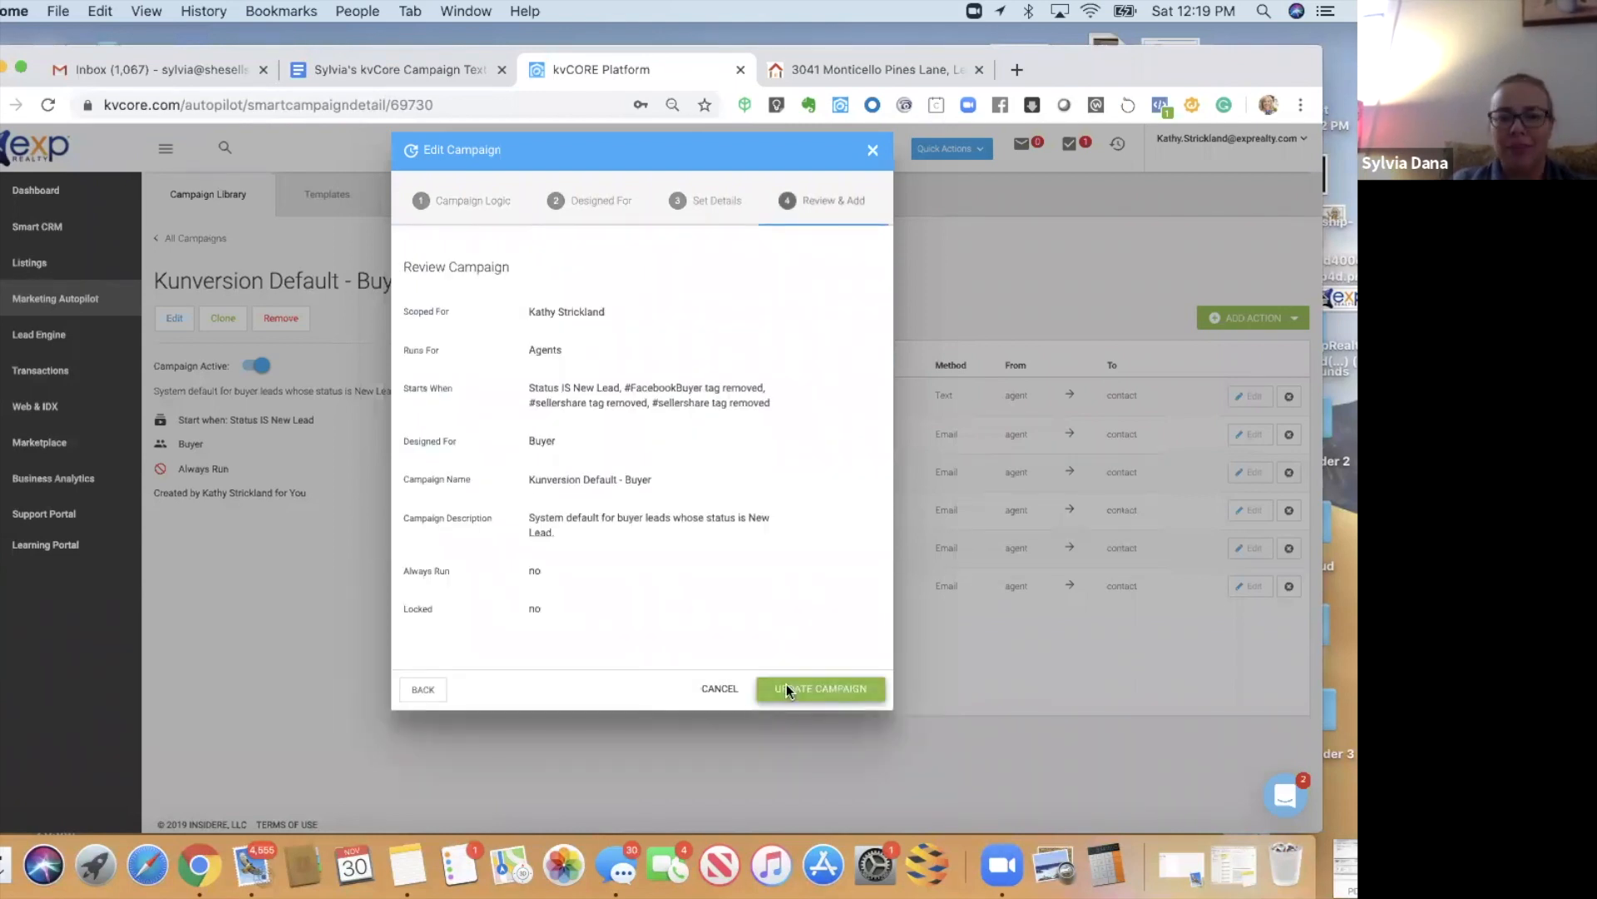
pyautogui.click(786, 689)
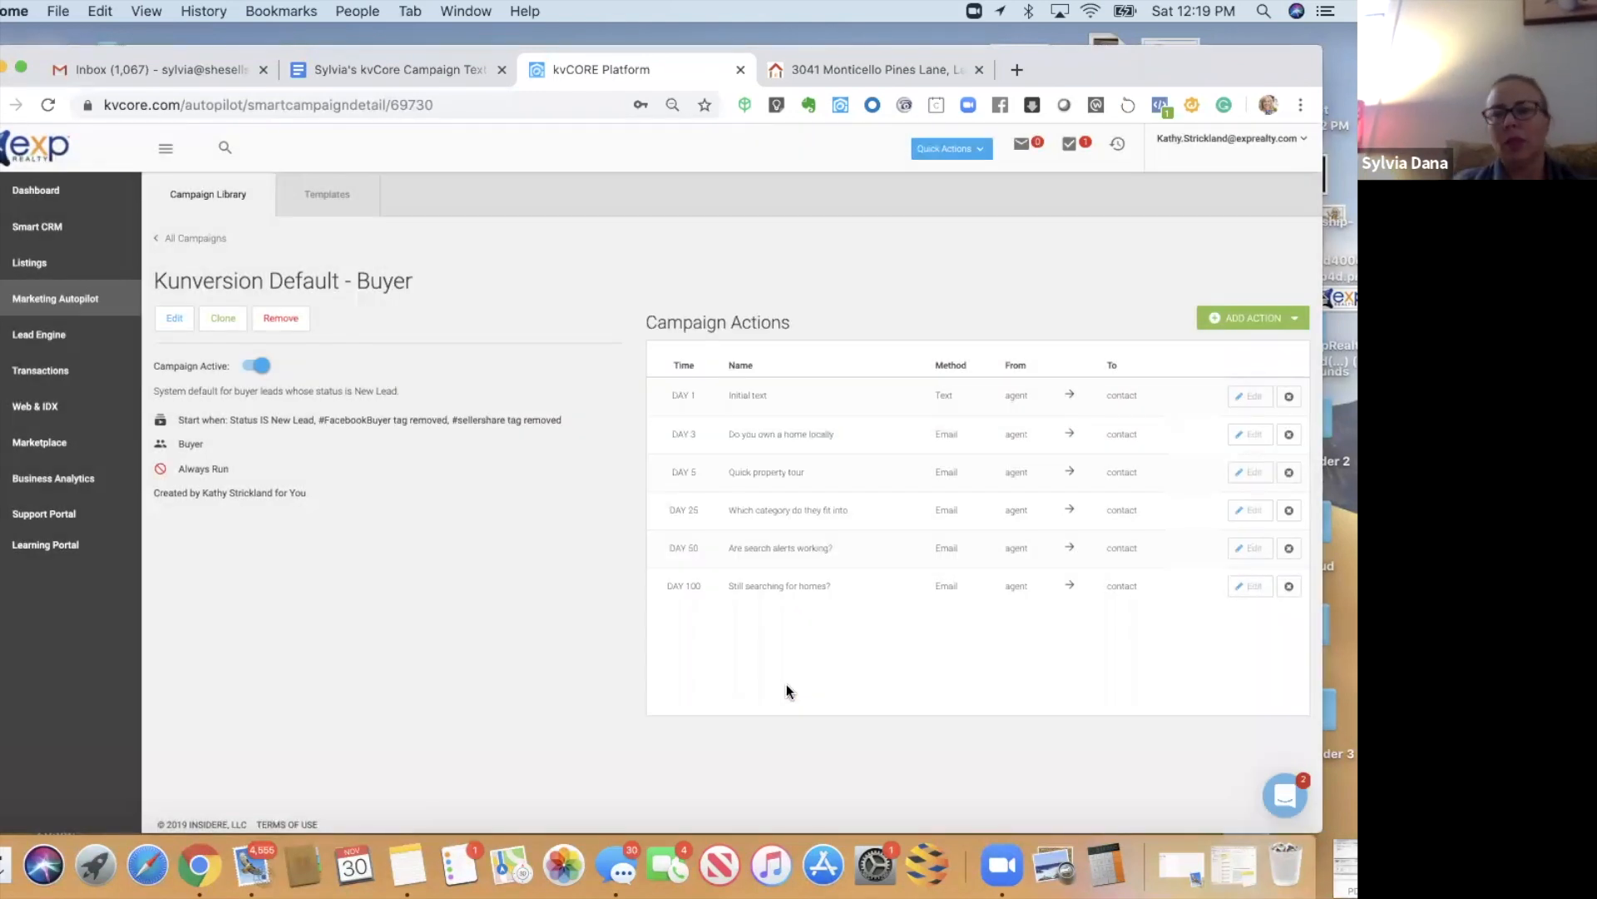
# - Open the test lead in Smart CRM and remove it from the Kunversion Default - Buyer campaign
pyautogui.click(33, 237)
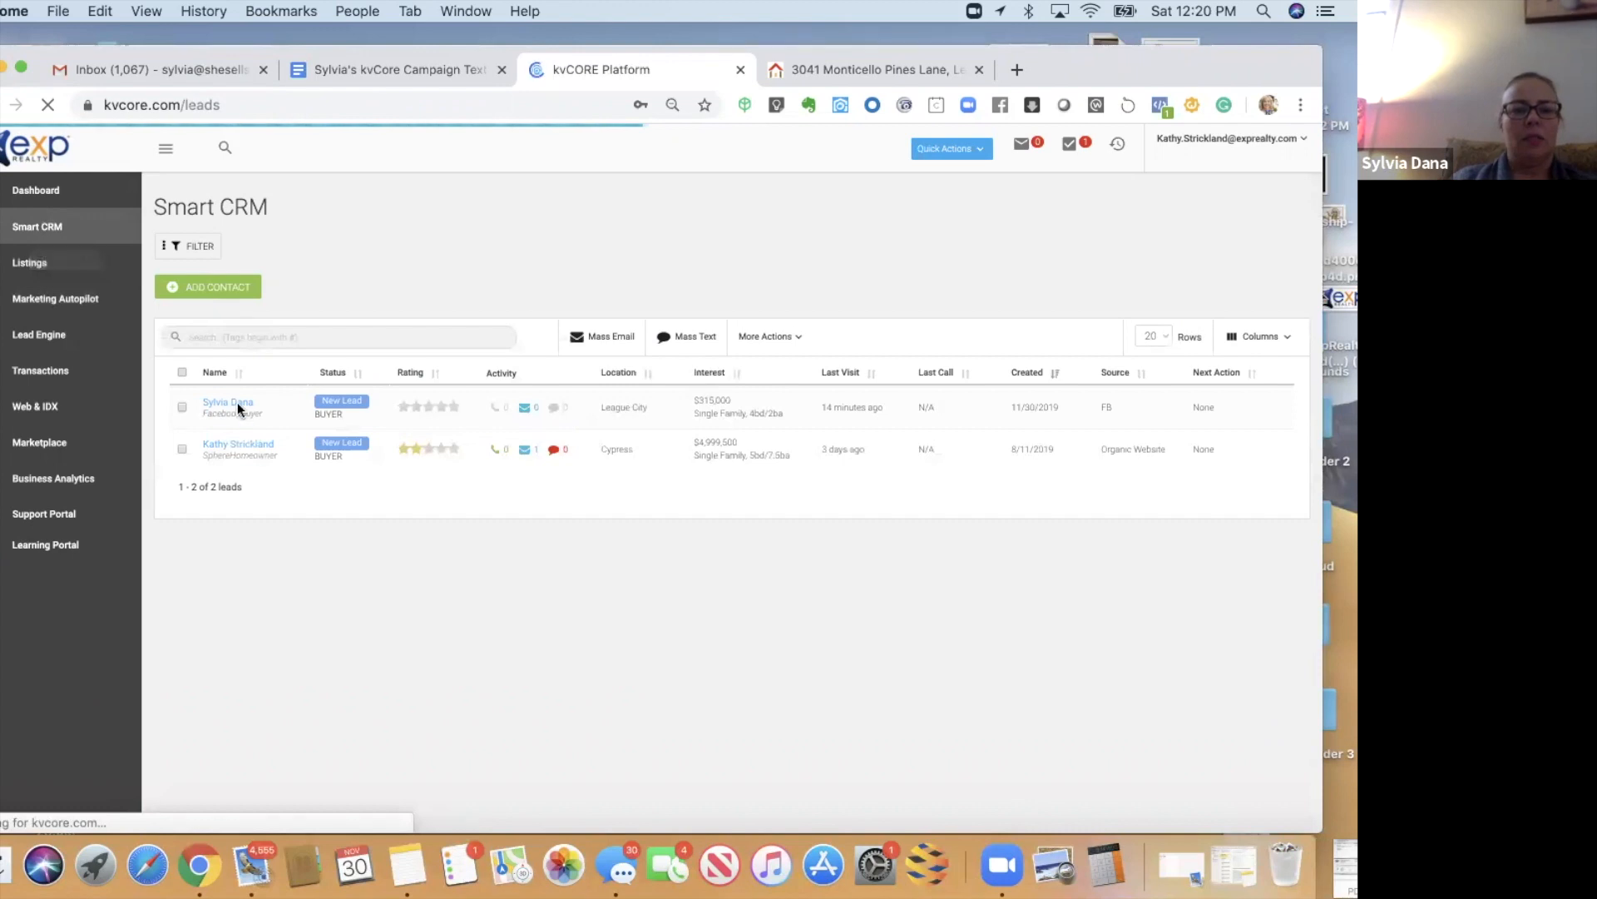
pyautogui.click(217, 403)
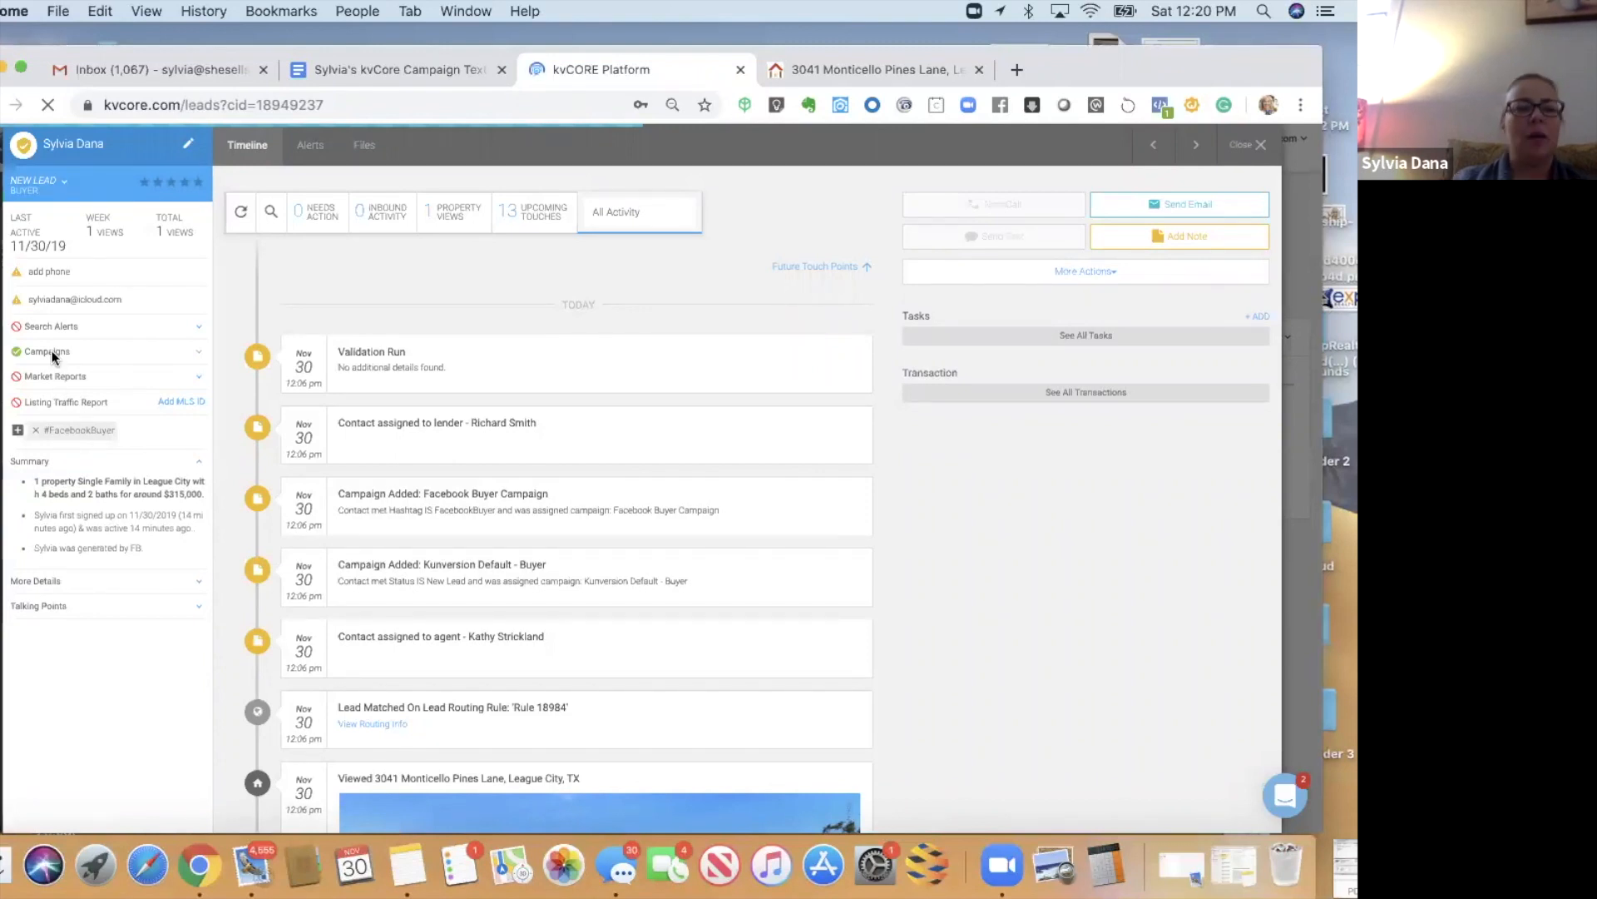
pyautogui.click(197, 352)
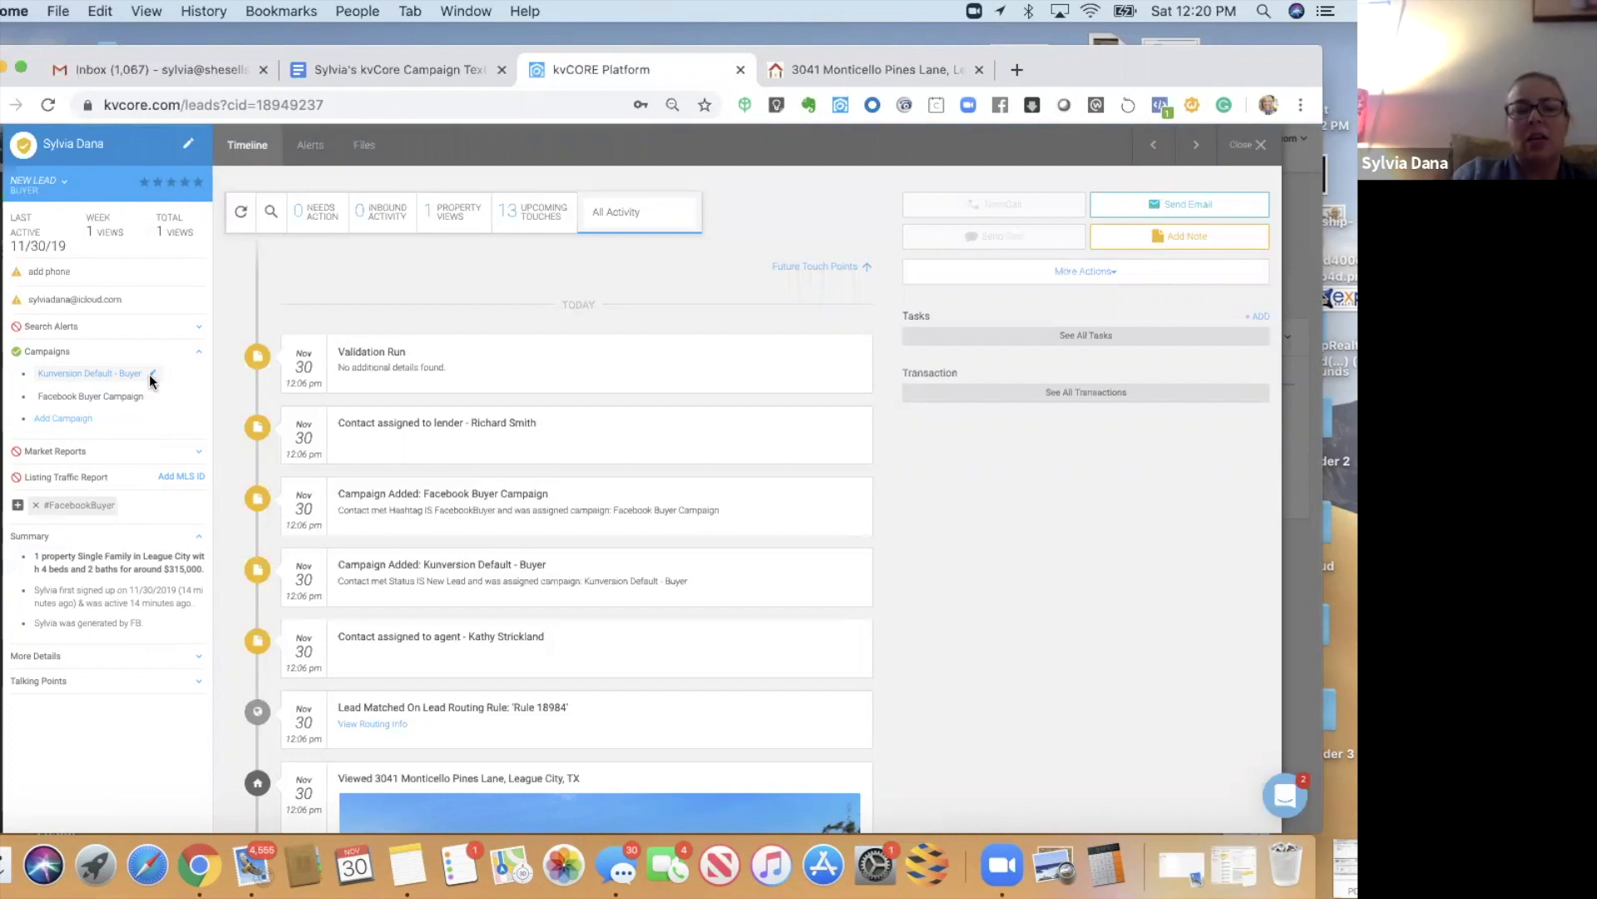
pyautogui.click(151, 374)
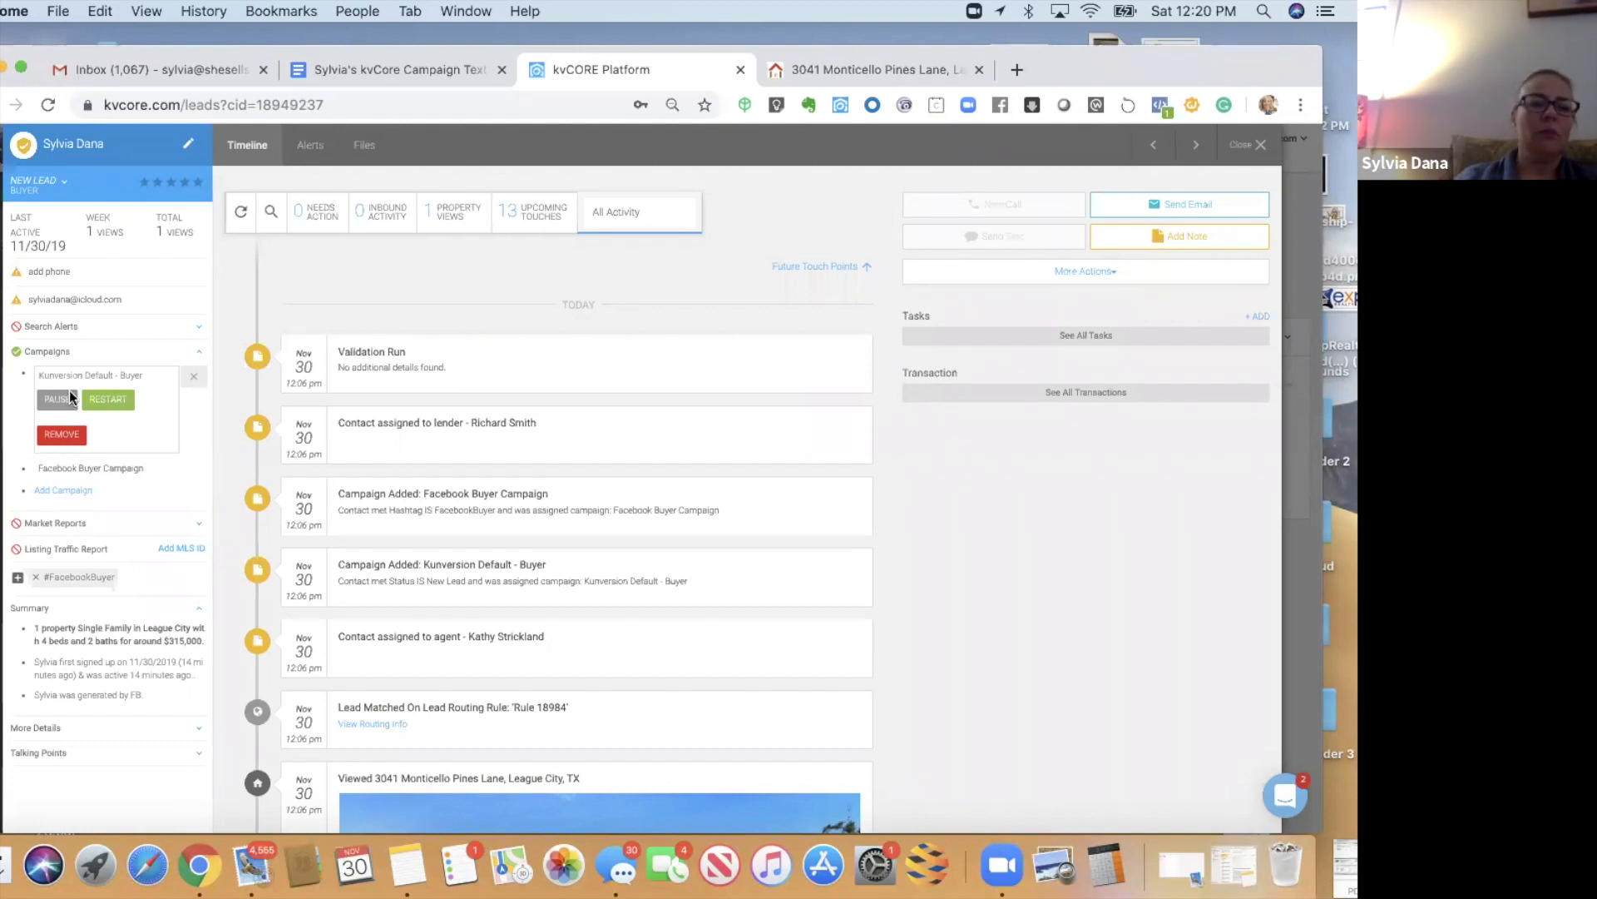
pyautogui.click(61, 433)
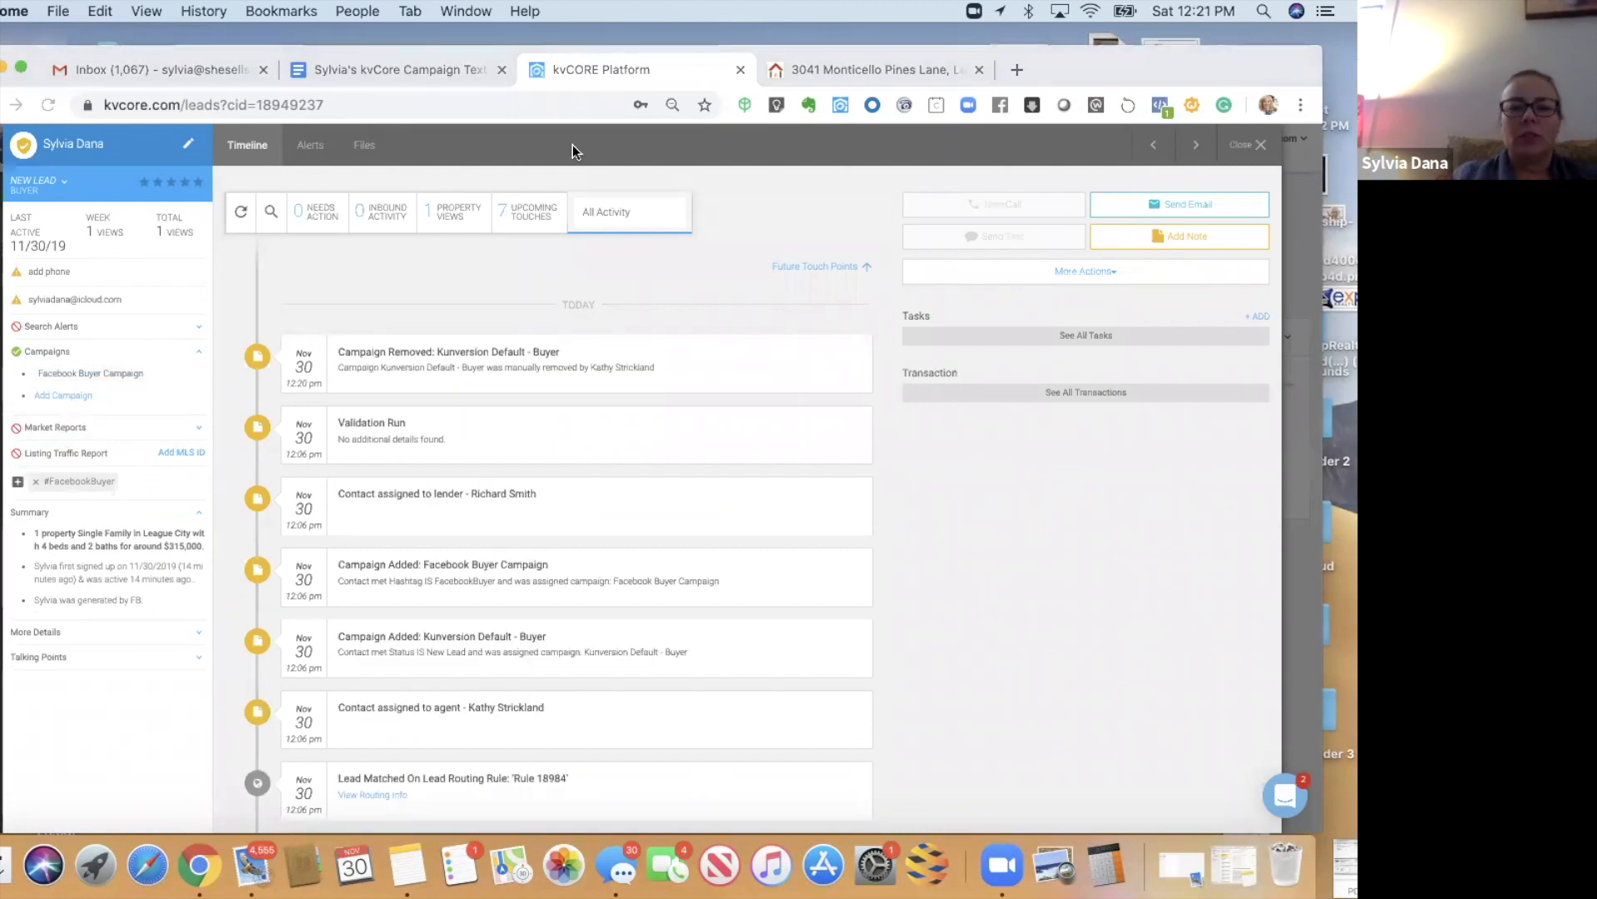
# - Expand the Search Alerts section in the test lead's sidebar
pyautogui.click(67, 326)
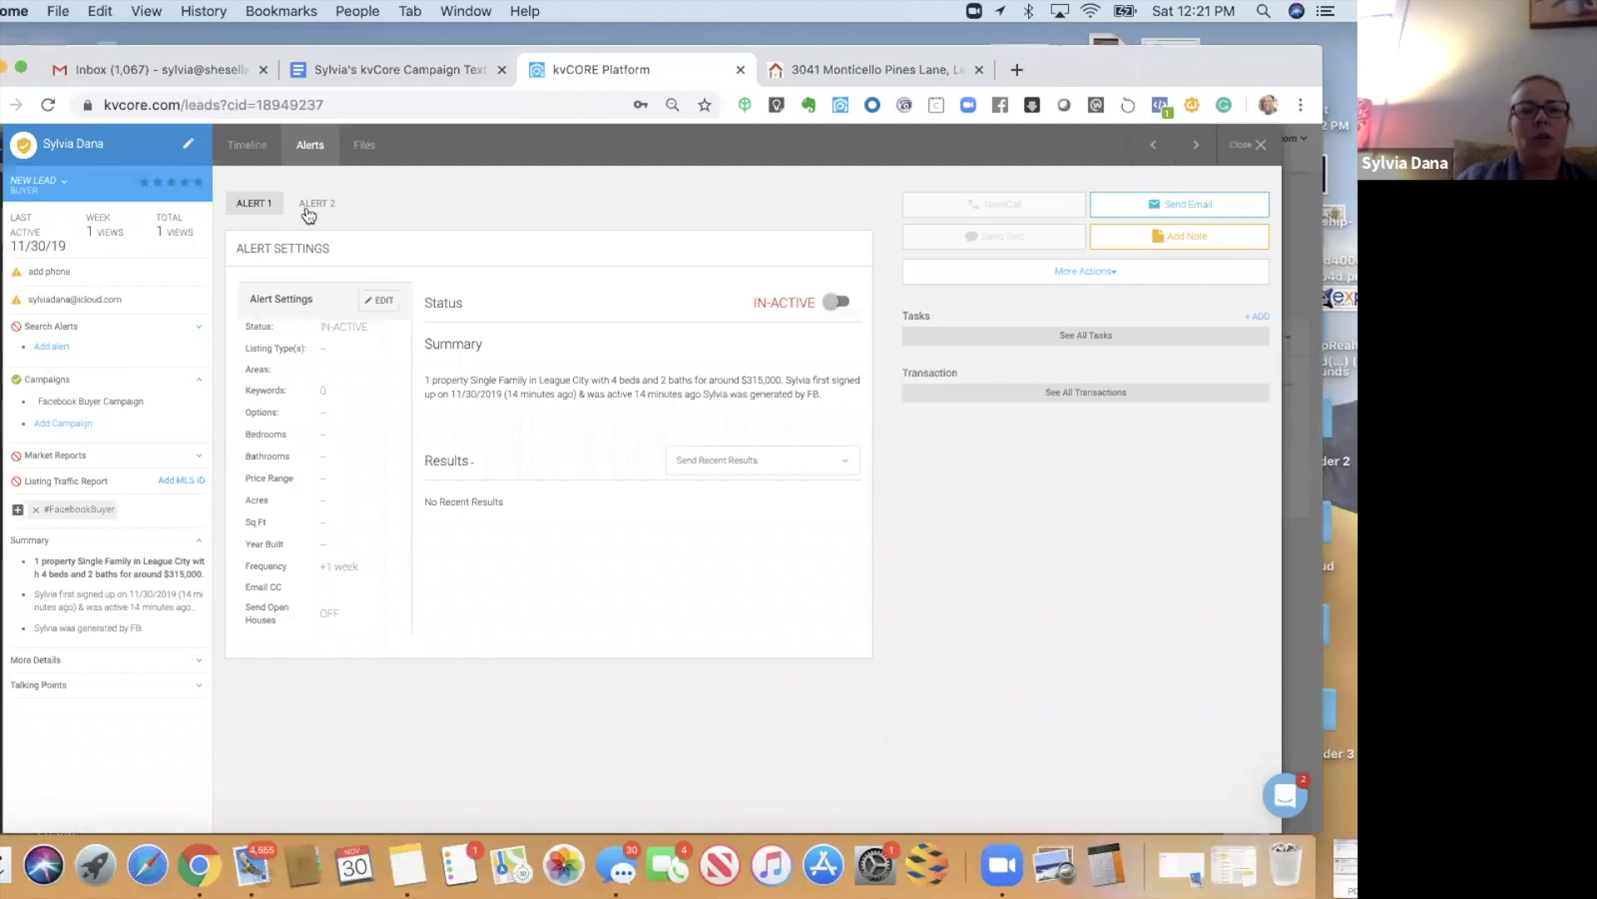
# - Set the alert's listing types to Condos, Single Family and Townhouse
pyautogui.click(392, 313)
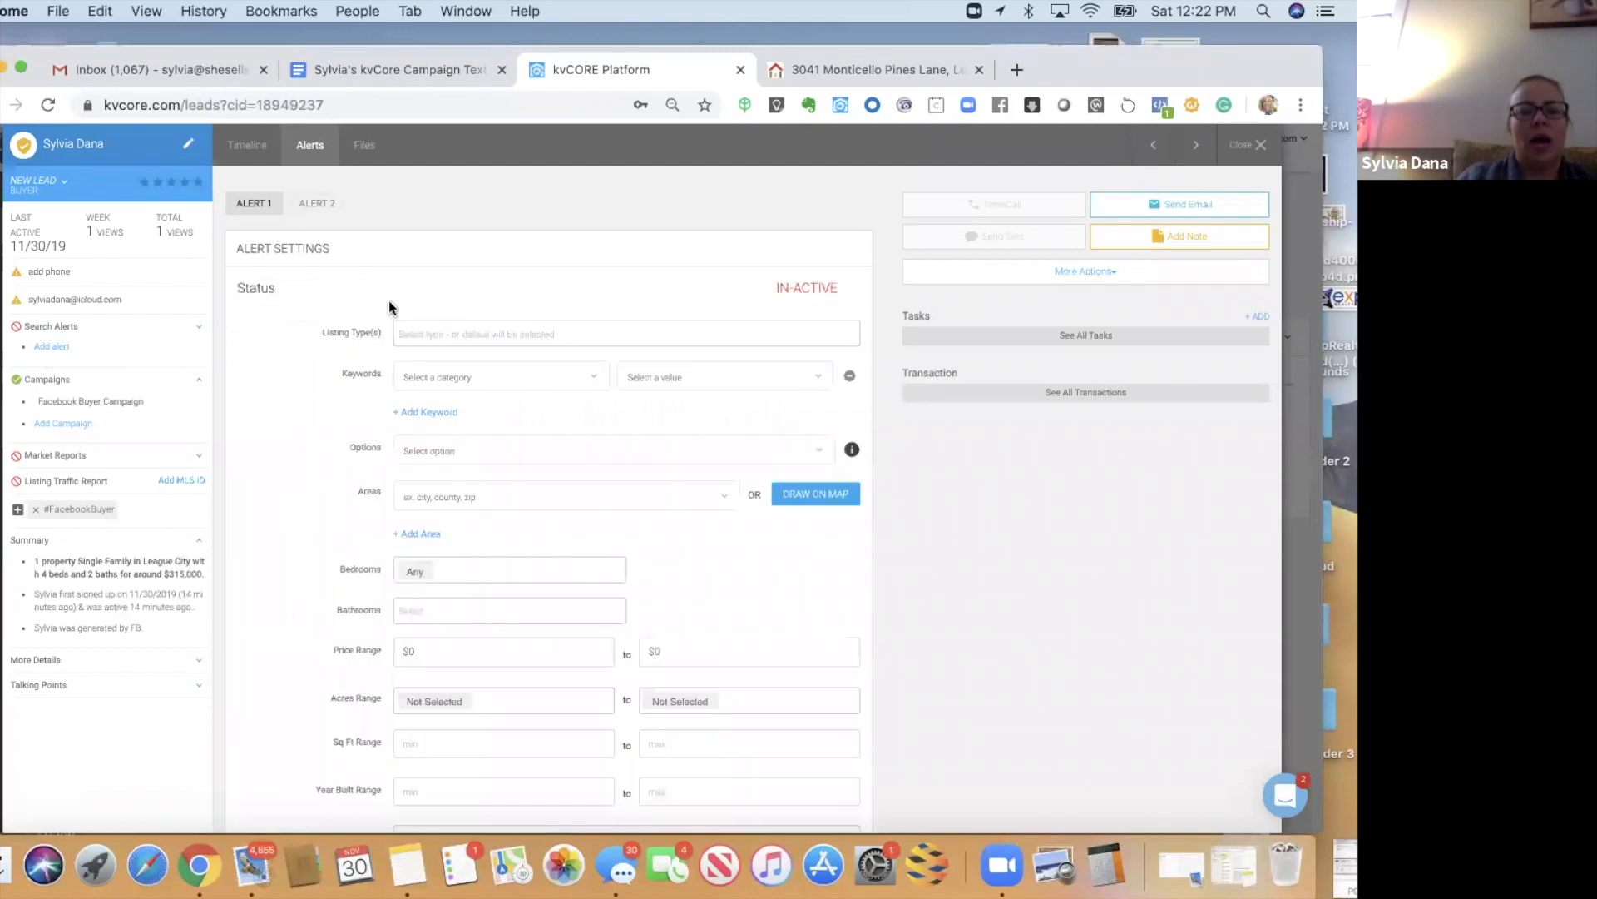
pyautogui.click(422, 333)
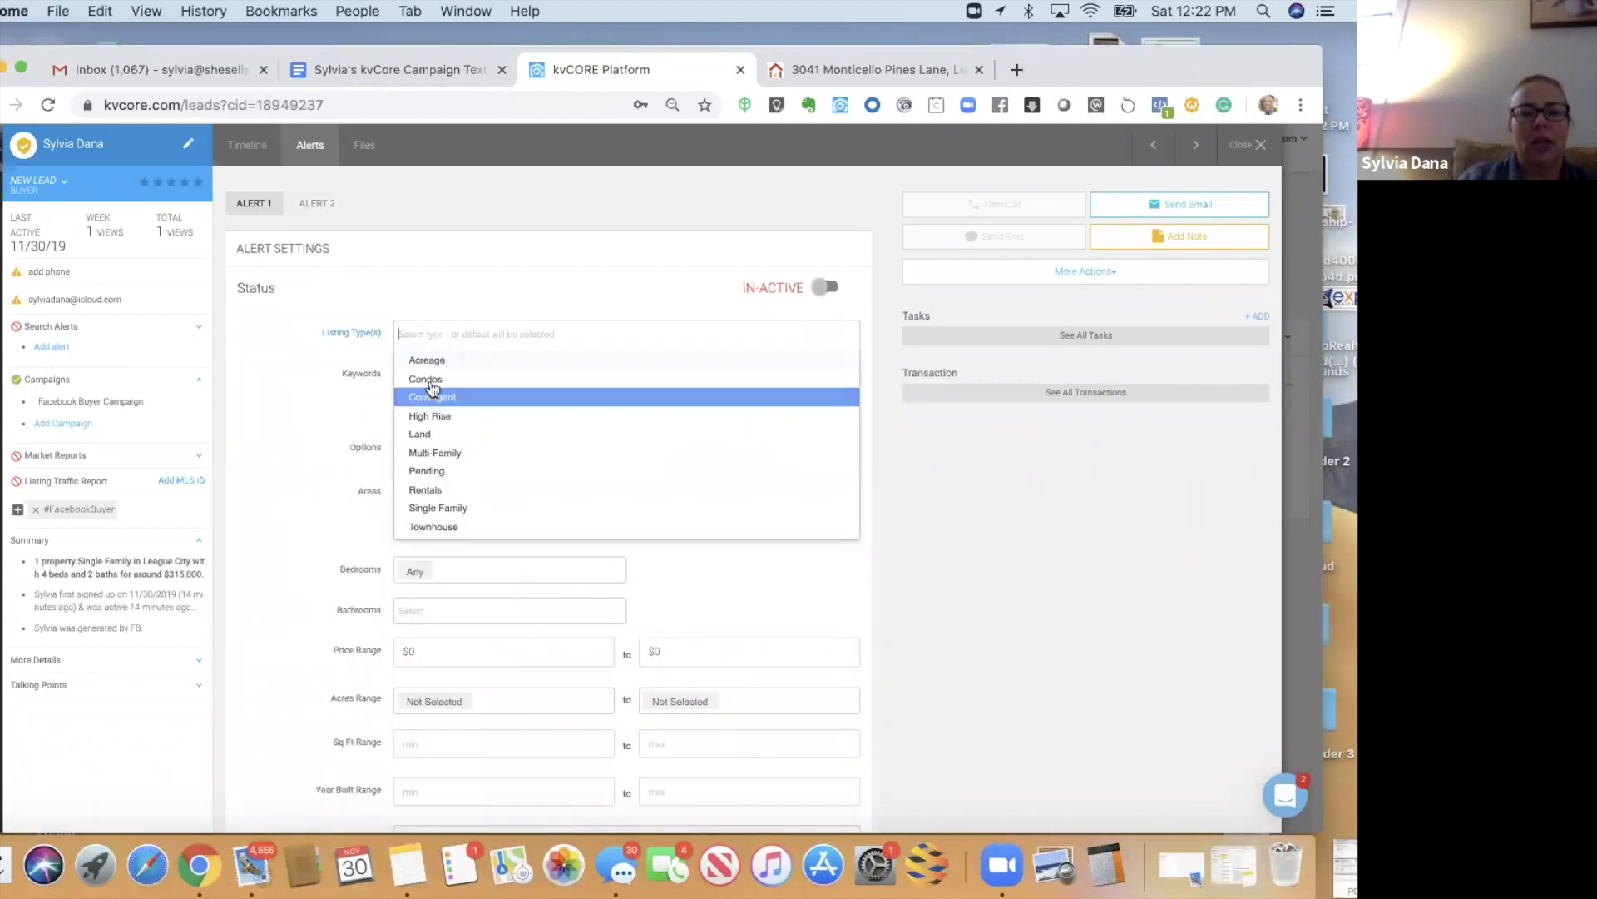
pyautogui.click(431, 379)
pyautogui.click(482, 336)
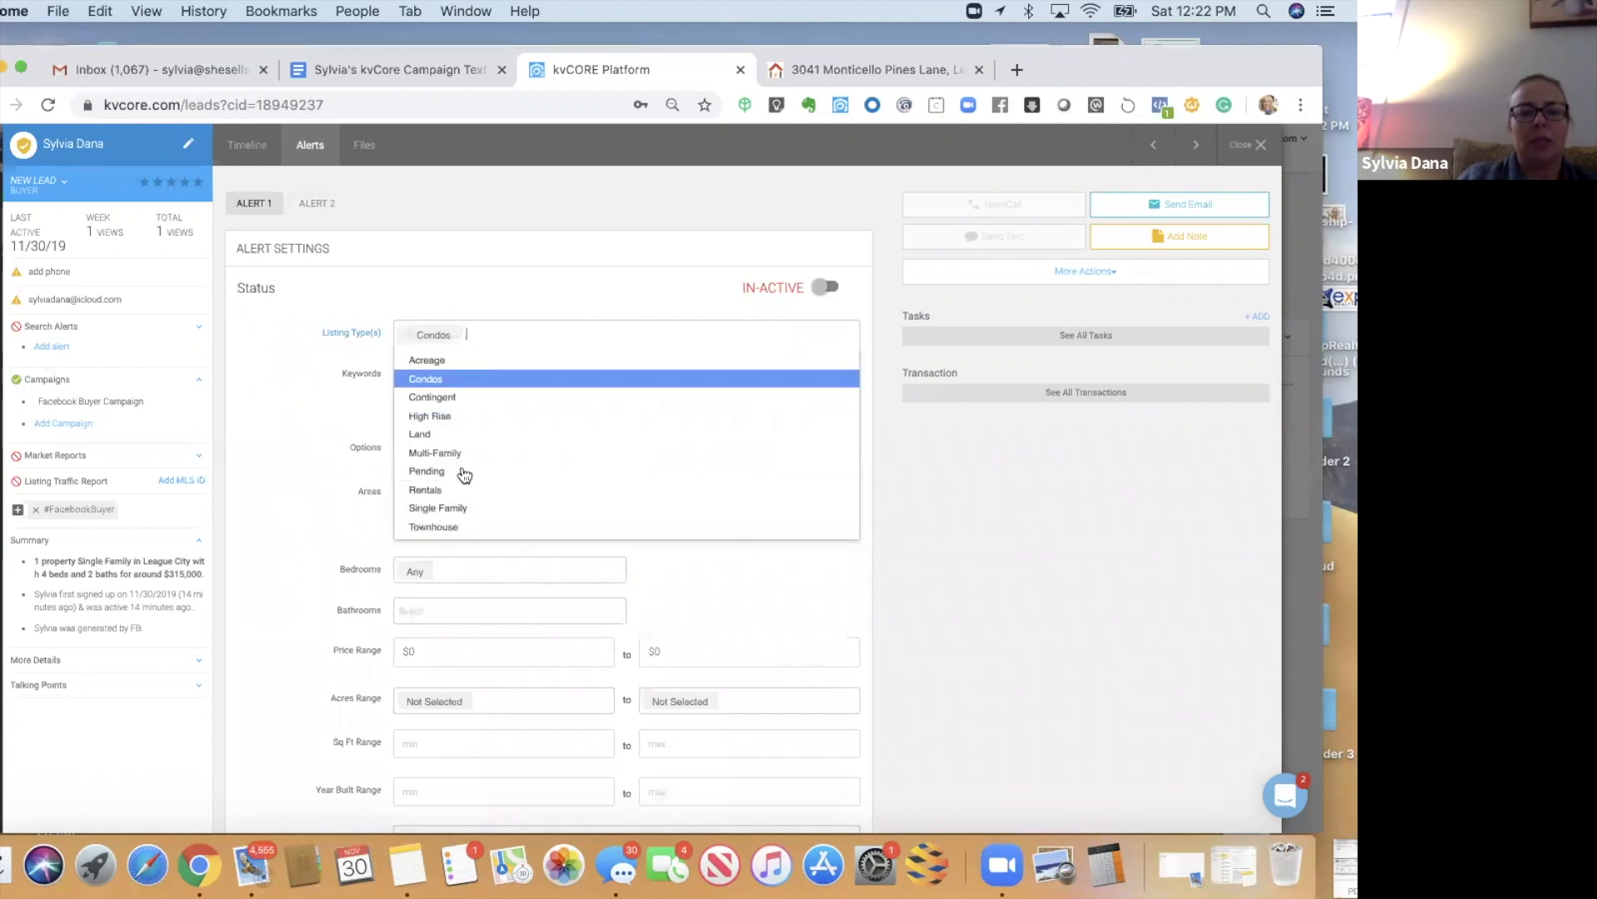
pyautogui.click(454, 506)
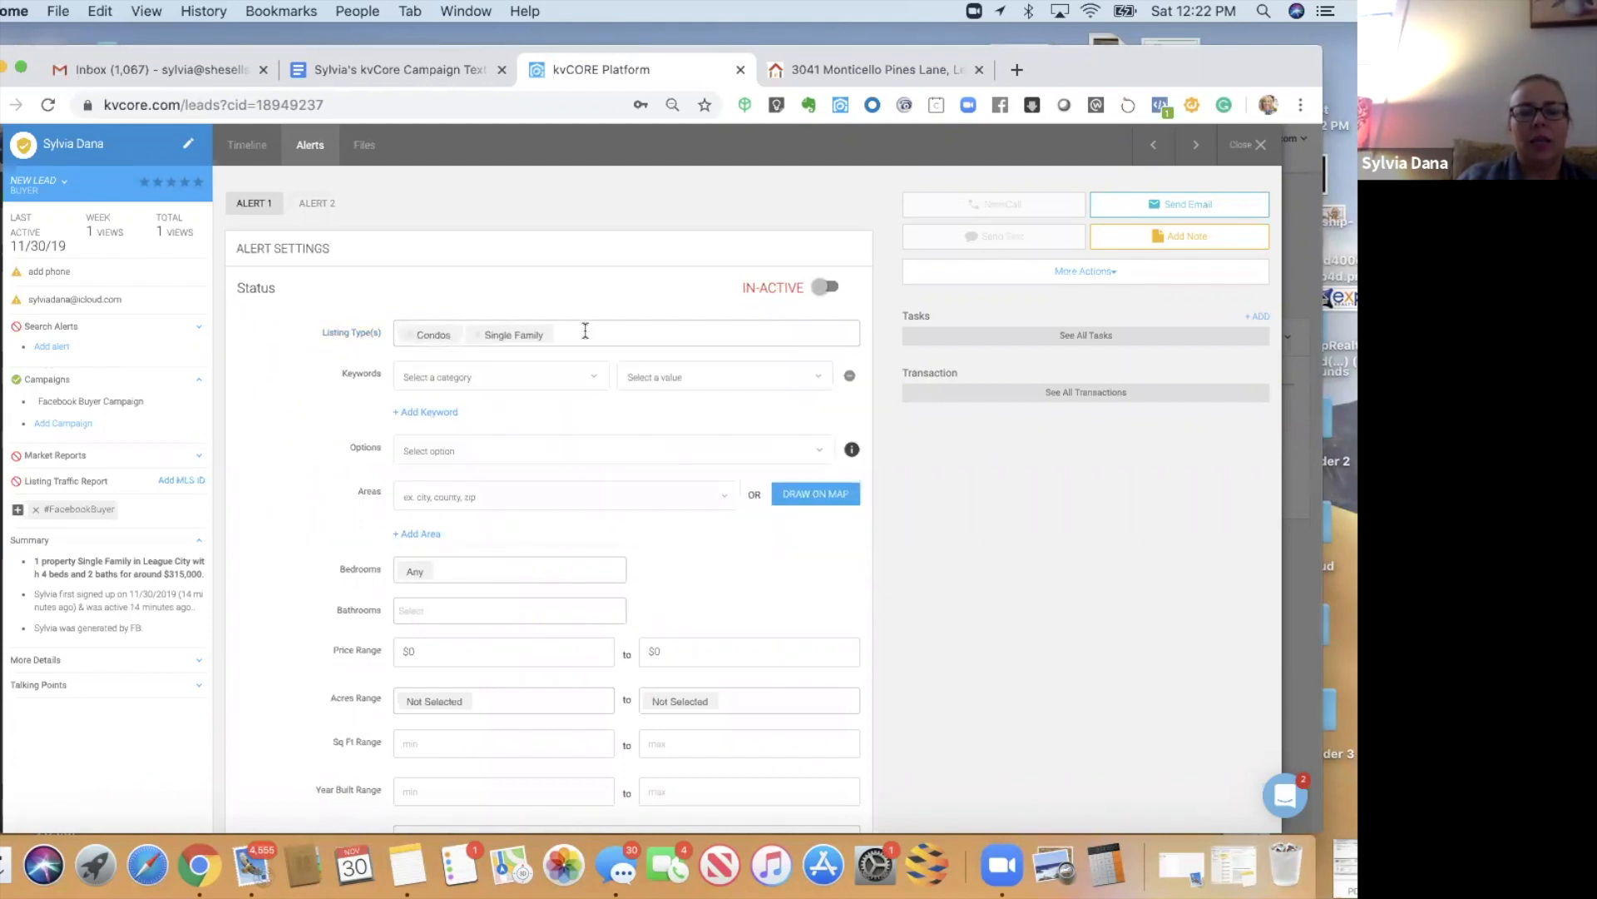
pyautogui.click(585, 331)
pyautogui.click(510, 525)
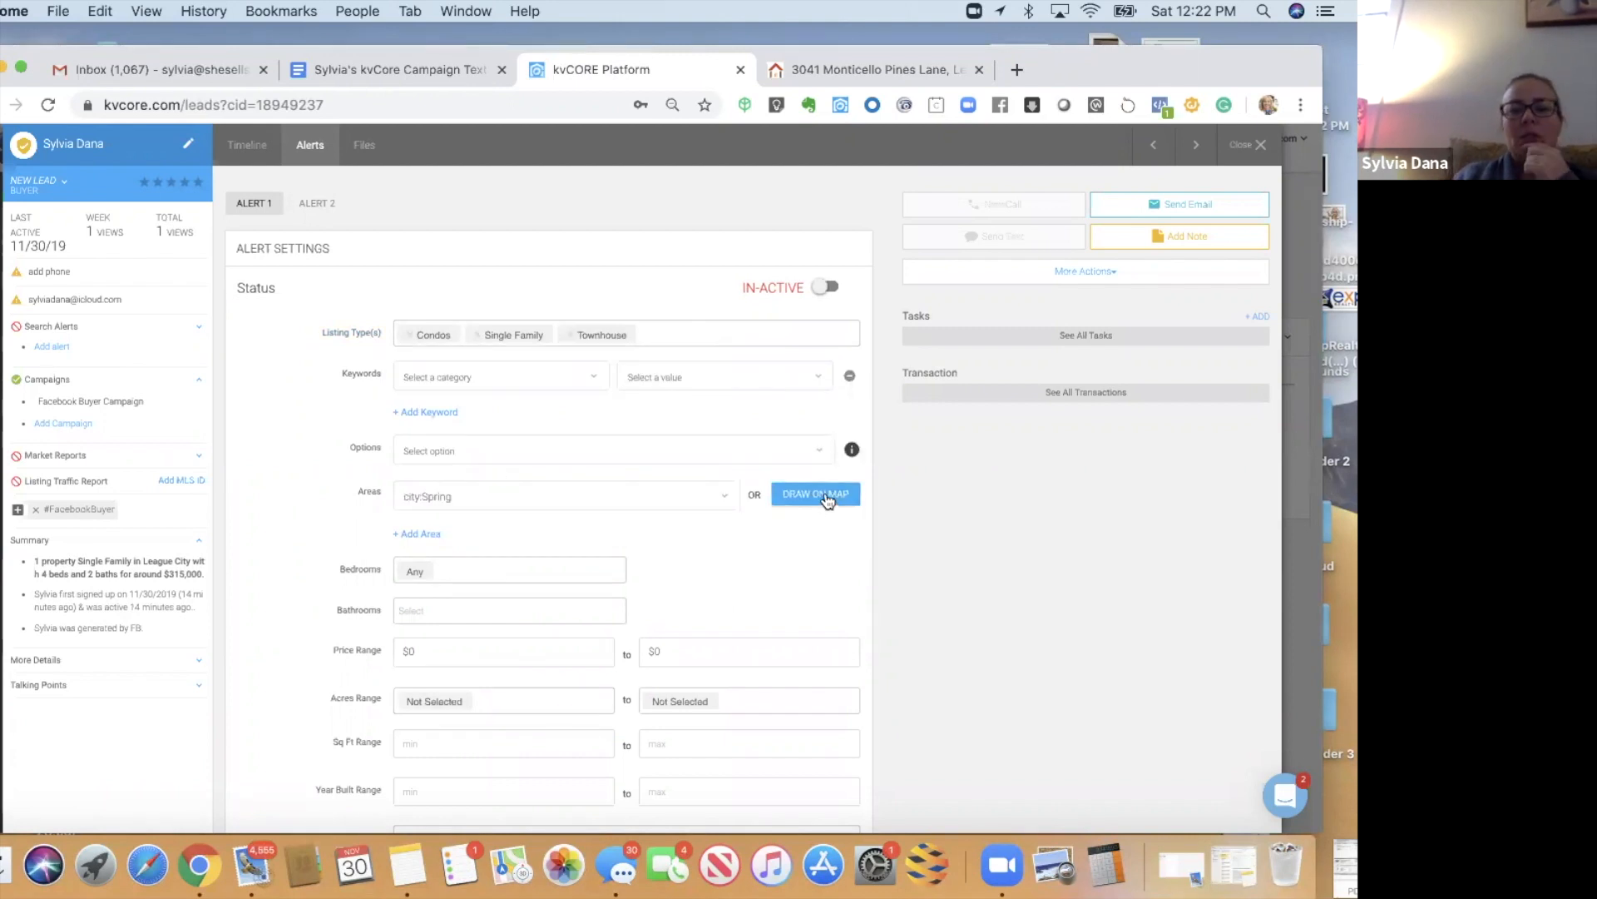
# - Draw a closed seven-point search area around Memorial Park, Houston, and apply it
pyautogui.click(824, 494)
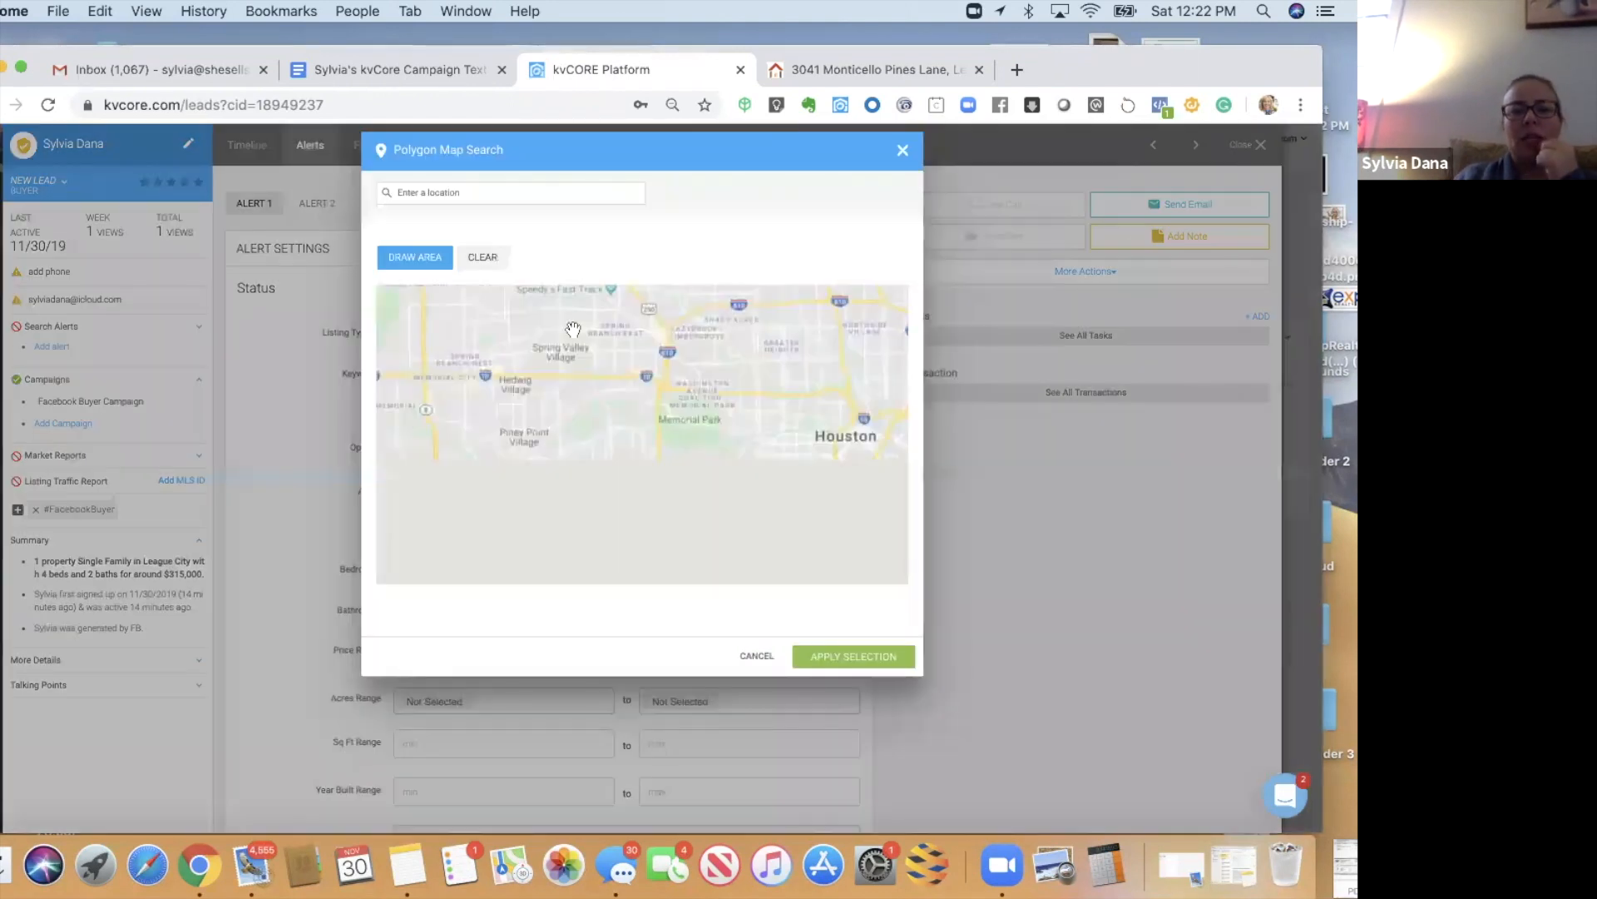
pyautogui.click(413, 260)
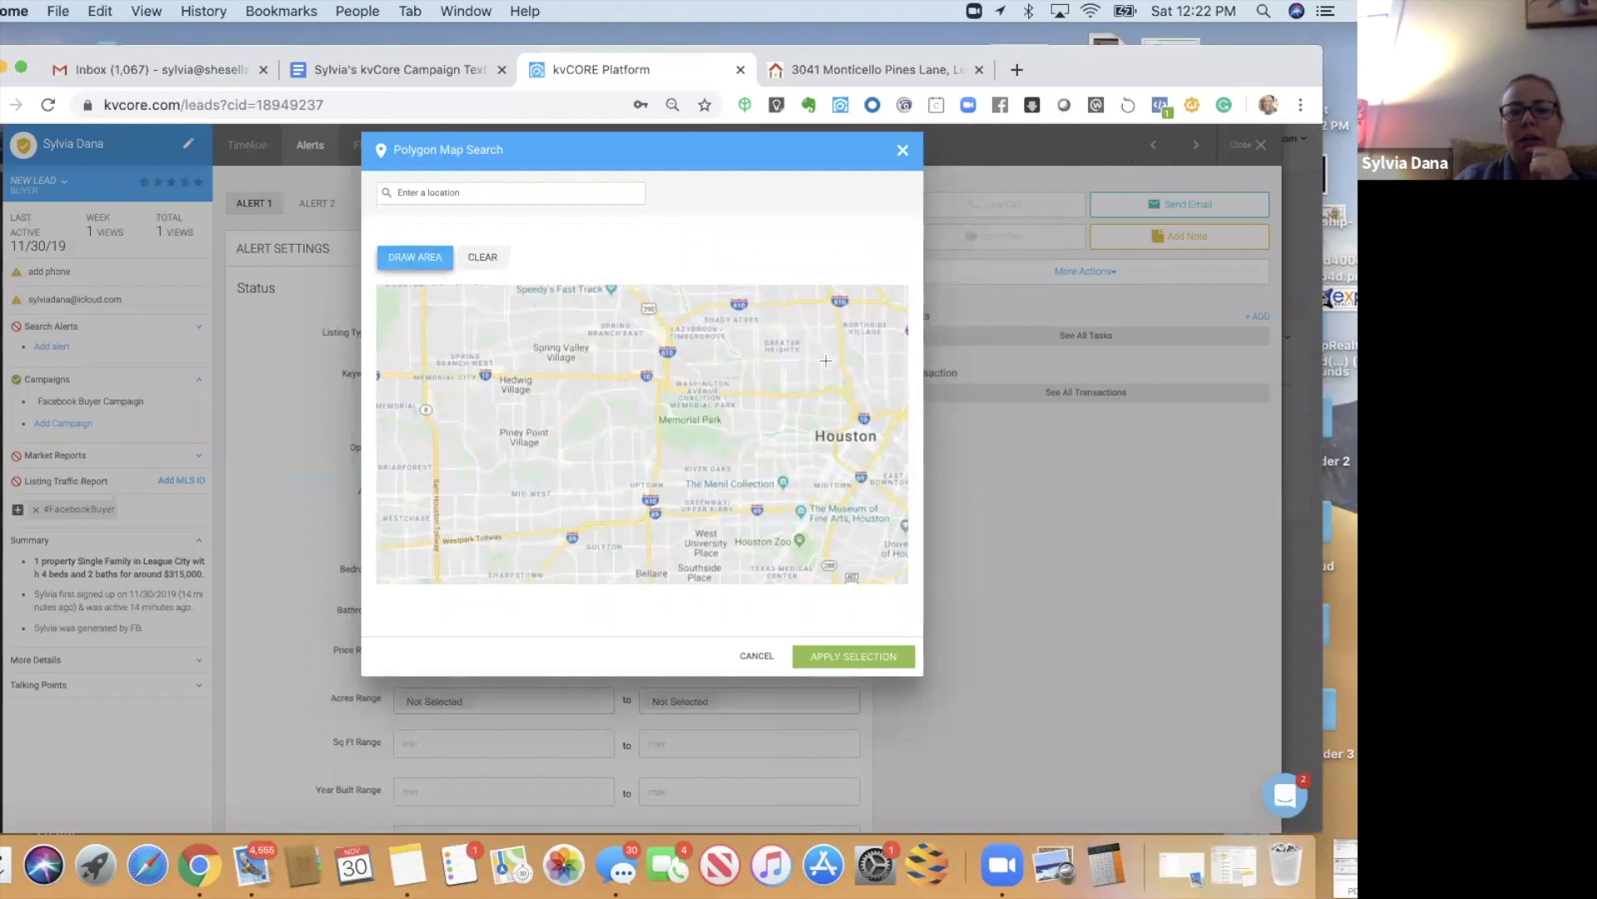
pyautogui.click(832, 372)
pyautogui.click(713, 324)
pyautogui.click(579, 328)
pyautogui.click(499, 389)
pyautogui.click(515, 511)
pyautogui.click(628, 554)
pyautogui.click(761, 557)
pyautogui.click(832, 371)
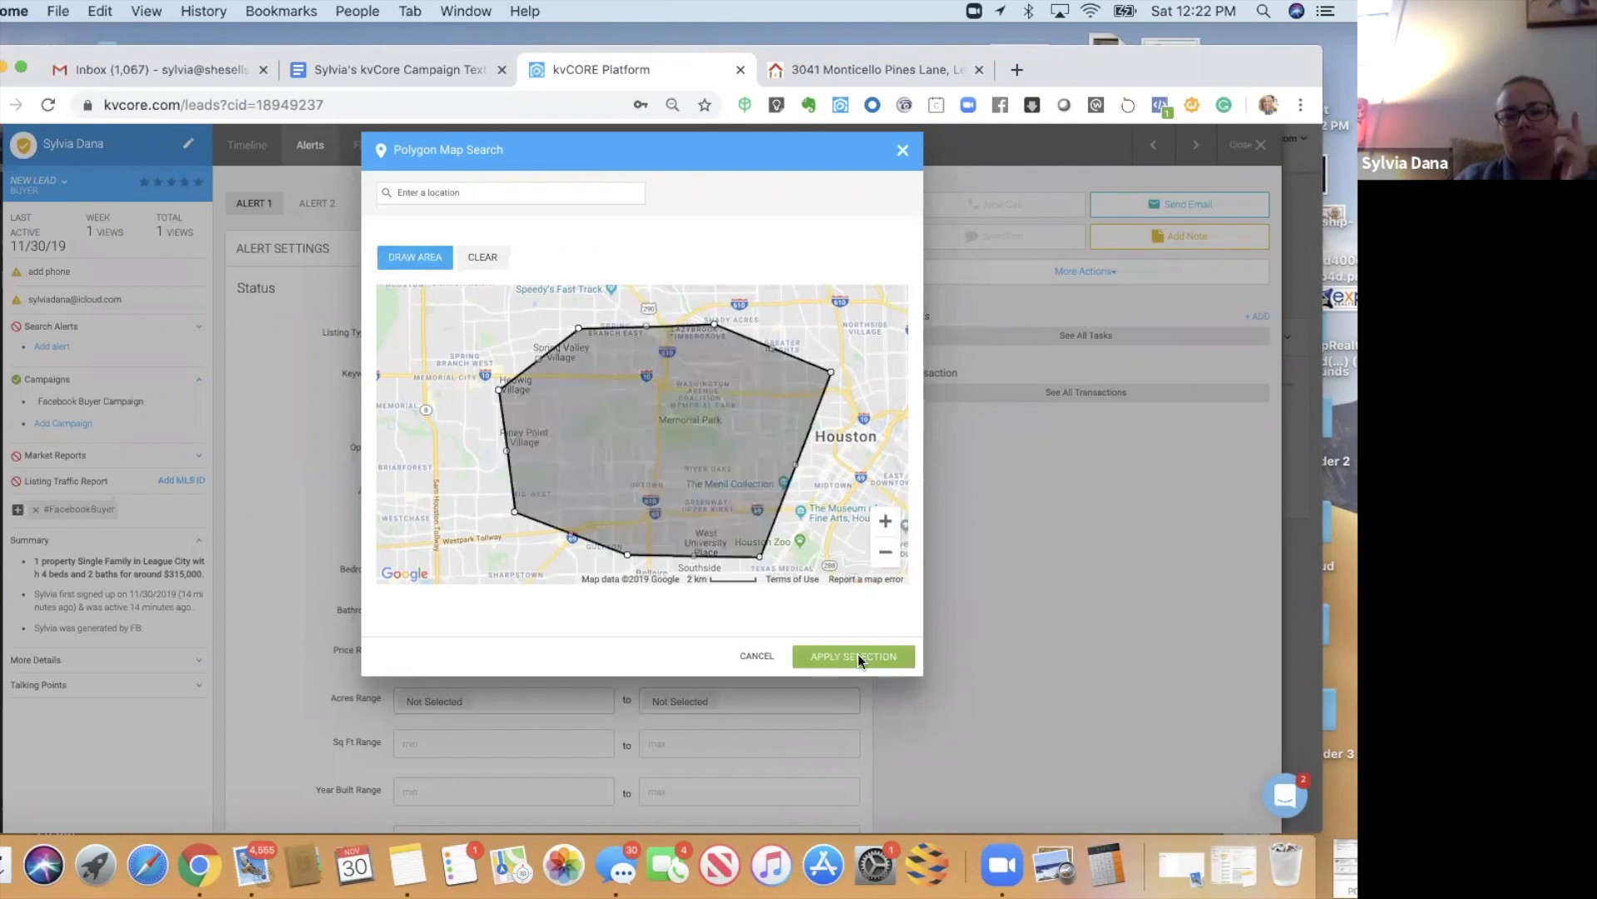
pyautogui.click(857, 654)
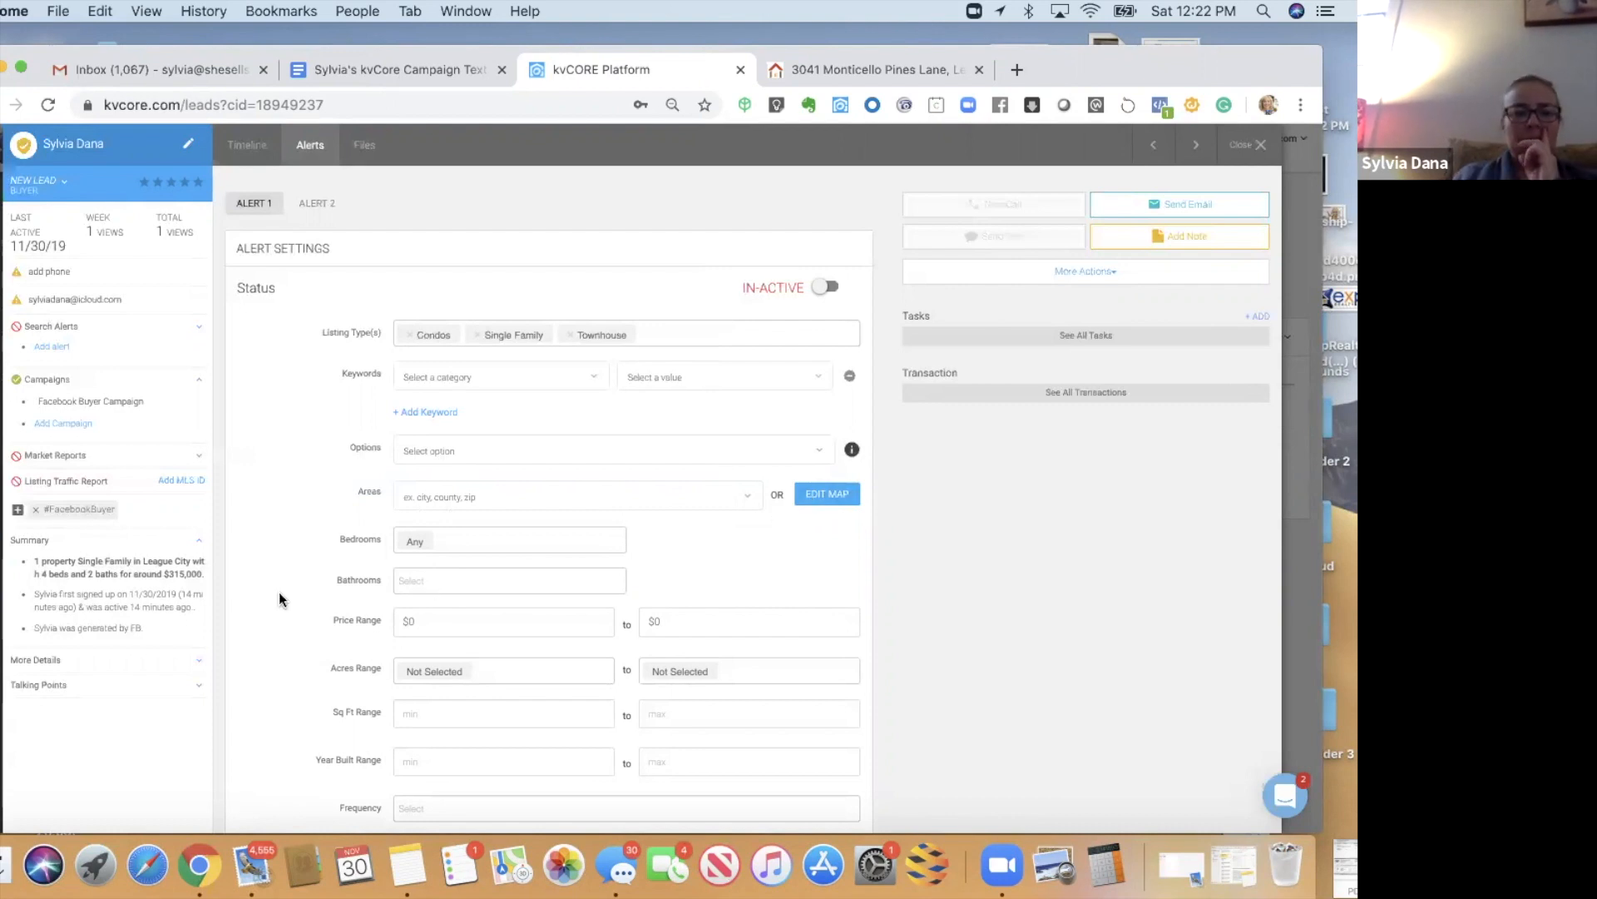
# - Require 3+ bedrooms and 1.5+ bathrooms with a maximum price of 300000
pyautogui.scroll(-3, 277, 591)
pyautogui.click(442, 385)
pyautogui.click(423, 468)
pyautogui.click(417, 426)
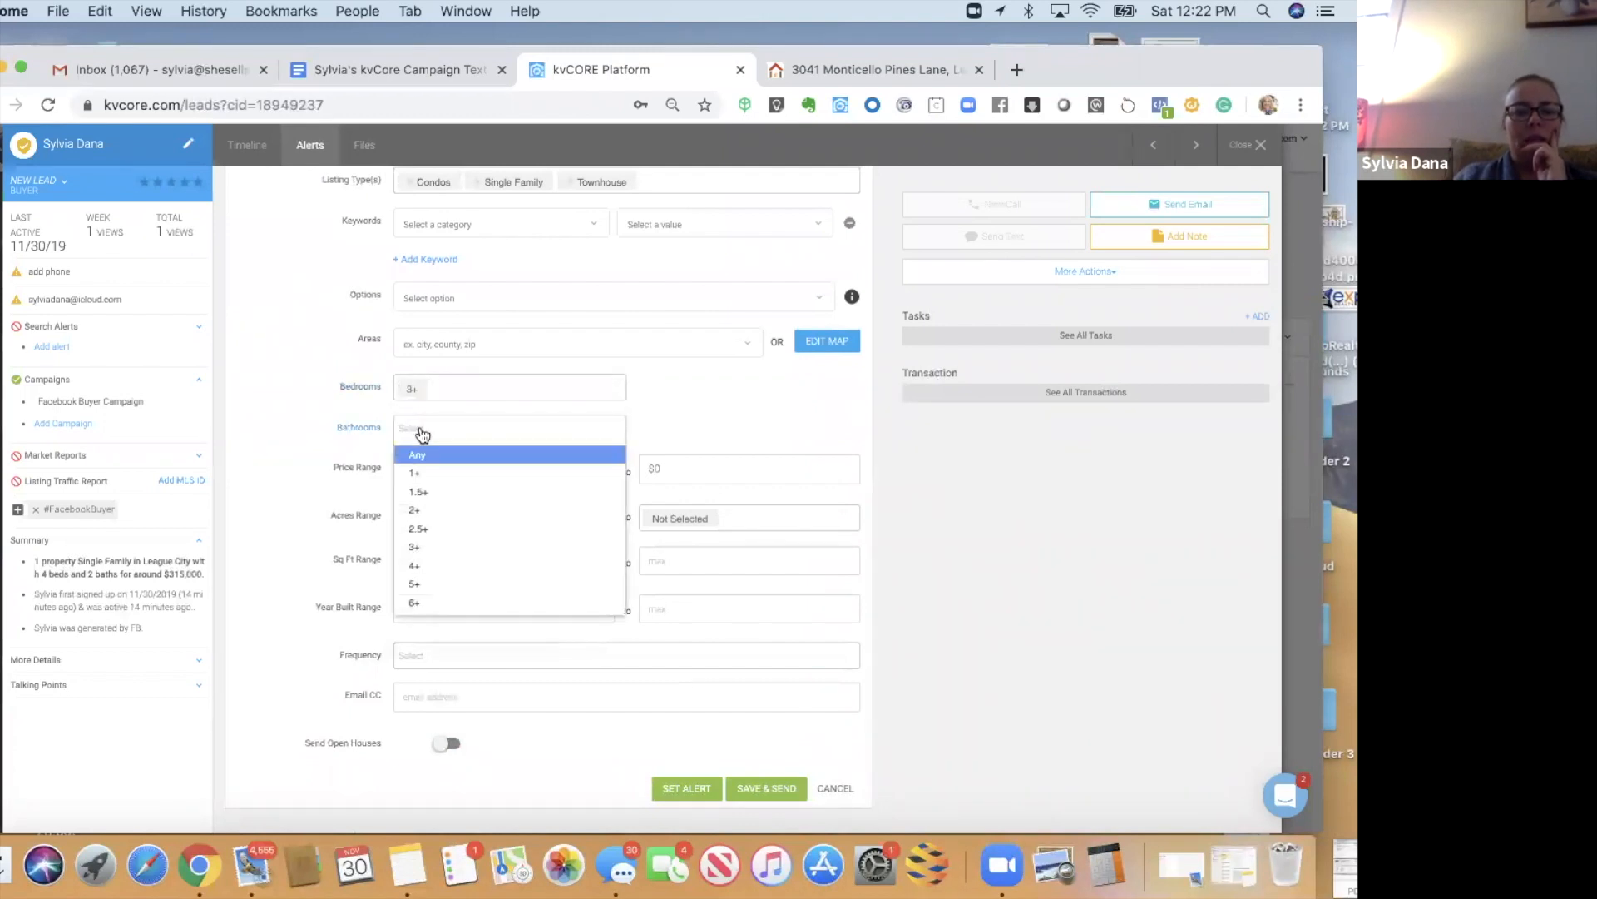
pyautogui.click(421, 493)
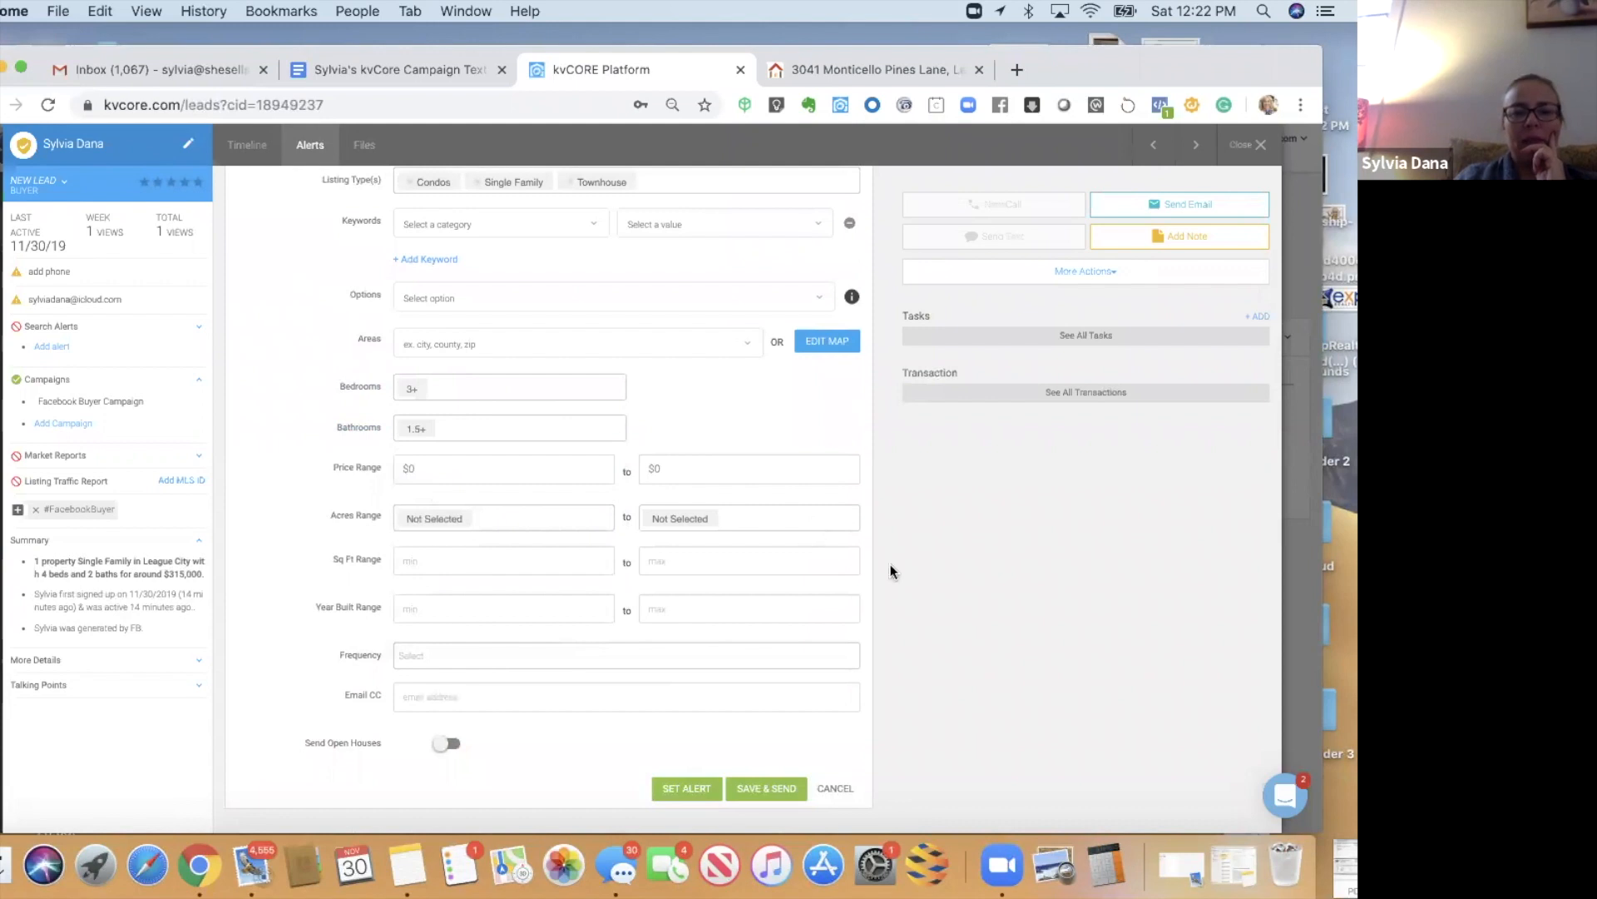
pyautogui.click(677, 466)
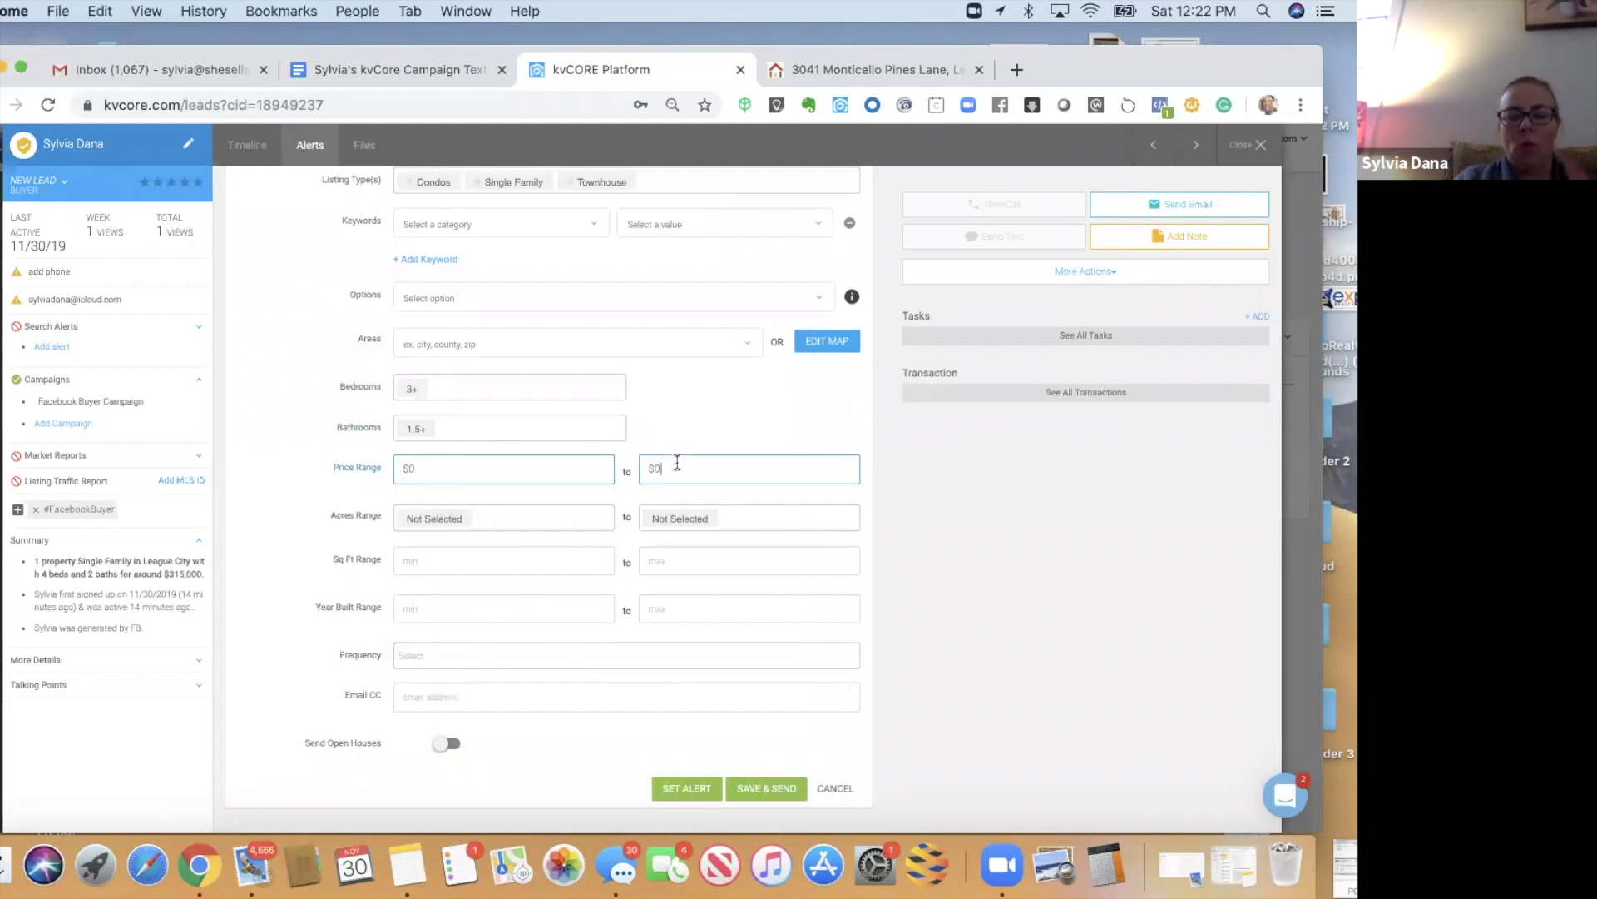
pyautogui.write('300000')
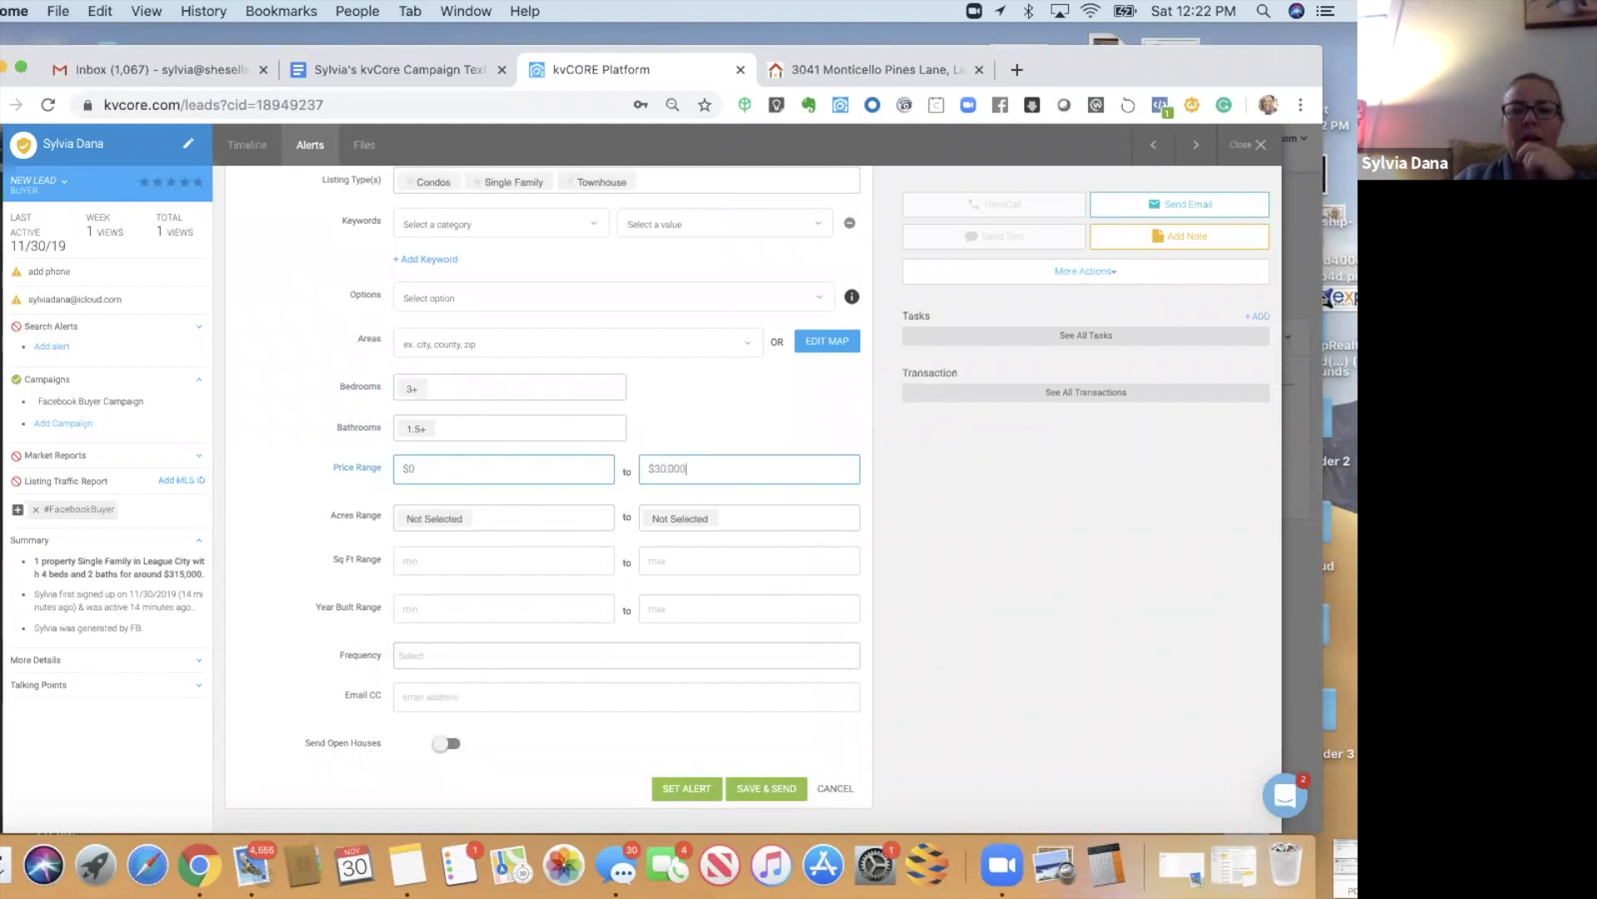
# - Turn on Send Open Houses, set frequency to Twice Weekly, and save and send the alert
pyautogui.click(447, 743)
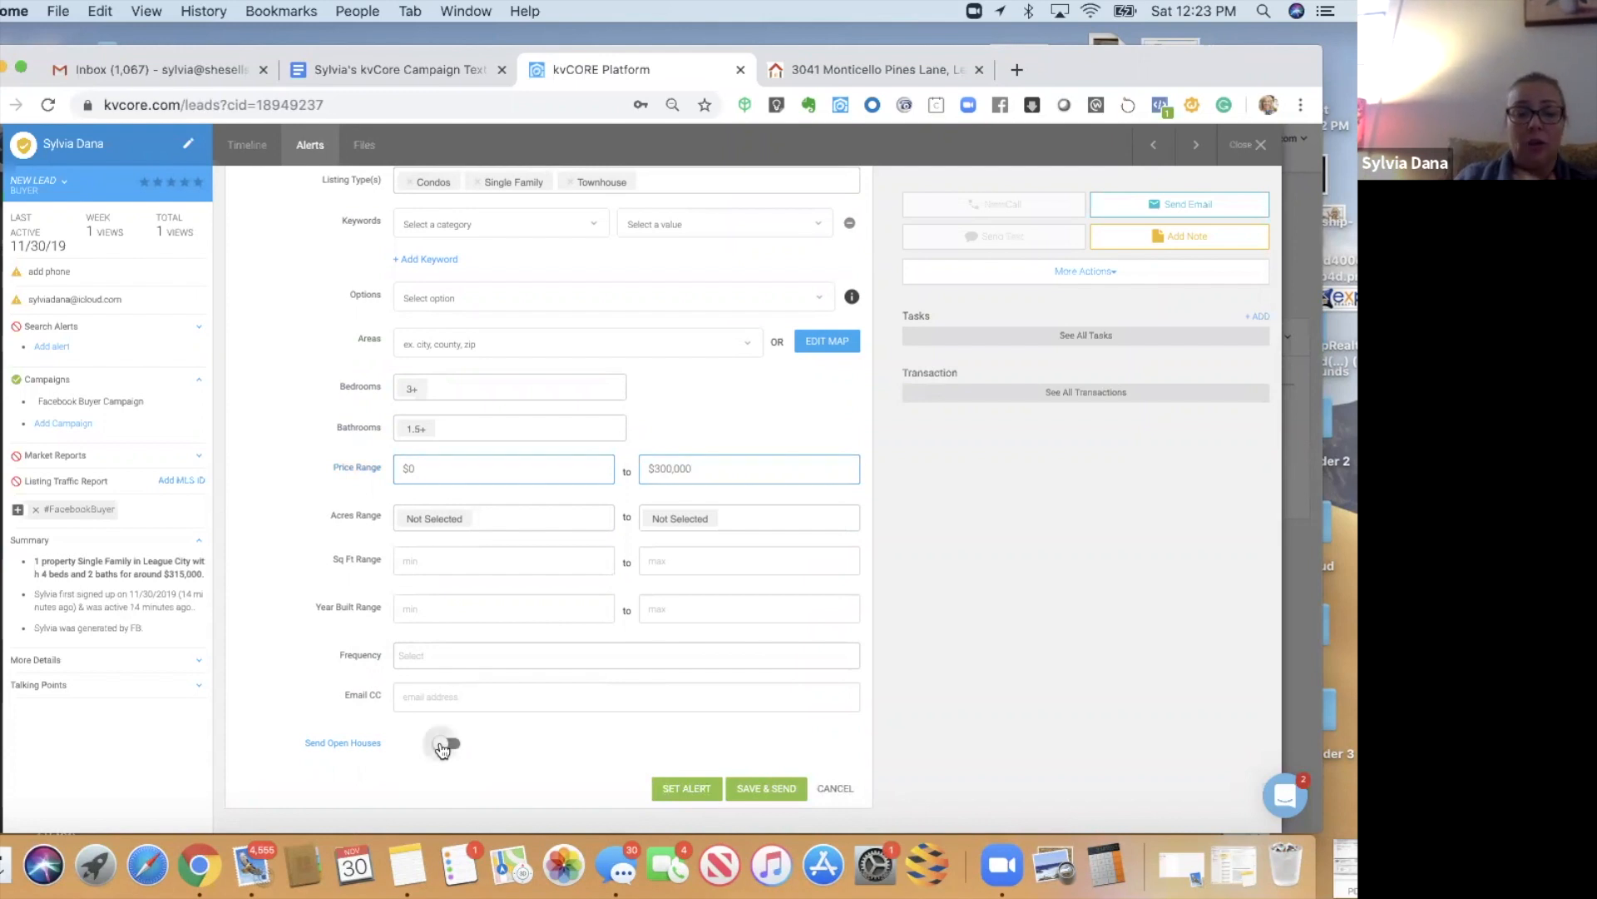
pyautogui.click(430, 667)
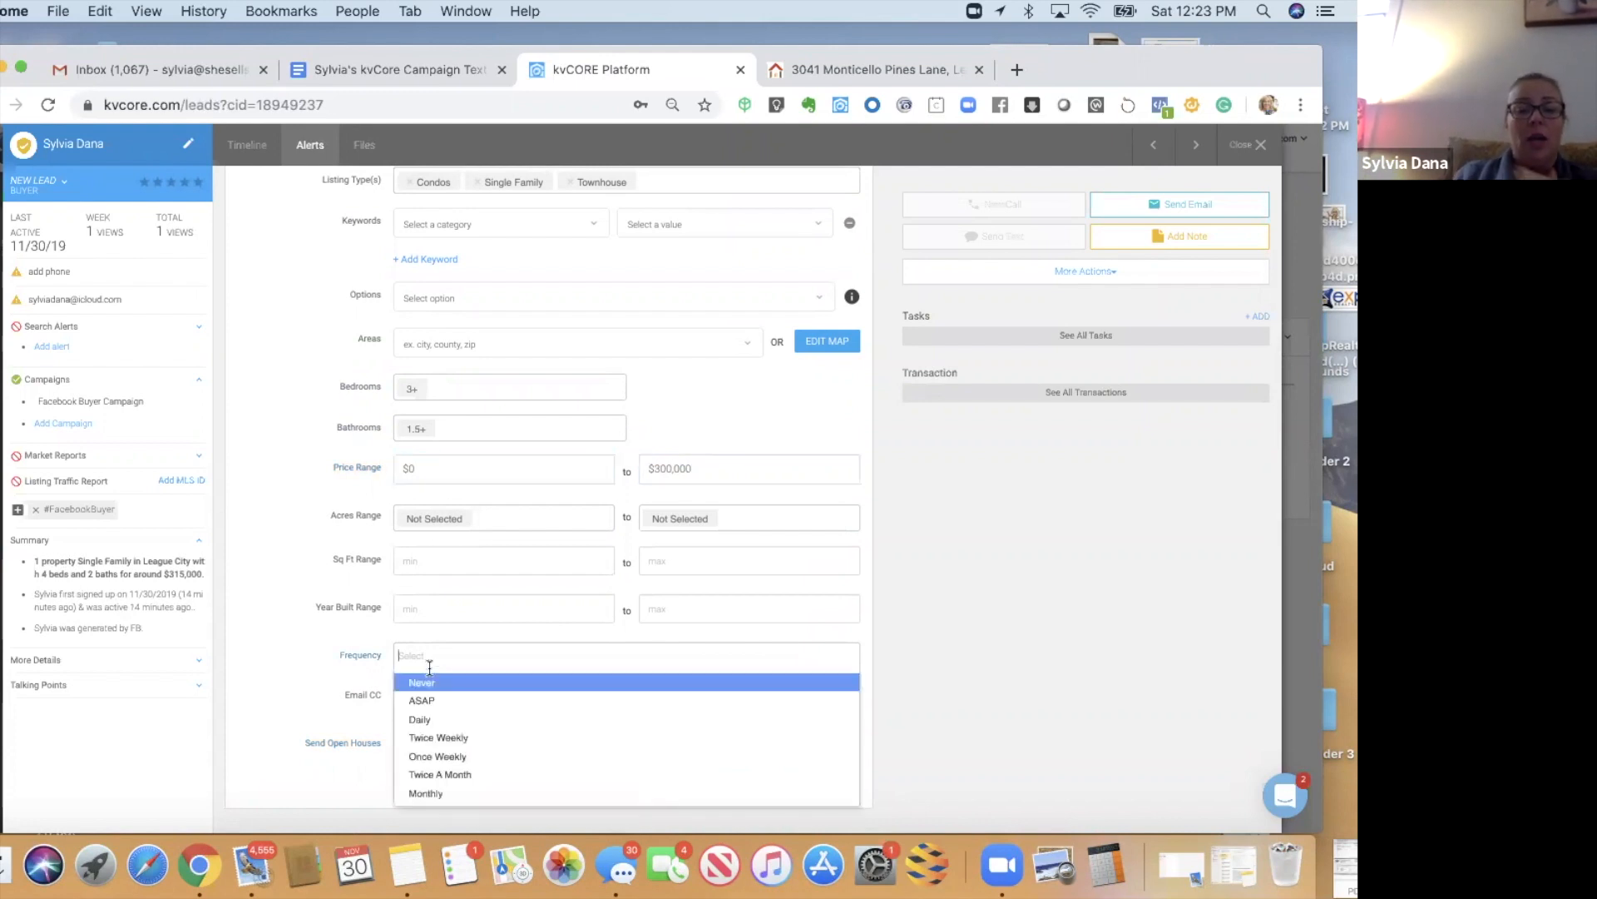
pyautogui.click(441, 737)
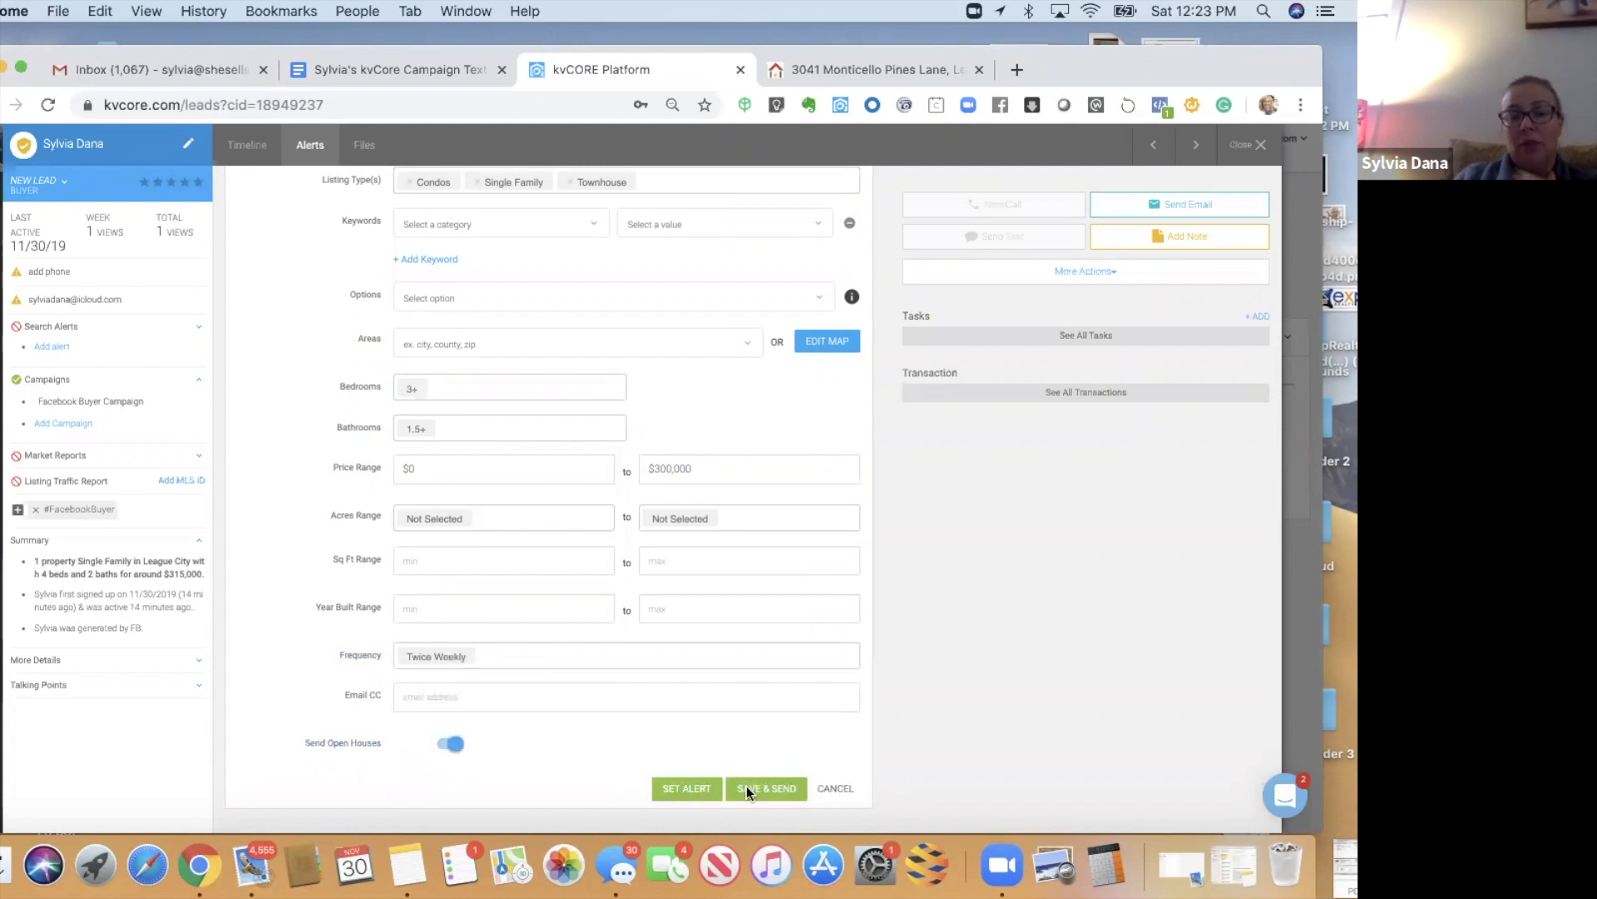
pyautogui.click(746, 787)
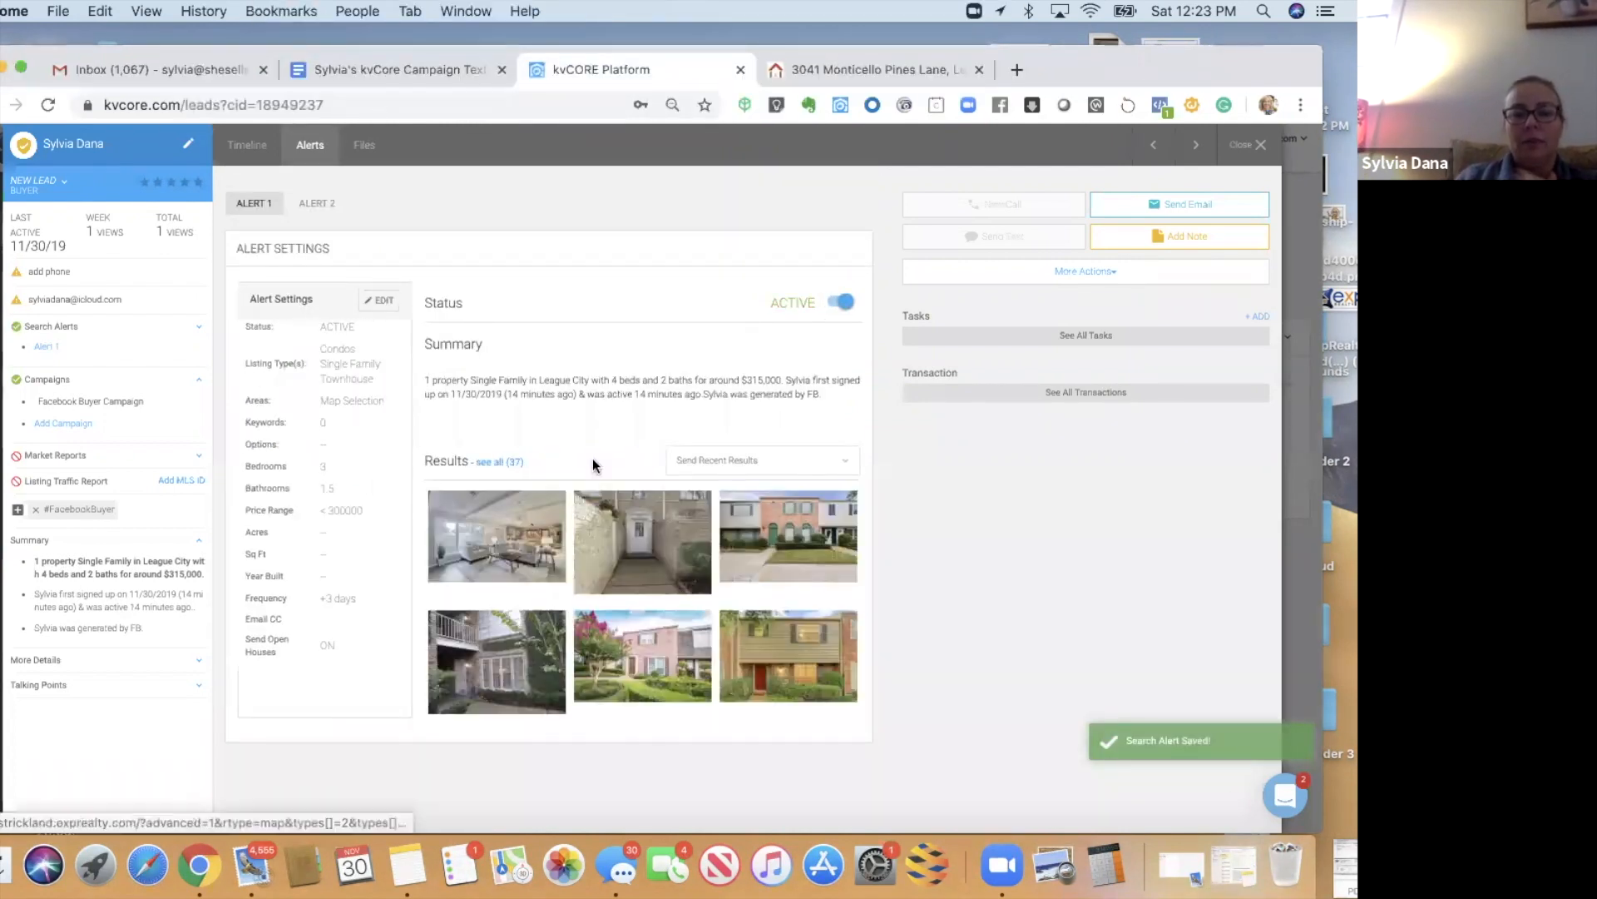
# - Open the Send Recent Results options to reach the Market Reports form
pyautogui.click(737, 462)
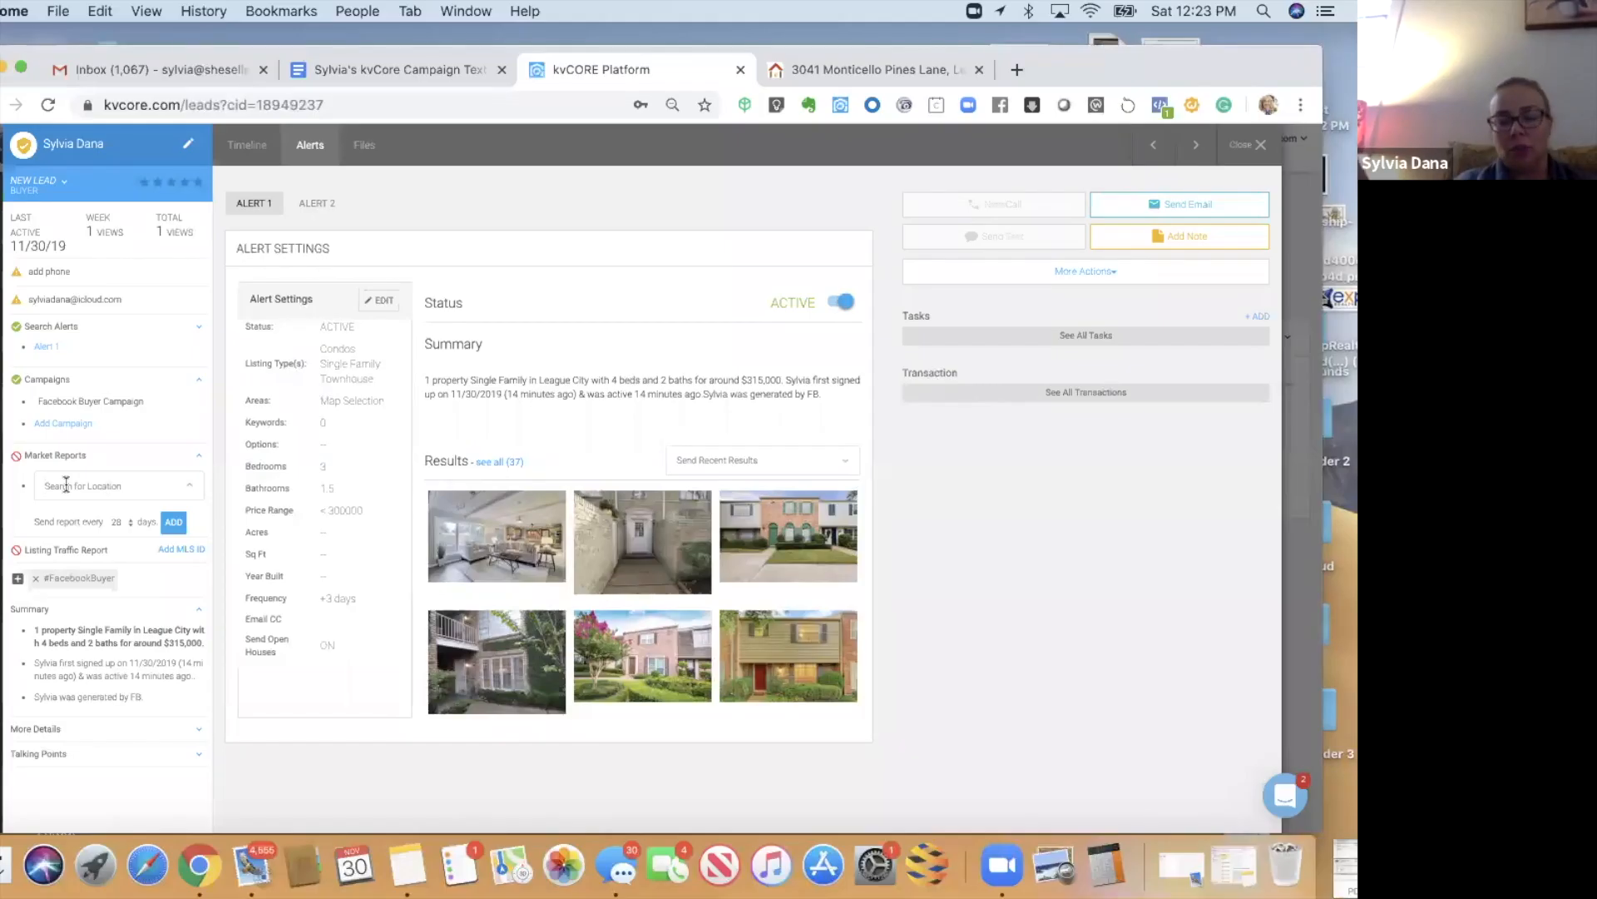
# - Add a City - Spring, TX market report to the lead with a 28-day interval
pyautogui.click(66, 485)
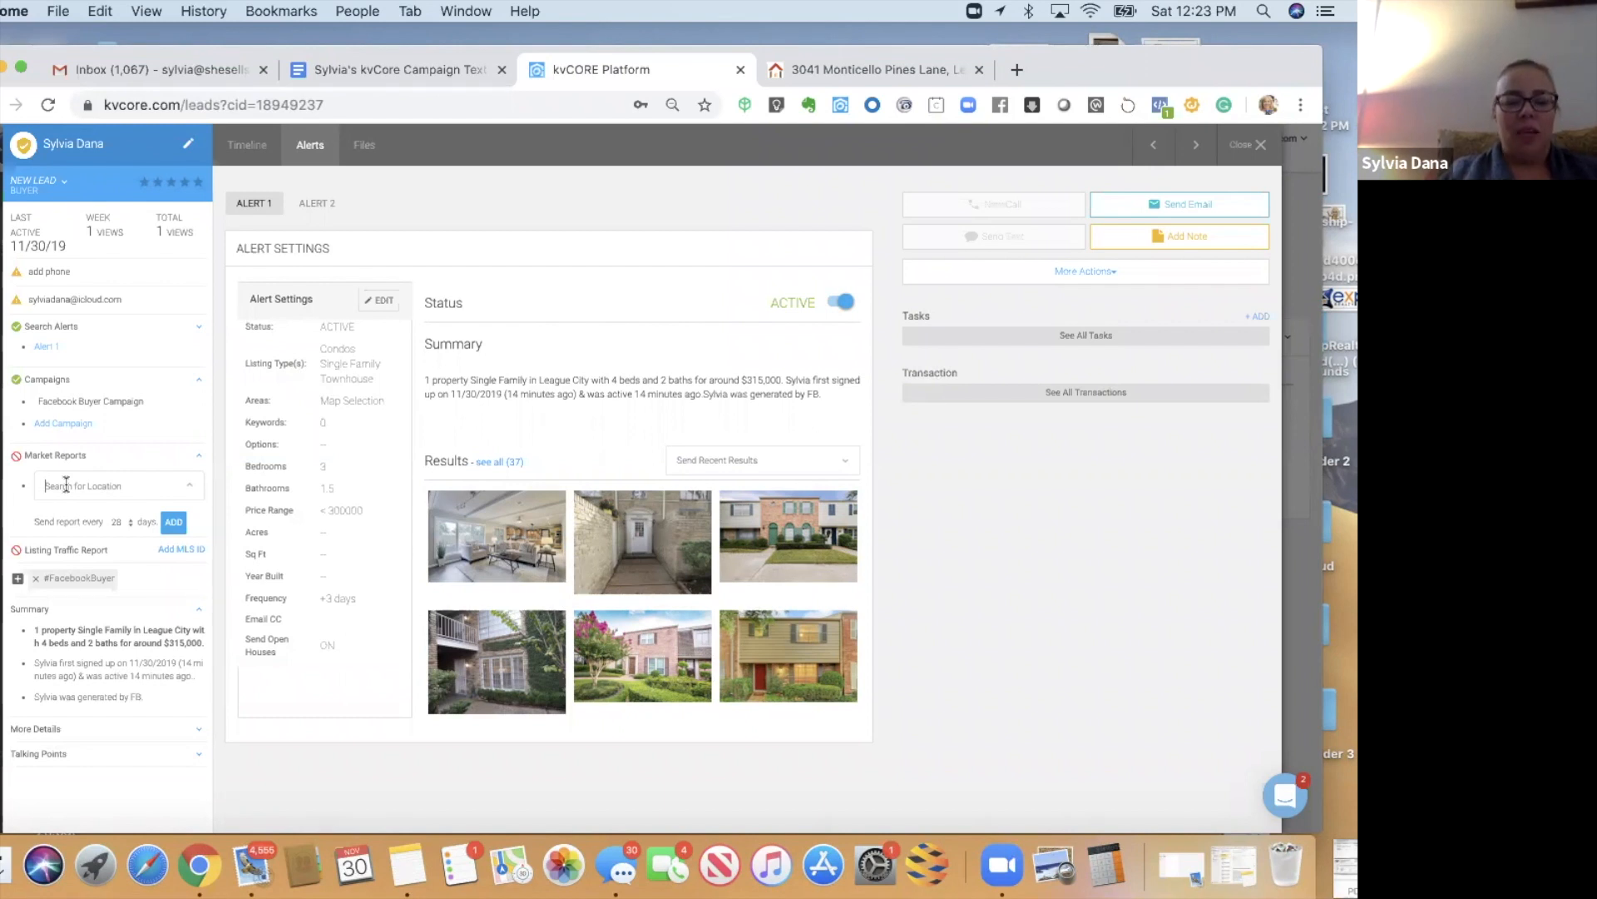
pyautogui.write('49507')
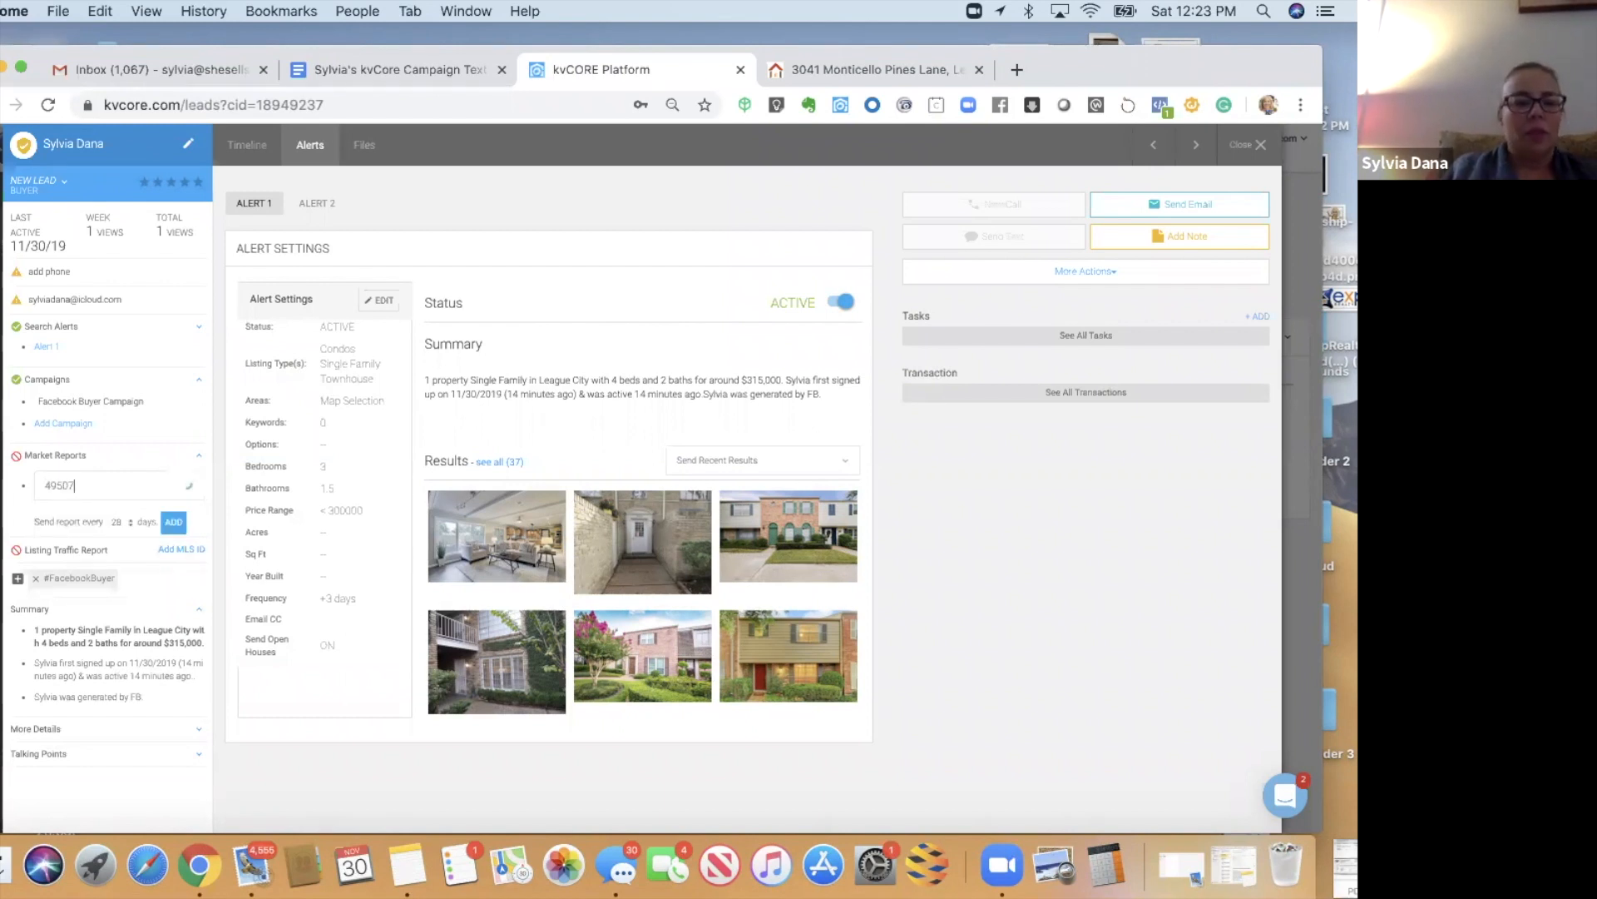
pyautogui.press('BackSpace')
pyautogui.press('BackSpace')
pyautogui.press('BackSpace')
pyautogui.press('BackSpace')
pyautogui.press('BackSpace')
pyautogui.write('spring')
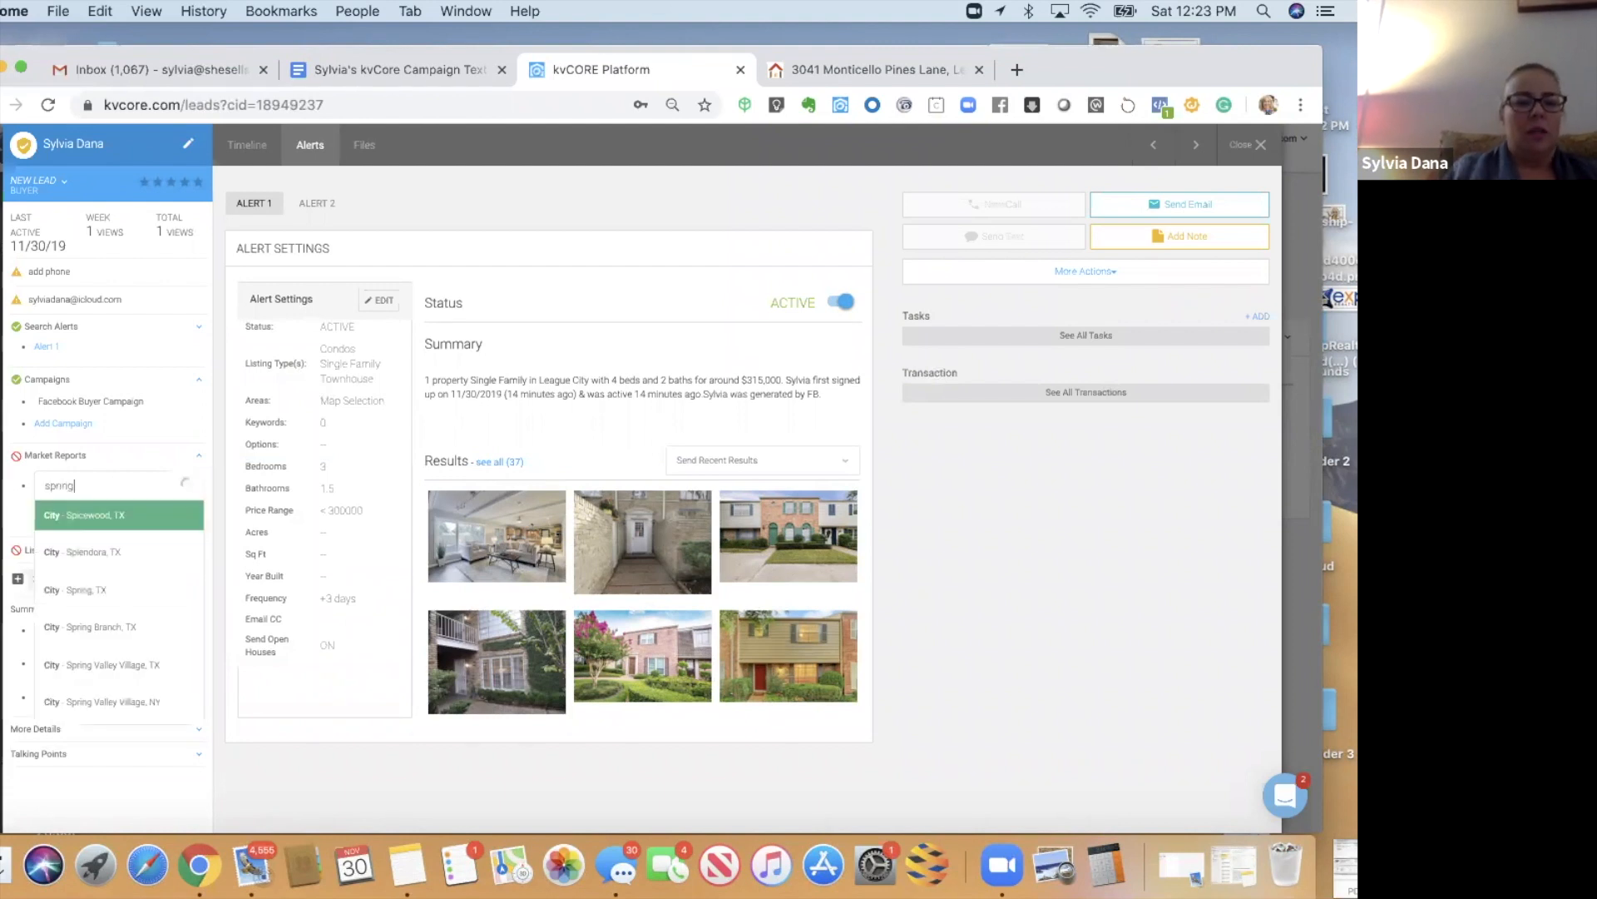
pyautogui.click(58, 588)
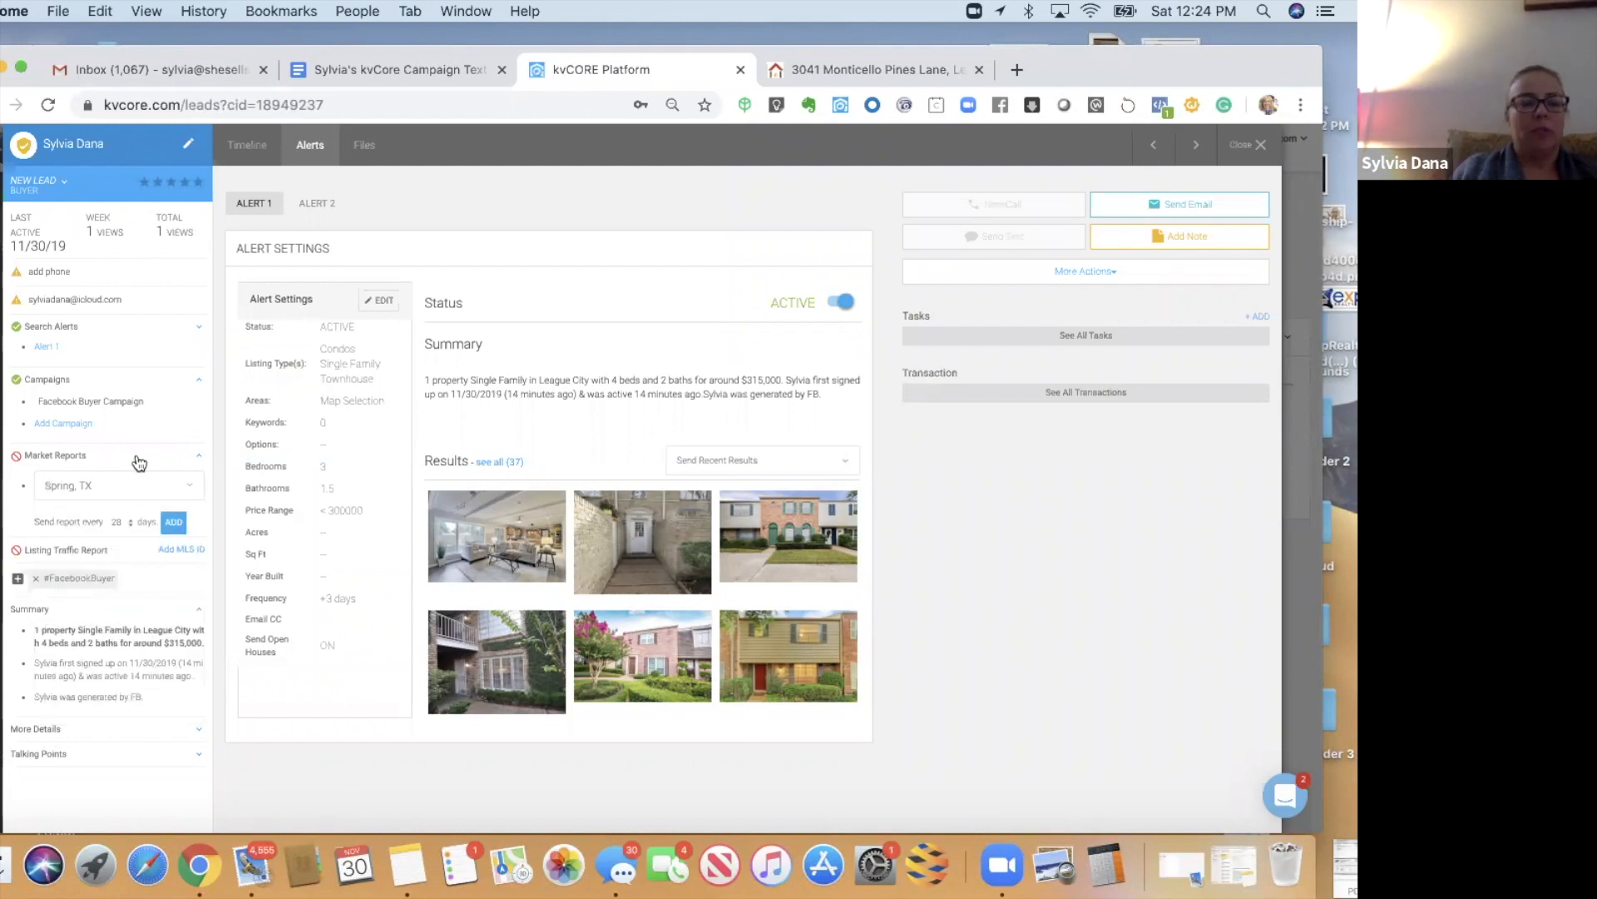
pyautogui.click(121, 521)
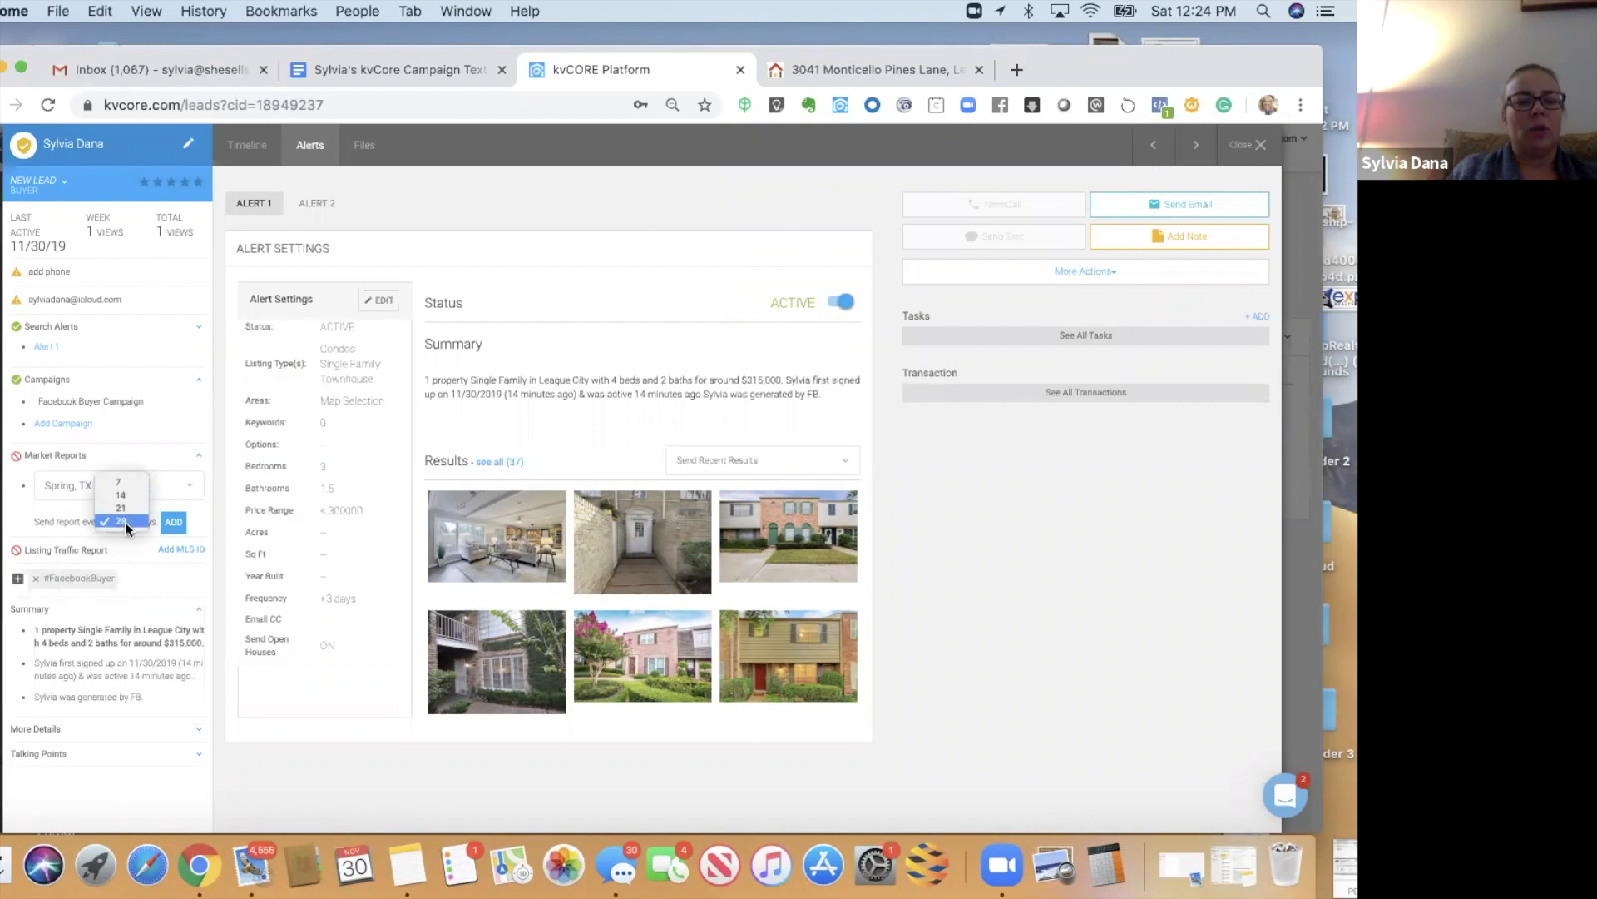
pyautogui.click(123, 520)
pyautogui.click(173, 523)
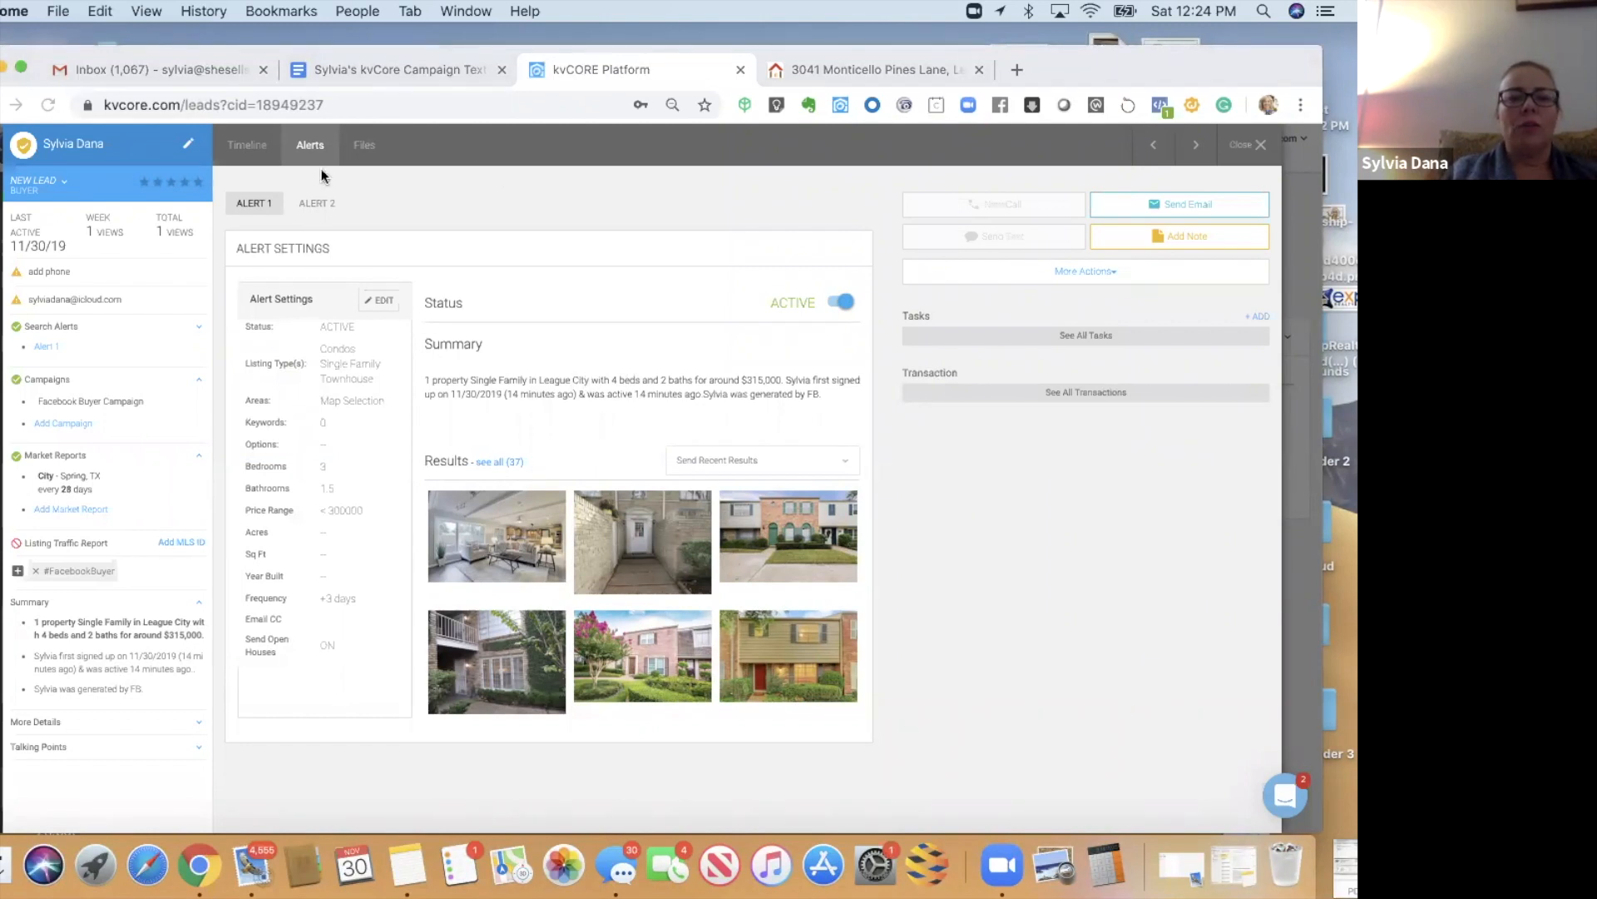
# - Choose Active Lead status, save, then cancel at the Smart Campaign change warning
pyautogui.click(38, 191)
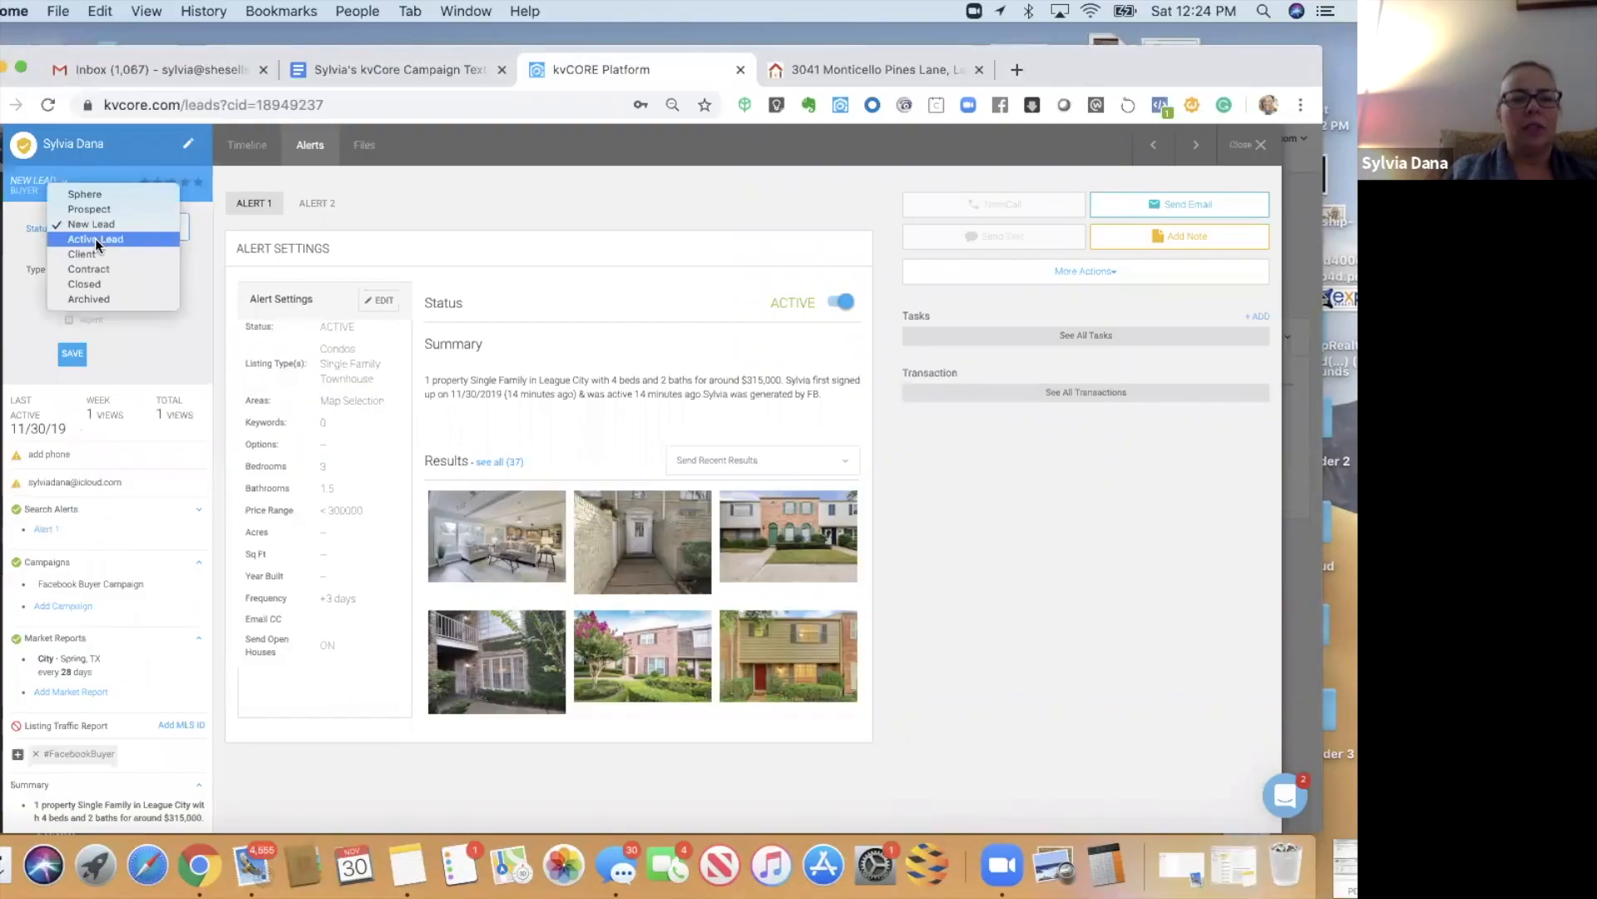
pyautogui.click(95, 238)
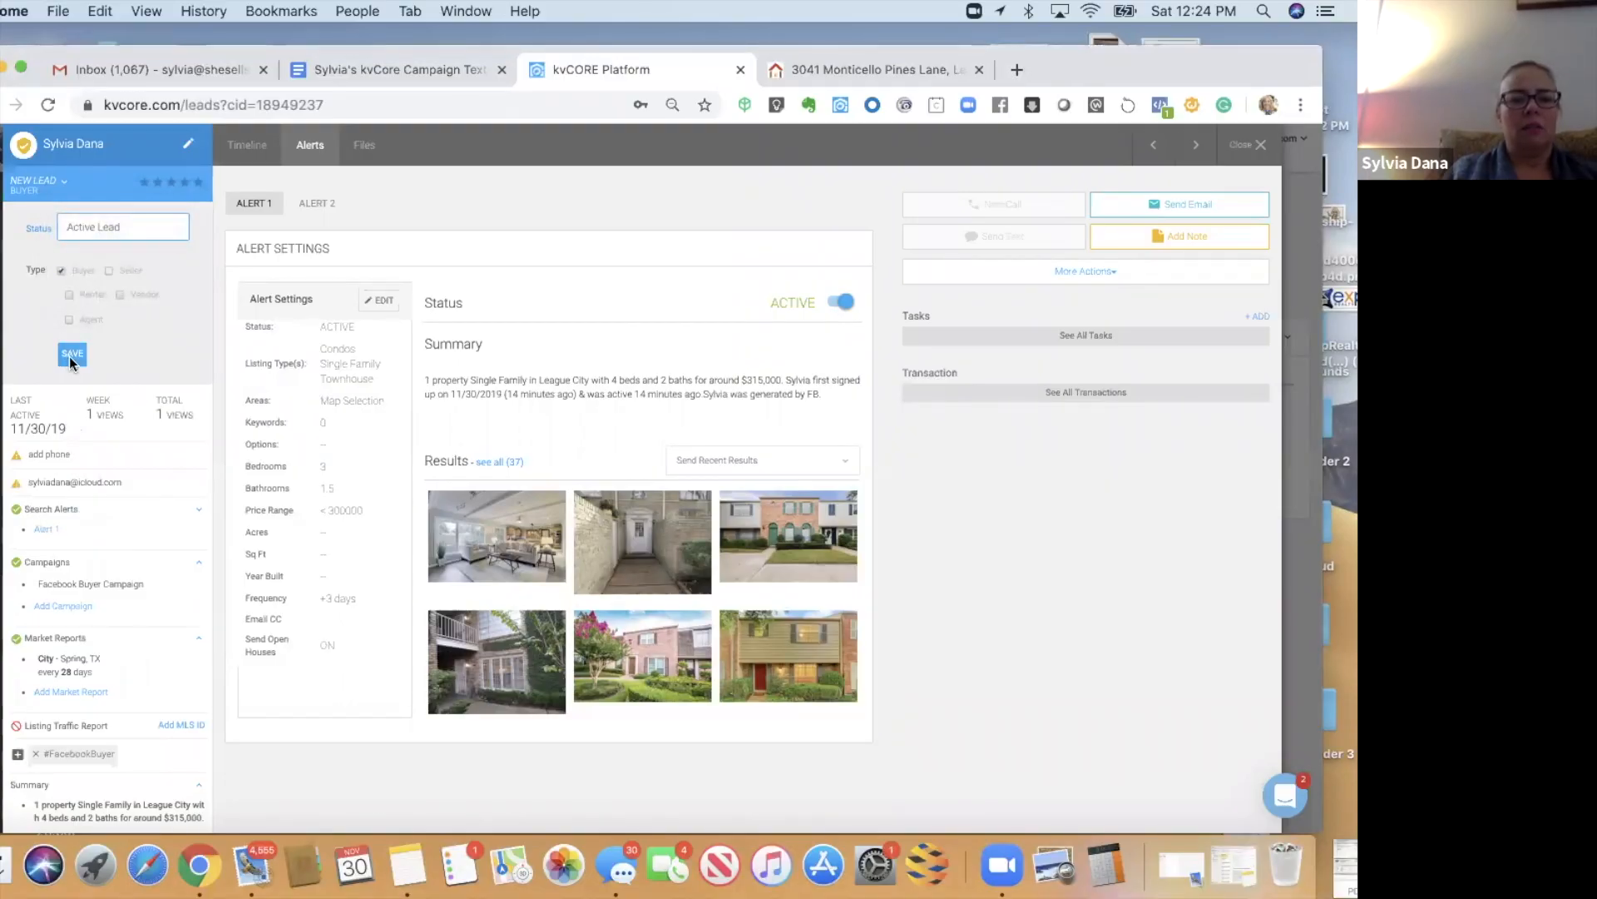
pyautogui.click(71, 355)
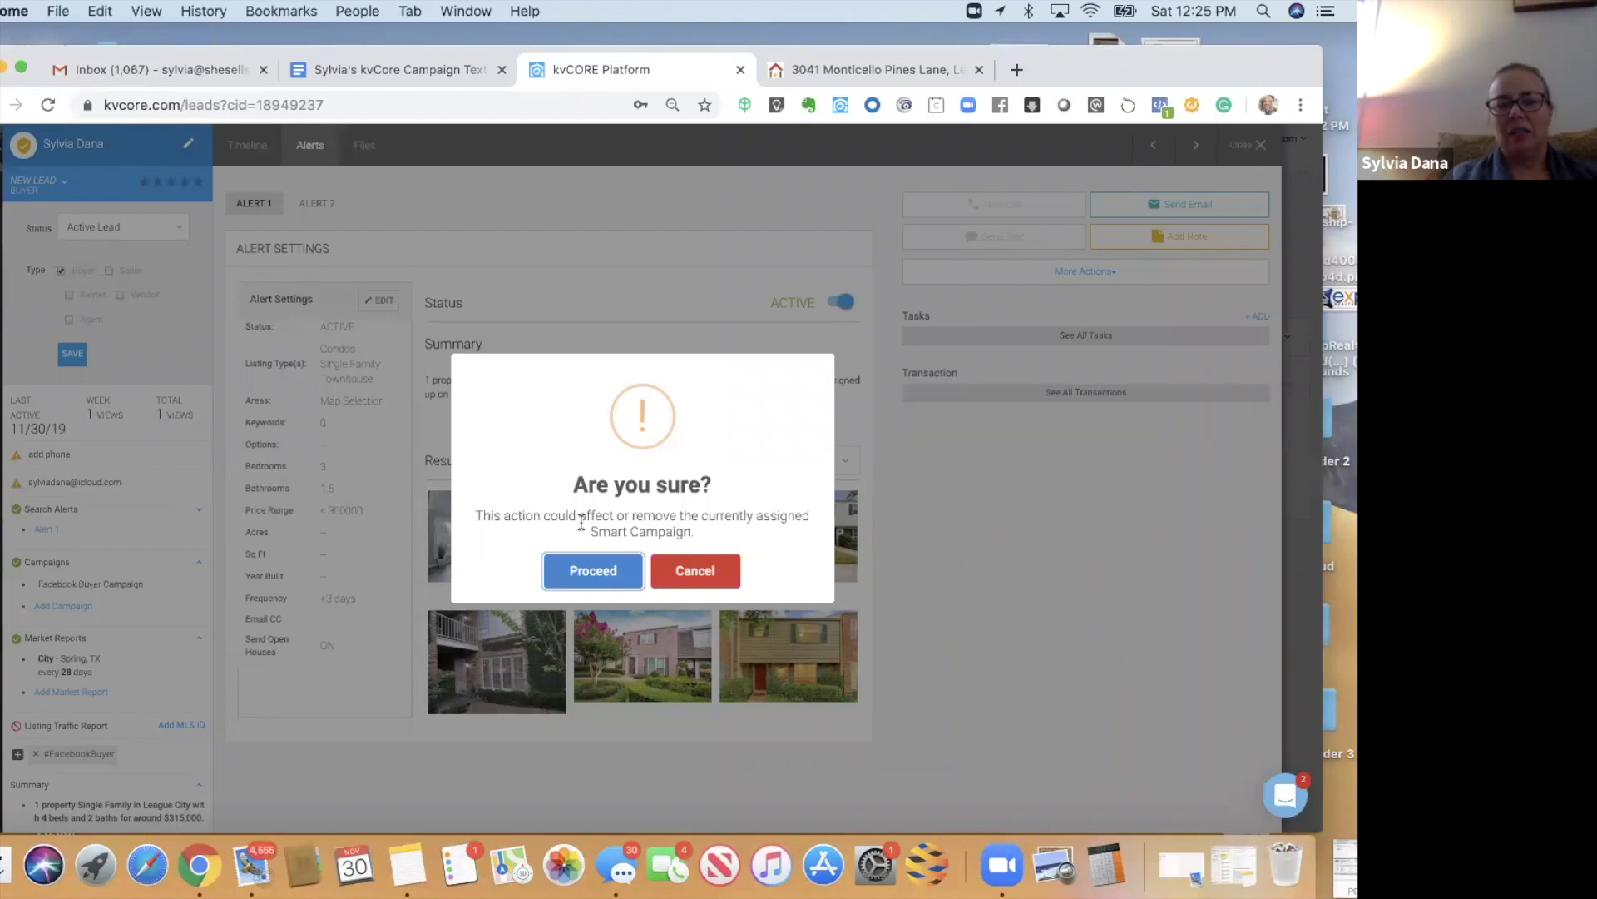
pyautogui.click(722, 580)
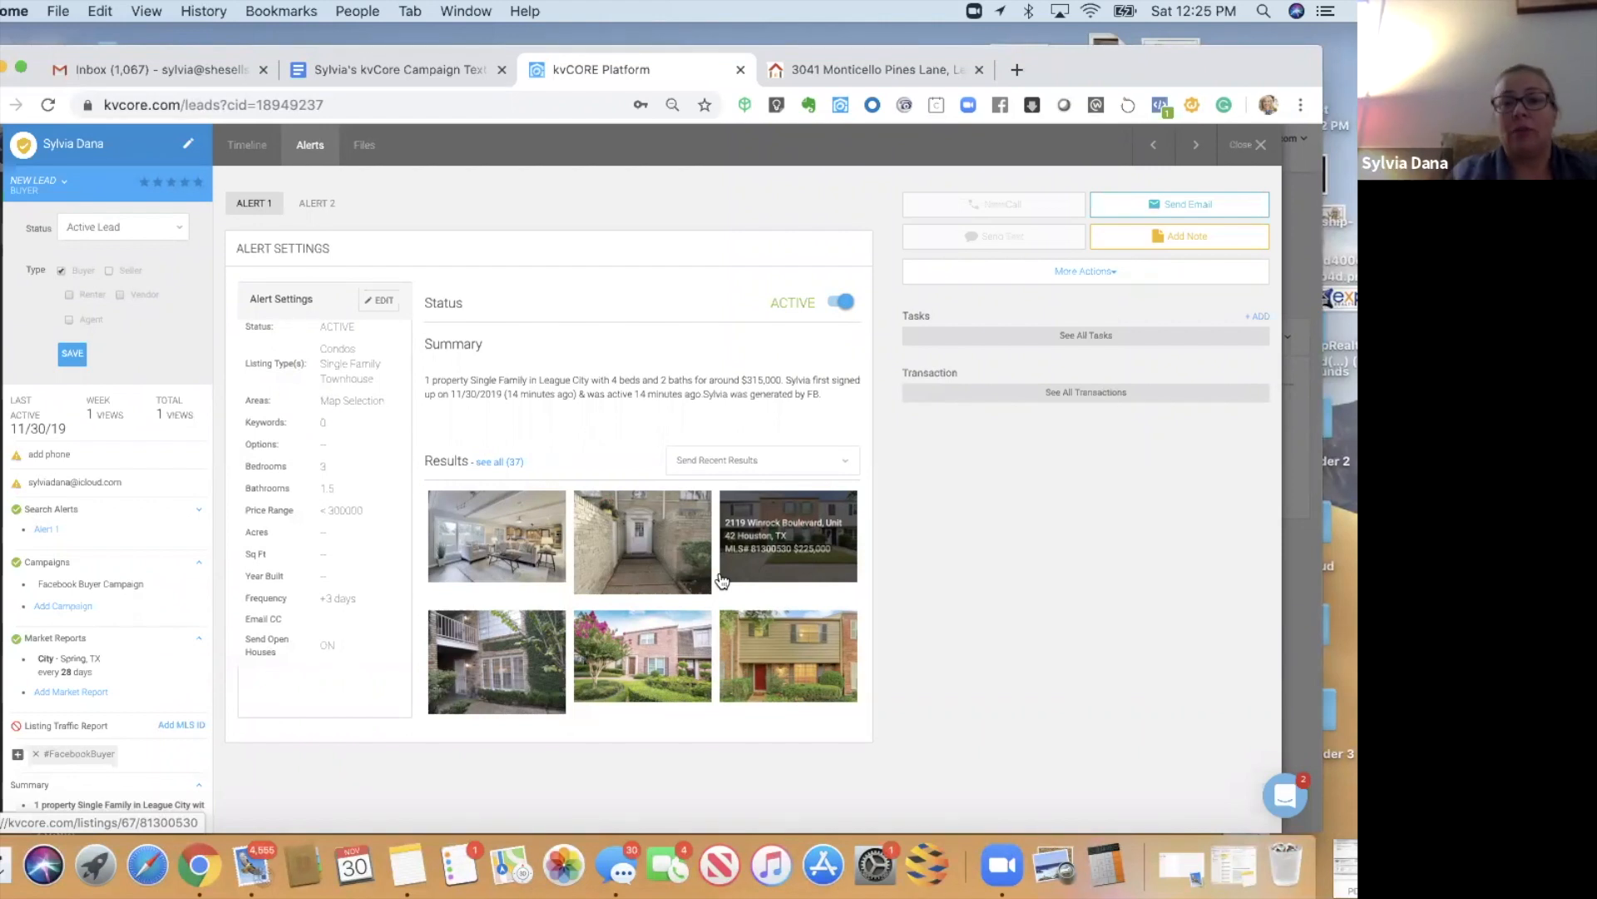
pyautogui.moveTo(968, 107); pyautogui.dragTo(971, 63)
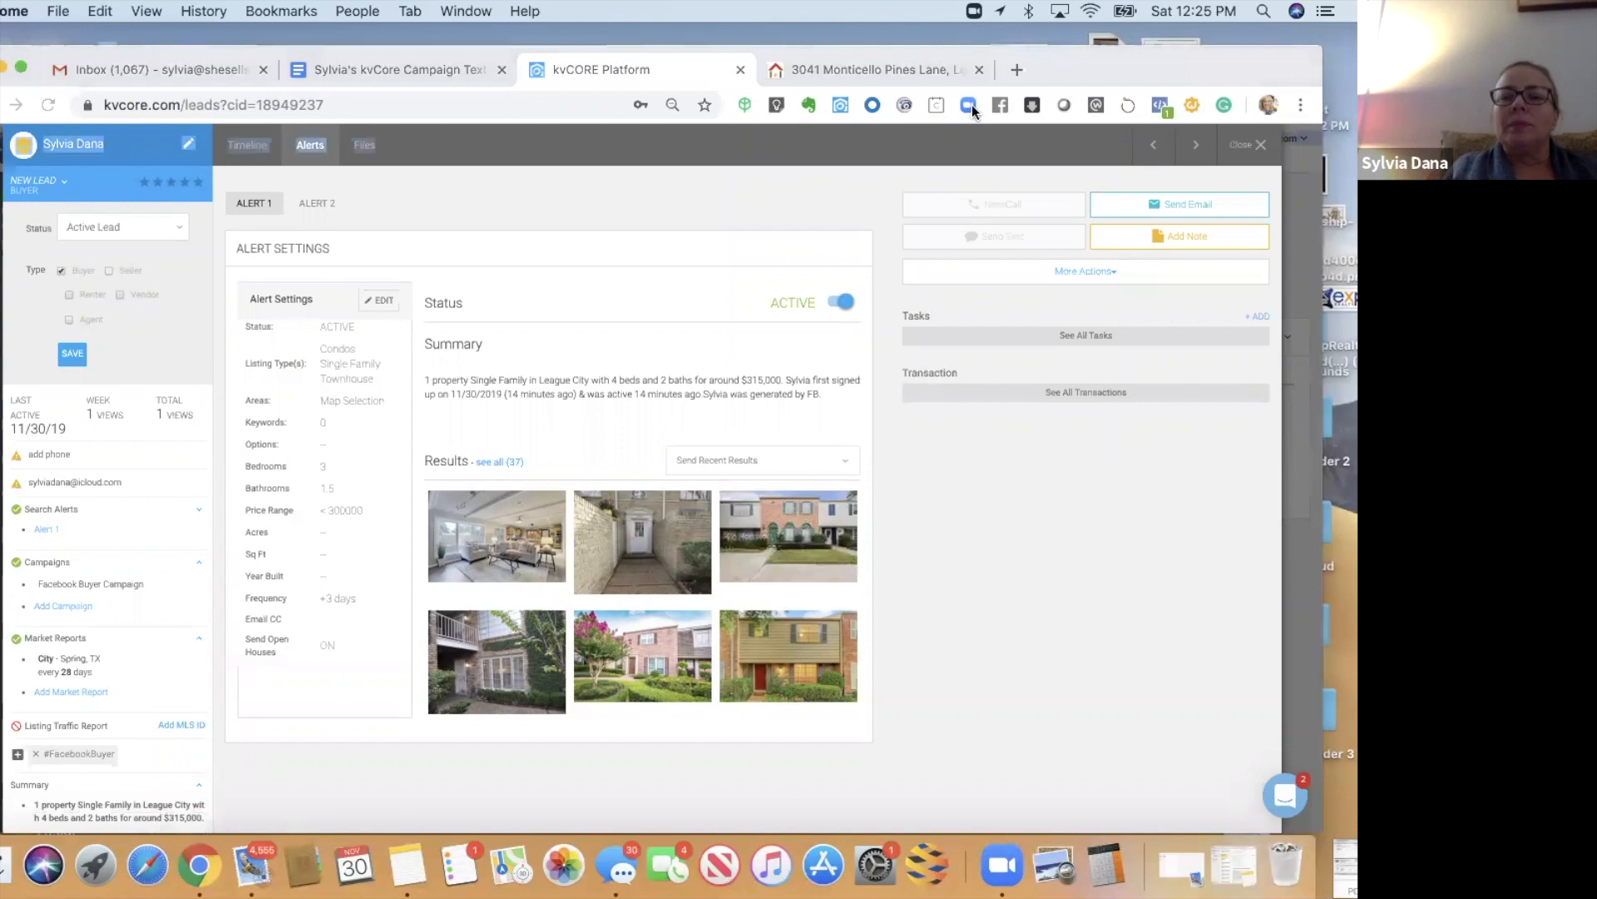
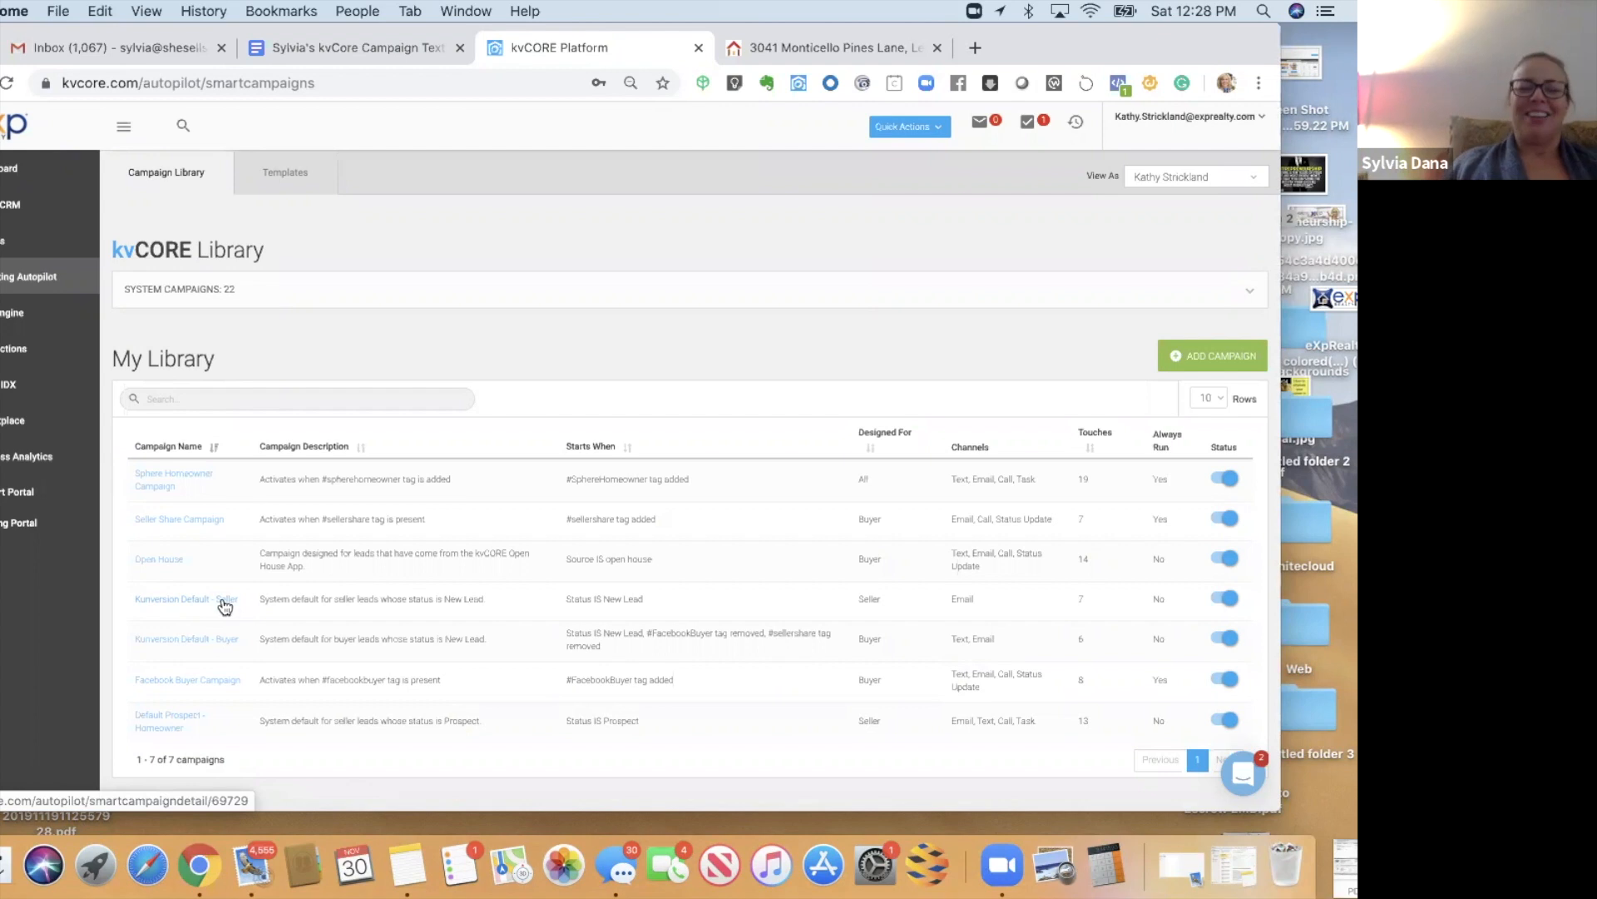
# - Clone Kunversion Default - Seller, keeping its trigger, Seller audience and copied name
pyautogui.click(174, 608)
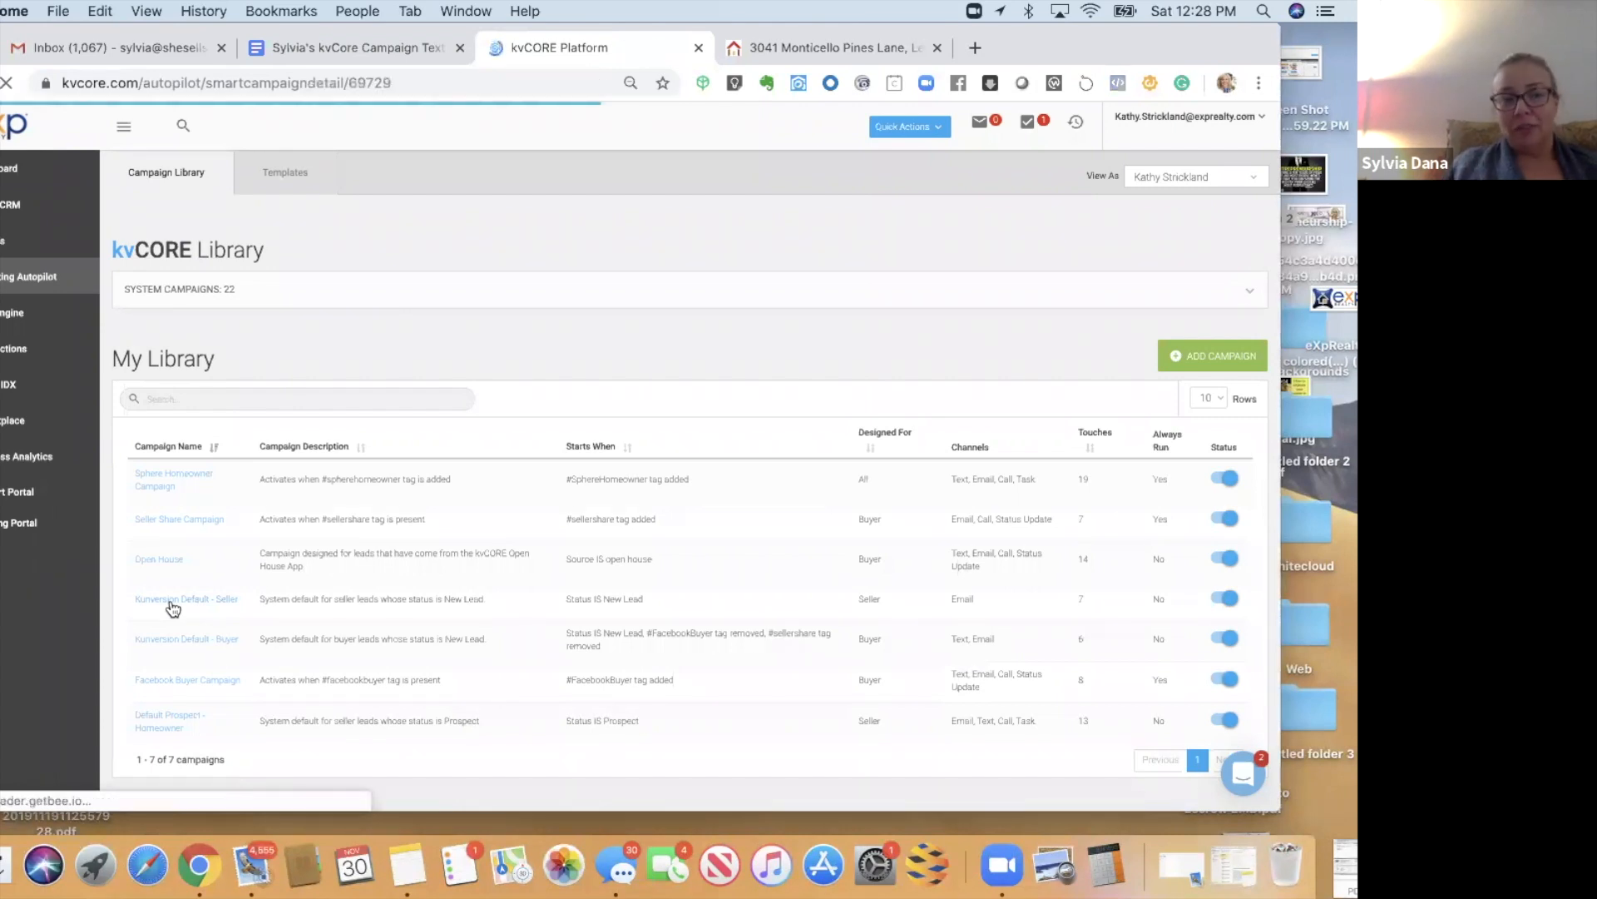
pyautogui.click(180, 297)
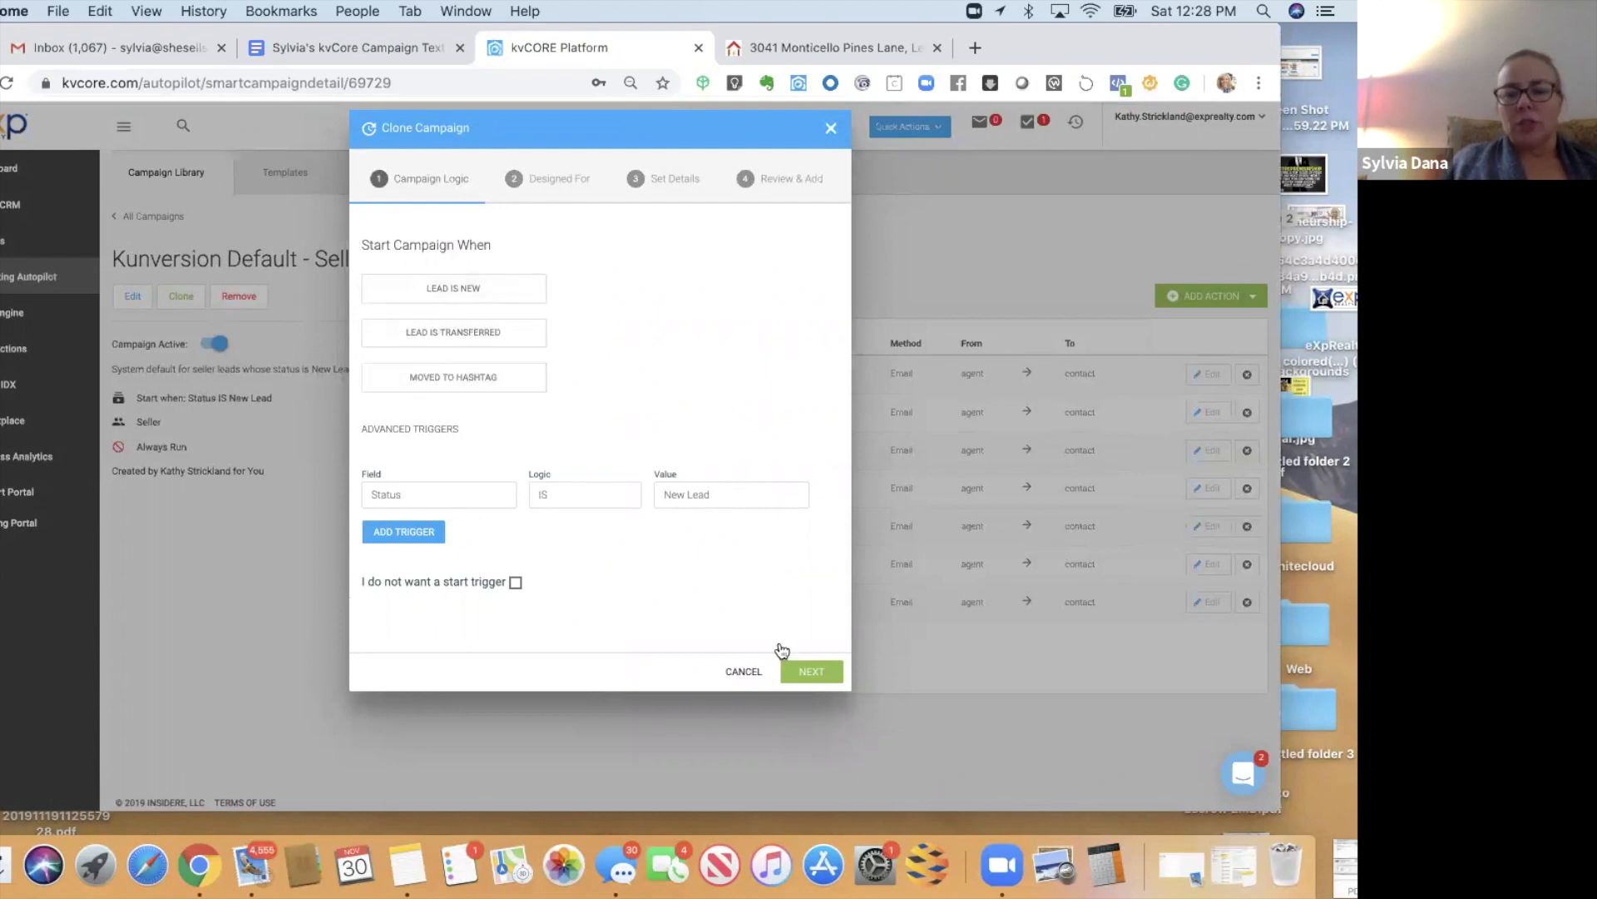
pyautogui.click(800, 671)
pyautogui.click(806, 595)
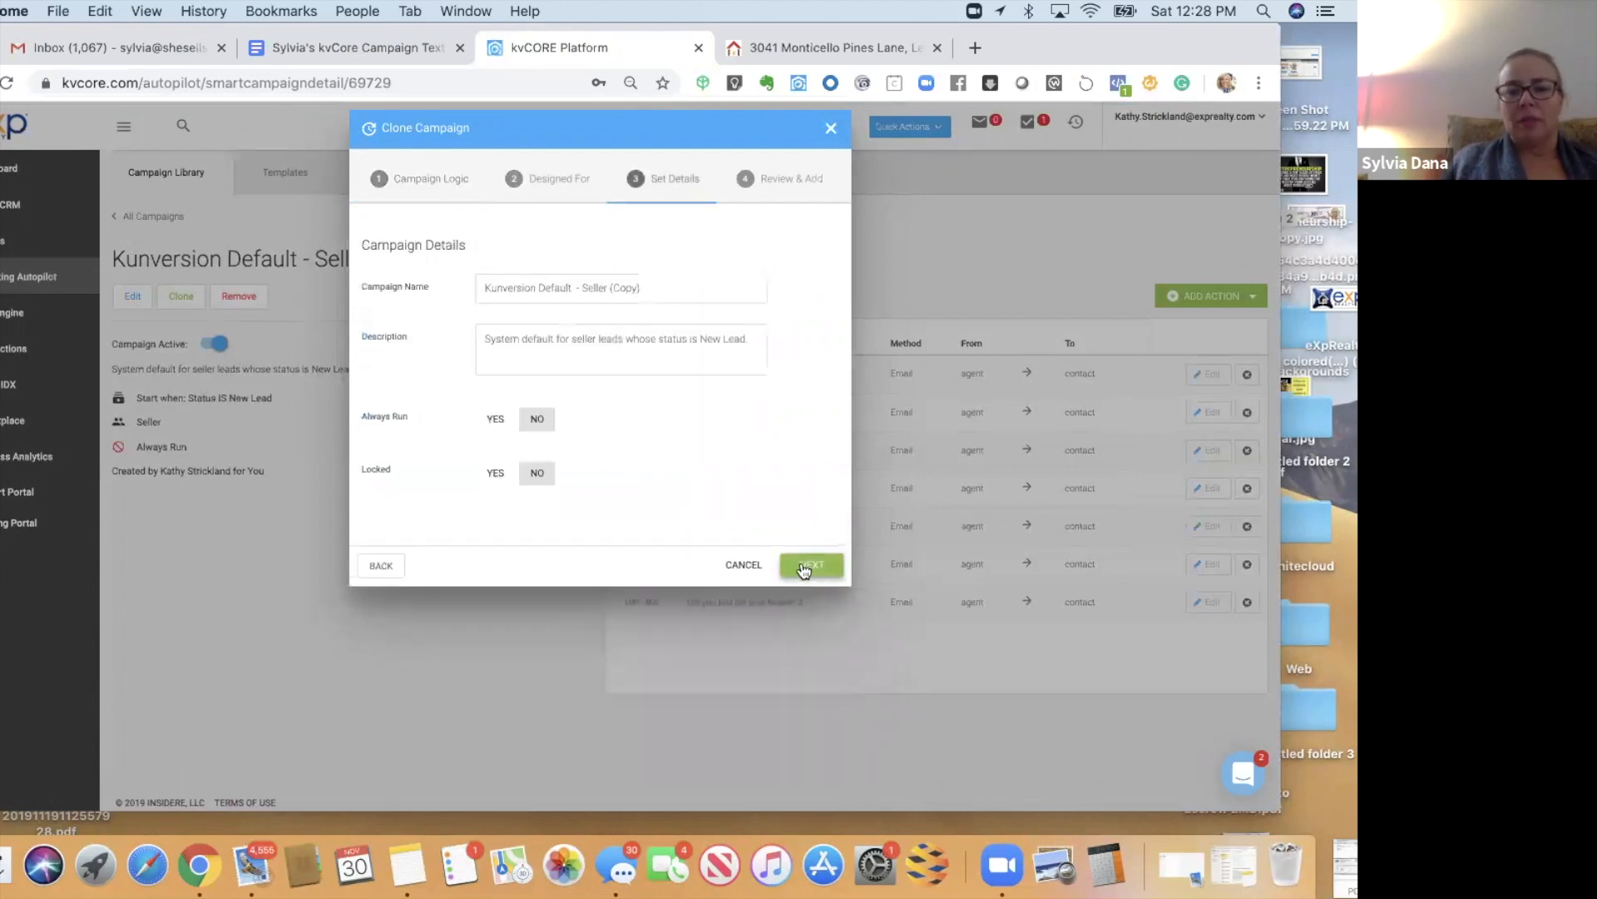
pyautogui.click(802, 562)
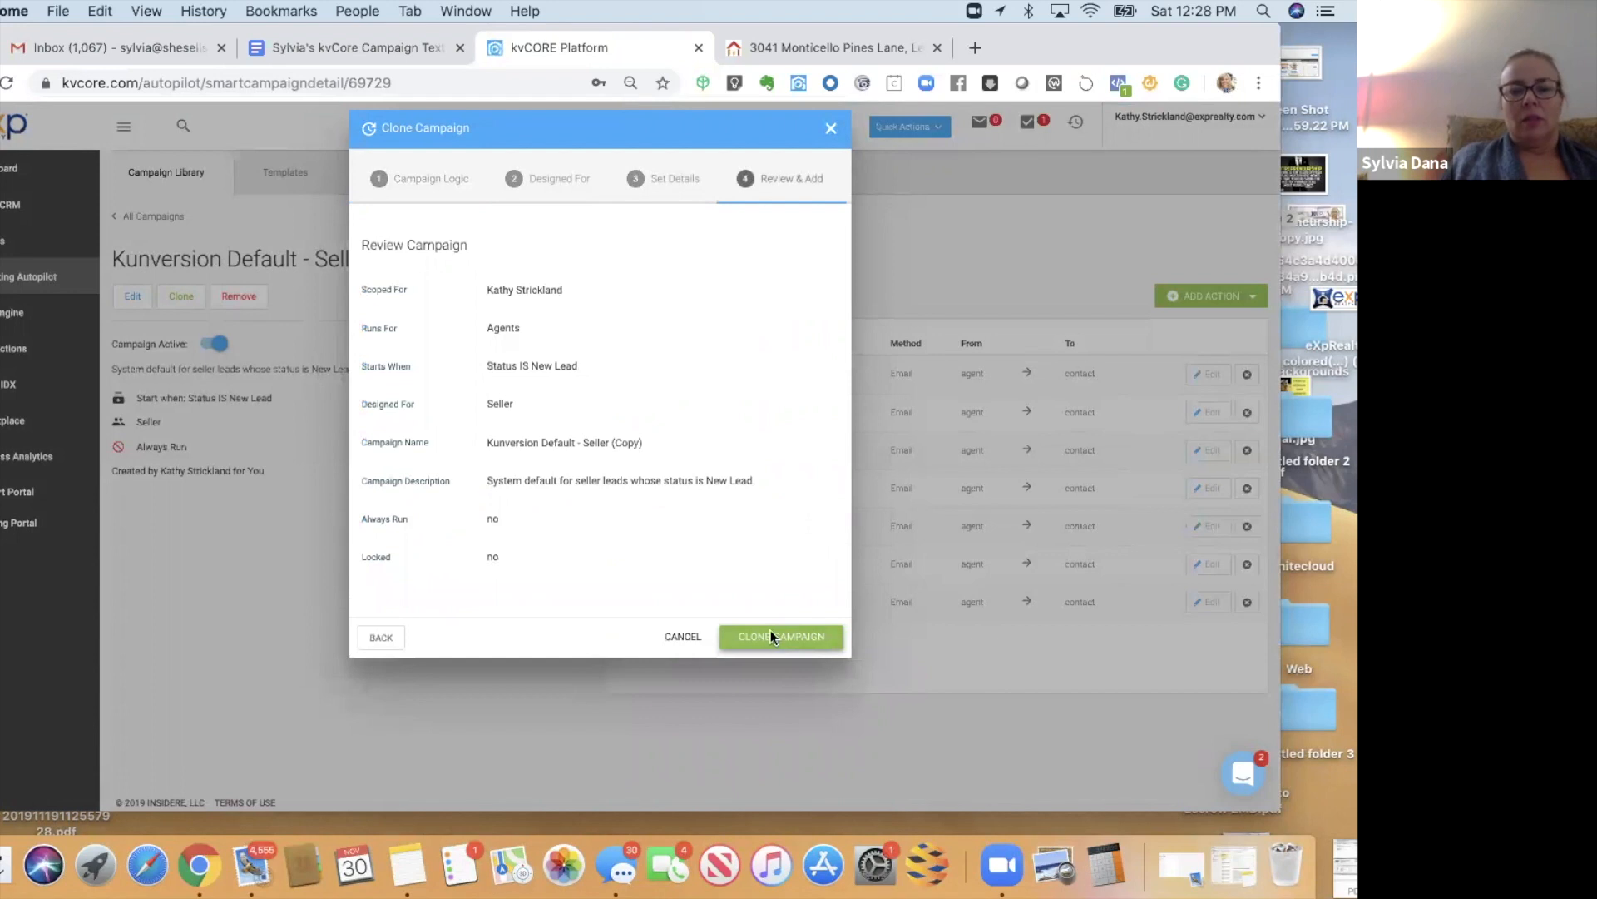
pyautogui.click(770, 634)
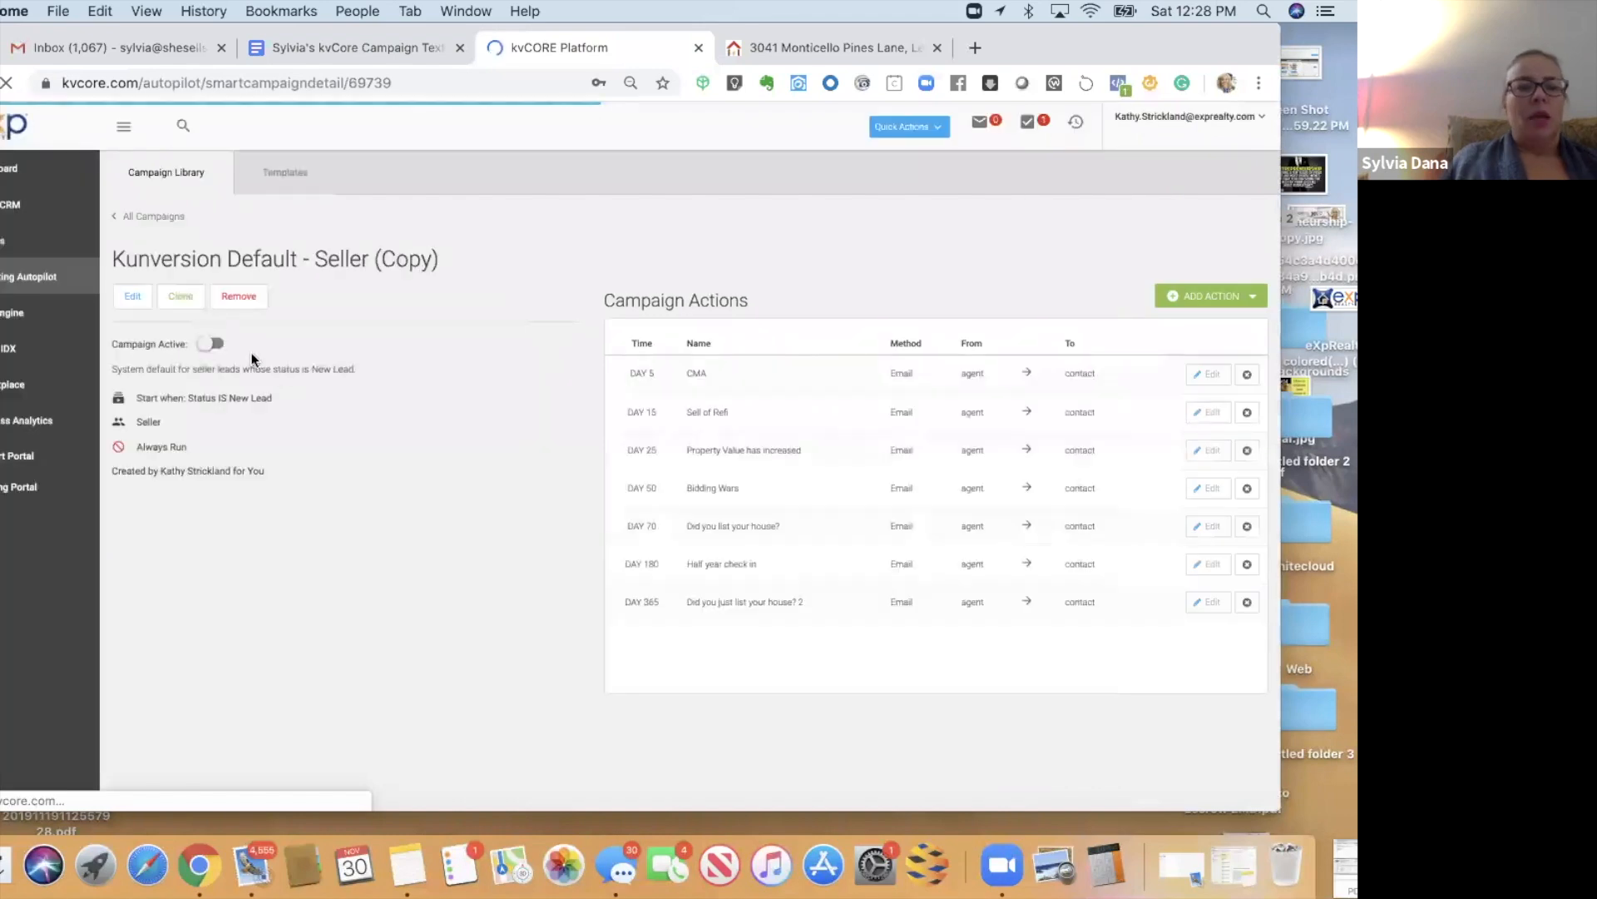
# - Set the copied campaign to start when the nextdoorseller hashtag is added
pyautogui.click(129, 300)
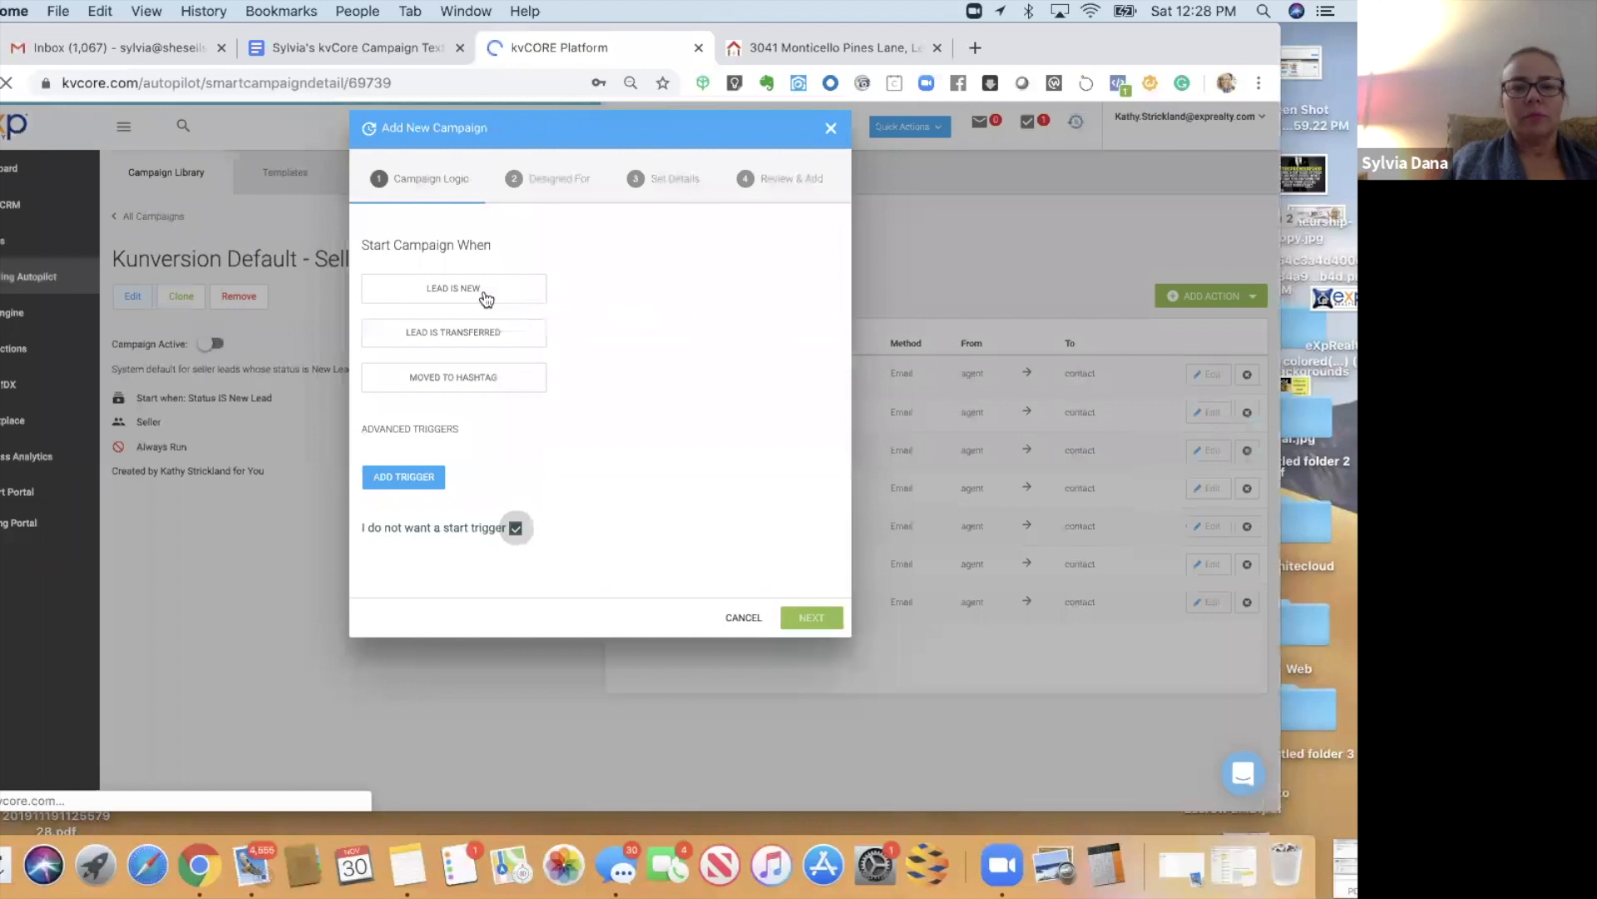
pyautogui.click(462, 386)
pyautogui.click(617, 376)
pyautogui.write('new')
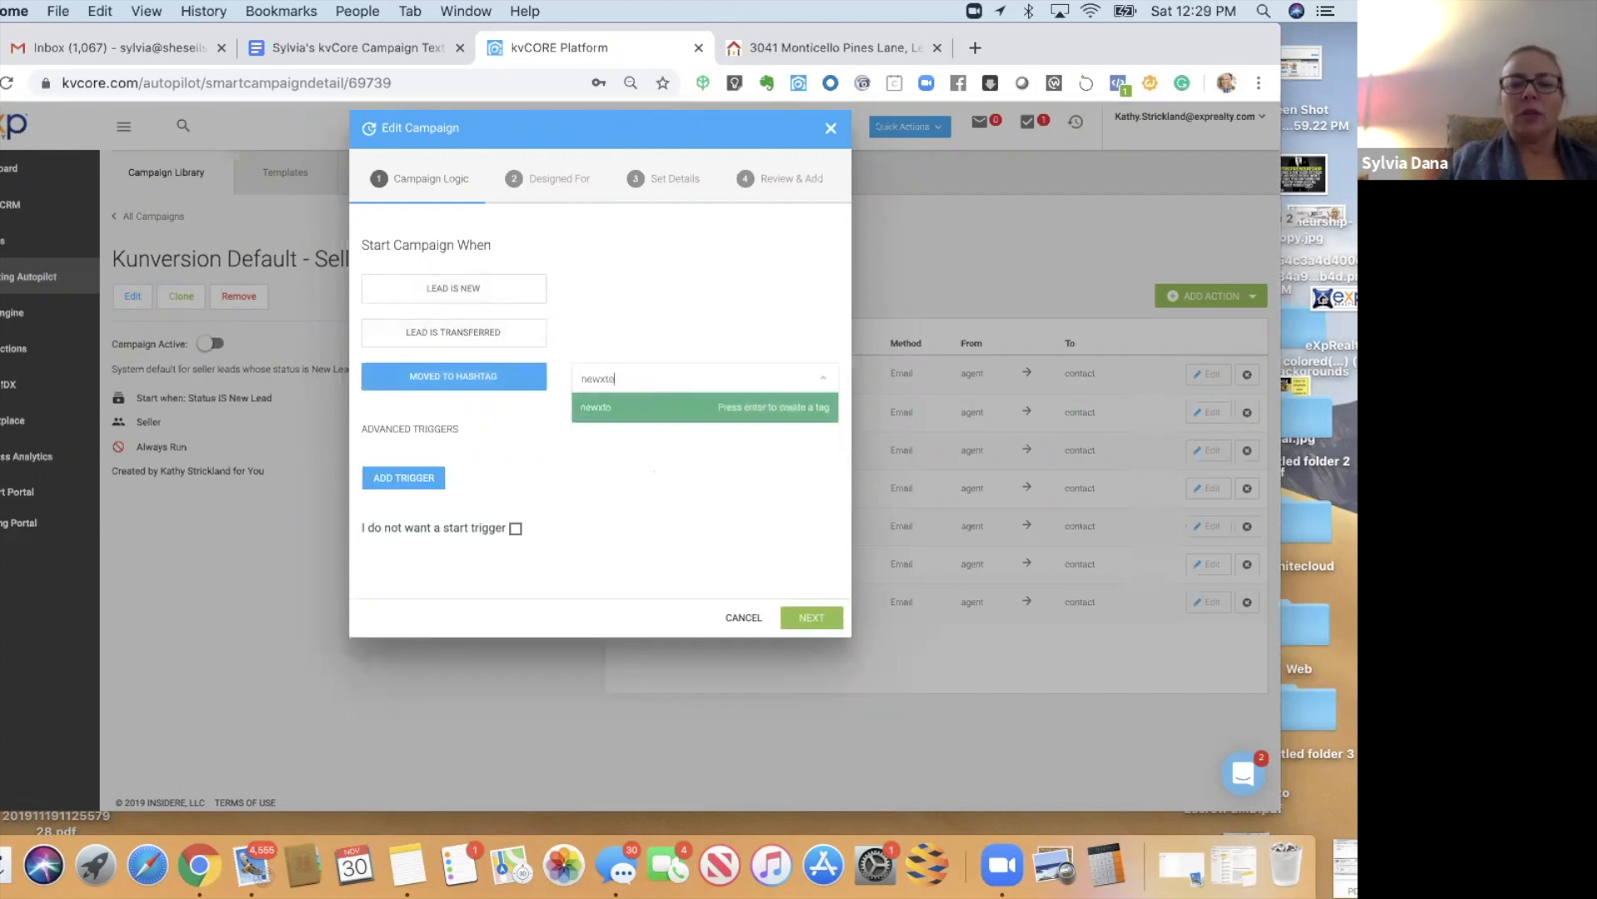
pyautogui.press('BackSpace')
pyautogui.write('xtdoorseller')
pyautogui.press('Return')
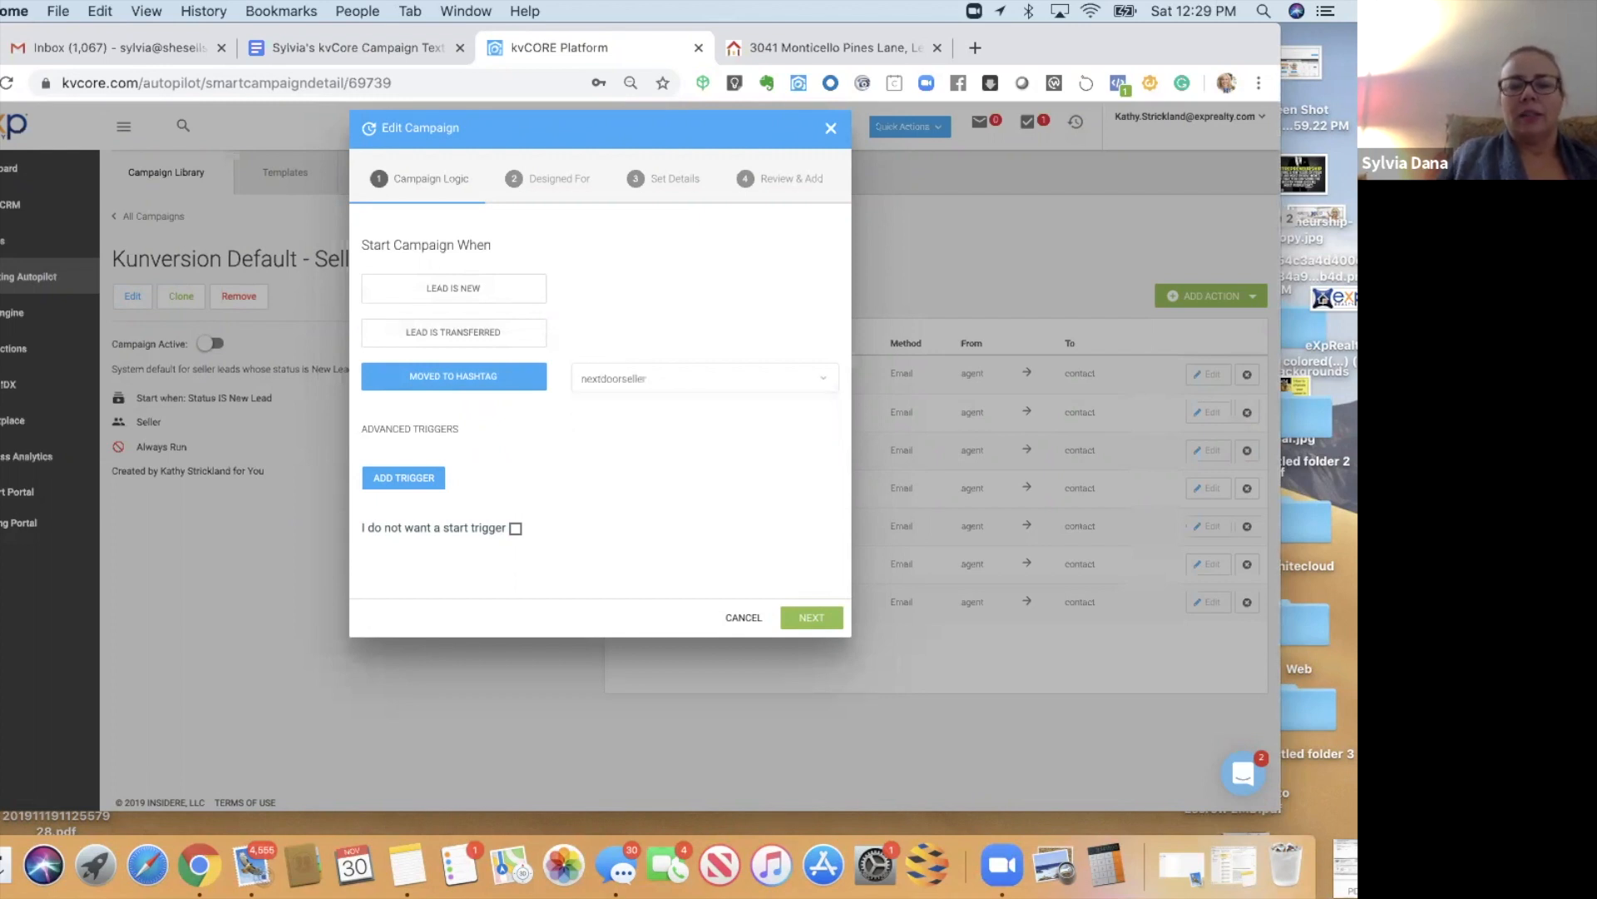
# - Advance to the campaign details and clear the old campaign name
pyautogui.click(811, 617)
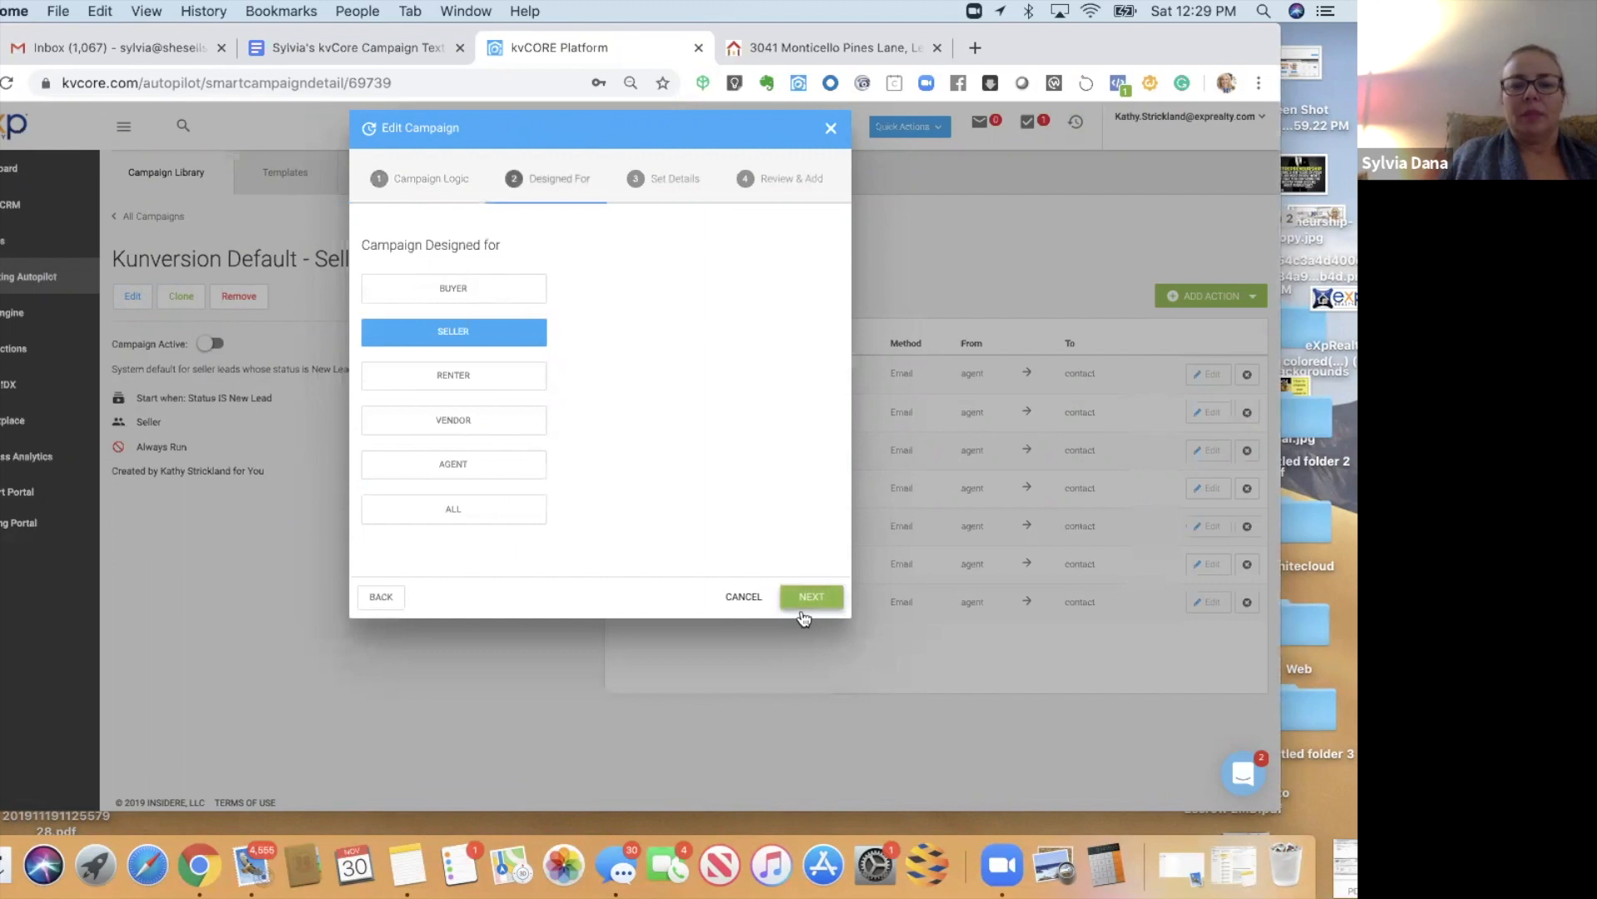
pyautogui.click(803, 596)
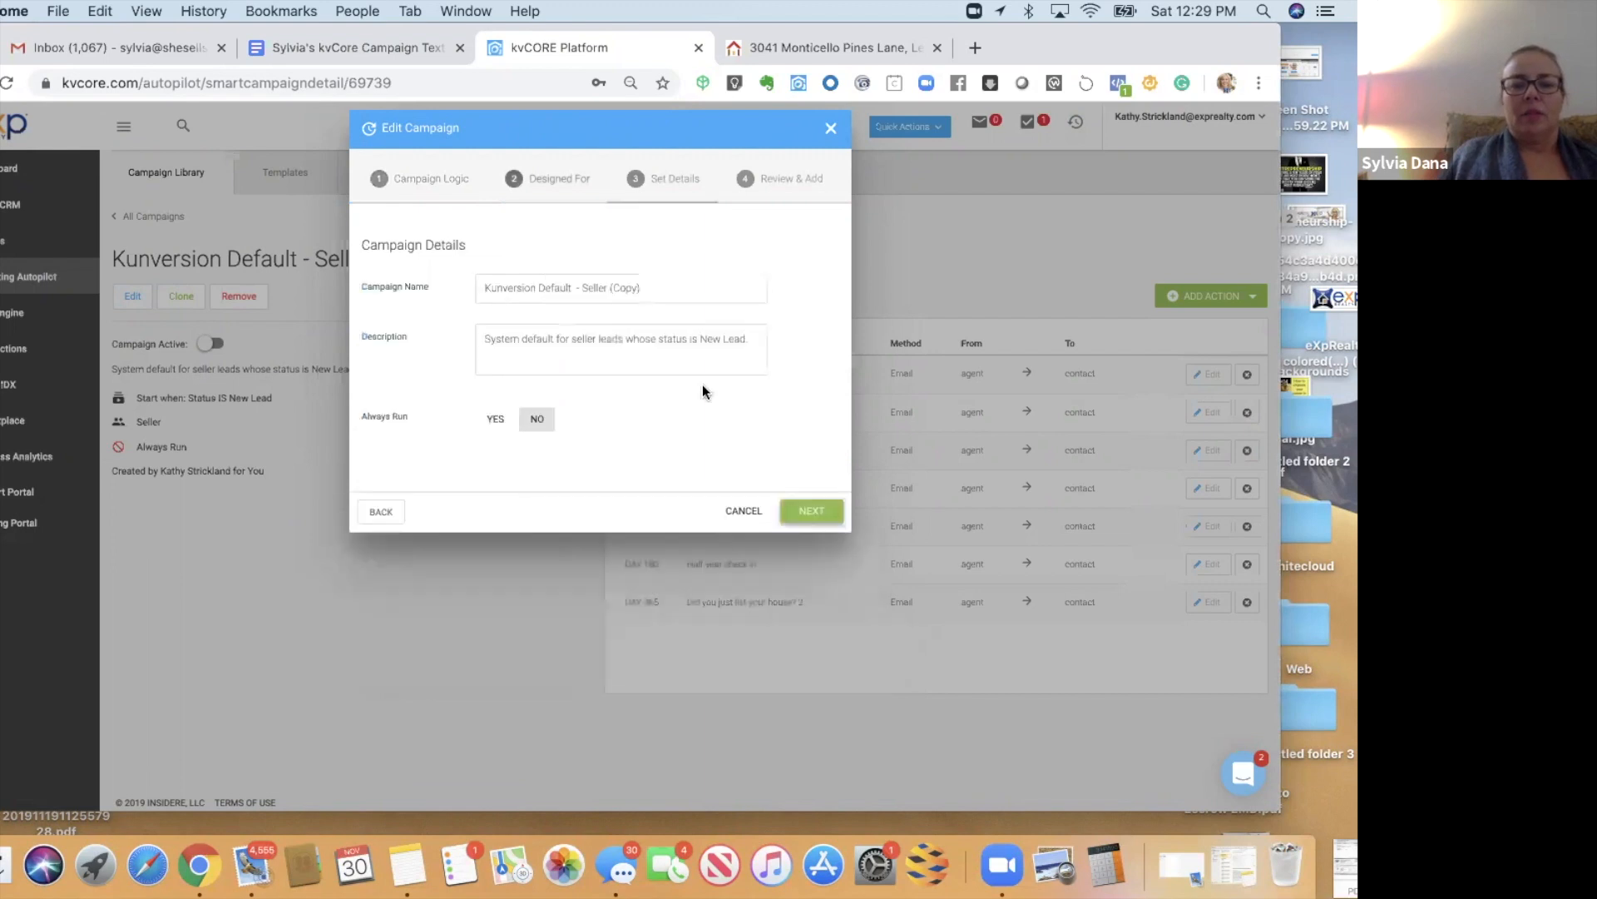
pyautogui.tripleClick(486, 283)
pyautogui.press('BackSpace')
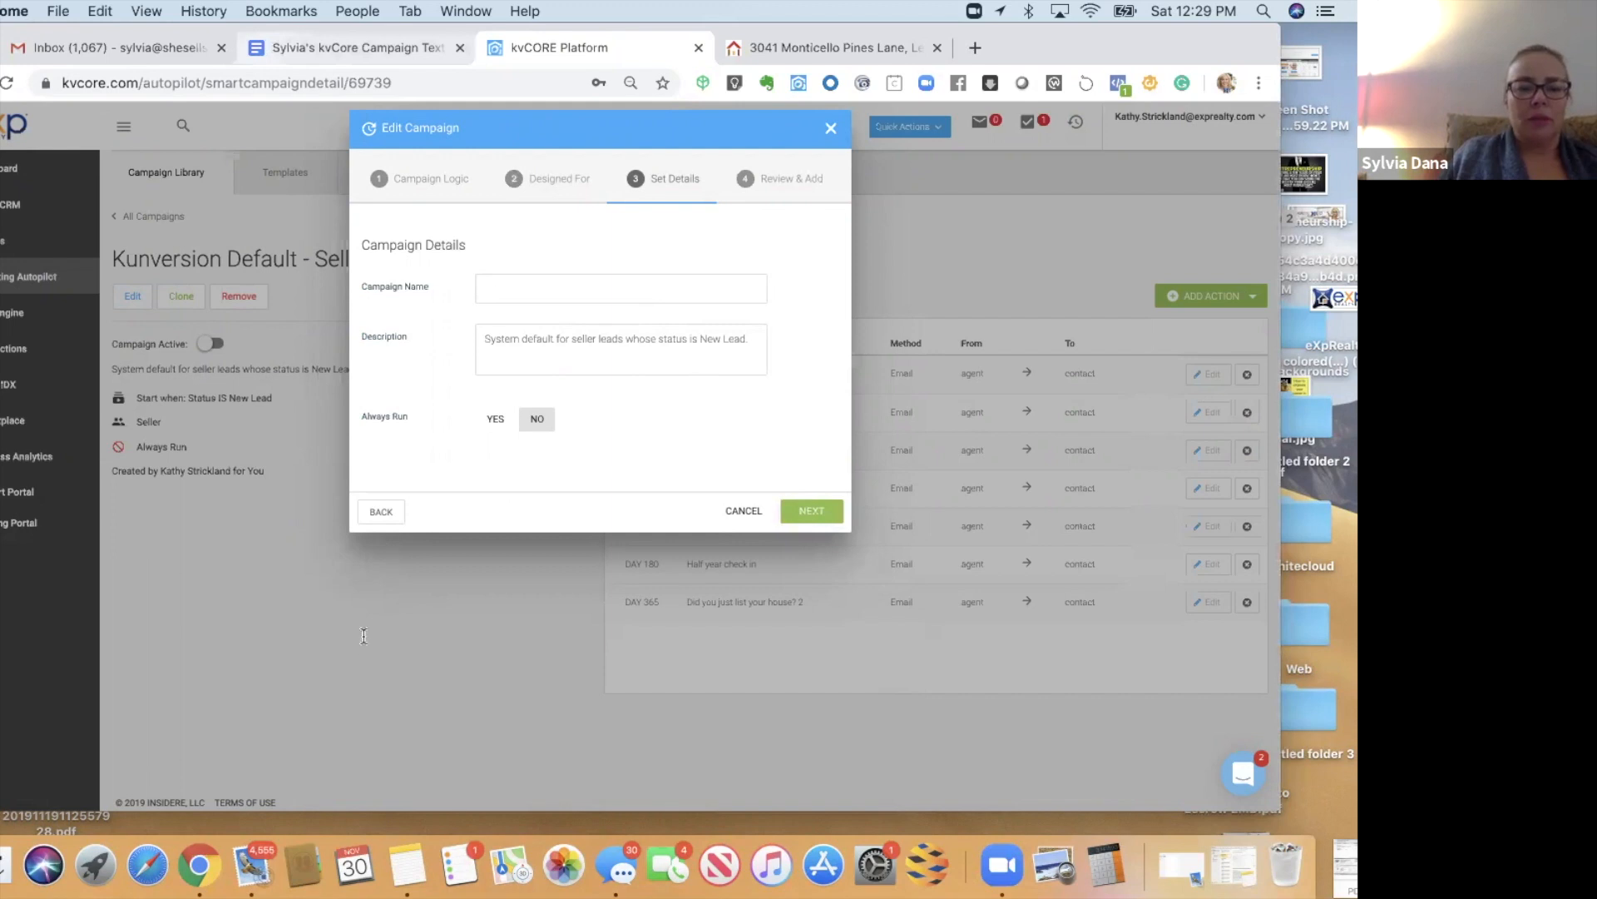
pyautogui.hotkey('ctrl', 'shift', 'Tab')
# - Copy the NextDoor Seller Campaign title from the instructions and paste it as the campaign name
pyautogui.moveTo(364, 640); pyautogui.dragTo(351, 817)
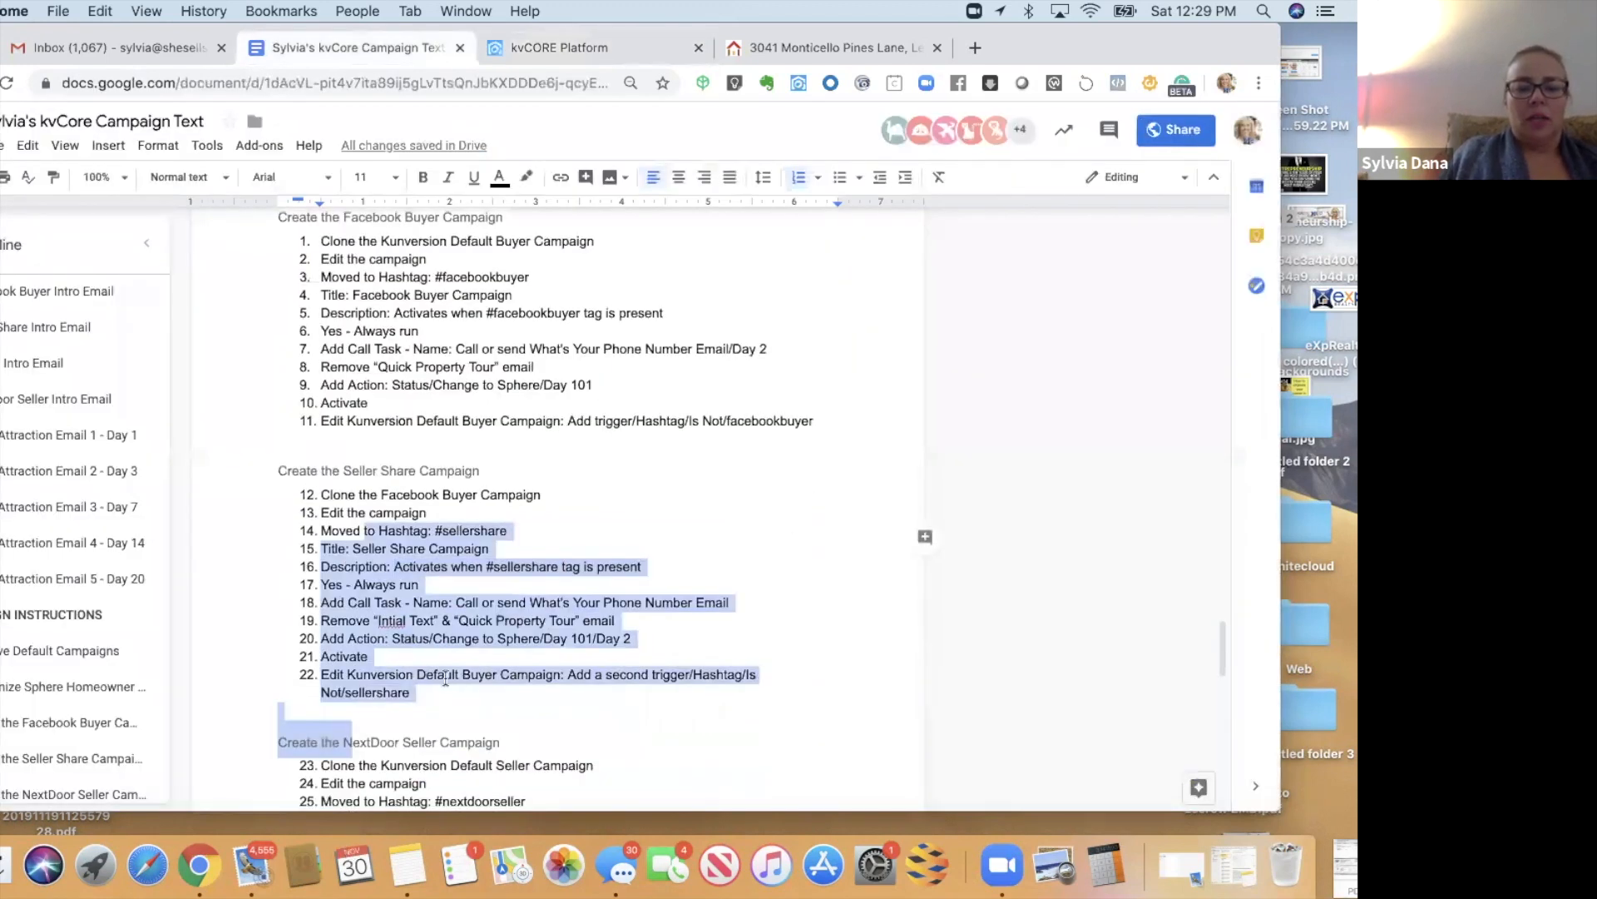
pyautogui.scroll(-3, 547, 638)
pyautogui.moveTo(353, 639); pyautogui.dragTo(511, 639)
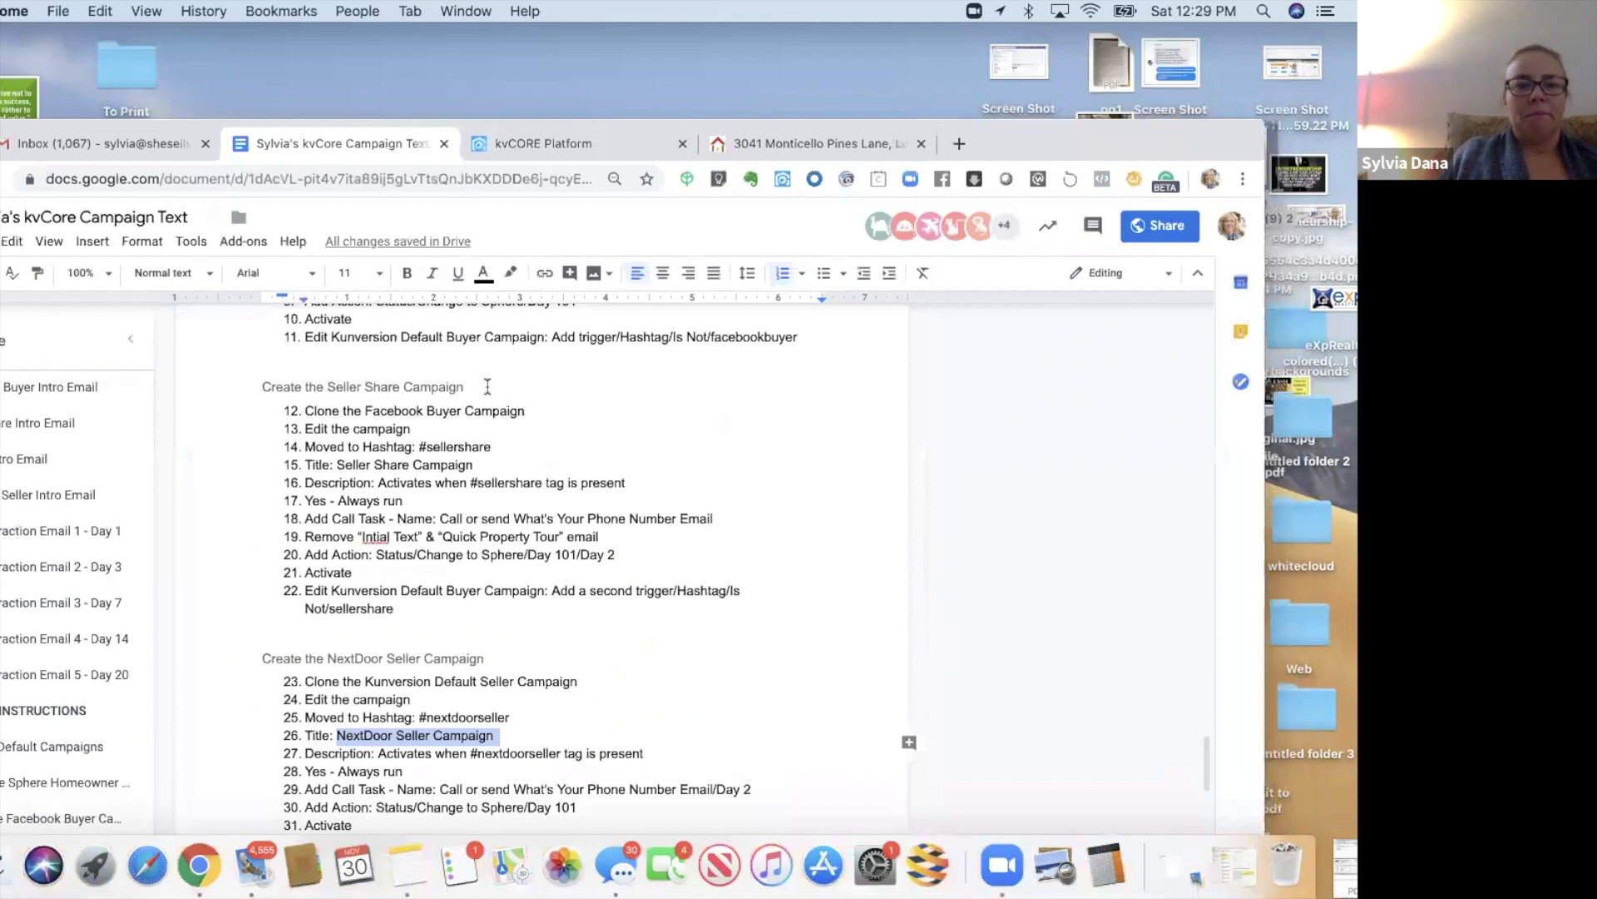
pyautogui.hotkey('ctrl', 'Tab')
pyautogui.hotkey('ctrl', 'shift', 'Tab')
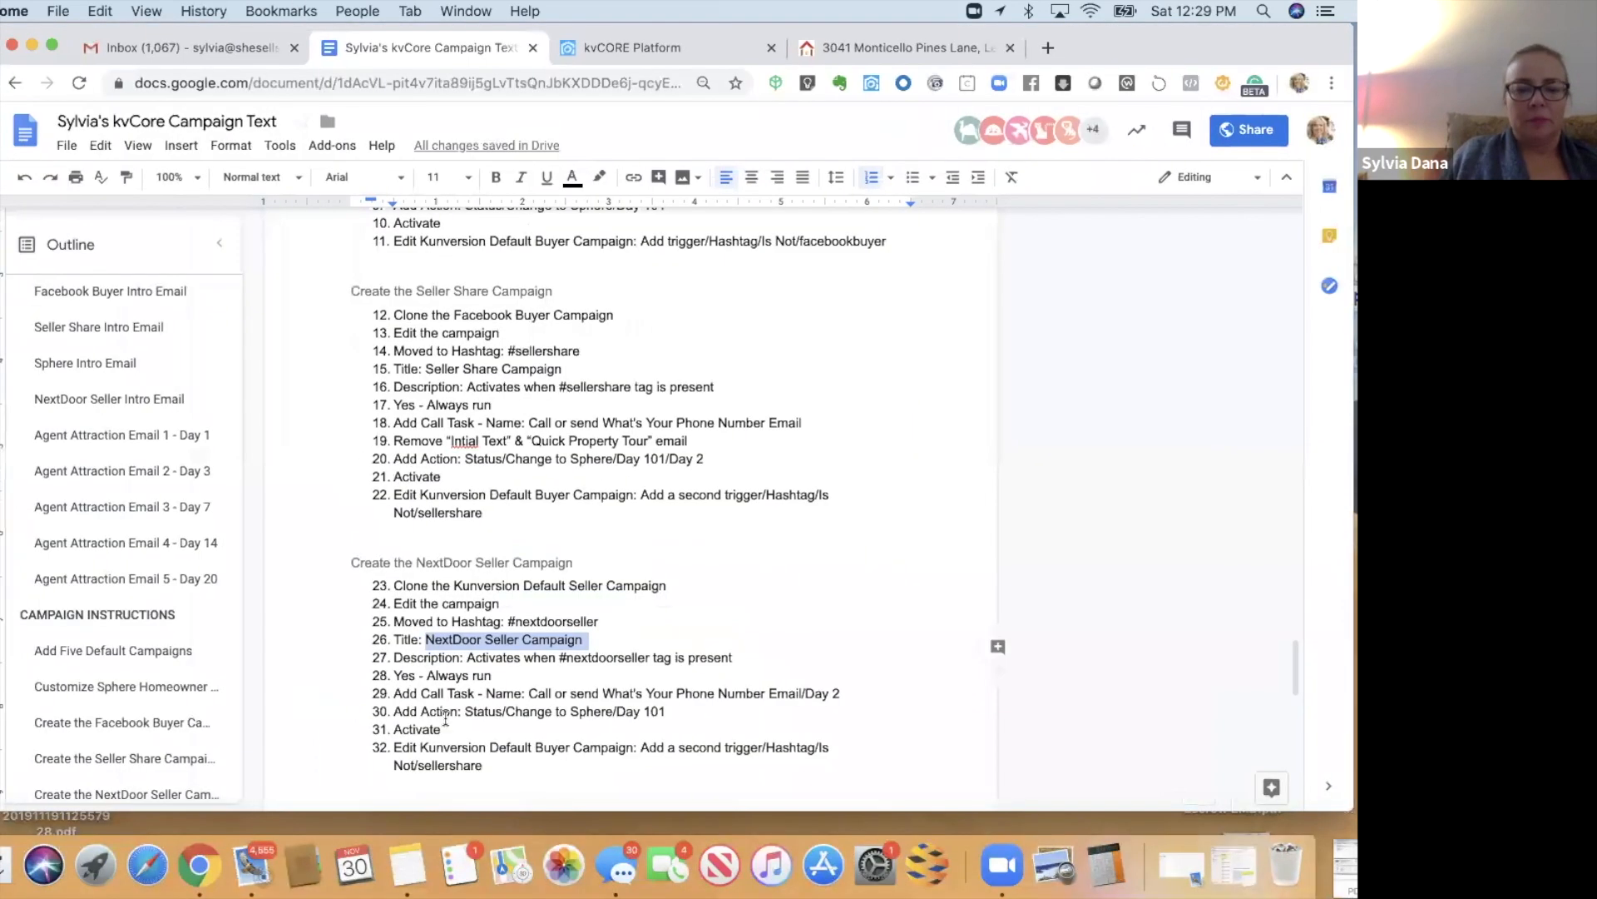
# - Copy the description line 'Activates when #nextdoorseller tag is present'
pyautogui.moveTo(449, 711); pyautogui.dragTo(451, 782)
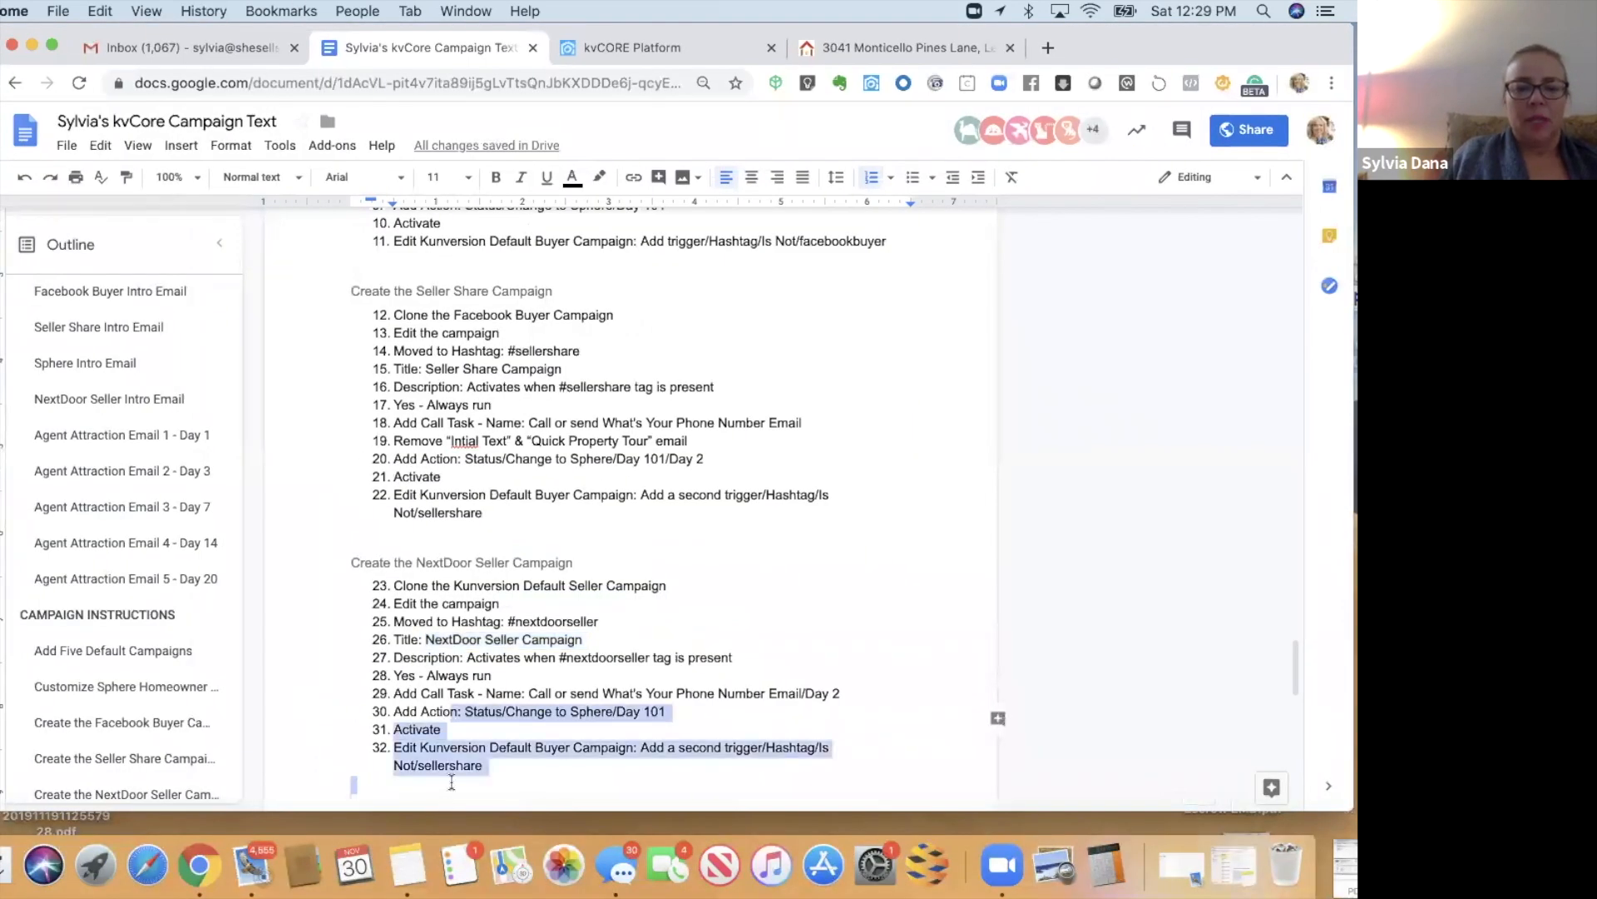
pyautogui.moveTo(467, 657); pyautogui.dragTo(735, 659)
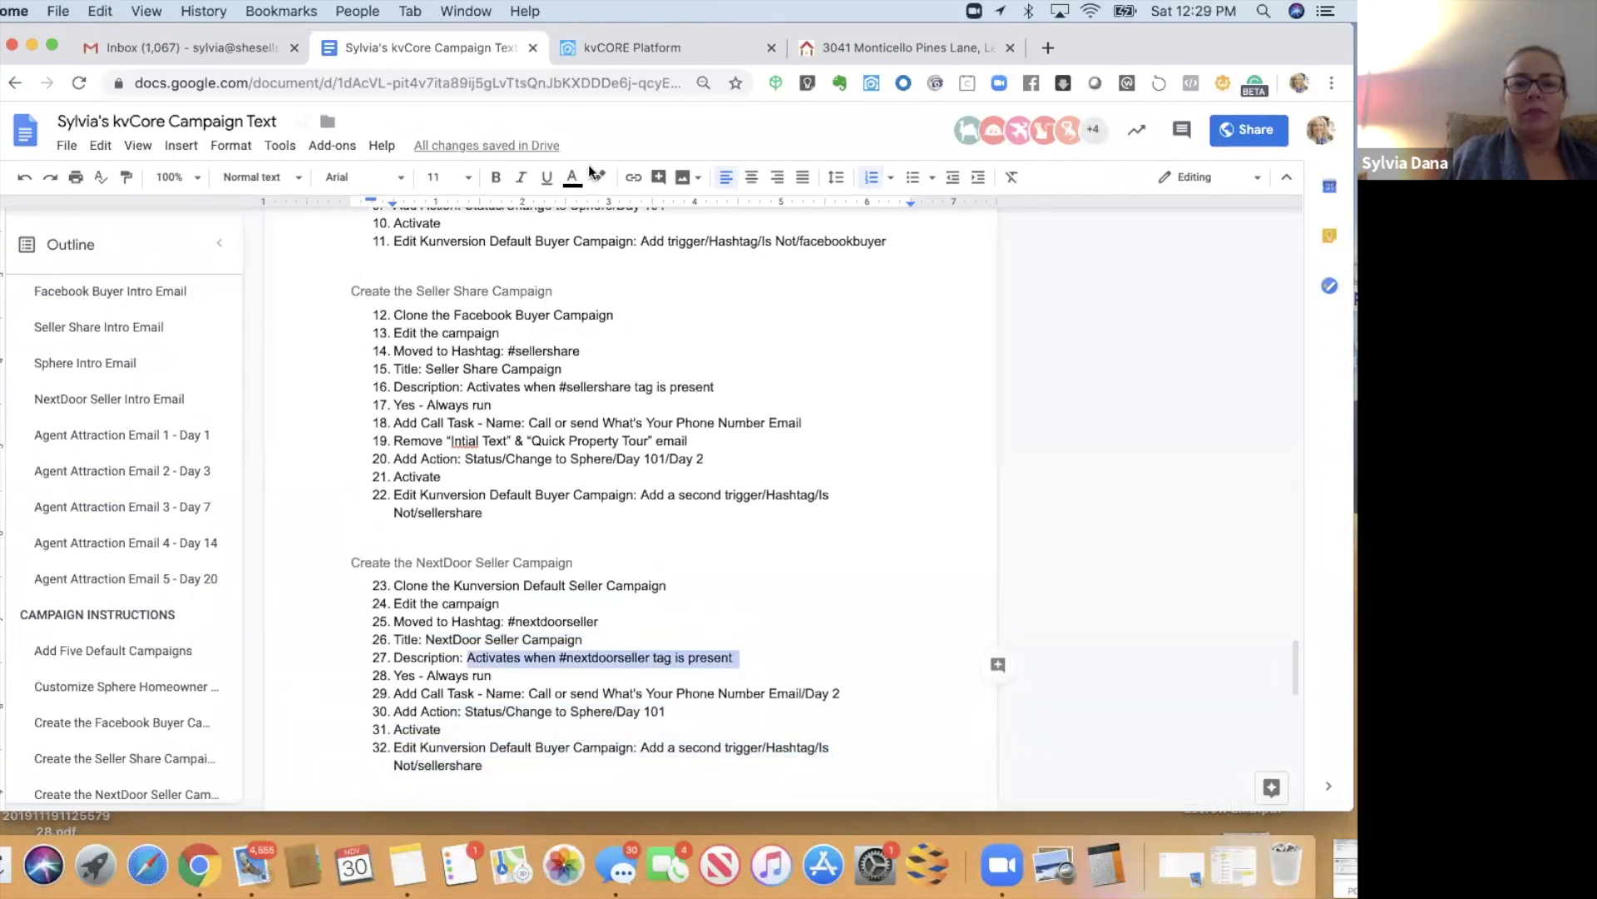
pyautogui.moveTo(646, 27); pyautogui.dragTo(582, 141)
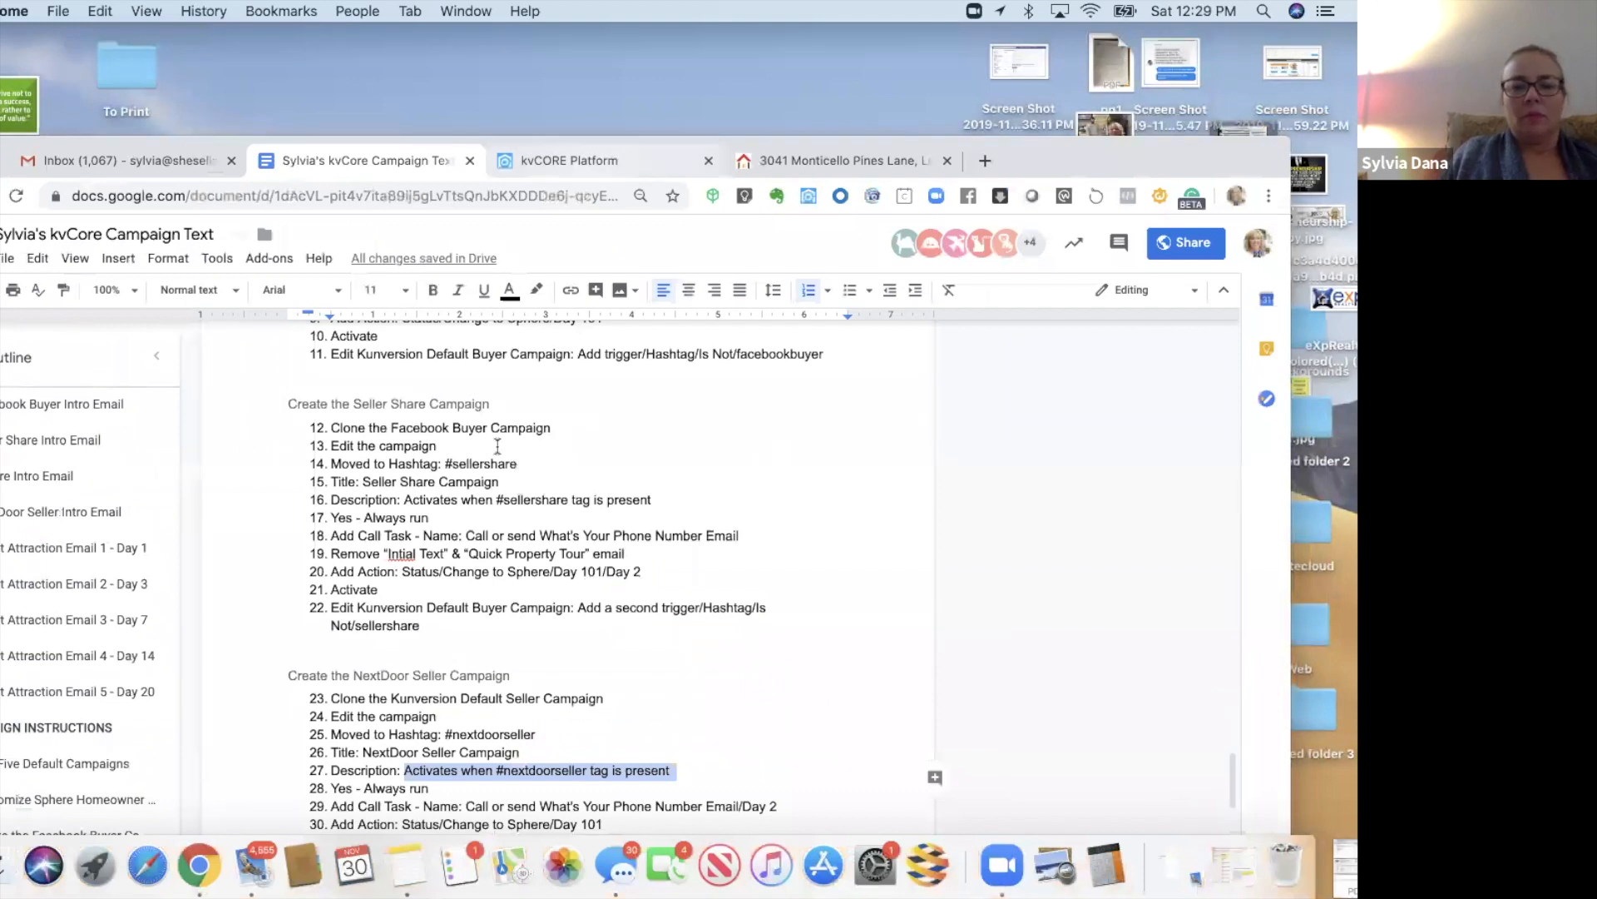
pyautogui.hotkey('ctrl', 'Tab')
# - Paste the #nextdoorseller description, set Always Run to Yes, and update the campaign
pyautogui.write('Activates when #nextdoorseller tag is present')
pyautogui.click(502, 533)
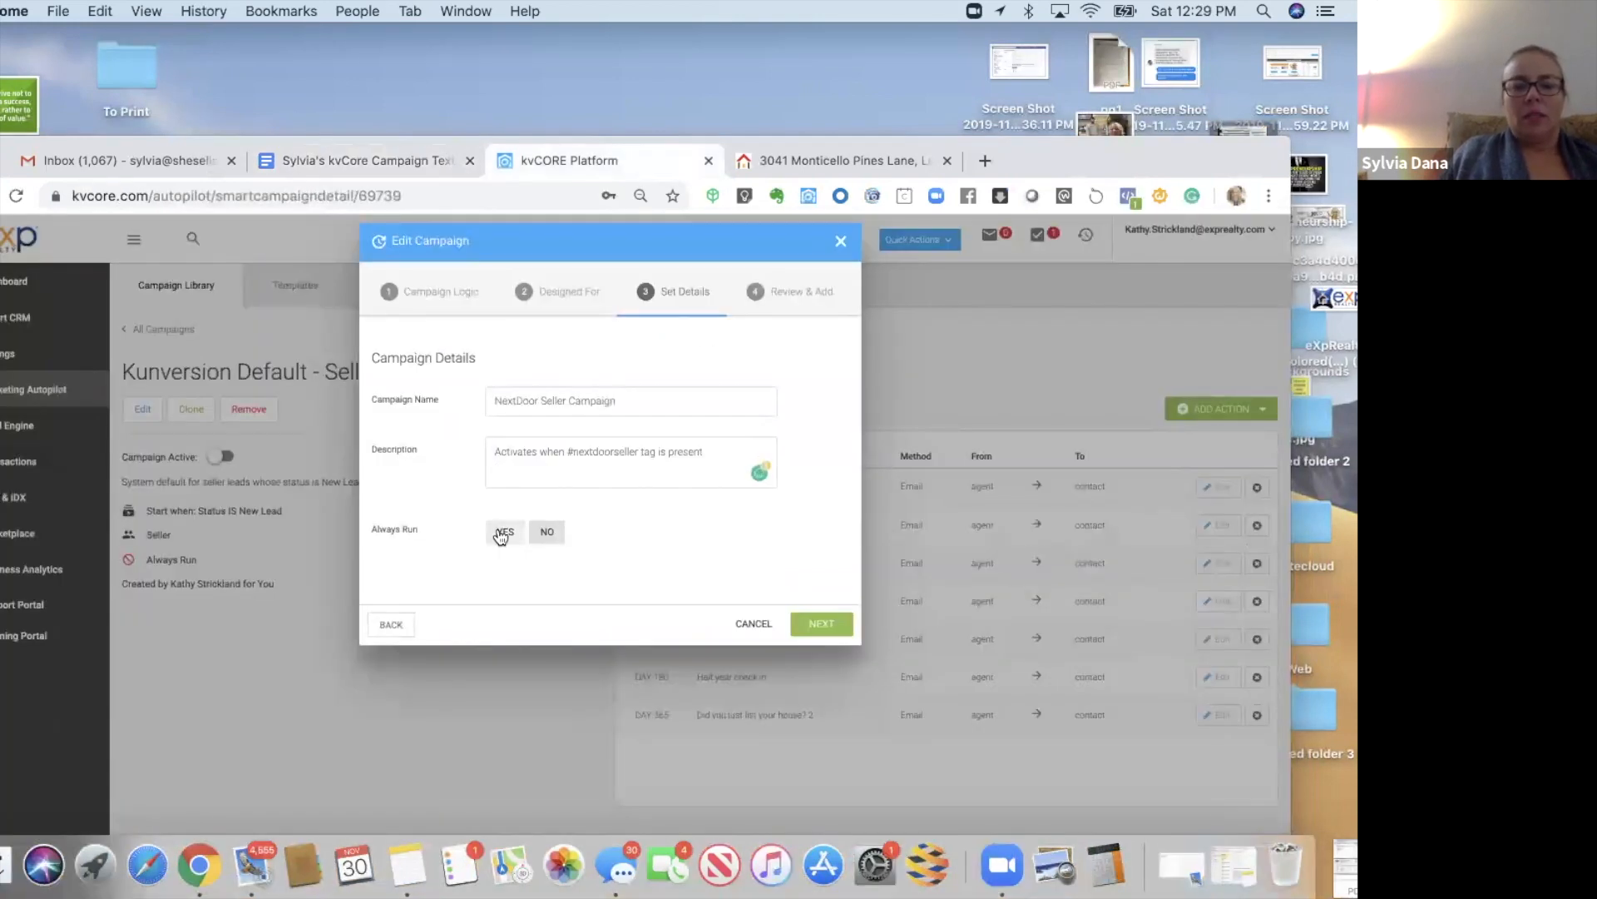
pyautogui.click(821, 624)
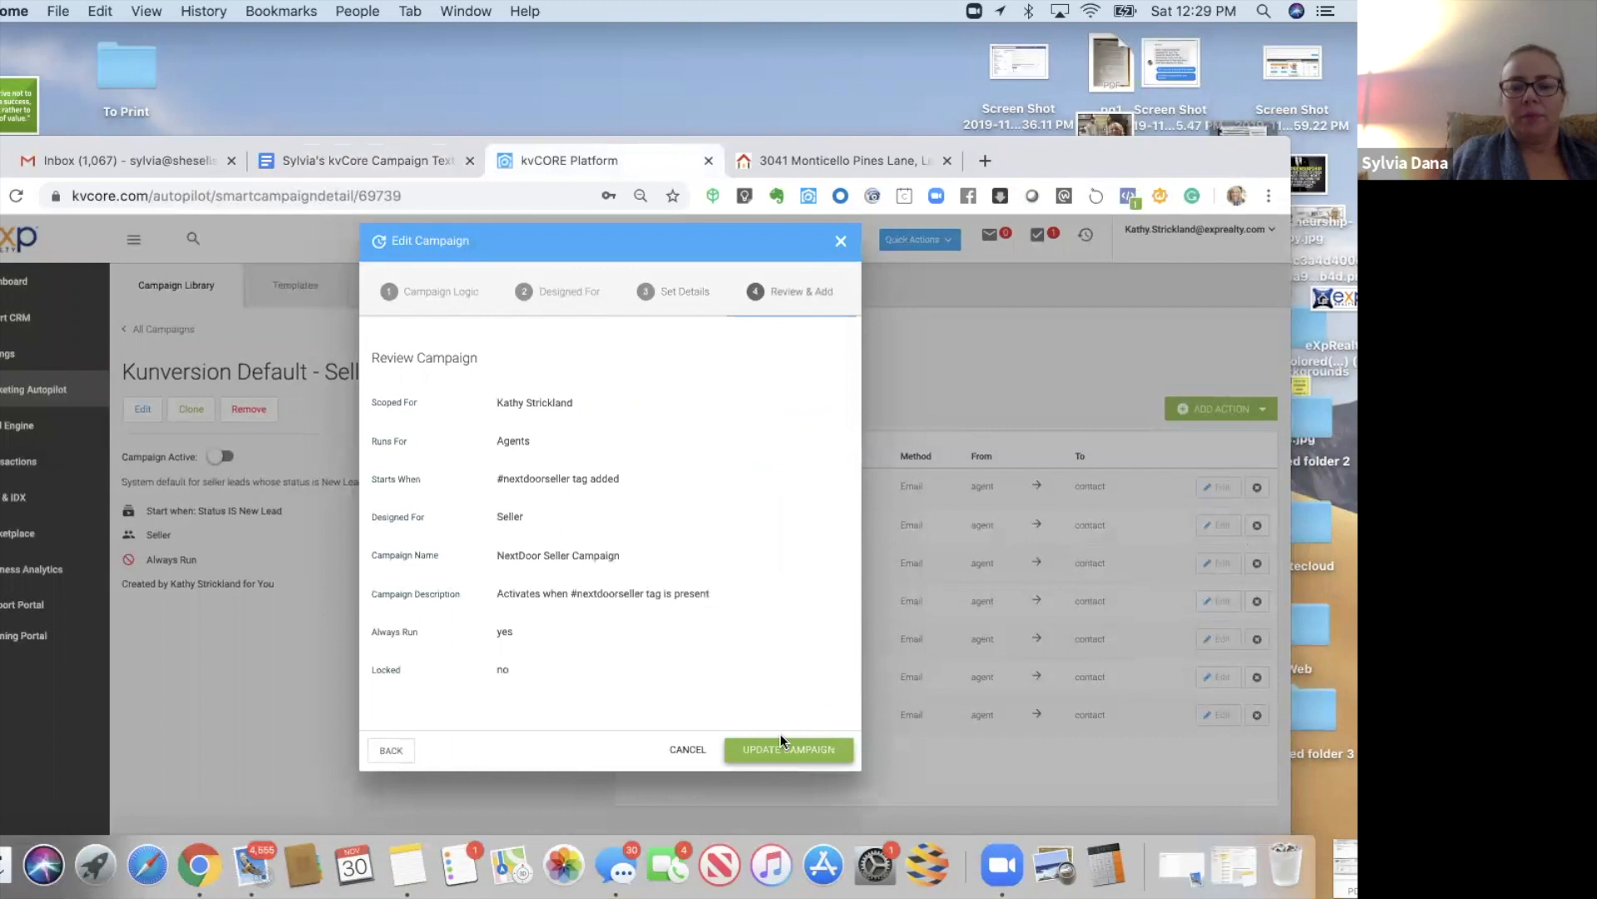
pyautogui.click(765, 750)
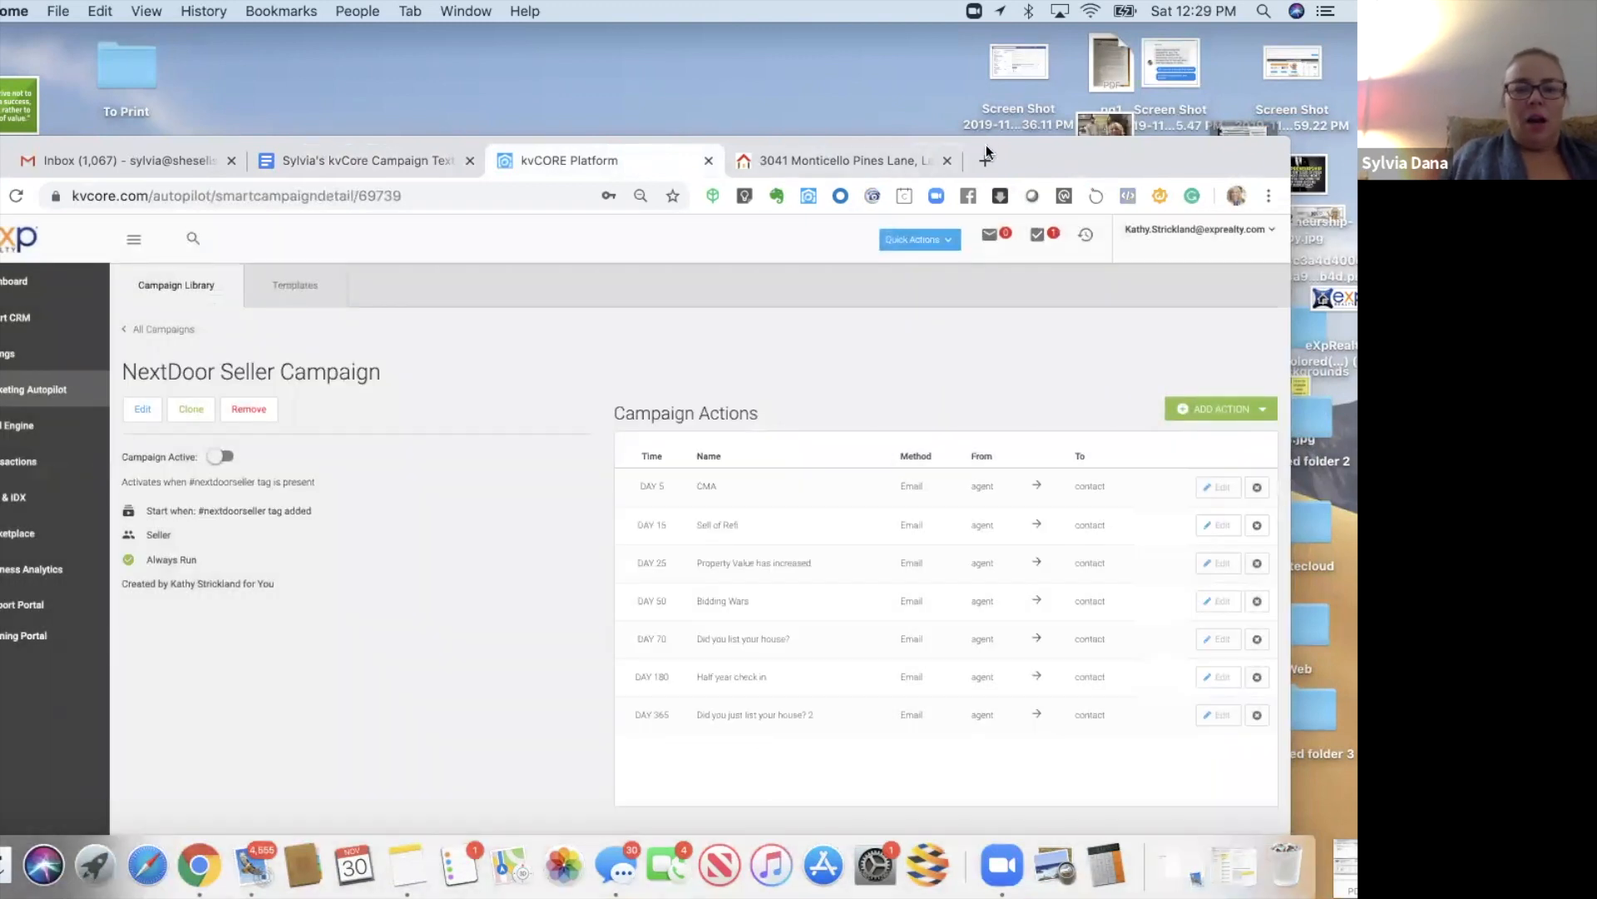
pyautogui.moveTo(976, 136); pyautogui.dragTo(934, 113)
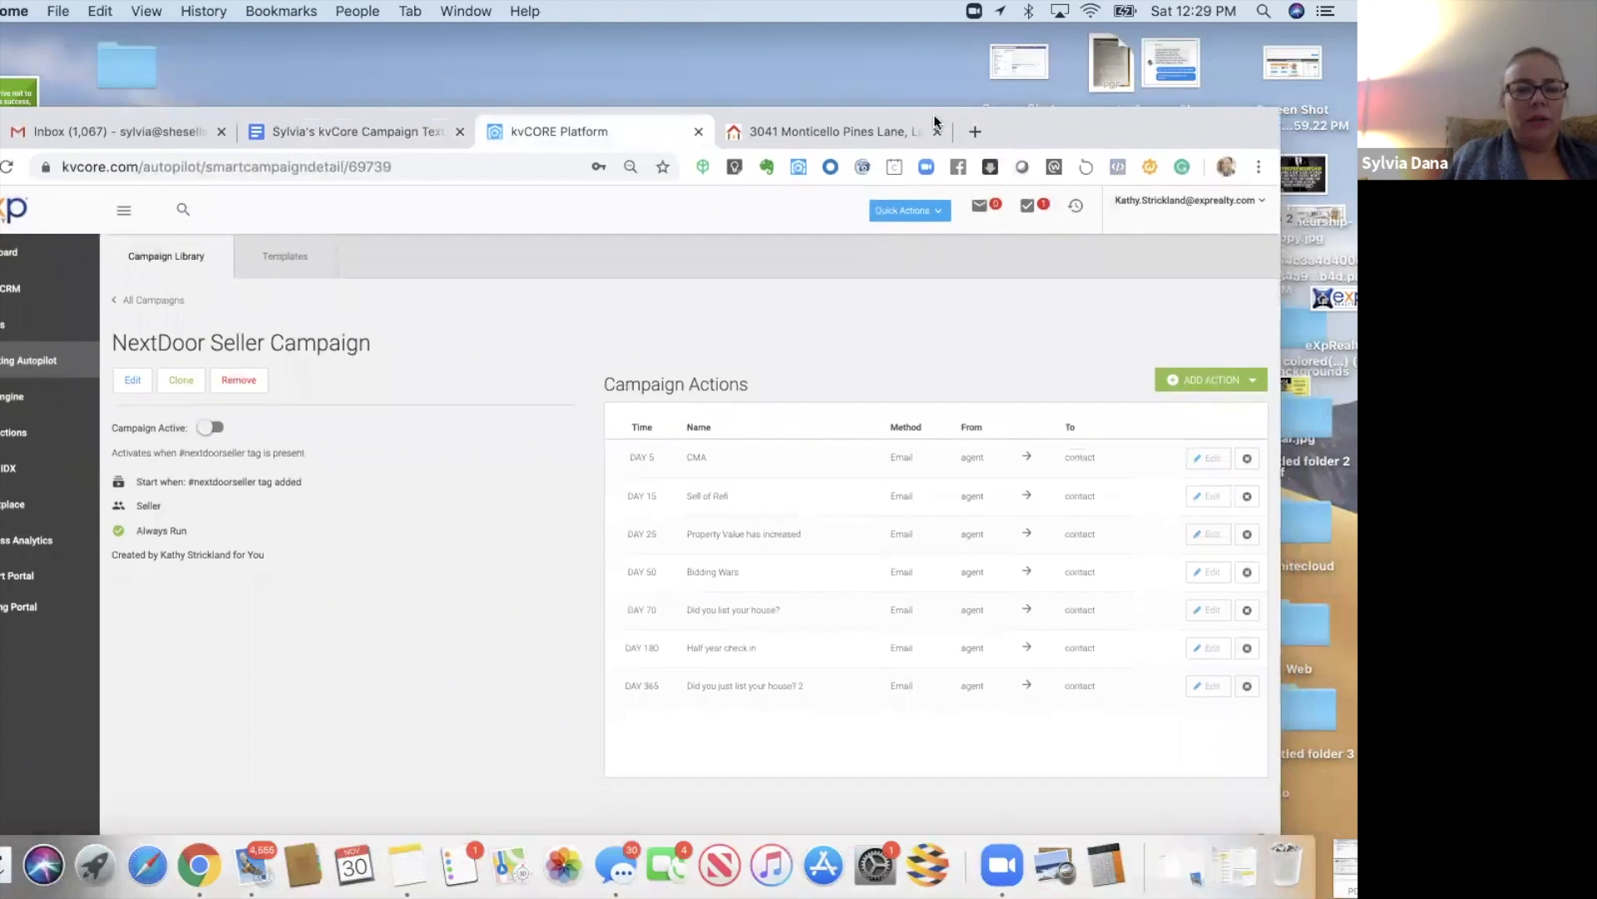
pyautogui.moveTo(872, 65); pyautogui.dragTo(864, 46)
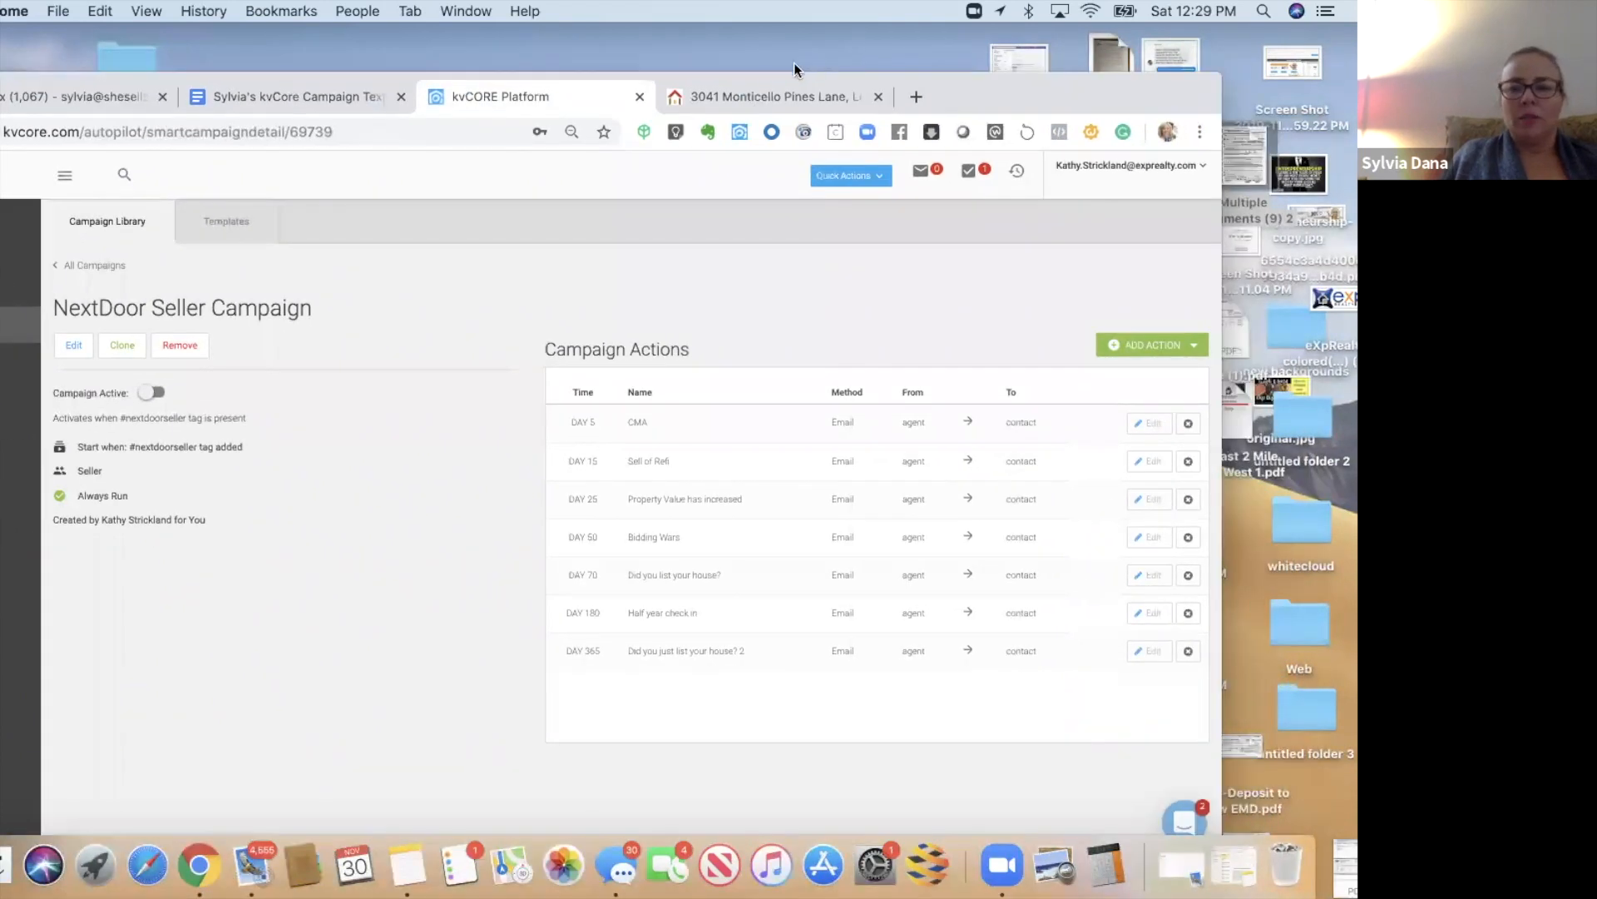
# - Start an email action using the NextDoor Seller Intro Email template, named NextDoor Seller Intro Email
pyautogui.click(1054, 319)
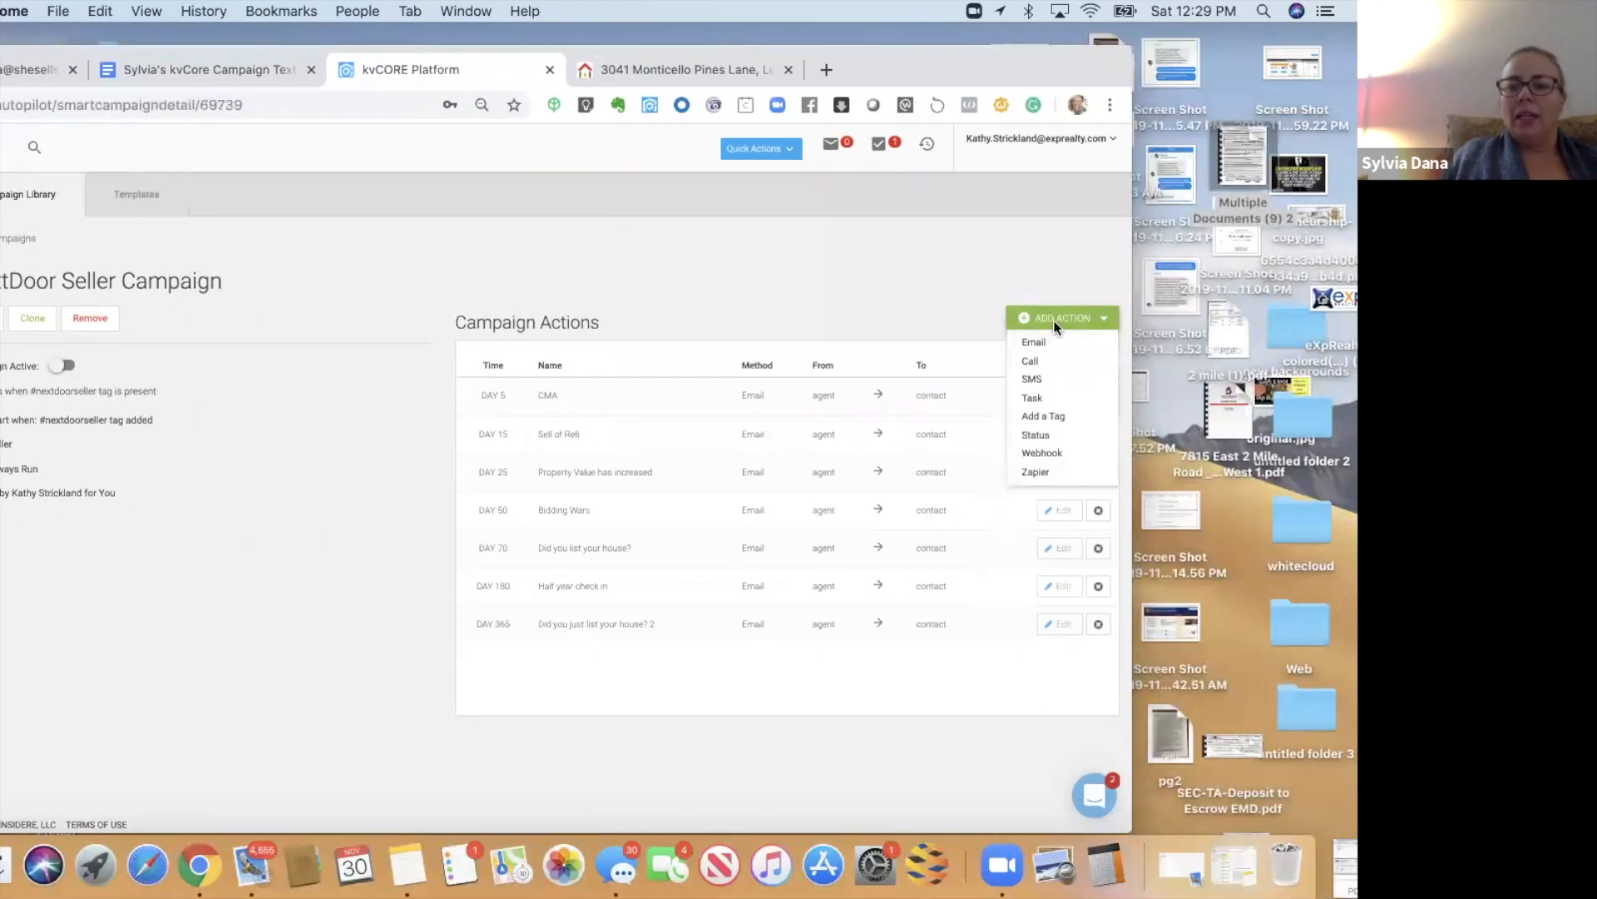
pyautogui.click(1033, 342)
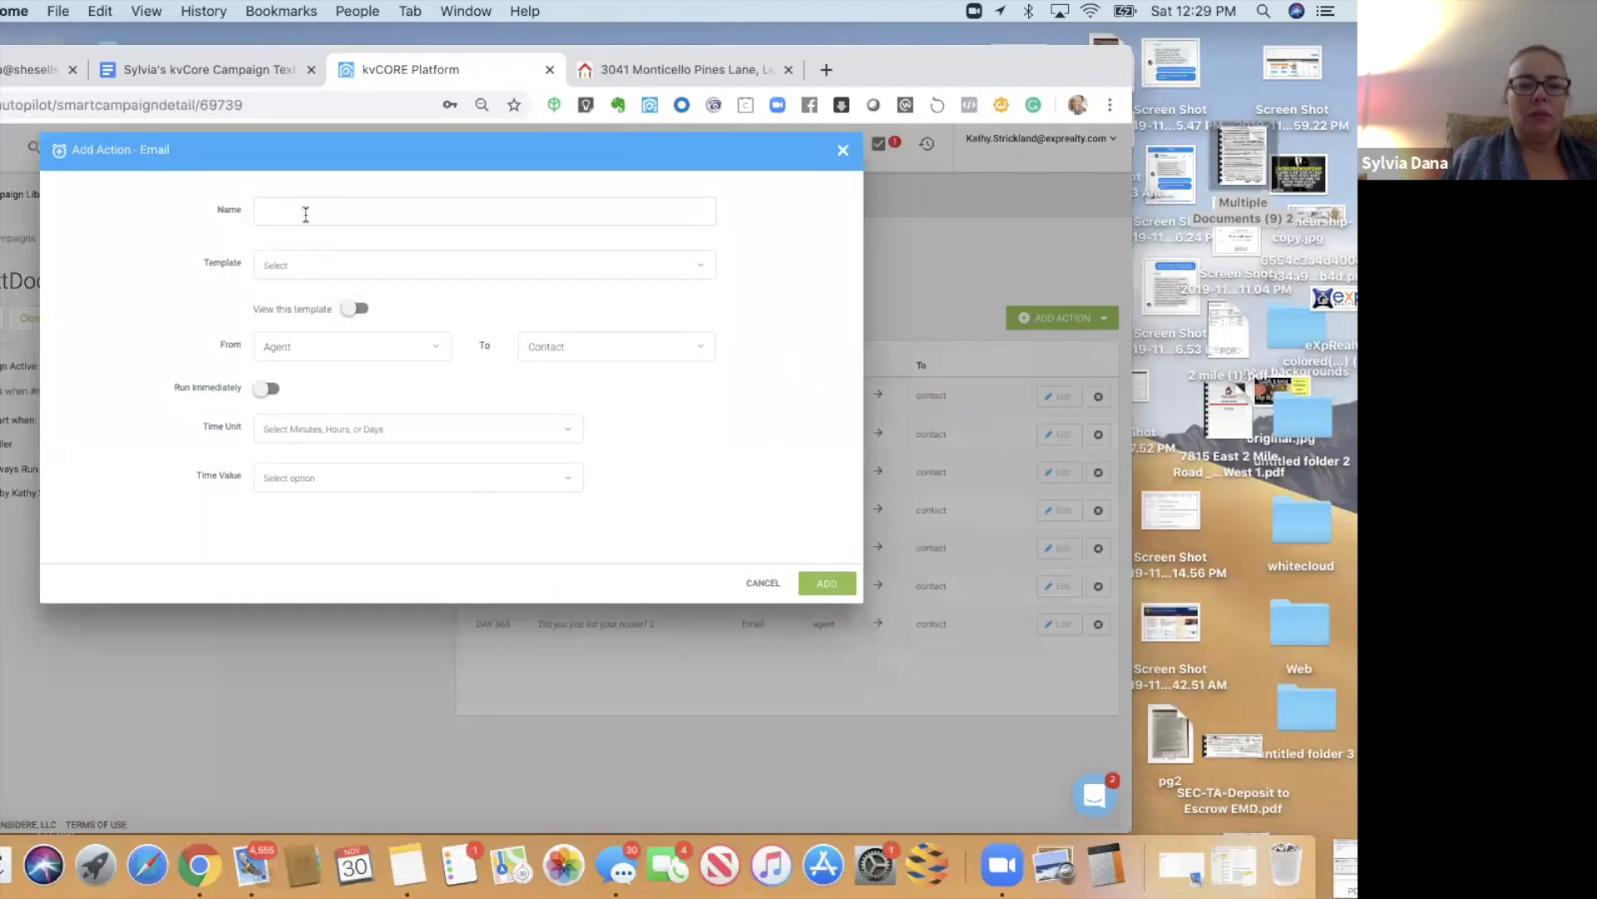
pyautogui.click(292, 265)
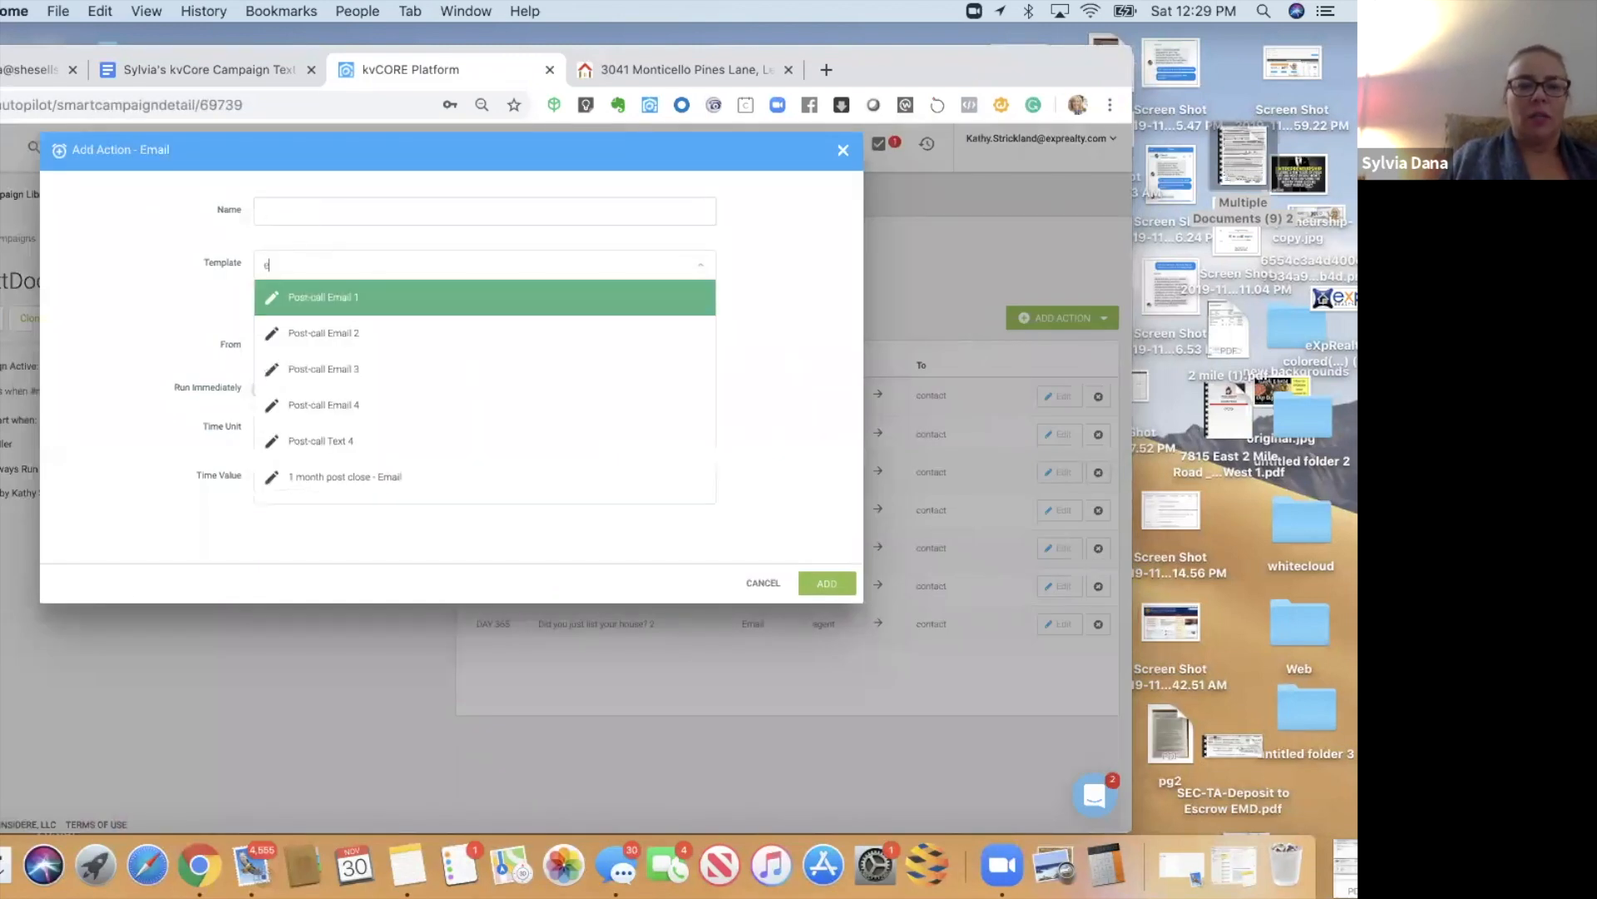
pyautogui.write('next')
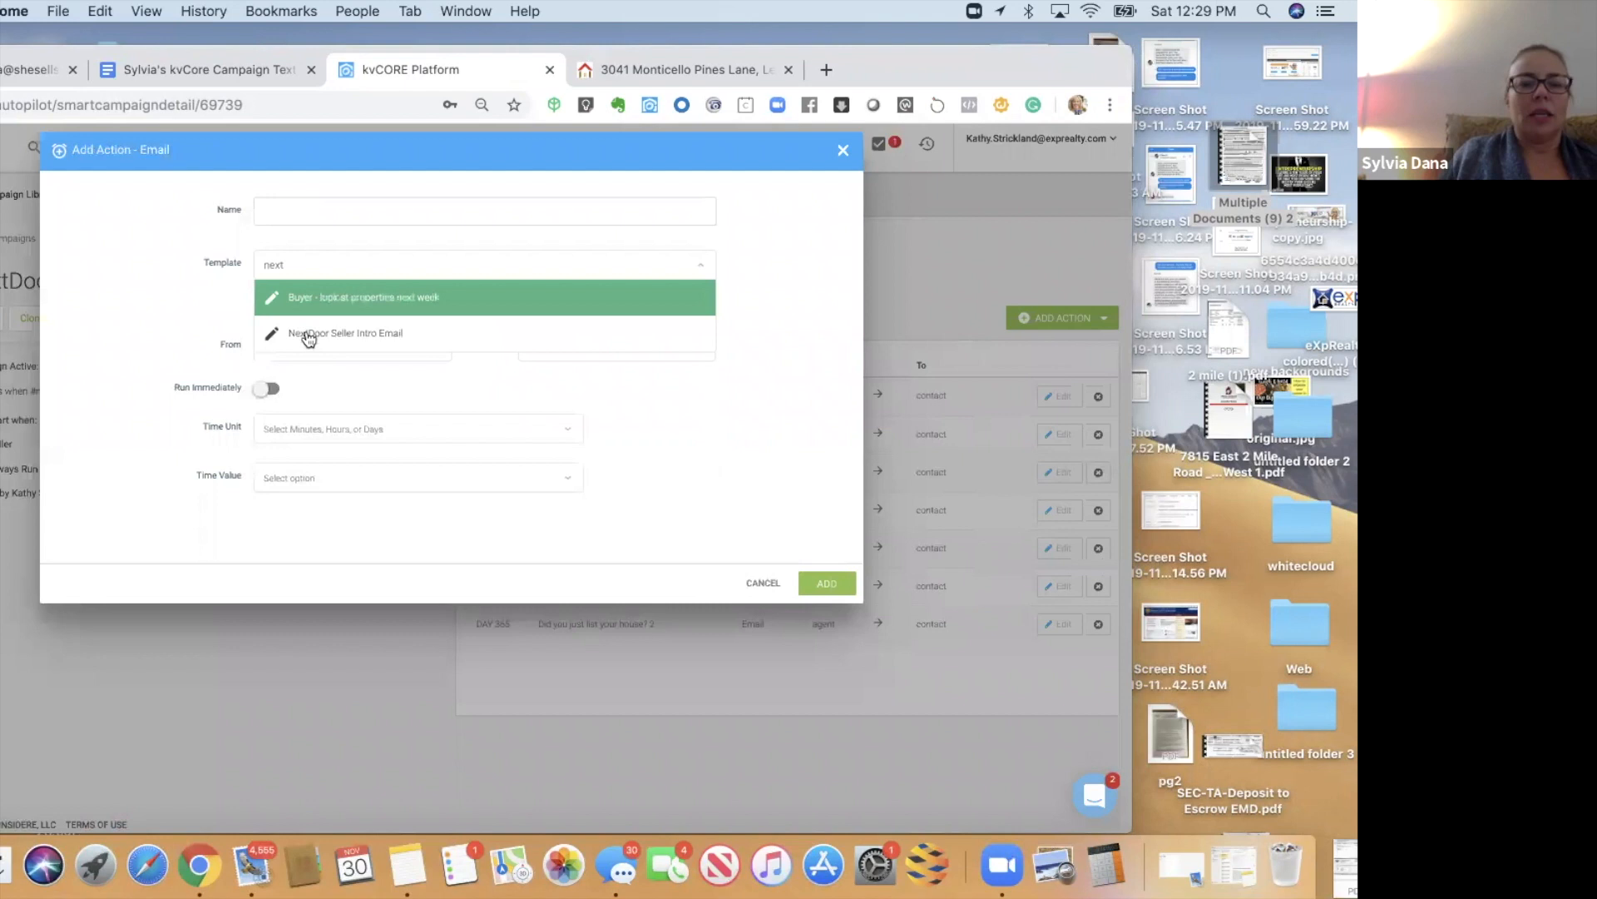
pyautogui.click(307, 340)
pyautogui.click(300, 218)
pyautogui.write('ne')
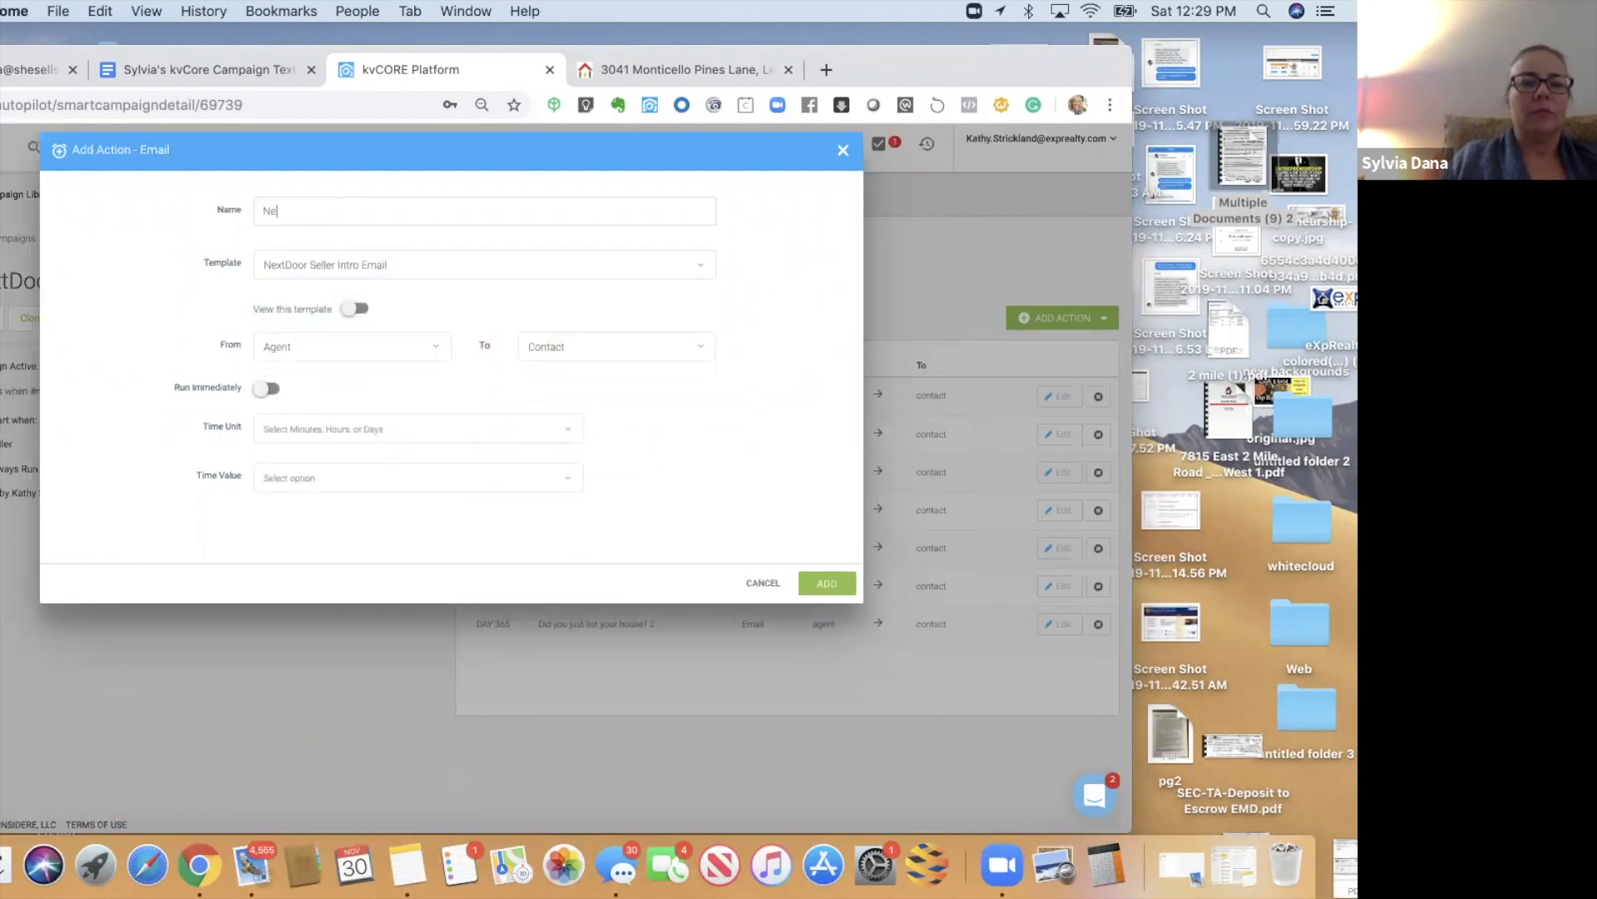
pyautogui.write('xtDoor Seller Intro Email')
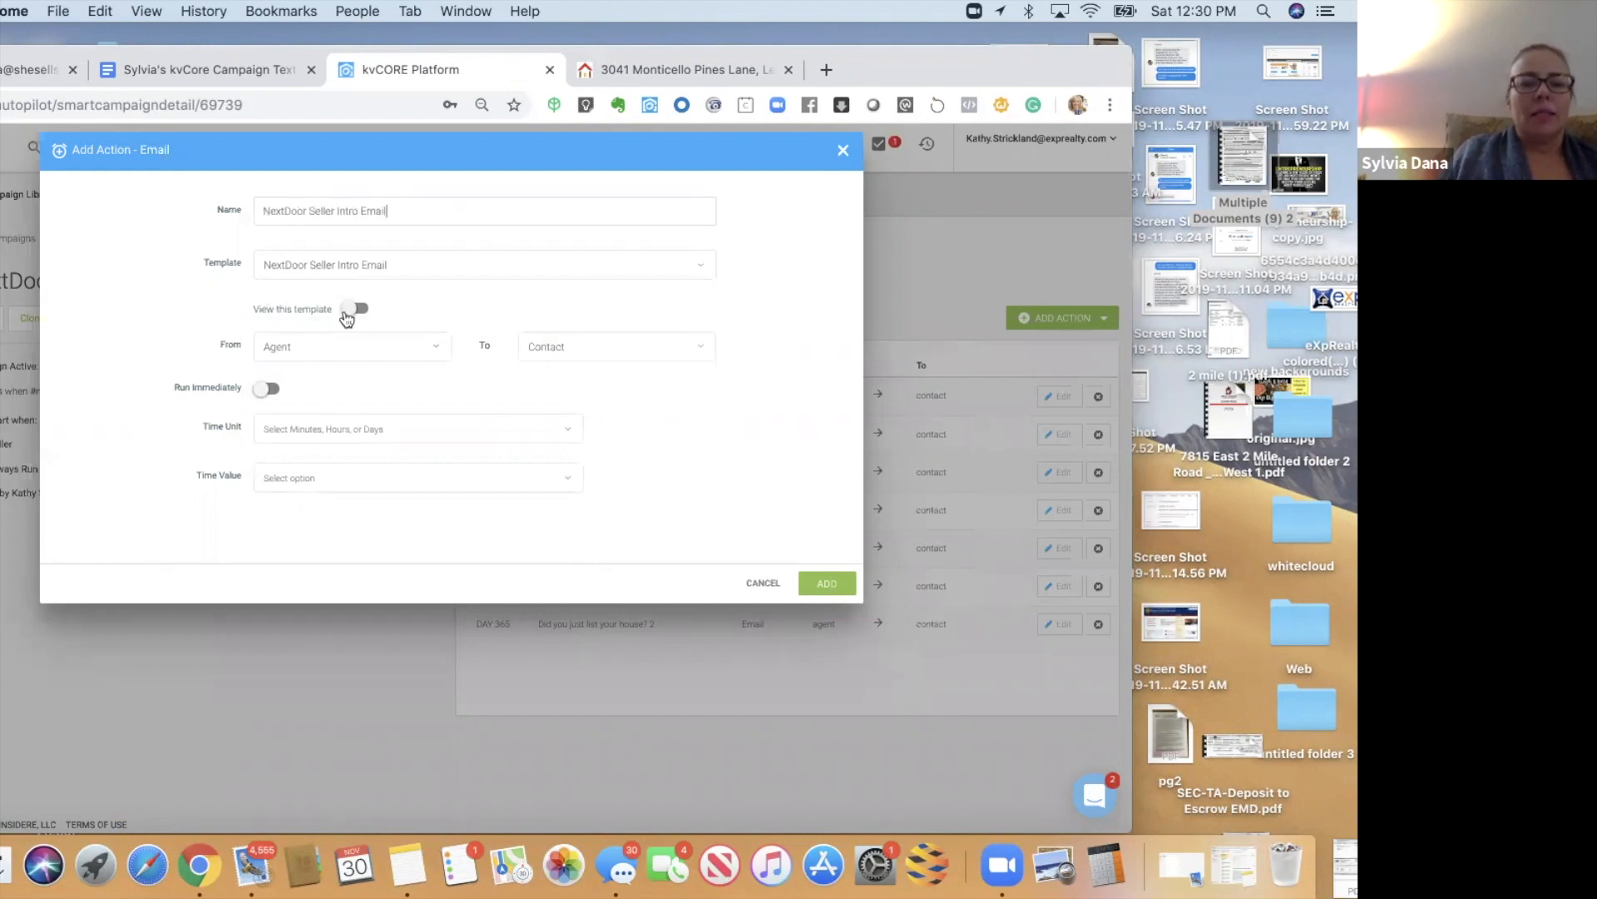
# - Schedule the intro email for 1 day and add it to the campaign
pyautogui.click(354, 308)
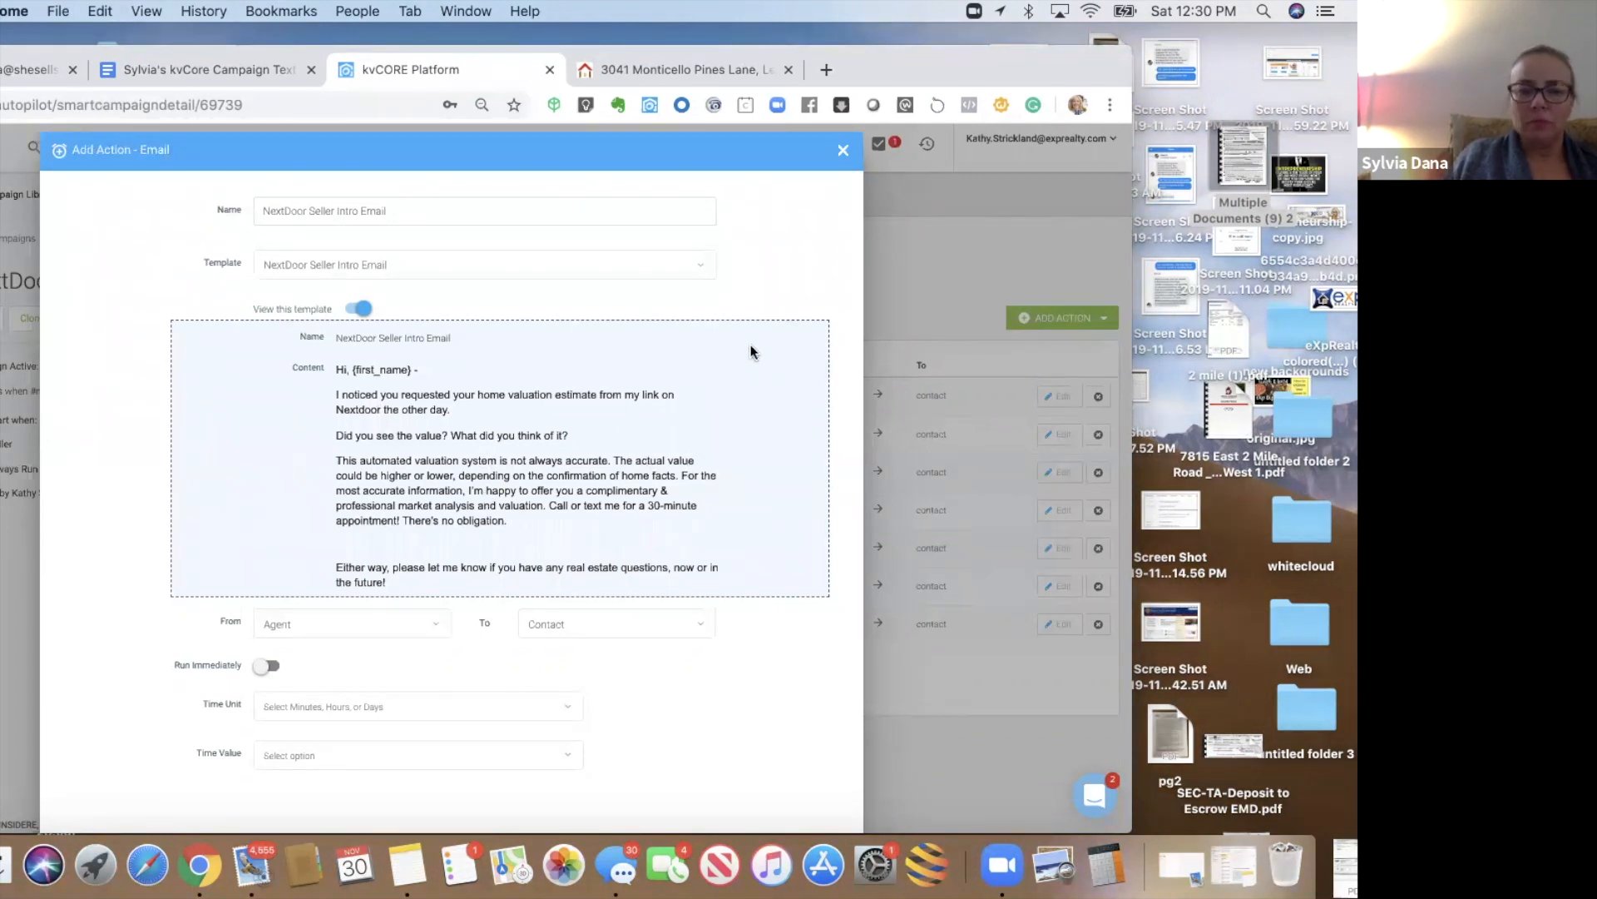
pyautogui.click(406, 698)
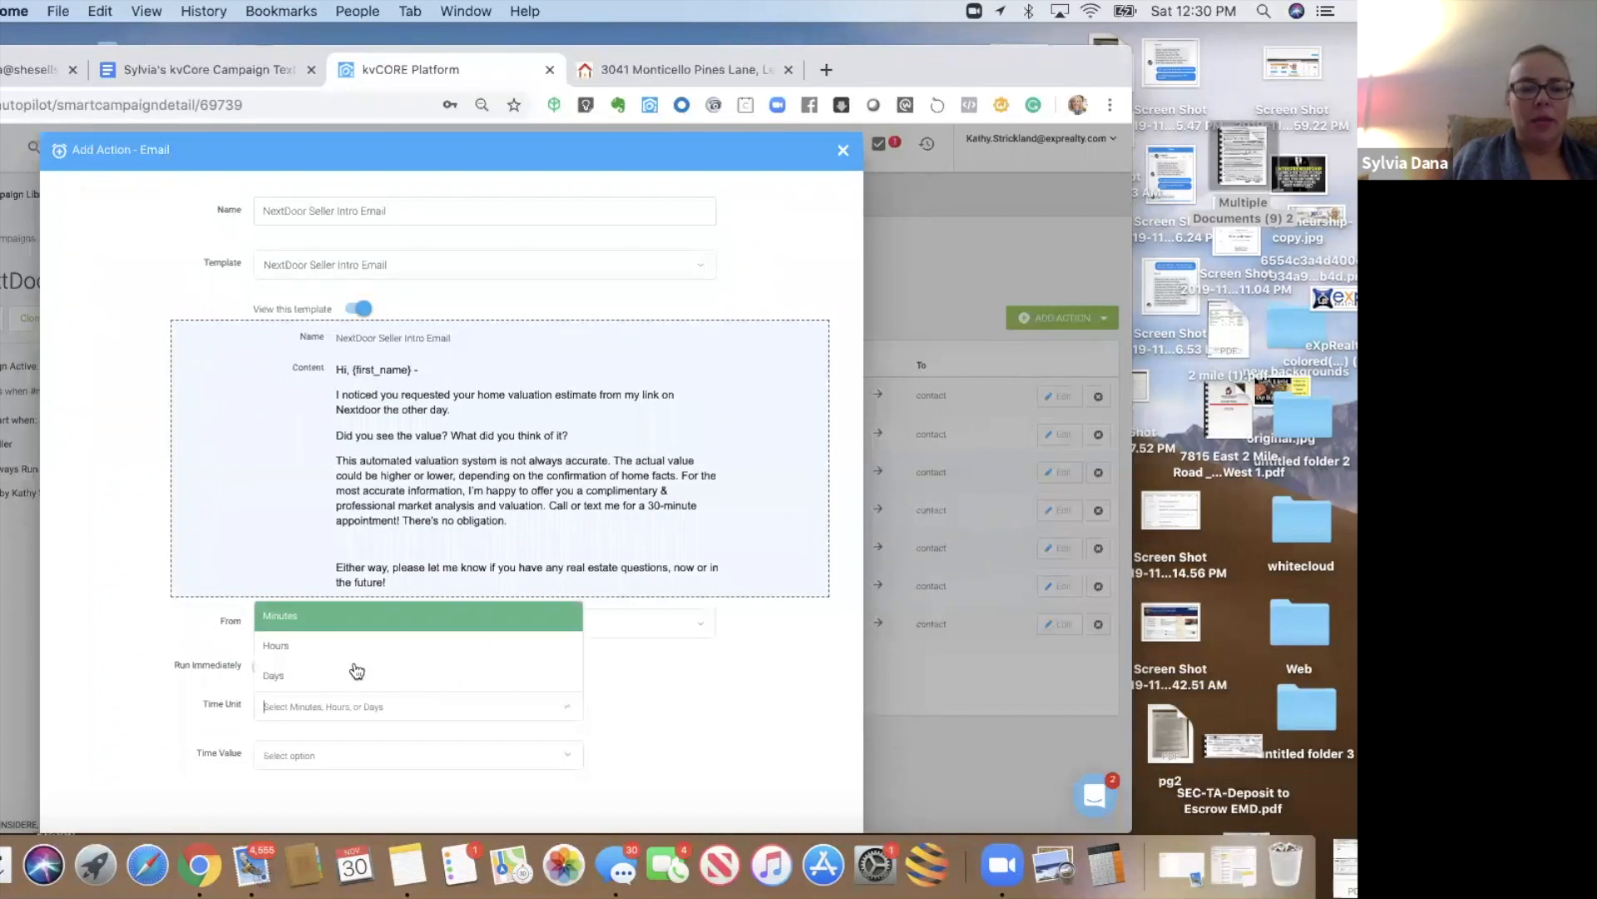
pyautogui.click(300, 683)
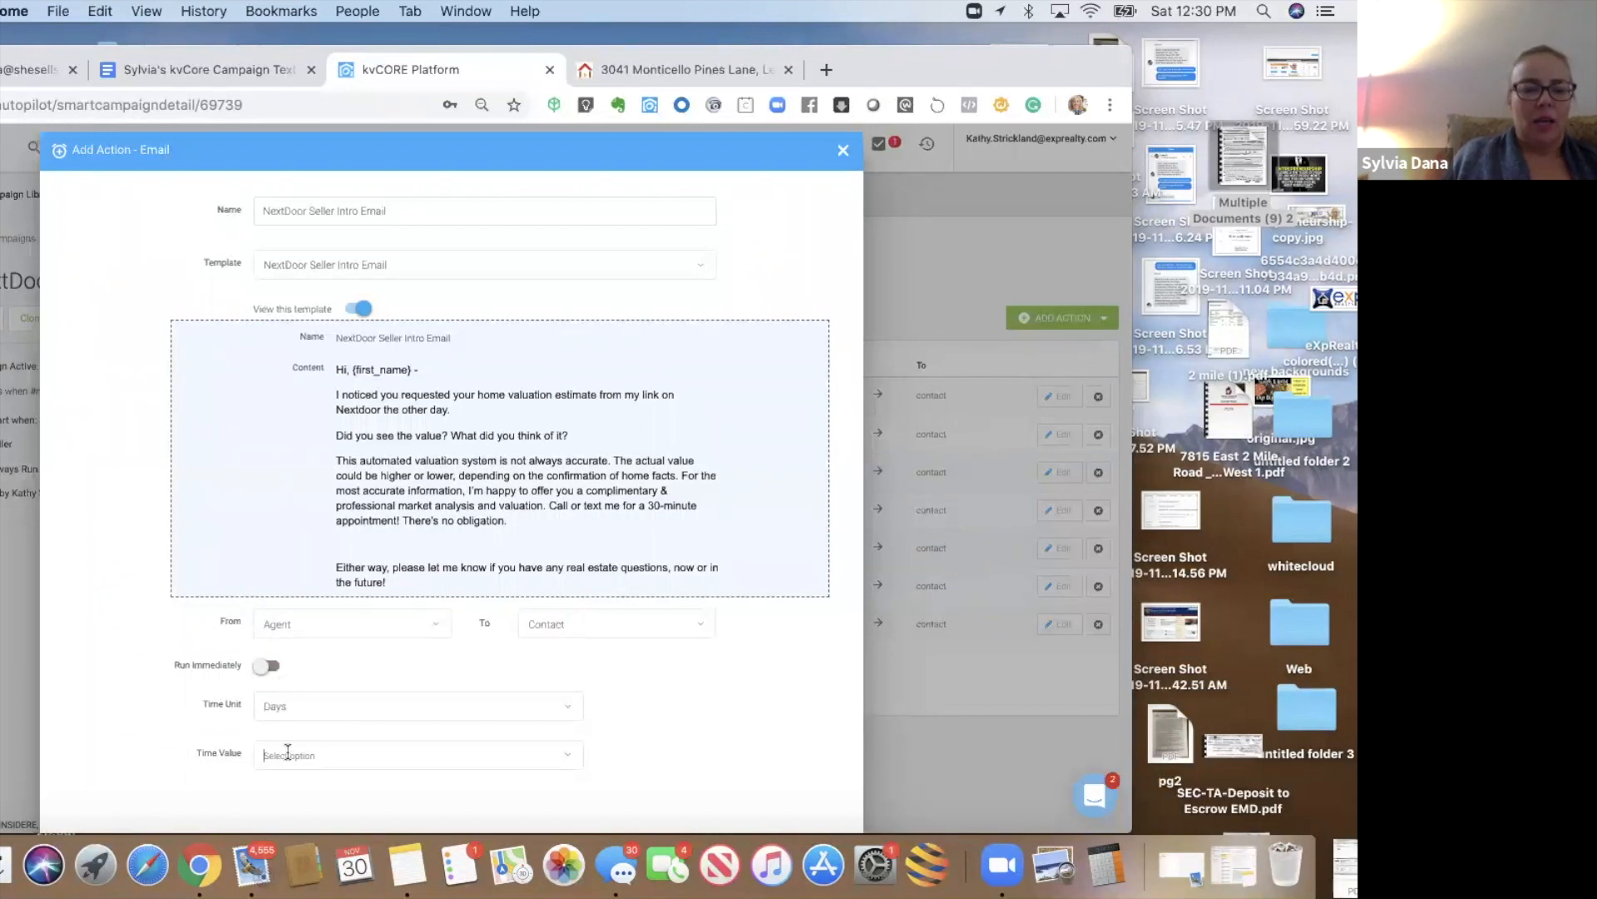
pyautogui.click(288, 752)
pyautogui.click(730, 647)
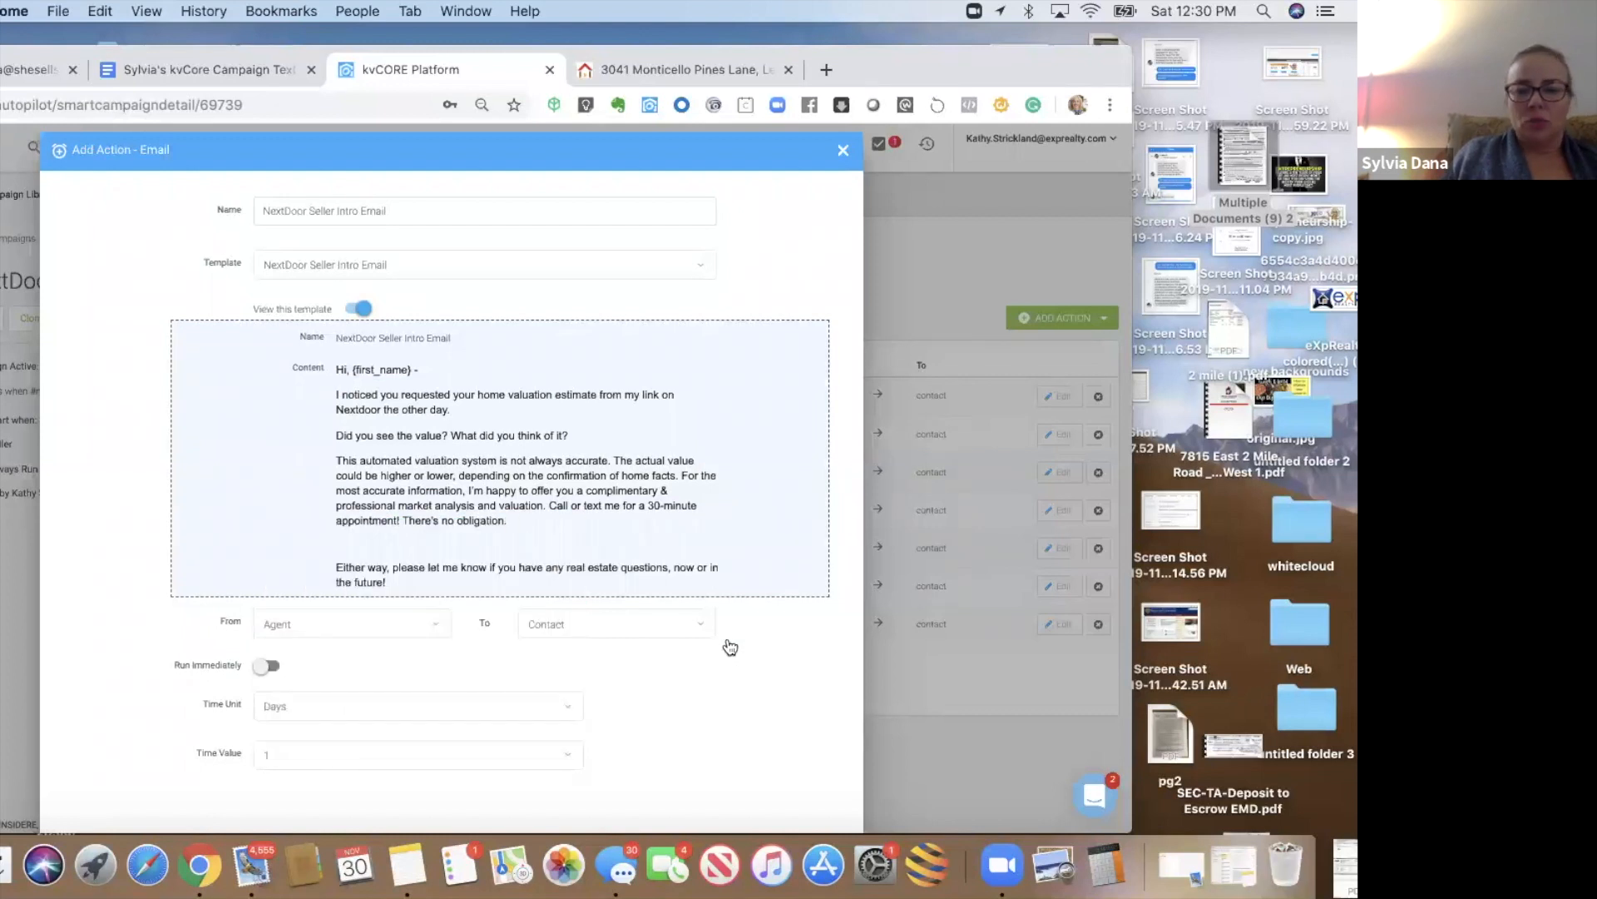
pyautogui.scroll(-2, 726, 638)
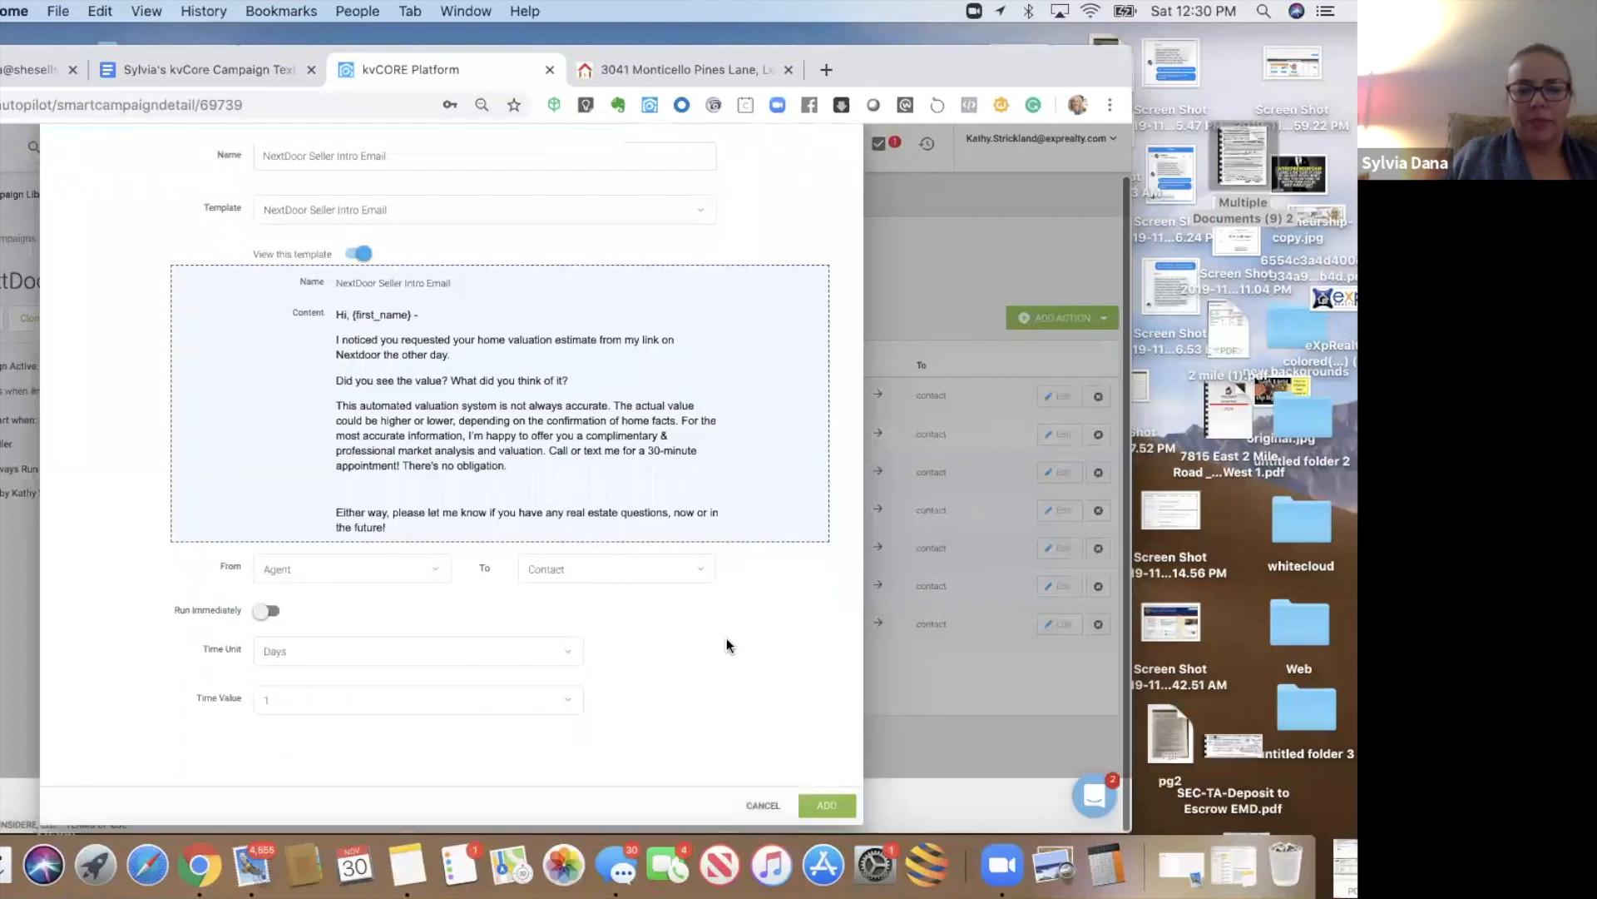
pyautogui.click(817, 801)
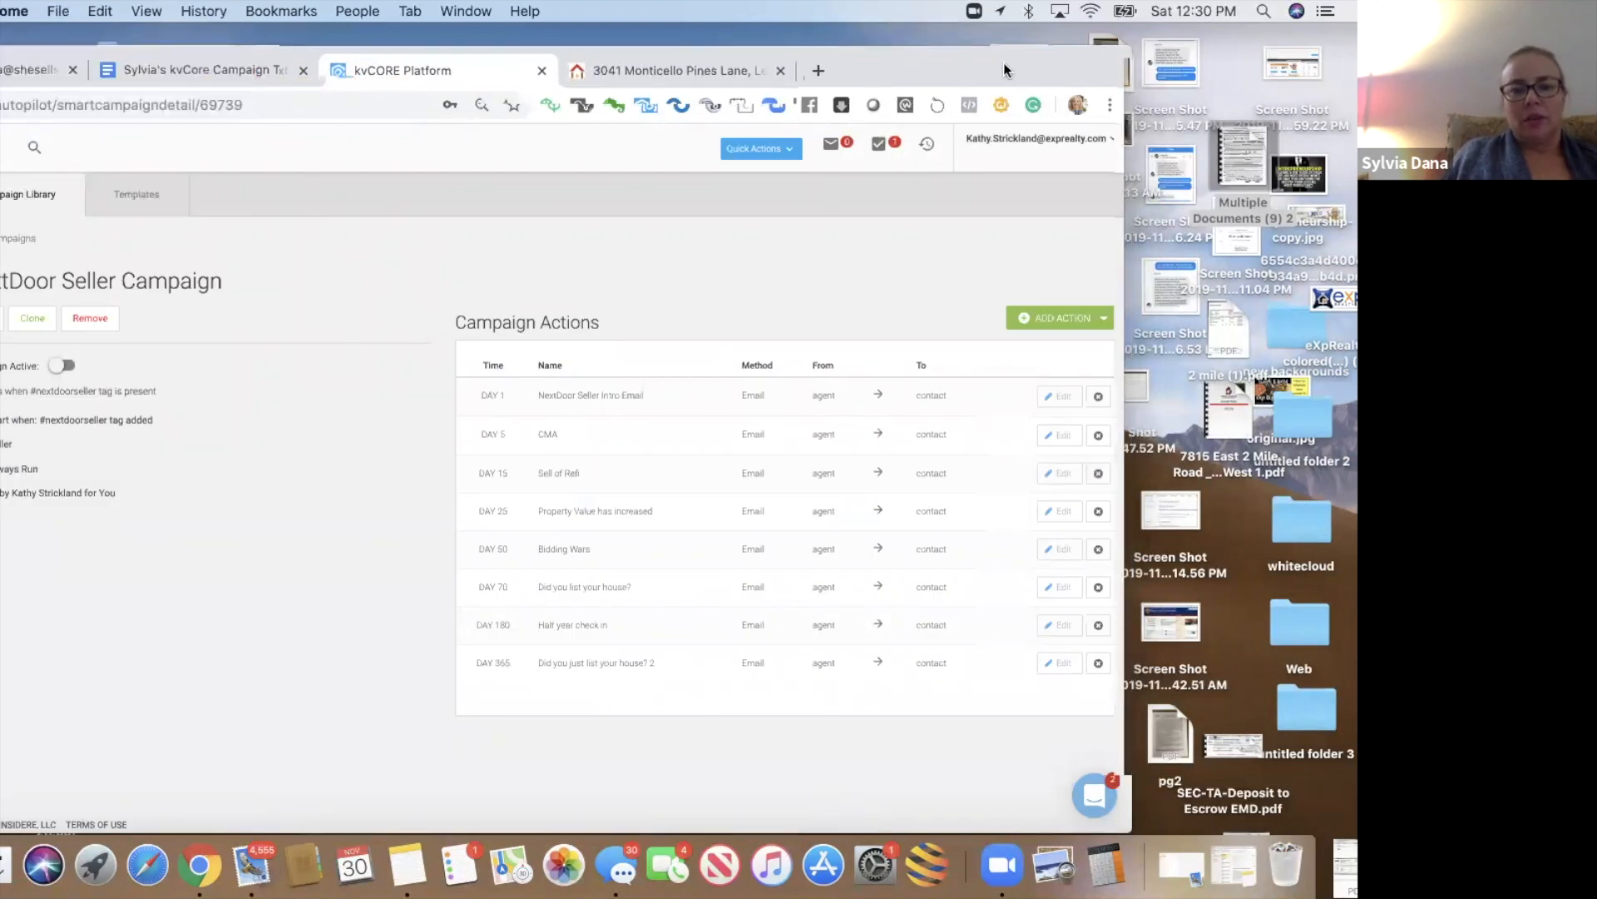
pyautogui.moveTo(1003, 62); pyautogui.dragTo(949, 69)
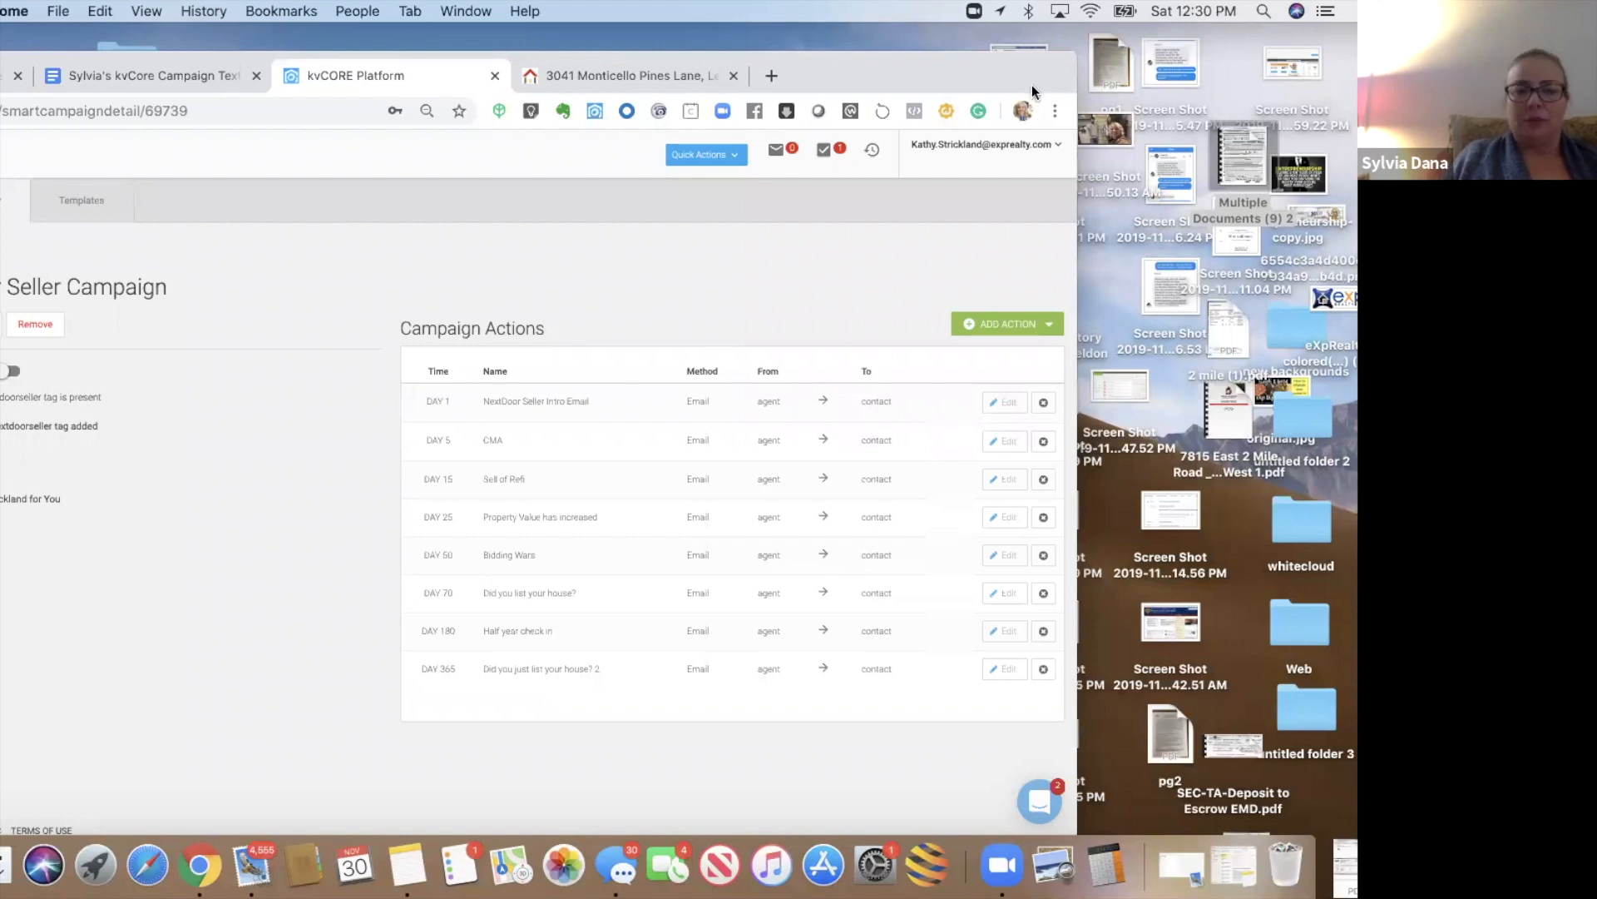
pyautogui.moveTo(1026, 78); pyautogui.dragTo(1048, 67)
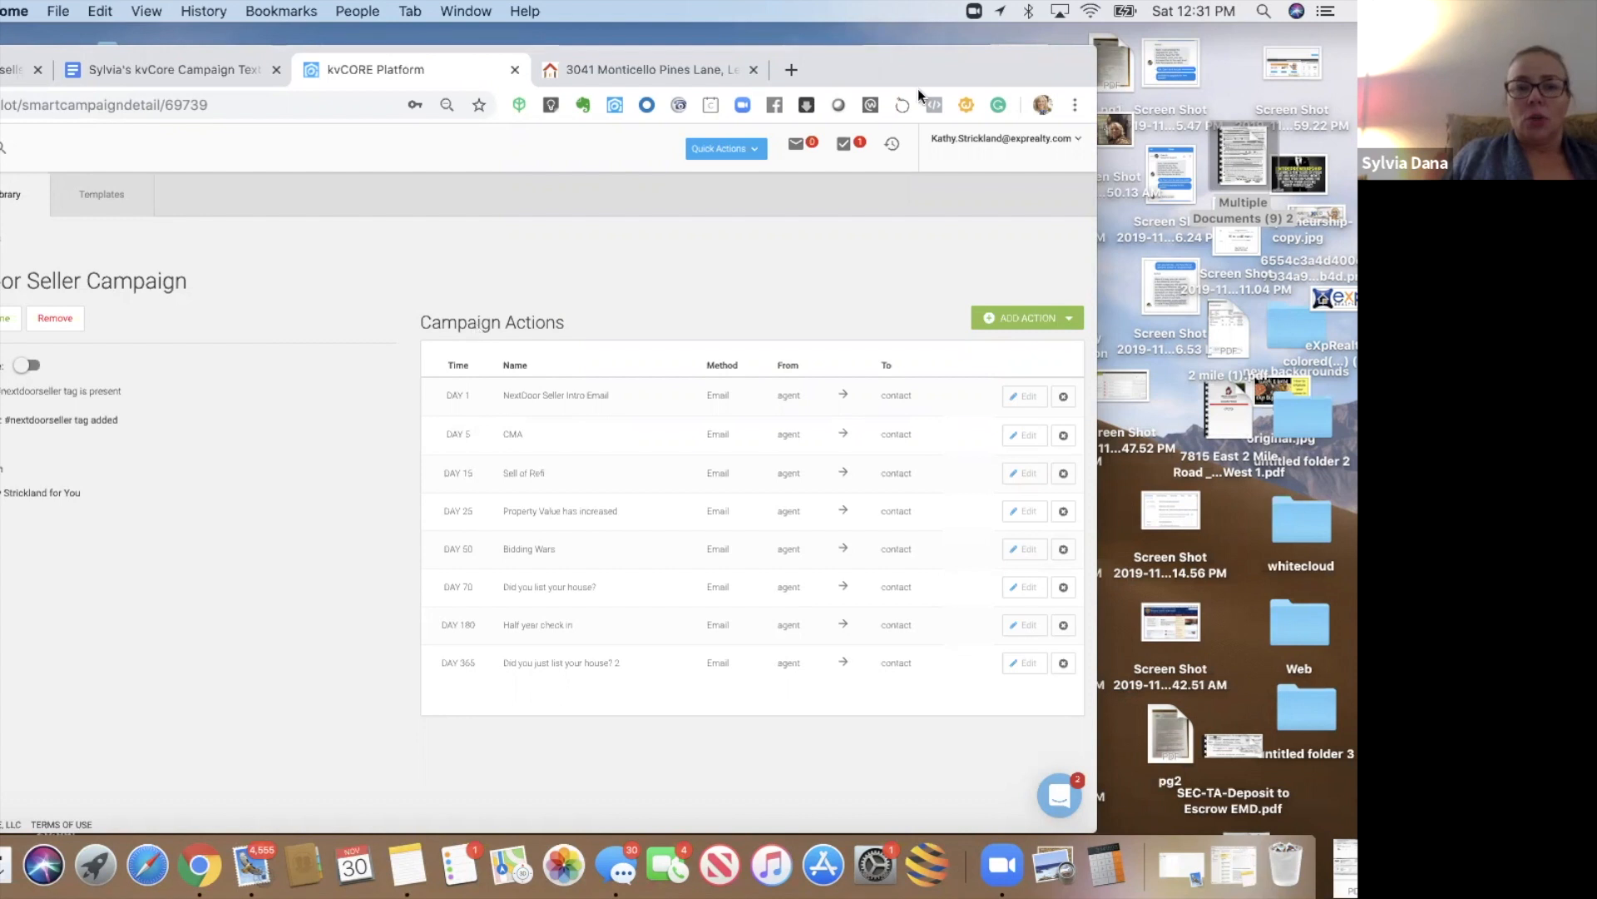
pyautogui.moveTo(1066, 52)
pyautogui.mouseDown()
pyautogui.moveTo(1140, 32)
pyautogui.moveTo(1062, 35)
pyautogui.mouseUp()
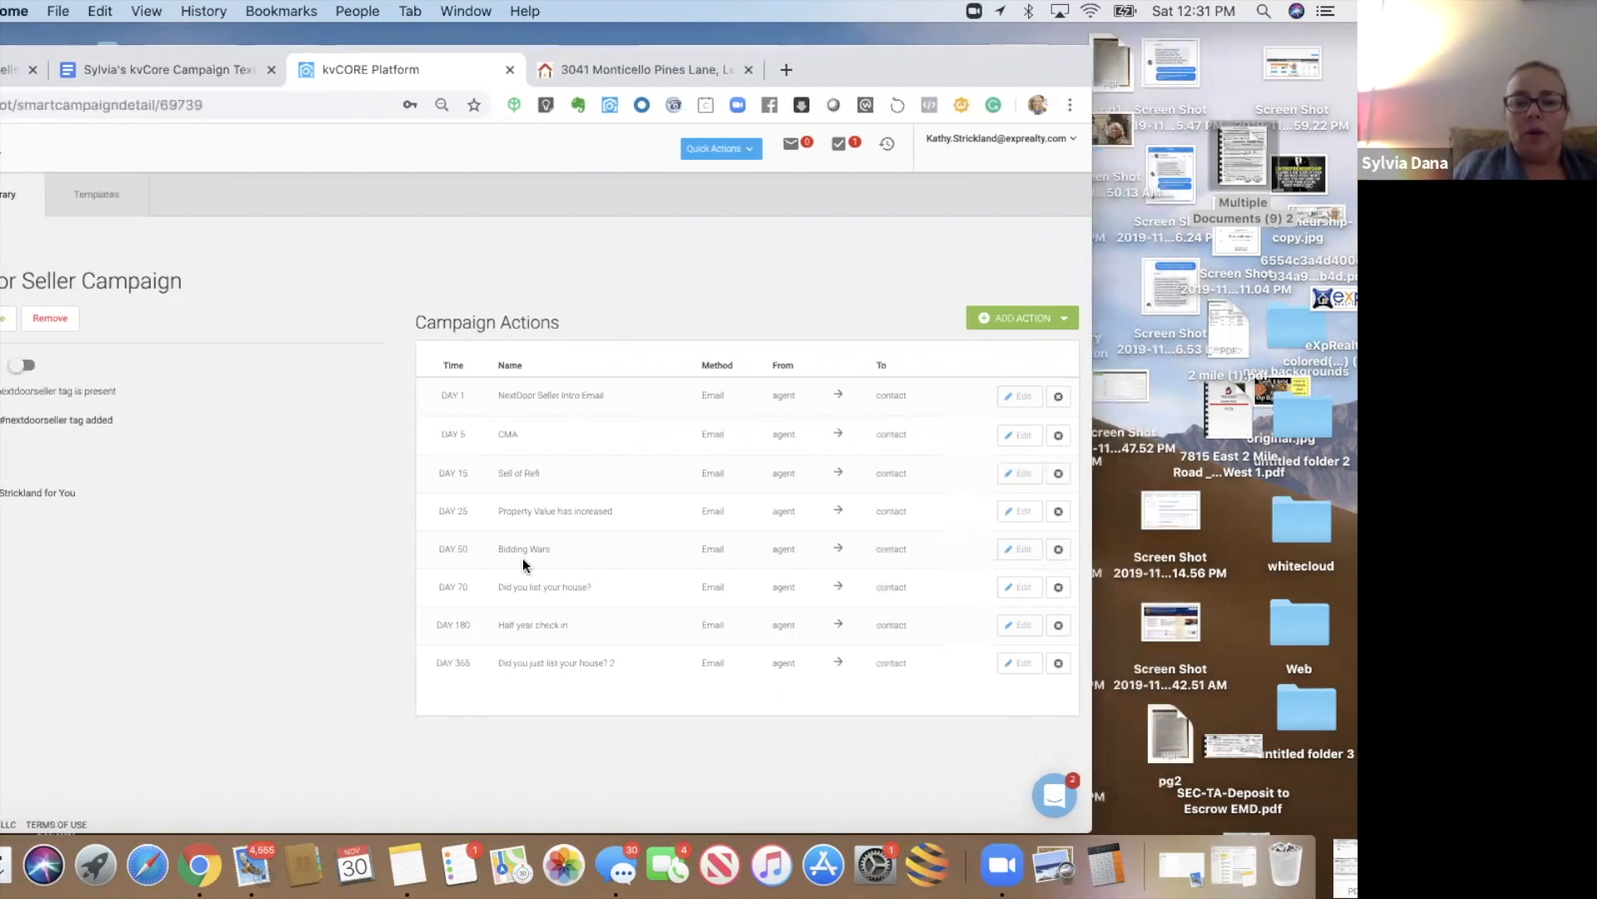
# - Add a Day 2 call task 'Call or Send What's Your Phone Number Email' using Call and Leave Voicemail
pyautogui.click(1019, 332)
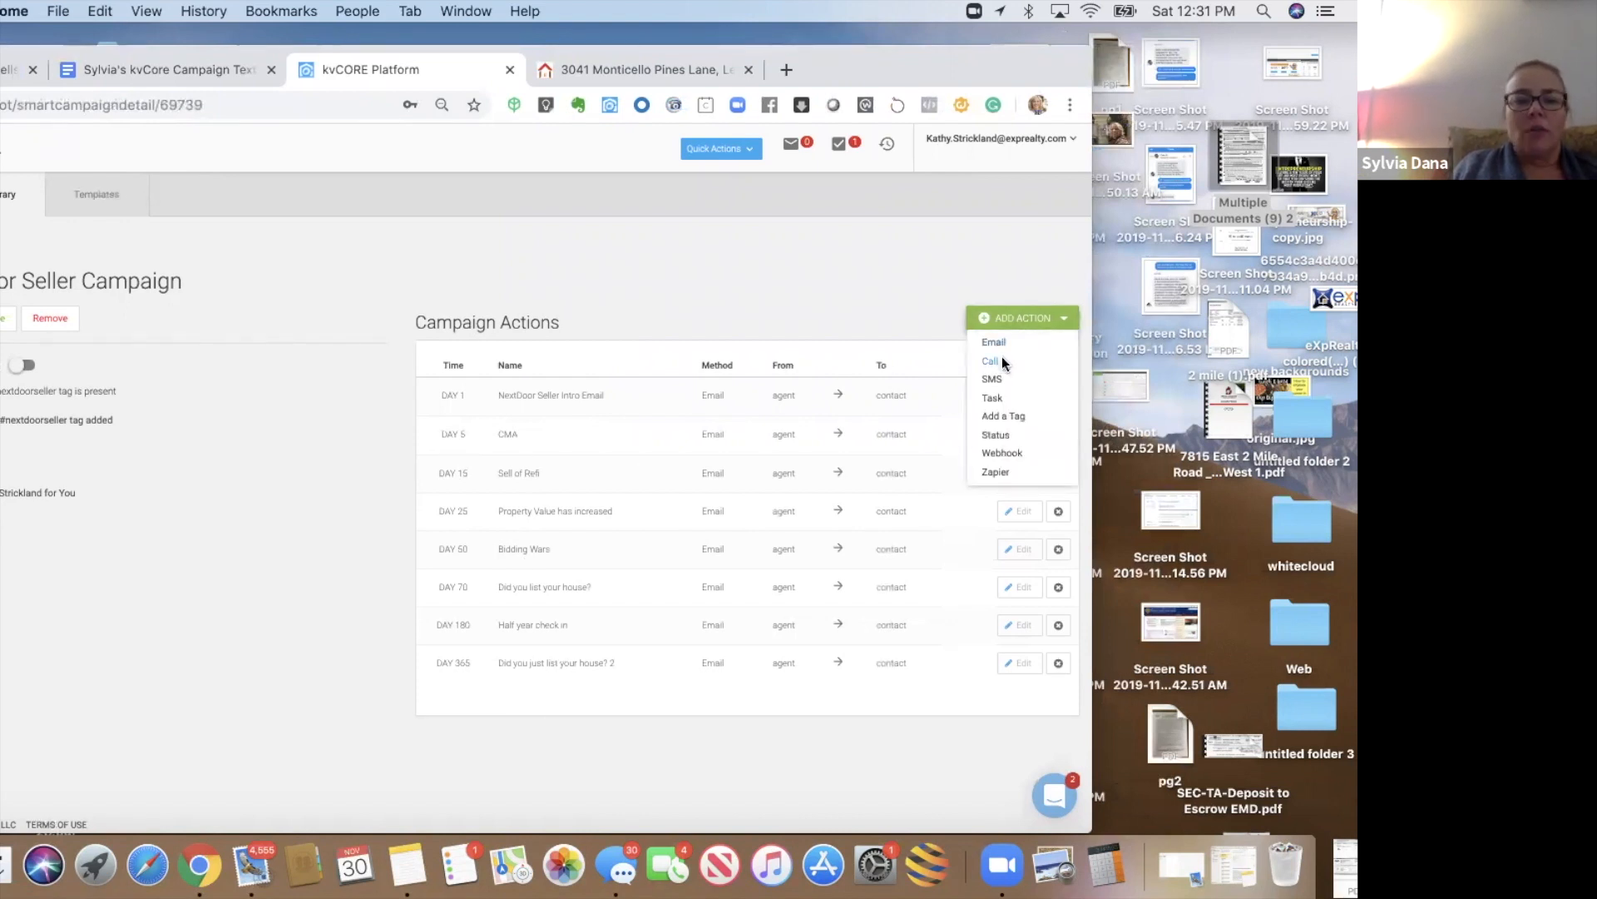
pyautogui.click(990, 360)
pyautogui.write('Call or Send')
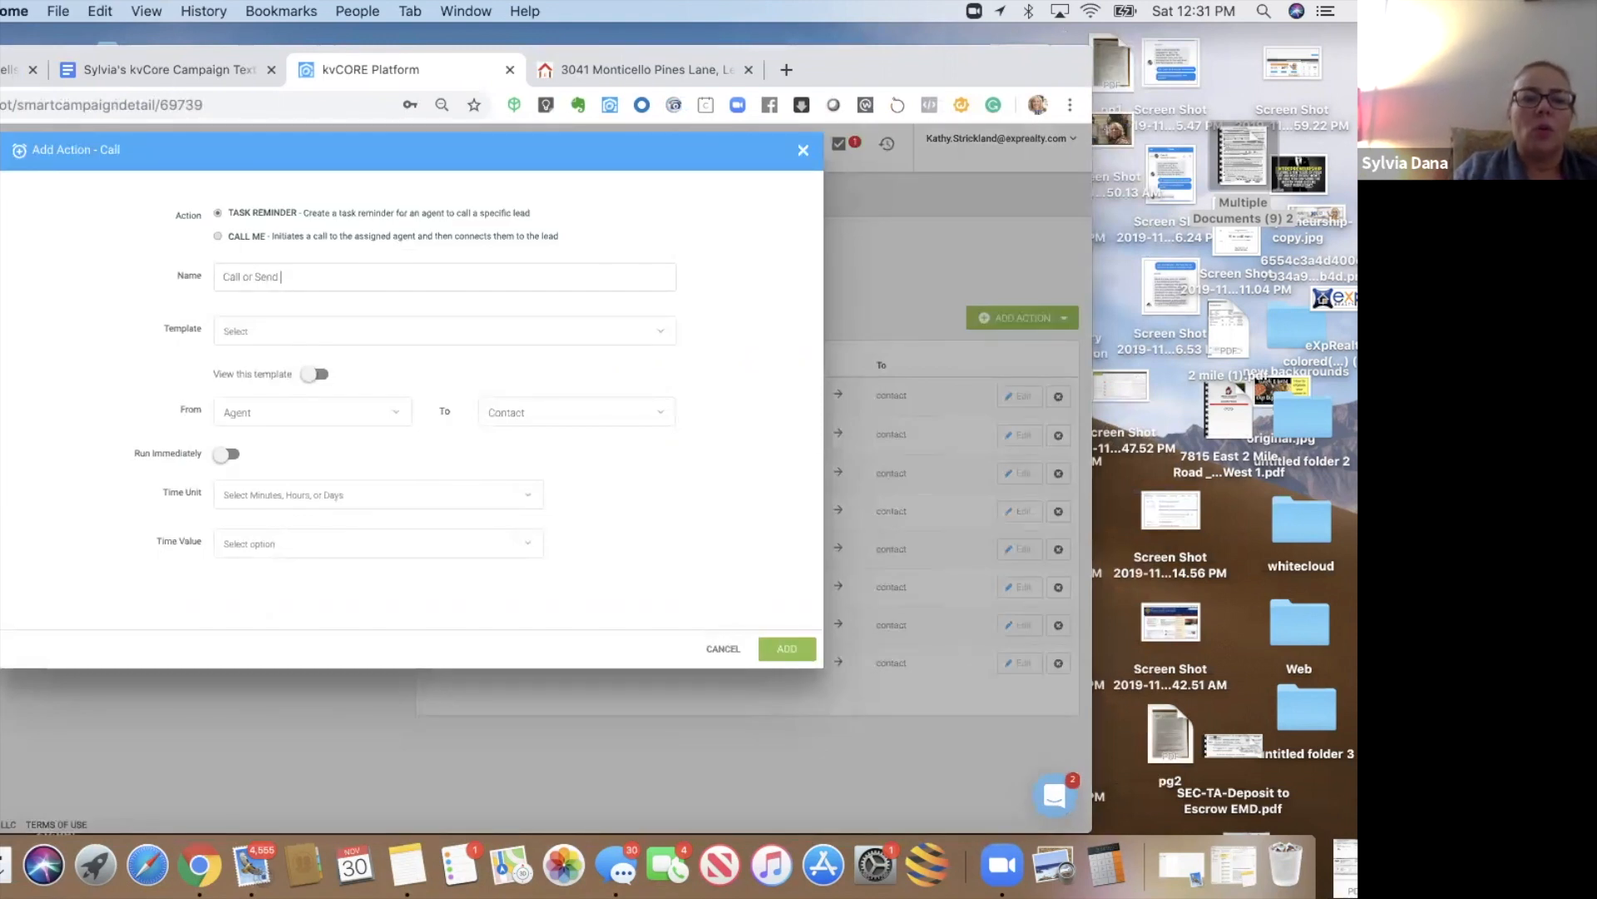
pyautogui.write(" What's ")
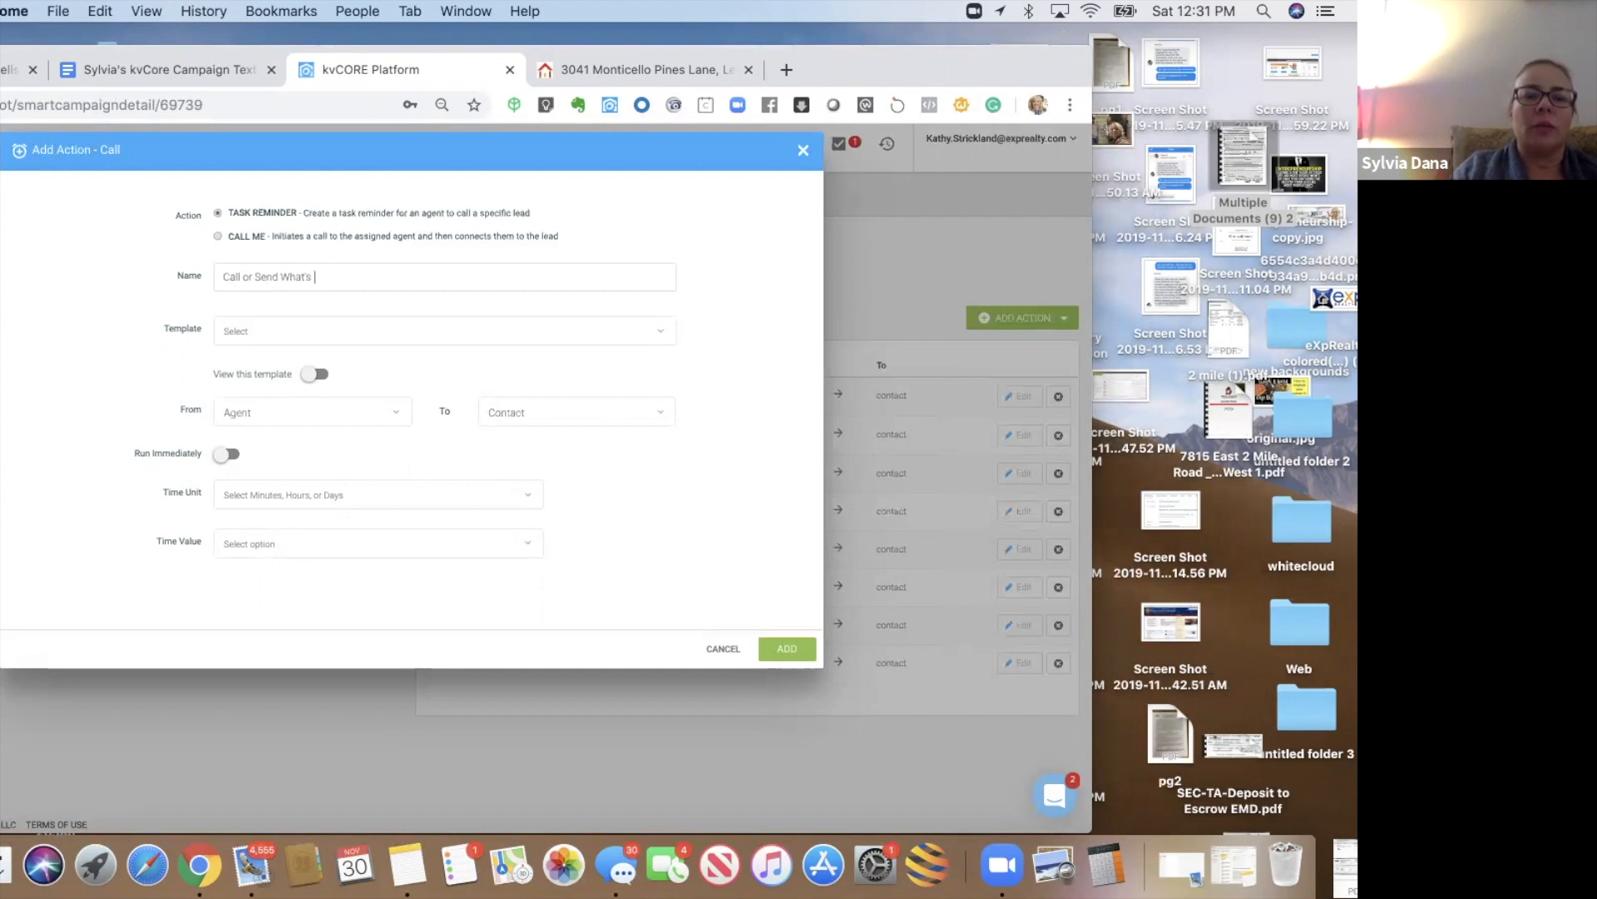
pyautogui.write('Your Phone Number Email')
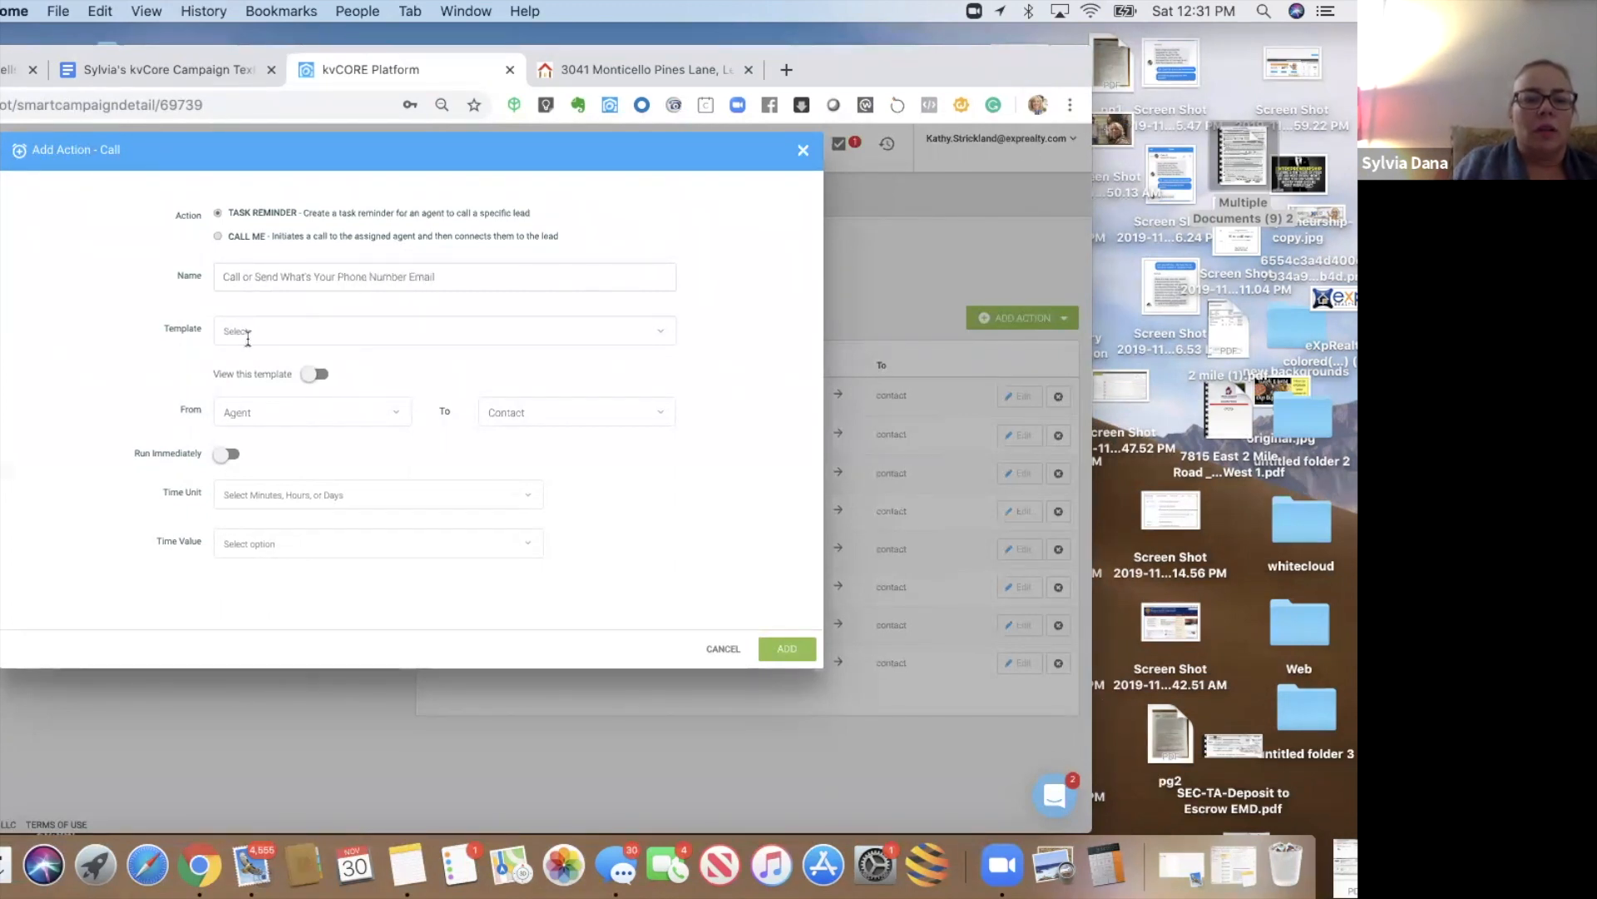
pyautogui.click(248, 332)
pyautogui.click(258, 507)
pyautogui.click(260, 495)
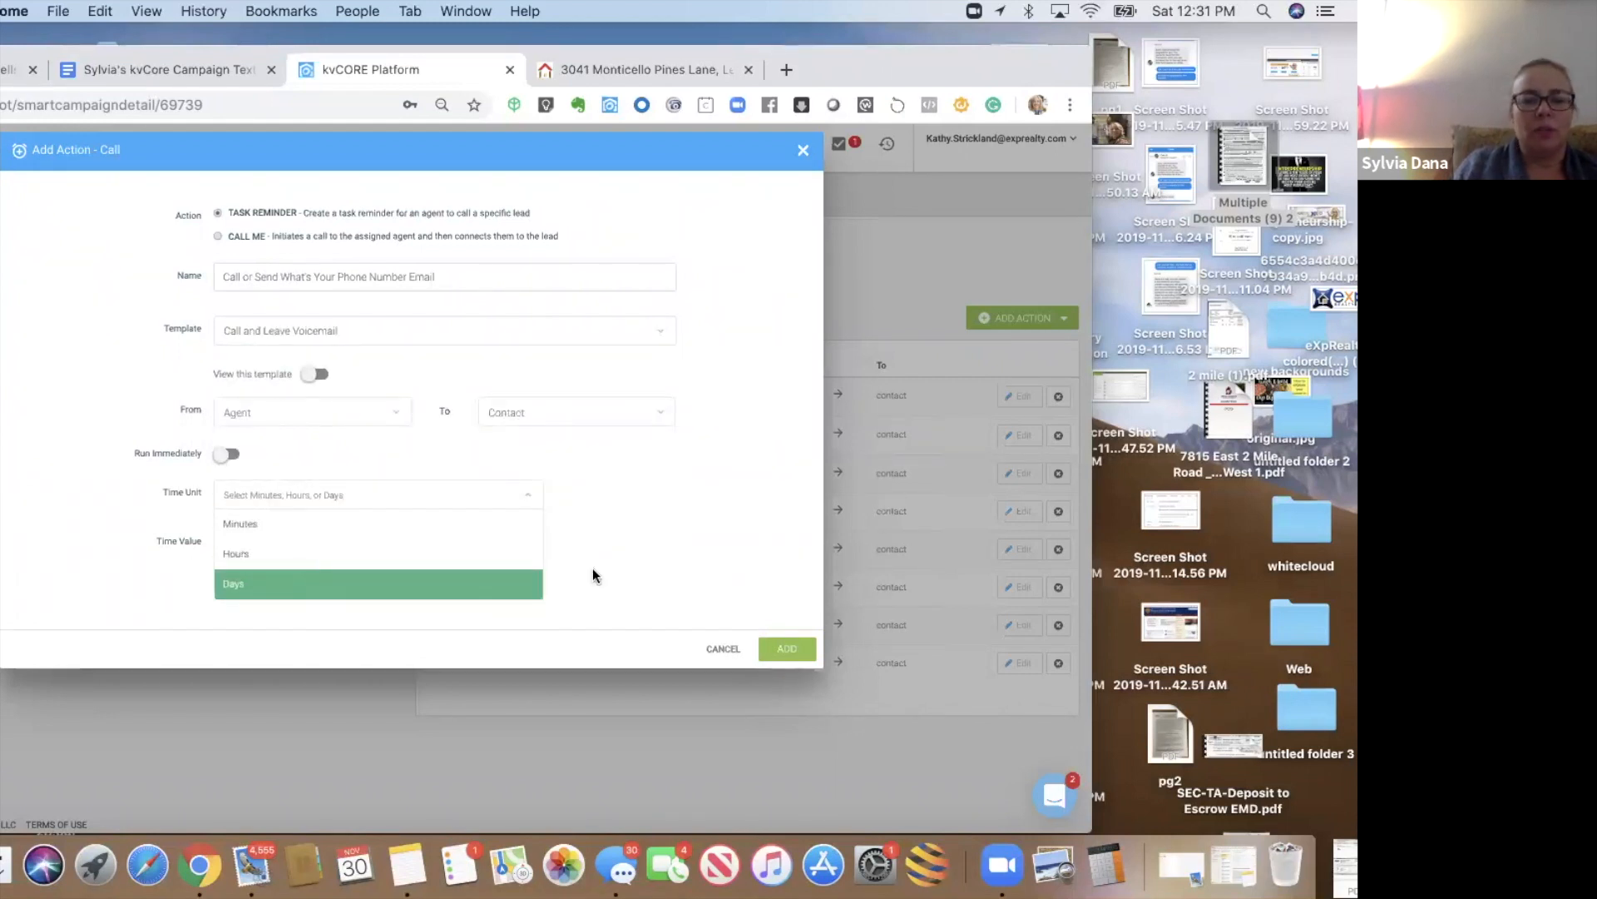
pyautogui.press('Return')
pyautogui.click(367, 545)
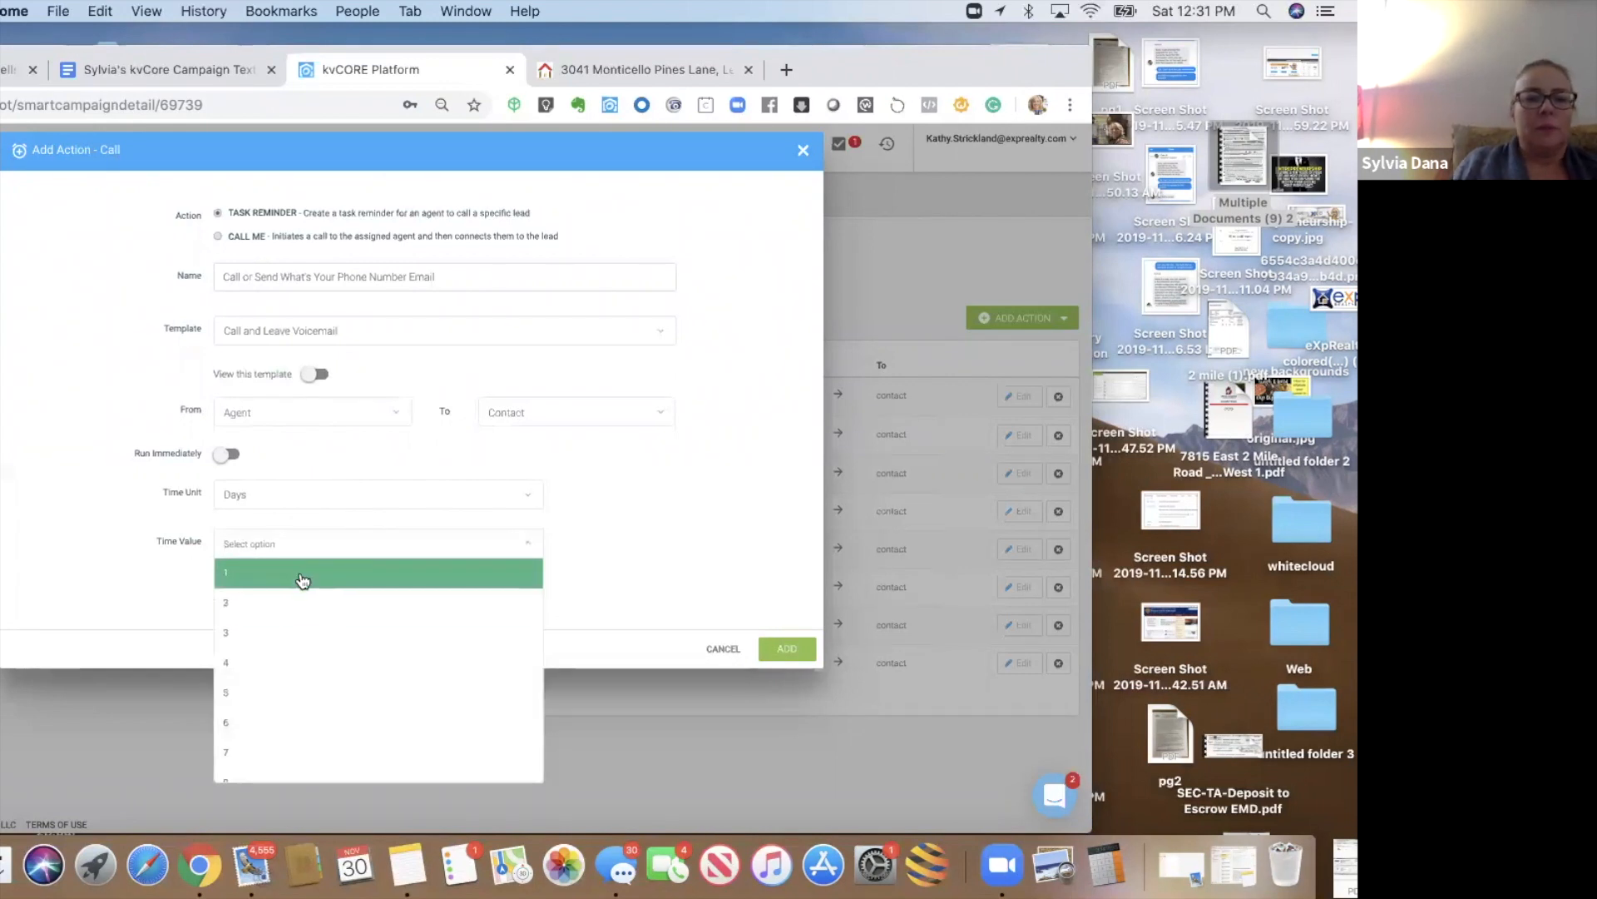
pyautogui.click(291, 603)
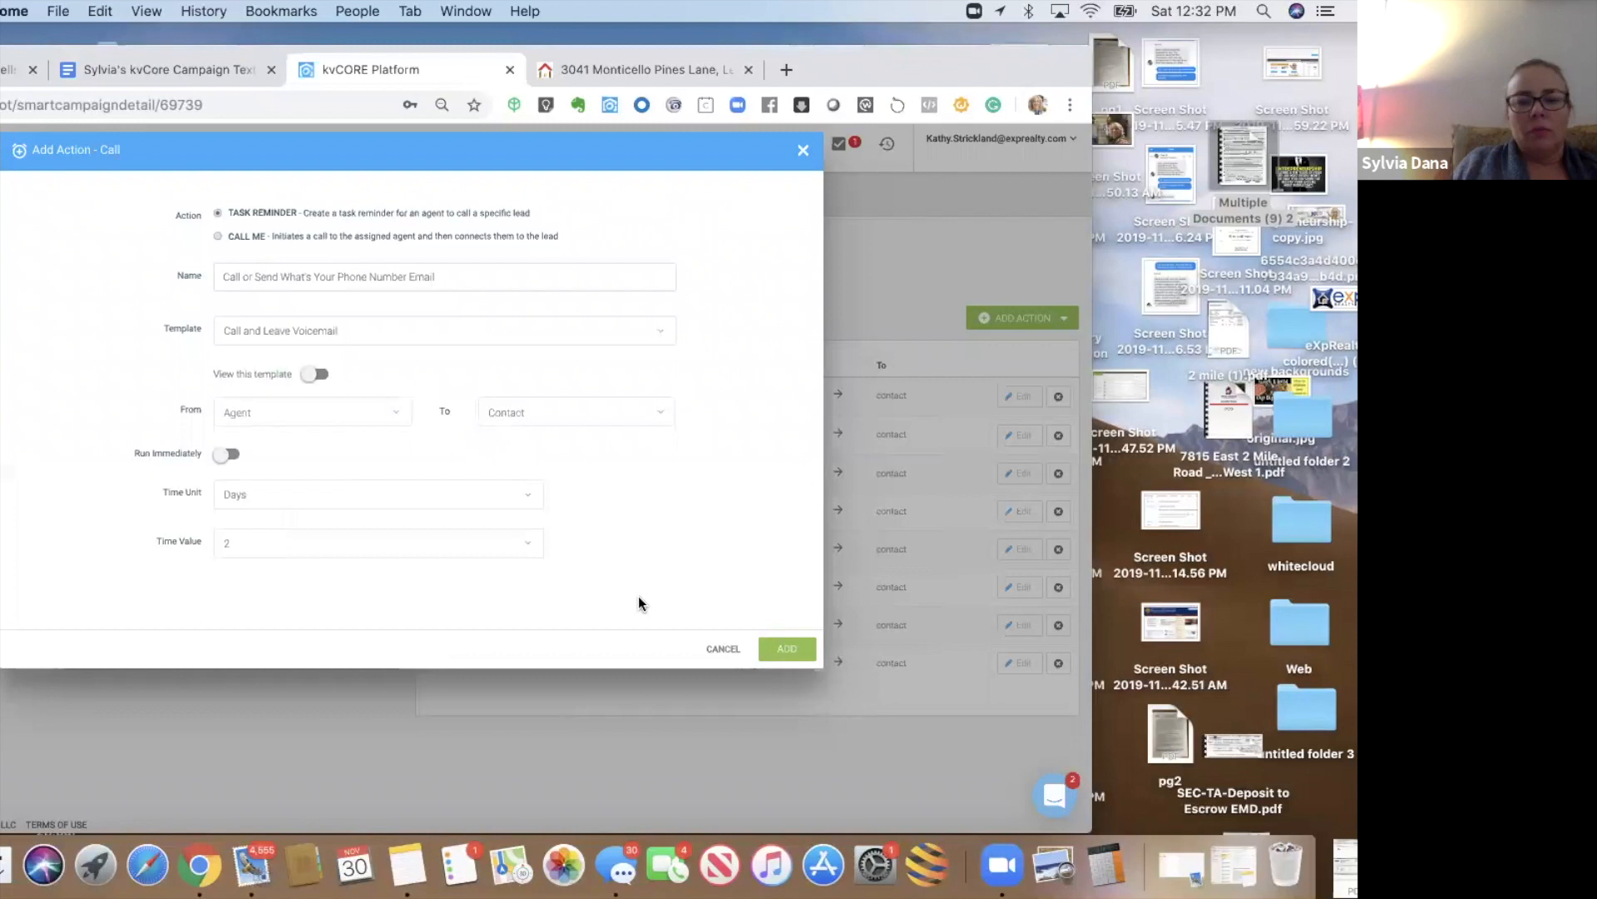
pyautogui.click(773, 649)
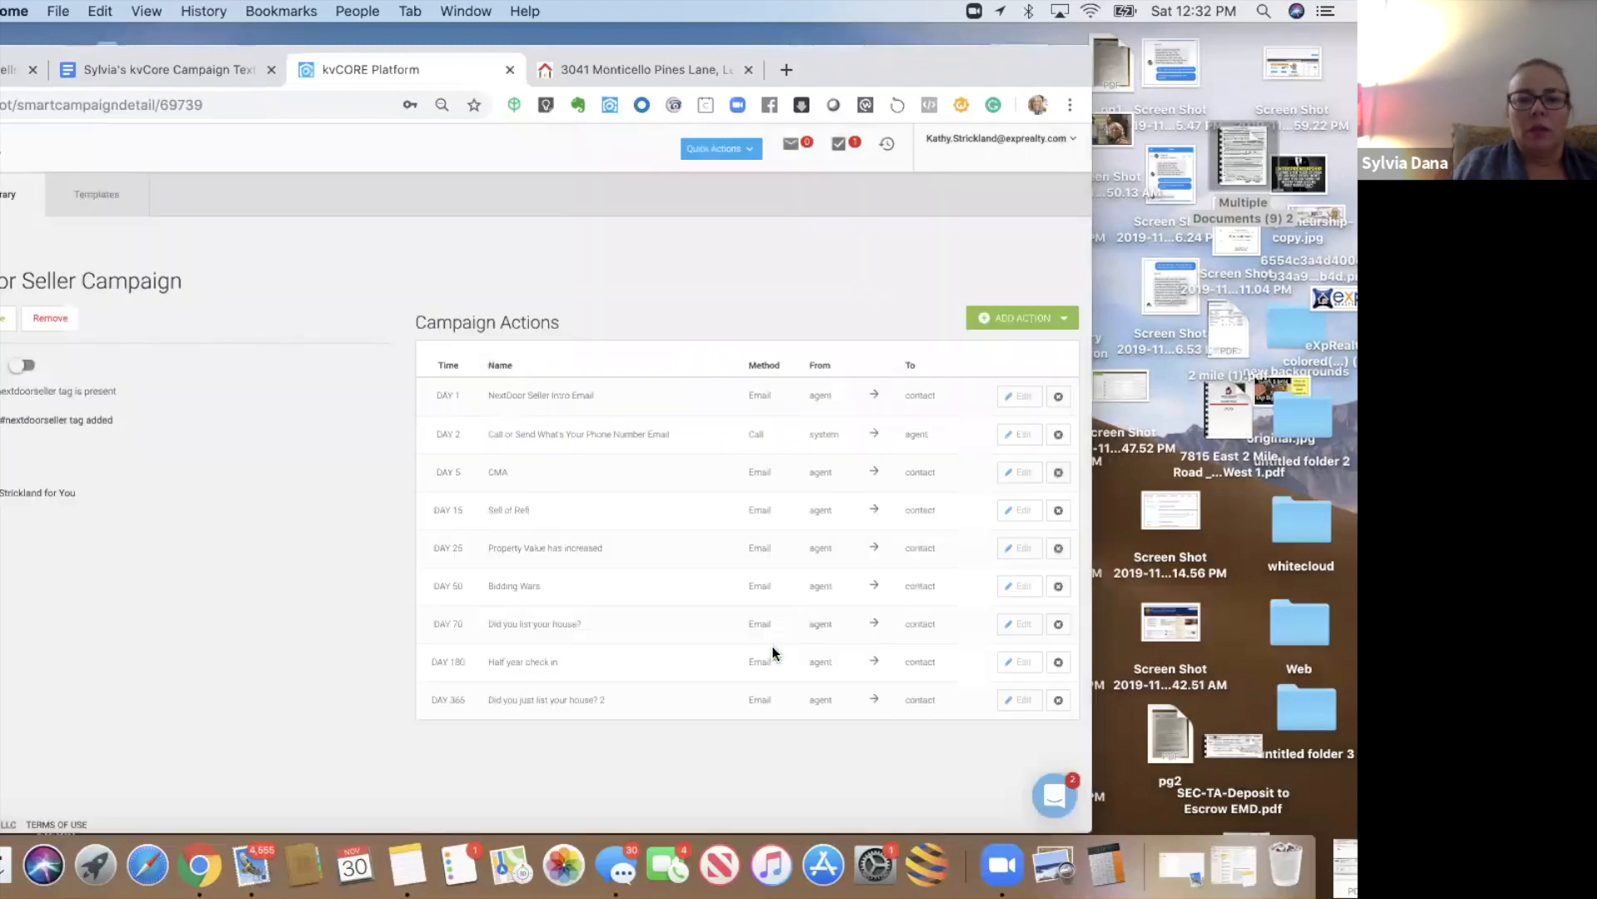
# - Add a 'Change status to sphere' action switching the lead to Sphere after 366 days
pyautogui.click(1026, 322)
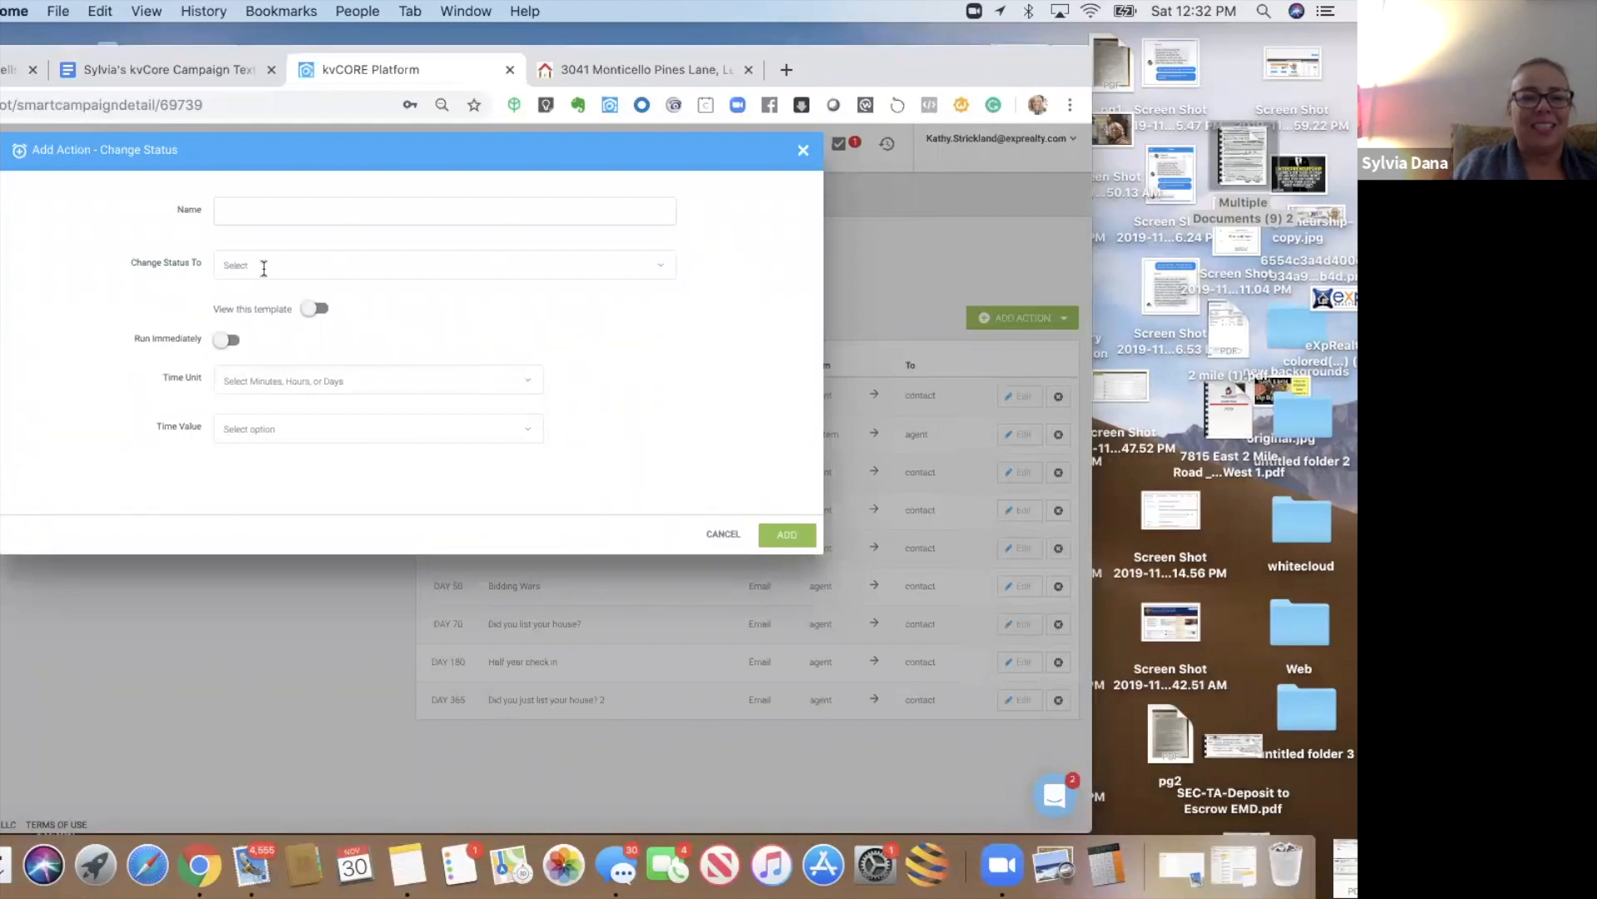
pyautogui.click(263, 266)
pyautogui.press('Return')
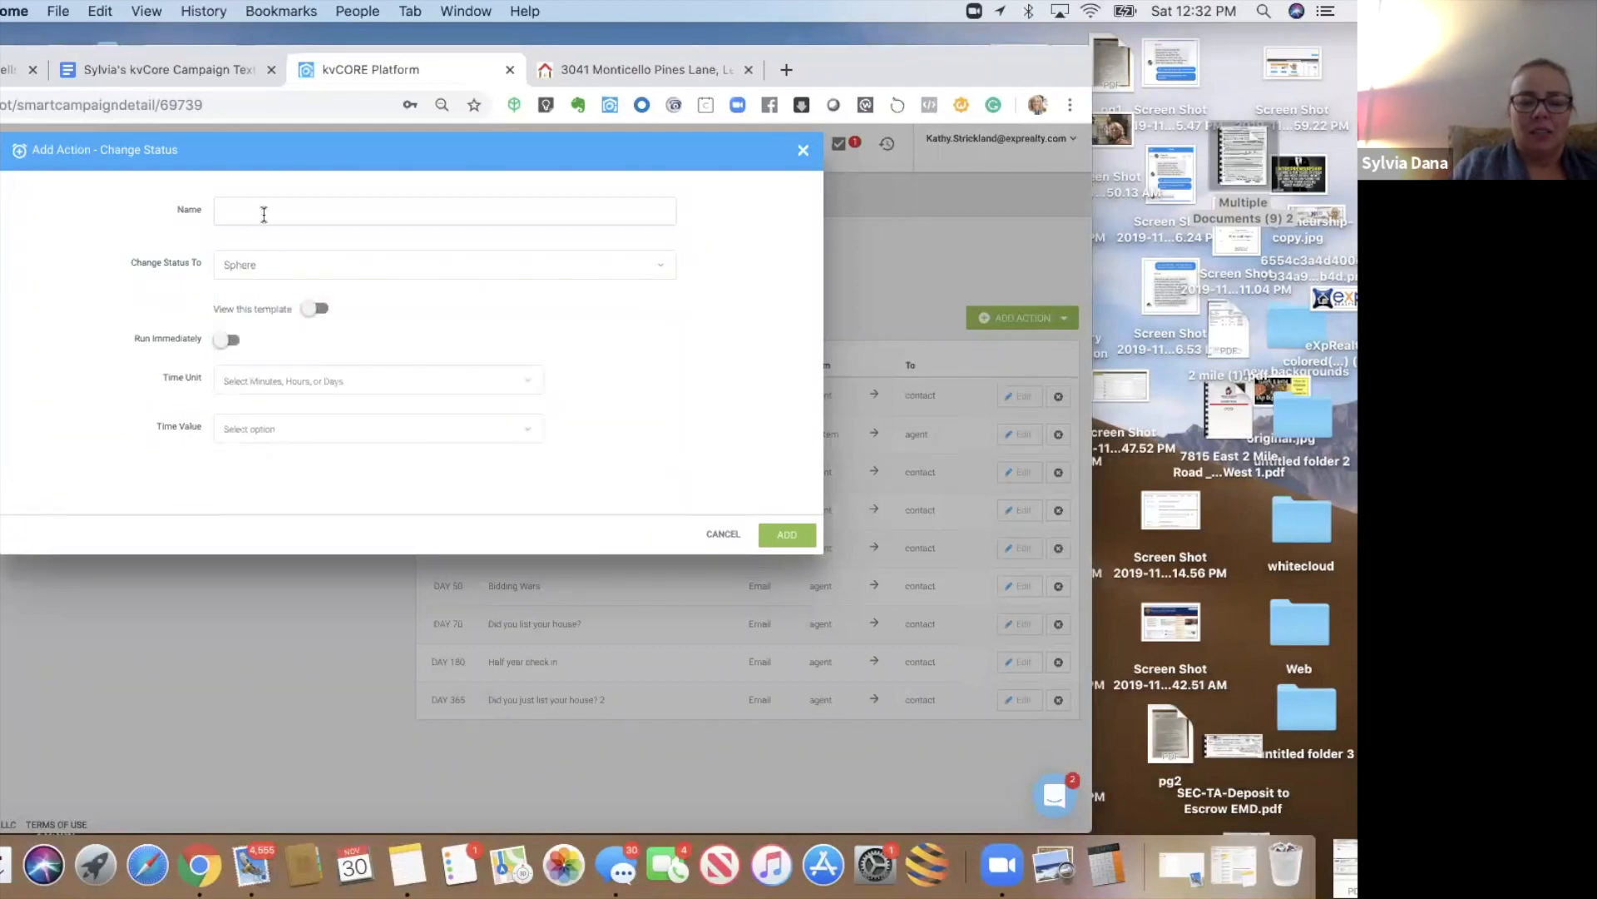
pyautogui.write('Change status to sphere')
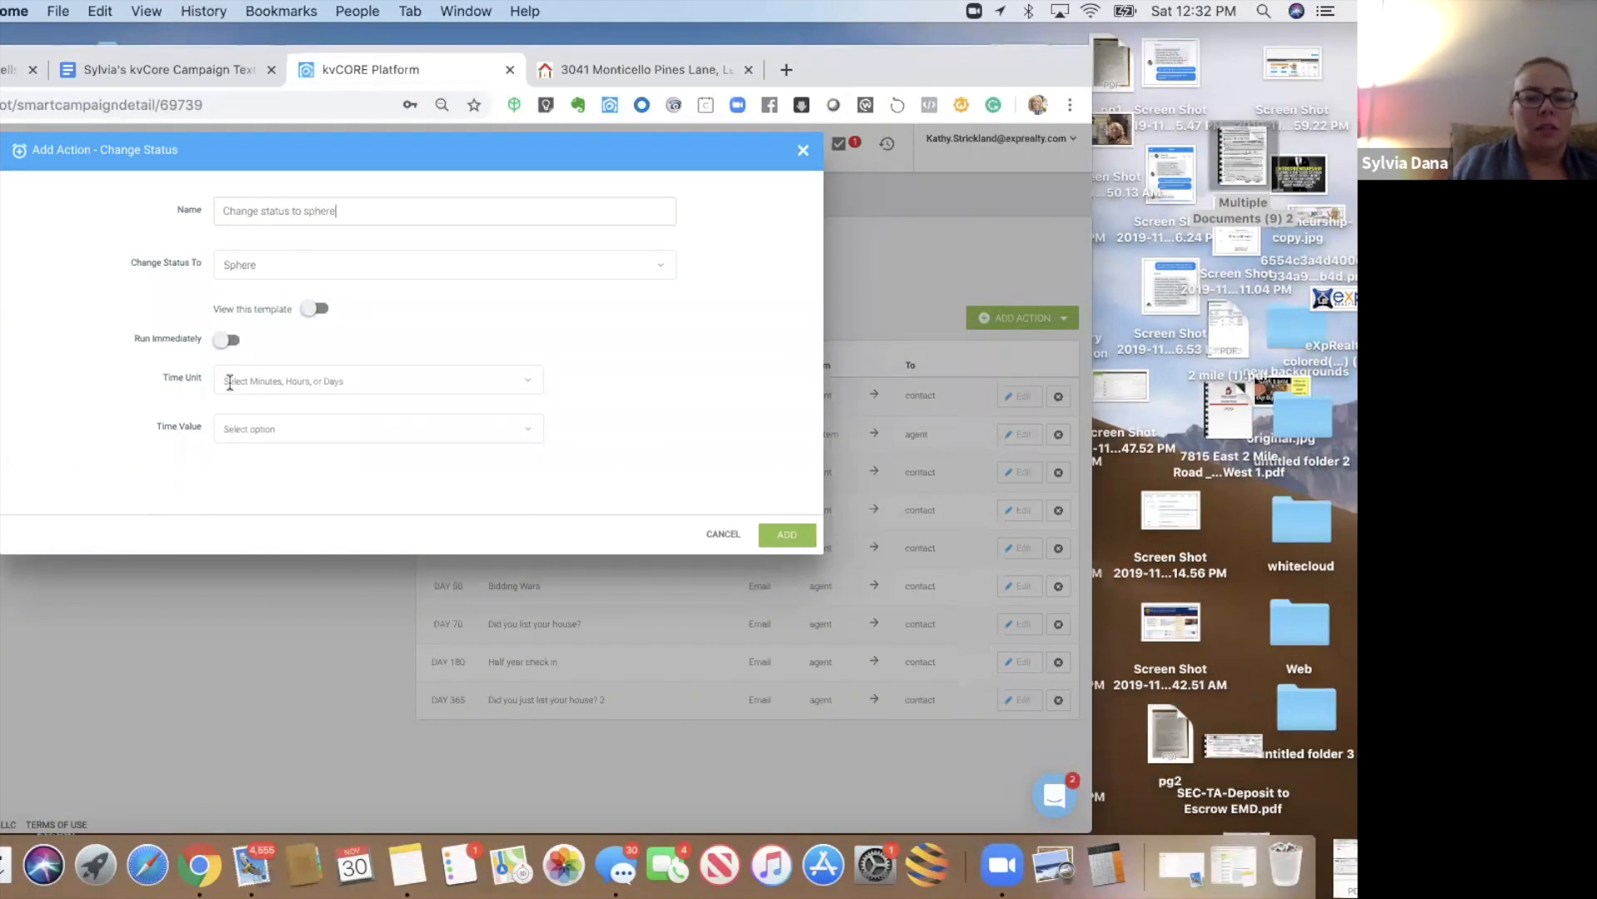
pyautogui.click(230, 382)
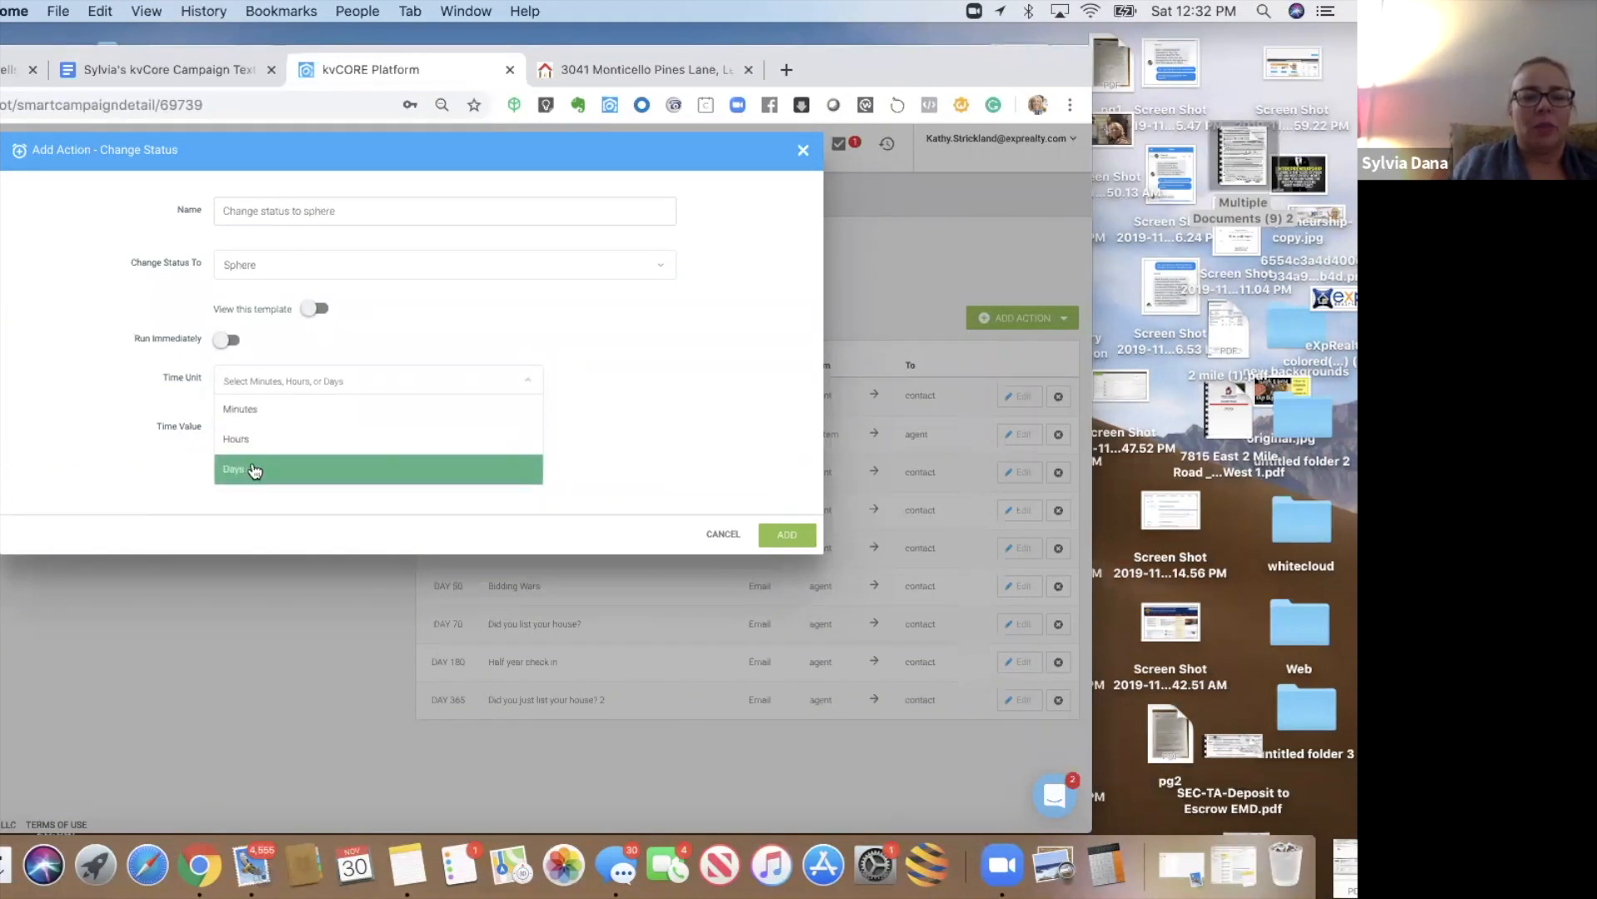
pyautogui.click(254, 471)
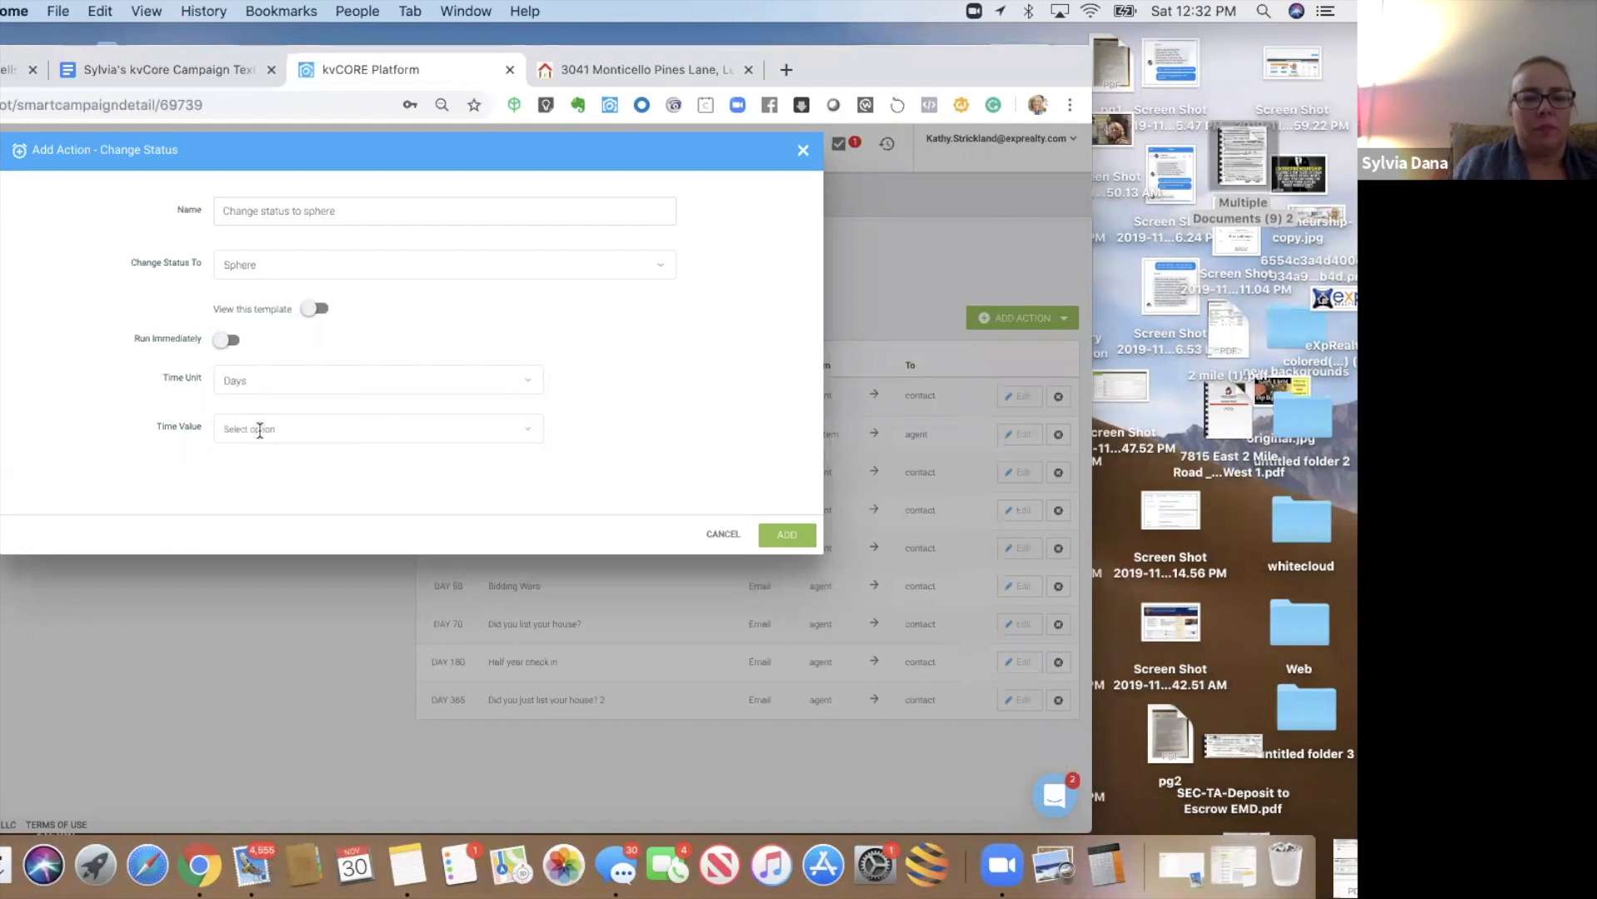
pyautogui.click(259, 430)
pyautogui.write('366')
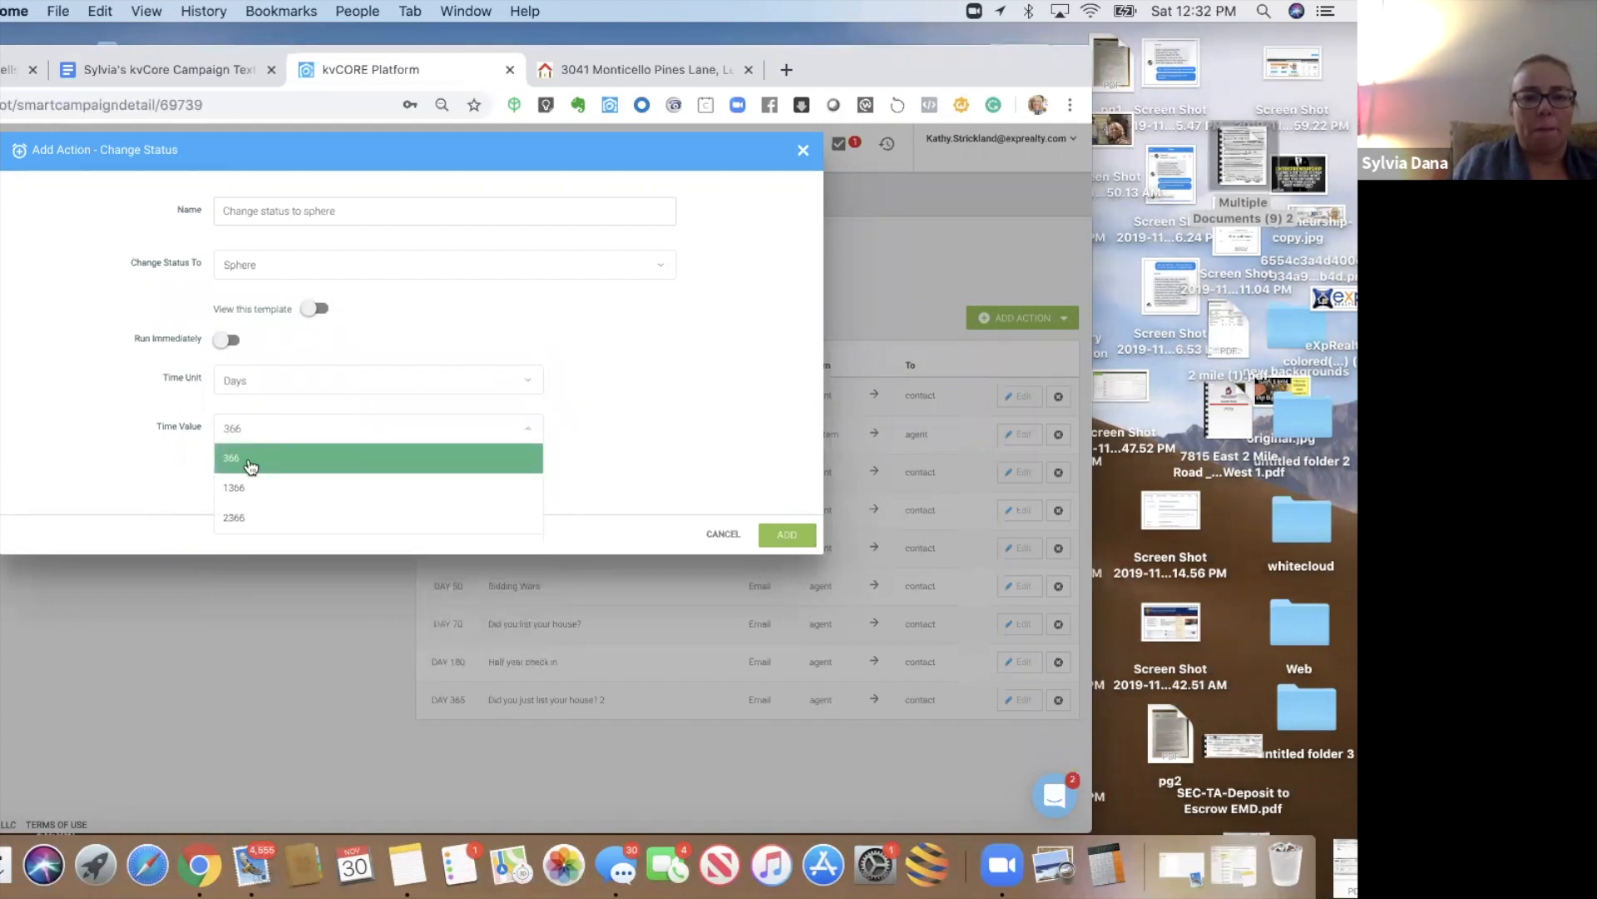
pyautogui.click(787, 537)
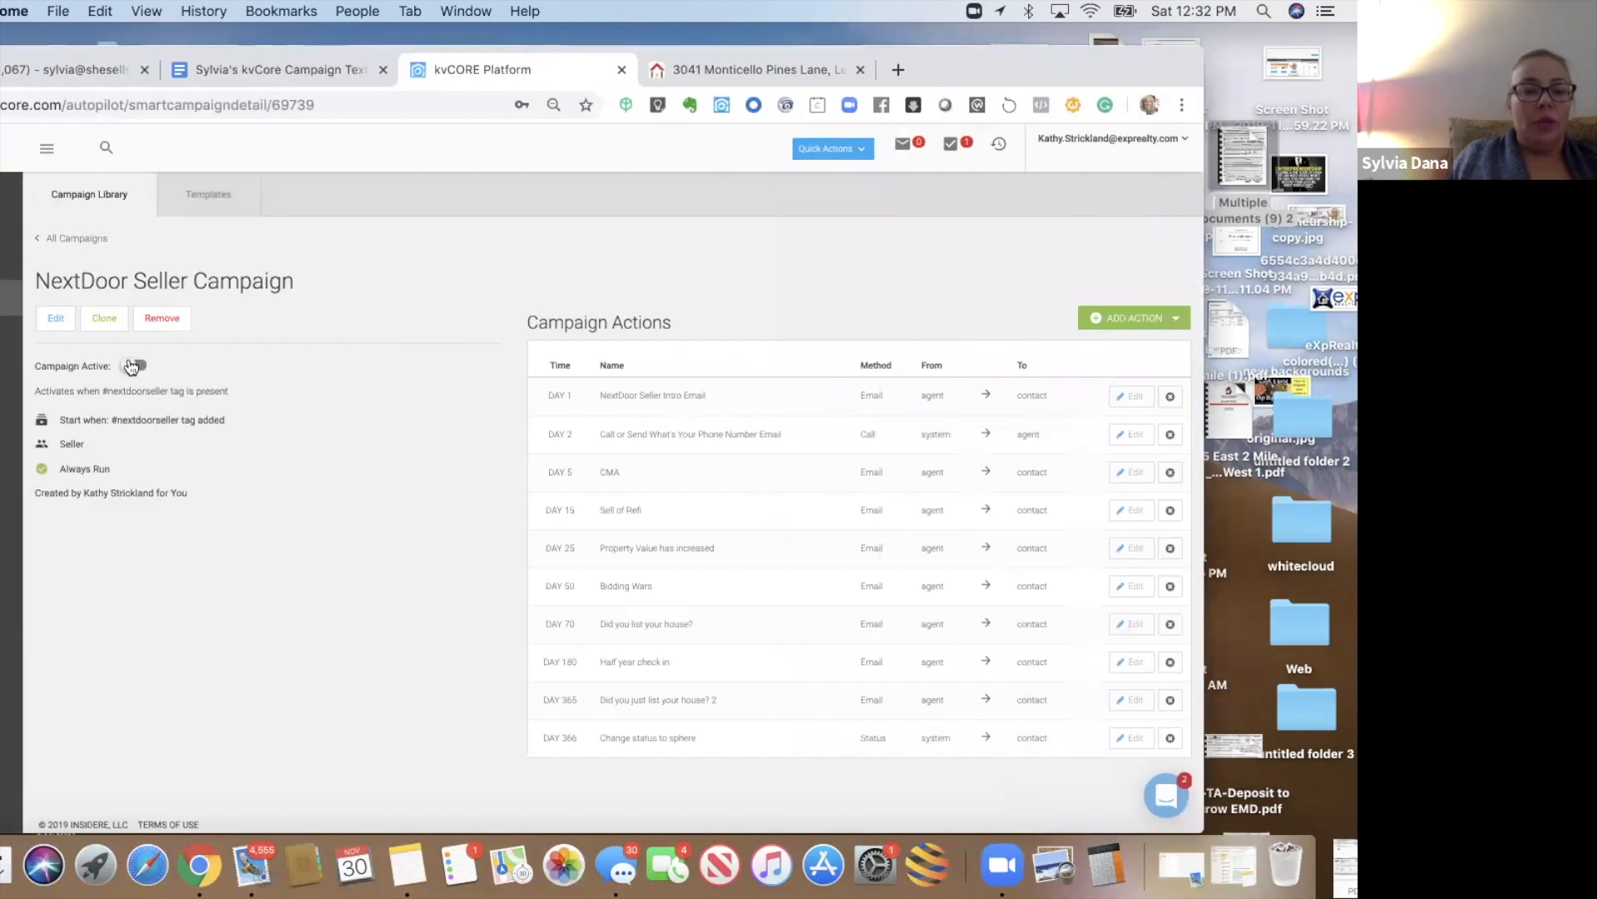
# - Activate the NextDoor Seller Campaign and open Kunversion Default - Seller
pyautogui.click(133, 366)
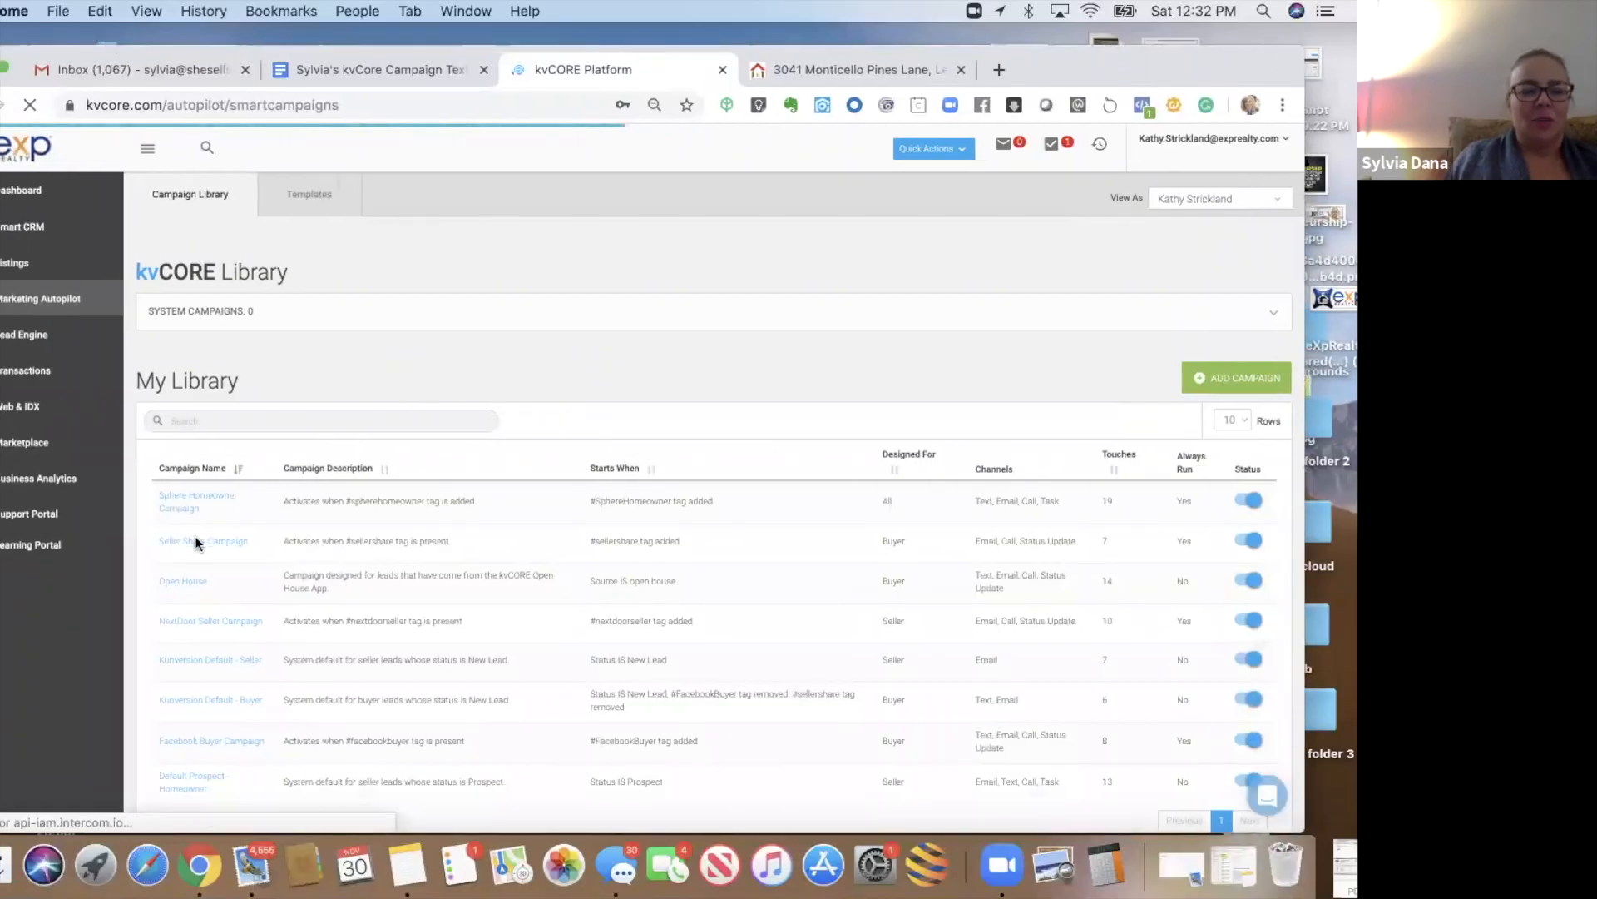
pyautogui.click(193, 662)
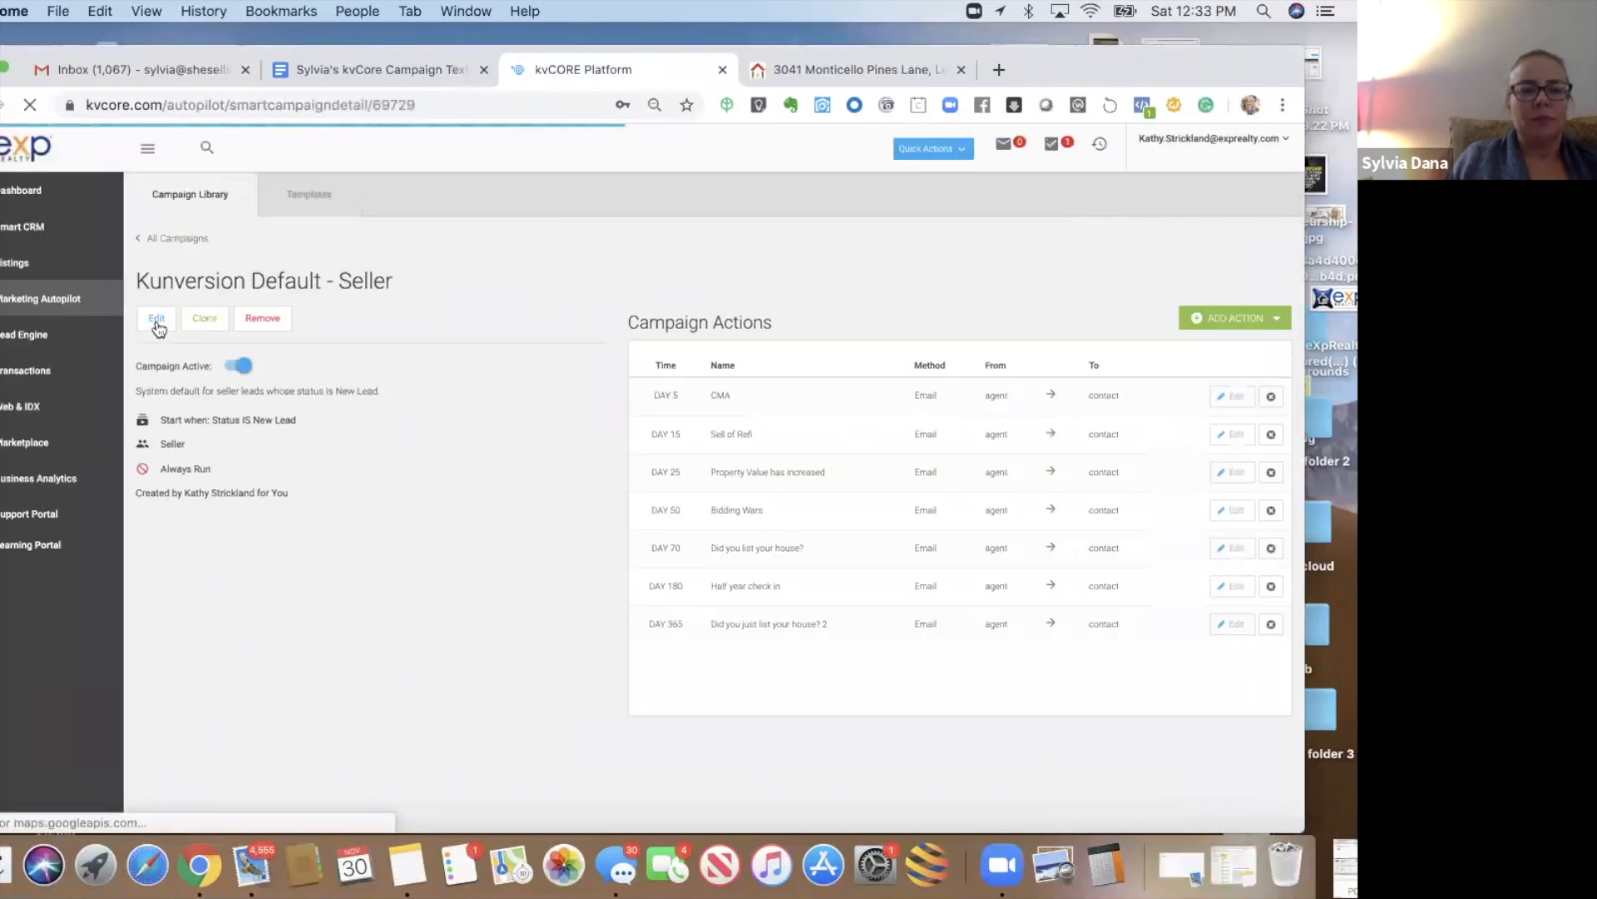
# - Add a second start trigger: Hashtag IS NOT nextdoorseller
pyautogui.click(155, 322)
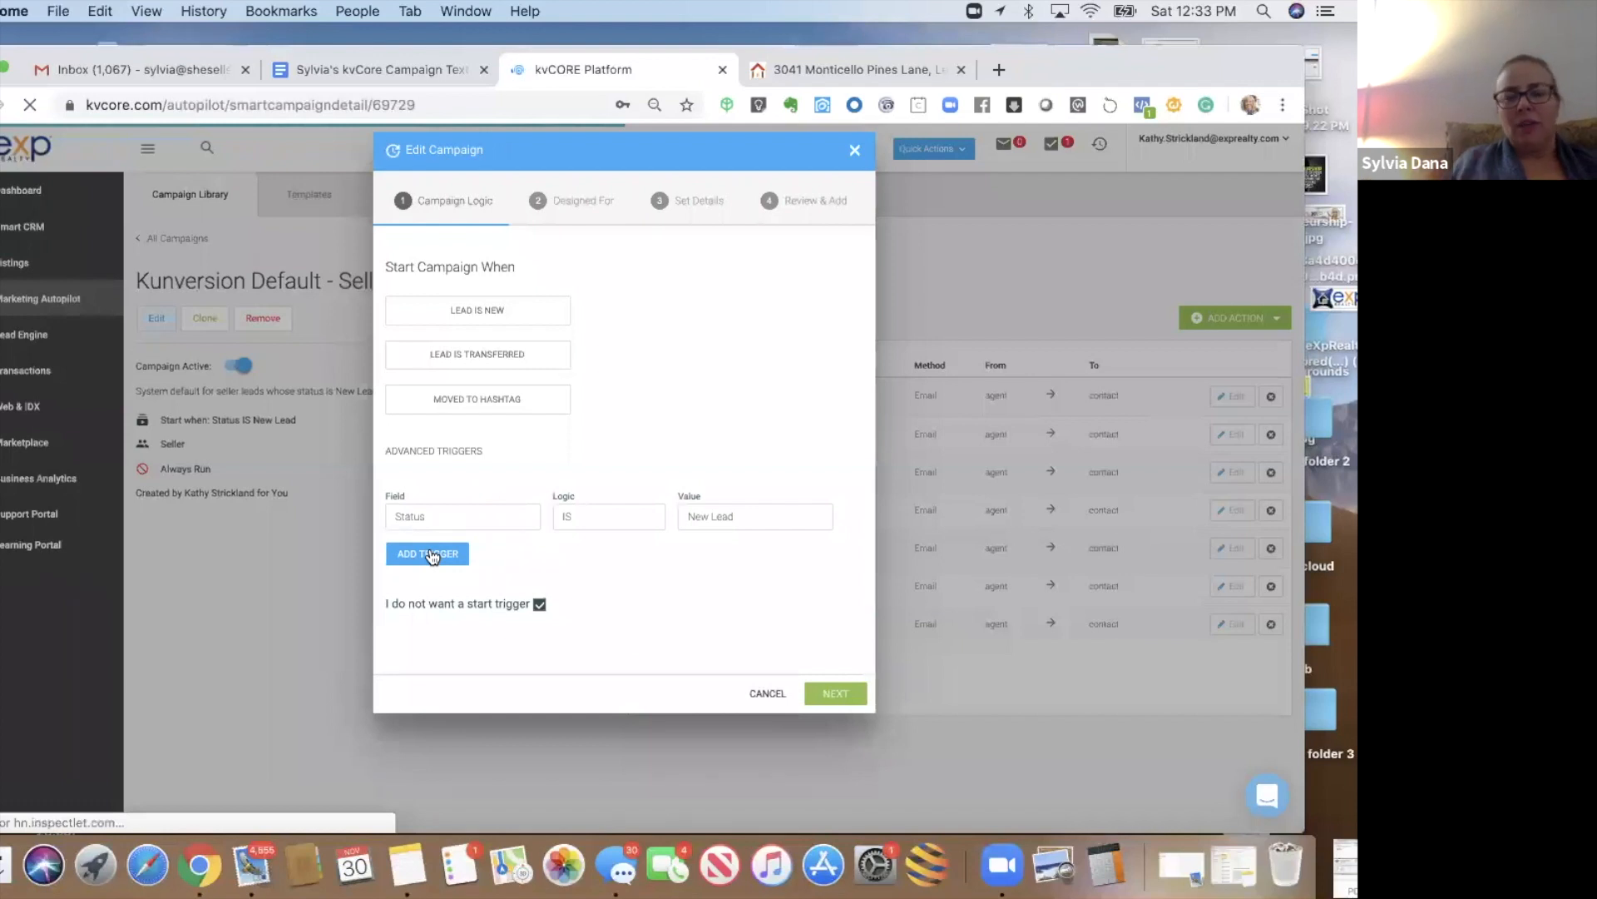
pyautogui.click(429, 554)
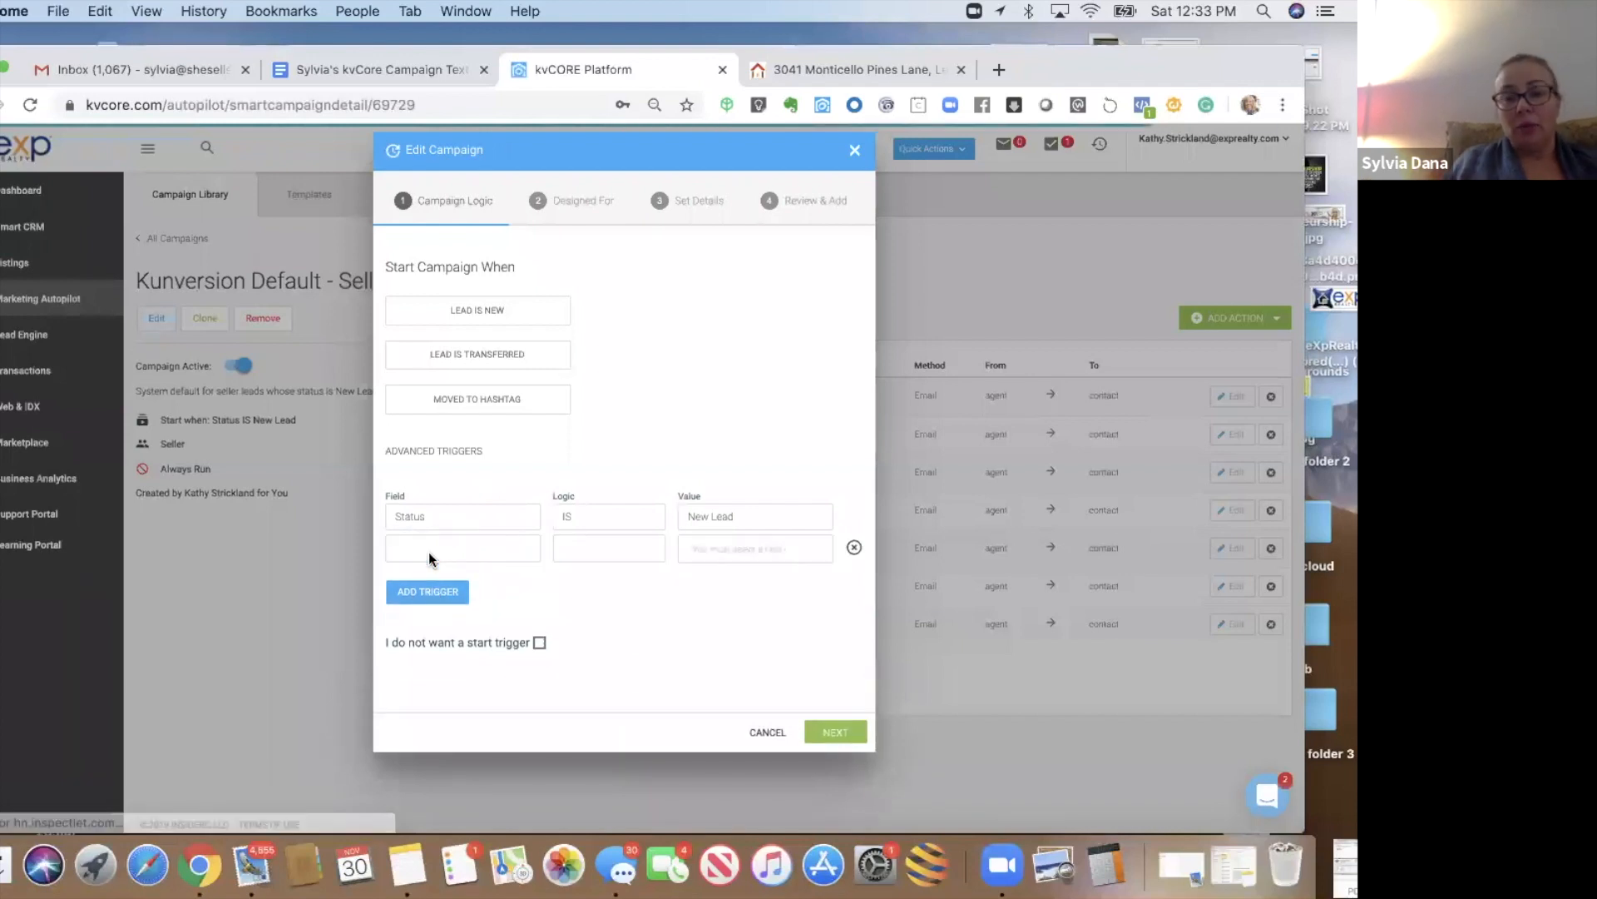
pyautogui.click(428, 551)
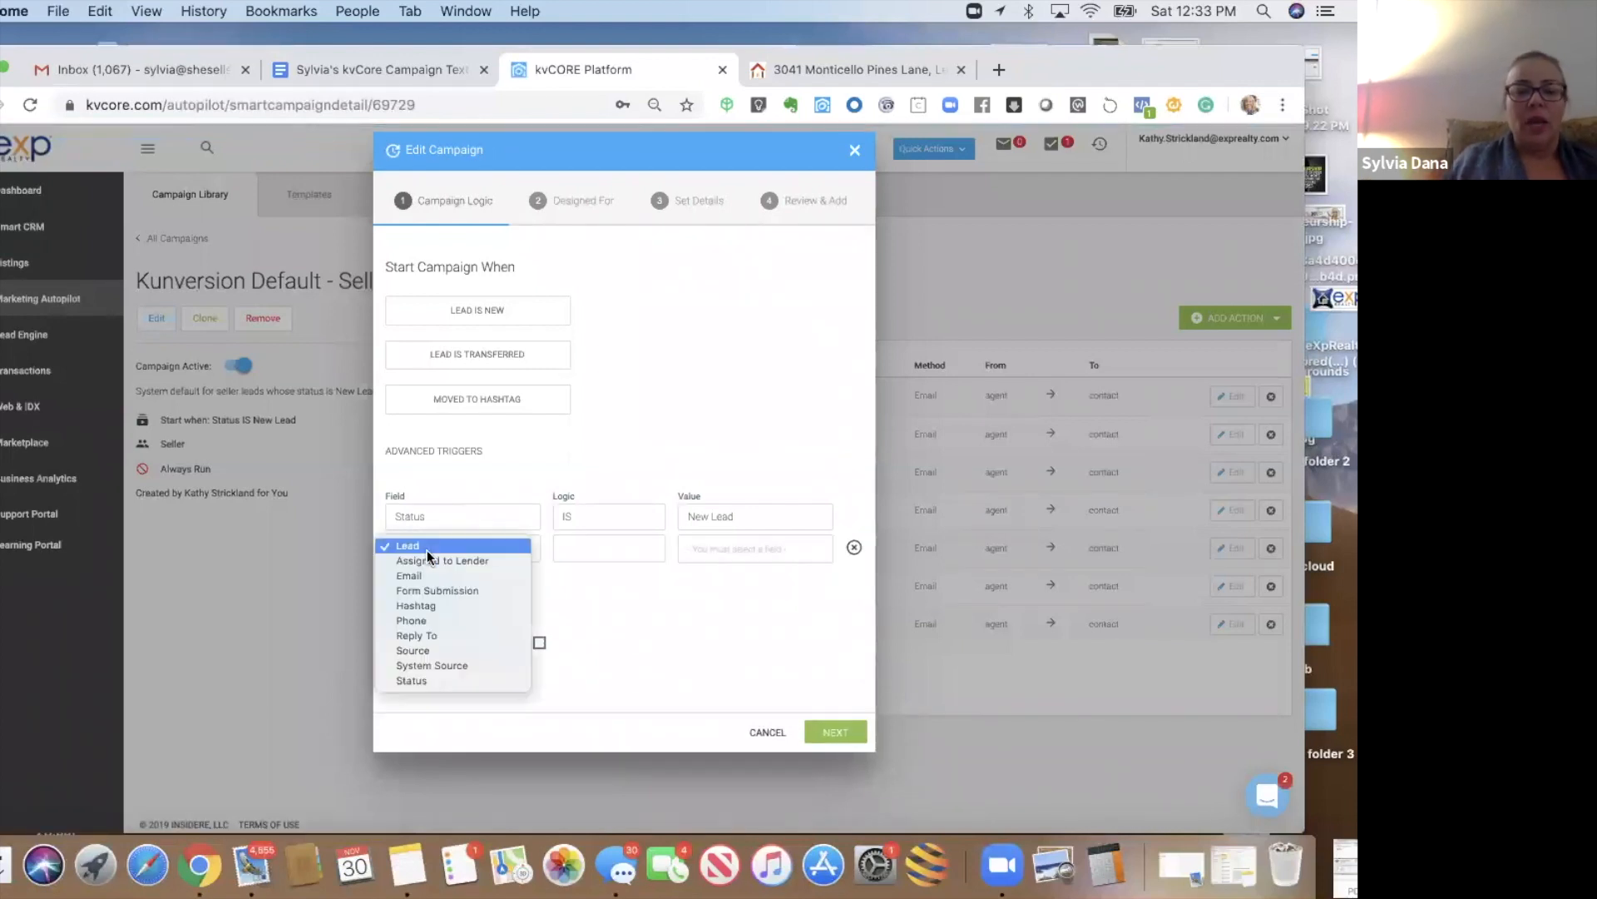
pyautogui.click(416, 605)
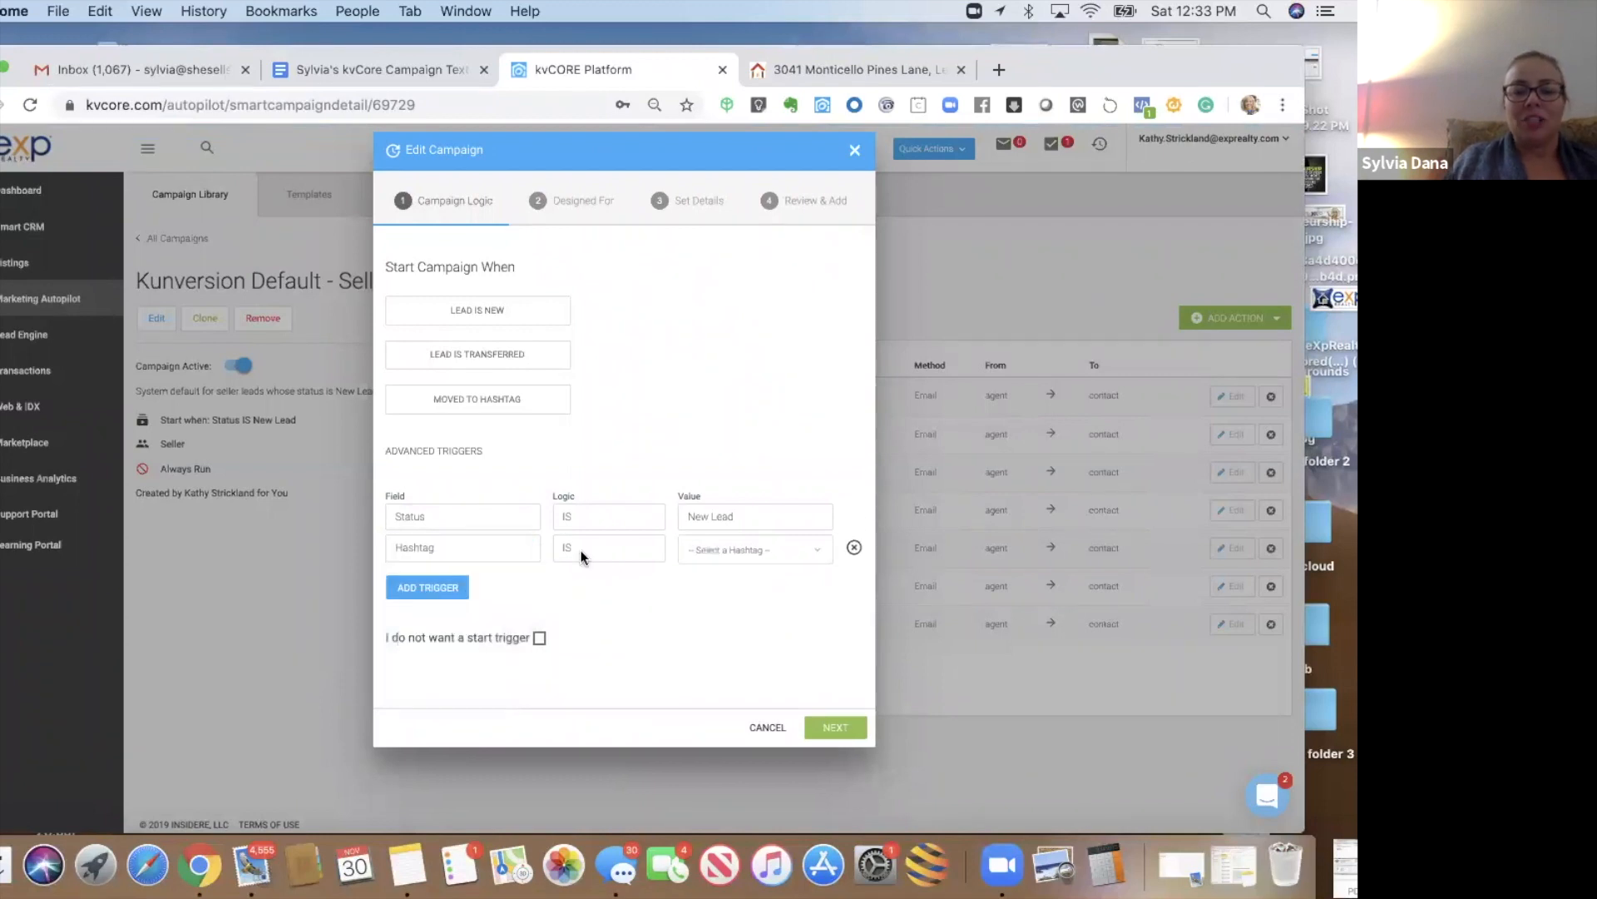
pyautogui.click(581, 551)
pyautogui.click(582, 562)
pyautogui.click(748, 549)
pyautogui.write('nextdoorseller')
pyautogui.press('Return')
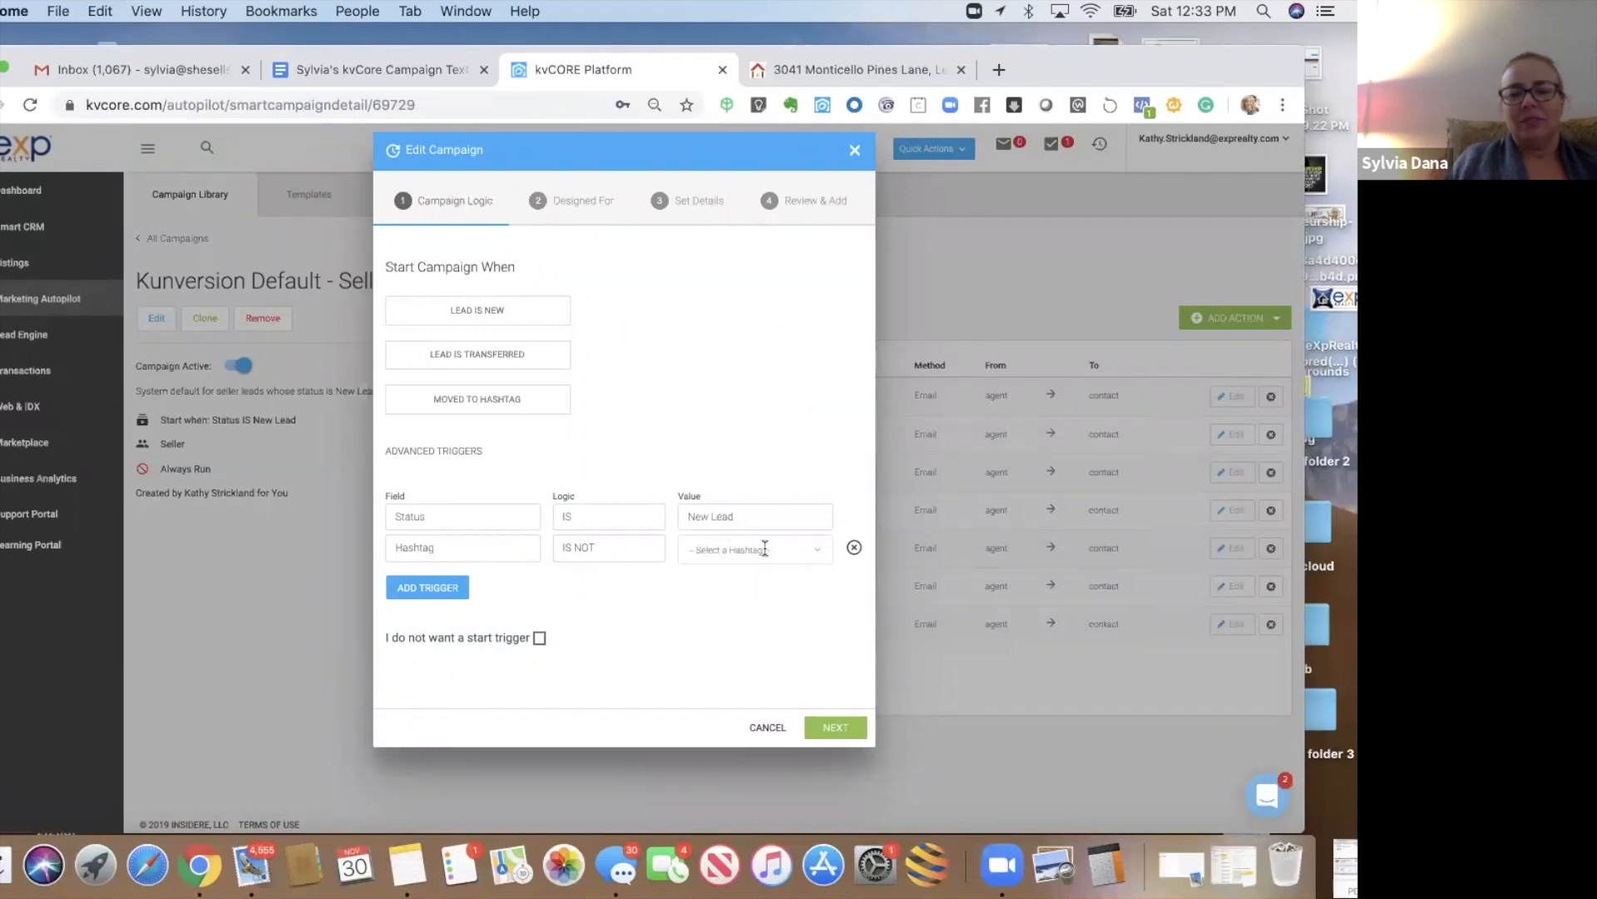
pyautogui.click(782, 563)
pyautogui.click(759, 637)
# - Step through audience, details and review, then update the campaign
pyautogui.click(839, 729)
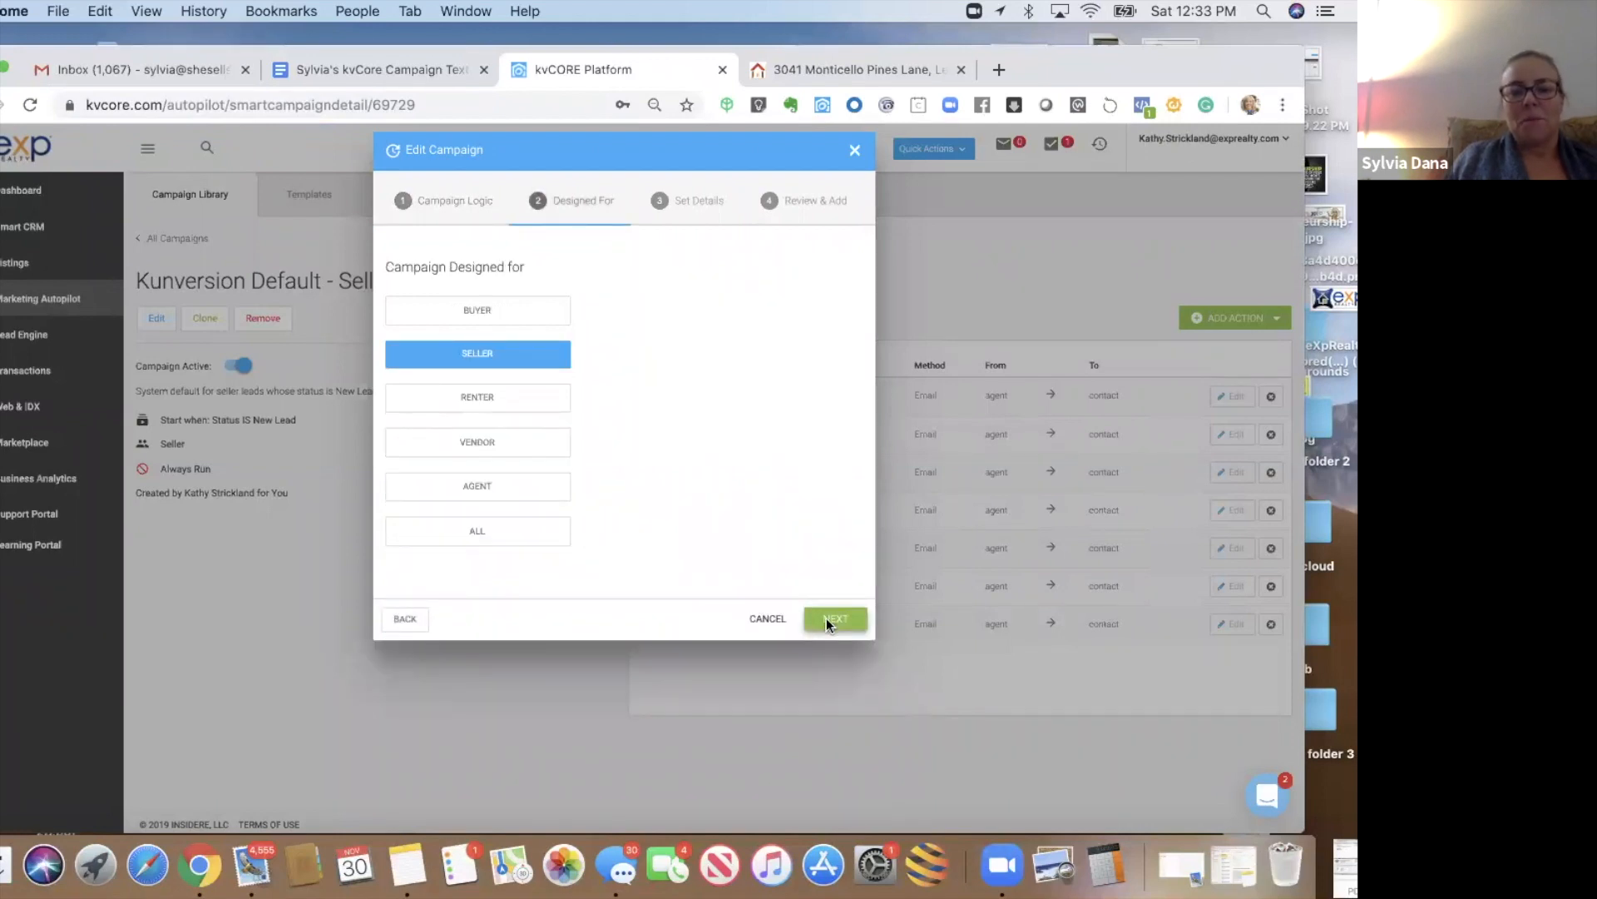
pyautogui.click(828, 620)
pyautogui.click(826, 537)
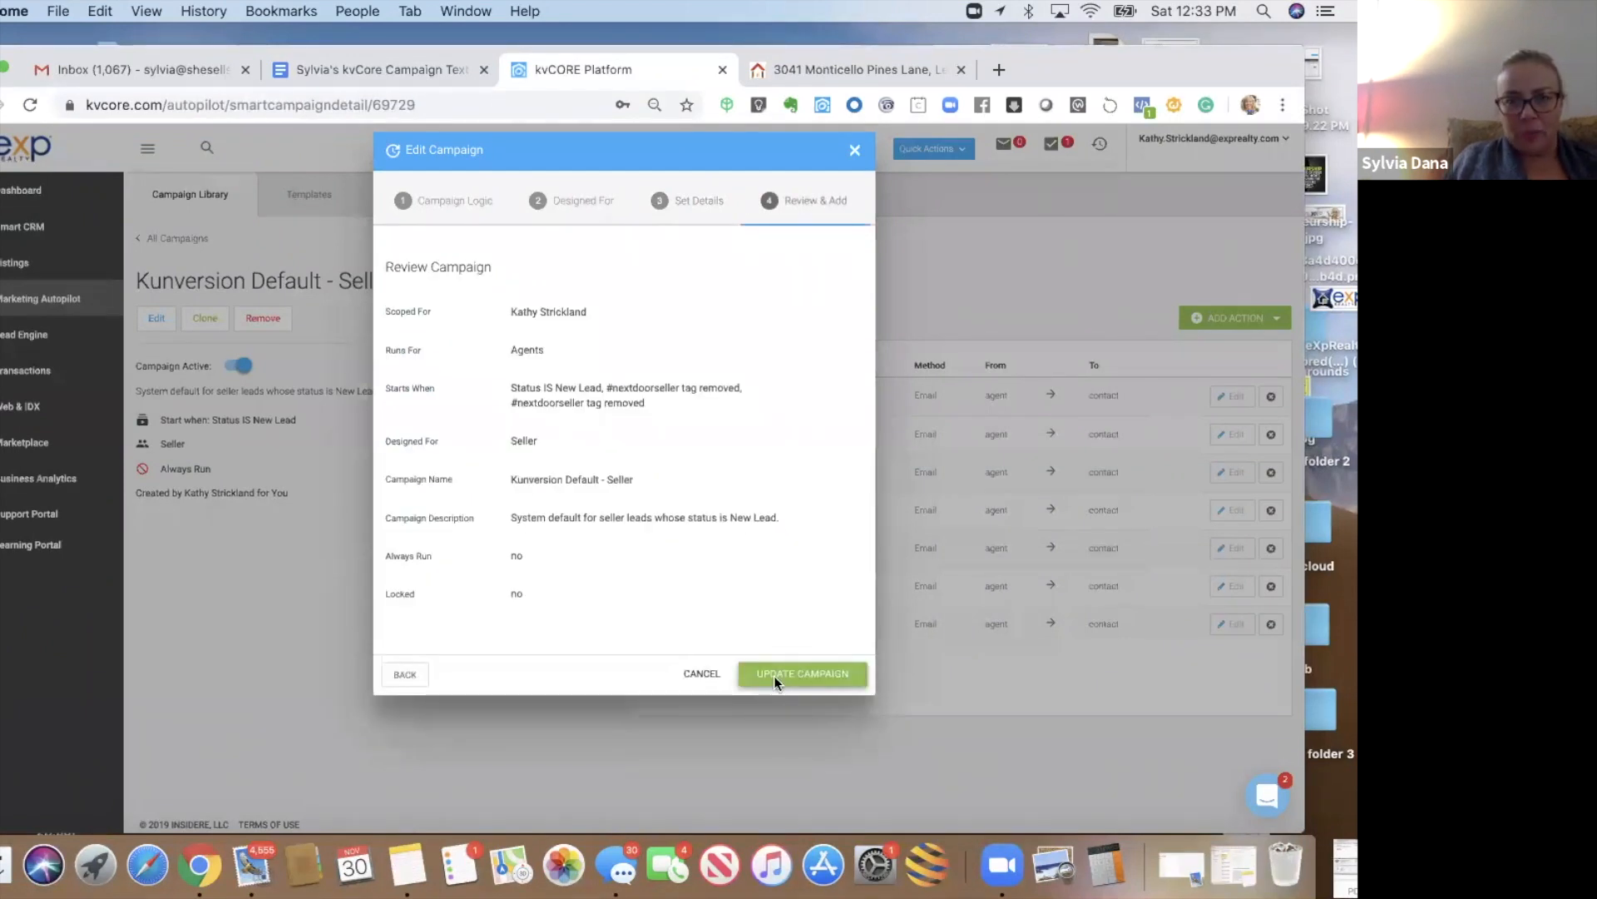
pyautogui.click(774, 674)
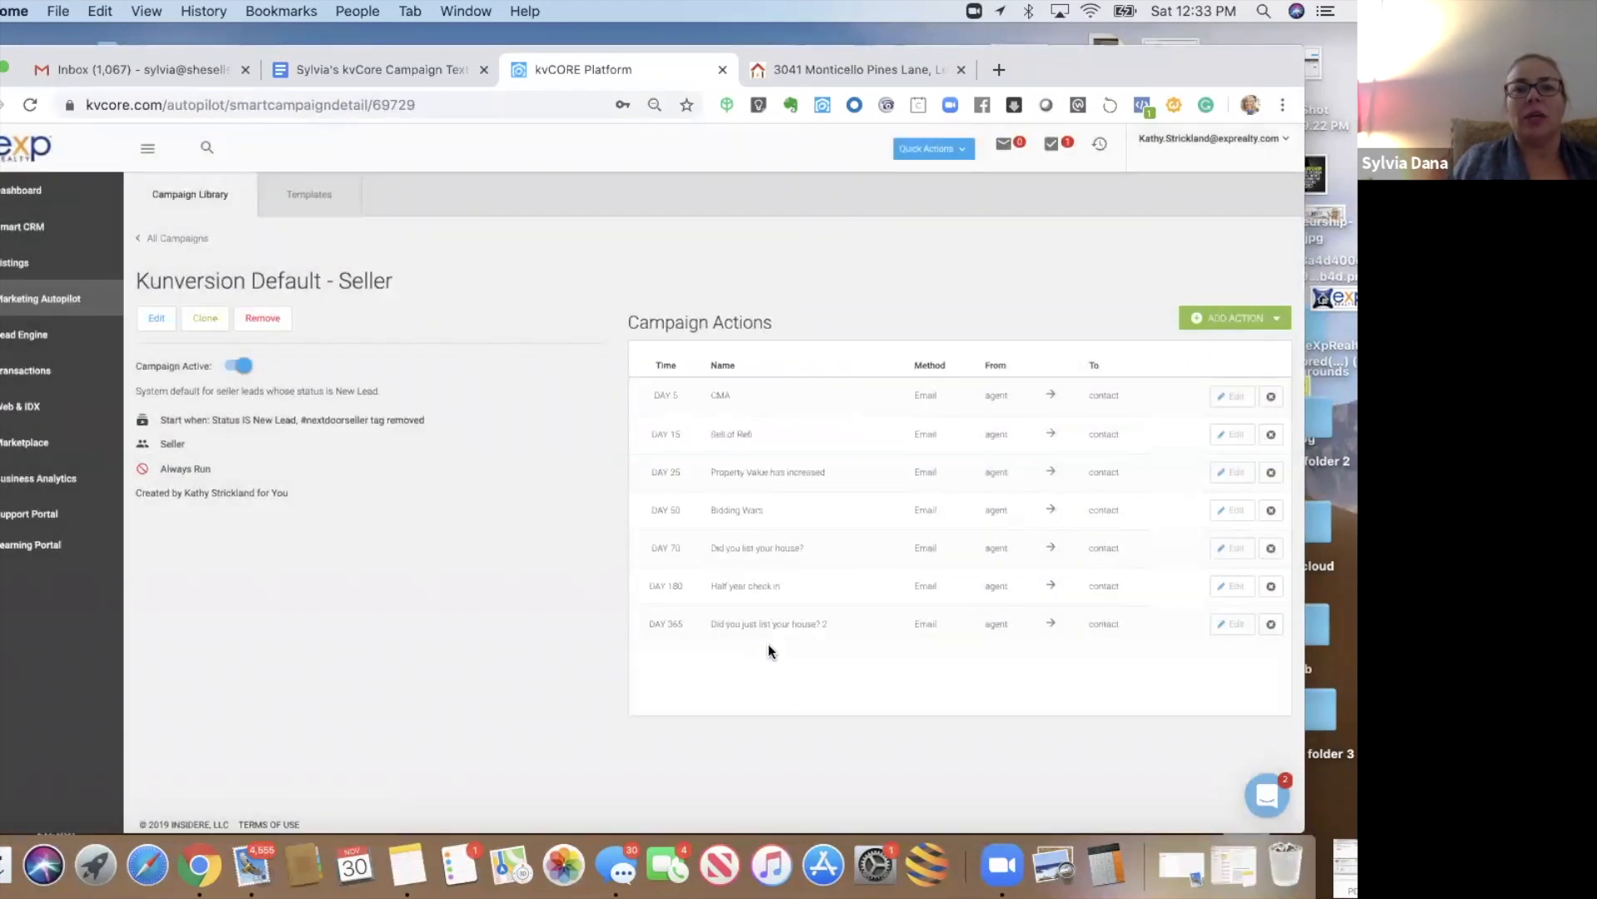